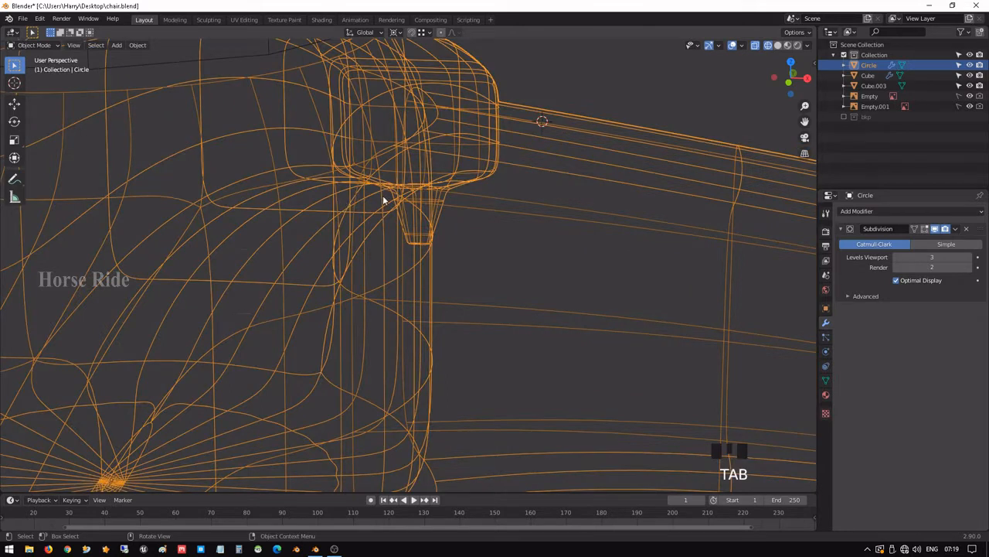
- Show the Circle mesh of the chair base in wireframe in Edit Mode with face selection enabled
{"action": "key", "text": "shift+z"}
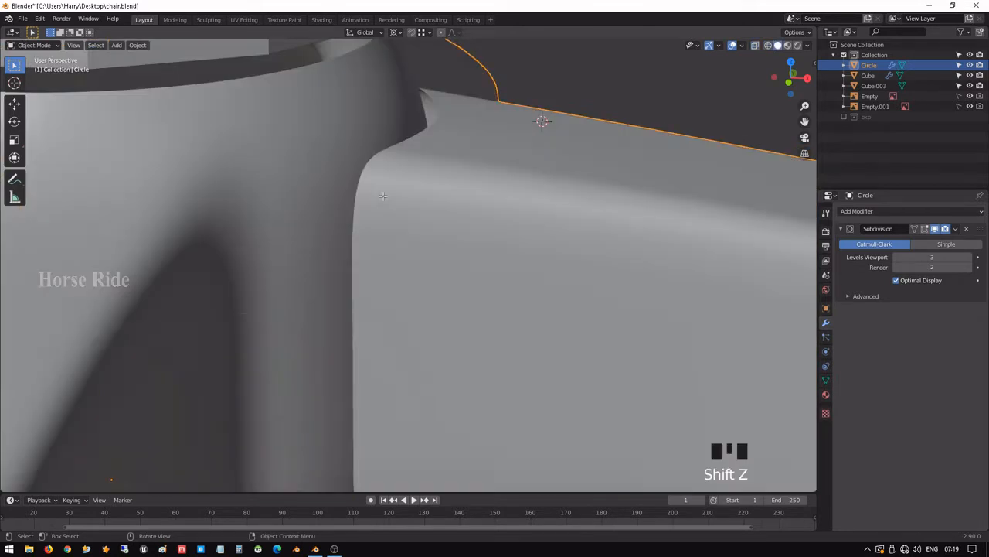
{"action": "key", "text": "Tab"}
{"action": "key", "text": "1"}
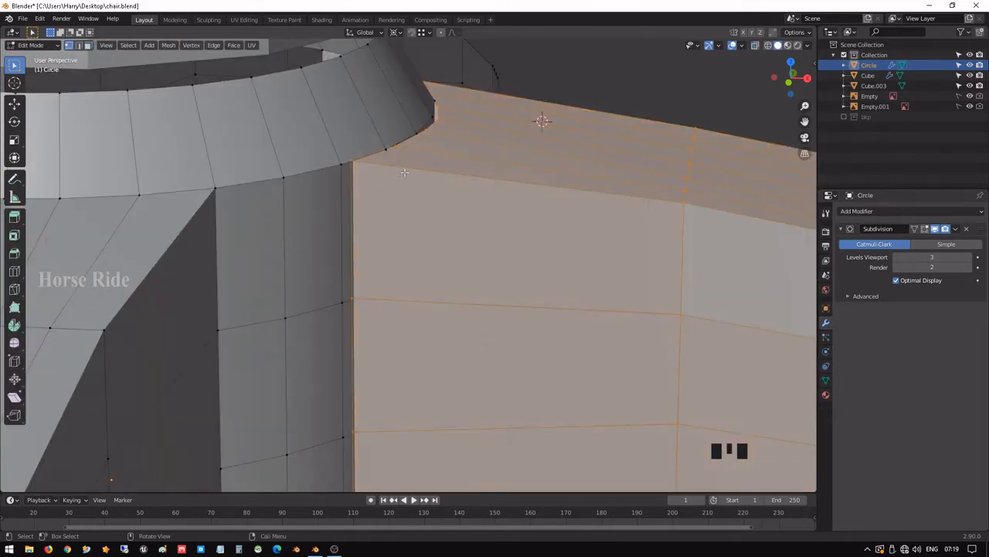
{"action": "middle_click_drag", "start_coordinate": [404, 172], "coordinate": [398, 189], "text": "shift"}
{"action": "key", "text": "shift+z"}
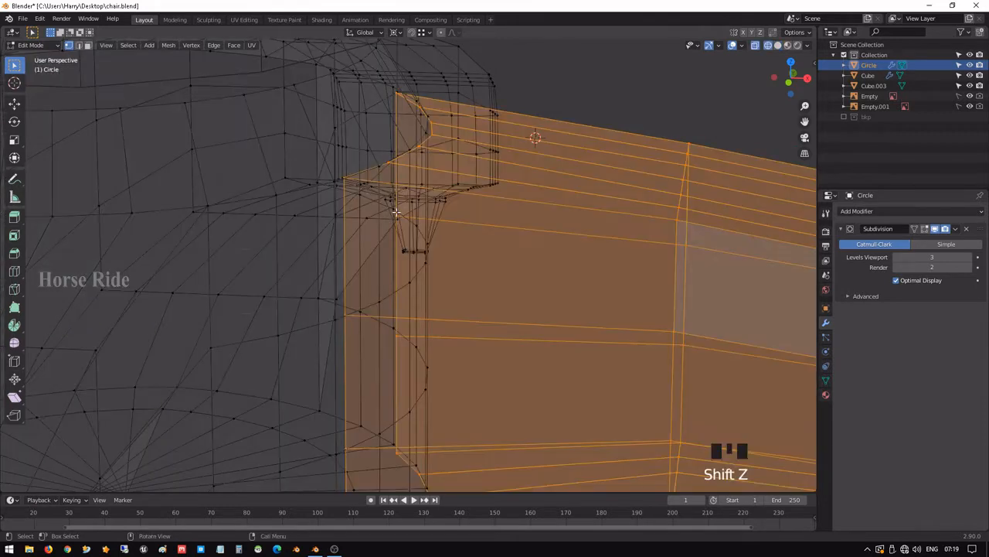
{"action": "key", "text": "3"}
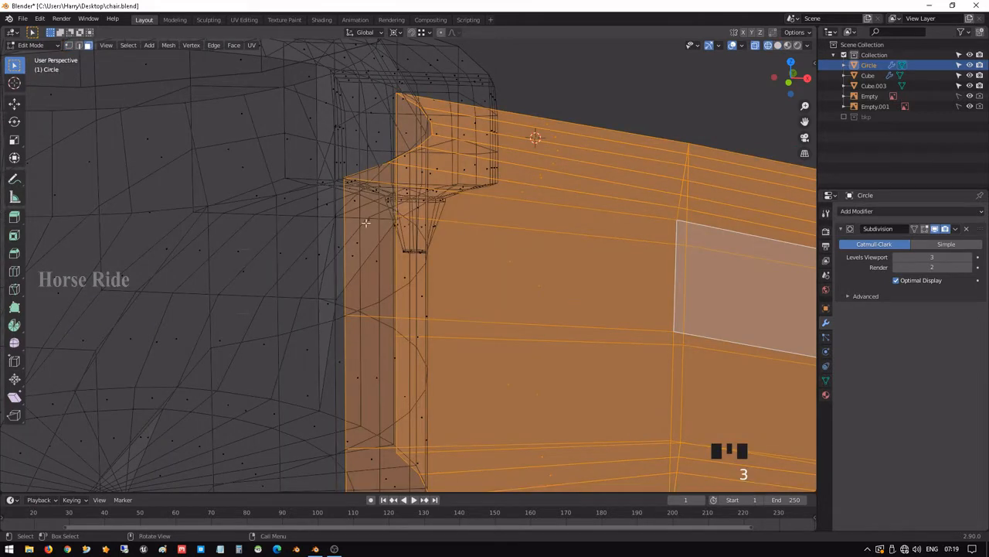
- Select the first two upper faces of the hub wall hidden behind the end of the leg
{"action": "left_click", "coordinate": [372, 249]}
{"action": "middle_click_drag", "start_coordinate": [535, 137], "coordinate": [440, 174]}
{"action": "left_click", "coordinate": [440, 151]}
{"action": "left_click", "coordinate": [427, 150]}
{"action": "left_click", "coordinate": [487, 158], "text": "shift"}
{"action": "left_click", "coordinate": [437, 172]}
{"action": "left_click", "coordinate": [451, 158], "text": "shift"}
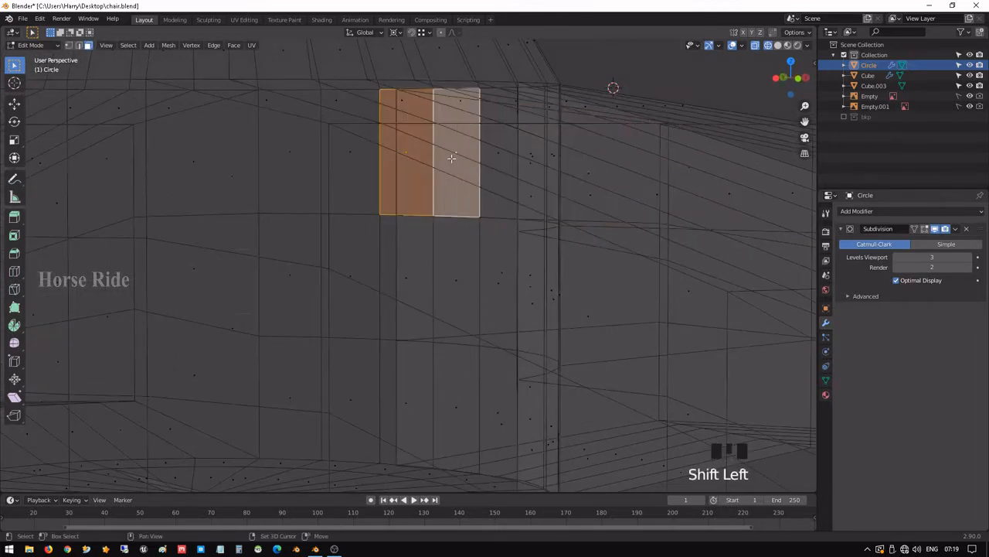
- Extend the selection down these two columns of hub faces and add the neighbouring third column
{"action": "left_click", "coordinate": [443, 258], "text": "shift"}
{"action": "left_click", "coordinate": [413, 263], "text": "shift"}
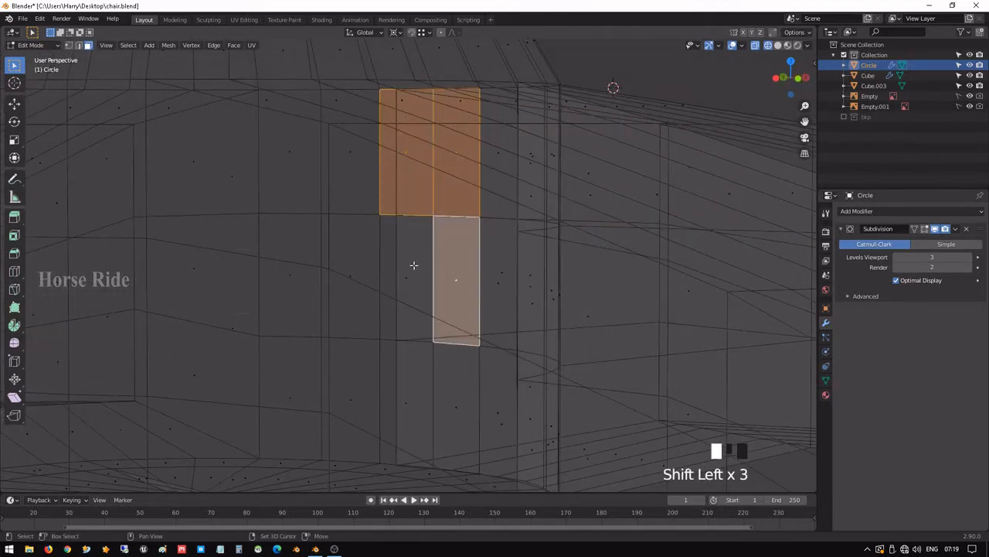
{"action": "left_click", "coordinate": [469, 402], "text": "shift"}
{"action": "left_click", "coordinate": [426, 405], "text": "shift"}
{"action": "middle_click_drag", "start_coordinate": [498, 410], "coordinate": [475, 276]}
{"action": "left_click", "coordinate": [472, 269], "text": "shift"}
{"action": "left_click", "coordinate": [477, 161], "text": "shift"}
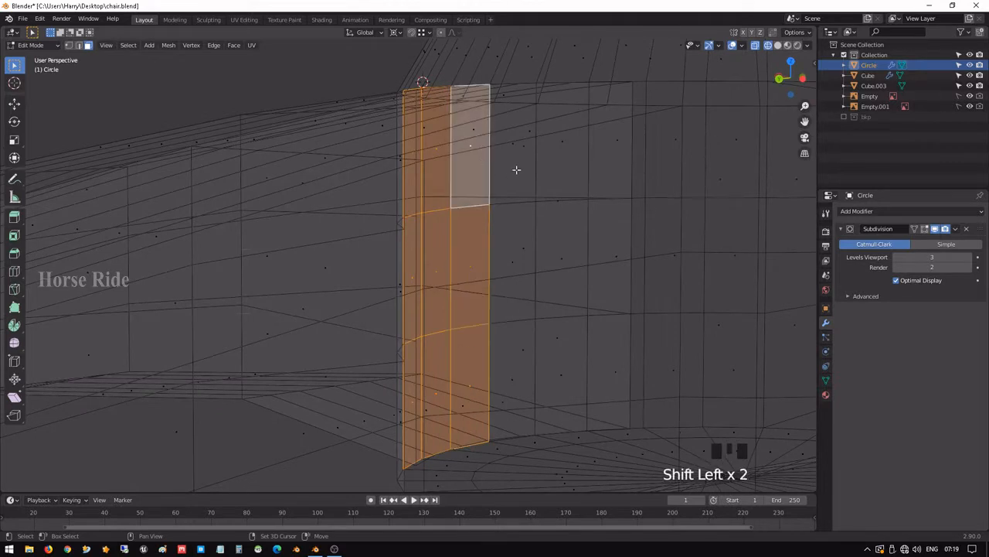
- Add the top, middle and bottom faces of the remaining three hidden hub columns to the selection
{"action": "left_click", "coordinate": [515, 169], "text": "shift"}
{"action": "left_click", "coordinate": [569, 175], "text": "shift"}
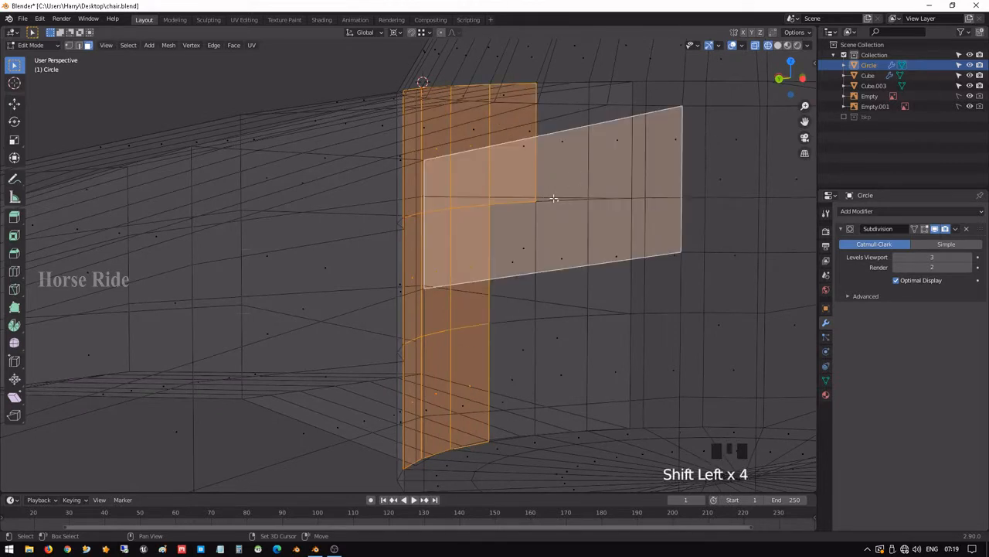
{"action": "left_click", "coordinate": [559, 161], "text": "shift"}
{"action": "left_click", "coordinate": [607, 153], "text": "shift"}
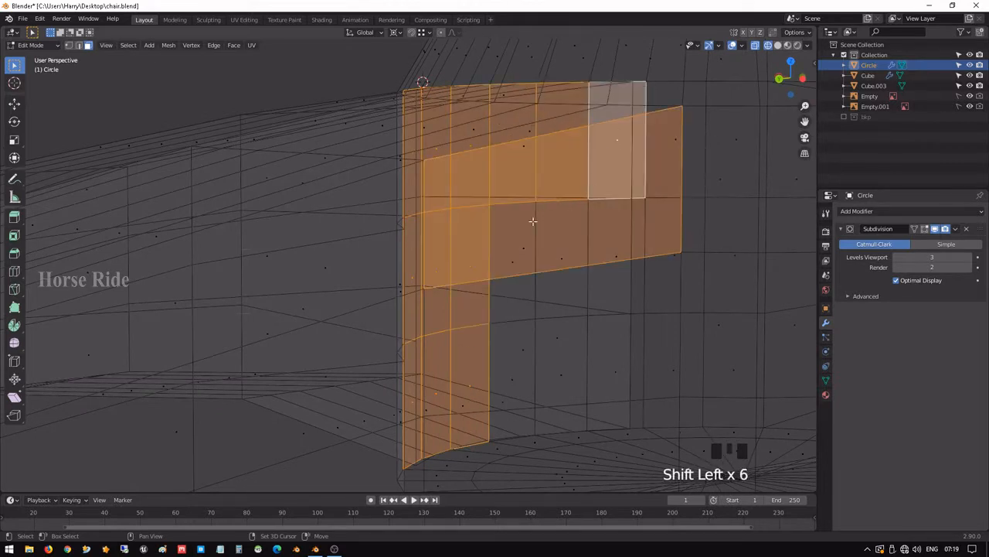
{"action": "left_click", "coordinate": [528, 251], "text": "shift"}
{"action": "left_click", "coordinate": [524, 262], "text": "shift"}
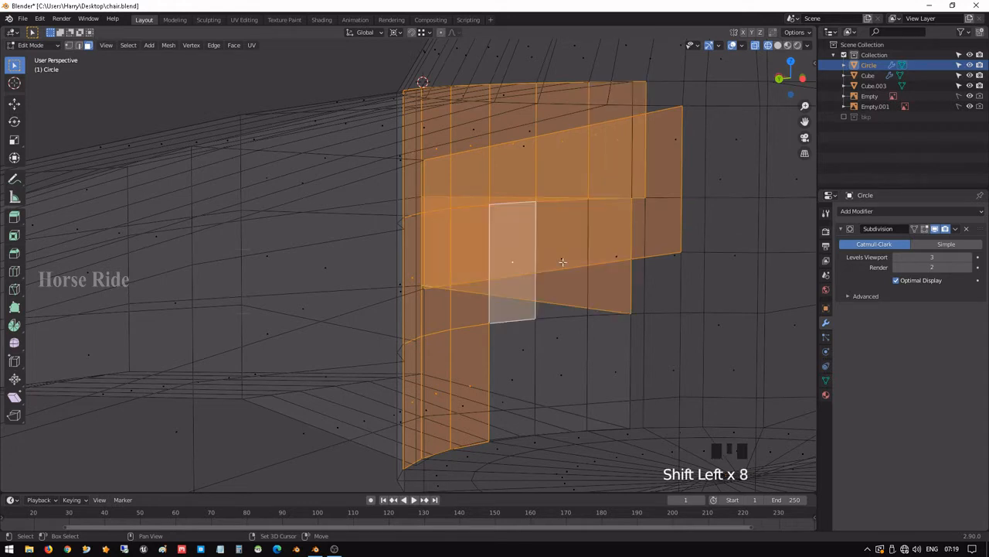
{"action": "left_click", "coordinate": [562, 261], "text": "shift"}
{"action": "left_click", "coordinate": [620, 265], "text": "shift"}
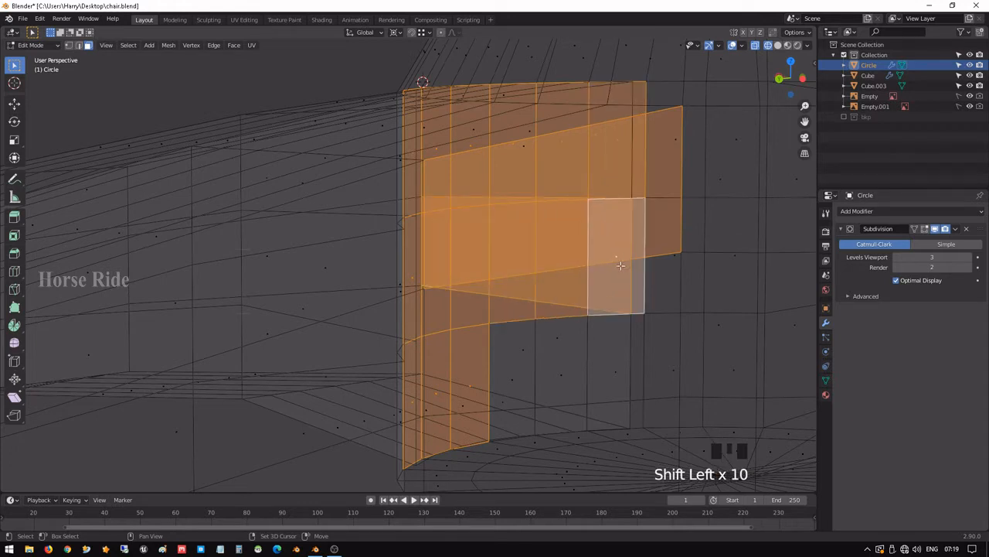
{"action": "left_click", "coordinate": [515, 367], "text": "shift"}
{"action": "left_click", "coordinate": [556, 373], "text": "shift"}
{"action": "left_click", "coordinate": [609, 371], "text": "shift"}
- Remove the two wrongly picked leg side faces from the selection with Circle Select, keeping only the hub patch
{"action": "middle_click_drag", "start_coordinate": [687, 355], "coordinate": [614, 361]}
{"action": "scroll", "coordinate": [615, 360], "scroll_direction": "down", "scroll_amount": 5}
{"action": "middle_click_drag", "start_coordinate": [610, 316], "coordinate": [538, 327]}
{"action": "key", "text": "c"}
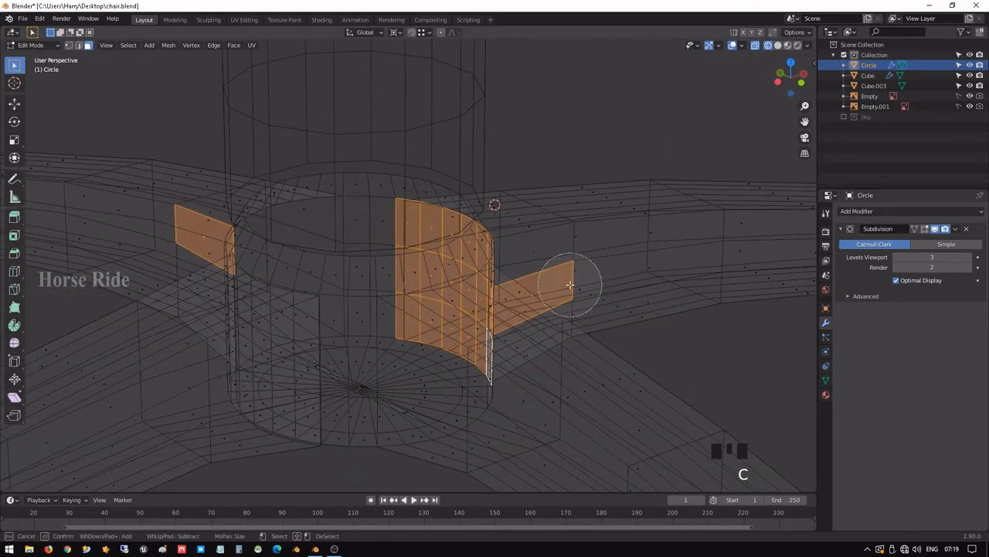
{"action": "middle_click_drag", "start_coordinate": [570, 285], "coordinate": [548, 287]}
{"action": "middle_click_drag", "start_coordinate": [97, 256], "coordinate": [211, 243]}
{"action": "right_click", "coordinate": [212, 243]}
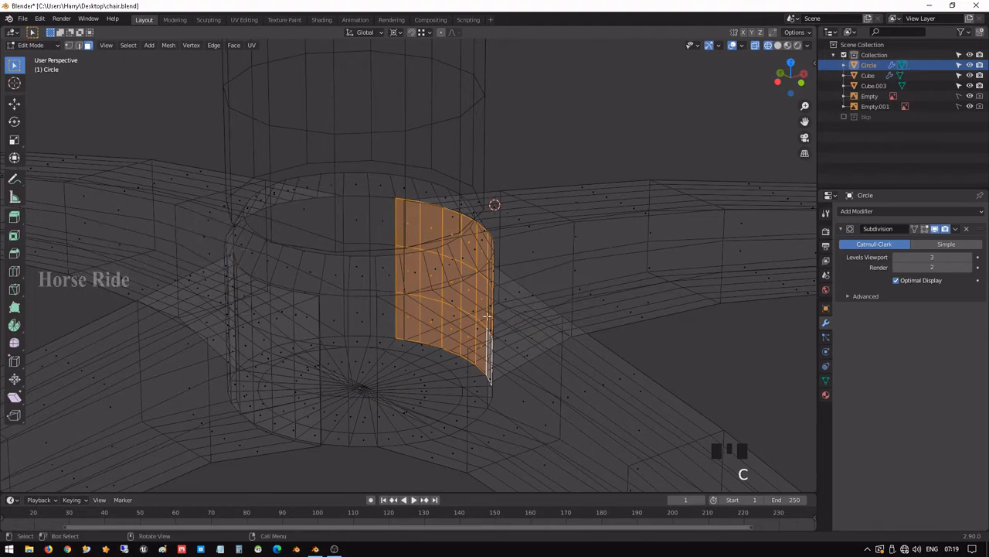
- Check the selected hub patch behind the leg from below and delete its faces
{"action": "mouse_move", "coordinate": [487, 316]}
{"action": "middle_mouse_down"}
{"action": "mouse_move", "coordinate": [402, 316]}
{"action": "mouse_move", "coordinate": [424, 309]}
{"action": "mouse_move", "coordinate": [421, 296]}
{"action": "mouse_move", "coordinate": [402, 292]}
{"action": "mouse_move", "coordinate": [410, 306]}
{"action": "mouse_move", "coordinate": [415, 269]}
{"action": "mouse_move", "coordinate": [389, 282]}
{"action": "mouse_move", "coordinate": [369, 263]}
{"action": "mouse_move", "coordinate": [359, 213]}
{"action": "middle_mouse_up"}
{"action": "scroll", "coordinate": [398, 314], "scroll_direction": "up", "scroll_amount": 2}
{"action": "scroll", "coordinate": [410, 309], "scroll_direction": "up", "scroll_amount": 2}
{"action": "key", "text": "shift+z"}
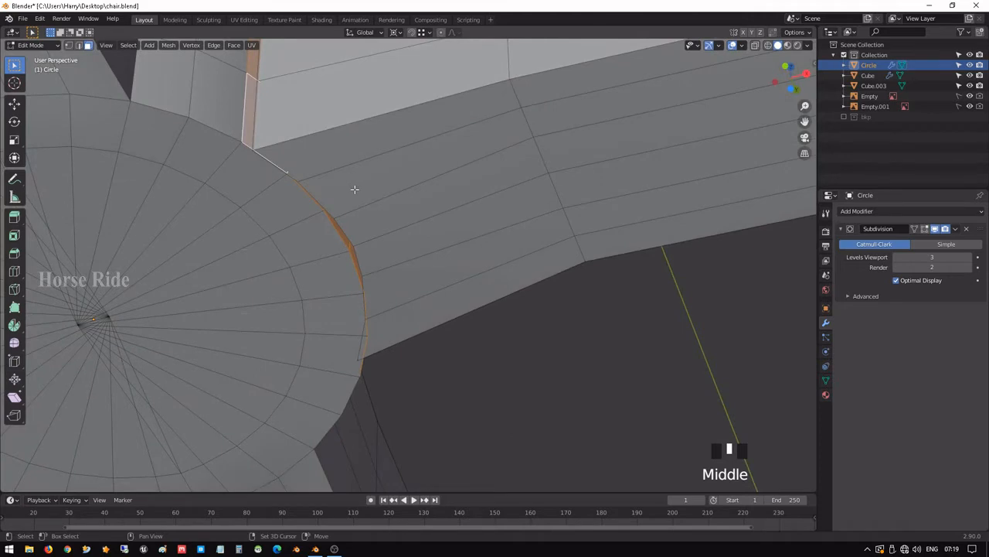
{"action": "key", "text": "shift+z"}
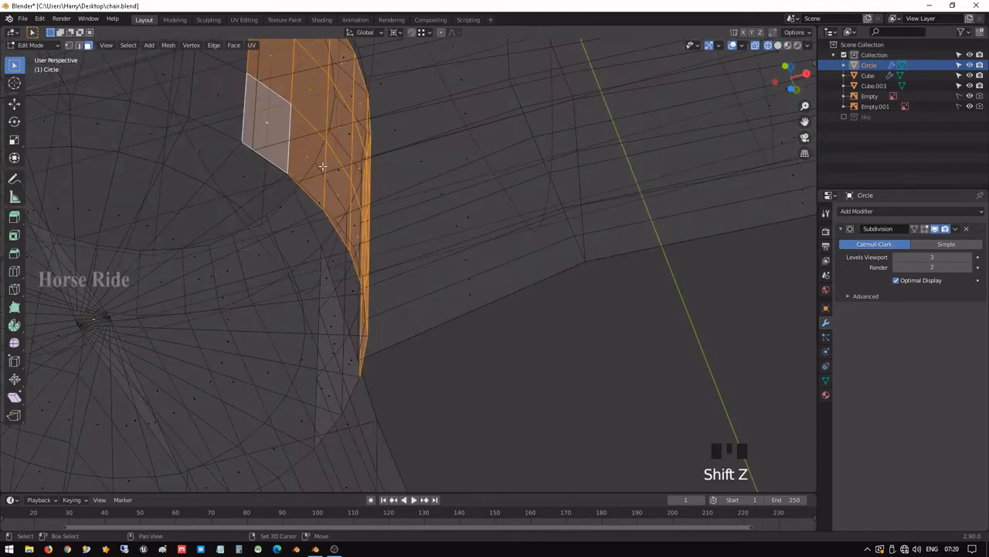
{"action": "middle_click_drag", "start_coordinate": [314, 129], "coordinate": [507, 267], "text": "shift"}
{"action": "scroll", "coordinate": [285, 317], "scroll_direction": "up", "scroll_amount": 2}
{"action": "key", "text": "x"}
{"action": "left_click", "coordinate": [510, 205]}
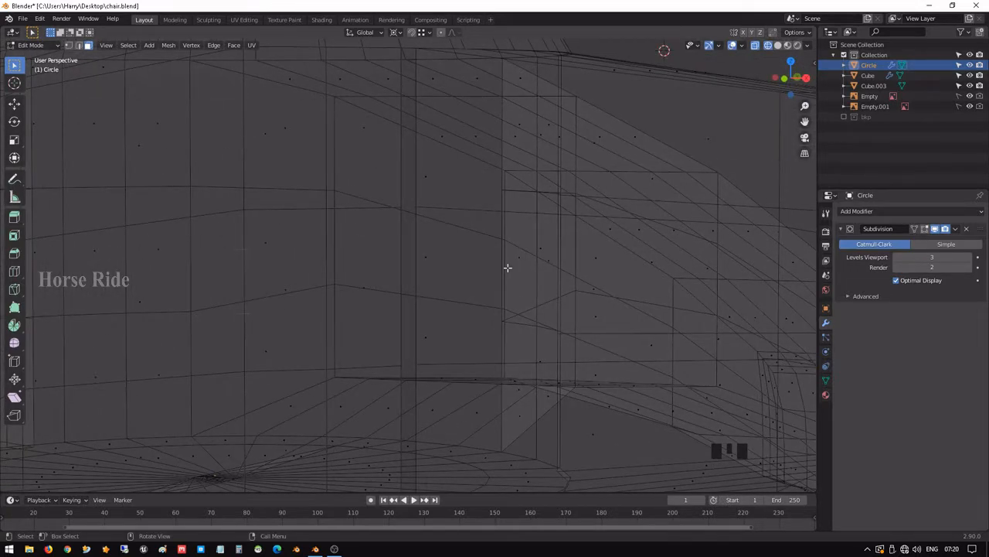
- Select the border loops of the hub opening and the leg's open end and join them with Bridge Edge Loops
{"action": "key", "text": "shift+z"}
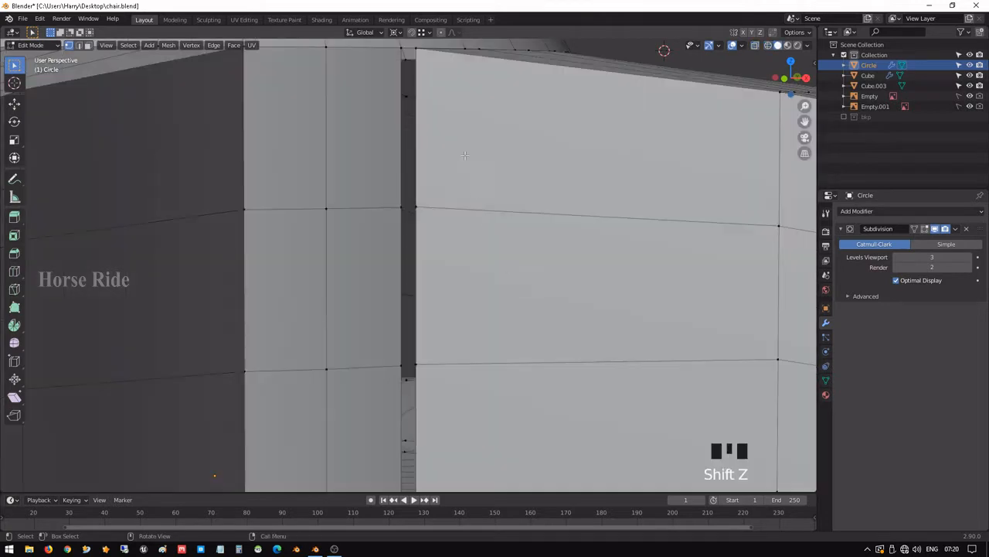
{"action": "middle_click_drag", "start_coordinate": [507, 268], "coordinate": [452, 178]}
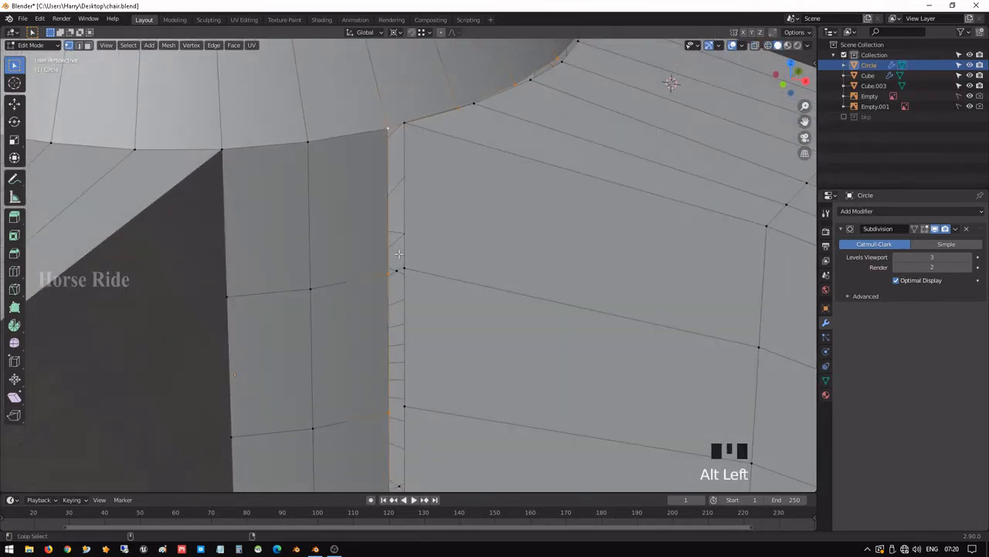
{"action": "scroll", "coordinate": [431, 246], "scroll_direction": "down", "scroll_amount": 2}
{"action": "middle_click_drag", "start_coordinate": [431, 247], "coordinate": [449, 160]}
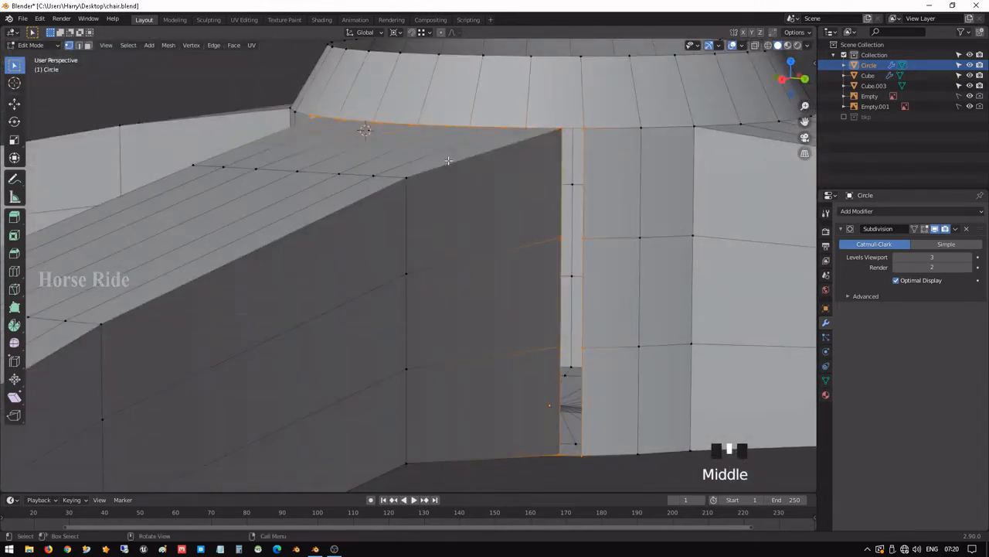
{"action": "key", "text": "space"}
{"action": "type", "text": "br"}
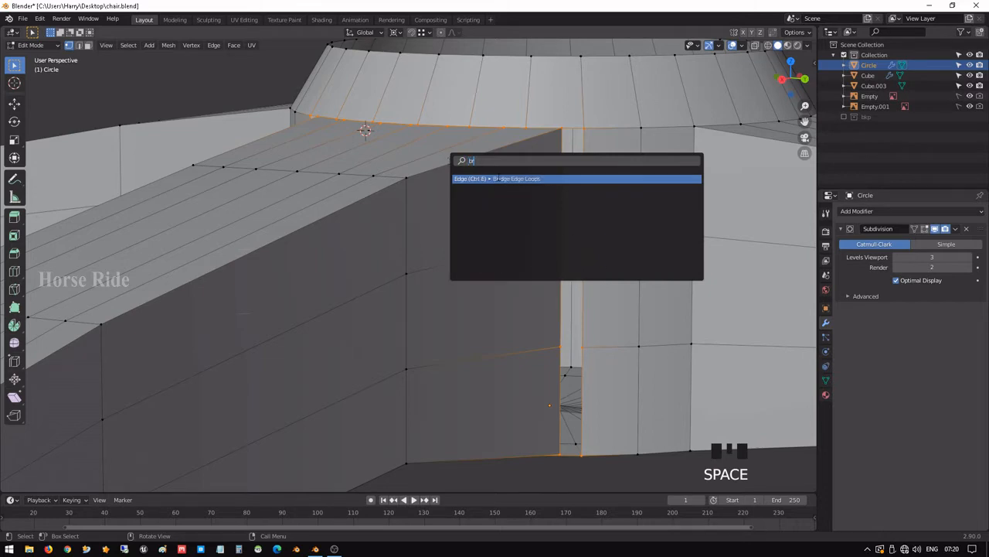
{"action": "left_click", "coordinate": [497, 179]}
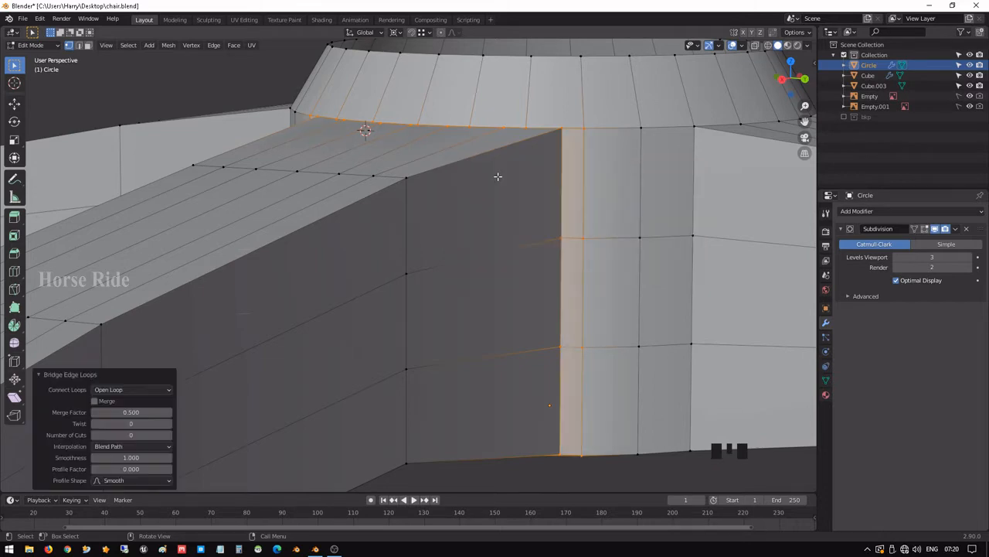
- Examine the bridged joint between hub and leg in its smoothed Object Mode shape and in Edit Mode
{"action": "scroll", "coordinate": [497, 173], "scroll_direction": "down", "scroll_amount": 3}
{"action": "middle_click_drag", "start_coordinate": [497, 173], "coordinate": [359, 255]}
{"action": "key", "text": "Tab"}
{"action": "scroll", "coordinate": [451, 204], "scroll_direction": "down", "scroll_amount": 2}
{"action": "scroll", "coordinate": [425, 259], "scroll_direction": "up", "scroll_amount": 4}
{"action": "scroll", "coordinate": [460, 270], "scroll_direction": "up", "scroll_amount": 2}
{"action": "key", "text": "Tab"}
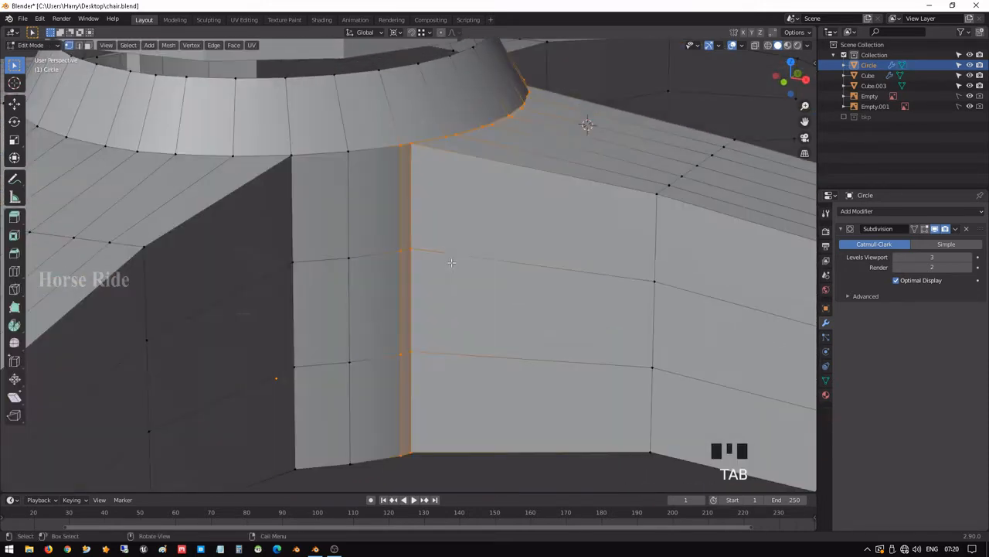
{"action": "scroll", "coordinate": [456, 244], "scroll_direction": "up", "scroll_amount": 1}
{"action": "scroll", "coordinate": [495, 184], "scroll_direction": "down", "scroll_amount": 1}
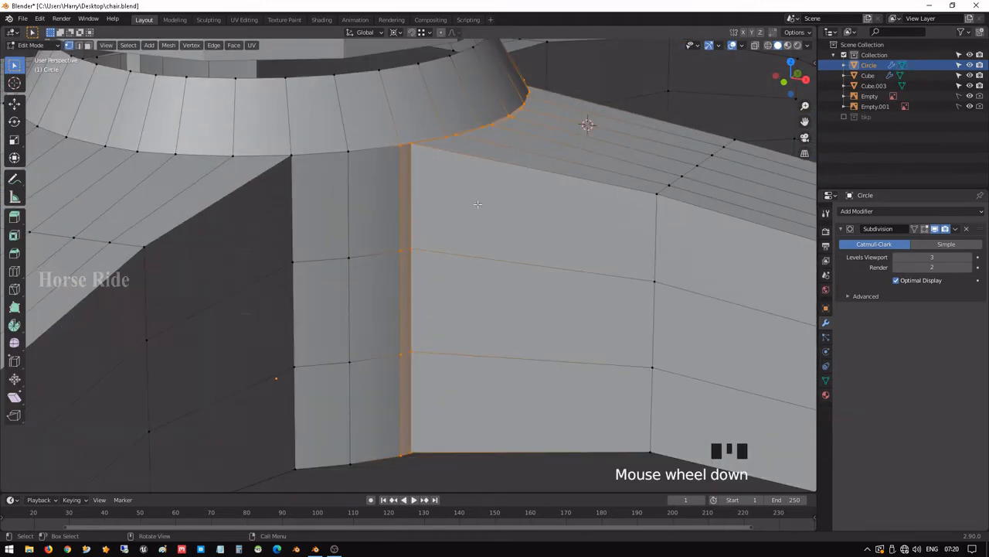
{"action": "middle_click_drag", "start_coordinate": [495, 184], "coordinate": [490, 201]}
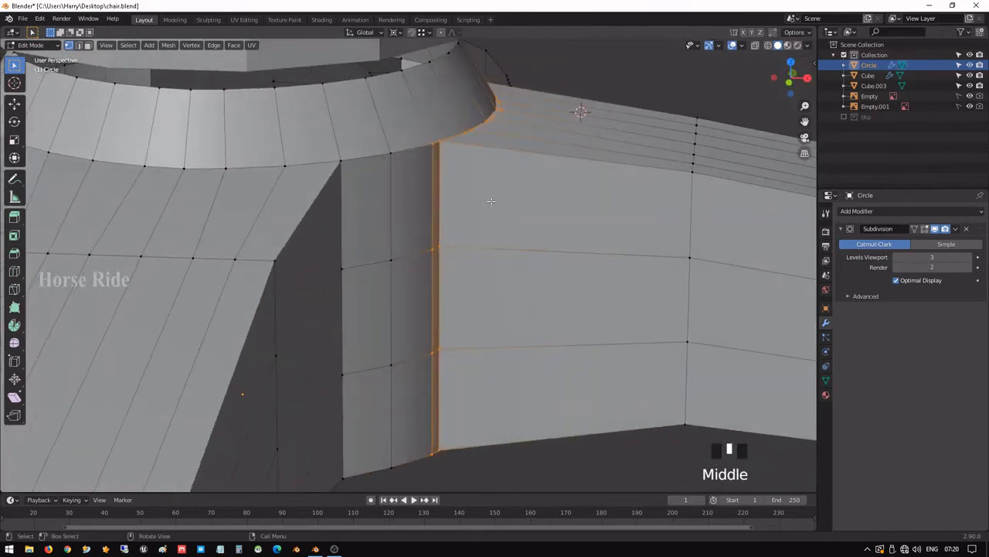
{"action": "left_click", "coordinate": [441, 146]}
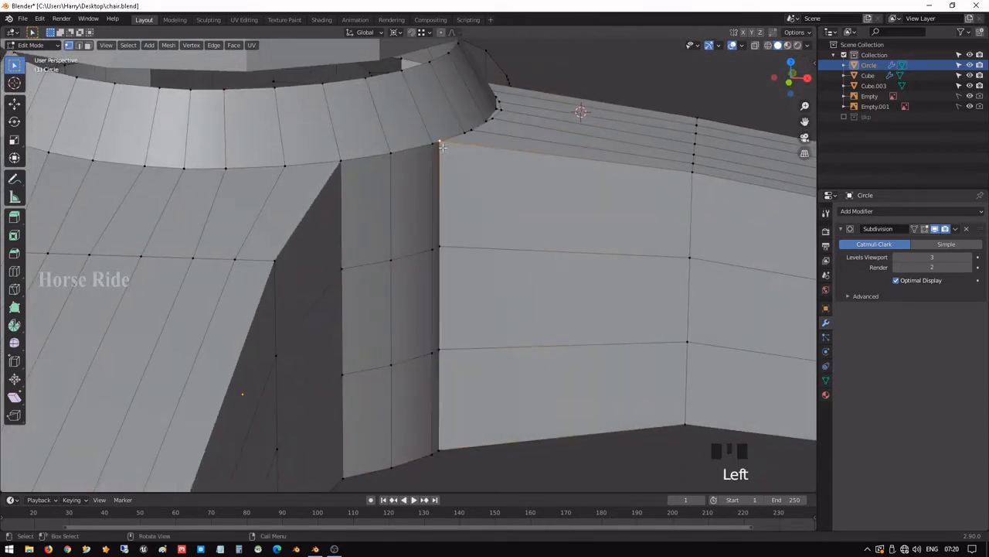
{"action": "left_click", "coordinate": [498, 117]}
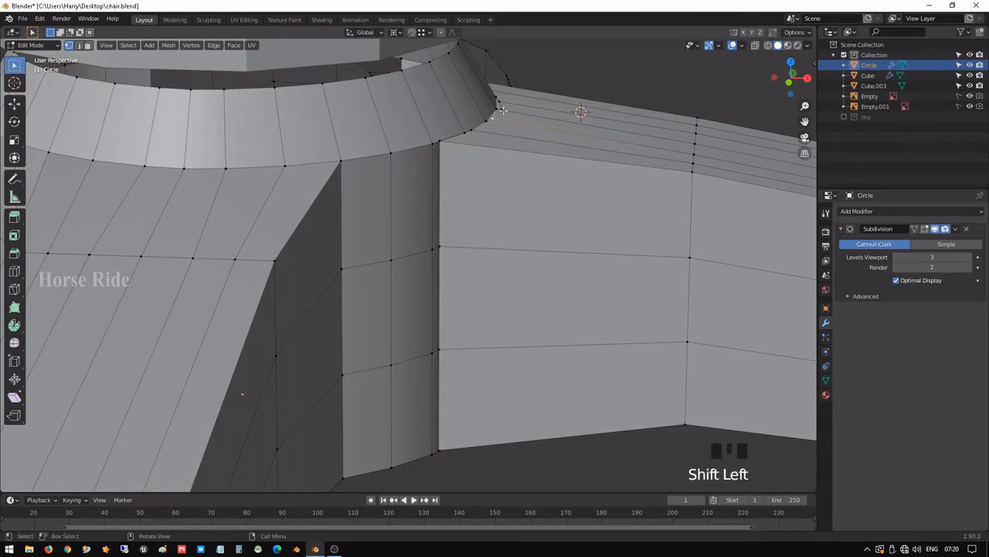
{"action": "left_click", "coordinate": [503, 99], "text": "alt+shift"}
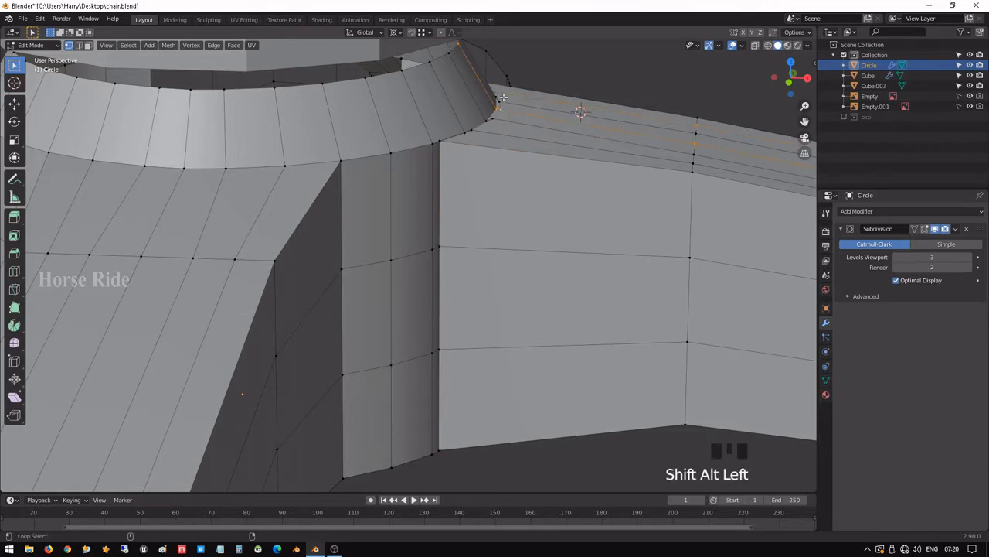
{"action": "left_click", "coordinate": [492, 121]}
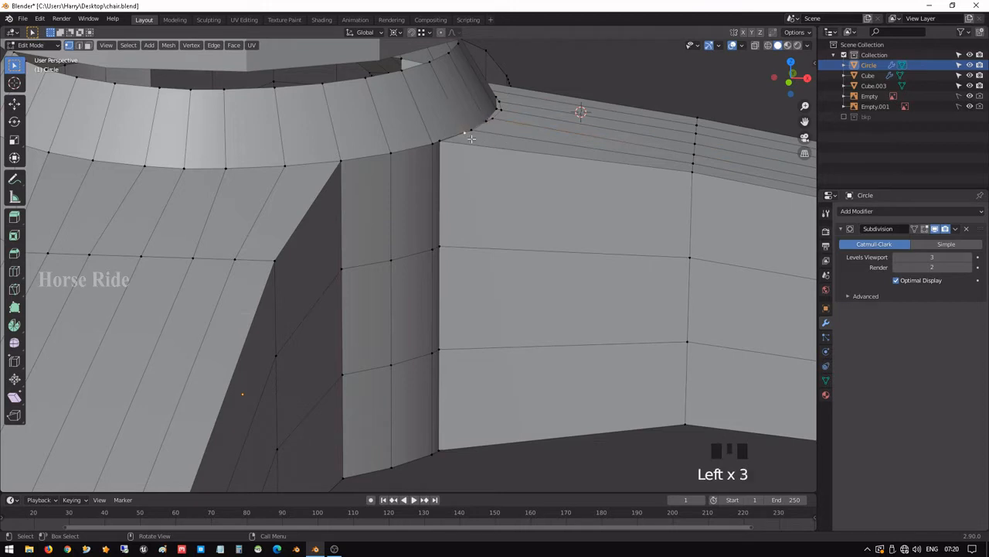
{"action": "key", "text": "g"}
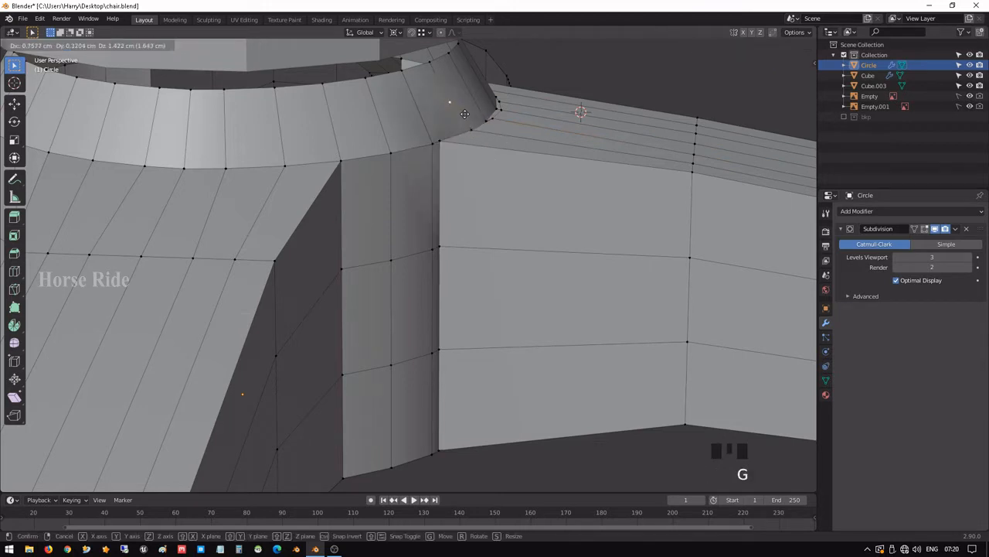
{"action": "right_click", "coordinate": [465, 114]}
{"action": "scroll", "coordinate": [466, 116], "scroll_direction": "up", "scroll_amount": 5}
{"action": "middle_click_drag", "start_coordinate": [470, 219], "coordinate": [359, 340], "text": "shift"}
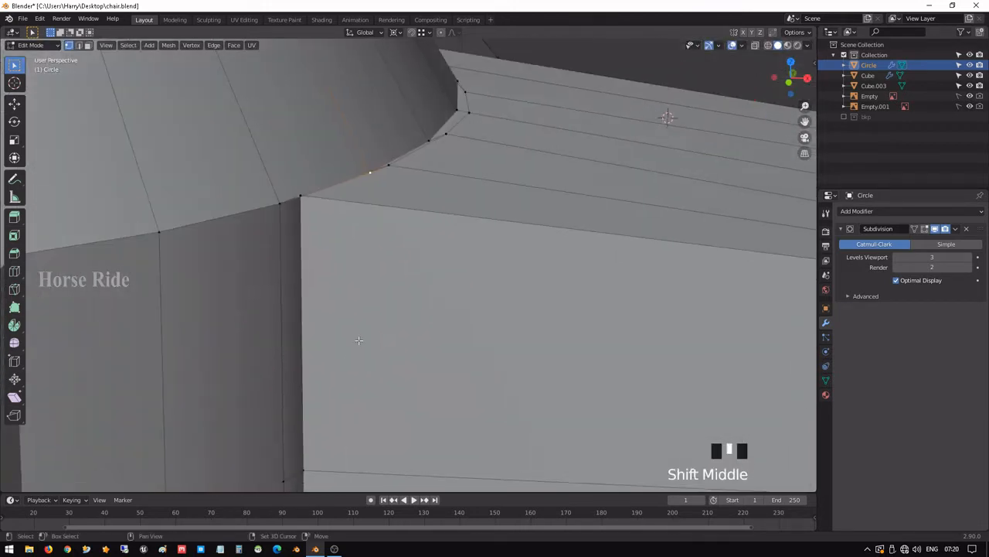
{"action": "left_click", "coordinate": [304, 209]}
{"action": "key", "text": "g"}
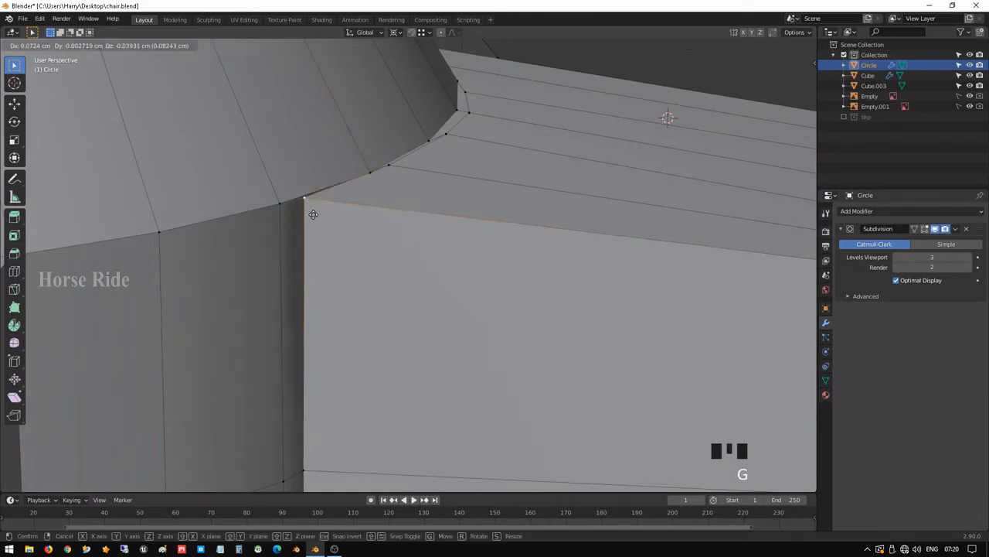
{"action": "right_click", "coordinate": [366, 192]}
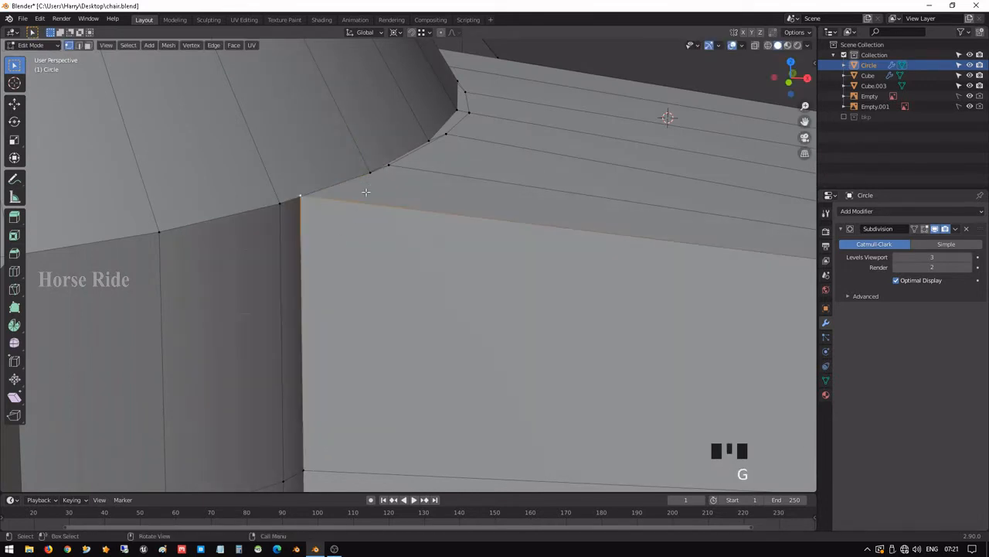
- Select the edge loop where the leg meets the hub and move it about 3.75 cm along X, away from the hub
{"action": "left_click", "coordinate": [392, 162], "text": "alt"}
{"action": "scroll", "coordinate": [421, 184], "scroll_direction": "down", "scroll_amount": 2}
{"action": "middle_click_drag", "start_coordinate": [410, 240], "coordinate": [400, 175], "text": "shift"}
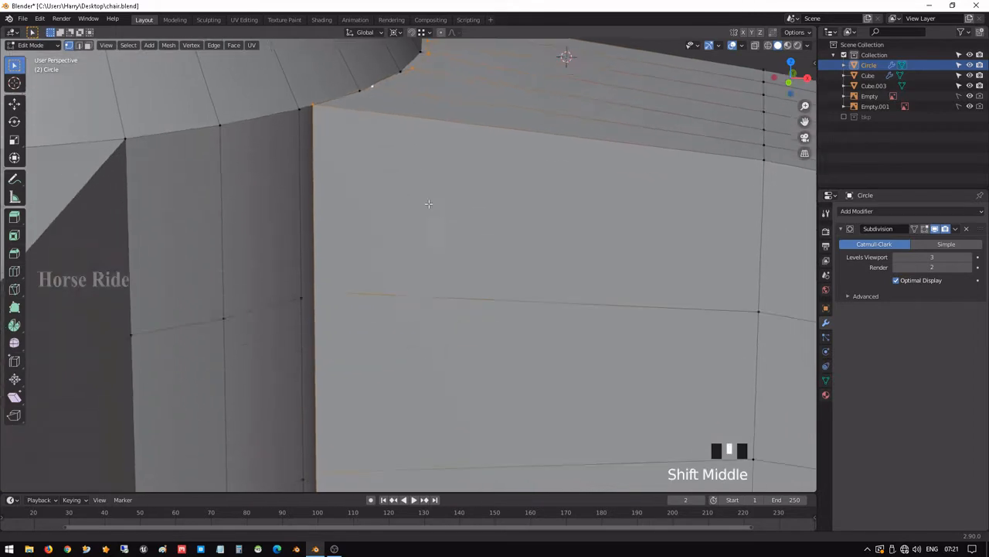
{"action": "scroll", "coordinate": [399, 174], "scroll_direction": "down", "scroll_amount": 6}
{"action": "key", "text": "KP_1"}
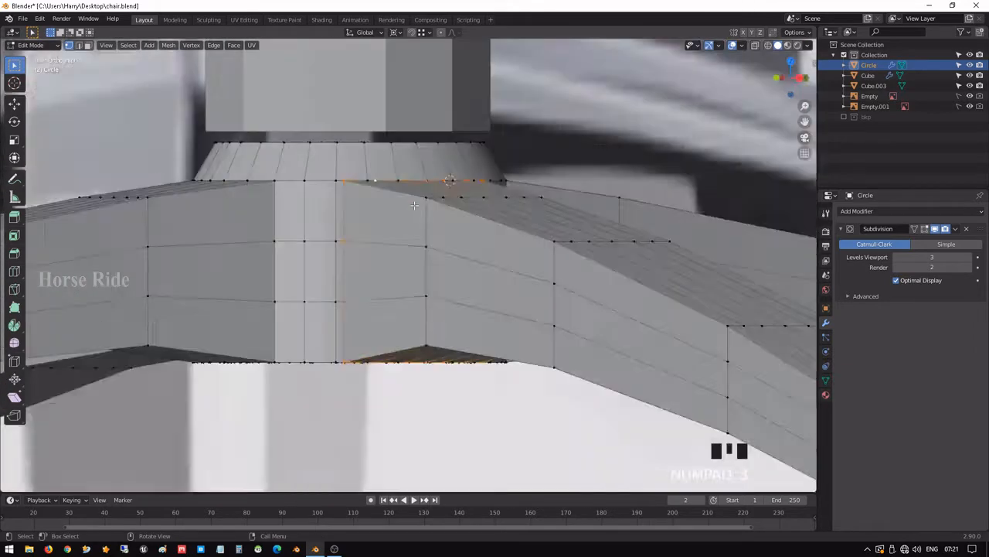
{"action": "key", "text": "g"}
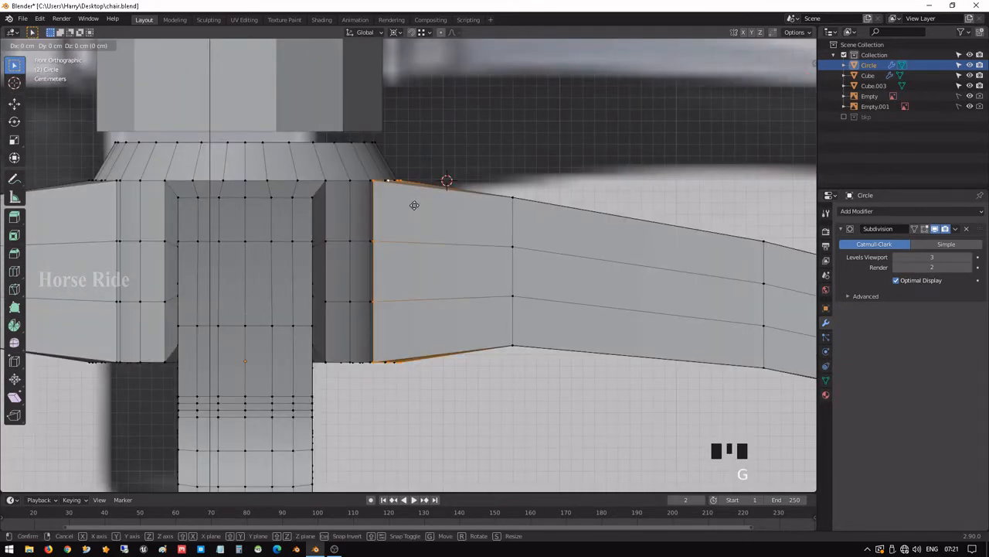
{"action": "key", "text": "x"}
{"action": "left_click", "coordinate": [459, 223]}
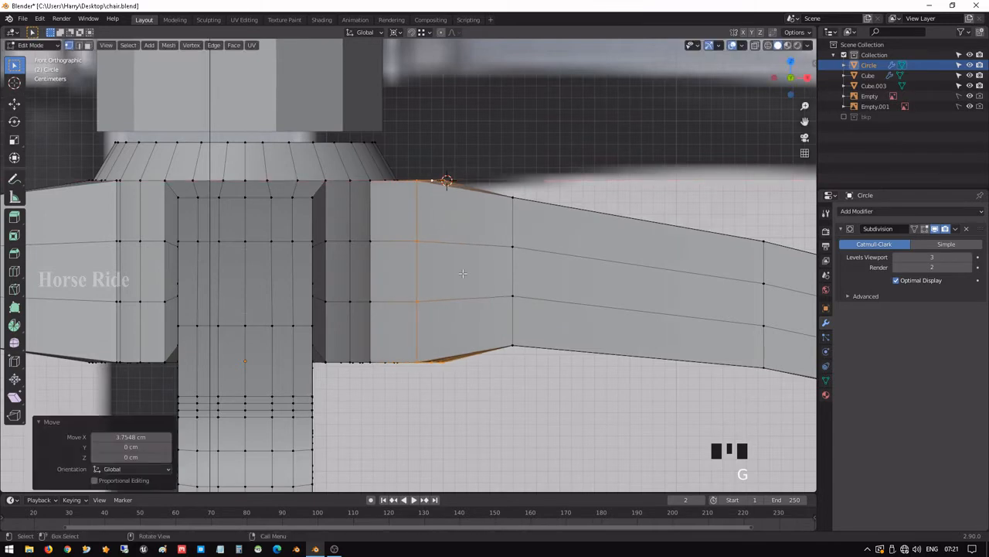
- Set the pivot point to Median Point and scale the moved edge loop along Z to about 0.88
{"action": "key", "text": "s"}
{"action": "right_click", "coordinate": [488, 340]}
{"action": "left_click", "coordinate": [395, 32]}
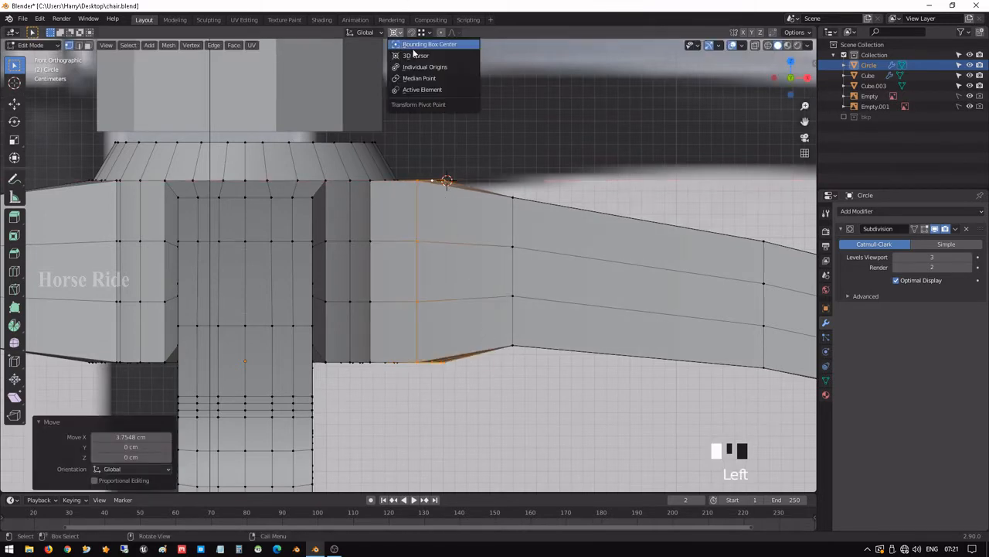
{"action": "left_click", "coordinate": [417, 78]}
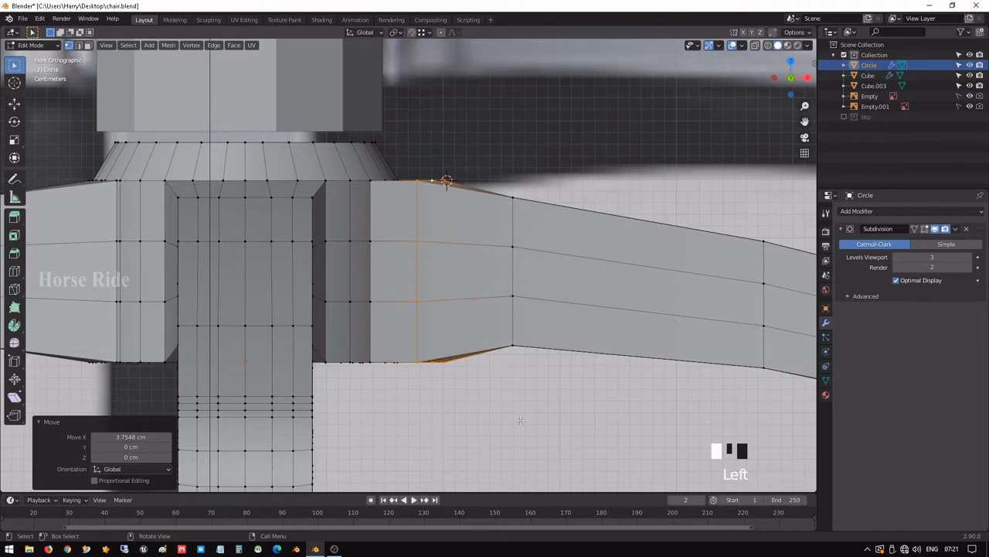
{"action": "key", "text": "s"}
{"action": "key", "text": "x"}
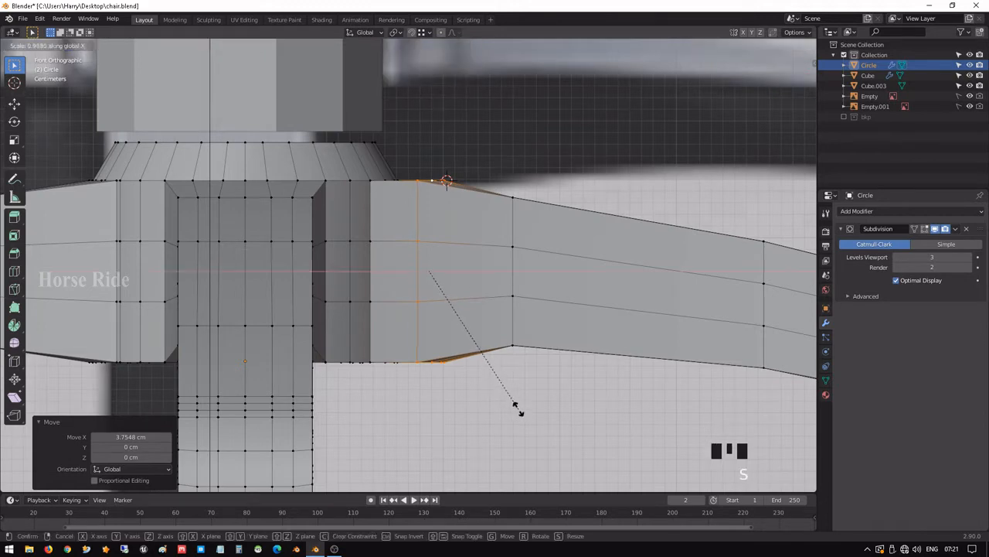
{"action": "right_click", "coordinate": [519, 409]}
{"action": "key", "text": "s"}
{"action": "key", "text": "z"}
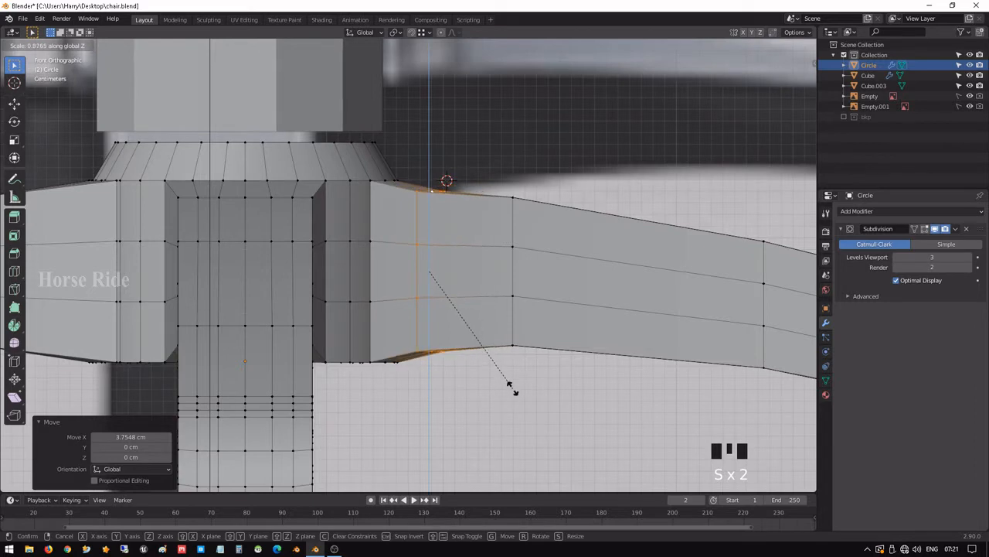
{"action": "left_click", "coordinate": [524, 391]}
- Examine the smoothed leg joint in Object Mode from several sides and look over to the next leg
{"action": "key", "text": "Tab"}
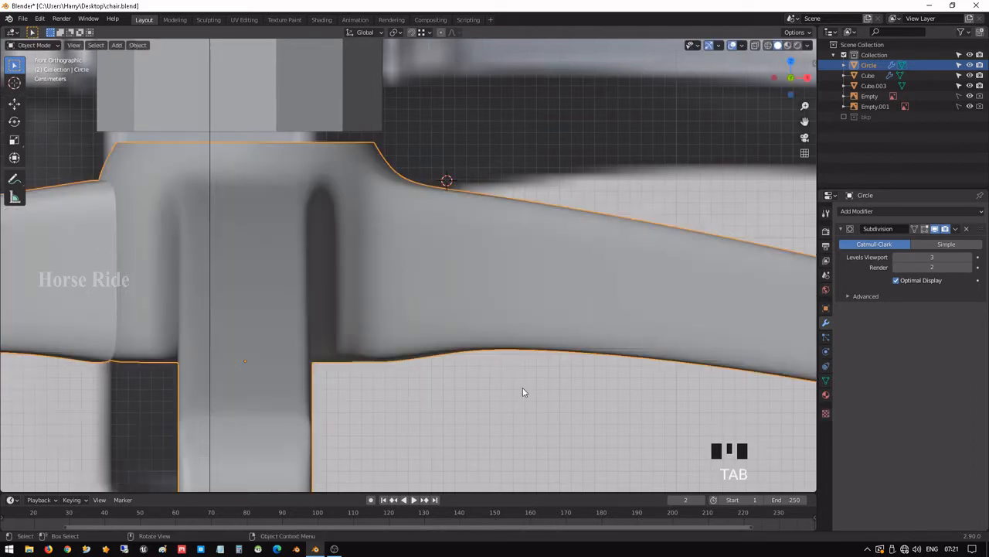
{"action": "middle_click_drag", "start_coordinate": [523, 391], "coordinate": [327, 244]}
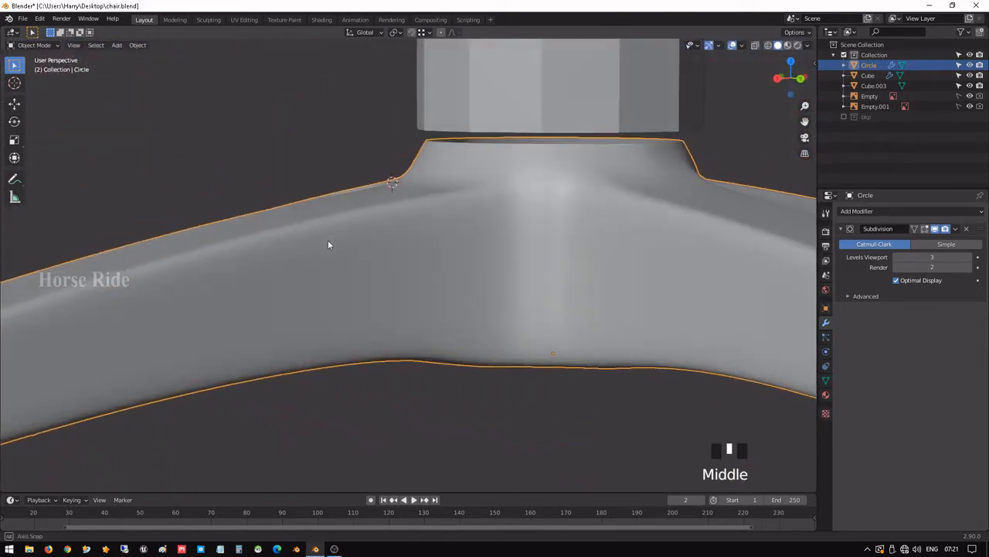
{"action": "scroll", "coordinate": [327, 244], "scroll_direction": "down", "scroll_amount": 9}
{"action": "middle_click_drag", "start_coordinate": [379, 228], "coordinate": [490, 258]}
{"action": "scroll", "coordinate": [427, 296], "scroll_direction": "up", "scroll_amount": 4}
{"action": "middle_click_drag", "start_coordinate": [426, 296], "coordinate": [265, 258]}
- Switch to face selection in Edit Mode and try to pick a hub face behind the next leg in wireframe
{"action": "key", "text": "Tab"}
{"action": "scroll", "coordinate": [524, 298], "scroll_direction": "up", "scroll_amount": 4}
{"action": "scroll", "coordinate": [371, 193], "scroll_direction": "up", "scroll_amount": 2}
{"action": "key", "text": "shift+z"}
{"action": "key", "text": "3"}
{"action": "middle_click_drag", "start_coordinate": [227, 165], "coordinate": [287, 254], "text": "shift"}
{"action": "left_click", "coordinate": [259, 261]}
{"action": "left_click", "coordinate": [326, 284]}
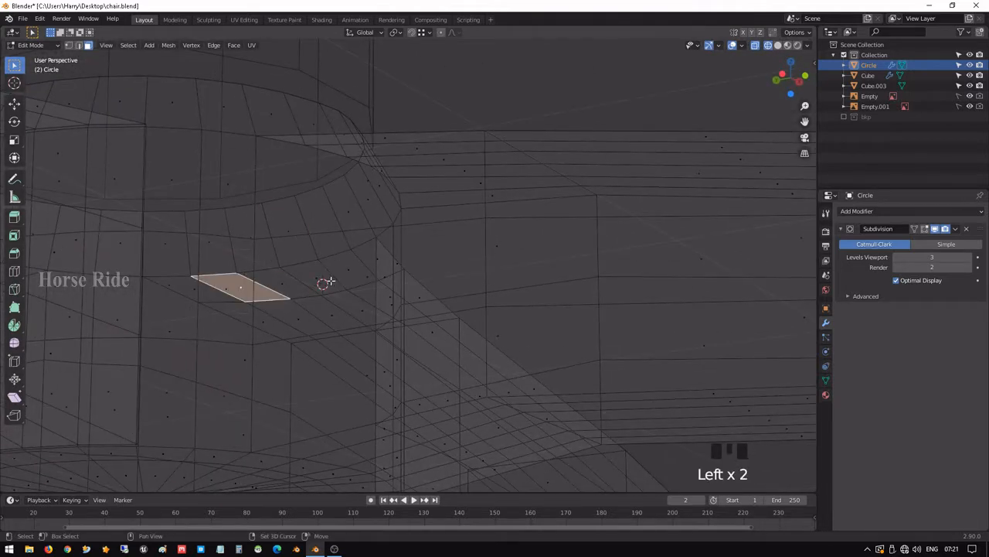
- Compare the next leg's unjoined connection to the hub in its smoothed Object Mode shape and in Edit Mode
{"action": "key", "text": "shift+z"}
{"action": "middle_click_drag", "start_coordinate": [331, 281], "coordinate": [391, 267]}
{"action": "key", "text": "Tab"}
{"action": "key", "text": "Tab"}
{"action": "scroll", "coordinate": [259, 231], "scroll_direction": "down", "scroll_amount": 7}
{"action": "scroll", "coordinate": [379, 278], "scroll_direction": "up", "scroll_amount": 5}
{"action": "scroll", "coordinate": [390, 266], "scroll_direction": "up", "scroll_amount": 4}
{"action": "key", "text": "Tab"}
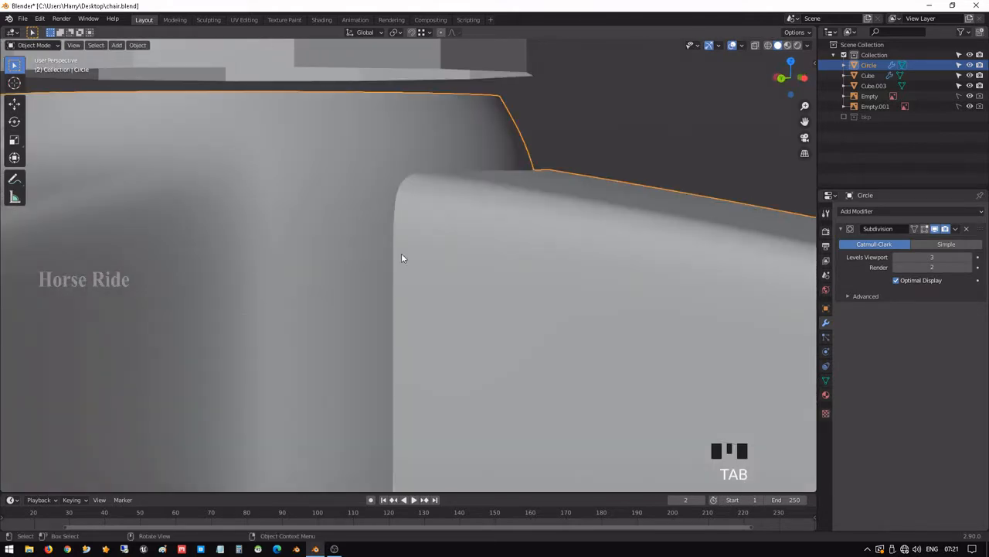
{"action": "key", "text": "Tab"}
{"action": "scroll", "coordinate": [410, 255], "scroll_direction": "up", "scroll_amount": 1}
{"action": "key", "text": "Tab"}
{"action": "key", "text": "Tab"}
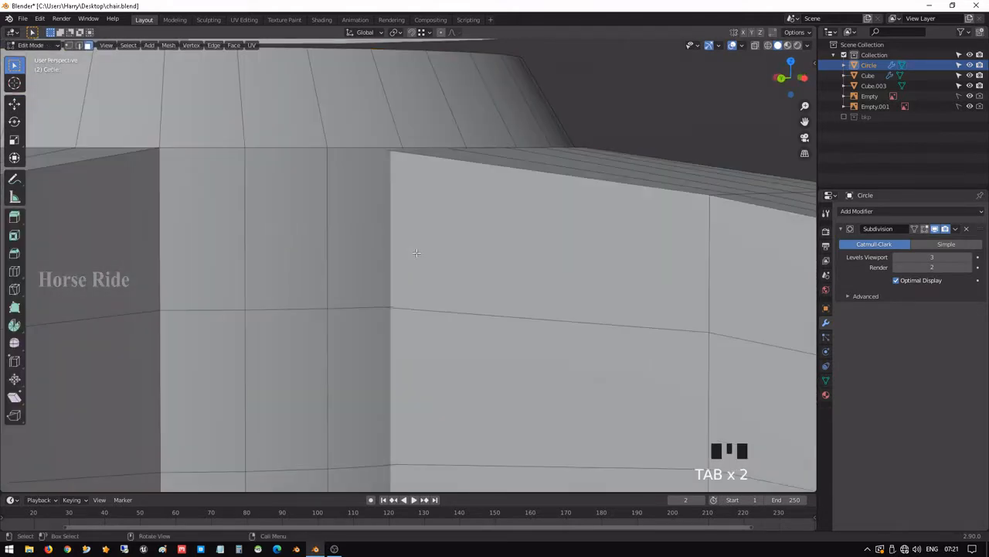
- Select the upper row of hub faces hidden behind the next leg through the X-ray wireframe
{"action": "key", "text": "alt+z"}
{"action": "mouse_move", "coordinate": [416, 252]}
{"action": "middle_mouse_down"}
{"action": "mouse_move", "coordinate": [420, 239]}
{"action": "mouse_move", "coordinate": [484, 235]}
{"action": "middle_mouse_up"}
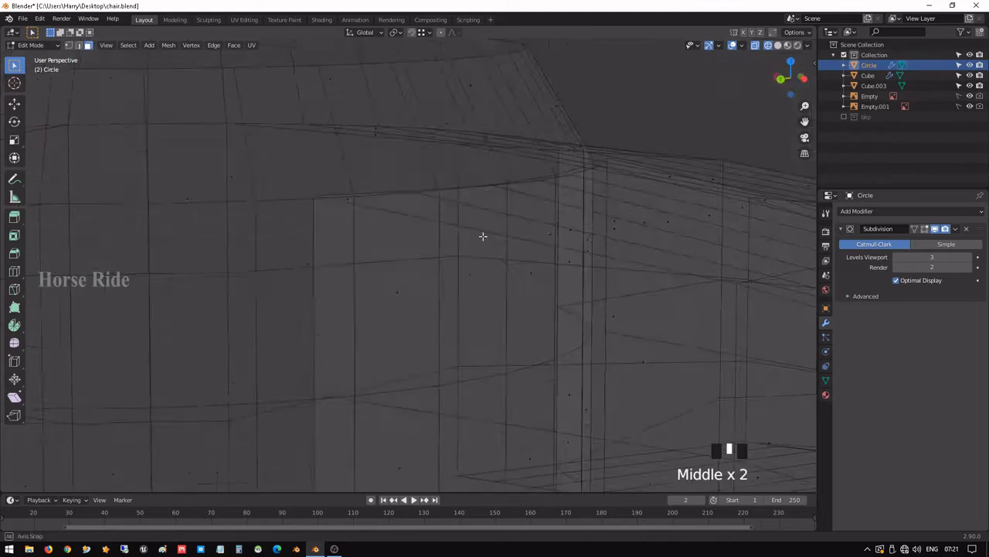
{"action": "scroll", "coordinate": [479, 243], "scroll_direction": "down", "scroll_amount": 1}
{"action": "scroll", "coordinate": [480, 243], "scroll_direction": "down", "scroll_amount": 3}
{"action": "middle_click_drag", "start_coordinate": [480, 307], "coordinate": [445, 297]}
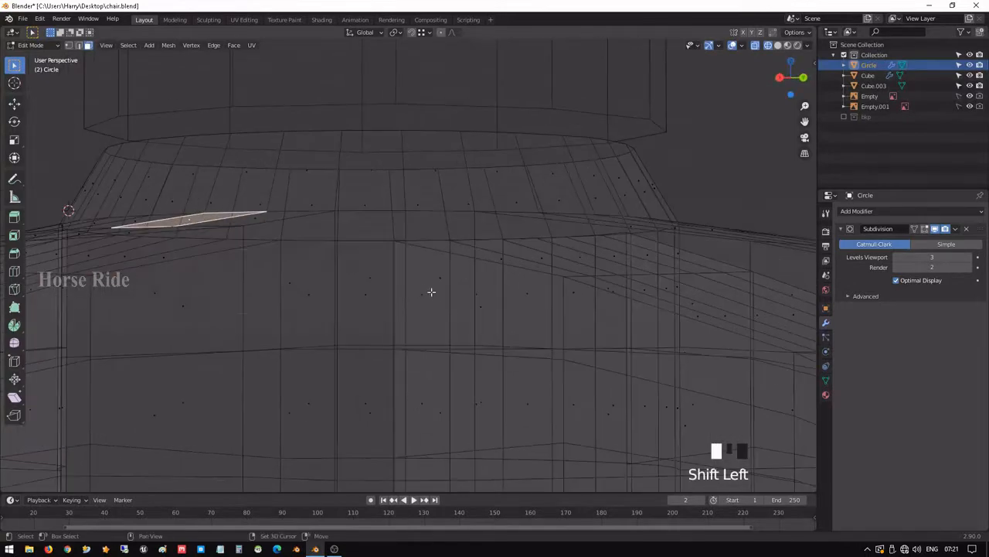
{"action": "left_click", "coordinate": [431, 291], "text": "shift"}
{"action": "left_click", "coordinate": [487, 294], "text": "shift"}
{"action": "left_click", "coordinate": [523, 303], "text": "shift"}
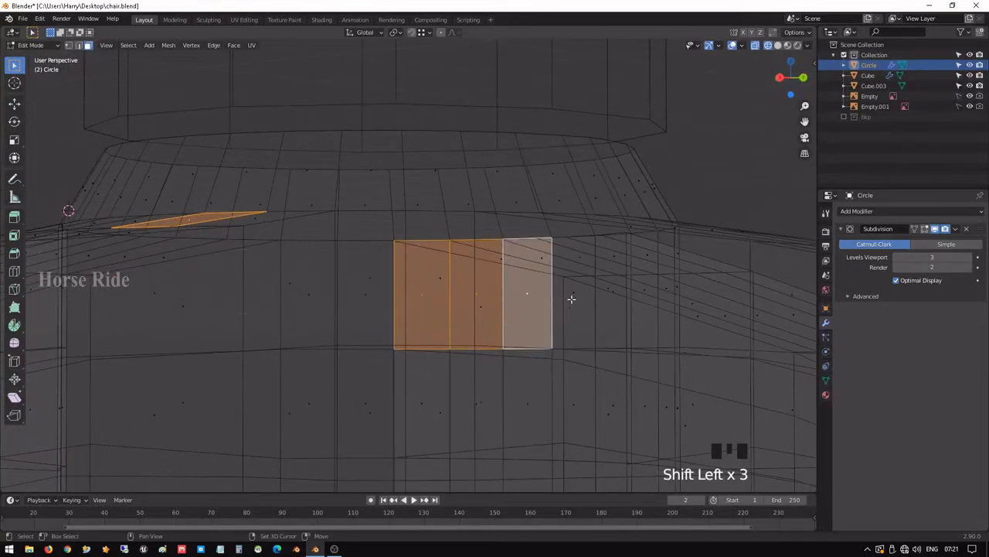
{"action": "left_click", "coordinate": [572, 299], "text": "shift"}
{"action": "left_click", "coordinate": [637, 306], "text": "shift"}
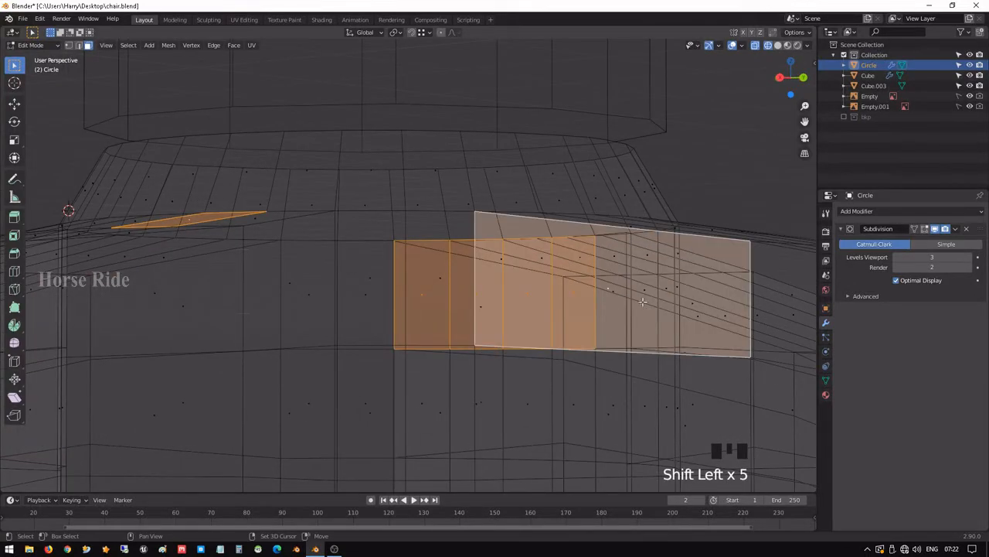
{"action": "left_click", "coordinate": [634, 300], "text": "shift"}
- Correct the upper row by deselecting the exposed hub face beside the leg and adding the missing hidden one
{"action": "middle_click_drag", "start_coordinate": [612, 301], "coordinate": [435, 303]}
{"action": "scroll", "coordinate": [569, 362], "scroll_direction": "up", "scroll_amount": 2}
{"action": "left_click", "coordinate": [589, 261], "text": "shift"}
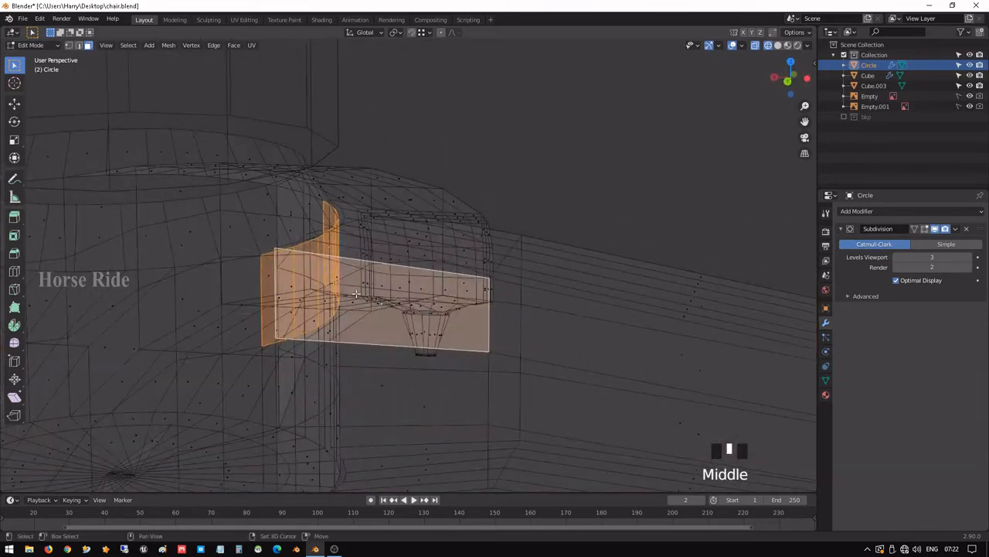
{"action": "key", "text": "shift+z"}
{"action": "scroll", "coordinate": [356, 294], "scroll_direction": "down", "scroll_amount": 1}
{"action": "scroll", "coordinate": [315, 292], "scroll_direction": "up", "scroll_amount": 1}
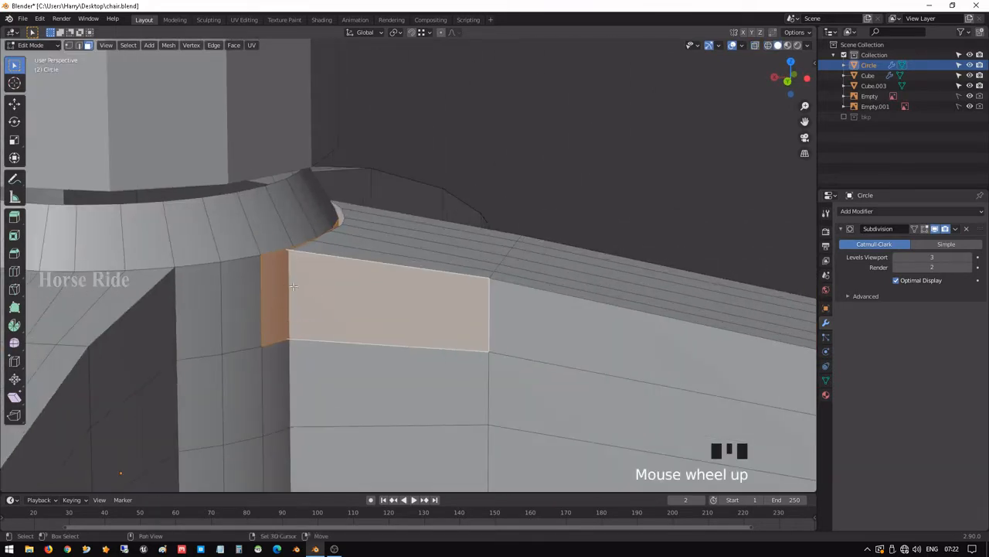
{"action": "left_click", "coordinate": [280, 275], "text": "shift"}
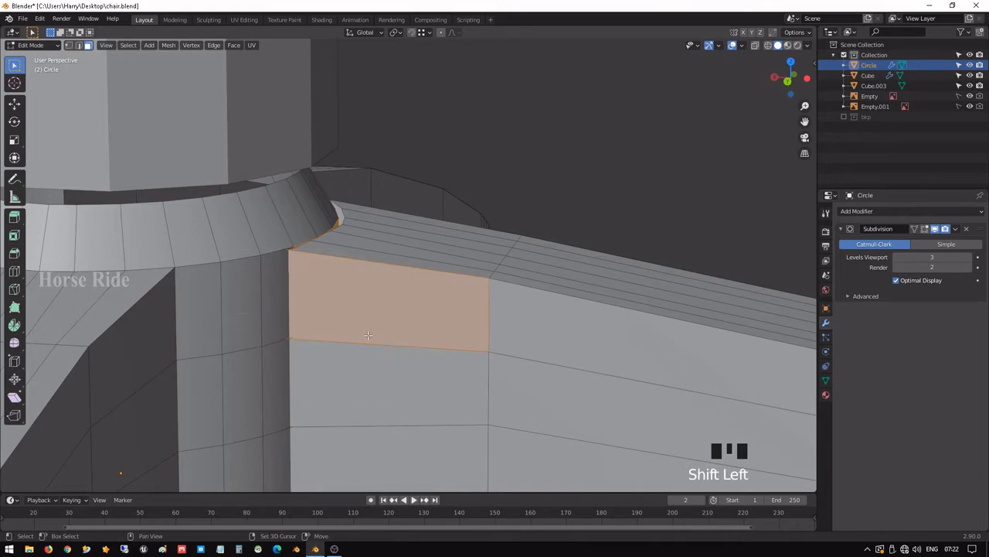
{"action": "scroll", "coordinate": [368, 335], "scroll_direction": "down", "scroll_amount": 1}
{"action": "middle_click_drag", "start_coordinate": [368, 335], "coordinate": [380, 320], "text": "shift"}
{"action": "middle_click_drag", "start_coordinate": [464, 292], "coordinate": [306, 264]}
{"action": "scroll", "coordinate": [364, 252], "scroll_direction": "down", "scroll_amount": 1, "text": "shift"}
{"action": "left_click", "coordinate": [347, 266], "text": "shift"}
{"action": "key", "text": "alt+z"}
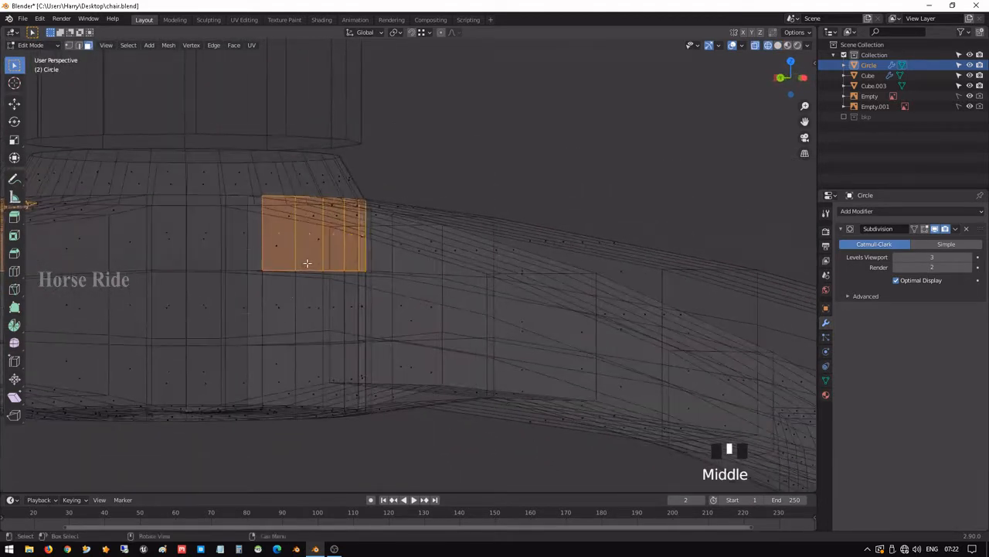
- Add the first four hub faces of the middle and lower rows behind the leg to the selection
{"action": "left_click", "coordinate": [279, 307], "text": "shift"}
{"action": "left_click", "coordinate": [282, 375], "text": "shift"}
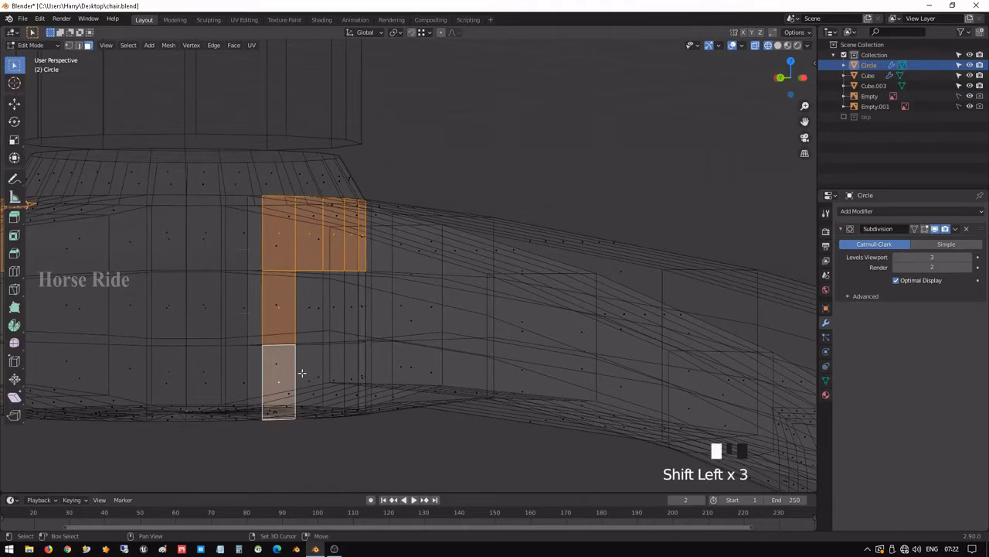
{"action": "left_click", "coordinate": [313, 374], "text": "shift"}
{"action": "left_click", "coordinate": [332, 371], "text": "shift"}
{"action": "left_click", "coordinate": [353, 370], "text": "shift"}
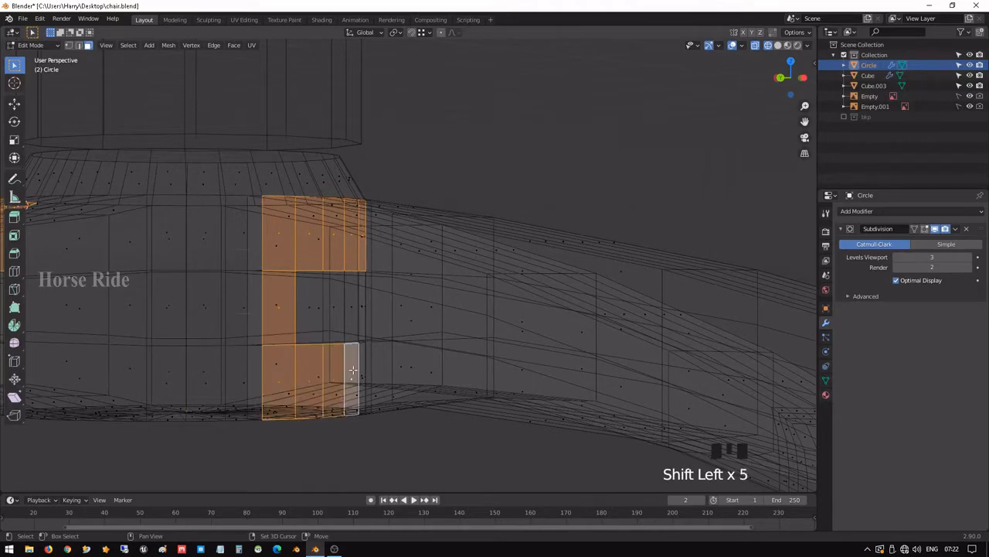
{"action": "left_click", "coordinate": [306, 317], "text": "shift"}
{"action": "left_click", "coordinate": [333, 315], "text": "shift"}
{"action": "left_click", "coordinate": [356, 316], "text": "shift"}
- Complete the hub patch selection with the last column's middle and lower faces
{"action": "middle_click_drag", "start_coordinate": [411, 334], "coordinate": [351, 337]}
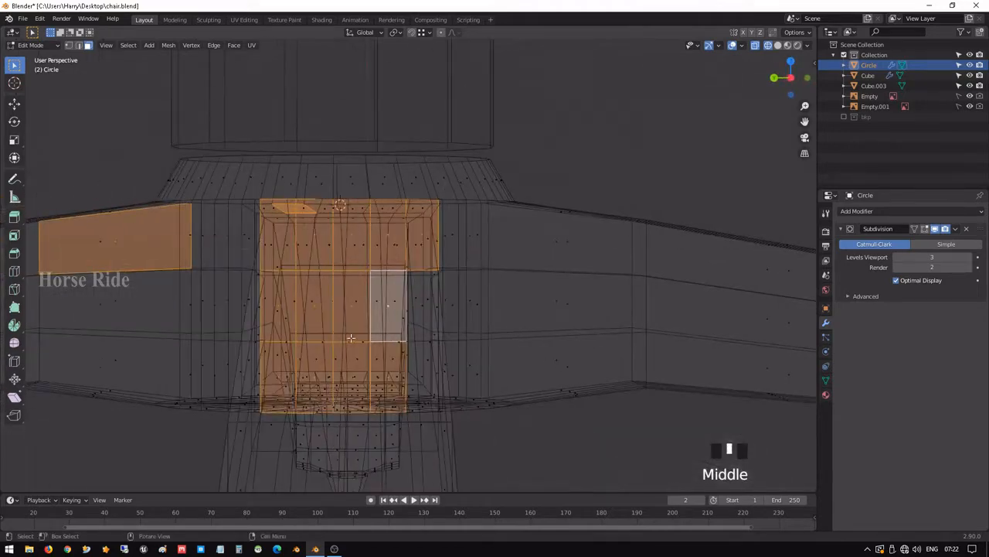
{"action": "mouse_move", "coordinate": [435, 316]}
{"action": "middle_mouse_down", "text": "shift"}
{"action": "mouse_move", "coordinate": [389, 323]}
{"action": "mouse_move", "coordinate": [400, 335]}
{"action": "mouse_move", "coordinate": [419, 311]}
{"action": "middle_mouse_up", "text": "shift"}
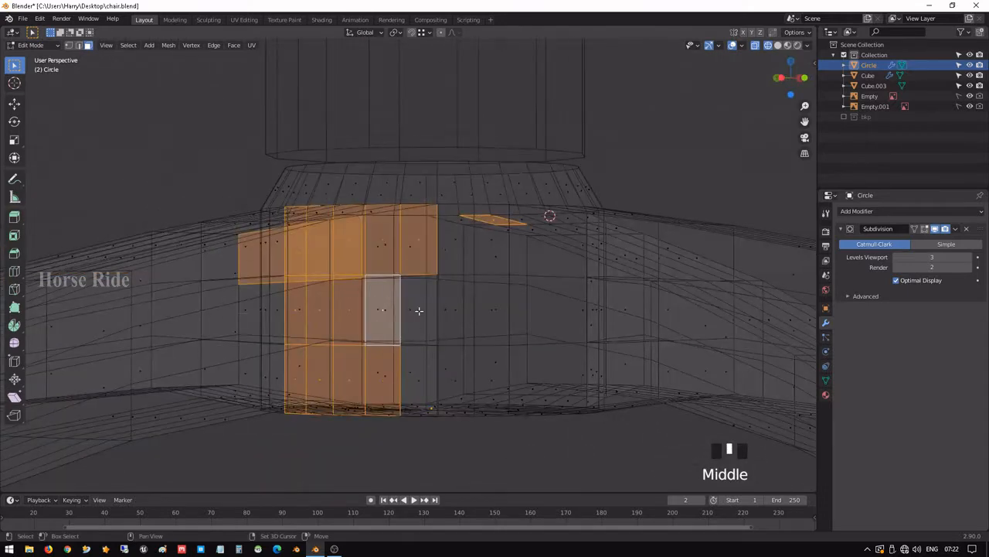
{"action": "left_click", "coordinate": [418, 310], "text": "shift"}
{"action": "left_click", "coordinate": [414, 371], "text": "shift"}
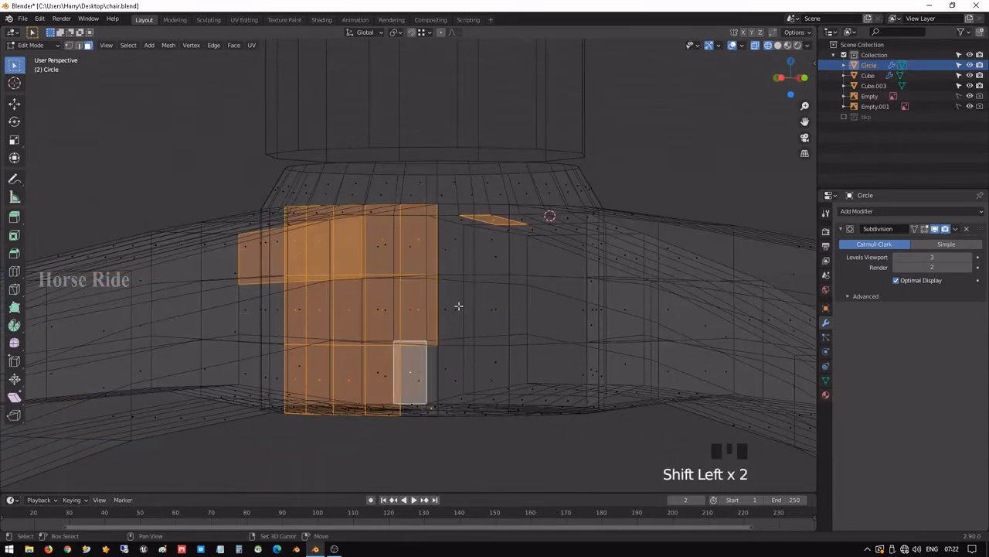
{"action": "left_click", "coordinate": [413, 381], "text": "shift"}
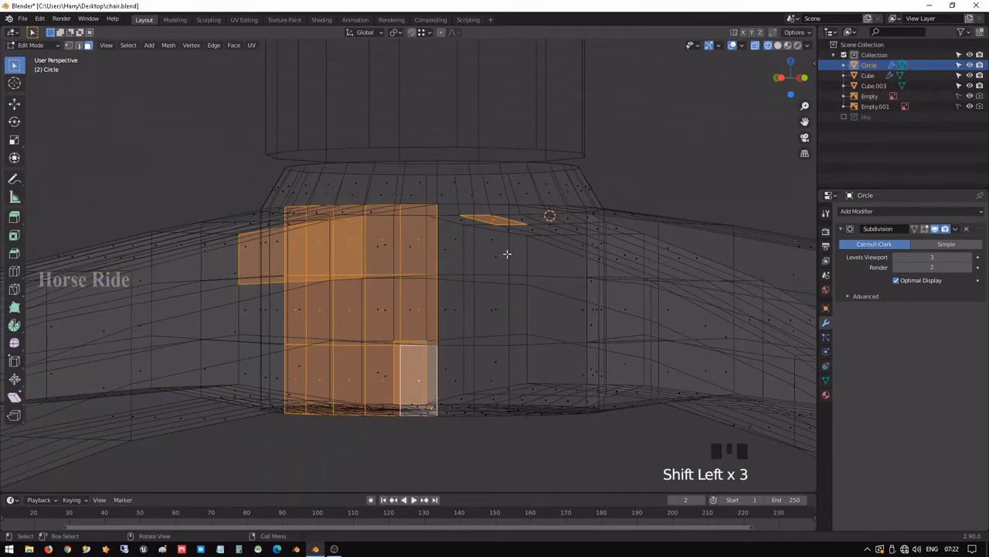
- Remove the stray faces outside the hub patch, including the leg's side face, from the selection with Circle Select
{"action": "key", "text": "c"}
{"action": "middle_click_drag", "start_coordinate": [470, 248], "coordinate": [541, 272]}
{"action": "key", "text": "c"}
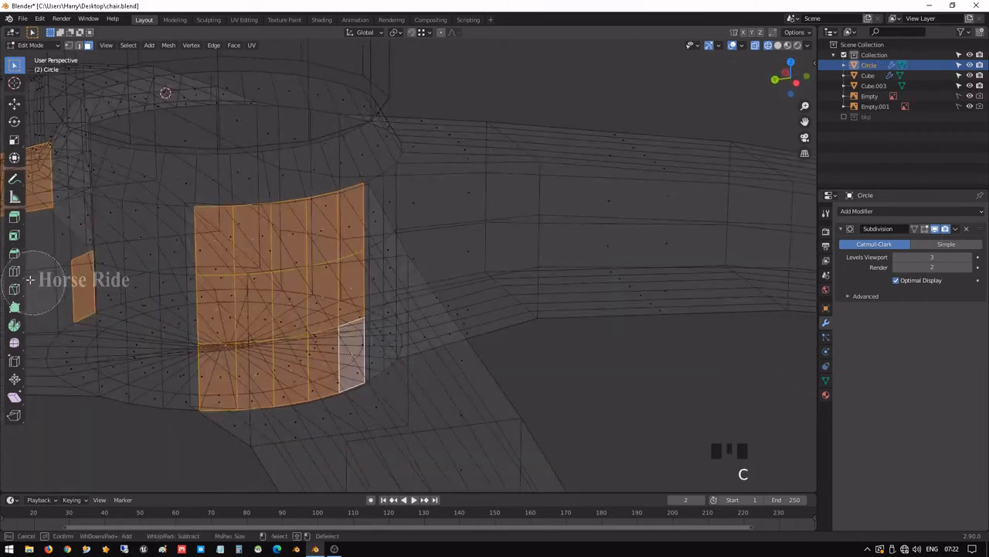
{"action": "scroll", "coordinate": [31, 270], "scroll_direction": "down", "scroll_amount": 5}
{"action": "middle_click", "coordinate": [61, 274]}
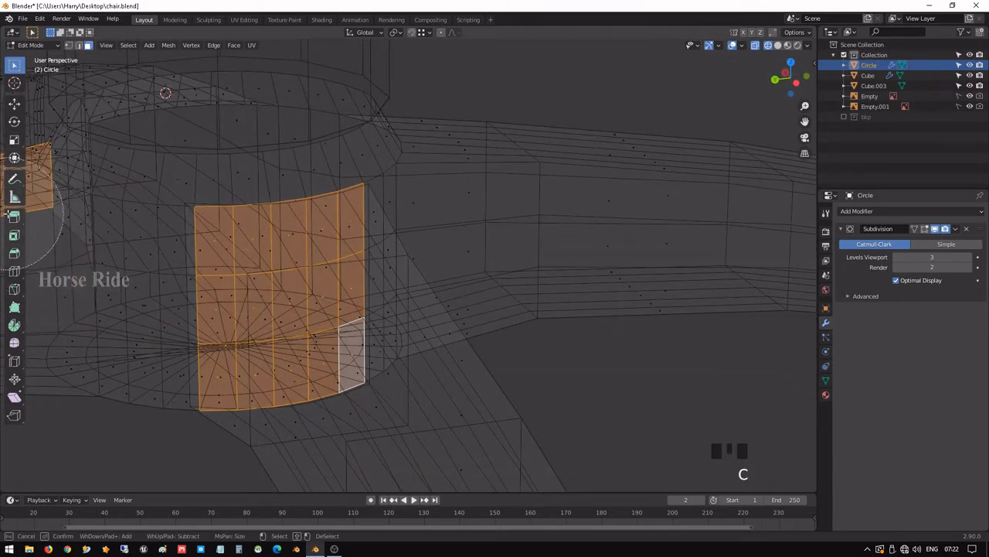
{"action": "right_click", "coordinate": [13, 214]}
{"action": "middle_click_drag", "start_coordinate": [69, 195], "coordinate": [195, 246], "text": "shift"}
{"action": "key", "text": "x"}
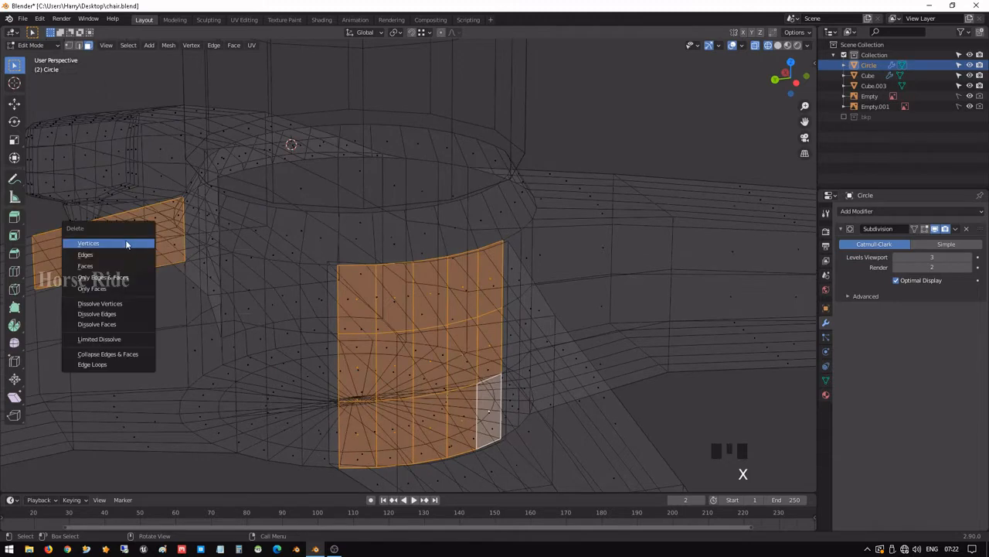
{"action": "key", "text": "Escape"}
{"action": "key", "text": "c"}
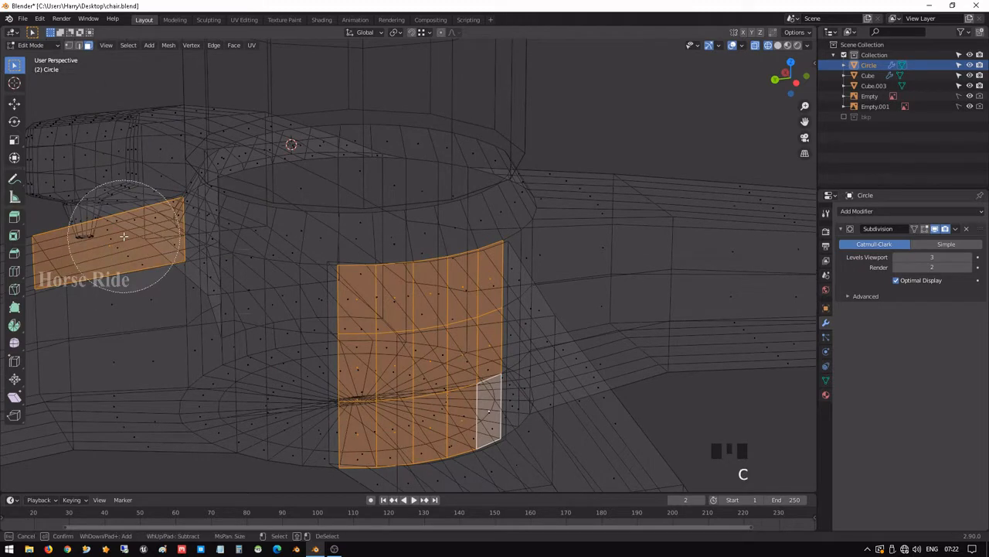
{"action": "middle_click", "coordinate": [84, 277]}
{"action": "right_click", "coordinate": [84, 281]}
- Check the selected hub patch behind the leg in solid shading and delete its faces
{"action": "scroll", "coordinate": [188, 282], "scroll_direction": "down", "scroll_amount": 6}
{"action": "middle_click_drag", "start_coordinate": [314, 309], "coordinate": [427, 273]}
{"action": "scroll", "coordinate": [317, 278], "scroll_direction": "up", "scroll_amount": 4}
{"action": "scroll", "coordinate": [426, 273], "scroll_direction": "up", "scroll_amount": 3}
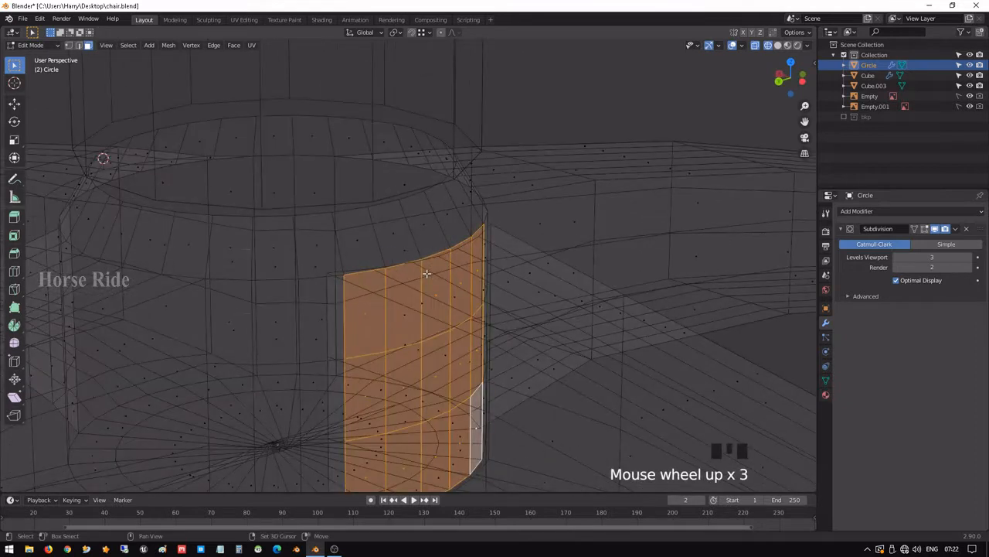
{"action": "key", "text": "shift+z"}
{"action": "scroll", "coordinate": [426, 273], "scroll_direction": "up", "scroll_amount": 1}
{"action": "key", "text": "x"}
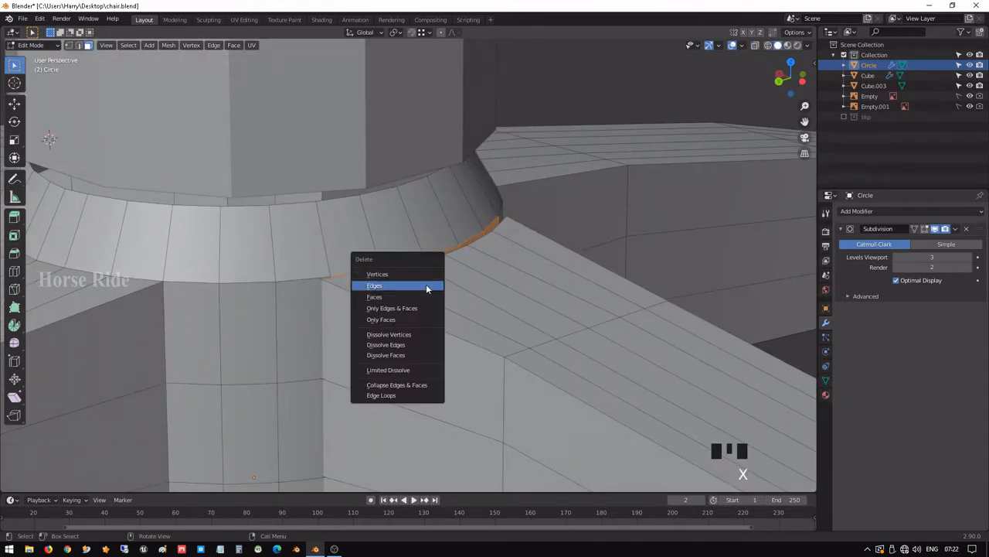
{"action": "left_click", "coordinate": [426, 297]}
{"action": "middle_click_drag", "start_coordinate": [468, 273], "coordinate": [417, 262], "text": "shift"}
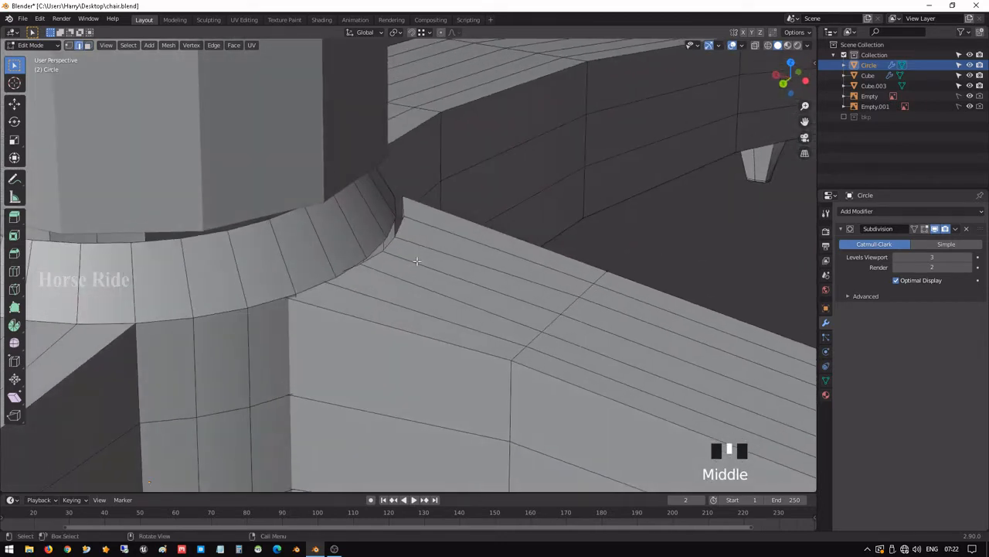
{"action": "key", "text": "super"}
{"action": "type", "text": "1"}
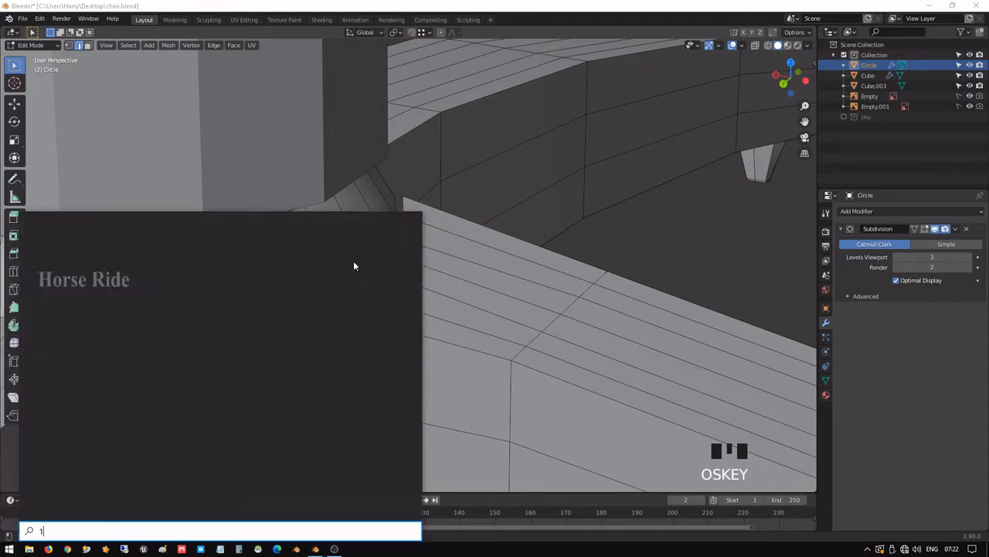
- In vertex select mode, select the open edge loops of the hub opening and of the leg's inner end
{"action": "left_click", "coordinate": [380, 209]}
{"action": "key", "text": "1"}
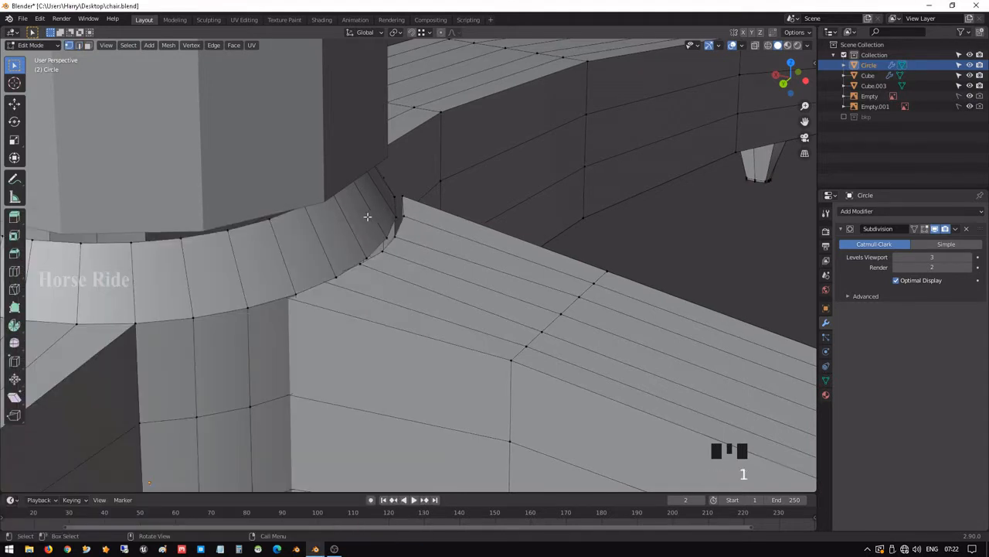
{"action": "left_click", "coordinate": [375, 250], "text": "alt"}
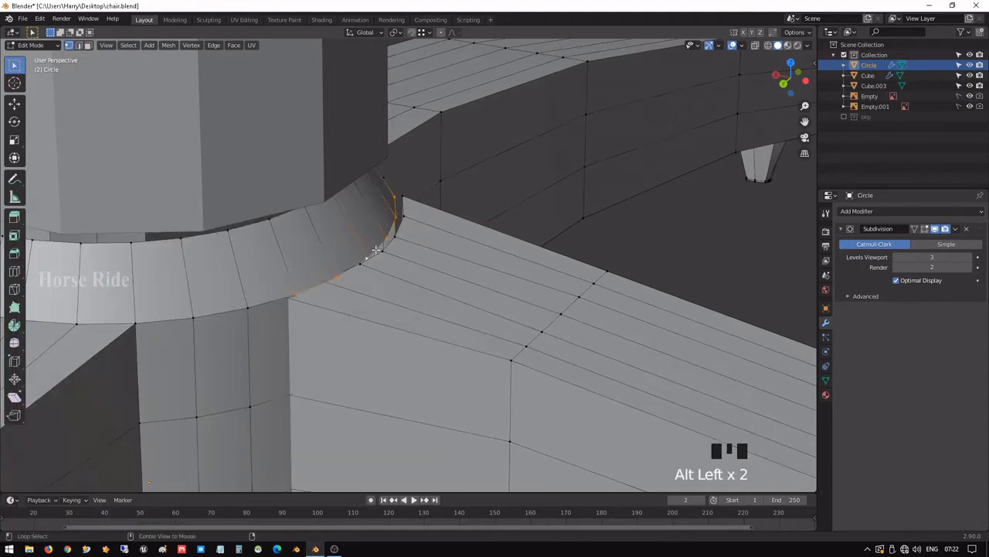
{"action": "left_click", "coordinate": [396, 242], "text": "alt+shift"}
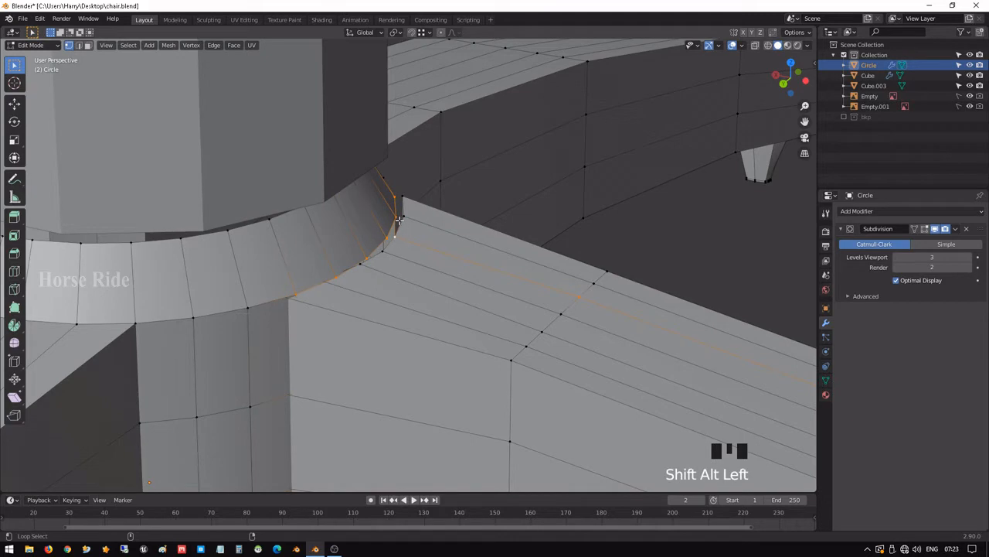
{"action": "left_click", "coordinate": [399, 219]}
{"action": "left_click", "coordinate": [401, 219], "text": "alt+shift"}
{"action": "left_click", "coordinate": [389, 236], "text": "alt+shift"}
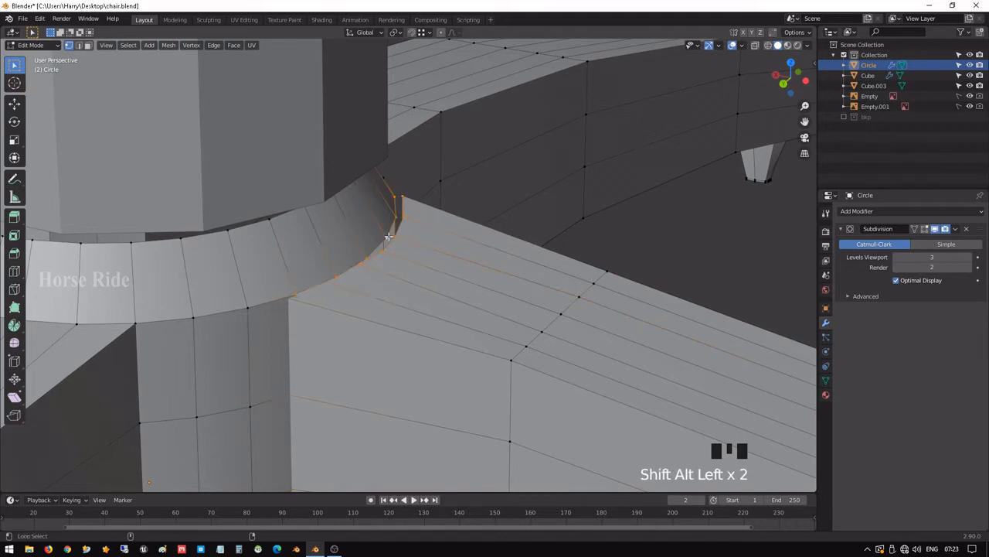
- Join the selected hub and leg loops with Bridge Edge Loops
{"action": "middle_click_drag", "start_coordinate": [389, 236], "coordinate": [399, 298]}
{"action": "scroll", "coordinate": [368, 275], "scroll_direction": "down", "scroll_amount": 4}
{"action": "key", "text": "shift+z"}
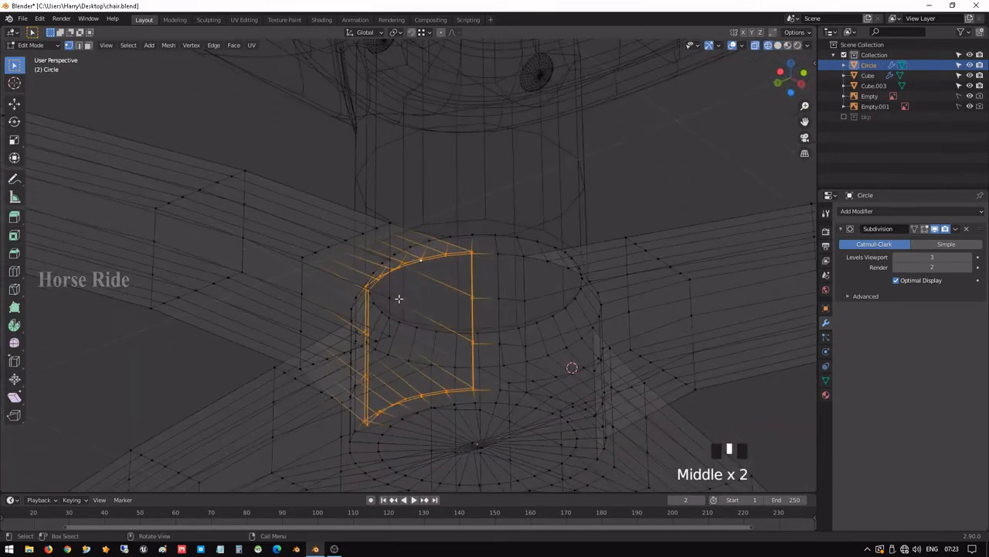
{"action": "key", "text": "space"}
{"action": "left_click", "coordinate": [427, 316]}
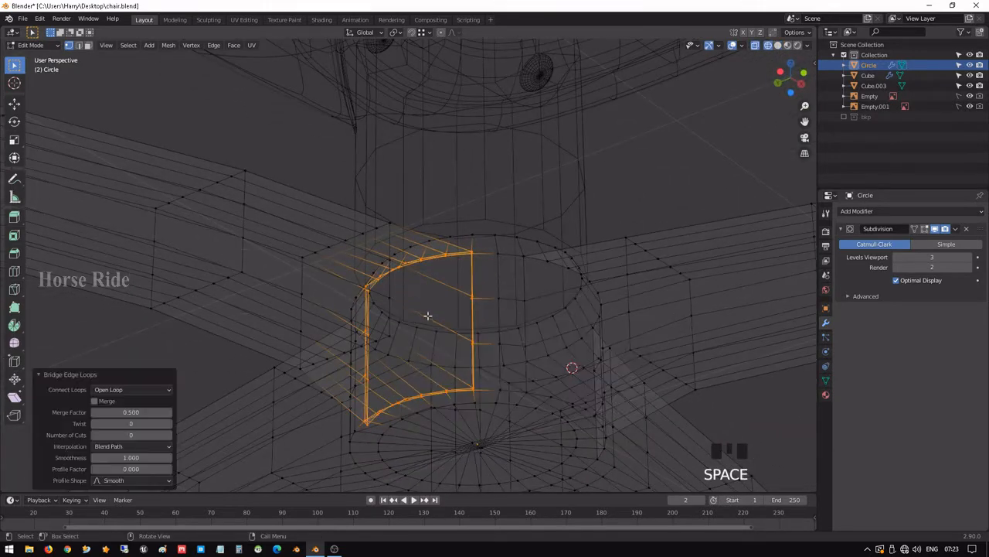
{"action": "middle_click_drag", "start_coordinate": [450, 222], "coordinate": [411, 294]}
{"action": "scroll", "coordinate": [410, 295], "scroll_direction": "up", "scroll_amount": 3}
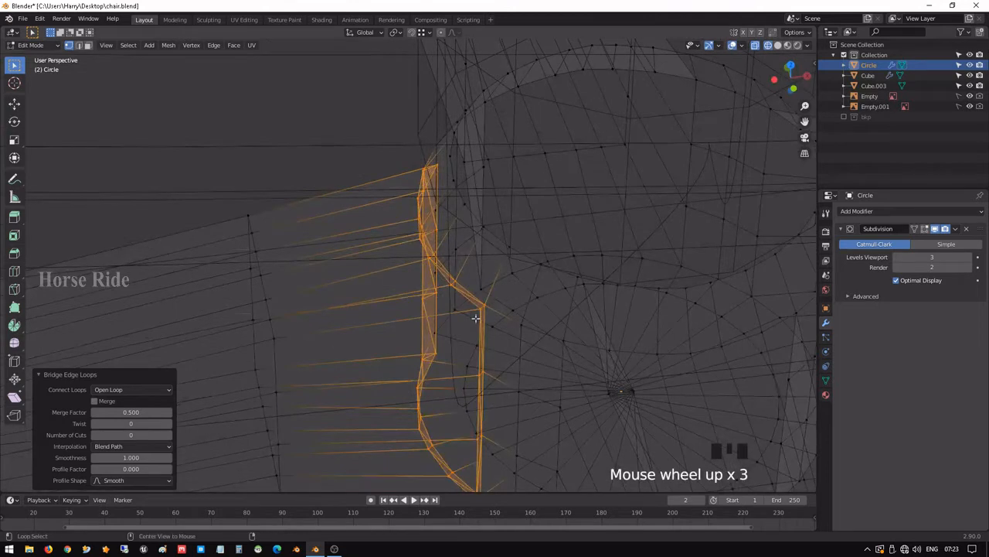
- In solid shading, select the first vertices along the top of the leg's inner end at the bridged joint
{"action": "key", "text": "alt+z"}
{"action": "scroll", "coordinate": [475, 311], "scroll_direction": "up", "scroll_amount": 2}
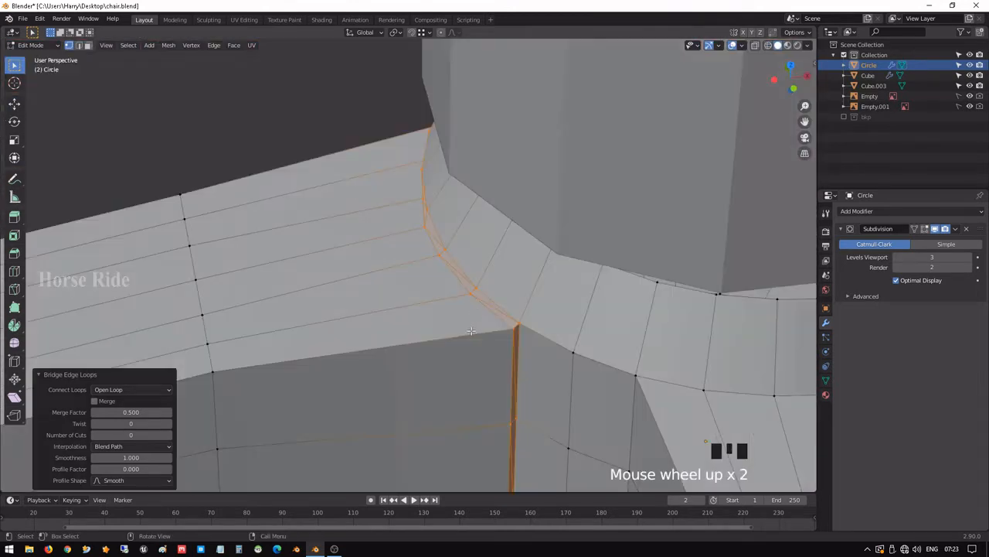
{"action": "left_click", "coordinate": [506, 328], "text": "alt"}
{"action": "left_click", "coordinate": [514, 337], "text": "alt"}
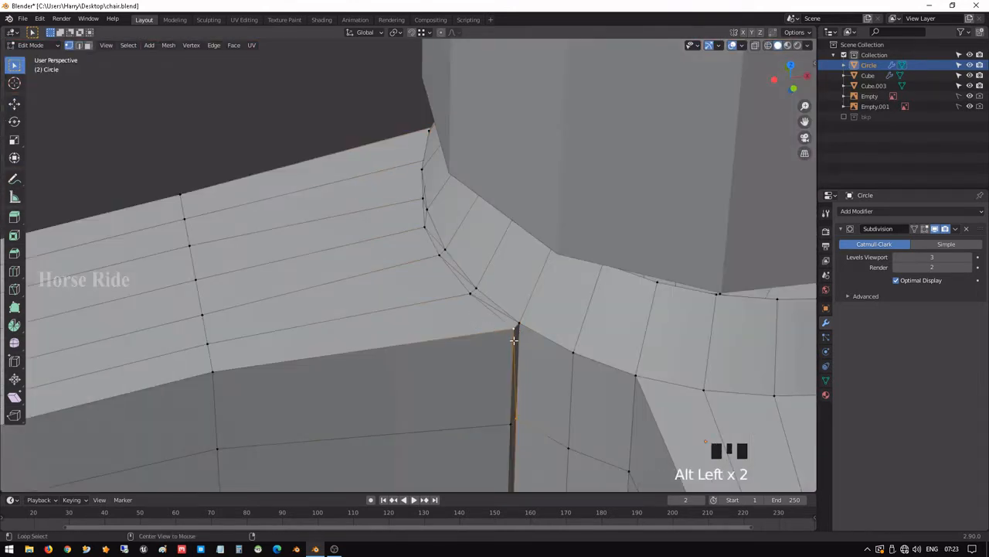
{"action": "left_click", "coordinate": [471, 296], "text": "alt+shift"}
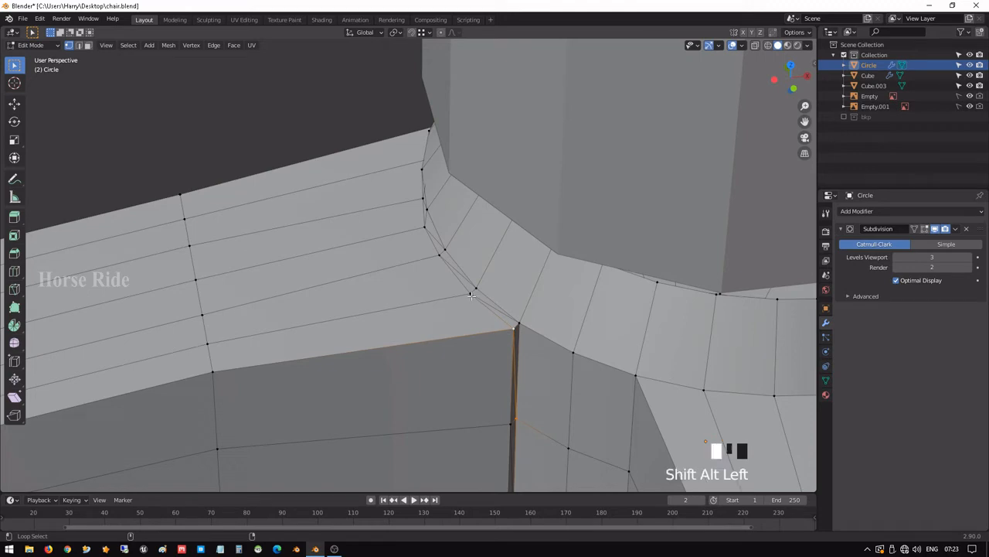
{"action": "left_click", "coordinate": [425, 254], "text": "alt+shift"}
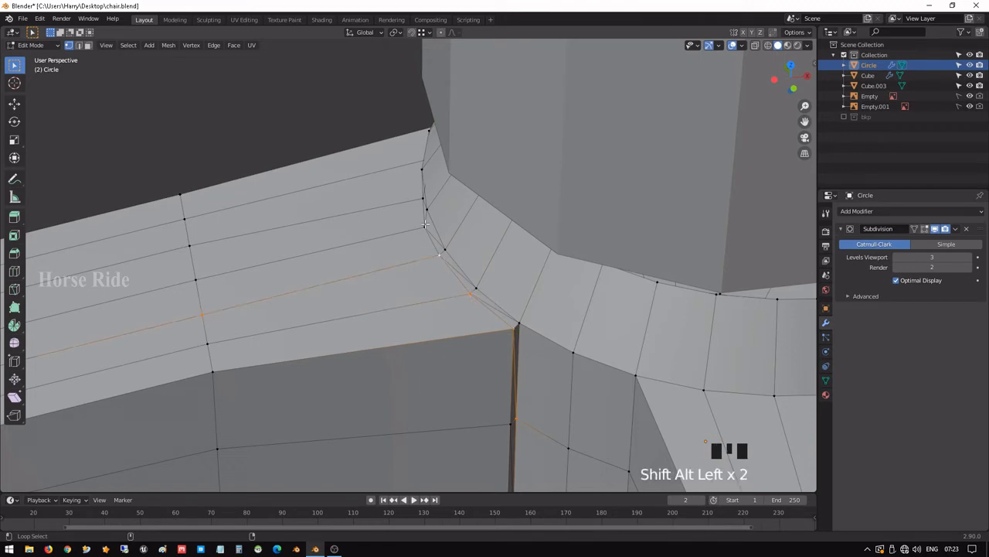
- Check the smoothed joint in Object Mode, and extend the vertex selection along the hub rim in Edit Mode
{"action": "middle_click_drag", "start_coordinate": [424, 225], "coordinate": [517, 223]}
{"action": "key", "text": "Tab"}
{"action": "scroll", "coordinate": [407, 246], "scroll_direction": "down", "scroll_amount": 2}
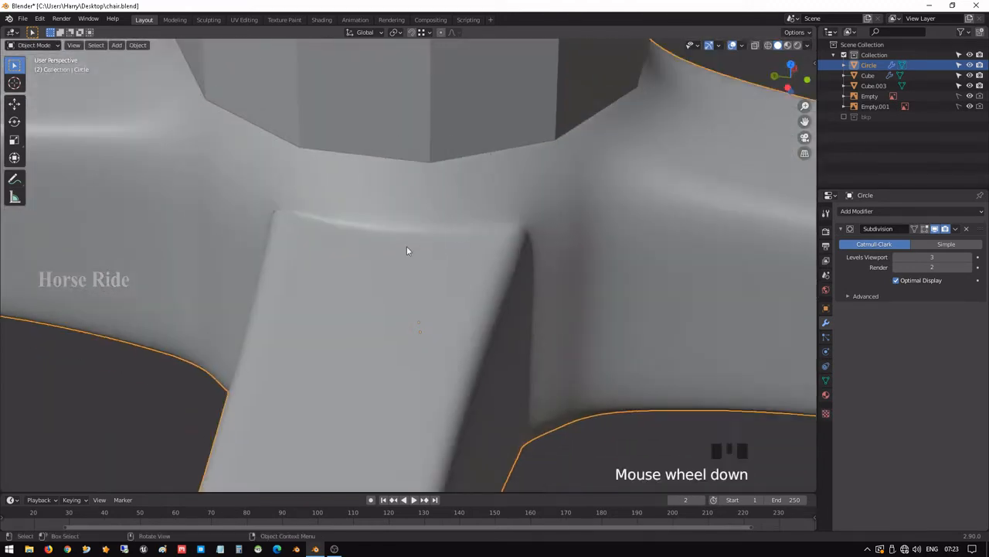
{"action": "middle_click_drag", "start_coordinate": [407, 245], "coordinate": [474, 228]}
{"action": "key", "text": "Tab"}
{"action": "scroll", "coordinate": [376, 259], "scroll_direction": "up", "scroll_amount": 3}
{"action": "middle_click_drag", "start_coordinate": [342, 249], "coordinate": [325, 244]}
{"action": "left_click", "coordinate": [310, 253], "text": "shift"}
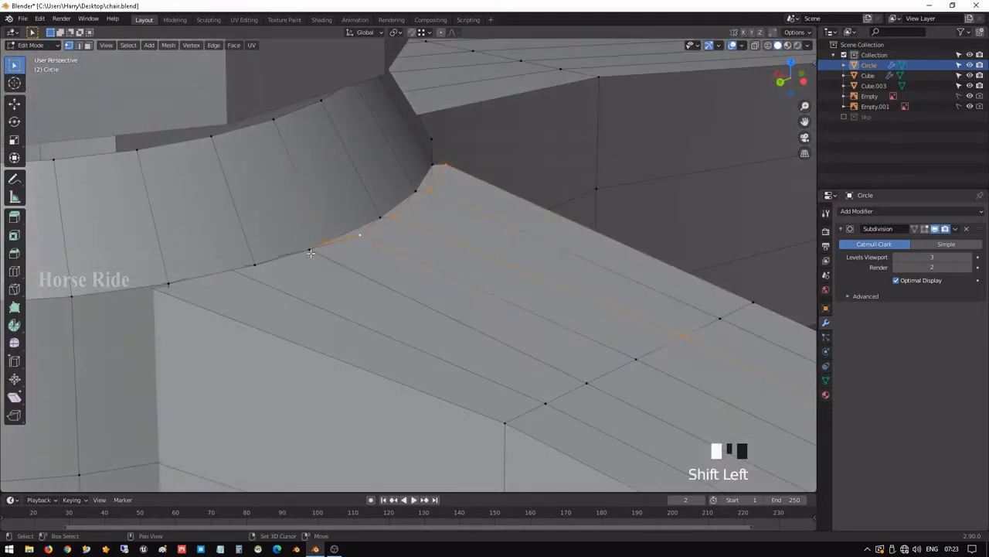
{"action": "left_click", "coordinate": [261, 268], "text": "shift"}
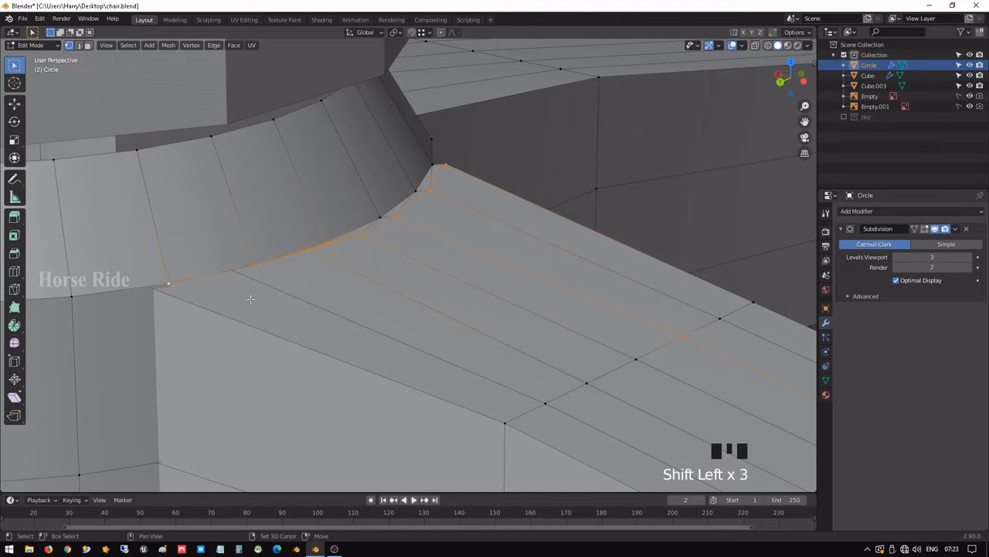
- Try to move the selected joint vertices up and toward the hub
{"action": "middle_click_drag", "start_coordinate": [269, 293], "coordinate": [284, 279]}
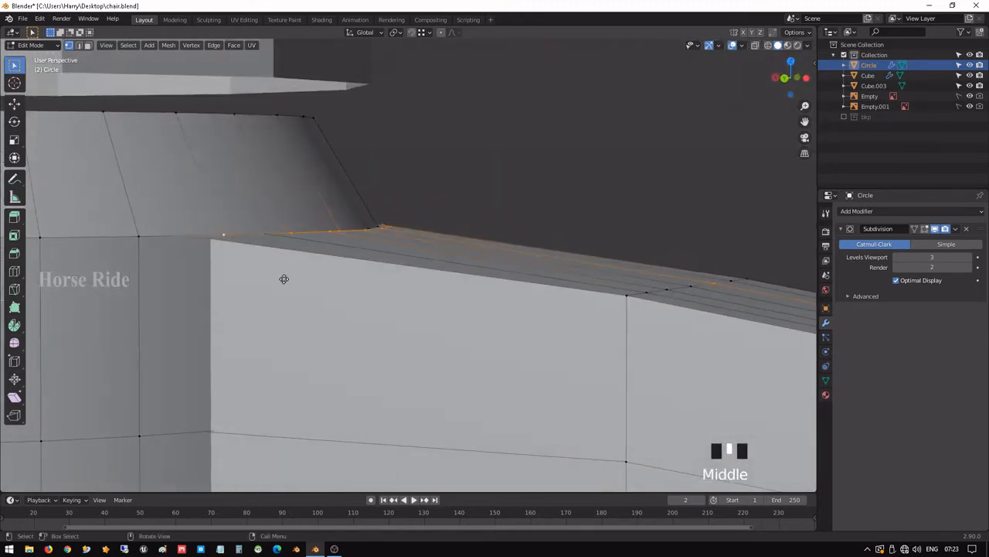
{"action": "key", "text": "g"}
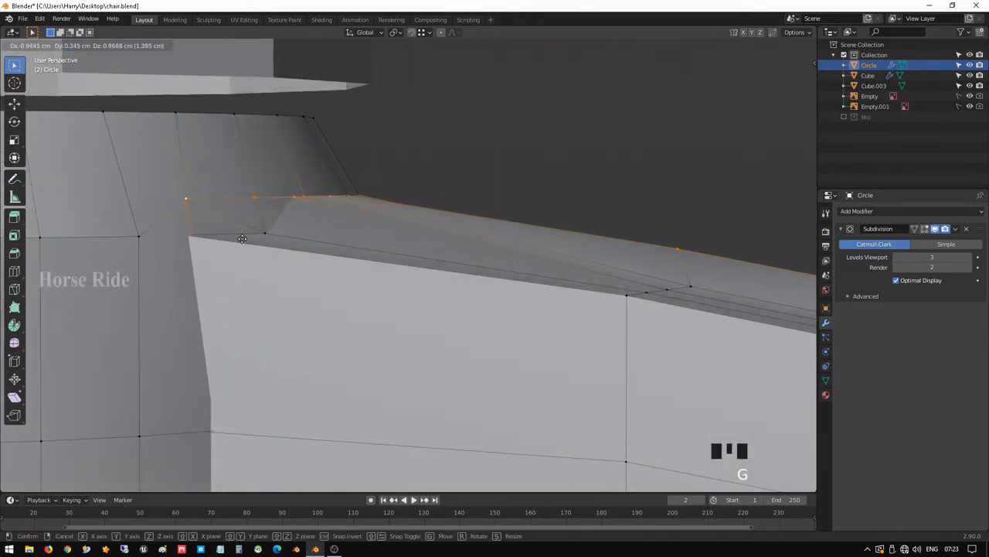
{"action": "right_click", "coordinate": [242, 239]}
{"action": "middle_click_drag", "start_coordinate": [280, 242], "coordinate": [271, 263]}
- Start a new selection with the leg-side vertices along the joint's upper edge, up to its far corner
{"action": "left_click", "coordinate": [327, 258]}
{"action": "scroll", "coordinate": [341, 326], "scroll_direction": "down", "scroll_amount": 5}
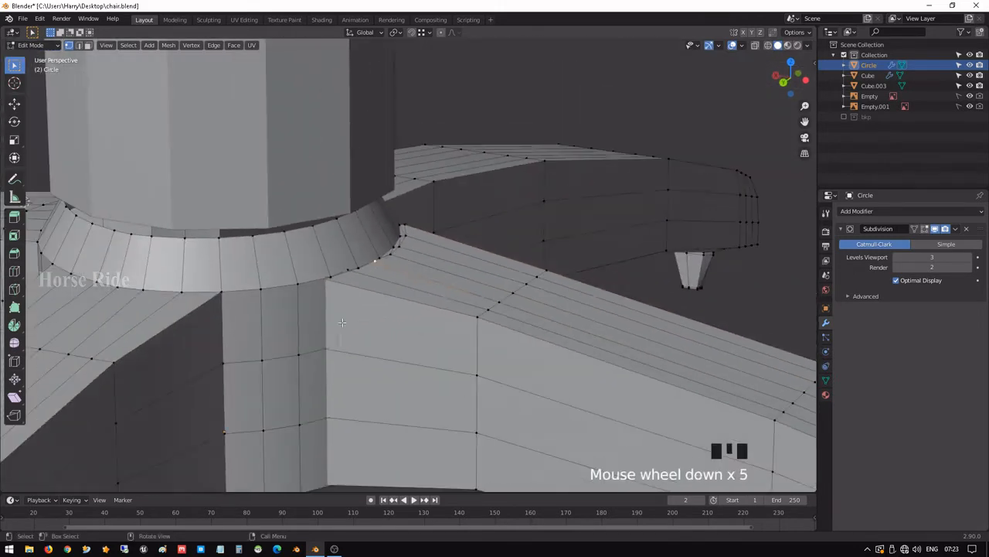
{"action": "scroll", "coordinate": [412, 265], "scroll_direction": "up", "scroll_amount": 3}
{"action": "left_click", "coordinate": [392, 235], "text": "alt+shift"}
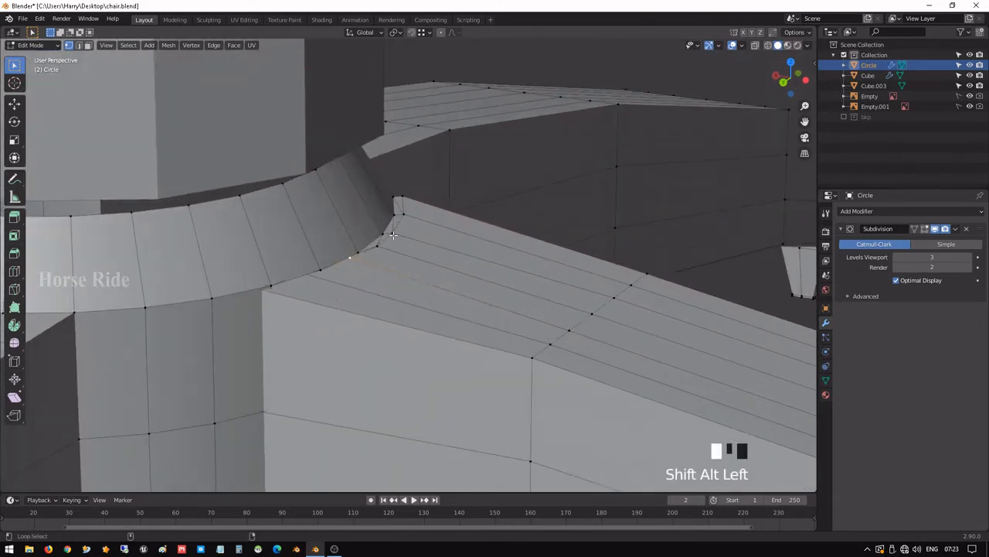
{"action": "left_click", "coordinate": [387, 235]}
{"action": "left_click", "coordinate": [397, 222]}
{"action": "left_click", "coordinate": [413, 201]}
{"action": "left_click", "coordinate": [375, 249], "text": "alt+shift"}
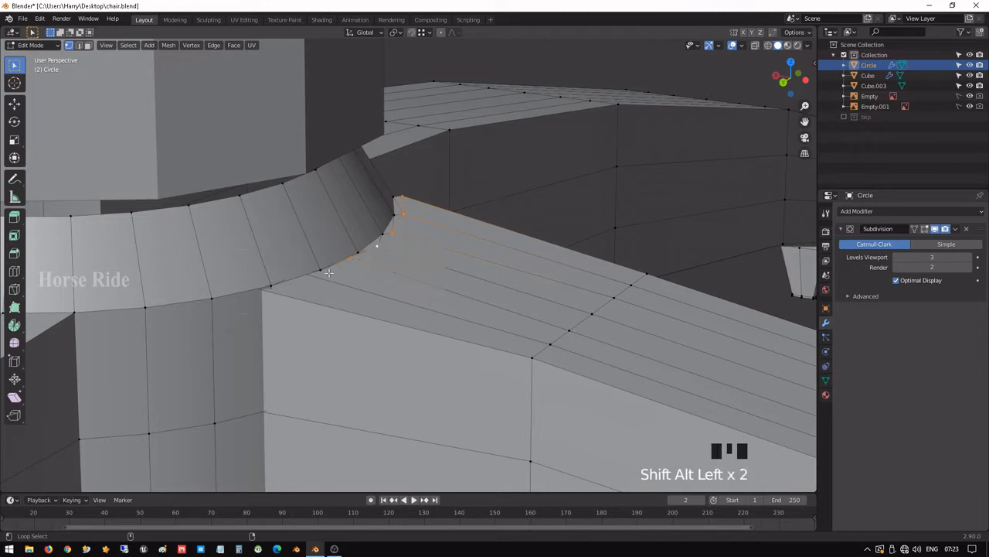
- In wireframe, add the near upper corner and the remaining upper-edge vertices of the leg's inner end to the selection
{"action": "middle_click_drag", "start_coordinate": [292, 290], "coordinate": [305, 278]}
{"action": "scroll", "coordinate": [308, 273], "scroll_direction": "up", "scroll_amount": 3}
{"action": "key", "text": "shift+z"}
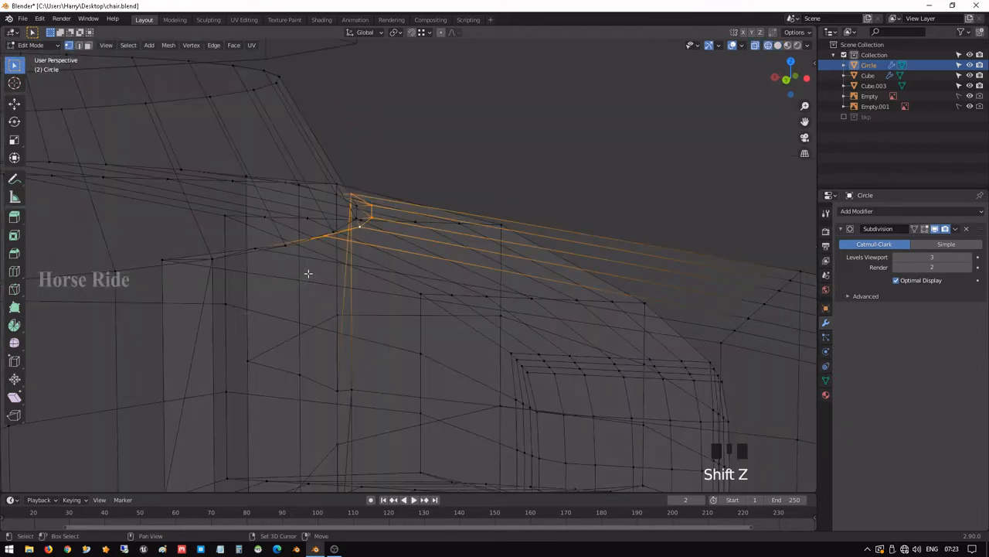
{"action": "left_click", "coordinate": [168, 262], "text": "alt+shift"}
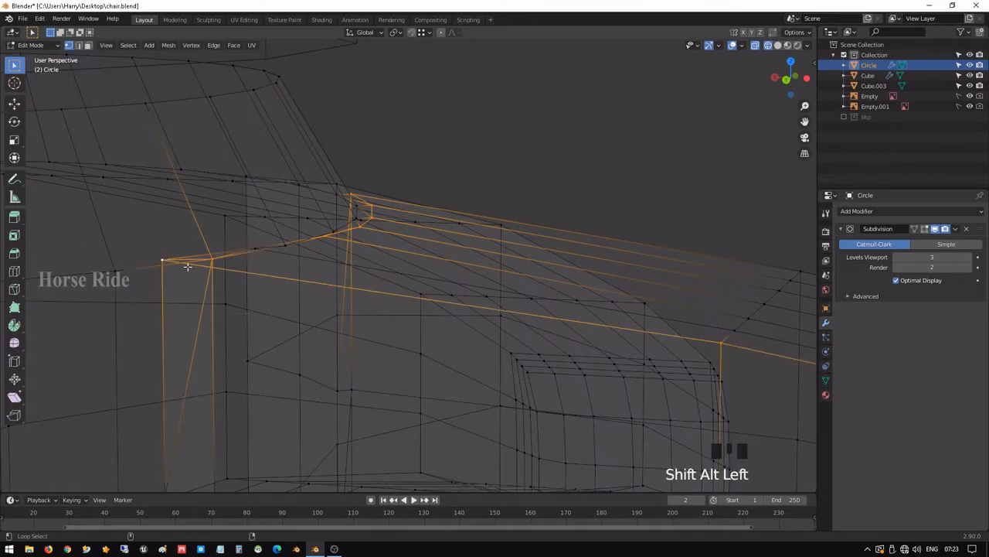
{"action": "middle_click_drag", "start_coordinate": [249, 230], "coordinate": [293, 298]}
{"action": "left_click", "coordinate": [300, 307], "text": "shift"}
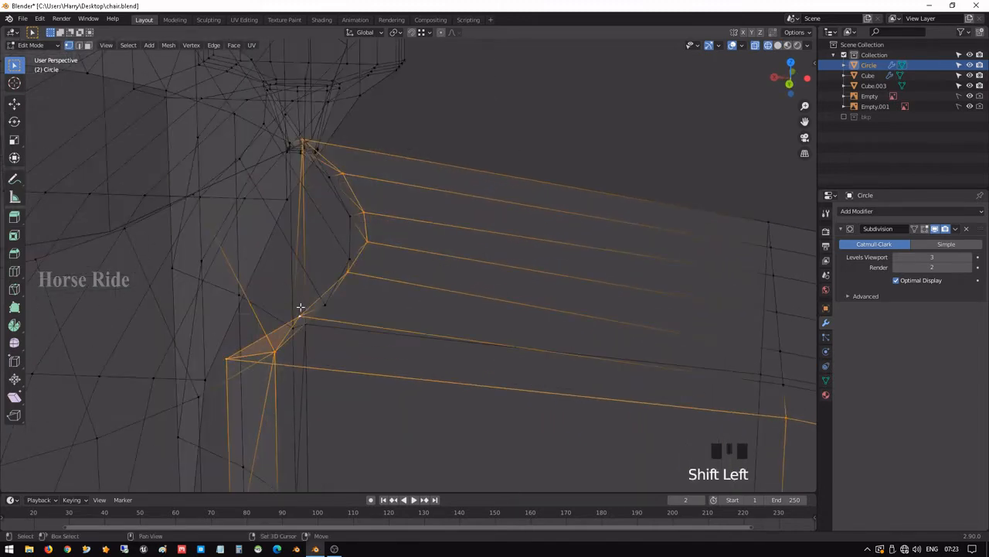
- Add the vertices down the joint's side edge and the first ones of its lower edge to the selection
{"action": "middle_click_drag", "start_coordinate": [387, 246], "coordinate": [355, 253]}
{"action": "left_click", "coordinate": [375, 329], "text": "shift"}
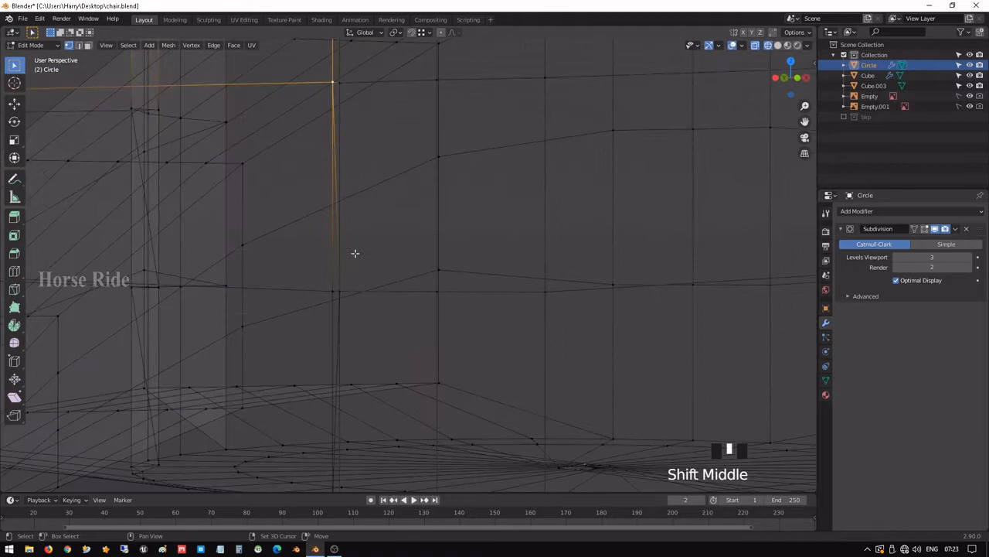
{"action": "left_click", "coordinate": [344, 291], "text": "shift"}
{"action": "middle_click_drag", "start_coordinate": [349, 357], "coordinate": [406, 269], "text": "shift"}
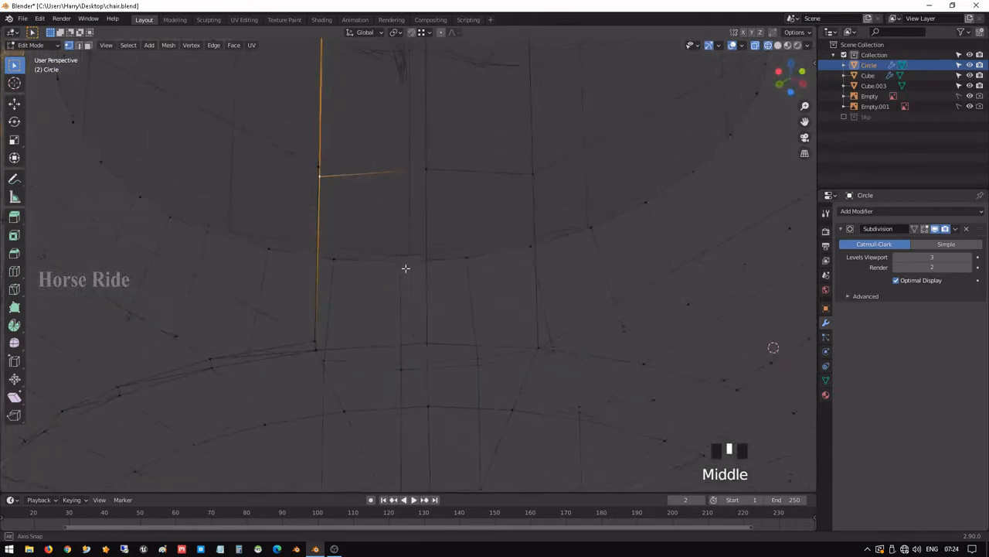
{"action": "left_click", "coordinate": [251, 345], "text": "shift"}
{"action": "left_click", "coordinate": [189, 362], "text": "shift"}
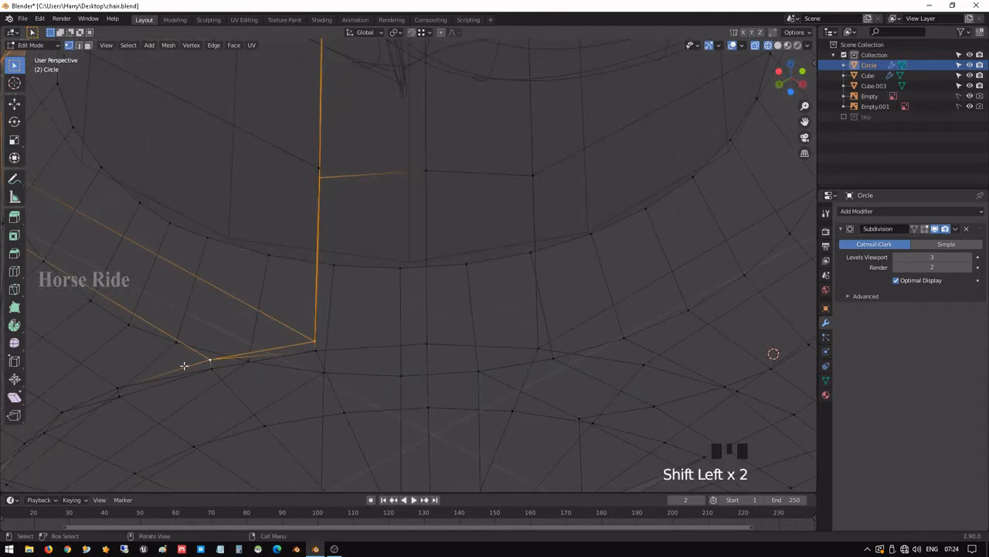
{"action": "middle_click_drag", "start_coordinate": [189, 362], "coordinate": [342, 312]}
{"action": "left_click", "coordinate": [310, 289], "text": "shift"}
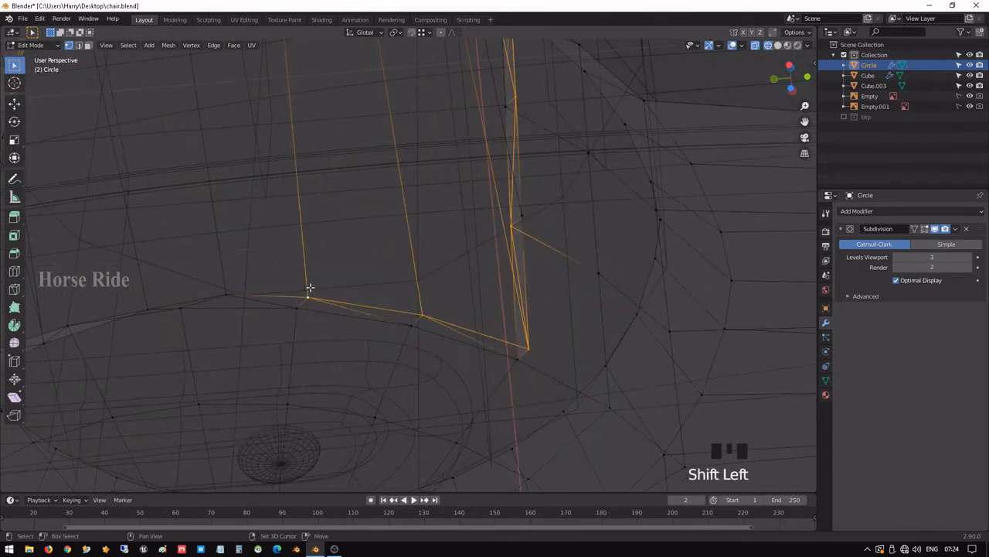
- Add the remaining leg-side vertices along the joint's curved lower edge to the selection
{"action": "middle_click_drag", "start_coordinate": [197, 320], "coordinate": [320, 316], "text": "shift"}
{"action": "left_click", "coordinate": [317, 290], "text": "shift"}
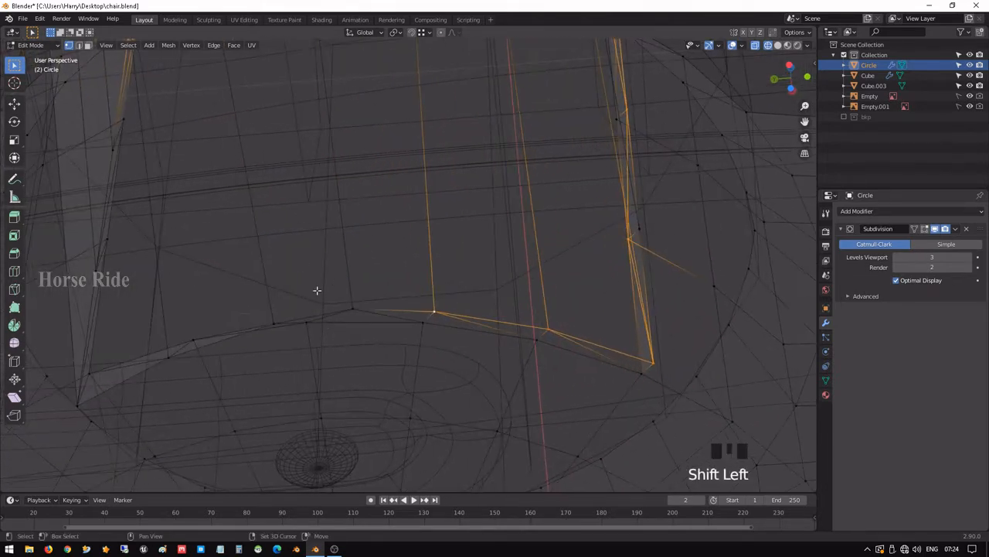
{"action": "left_click", "coordinate": [274, 311], "text": "shift"}
{"action": "left_click", "coordinate": [348, 305], "text": "shift"}
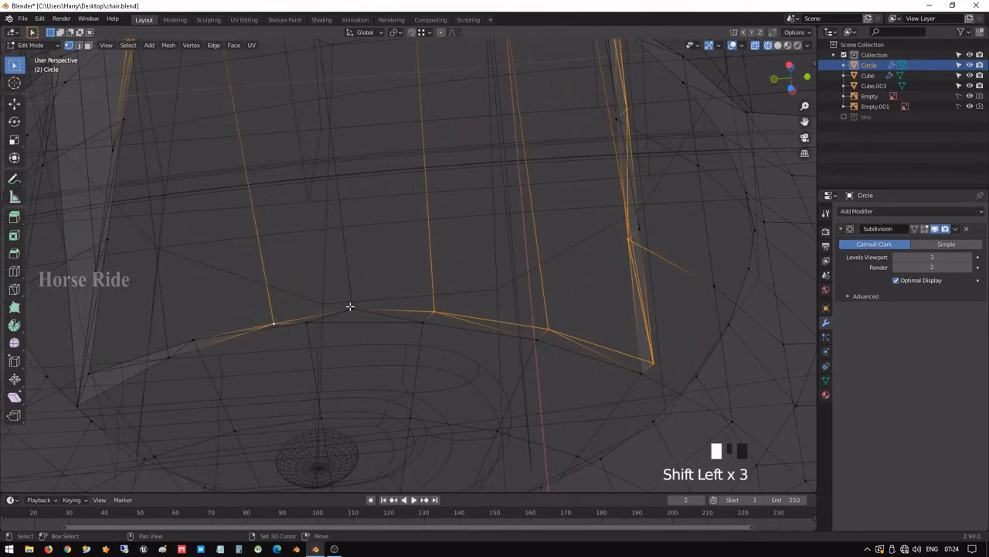
{"action": "left_click", "coordinate": [170, 355], "text": "shift"}
{"action": "middle_click_drag", "start_coordinate": [116, 353], "coordinate": [644, 294], "text": "shift"}
{"action": "scroll", "coordinate": [568, 286], "scroll_direction": "up", "scroll_amount": 2}
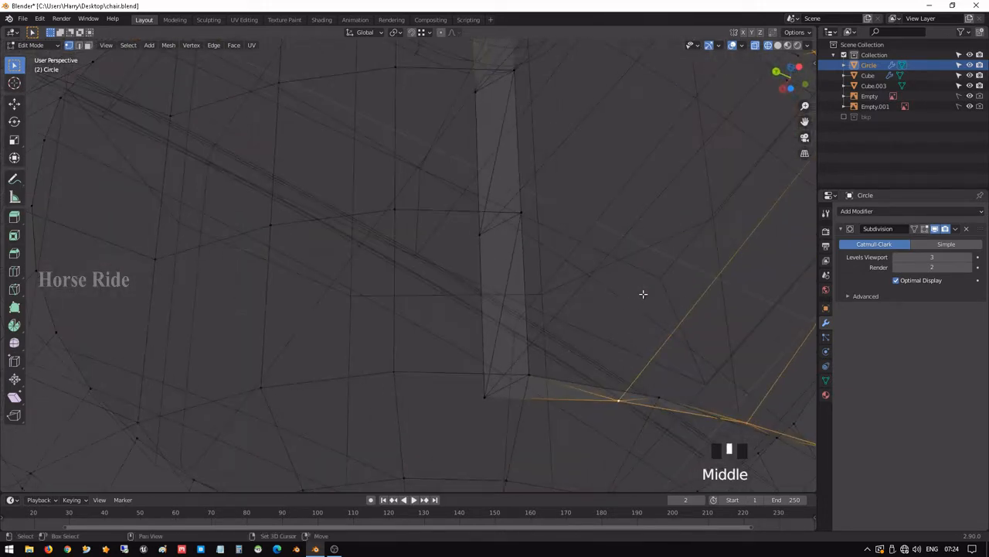
- Add the last lower corner and the vertices up the joint's other side edge to close the selected outline
{"action": "left_click", "coordinate": [494, 393], "text": "shift"}
{"action": "middle_click_drag", "start_coordinate": [497, 389], "coordinate": [578, 370]}
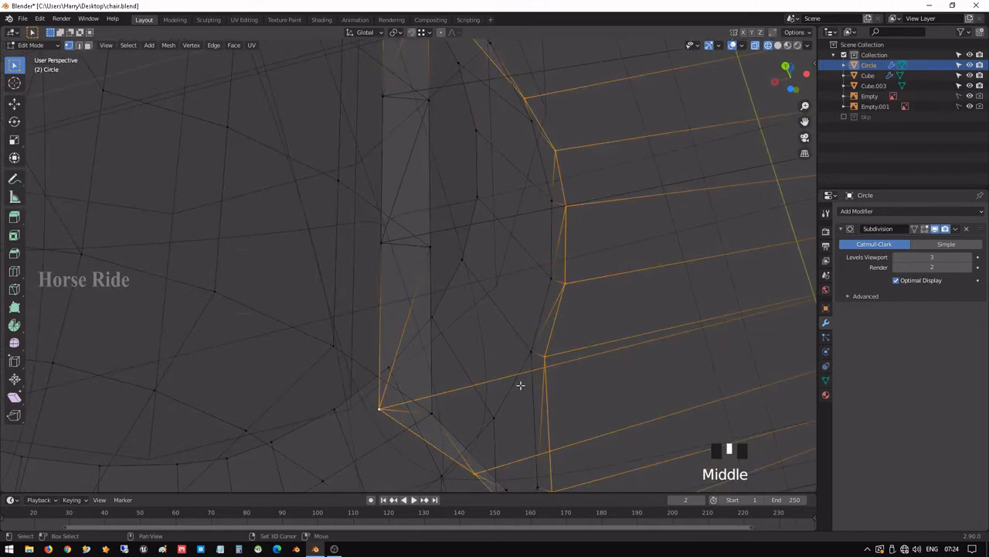
{"action": "middle_click_drag", "start_coordinate": [520, 384], "coordinate": [527, 420], "text": "shift"}
{"action": "left_click", "coordinate": [380, 271], "text": "shift"}
{"action": "left_click", "coordinate": [396, 123], "text": "shift"}
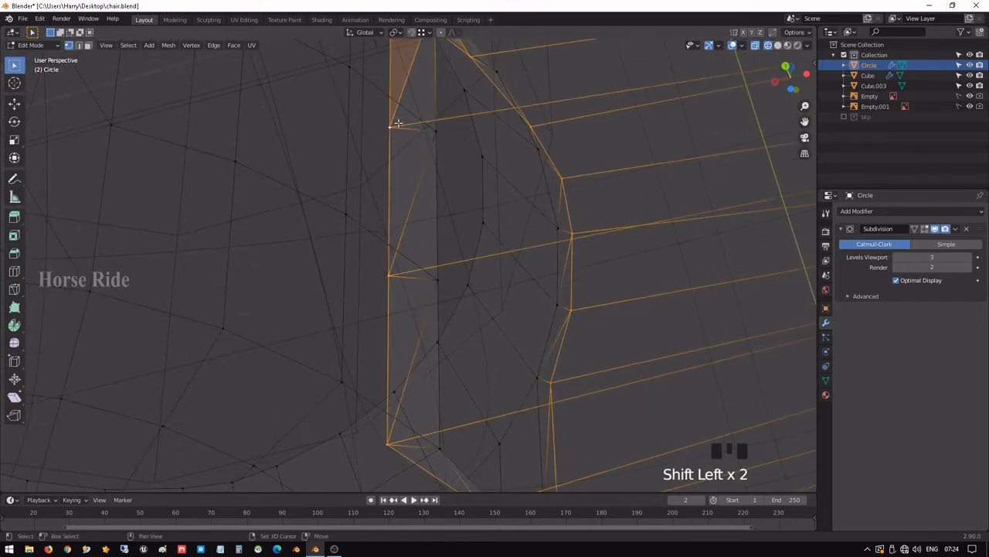
{"action": "middle_click_drag", "start_coordinate": [398, 124], "coordinate": [421, 232], "text": "shift"}
- Remove the stray vertices along the leg's length from the selection with Circle Select, keeping only the joint outline
{"action": "scroll", "coordinate": [541, 206], "scroll_direction": "down", "scroll_amount": 7}
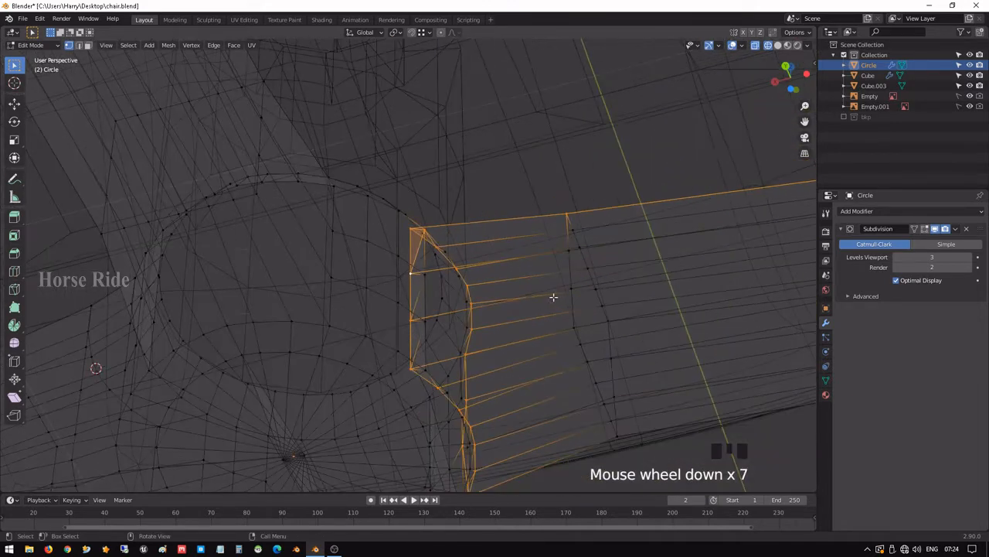
{"action": "middle_click_drag", "start_coordinate": [554, 296], "coordinate": [552, 353]}
{"action": "scroll", "coordinate": [596, 206], "scroll_direction": "down", "scroll_amount": 5}
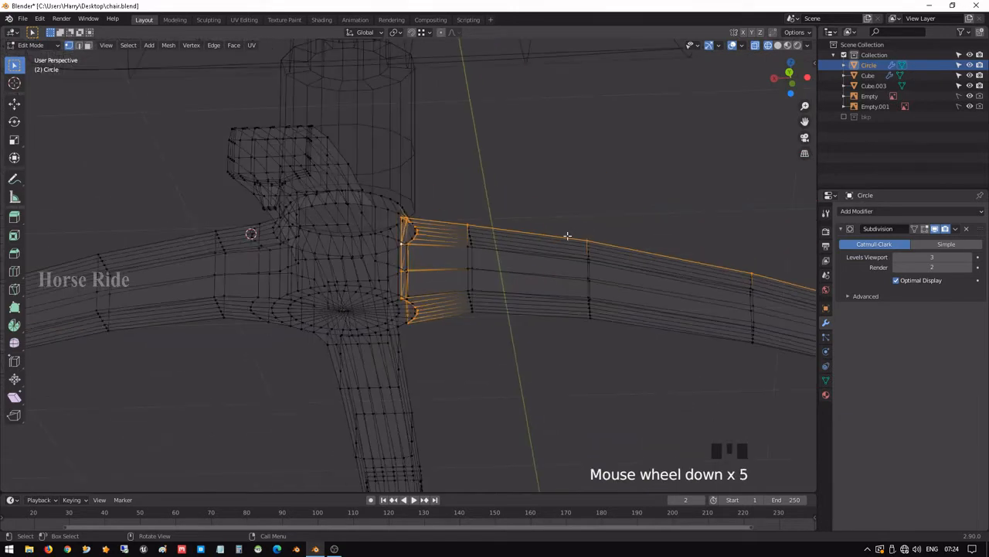
{"action": "scroll", "coordinate": [568, 236], "scroll_direction": "down", "scroll_amount": 5}
{"action": "key", "text": "c"}
{"action": "middle_click_drag", "start_coordinate": [470, 268], "coordinate": [536, 283]}
{"action": "right_click", "coordinate": [608, 302]}
{"action": "scroll", "coordinate": [588, 297], "scroll_direction": "up", "scroll_amount": 9}
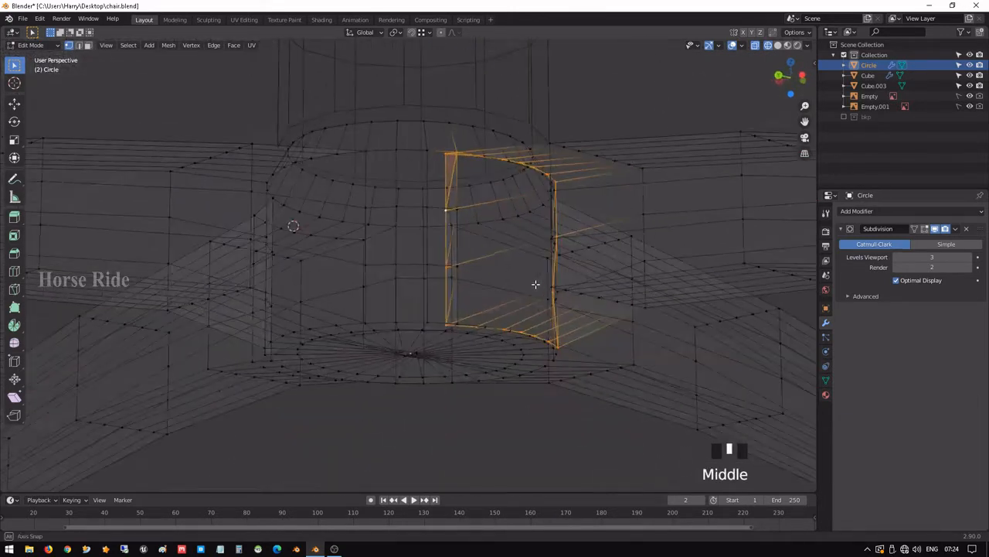
{"action": "scroll", "coordinate": [596, 263], "scroll_direction": "up", "scroll_amount": 2}
{"action": "middle_click_drag", "start_coordinate": [596, 263], "coordinate": [447, 211], "text": "shift"}
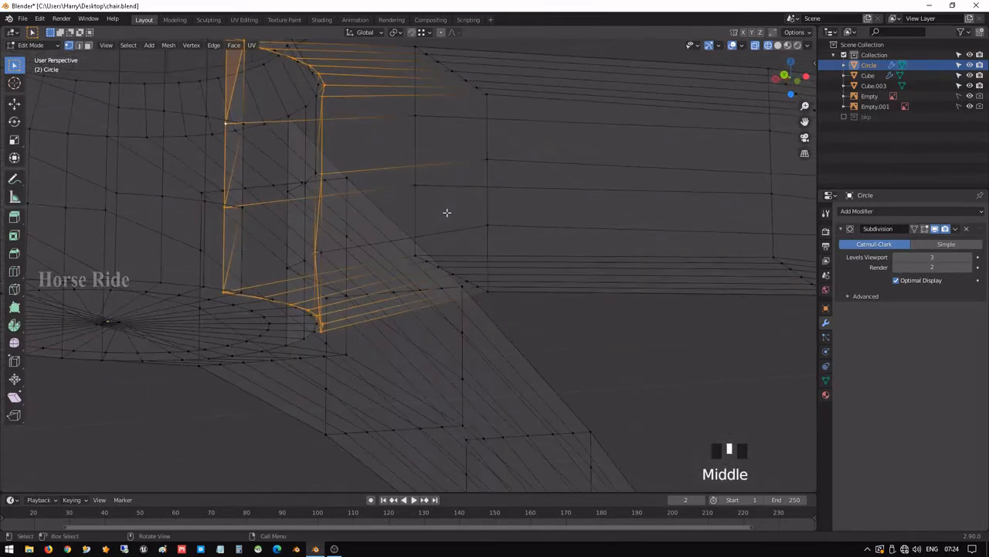
- Move the selected joint outline about -2.48 cm along X, outward from the hub, and return to solid shading
{"action": "key", "text": "g"}
{"action": "key", "text": "x"}
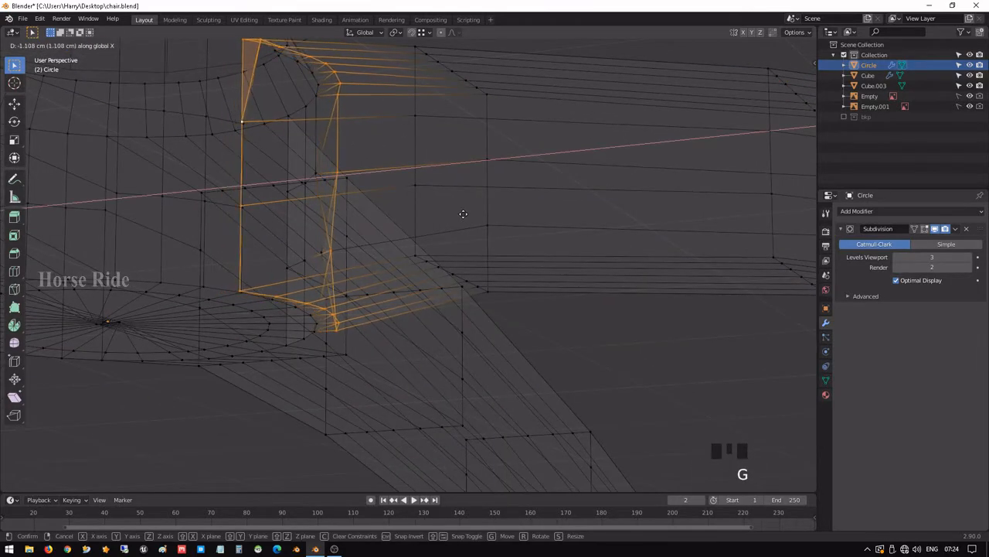
{"action": "left_click", "coordinate": [481, 210]}
{"action": "middle_click_drag", "start_coordinate": [480, 210], "coordinate": [451, 174]}
{"action": "key", "text": "shift+z"}
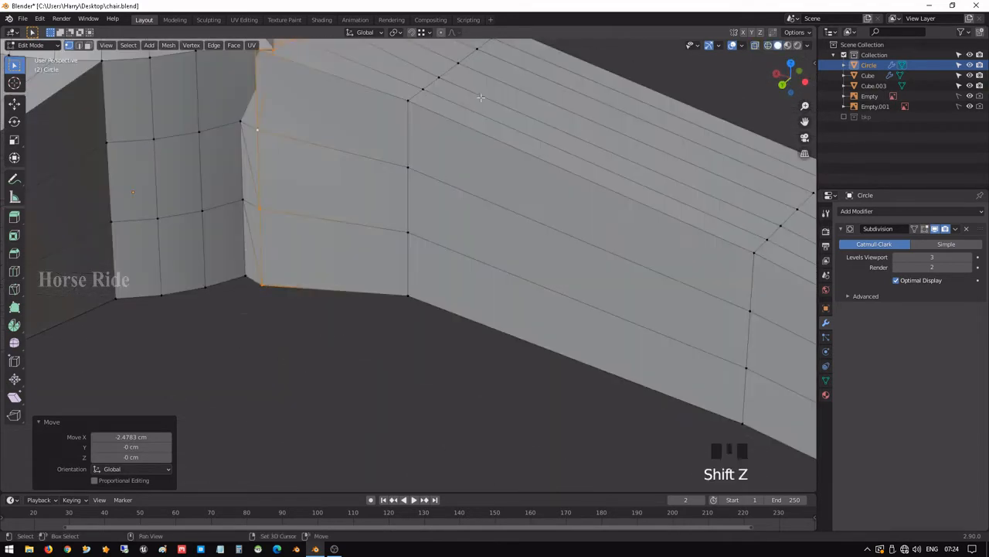
- Move the hub-side corner vertex at the joint's top about 2.3 cm along X, back onto the hub's vertical edge
{"action": "middle_click_drag", "start_coordinate": [481, 97], "coordinate": [389, 206], "text": "shift"}
{"action": "scroll", "coordinate": [433, 178], "scroll_direction": "up", "scroll_amount": 2}
{"action": "left_click", "coordinate": [310, 244]}
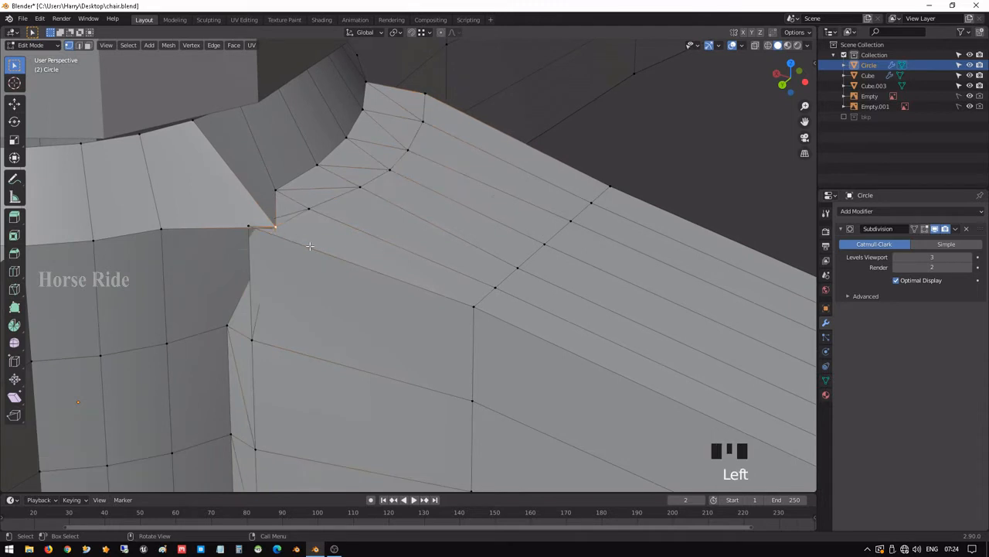
{"action": "key", "text": "g"}
{"action": "key", "text": "x"}
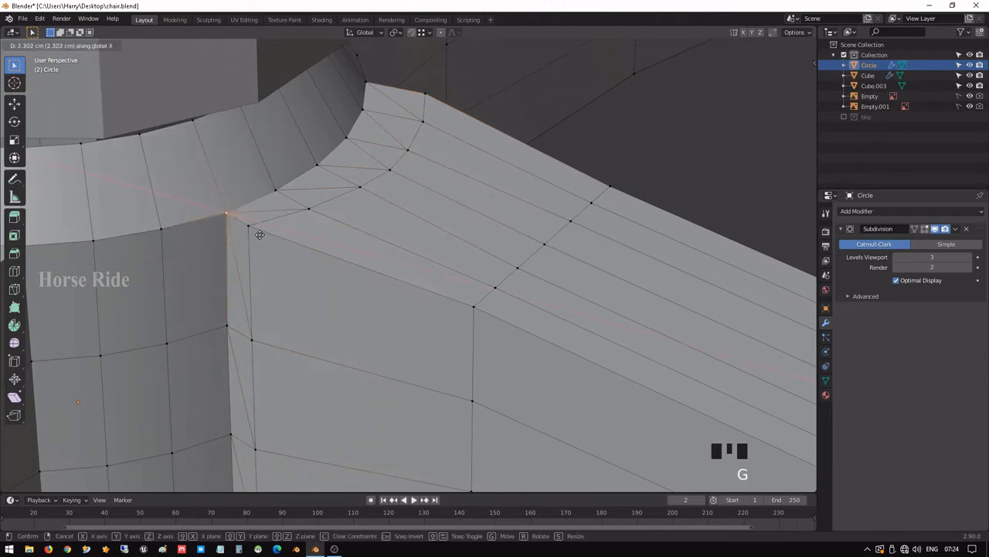
{"action": "left_click", "coordinate": [260, 235]}
- Move the displaced hub-side vertex in the lower middle row of the joint's other side about 3.42 cm along X
{"action": "middle_click_drag", "start_coordinate": [260, 235], "coordinate": [402, 181]}
{"action": "scroll", "coordinate": [407, 172], "scroll_direction": "down", "scroll_amount": 7}
{"action": "scroll", "coordinate": [445, 187], "scroll_direction": "up", "scroll_amount": 4}
{"action": "scroll", "coordinate": [440, 278], "scroll_direction": "up", "scroll_amount": 3}
{"action": "middle_click_drag", "start_coordinate": [440, 278], "coordinate": [336, 313], "text": "shift"}
{"action": "left_click", "coordinate": [364, 317]}
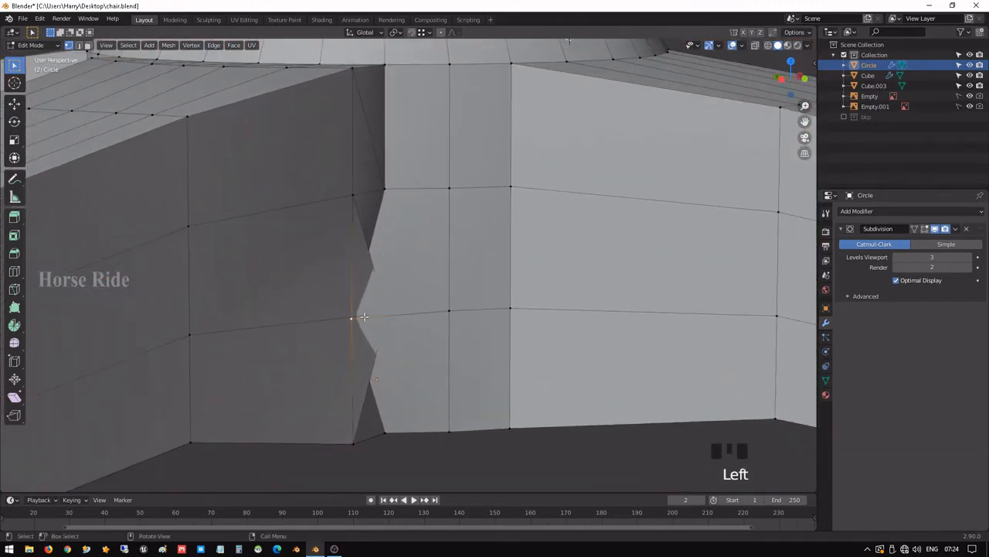
{"action": "key", "text": "g"}
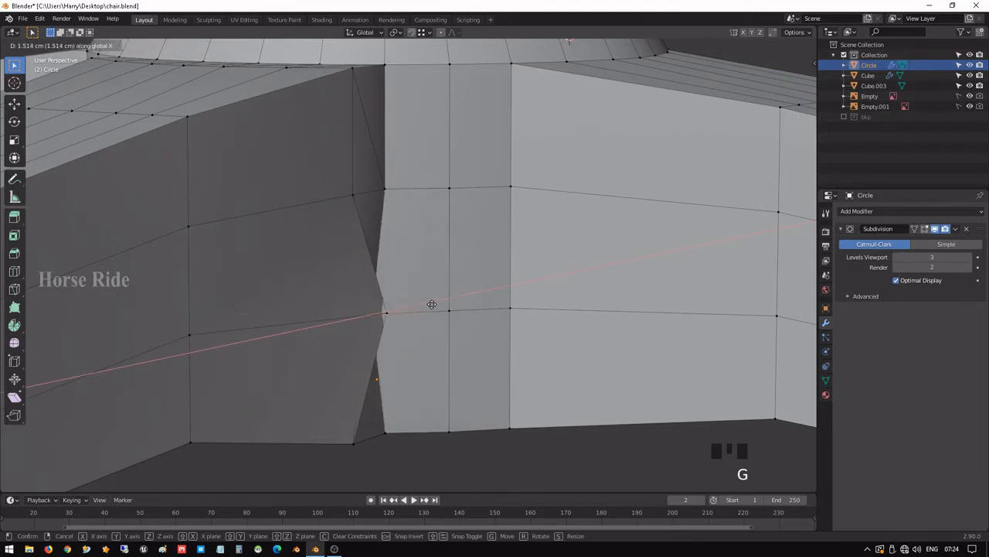
{"action": "left_click", "coordinate": [455, 290]}
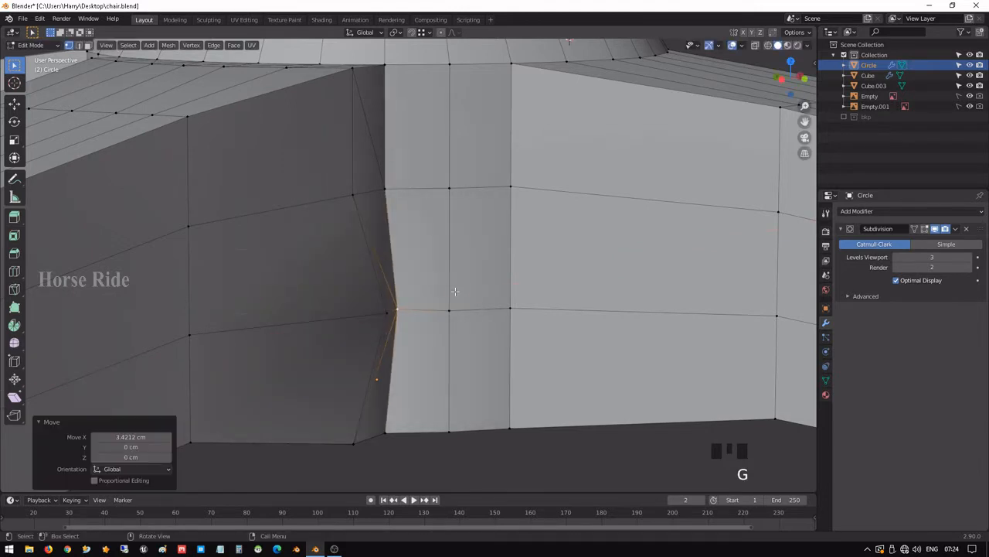
- Move the neighbouring leg-side vertex in the same row about -2.6 cm along X, in line with the leg's vertical edge
{"action": "left_click", "coordinate": [383, 320]}
{"action": "middle_click_drag", "start_coordinate": [384, 320], "coordinate": [388, 329]}
{"action": "key", "text": "g"}
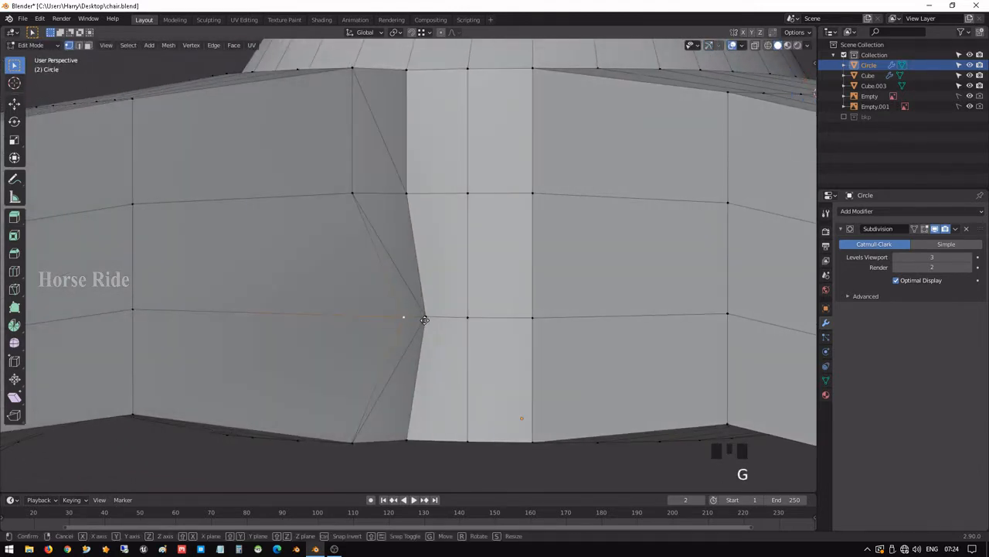
{"action": "key", "text": "x"}
{"action": "left_click", "coordinate": [371, 324]}
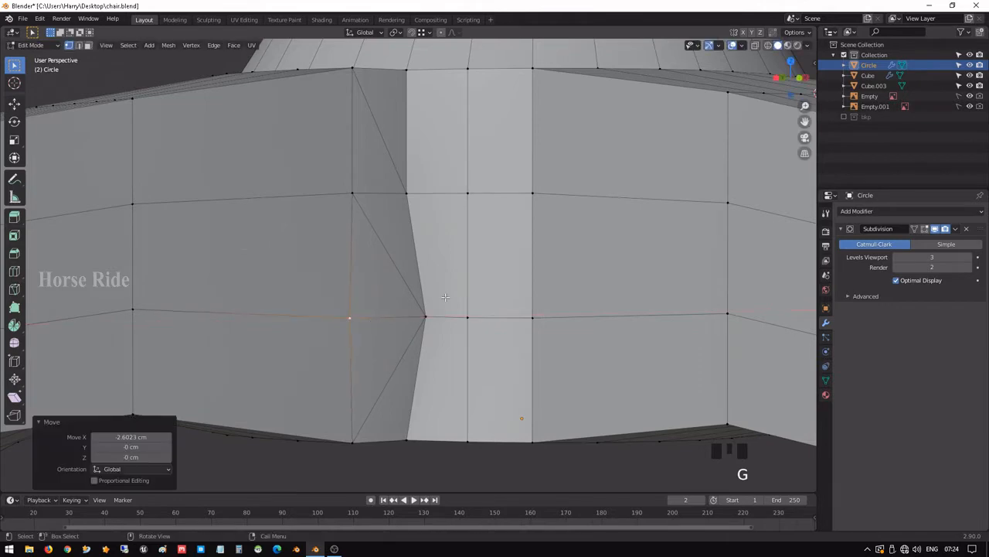
- Examine the smoothed hub joint in Object Mode, then return to Edit Mode close to the joint's side
{"action": "middle_click_drag", "start_coordinate": [432, 315], "coordinate": [457, 433]}
{"action": "key", "text": "Tab"}
{"action": "scroll", "coordinate": [389, 294], "scroll_direction": "down", "scroll_amount": 3}
{"action": "scroll", "coordinate": [399, 325], "scroll_direction": "down", "scroll_amount": 3}
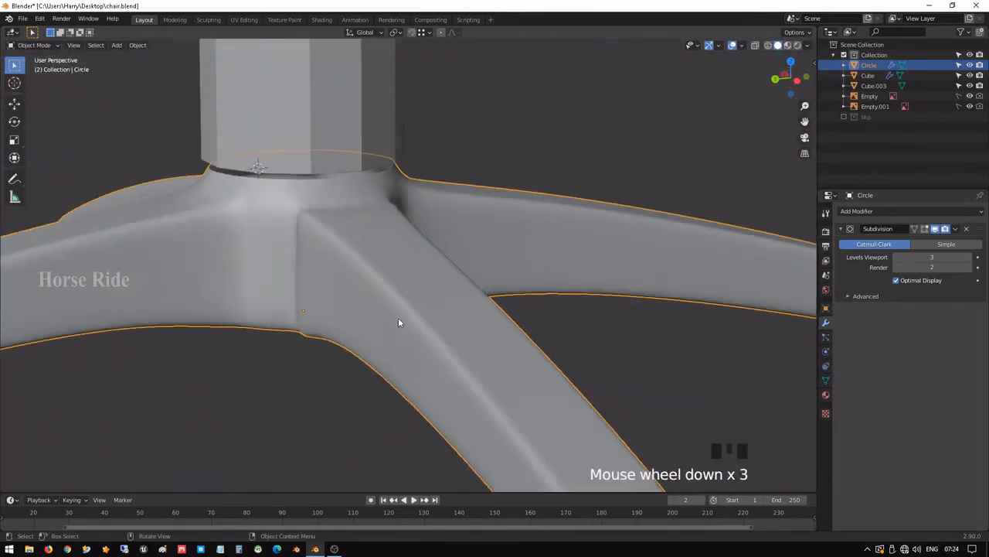
{"action": "middle_click_drag", "start_coordinate": [400, 325], "coordinate": [451, 307]}
{"action": "scroll", "coordinate": [460, 295], "scroll_direction": "up", "scroll_amount": 3}
{"action": "key", "text": "Tab"}
{"action": "scroll", "coordinate": [459, 293], "scroll_direction": "up", "scroll_amount": 4}
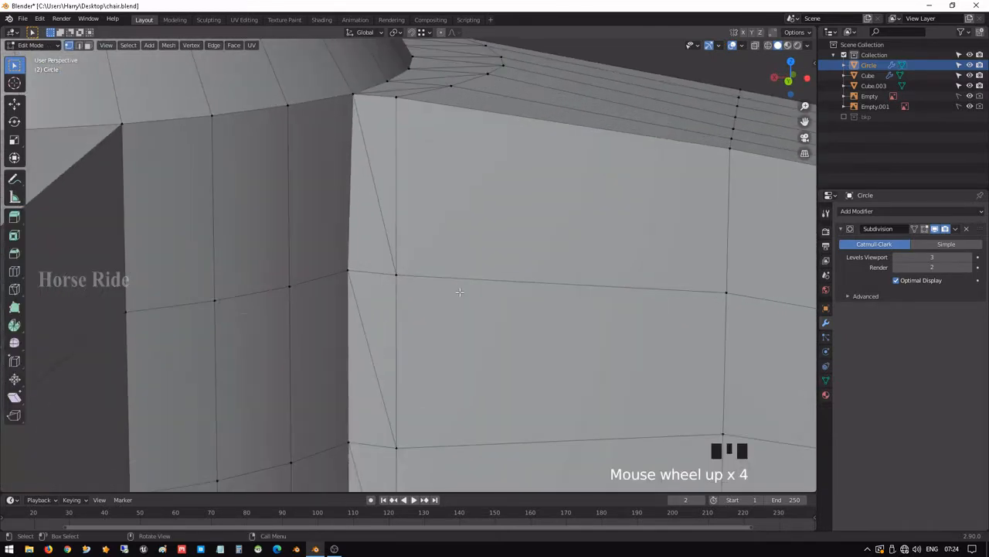
{"action": "middle_click_drag", "start_coordinate": [463, 232], "coordinate": [452, 248], "text": "shift"}
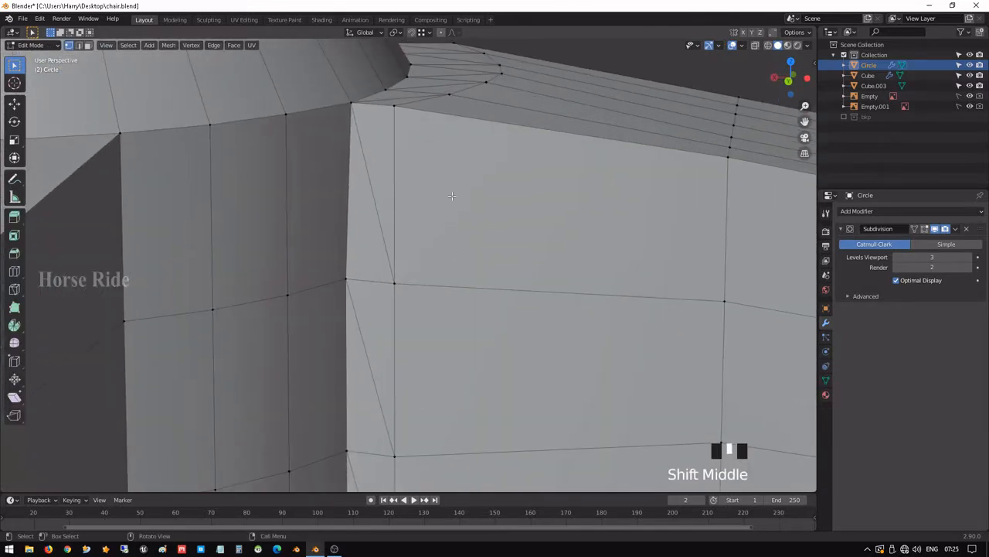
- Select the leg-side vertices down the joint's upper side edge and along its curved top edge
{"action": "scroll", "coordinate": [452, 196], "scroll_direction": "down", "scroll_amount": 4}
{"action": "left_click", "coordinate": [416, 192], "text": "alt"}
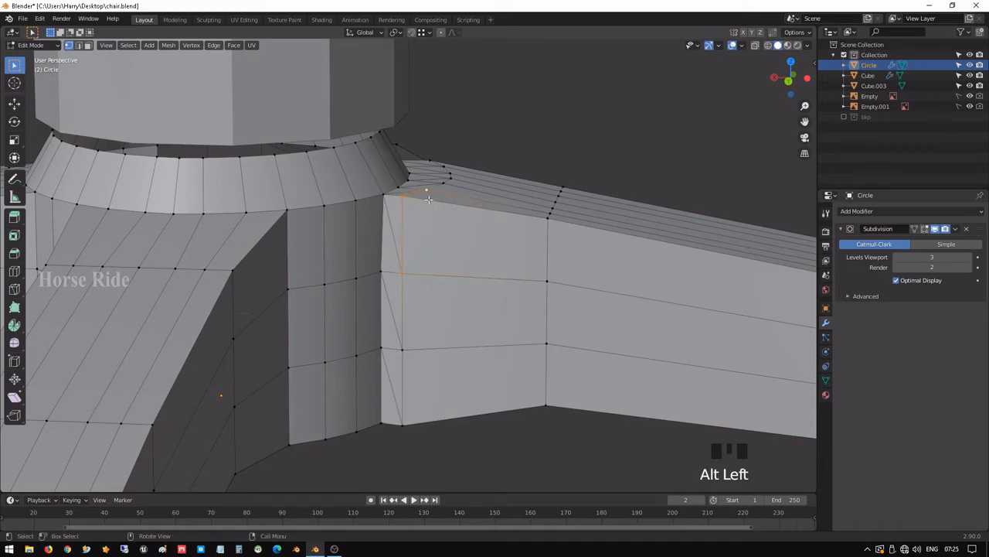
{"action": "middle_click_drag", "start_coordinate": [468, 228], "coordinate": [401, 207]}
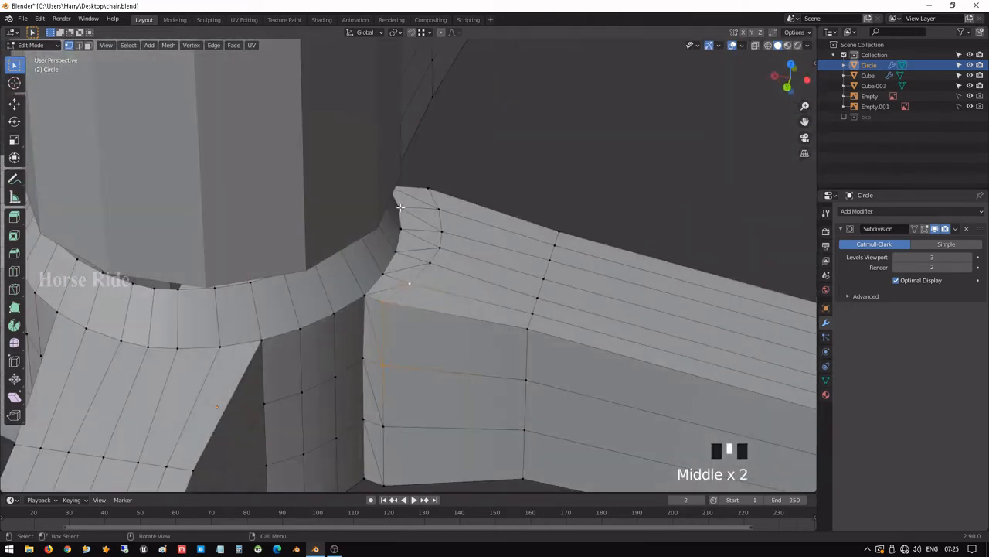
{"action": "left_click", "coordinate": [426, 263], "text": "alt+shift"}
{"action": "left_click", "coordinate": [440, 233], "text": "alt+shift"}
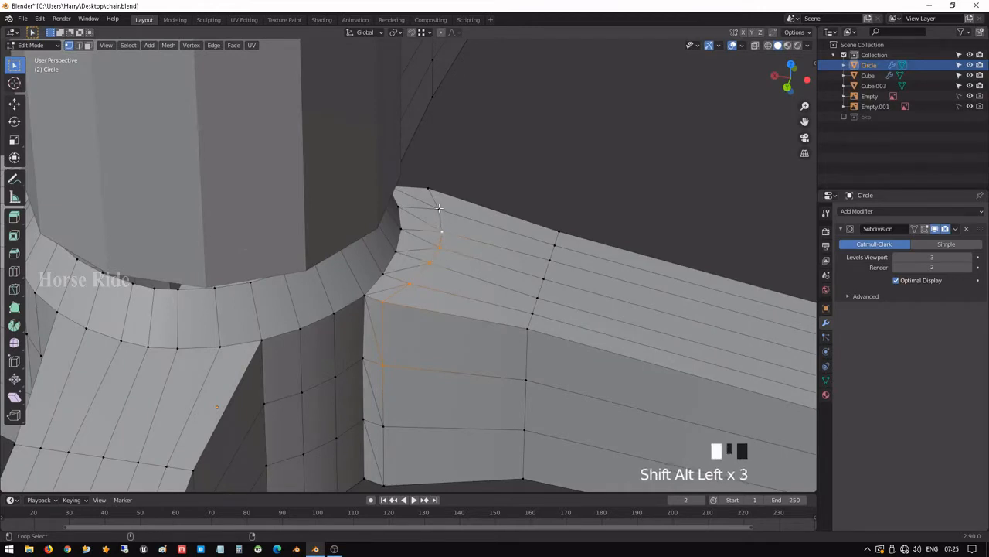
{"action": "left_click", "coordinate": [424, 214], "text": "alt+shift"}
- Remove the stray vertices along the leg and at the hub from the selection with Circle Select, checking in wireframe
{"action": "key", "text": "c"}
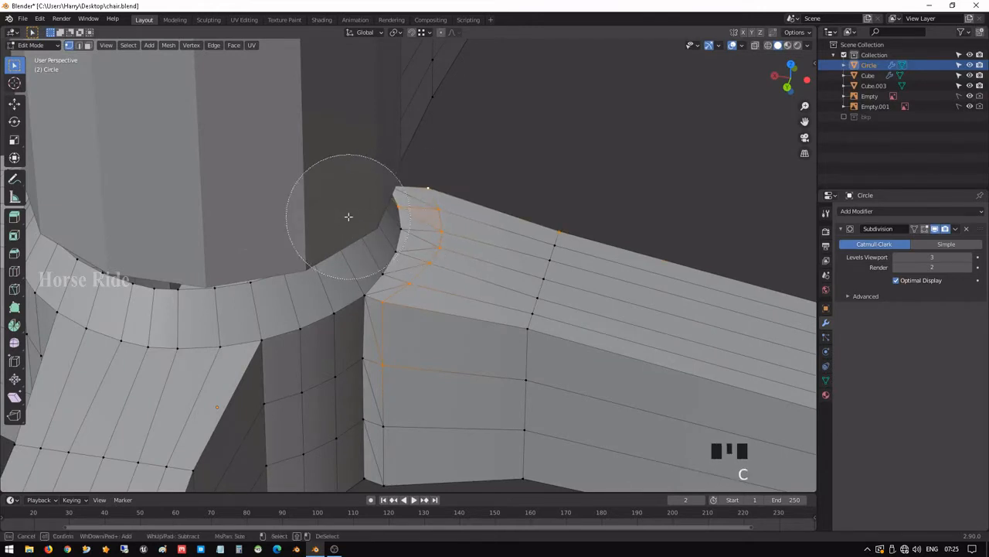
{"action": "key", "text": "c"}
{"action": "key", "text": "Escape"}
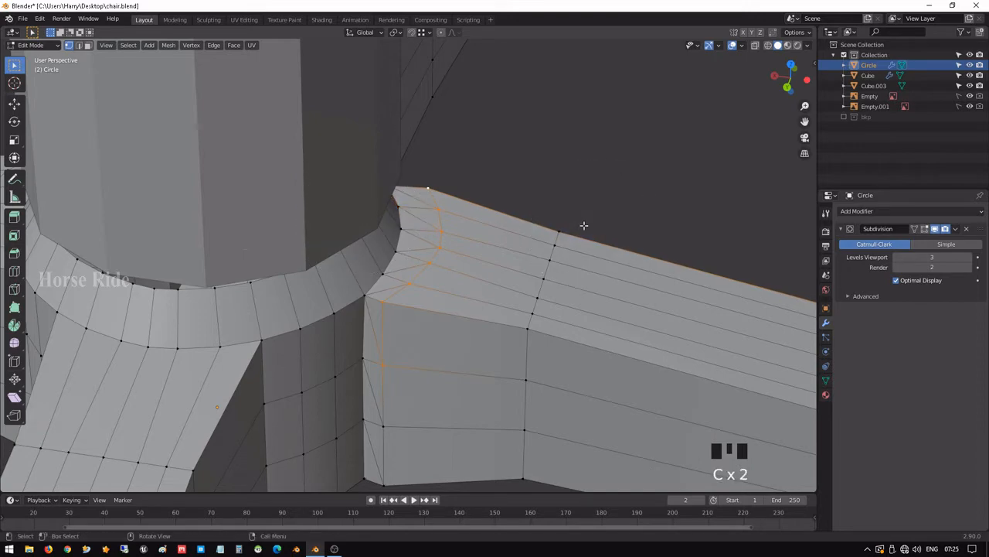
{"action": "scroll", "coordinate": [584, 224], "scroll_direction": "down", "scroll_amount": 6}
{"action": "key", "text": "shift+z"}
{"action": "key", "text": "c"}
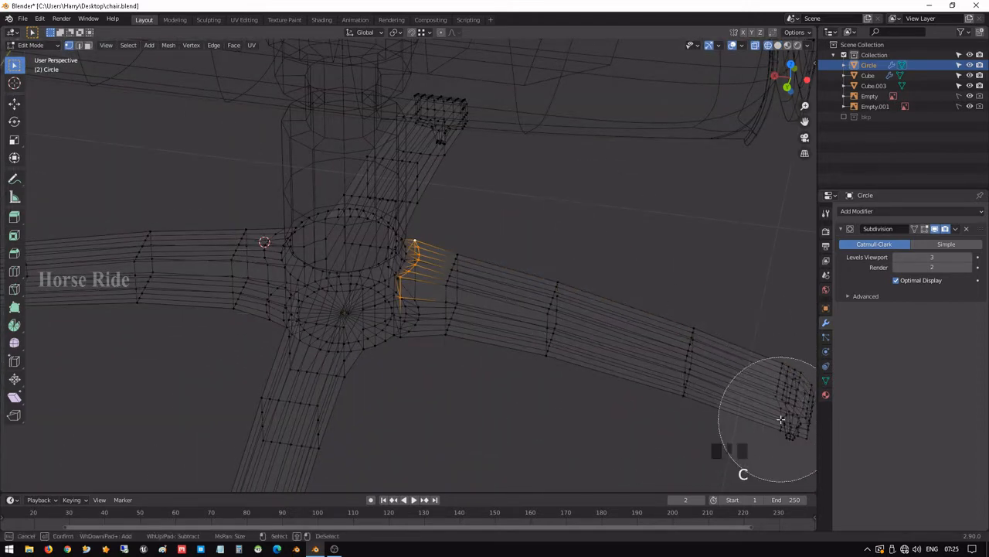
{"action": "right_click", "coordinate": [773, 402]}
- Return to solid shading and add the lower vertices of the joint's side edge down to the bottom corner
{"action": "scroll", "coordinate": [539, 316], "scroll_direction": "up", "scroll_amount": 6}
{"action": "mouse_move", "coordinate": [504, 294]}
{"action": "middle_mouse_down"}
{"action": "mouse_move", "coordinate": [456, 347]}
{"action": "mouse_move", "coordinate": [438, 292]}
{"action": "middle_mouse_up"}
{"action": "key", "text": "shift+z"}
{"action": "scroll", "coordinate": [444, 355], "scroll_direction": "up", "scroll_amount": 2}
{"action": "left_click", "coordinate": [422, 410], "text": "shift"}
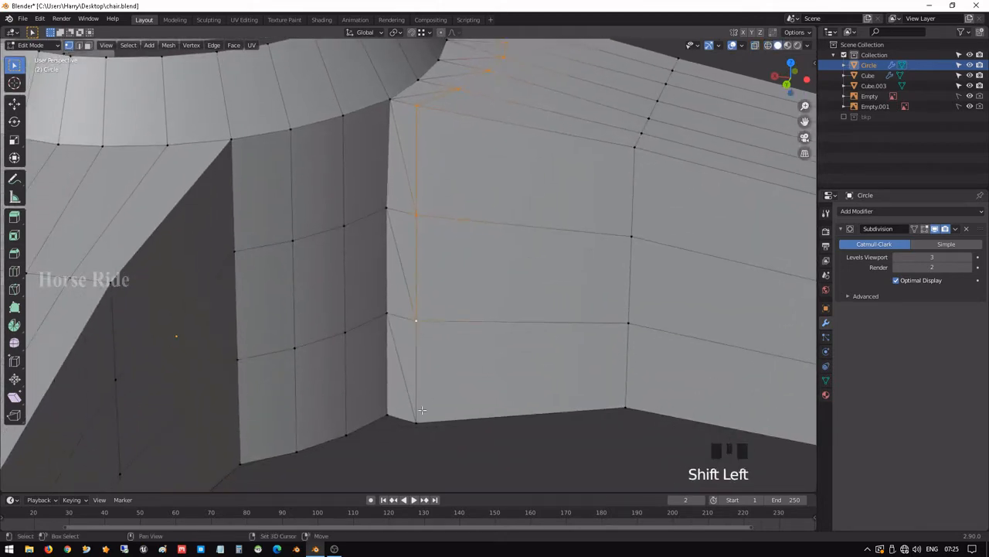
{"action": "left_click", "coordinate": [497, 429], "text": "shift"}
- Add the leg-side vertices along the joint's curved underside edge to the selection
{"action": "middle_click_drag", "start_coordinate": [497, 429], "coordinate": [360, 207]}
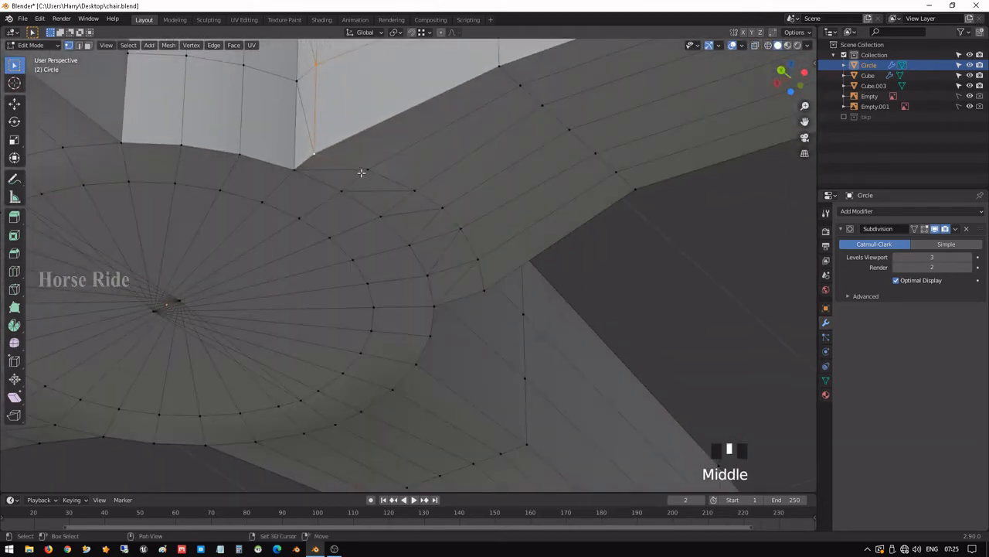
{"action": "left_click", "coordinate": [368, 169], "text": "shift"}
{"action": "left_click", "coordinate": [414, 190], "text": "shift"}
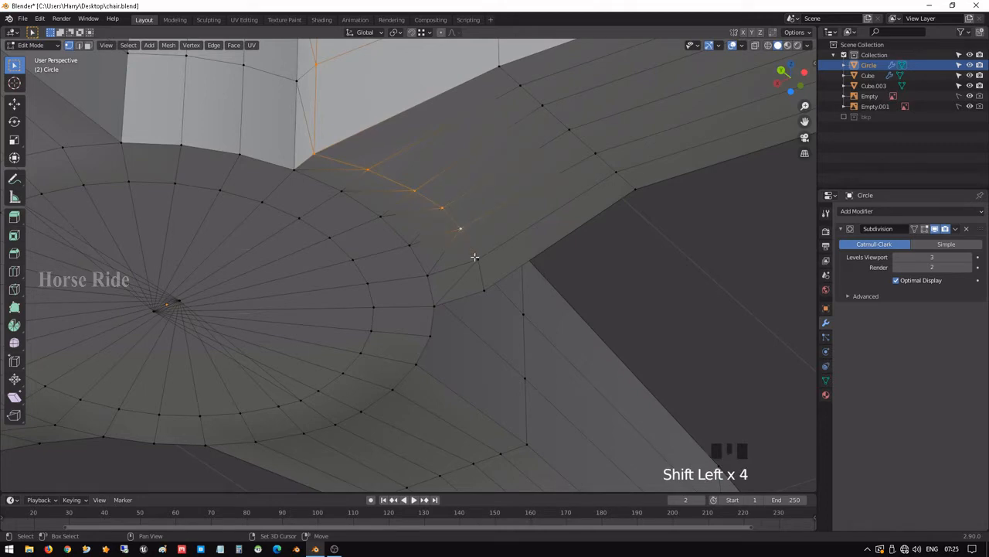
- Add the two middle vertices on the joint's opposite side edge to complete the selected outline
{"action": "middle_click_drag", "start_coordinate": [492, 284], "coordinate": [396, 278]}
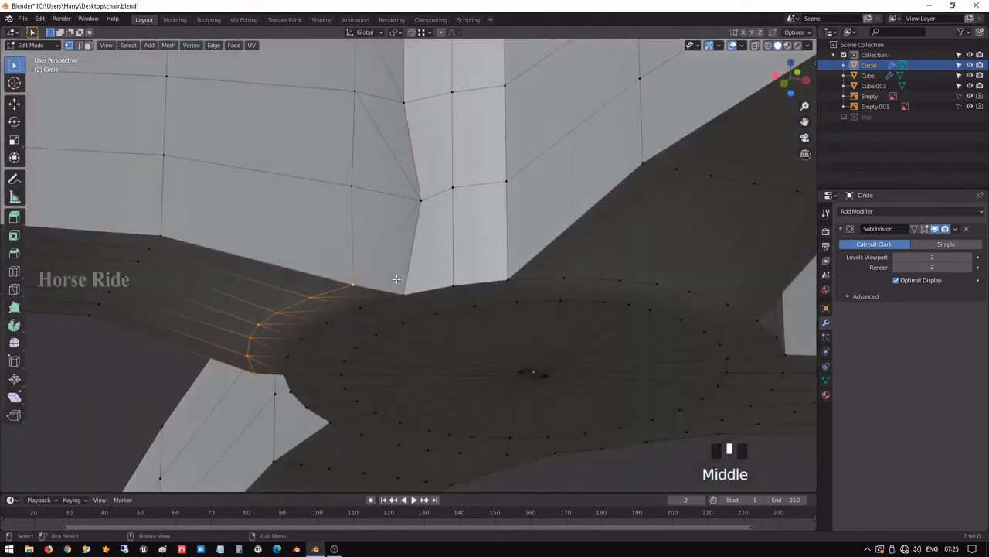
{"action": "left_click", "coordinate": [352, 189], "text": "shift"}
{"action": "middle_click_drag", "start_coordinate": [353, 190], "coordinate": [364, 266], "text": "shift"}
{"action": "left_click", "coordinate": [363, 169], "text": "shift"}
{"action": "middle_click_drag", "start_coordinate": [363, 169], "coordinate": [505, 194]}
{"action": "scroll", "coordinate": [457, 203], "scroll_direction": "down", "scroll_amount": 3}
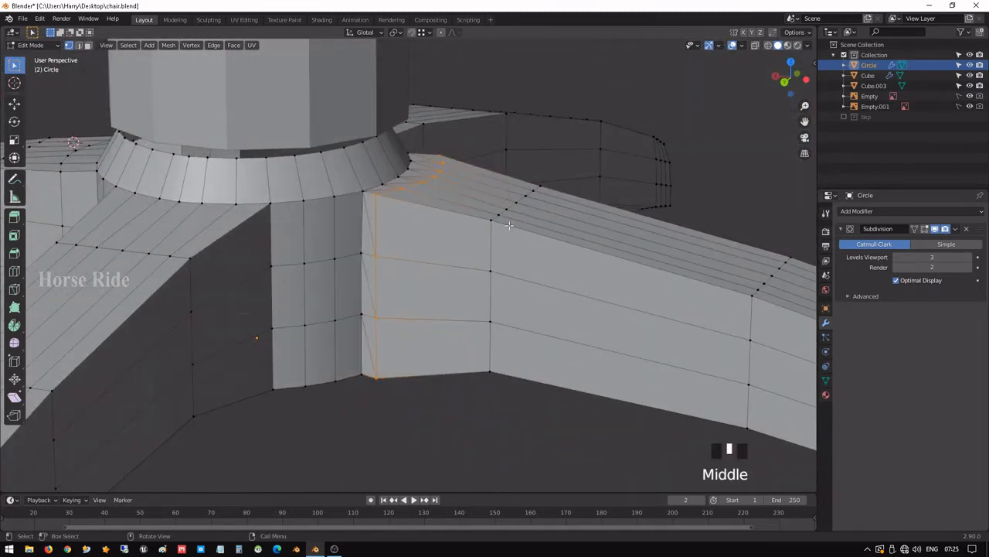
- Move the selected outline about -1.68 cm along X, scale it to about 0.92 along Z, and view it in Object Mode
{"action": "key", "text": "g"}
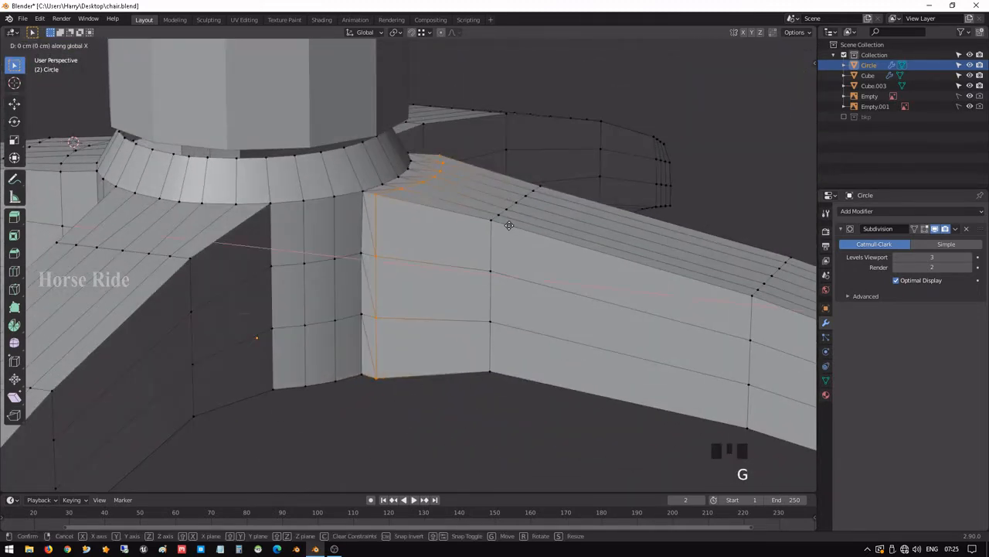
{"action": "left_click", "coordinate": [526, 234]}
{"action": "key", "text": "s"}
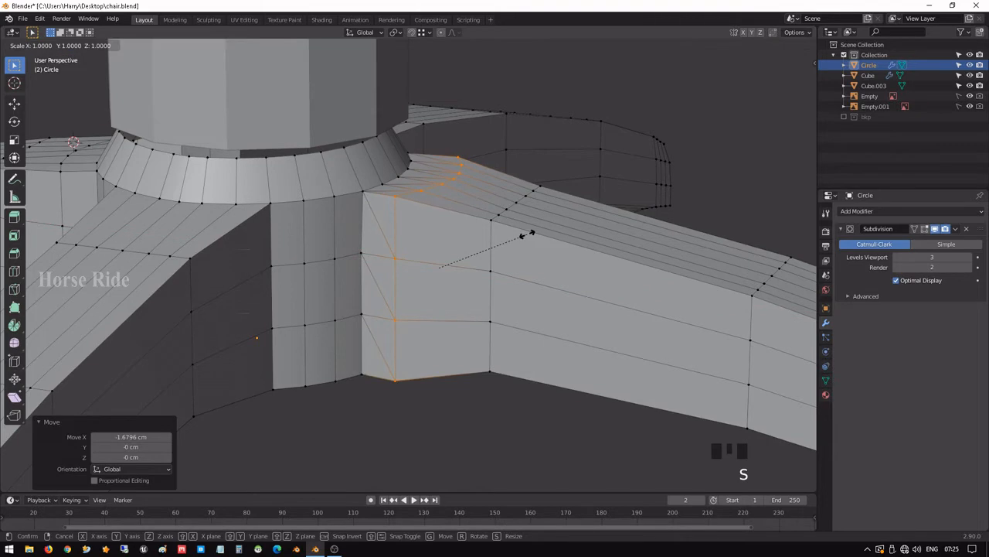
{"action": "key", "text": "z"}
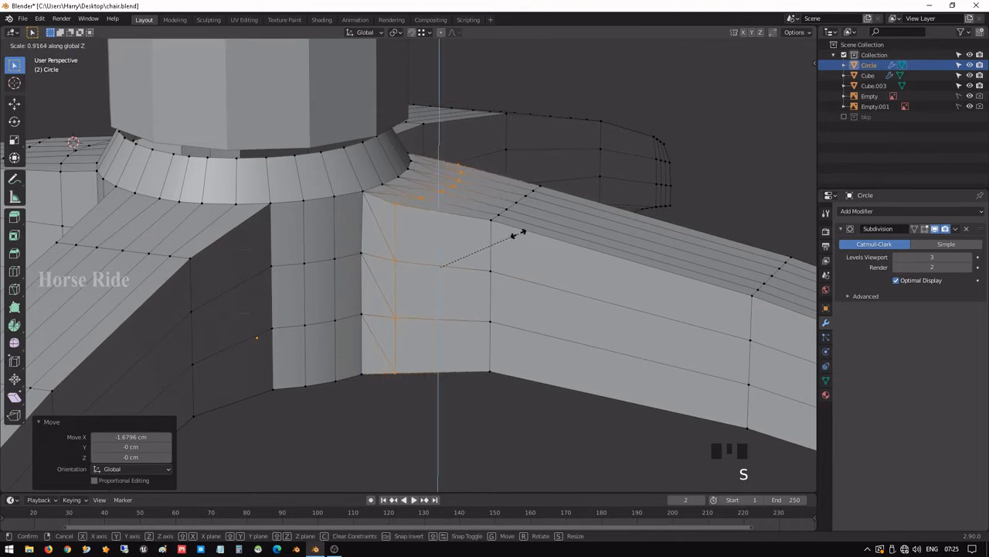
{"action": "left_click", "coordinate": [522, 232]}
{"action": "key", "text": "Tab"}
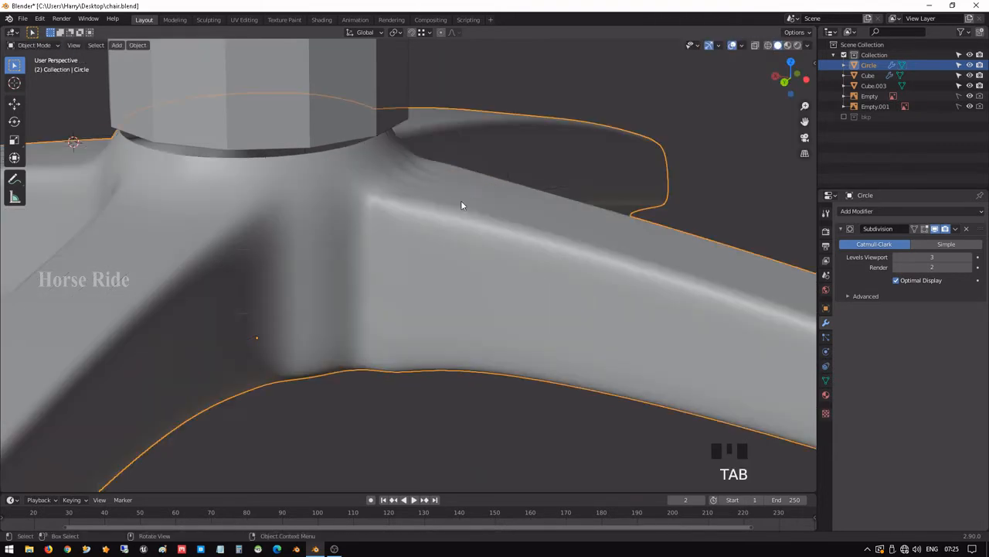
- Dissolve the uppermost diagonal edge on the joint's side in Edit Mode, merging its two triangles
{"action": "middle_click_drag", "start_coordinate": [462, 206], "coordinate": [399, 235]}
{"action": "key", "text": "Tab"}
{"action": "scroll", "coordinate": [390, 218], "scroll_direction": "up", "scroll_amount": 3}
{"action": "key", "text": "3"}
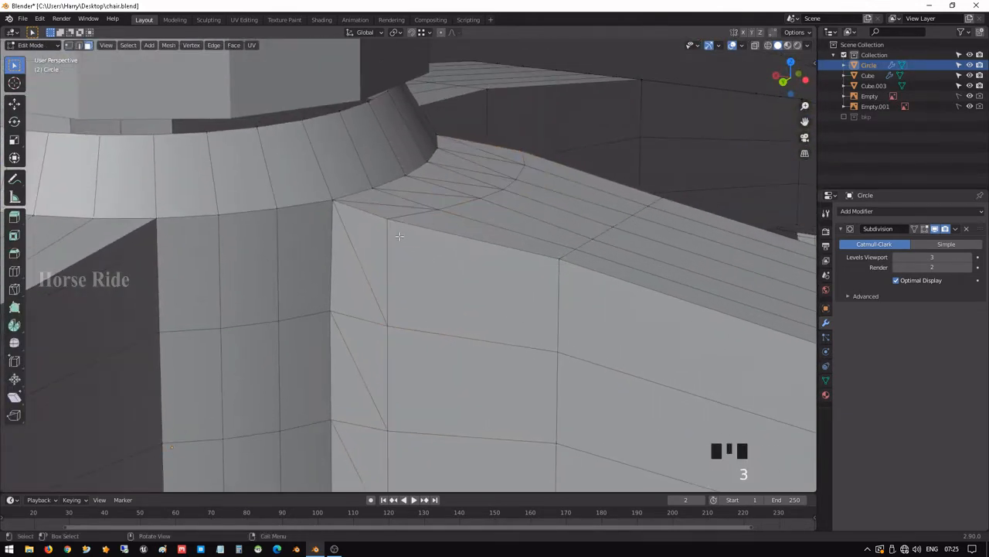
{"action": "left_click", "coordinate": [358, 270]}
{"action": "key", "text": "2"}
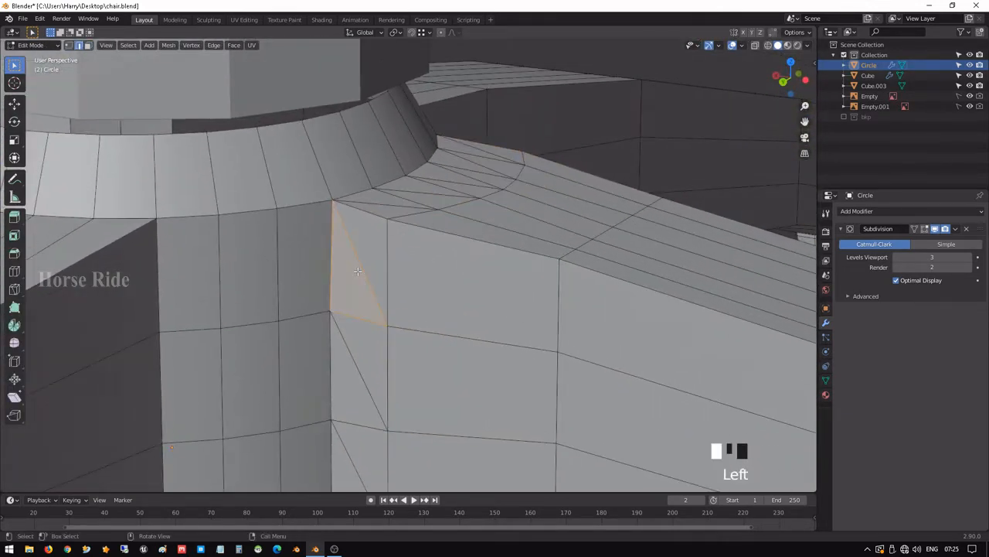
{"action": "left_click", "coordinate": [358, 270]}
{"action": "key", "text": "x"}
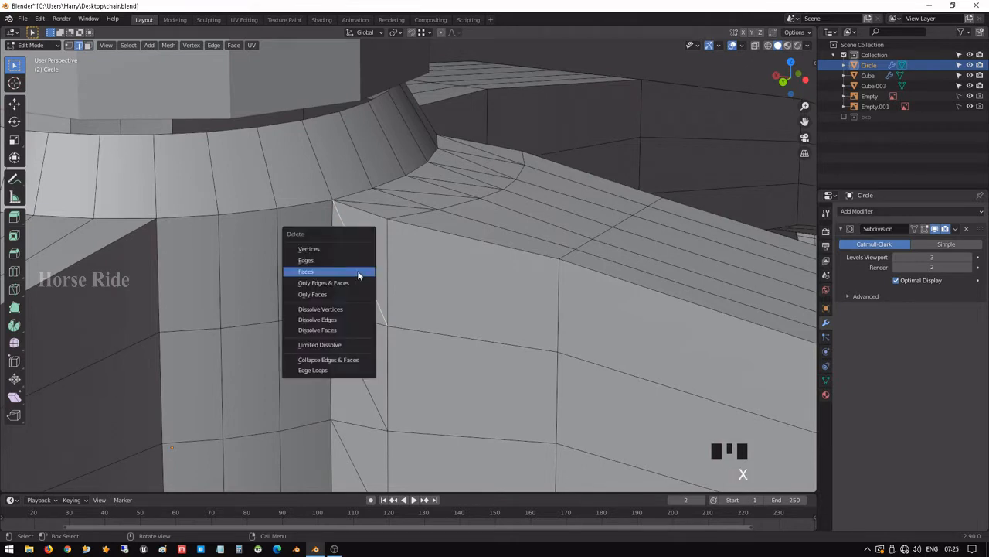
{"action": "left_click", "coordinate": [340, 319]}
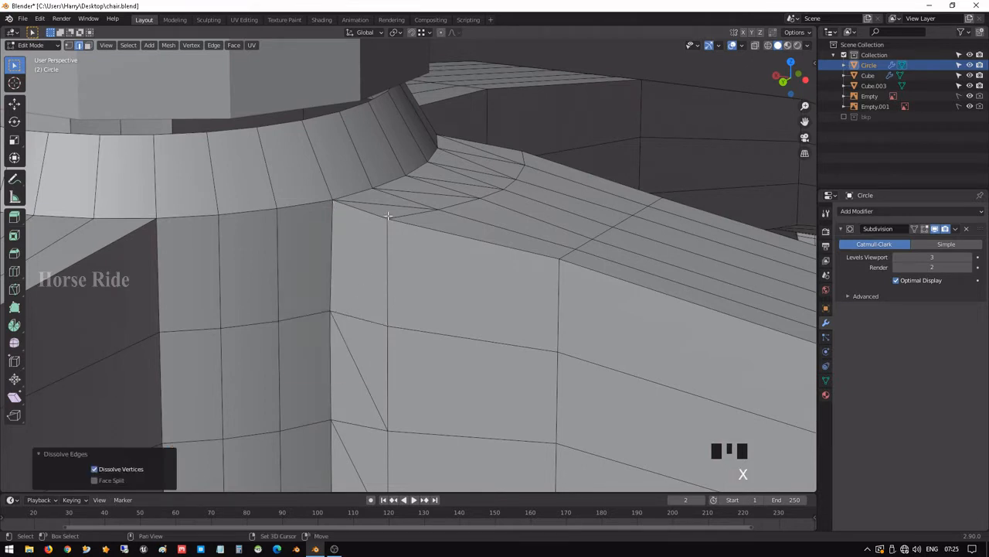
- Select the diagonal edges across the joint's top surface, between the hub rim and the leg's curved edge
{"action": "middle_click_drag", "start_coordinate": [418, 184], "coordinate": [420, 223], "text": "shift"}
{"action": "left_click", "coordinate": [420, 223]}
{"action": "left_click", "coordinate": [417, 234], "text": "shift"}
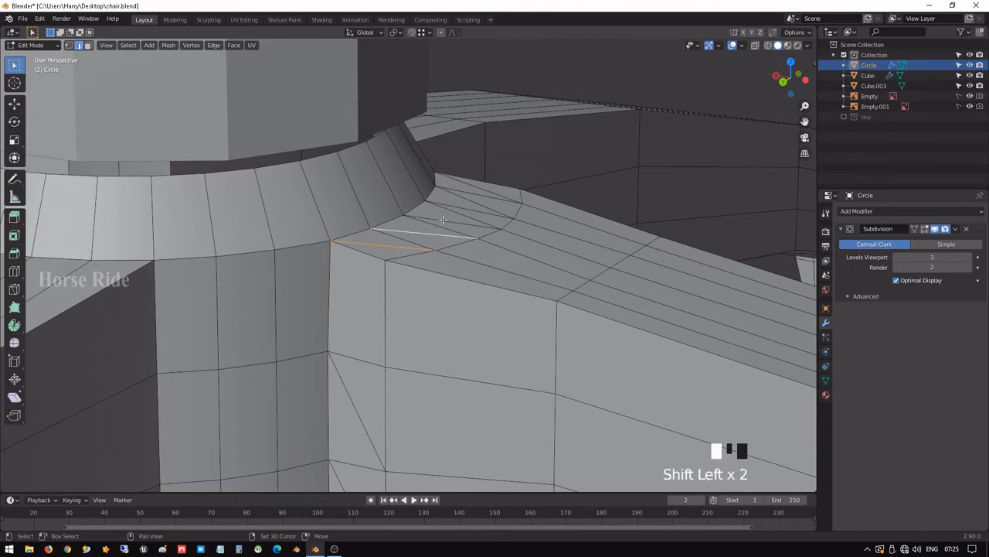
{"action": "left_click", "coordinate": [456, 224], "text": "shift"}
{"action": "left_click", "coordinate": [468, 210], "text": "shift"}
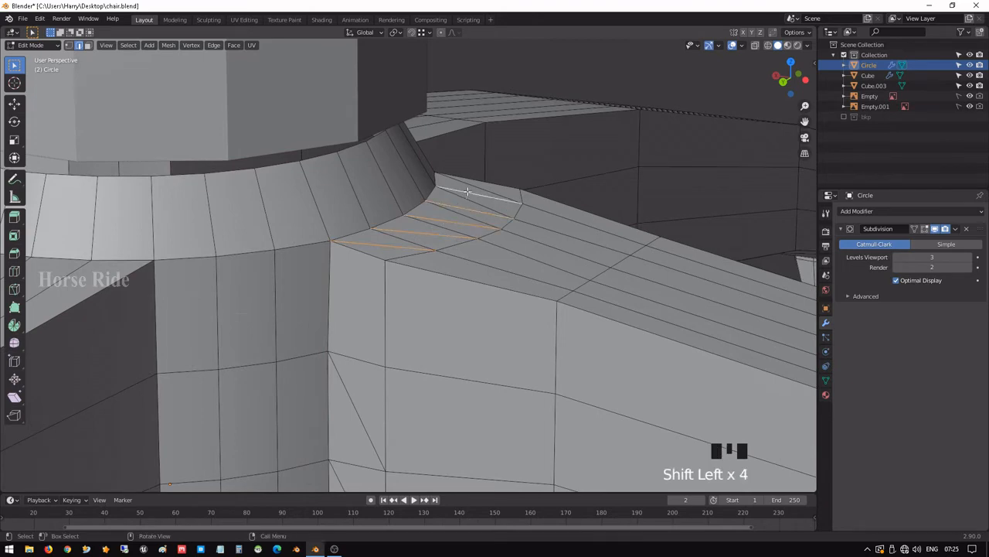
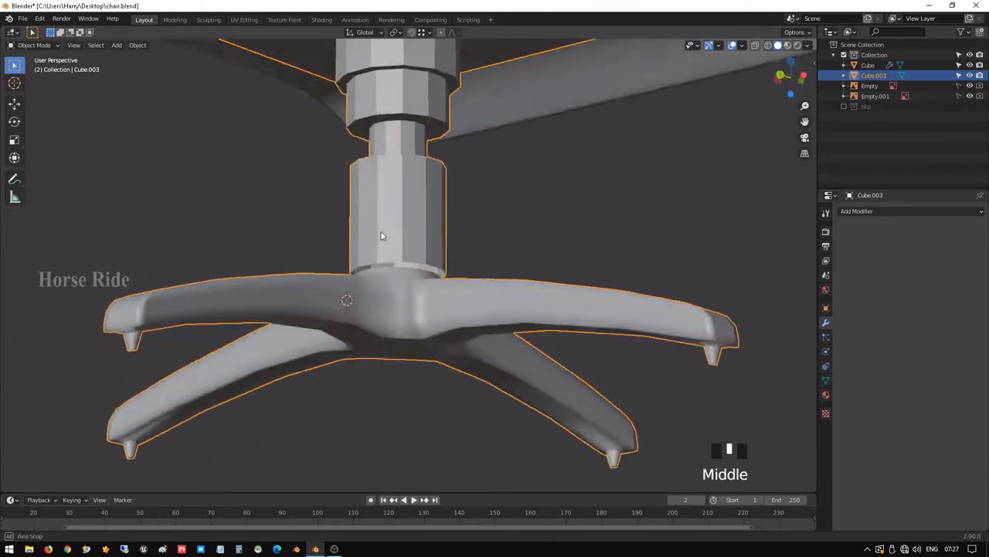
- Examine the hub joints of the combined chair base Cube.003 in Object Mode and Edit Mode, ending in Edit Mode
{"action": "scroll", "coordinate": [433, 328], "scroll_direction": "up", "scroll_amount": 4}
{"action": "key", "text": "Tab"}
{"action": "middle_click_drag", "start_coordinate": [404, 282], "coordinate": [422, 325]}
{"action": "key", "text": "Tab"}
{"action": "key", "text": "Tab"}
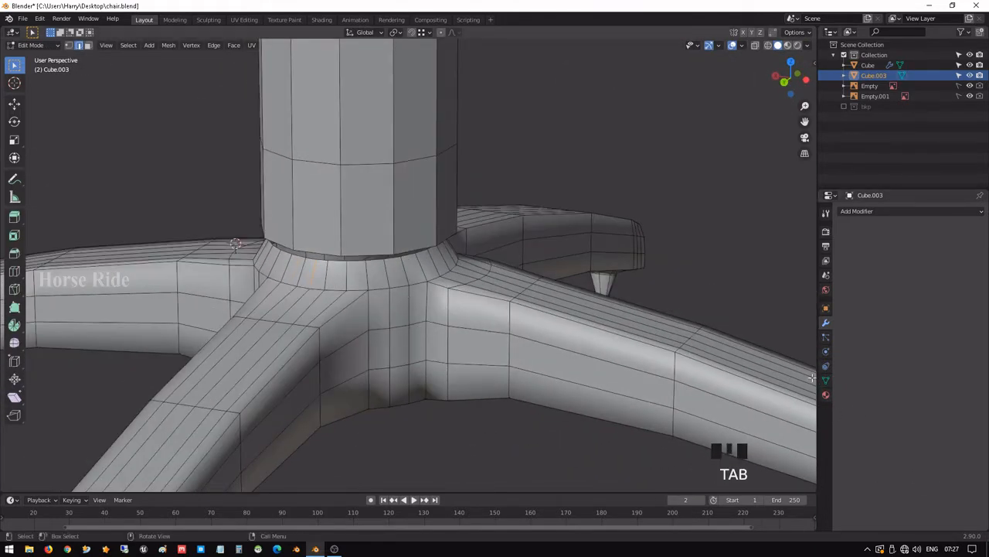
- Enable Auto Smooth at 30° in the normals settings of the chair base Cube.003 in Object Mode
{"action": "scroll", "coordinate": [347, 231], "scroll_direction": "down", "scroll_amount": 4}
{"action": "key", "text": "Tab"}
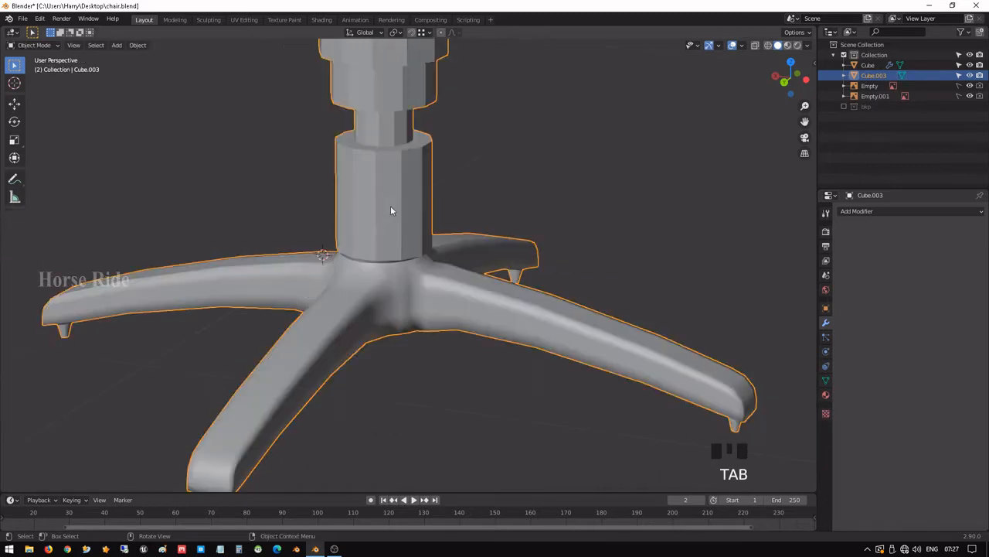
{"action": "left_click", "coordinate": [825, 380]}
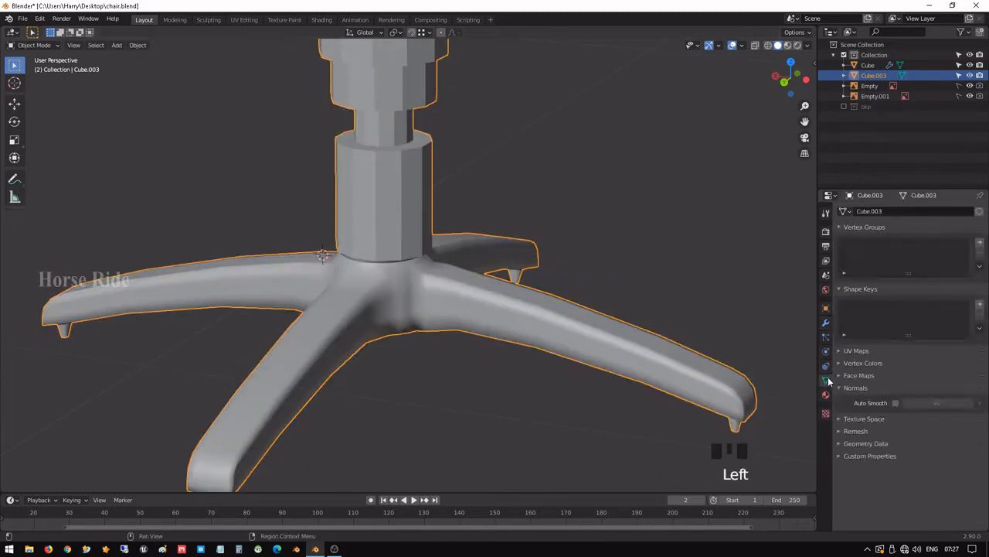
{"action": "left_click", "coordinate": [896, 403]}
{"action": "scroll", "coordinate": [455, 267], "scroll_direction": "up", "scroll_amount": 2}
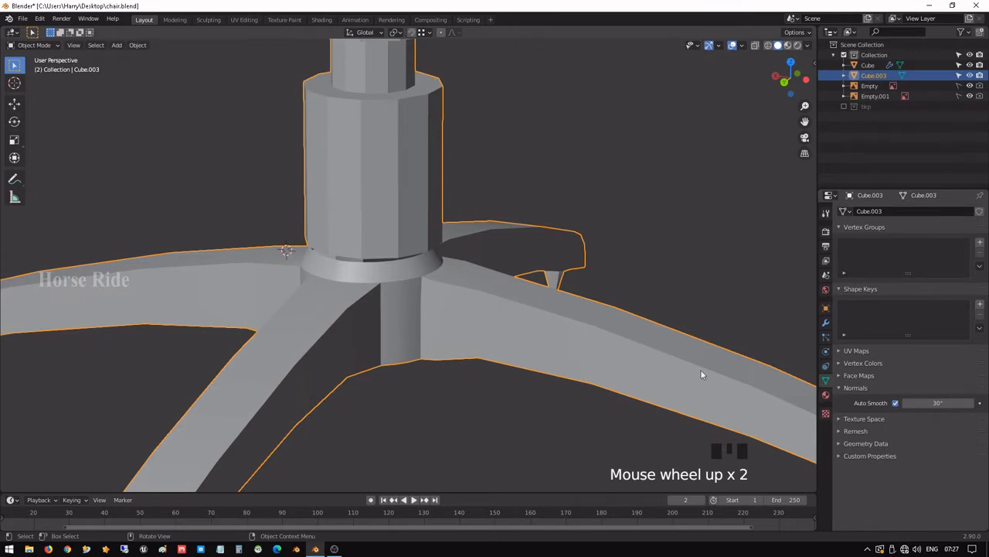
- Add a Catmull-Clark Subdivision modifier with viewport level 3 to the chair base Cube.003
{"action": "left_click", "coordinate": [825, 322]}
{"action": "key", "text": "Tab"}
{"action": "key", "text": "Tab"}
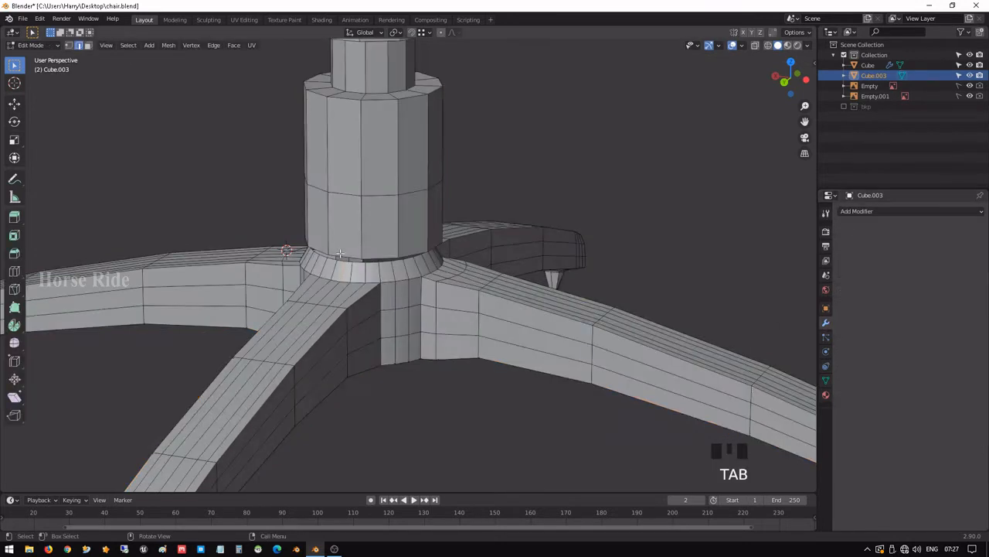
{"action": "key", "text": "ctrl+3"}
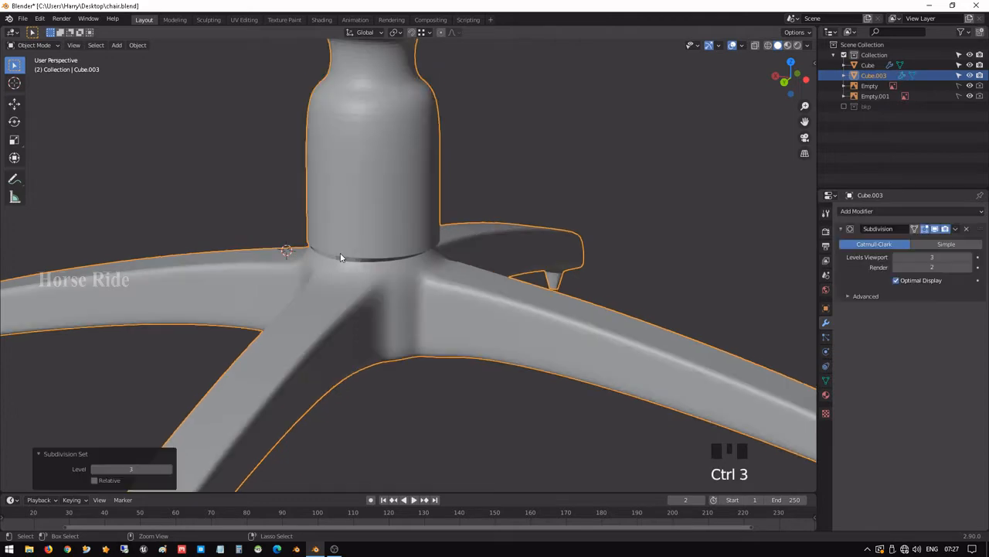
{"action": "middle_click_drag", "start_coordinate": [352, 241], "coordinate": [414, 230]}
{"action": "right_click", "coordinate": [377, 188]}
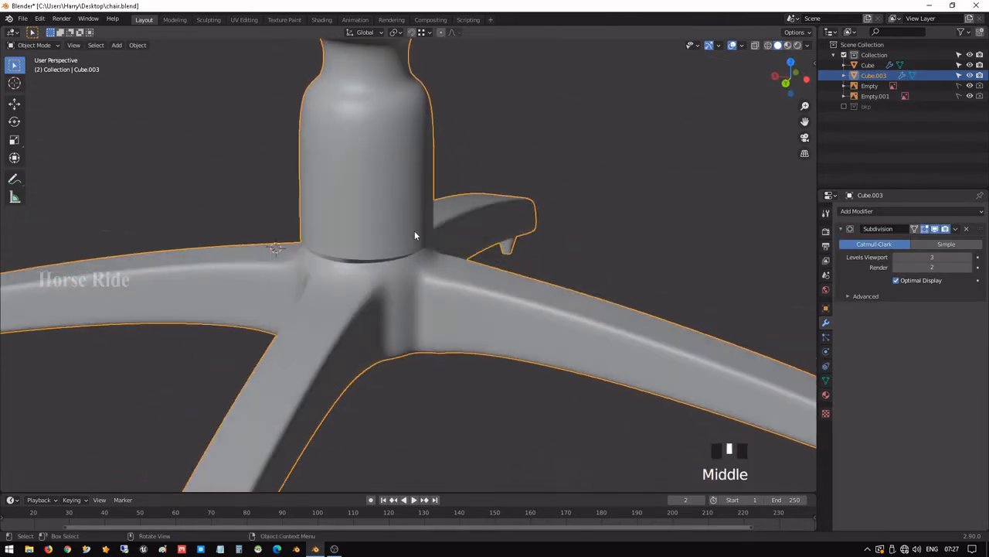
- Turn off the Subdivision modifier's display in Edit Mode, keeping its settings expanded
{"action": "key", "text": "Tab"}
{"action": "scroll", "coordinate": [415, 231], "scroll_direction": "up", "scroll_amount": 4}
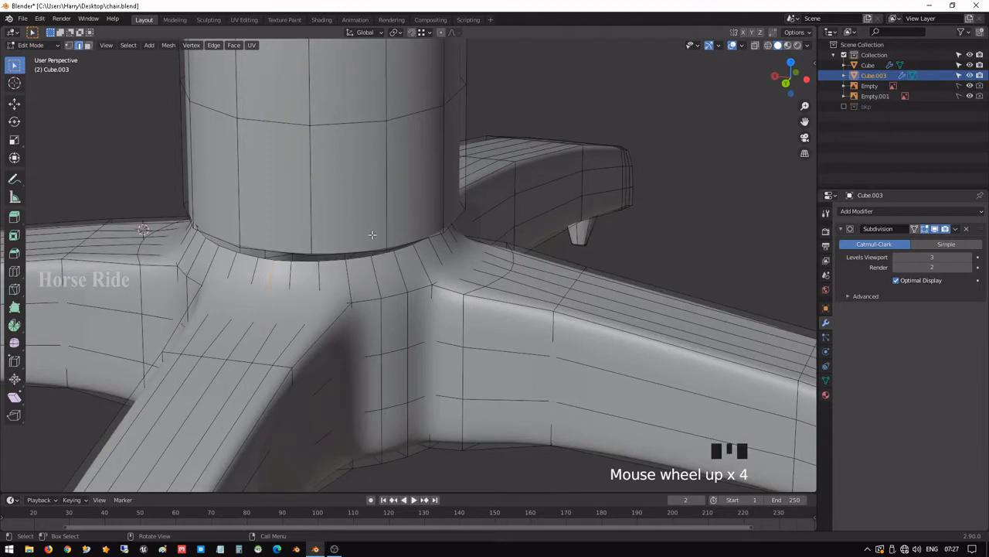
{"action": "left_click", "coordinate": [926, 236]}
{"action": "left_click", "coordinate": [925, 231]}
{"action": "left_click", "coordinate": [924, 231]}
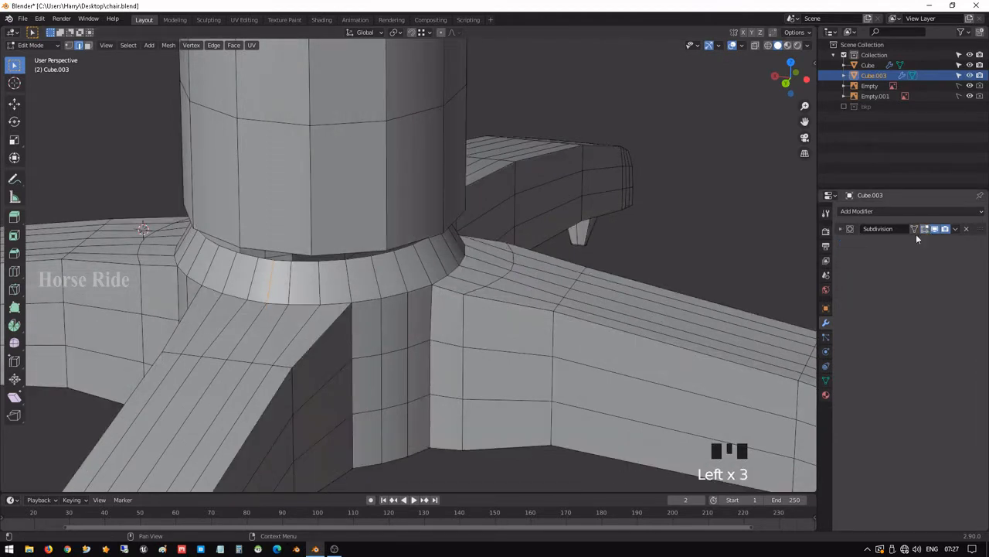
{"action": "left_click", "coordinate": [841, 229]}
- Bridge the hub collar's upper edge loop with the bottom edge loop of the central column using Bridge Edge Loops
{"action": "scroll", "coordinate": [373, 317], "scroll_direction": "up", "scroll_amount": 2}
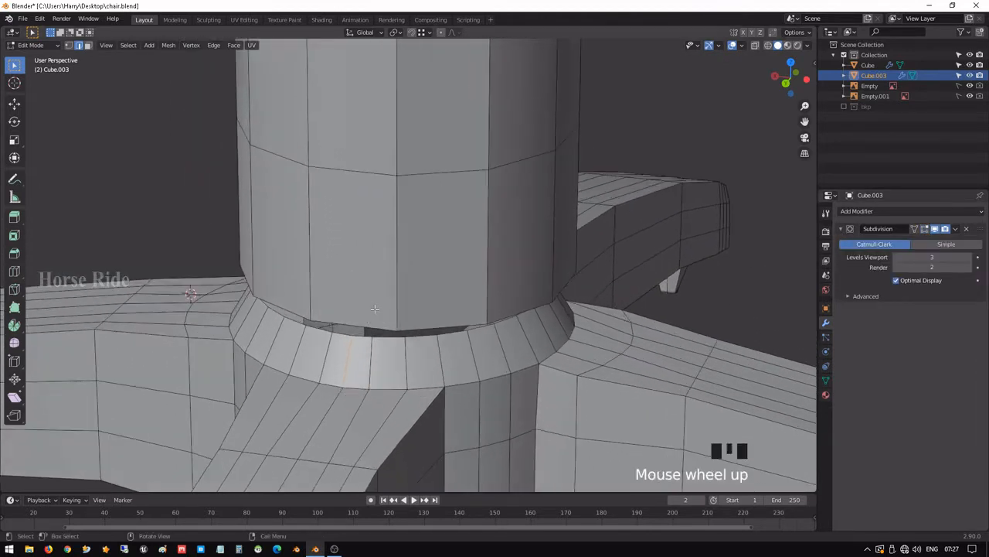
{"action": "key", "text": "2"}
{"action": "left_click", "coordinate": [352, 349], "text": "alt"}
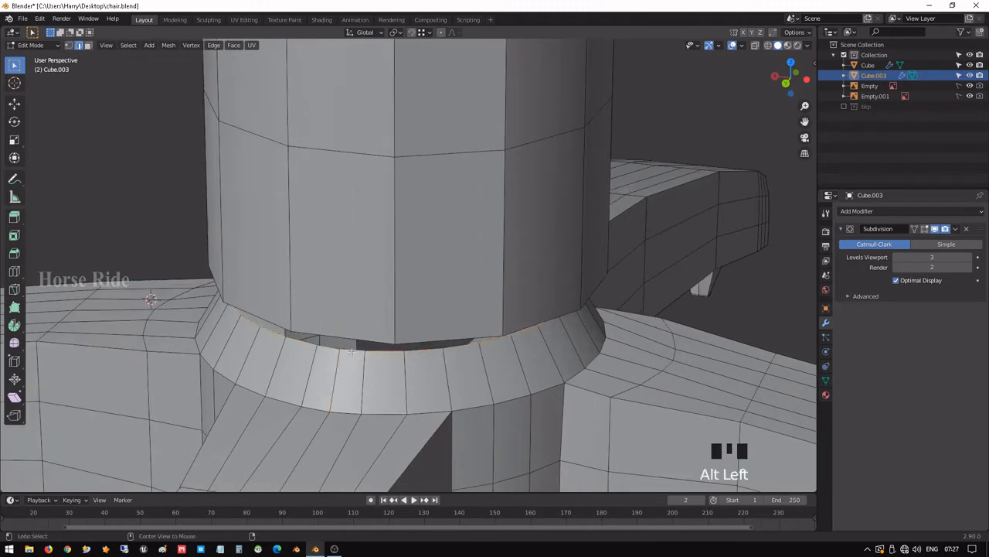
{"action": "middle_click_drag", "start_coordinate": [351, 349], "coordinate": [378, 320]}
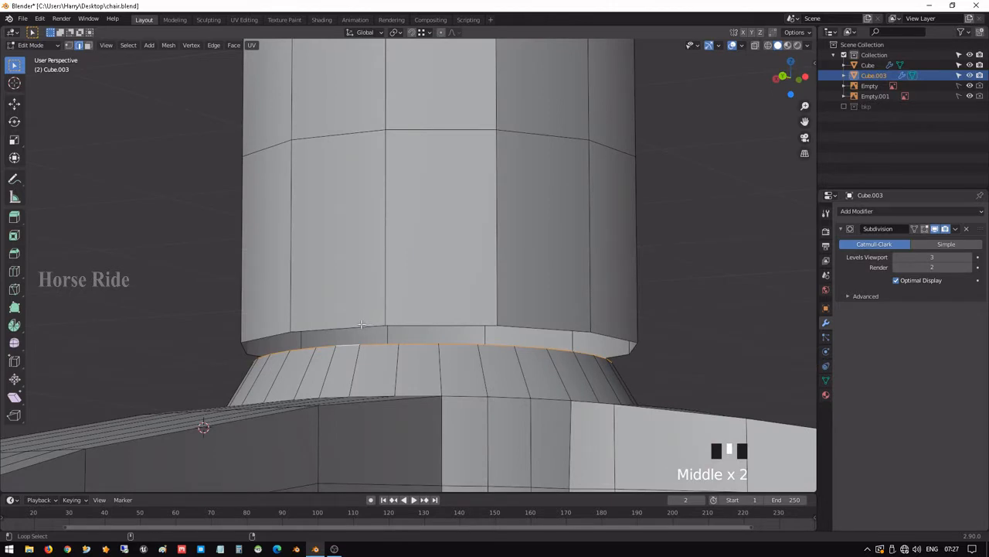
{"action": "left_click", "coordinate": [361, 324], "text": "alt+shift"}
{"action": "key", "text": "space"}
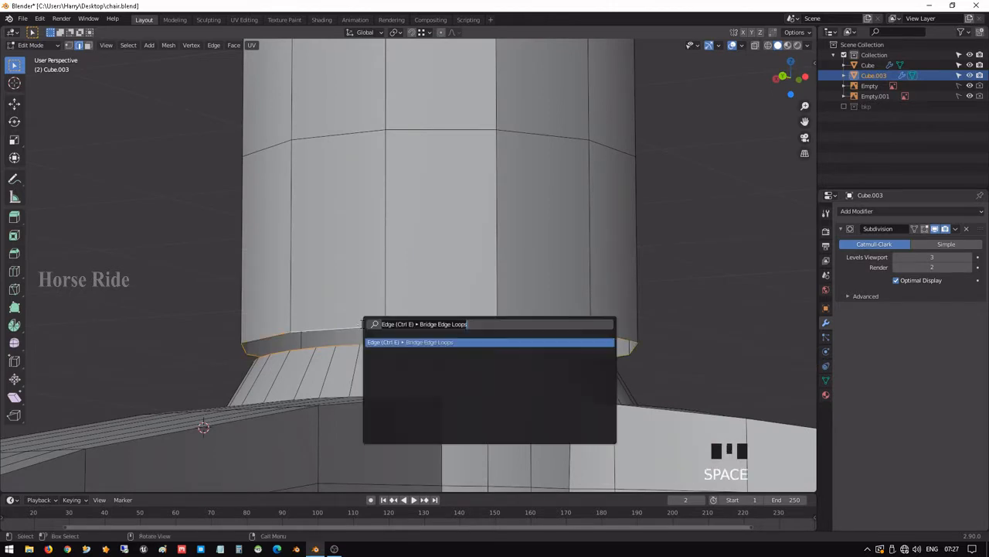
{"action": "left_click", "coordinate": [400, 342]}
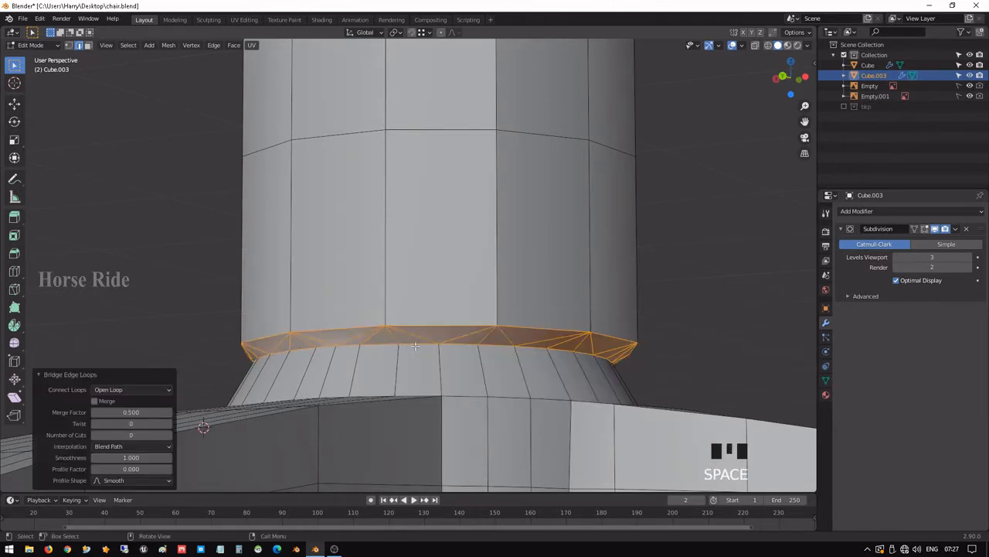
- Examine the bridged faces between column and hub collar in Object Mode and Edit Mode, comparing the vertices of both loops
{"action": "scroll", "coordinate": [415, 346], "scroll_direction": "down", "scroll_amount": 4}
{"action": "key", "text": "Tab"}
{"action": "middle_click_drag", "start_coordinate": [441, 302], "coordinate": [429, 286]}
{"action": "key", "text": "Tab"}
{"action": "scroll", "coordinate": [455, 315], "scroll_direction": "up", "scroll_amount": 2}
{"action": "scroll", "coordinate": [437, 286], "scroll_direction": "up", "scroll_amount": 2}
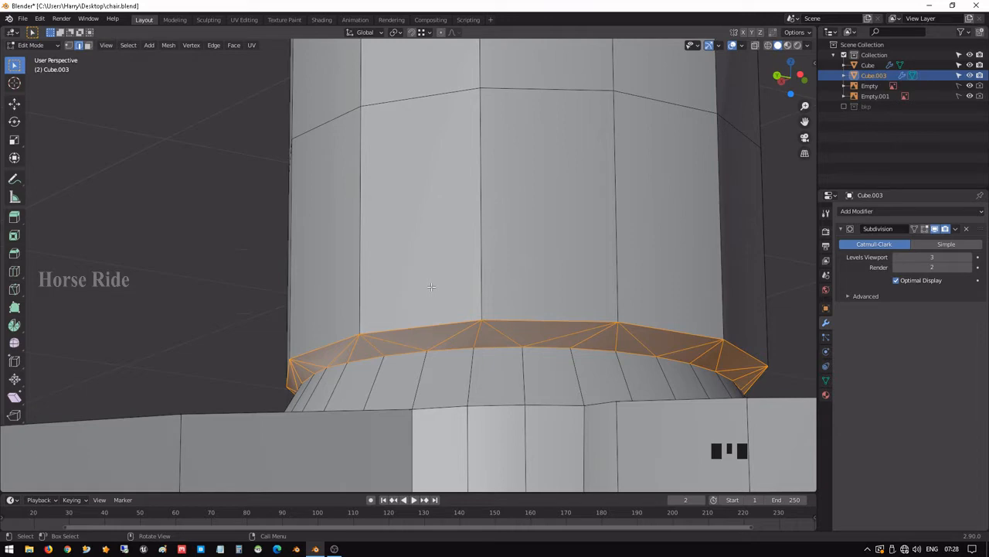
{"action": "scroll", "coordinate": [498, 180], "scroll_direction": "down", "scroll_amount": 3}
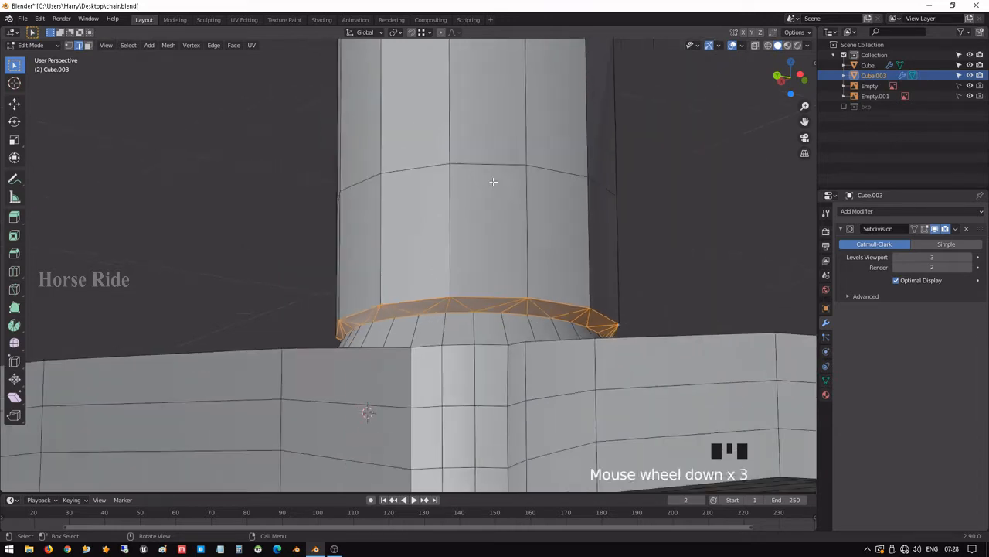
{"action": "middle_click_drag", "start_coordinate": [499, 185], "coordinate": [525, 260]}
{"action": "scroll", "coordinate": [493, 277], "scroll_direction": "up", "scroll_amount": 4}
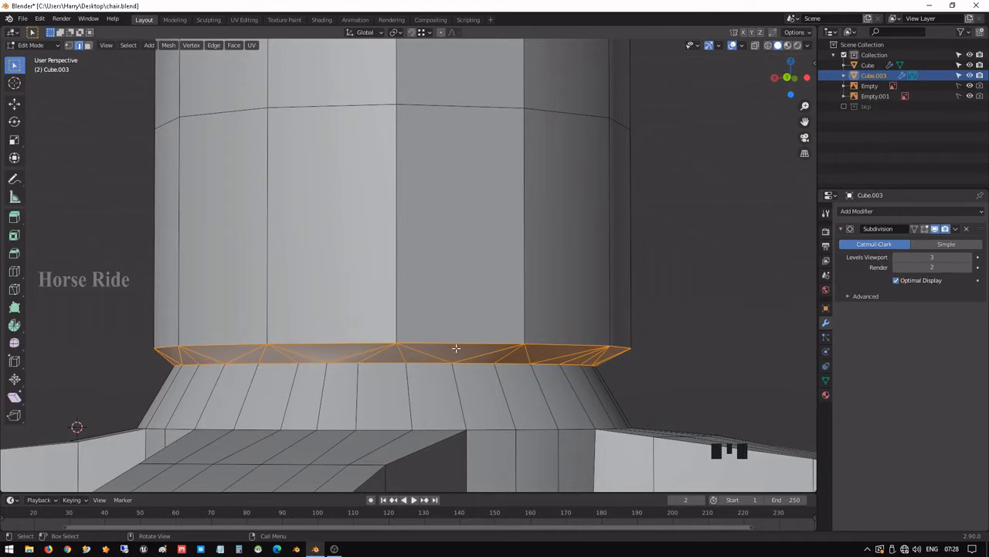
{"action": "middle_click_drag", "start_coordinate": [472, 317], "coordinate": [462, 262], "text": "shift"}
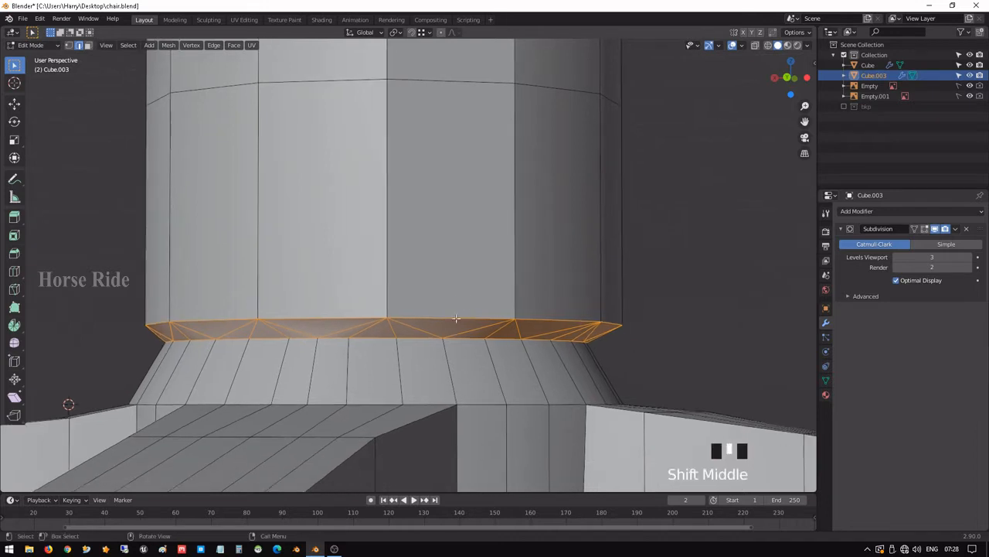
{"action": "scroll", "coordinate": [456, 324], "scroll_direction": "up", "scroll_amount": 2}
{"action": "middle_click_drag", "start_coordinate": [456, 325], "coordinate": [455, 290], "text": "shift"}
{"action": "scroll", "coordinate": [455, 290], "scroll_direction": "up", "scroll_amount": 2, "text": "shift"}
{"action": "scroll", "coordinate": [433, 262], "scroll_direction": "up", "scroll_amount": 1}
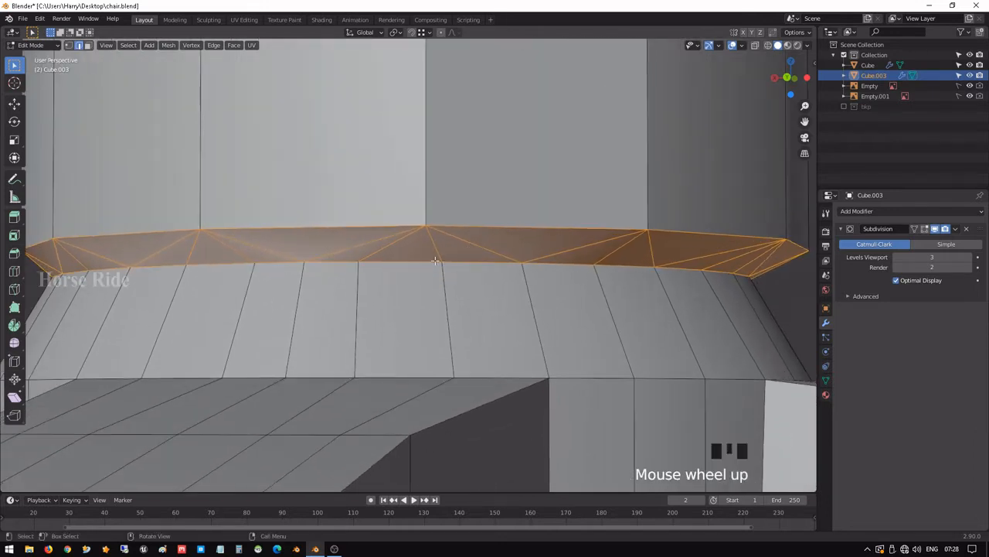
- Merge the two collar rim vertices beneath a column corner at their center, and view the joint in Object Mode
{"action": "left_click", "coordinate": [409, 262]}
{"action": "scroll", "coordinate": [408, 274], "scroll_direction": "down", "scroll_amount": 1}
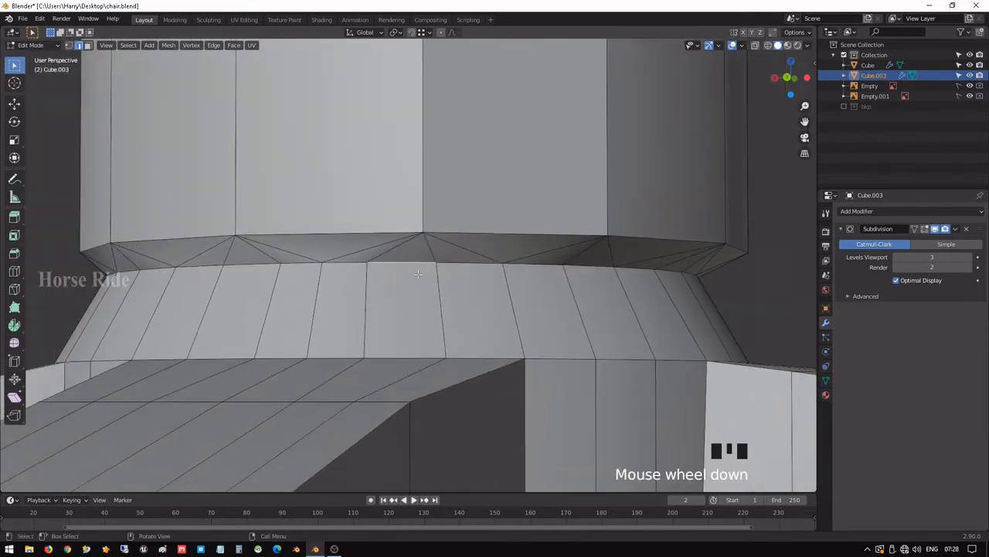
{"action": "middle_click_drag", "start_coordinate": [410, 274], "coordinate": [416, 272]}
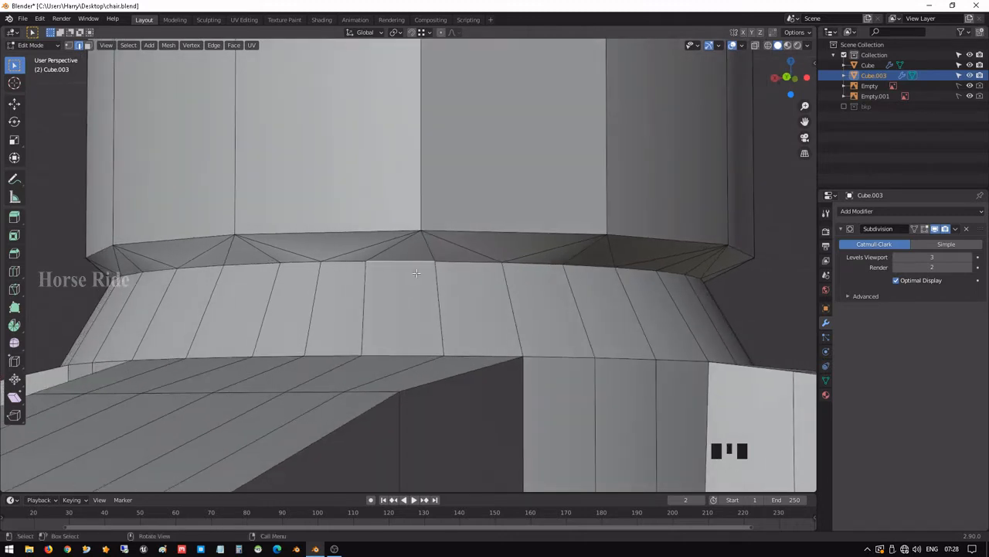
{"action": "key", "text": "1"}
{"action": "left_click", "coordinate": [367, 263]}
{"action": "left_click", "coordinate": [436, 264], "text": "shift"}
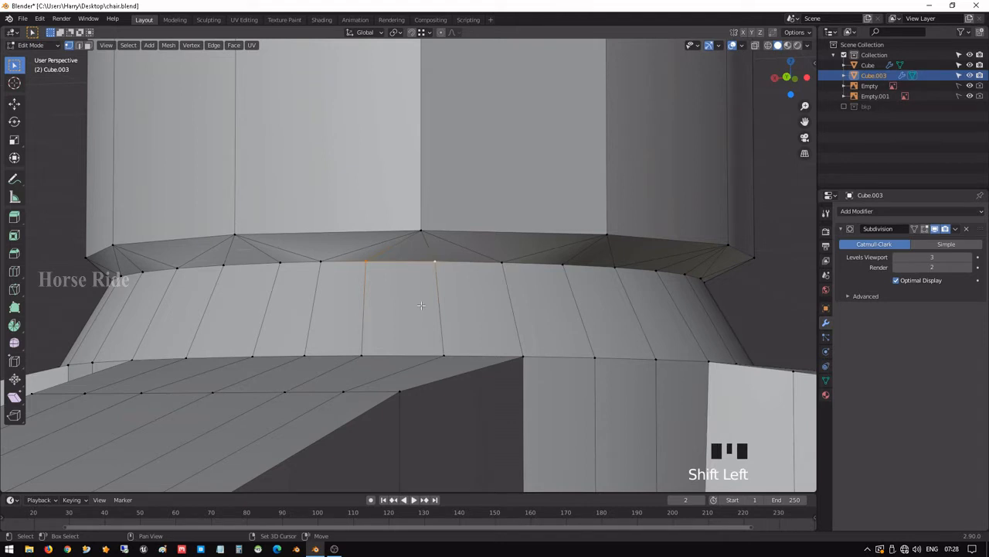
{"action": "key", "text": "m"}
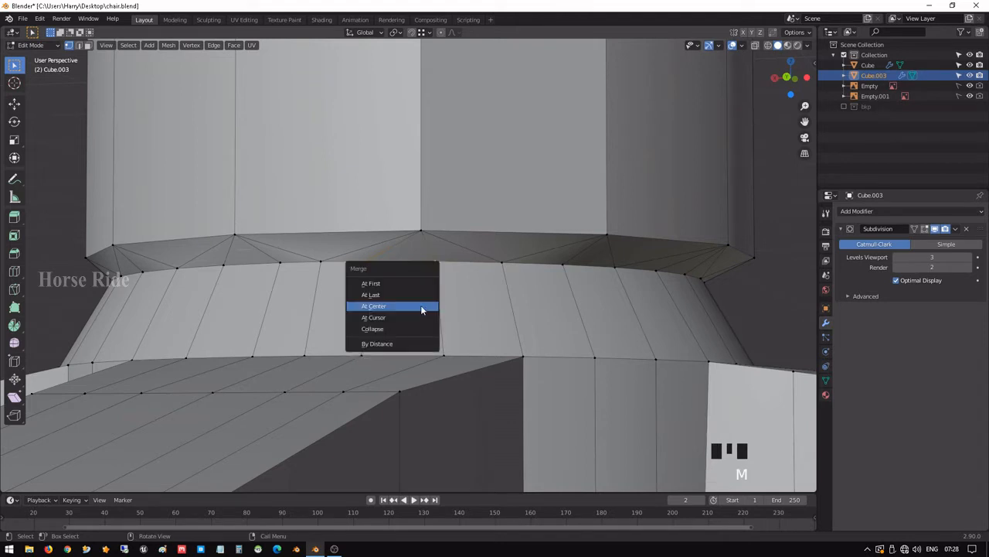
{"action": "left_click", "coordinate": [420, 305]}
{"action": "key", "text": "Tab"}
{"action": "middle_click_drag", "start_coordinate": [464, 286], "coordinate": [443, 280]}
{"action": "key", "text": "Tab"}
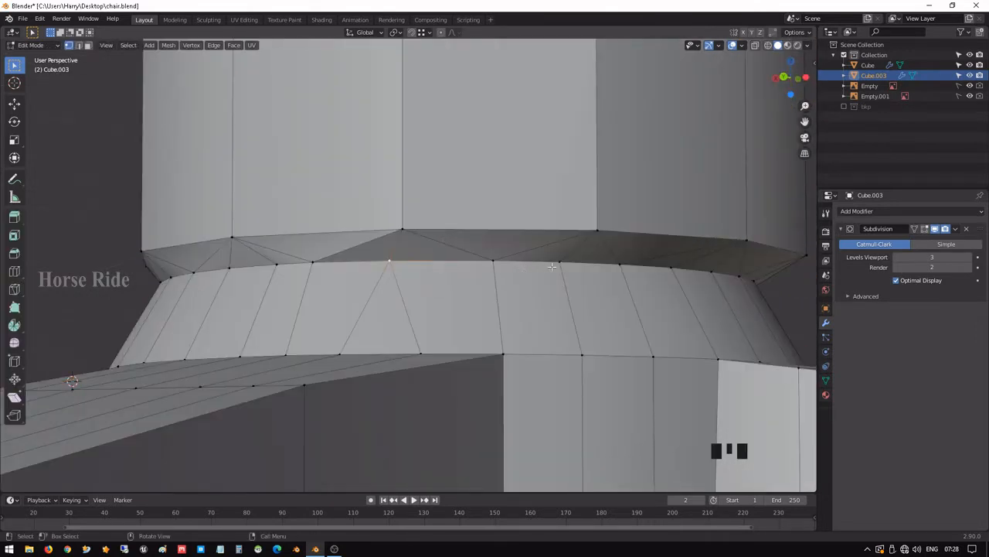
- Merge the next two pairs of adjacent vertices along the collar's upper rim at their centers
{"action": "mouse_move", "coordinate": [510, 277]}
{"action": "middle_mouse_down", "text": "shift"}
{"action": "mouse_move", "coordinate": [538, 280]}
{"action": "mouse_move", "coordinate": [528, 279]}
{"action": "middle_mouse_up", "text": "shift"}
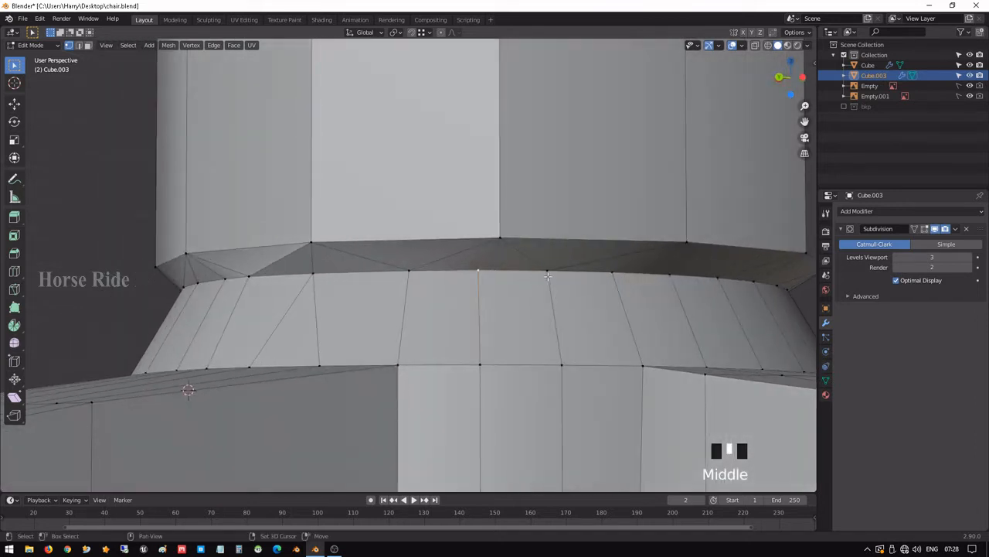
{"action": "left_click", "coordinate": [548, 273], "text": "shift"}
{"action": "key", "text": "m"}
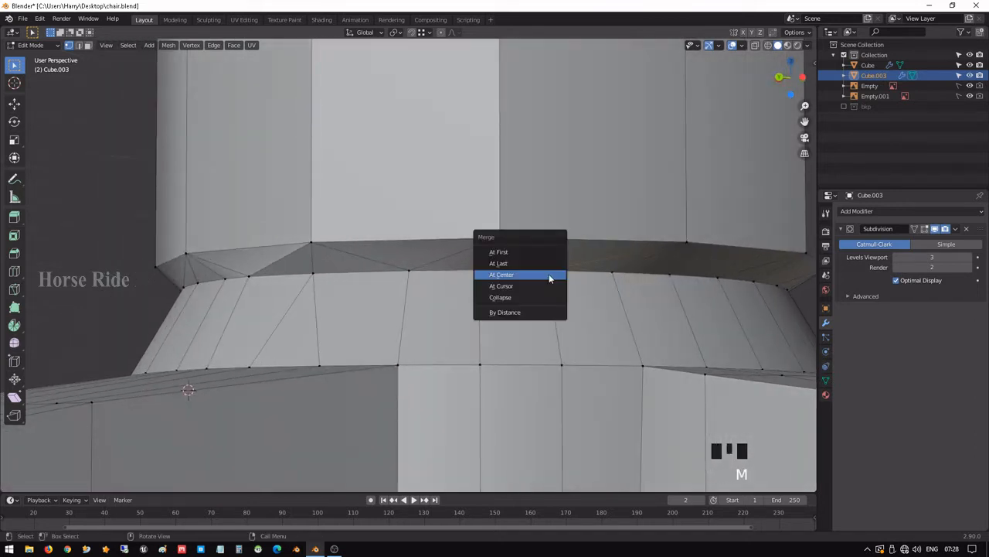
{"action": "left_click", "coordinate": [549, 274]}
{"action": "middle_click_drag", "start_coordinate": [549, 273], "coordinate": [528, 286]}
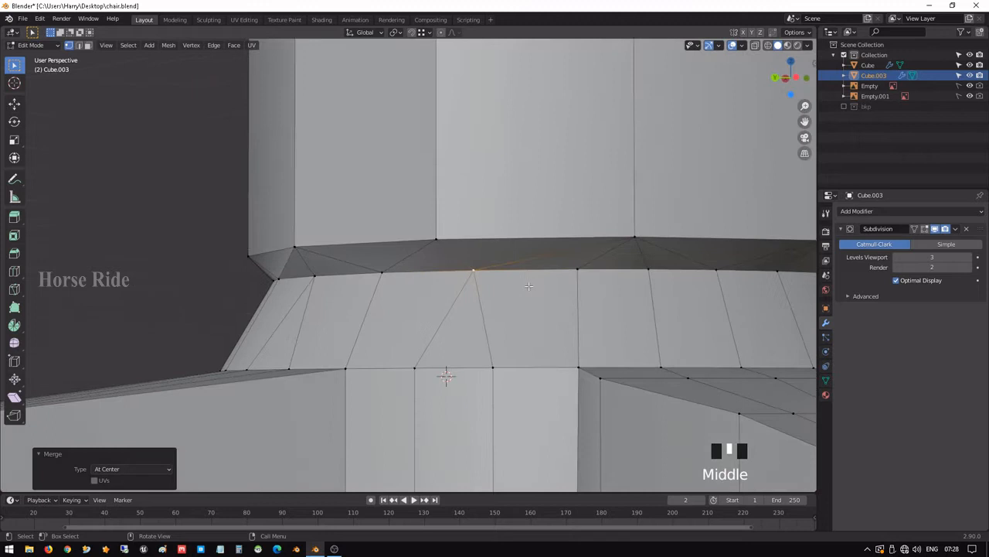
{"action": "left_click", "coordinate": [579, 276]}
{"action": "left_click", "coordinate": [653, 273], "text": "shift"}
{"action": "right_click", "coordinate": [653, 273], "text": "shift"}
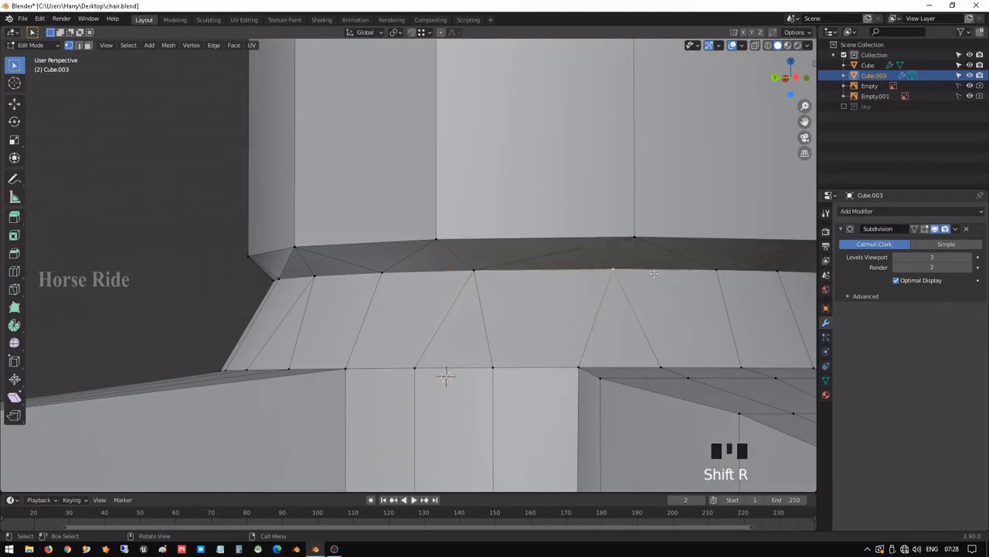
- Repeat the center merge on the pair of rim vertices above the next leg, one beneath the column's corner
{"action": "middle_click_drag", "start_coordinate": [654, 273], "coordinate": [487, 292], "text": "shift"}
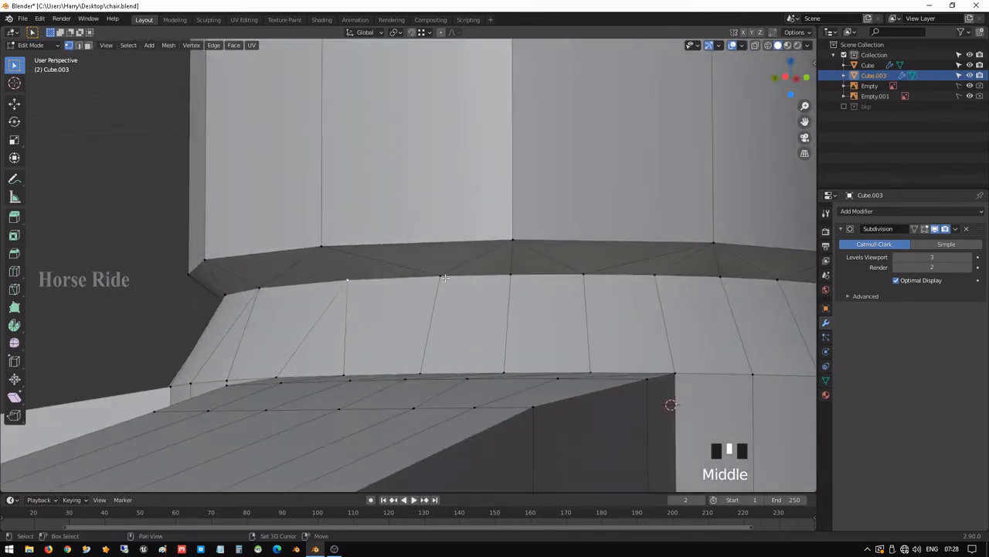
{"action": "left_click", "coordinate": [487, 291], "text": "shift"}
{"action": "left_click", "coordinate": [479, 289], "text": "shift"}
{"action": "left_click", "coordinate": [479, 289]}
{"action": "left_click", "coordinate": [512, 280], "text": "shift"}
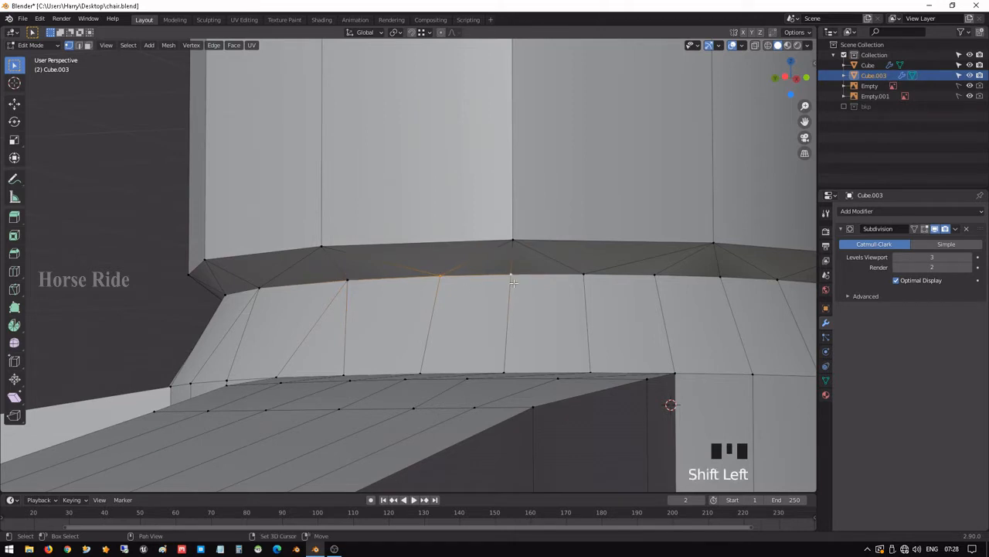
{"action": "right_click", "coordinate": [513, 282], "text": "shift"}
- Repeat the center merge on two neighbouring rim vertex pairs above the hub wall between two legs
{"action": "middle_click_drag", "start_coordinate": [513, 283], "coordinate": [508, 301]}
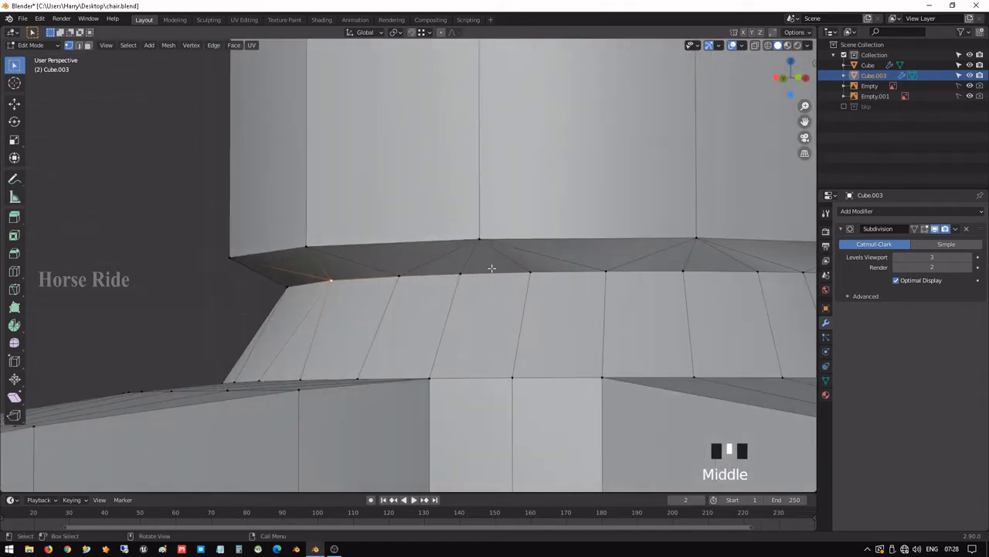
{"action": "left_click", "coordinate": [423, 273]}
{"action": "left_click", "coordinate": [473, 300], "text": "shift"}
{"action": "left_click", "coordinate": [468, 284], "text": "shift"}
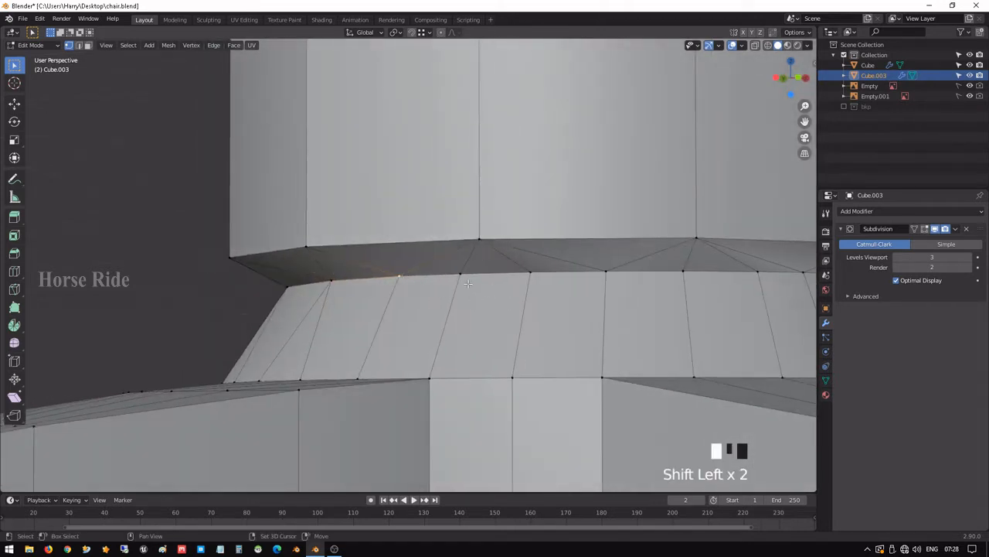
{"action": "key", "text": "shift+r"}
{"action": "left_click", "coordinate": [527, 274]}
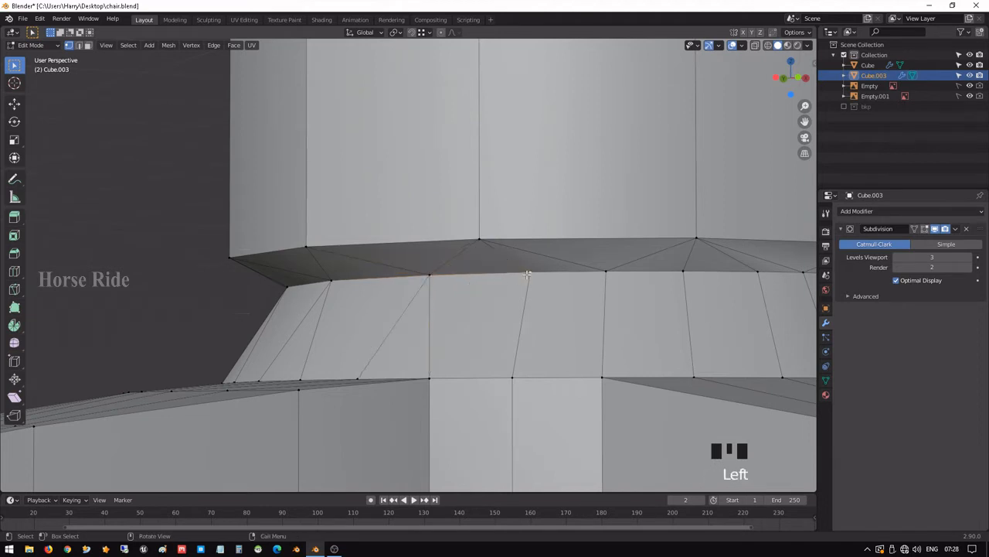
{"action": "left_click", "coordinate": [606, 271], "text": "shift"}
{"action": "key", "text": "shift+r"}
- Continue around the collar's upper rim, merging further adjacent vertex pairs at their centers
{"action": "middle_click_drag", "start_coordinate": [640, 284], "coordinate": [456, 332], "text": "shift"}
{"action": "scroll", "coordinate": [594, 288], "scroll_direction": "down", "scroll_amount": 2}
{"action": "left_click", "coordinate": [402, 274]}
{"action": "key", "text": "shift+r"}
{"action": "left_click", "coordinate": [368, 291]}
{"action": "left_click", "coordinate": [410, 292], "text": "shift"}
{"action": "key", "text": "shift+r"}
{"action": "left_click", "coordinate": [424, 329], "text": "shift"}
{"action": "left_click", "coordinate": [430, 327], "text": "shift"}
{"action": "key", "text": "shift+r"}
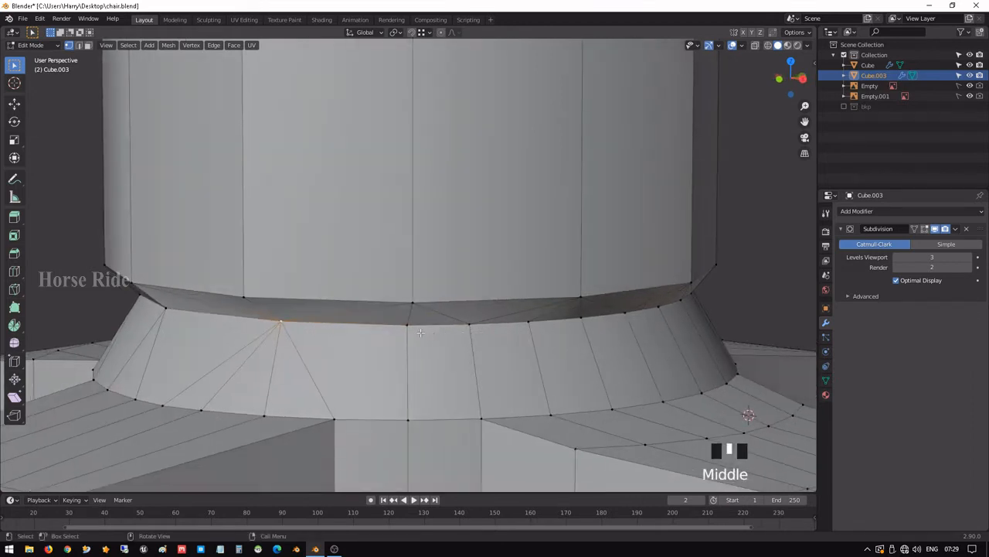
- Merge two more groups of adjacent vertices along the collar's upper rim by repeating the center merge on each
{"action": "left_click", "coordinate": [407, 324]}
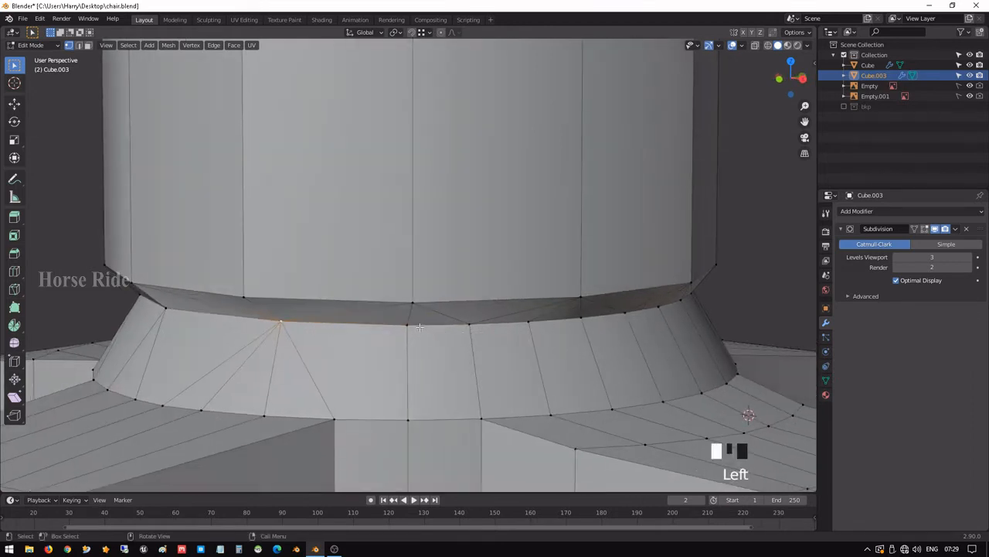
{"action": "left_click", "coordinate": [468, 323], "text": "shift"}
{"action": "left_click", "coordinate": [528, 321], "text": "shift"}
{"action": "key", "text": "shift+r"}
{"action": "middle_click_drag", "start_coordinate": [524, 330], "coordinate": [486, 342]}
{"action": "left_click", "coordinate": [429, 325]}
{"action": "left_click", "coordinate": [489, 324], "text": "shift"}
{"action": "key", "text": "shift+r"}
- Try the center merge on the following run of collar rim vertices together with the previously merged vertex, and undo it
{"action": "left_click", "coordinate": [371, 325]}
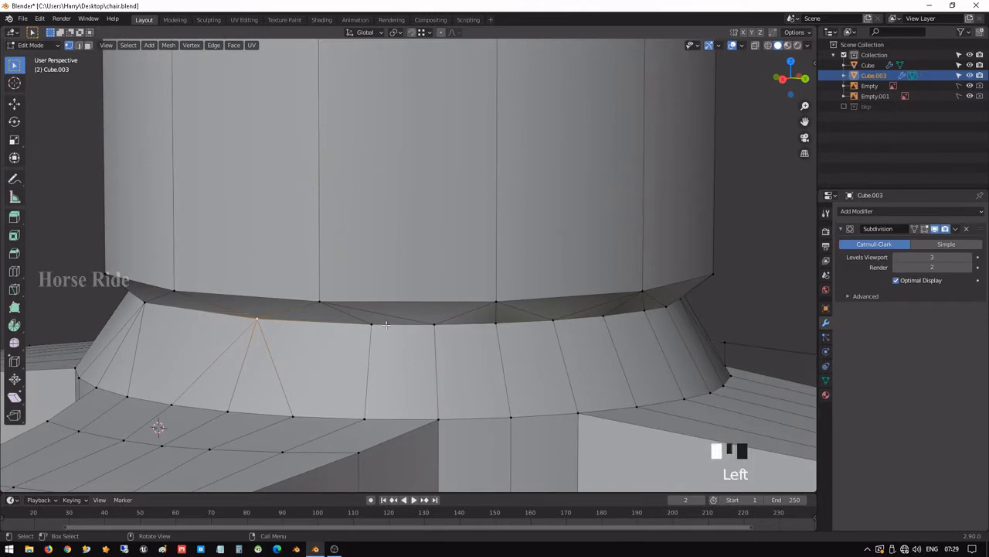
{"action": "left_click", "coordinate": [434, 324], "text": "shift"}
{"action": "left_click", "coordinate": [496, 322], "text": "shift"}
{"action": "middle_click_drag", "start_coordinate": [486, 329], "coordinate": [462, 322]}
{"action": "left_click", "coordinate": [373, 312], "text": "shift"}
{"action": "left_click", "coordinate": [431, 314], "text": "shift"}
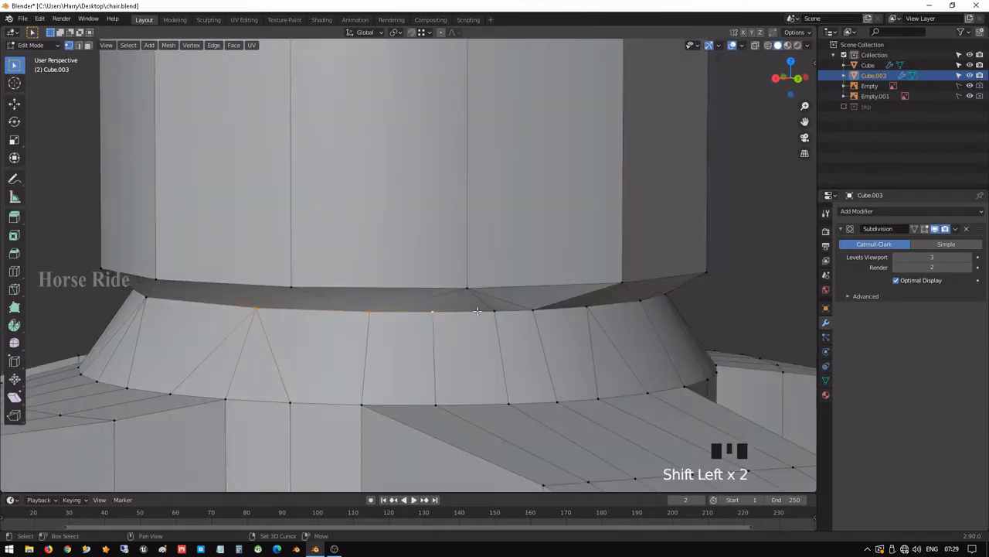
{"action": "key", "text": "shift+r"}
{"action": "middle_click_drag", "start_coordinate": [497, 305], "coordinate": [328, 336]}
{"action": "key", "text": "ctrl+z"}
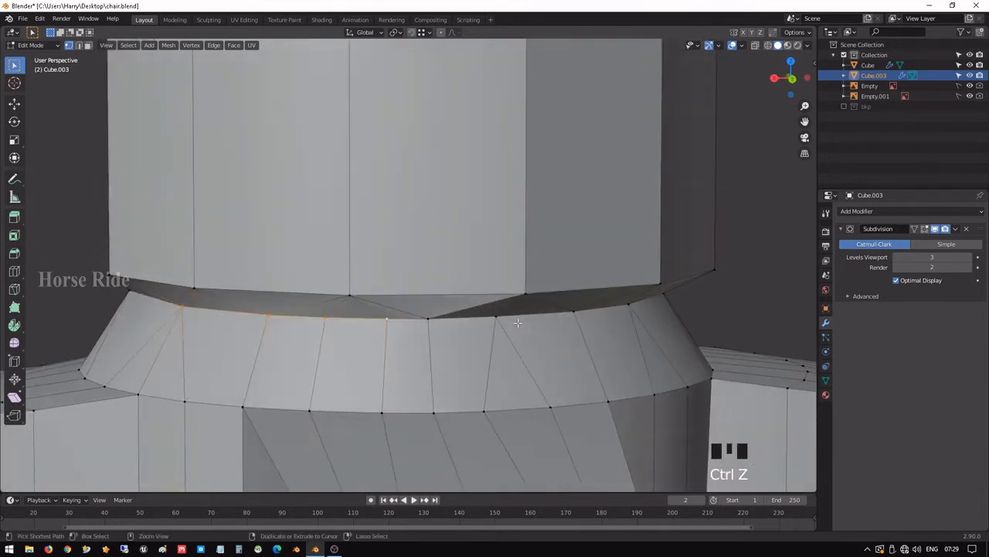
- Merge three adjacent collar rim vertices at their center and repeat the merge on the next neighbouring vertices
{"action": "left_click", "coordinate": [327, 319]}
{"action": "left_click", "coordinate": [278, 319]}
{"action": "left_click", "coordinate": [335, 324], "text": "shift"}
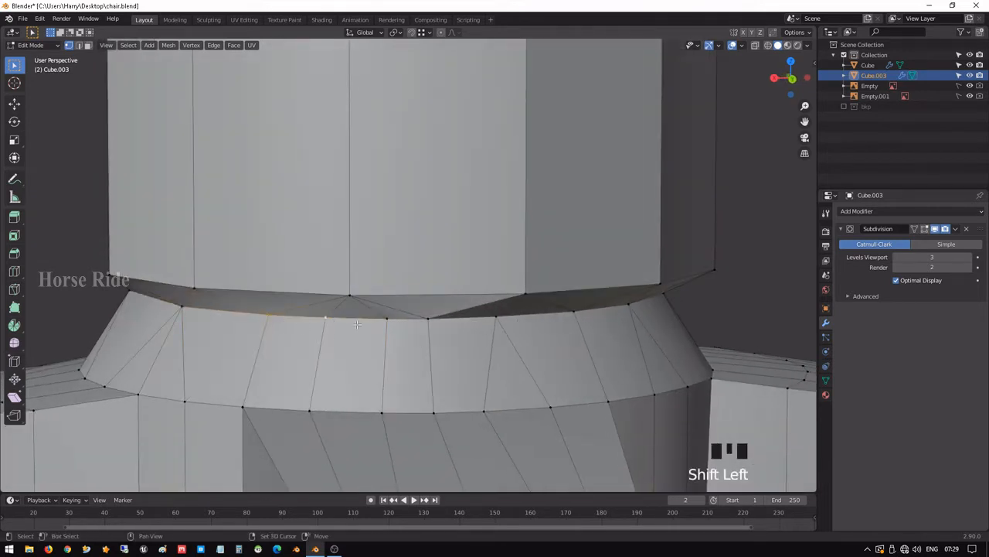
{"action": "left_click", "coordinate": [386, 322], "text": "shift"}
{"action": "key", "text": "shift+r"}
{"action": "key", "text": "m"}
{"action": "left_click", "coordinate": [388, 327]}
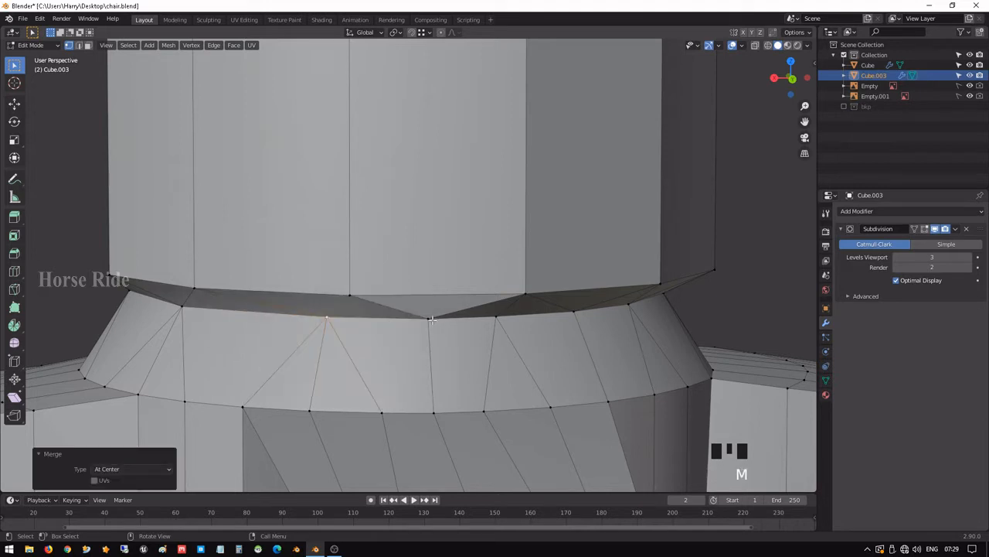
{"action": "middle_click_drag", "start_coordinate": [432, 318], "coordinate": [425, 331]}
{"action": "left_click", "coordinate": [374, 311], "text": "shift"}
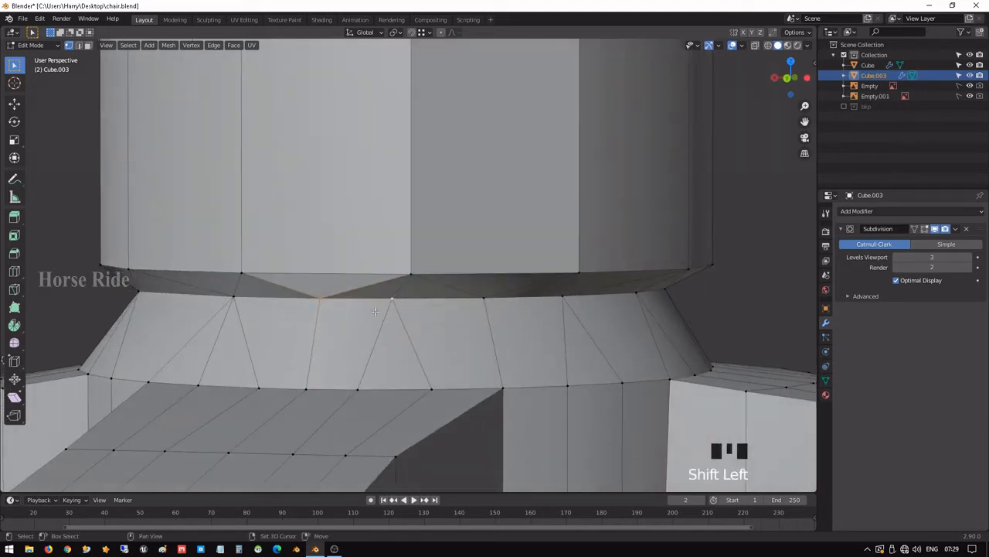
{"action": "key", "text": "shift+r"}
- Leave Edit Mode and examine the smoothed joint between the collar and the column from several sides
{"action": "scroll", "coordinate": [433, 317], "scroll_direction": "down", "scroll_amount": 2}
{"action": "key", "text": "Tab"}
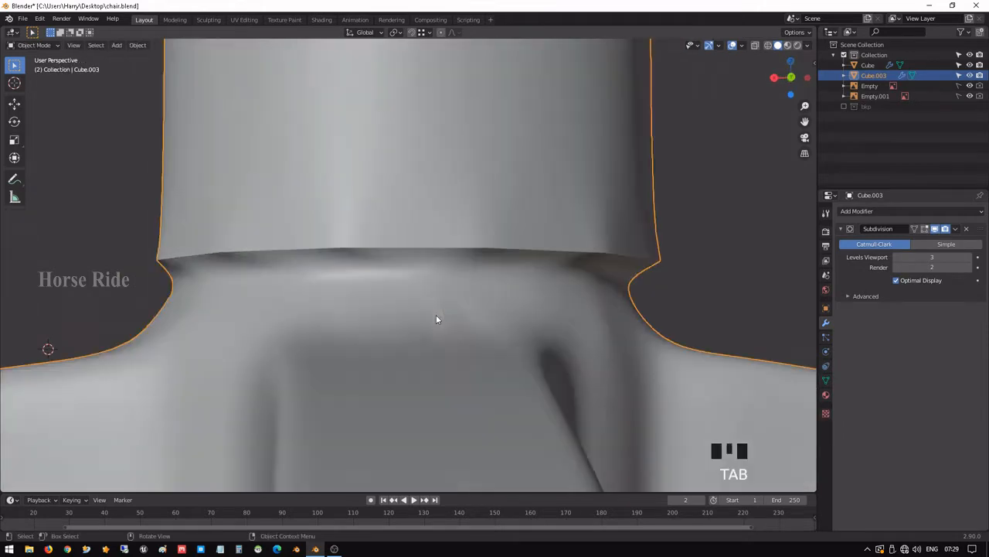
{"action": "scroll", "coordinate": [436, 319], "scroll_direction": "down", "scroll_amount": 6}
{"action": "middle_click_drag", "start_coordinate": [442, 268], "coordinate": [382, 296]}
{"action": "scroll", "coordinate": [563, 283], "scroll_direction": "up", "scroll_amount": 4}
{"action": "scroll", "coordinate": [424, 310], "scroll_direction": "up", "scroll_amount": 2}
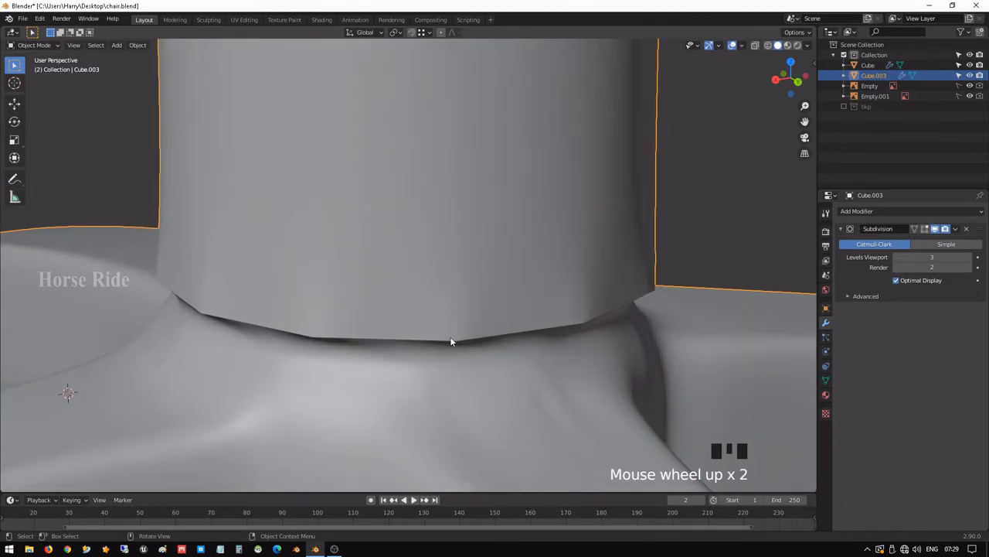
{"action": "middle_click_drag", "start_coordinate": [452, 338], "coordinate": [375, 308]}
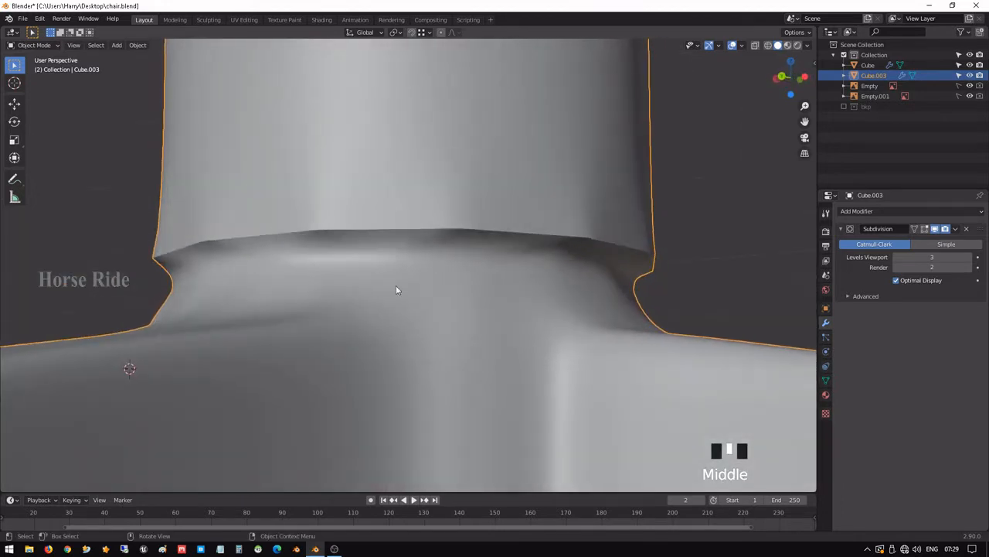
- Add an edge loop around the lower column section, slide it down to the section's bottom edge, and check the smoothed shape
{"action": "key", "text": "Tab"}
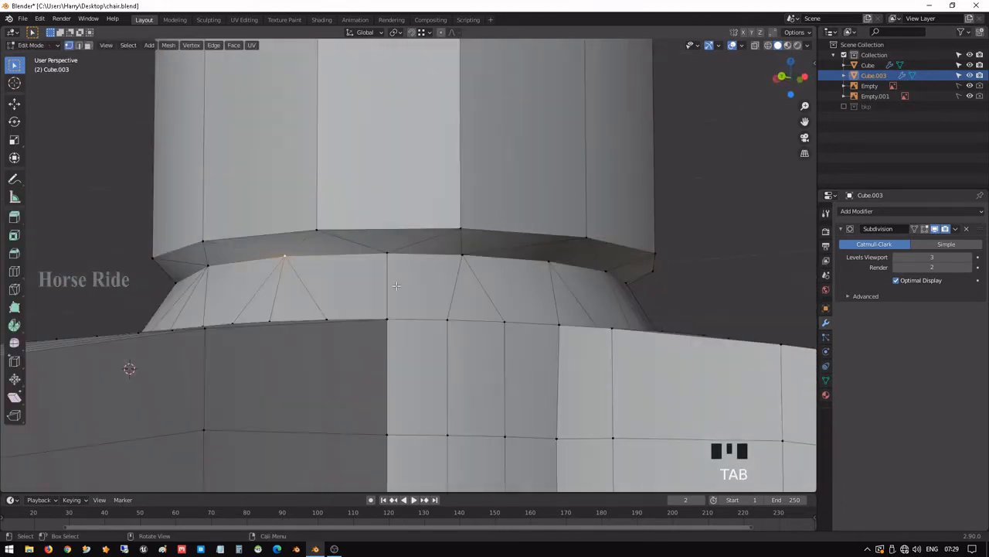
{"action": "key", "text": "ctrl+r"}
{"action": "left_click", "coordinate": [350, 176]}
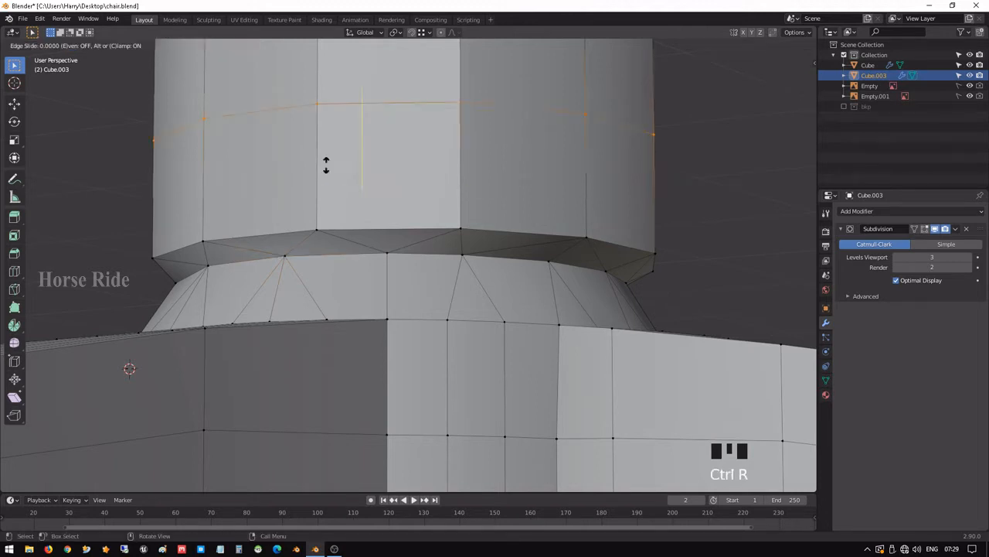
{"action": "left_click", "coordinate": [347, 286]}
{"action": "key", "text": "Tab"}
{"action": "middle_click_drag", "start_coordinate": [348, 290], "coordinate": [263, 224]}
{"action": "key", "text": "Tab"}
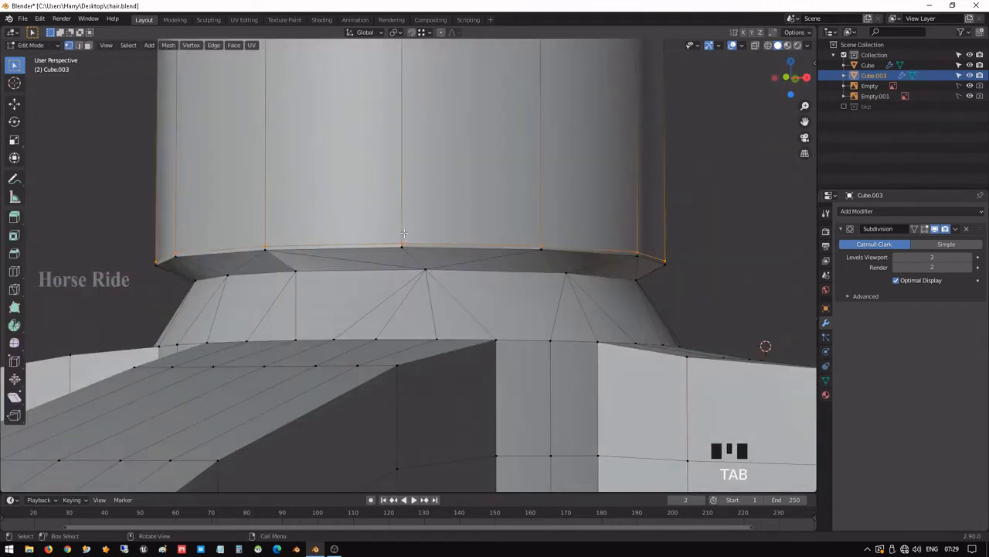
{"action": "key", "text": "ctrl+r"}
{"action": "middle_click_drag", "start_coordinate": [458, 268], "coordinate": [531, 286]}
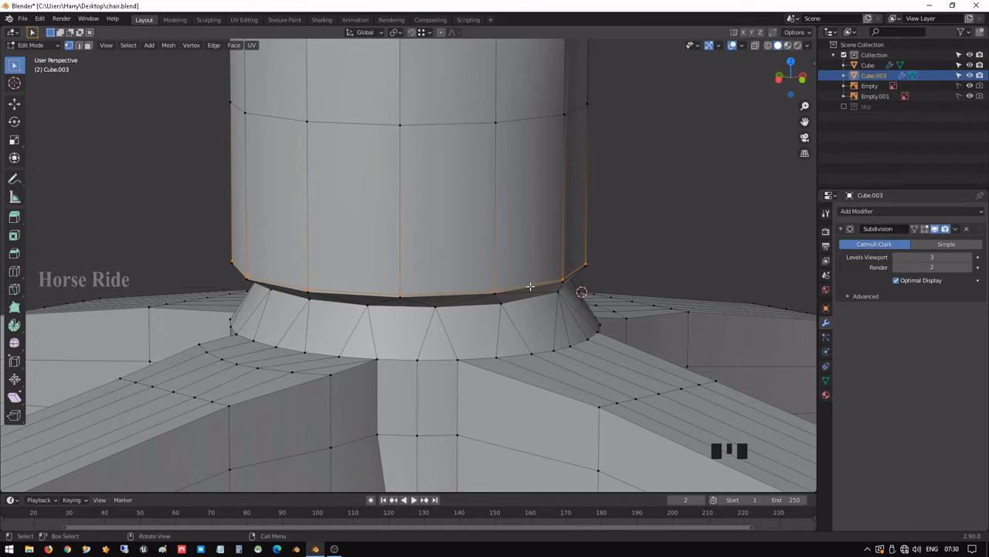
- Examine the column and the base legs around the hub joint from below and from the side
{"action": "middle_click_drag", "start_coordinate": [518, 319], "coordinate": [395, 169]}
{"action": "scroll", "coordinate": [433, 266], "scroll_direction": "down", "scroll_amount": 7}
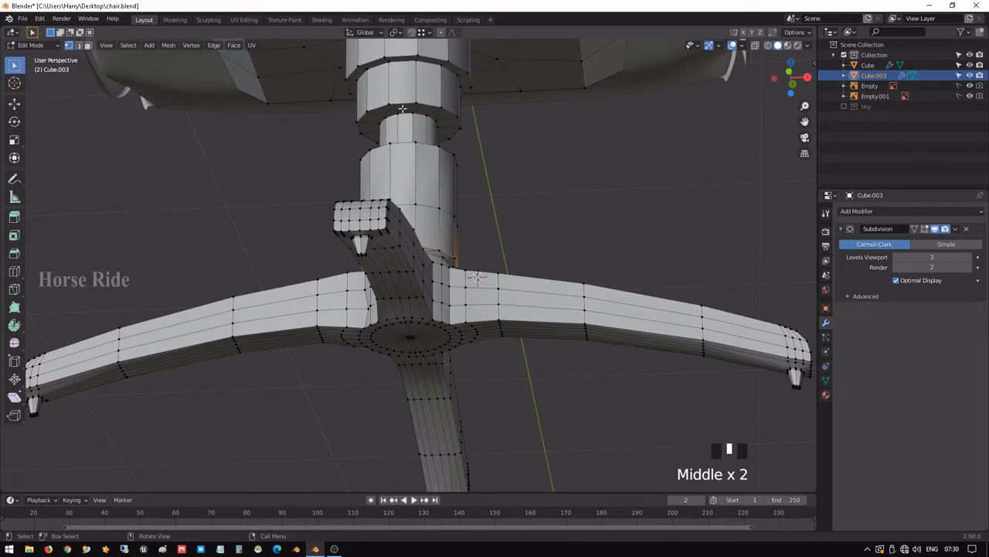
{"action": "scroll", "coordinate": [403, 109], "scroll_direction": "down", "scroll_amount": 2}
{"action": "middle_click_drag", "start_coordinate": [403, 108], "coordinate": [411, 240]}
{"action": "scroll", "coordinate": [415, 289], "scroll_direction": "up", "scroll_amount": 2}
{"action": "scroll", "coordinate": [415, 288], "scroll_direction": "up", "scroll_amount": 6}
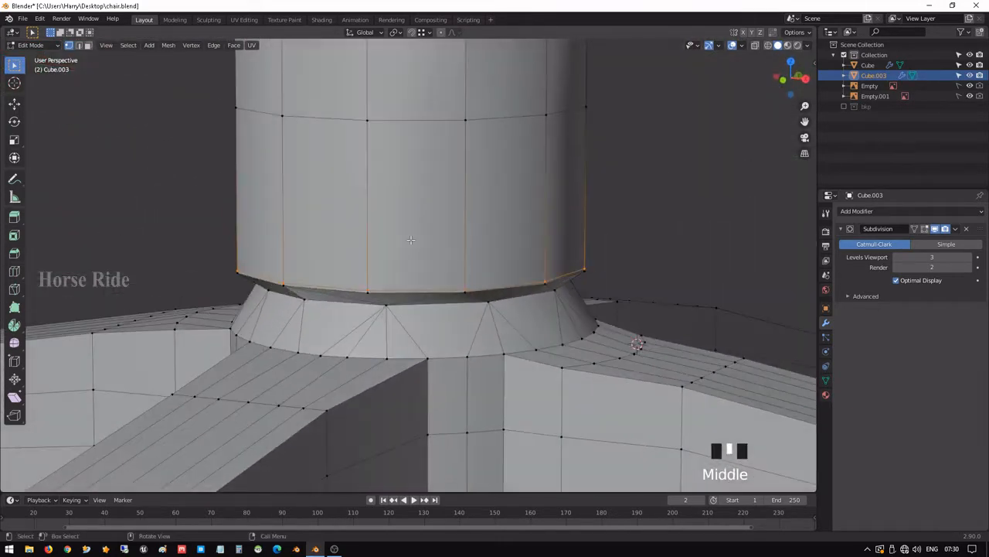
- Undo the column loop cut and all center merges along the collar's rim, back to the freshly bridged edge loops
{"action": "key", "text": "ctrl"}
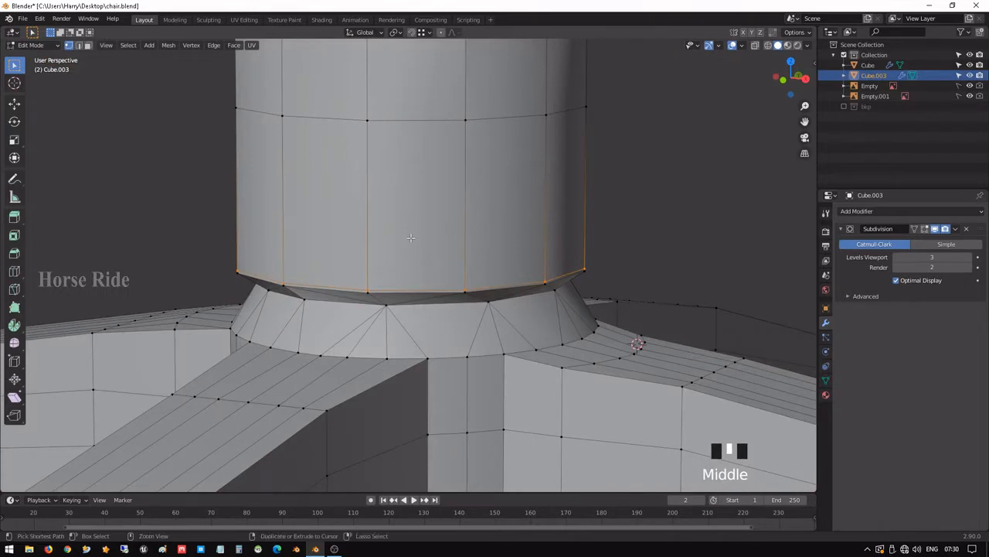
{"action": "key", "text": "ctrl+z"}
{"action": "key", "text": "ctrl+z"}
{"action": "key", "text": "ctrl+z"}
{"action": "key", "text": "ctrl+z"}
{"action": "key", "text": "ctrl+z"}
{"action": "key", "text": "ctrl+z"}
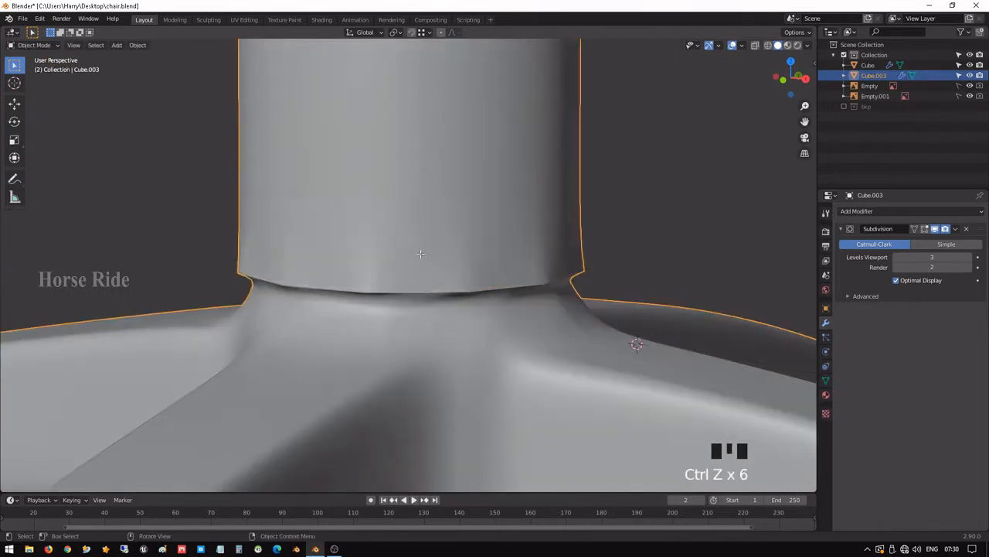
{"action": "key", "text": "ctrl+z"}
{"action": "key", "text": "ctrl+z"}
{"action": "key", "text": "ctrl+z"}
{"action": "key", "text": "ctrl+z"}
{"action": "key", "text": "ctrl+z"}
{"action": "key", "text": "ctrl+z"}
{"action": "key", "text": "ctrl+z"}
{"action": "key", "text": "ctrl+z"}
{"action": "key", "text": "ctrl+z"}
{"action": "key", "text": "ctrl+z"}
{"action": "key", "text": "ctrl+z"}
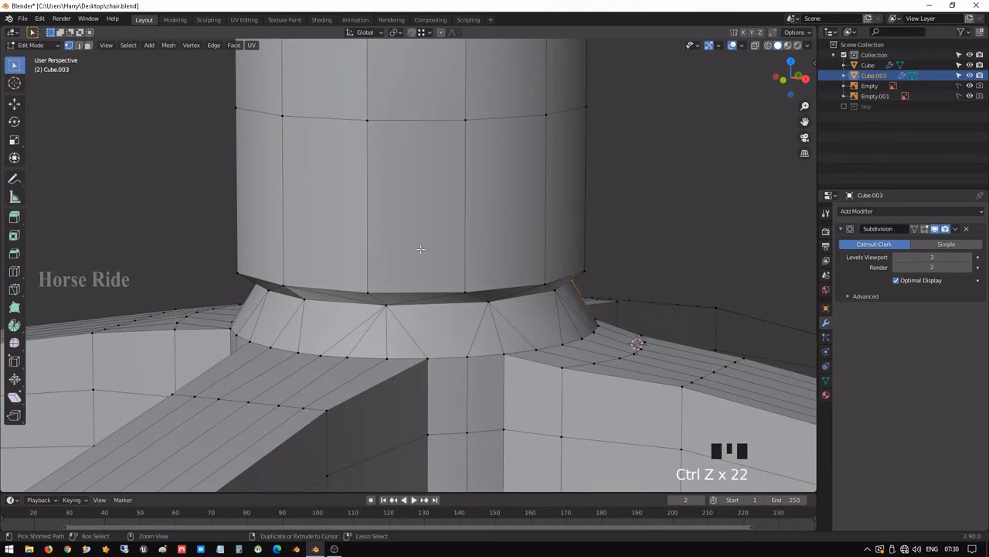
{"action": "key", "text": "ctrl+z"}
{"action": "key", "text": "ctrl+z"}
{"action": "key", "text": "ctrl+z"}
{"action": "key", "text": "ctrl+z"}
{"action": "key", "text": "ctrl+z"}
{"action": "key", "text": "ctrl+z"}
{"action": "key", "text": "ctrl+z"}
{"action": "key", "text": "ctrl+z"}
{"action": "key", "text": "ctrl+z"}
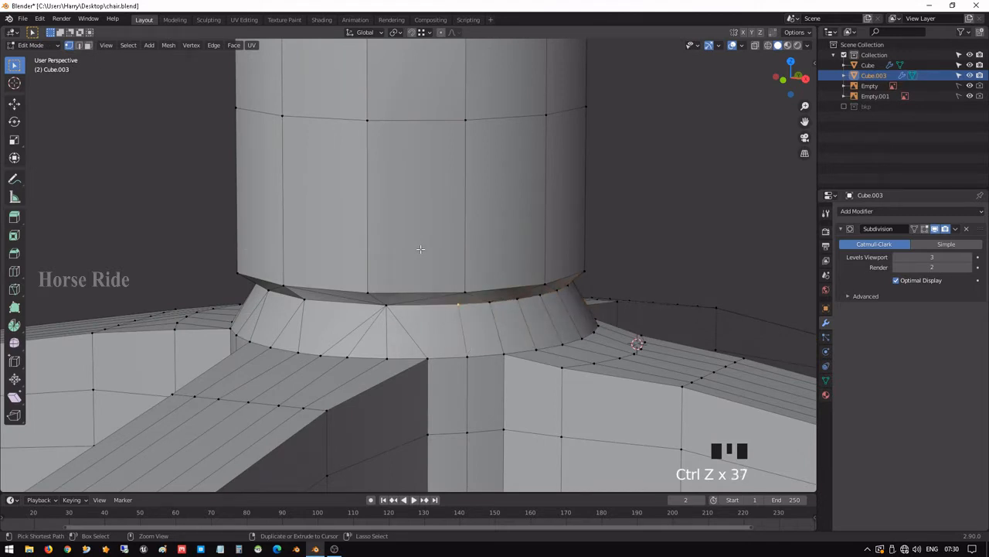
{"action": "key", "text": "ctrl+z"}
{"action": "key", "text": "ctrl+z"}
{"action": "key", "text": "ctrl+z"}
{"action": "key", "text": "ctrl+z"}
{"action": "key", "text": "ctrl+z"}
{"action": "key", "text": "ctrl+z"}
{"action": "key", "text": "ctrl+z"}
{"action": "key", "text": "ctrl+z"}
{"action": "key", "text": "ctrl+z"}
{"action": "key", "text": "ctrl+z"}
{"action": "key", "text": "ctrl+z"}
{"action": "key", "text": "ctrl+z"}
{"action": "key", "text": "ctrl+z"}
{"action": "key", "text": "ctrl+z"}
{"action": "key", "text": "ctrl+z"}
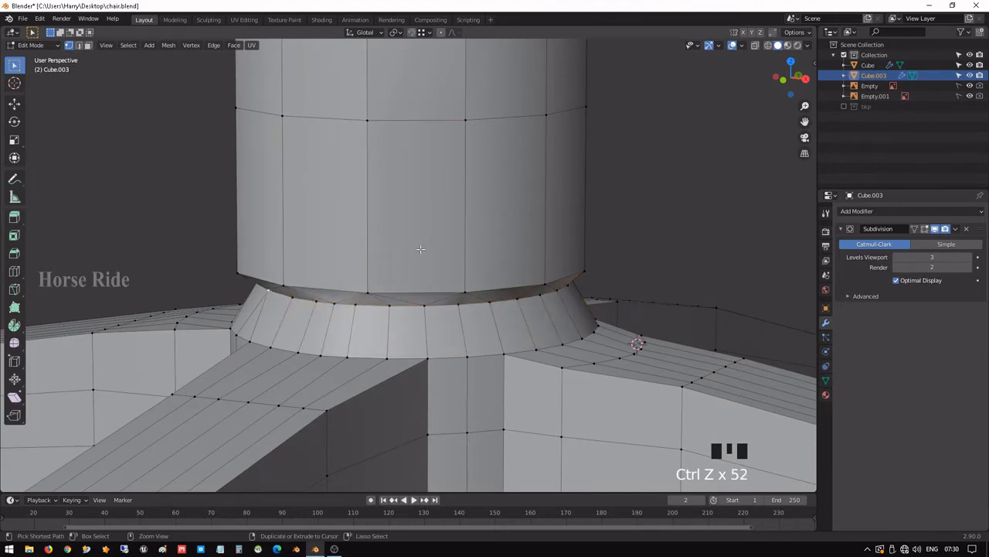
{"action": "key", "text": "ctrl+z"}
{"action": "key", "text": "ctrl+z"}
{"action": "key", "text": "ctrl+z"}
{"action": "key", "text": "ctrl+z"}
{"action": "key", "text": "ctrl+z"}
{"action": "key", "text": "ctrl+z"}
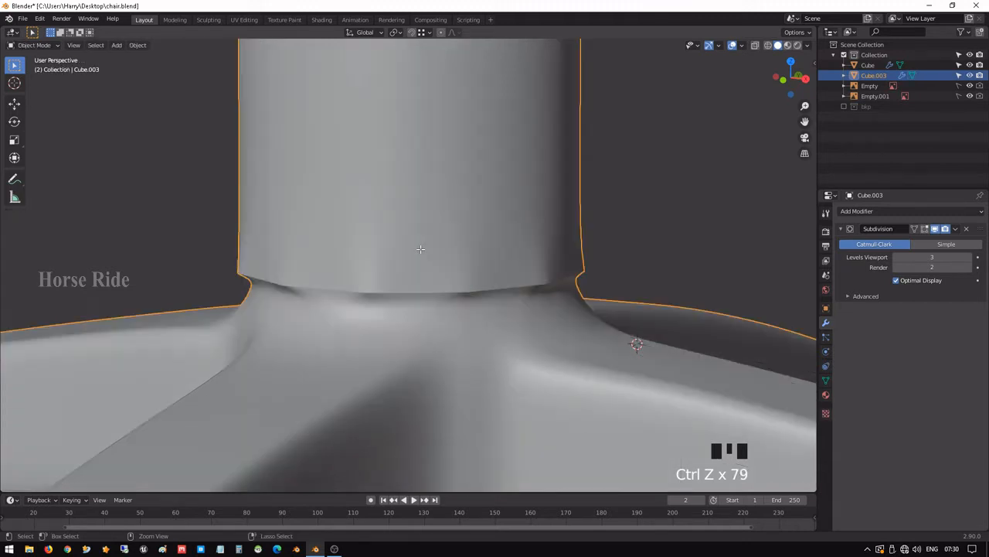
{"action": "key", "text": "ctrl+z"}
{"action": "key", "text": "ctrl+z"}
{"action": "key", "text": "ctrl+z"}
{"action": "key", "text": "ctrl+z"}
{"action": "key", "text": "ctrl+z"}
{"action": "key", "text": "ctrl+z"}
{"action": "key", "text": "ctrl+z"}
{"action": "key", "text": "ctrl+z"}
{"action": "key", "text": "ctrl+z"}
{"action": "key", "text": "ctrl+z"}
- Enter Edit Mode on the base and turn off the Subdivision modifier's display in Edit Mode
{"action": "scroll", "coordinate": [468, 165], "scroll_direction": "down", "scroll_amount": 6}
{"action": "scroll", "coordinate": [424, 207], "scroll_direction": "up", "scroll_amount": 2}
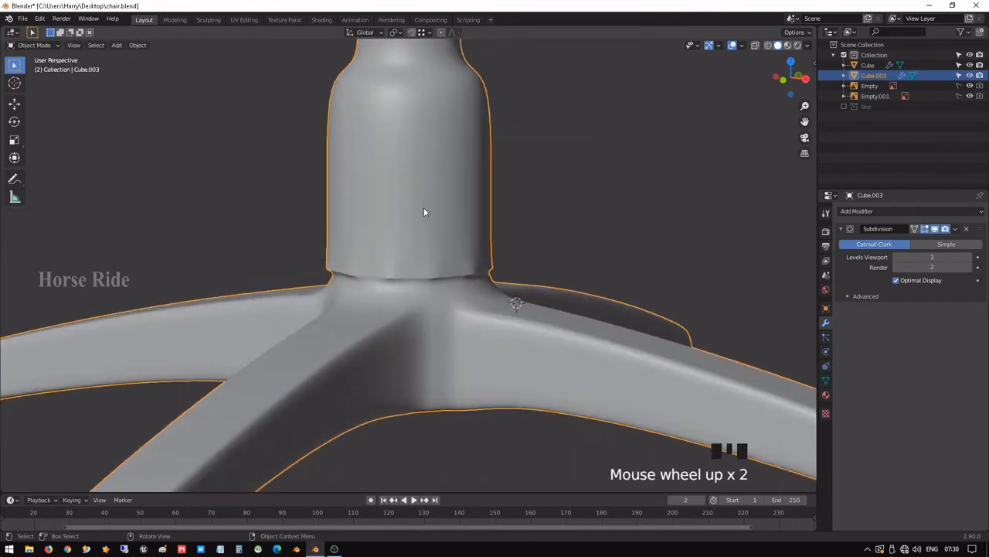
{"action": "key", "text": "Tab"}
{"action": "scroll", "coordinate": [424, 207], "scroll_direction": "up", "scroll_amount": 3}
{"action": "key", "text": "KP_1"}
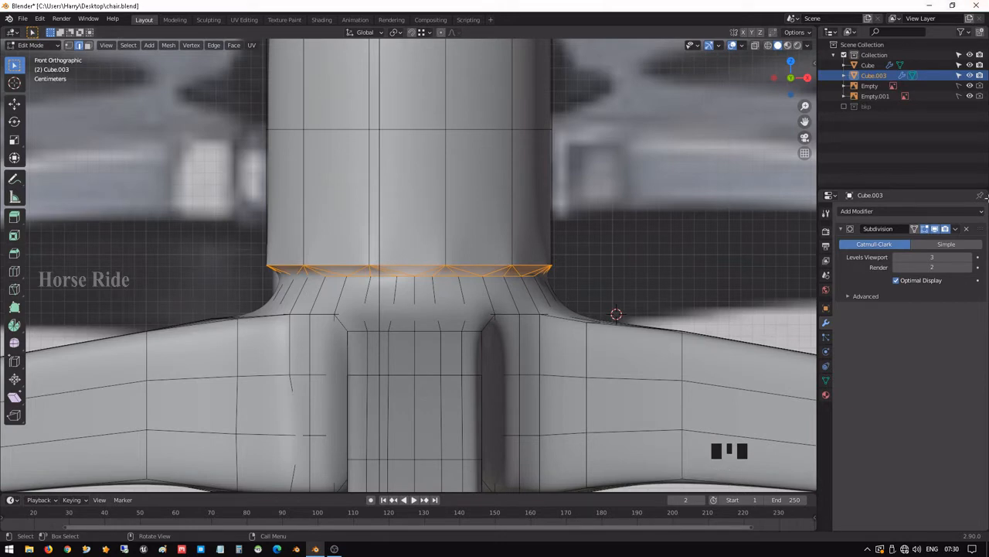
{"action": "left_click", "coordinate": [926, 228]}
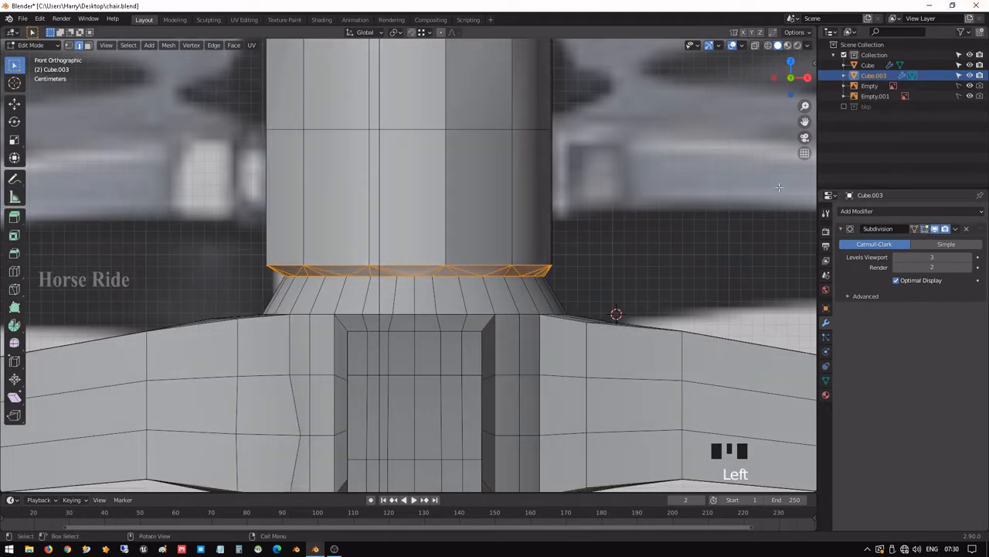
{"action": "scroll", "coordinate": [515, 255], "scroll_direction": "down", "scroll_amount": 3}
{"action": "mouse_move", "coordinate": [463, 230]}
{"action": "middle_mouse_down"}
{"action": "mouse_move", "coordinate": [433, 220]}
{"action": "mouse_move", "coordinate": [452, 214]}
{"action": "middle_mouse_up"}
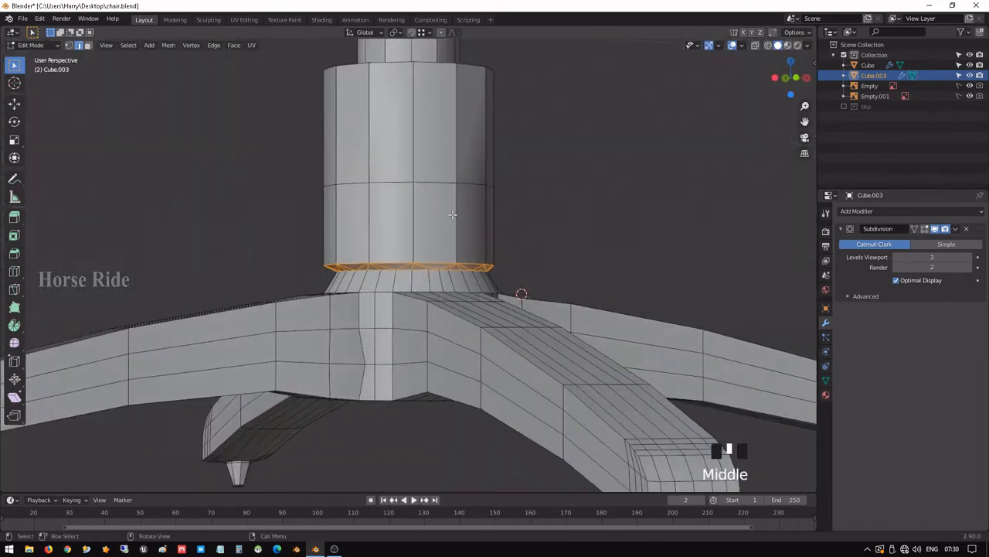
- Select all vertices of the column, seat mount and collar rim above the hub in front wireframe view and delete them
{"action": "key", "text": "1"}
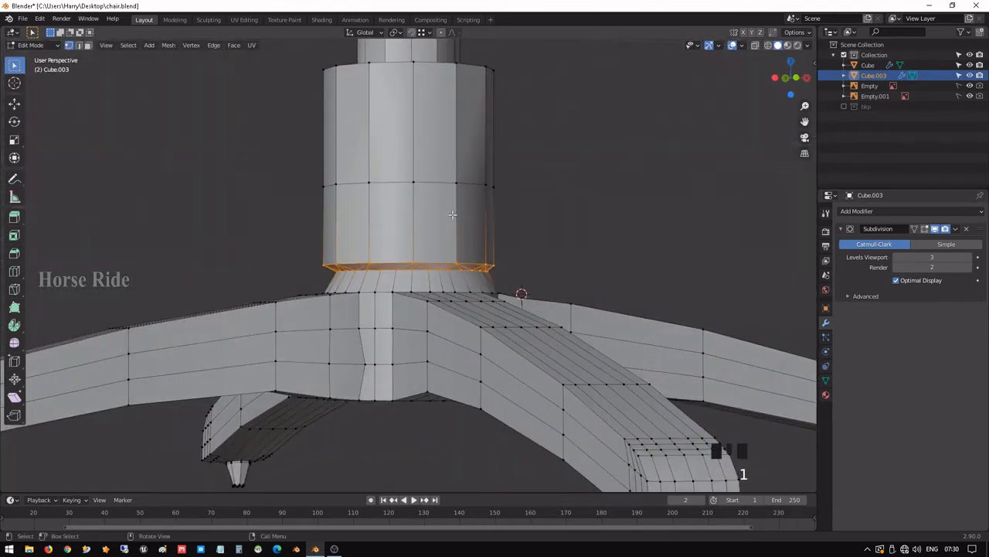
{"action": "key", "text": "KP_1"}
{"action": "scroll", "coordinate": [452, 214], "scroll_direction": "down", "scroll_amount": 3}
{"action": "key", "text": "shift+z"}
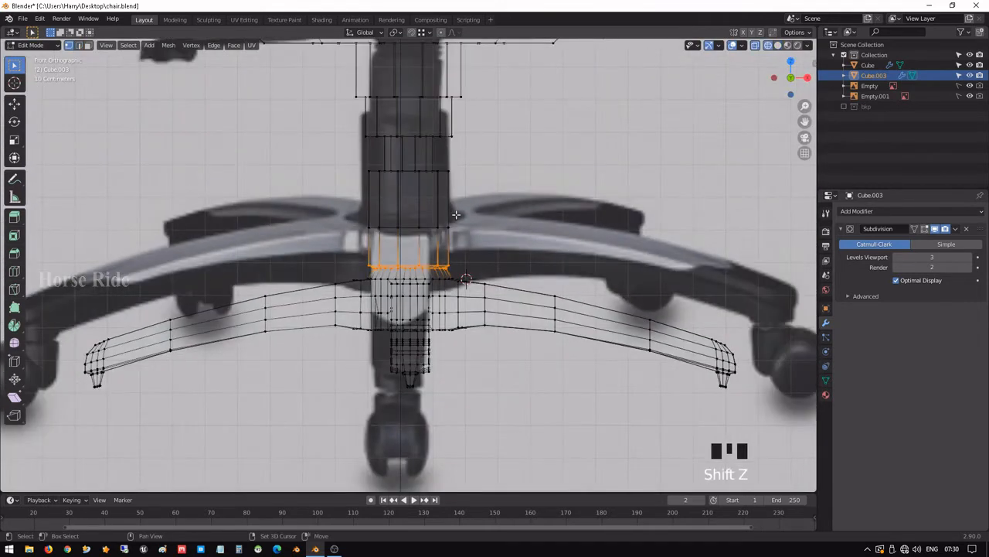
{"action": "scroll", "coordinate": [452, 214], "scroll_direction": "down", "scroll_amount": 3}
{"action": "middle_click_drag", "start_coordinate": [447, 223], "coordinate": [441, 229], "text": "shift"}
{"action": "left_click_drag", "start_coordinate": [213, 104], "coordinate": [704, 342]}
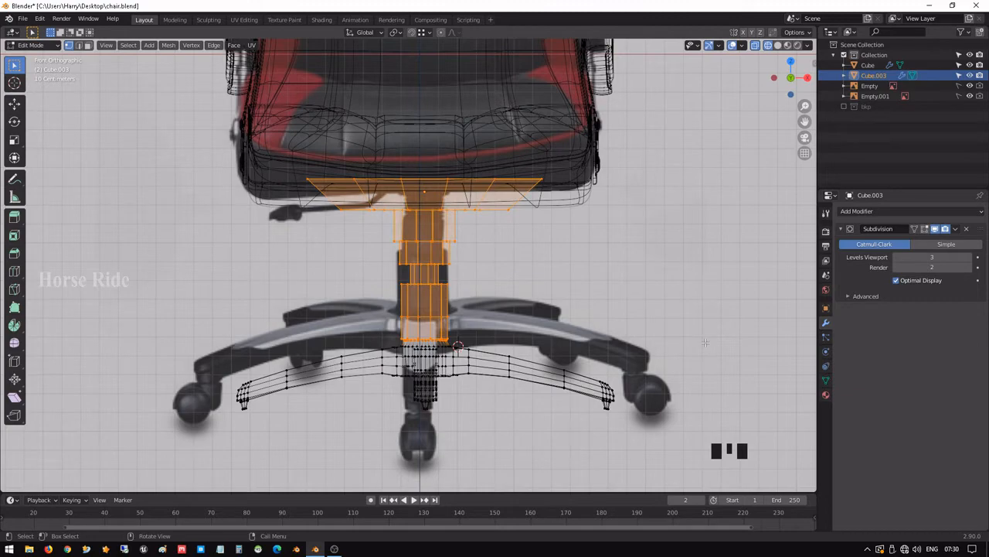
{"action": "key", "text": "x"}
{"action": "left_click", "coordinate": [664, 272]}
- Extrude the open edge loop on top of the hub inward, scaling it to about 0.931
{"action": "scroll", "coordinate": [603, 265], "scroll_direction": "up", "scroll_amount": 4}
{"action": "middle_click_drag", "start_coordinate": [577, 259], "coordinate": [504, 0], "text": "shift"}
{"action": "scroll", "coordinate": [487, 537], "scroll_direction": "up", "scroll_amount": 1}
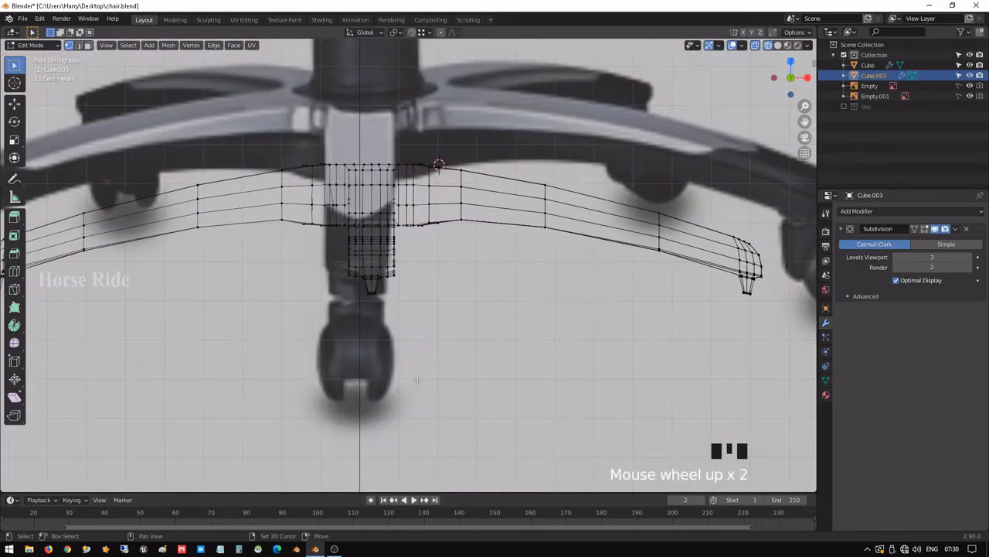
{"action": "key", "text": "shift+z"}
{"action": "middle_click_drag", "start_coordinate": [349, 227], "coordinate": [385, 320]}
{"action": "scroll", "coordinate": [398, 209], "scroll_direction": "up", "scroll_amount": 4}
{"action": "scroll", "coordinate": [403, 335], "scroll_direction": "up", "scroll_amount": 4}
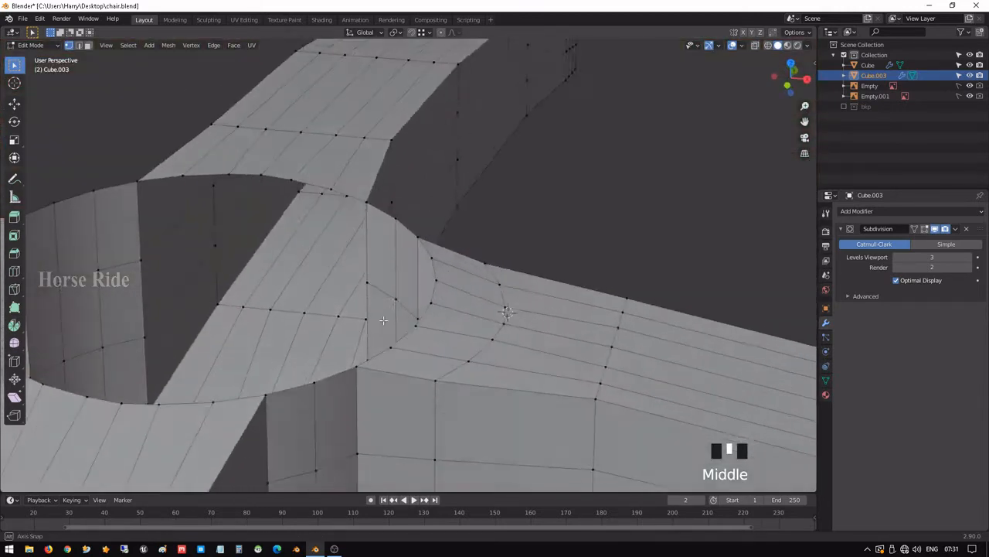
{"action": "left_click", "coordinate": [399, 325], "text": "alt"}
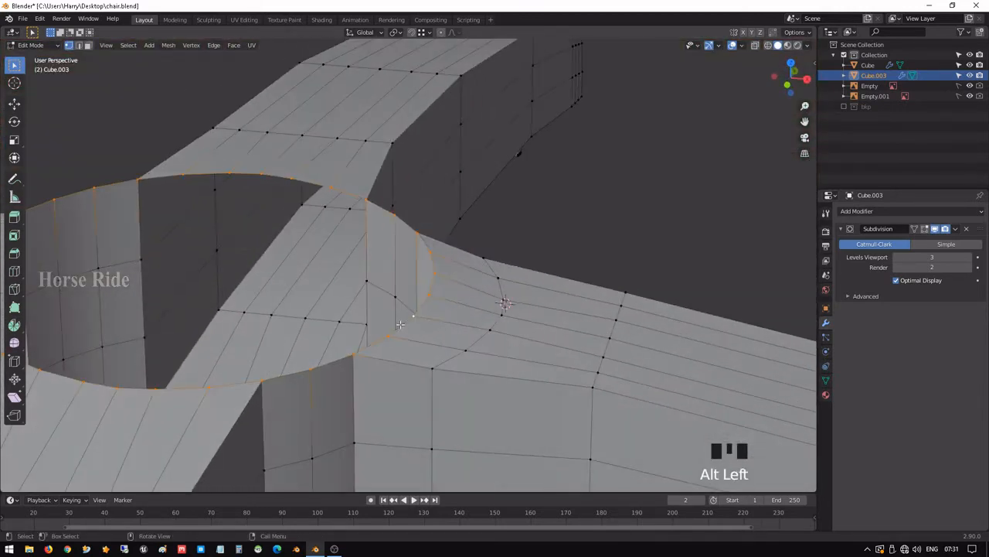
{"action": "key", "text": "e"}
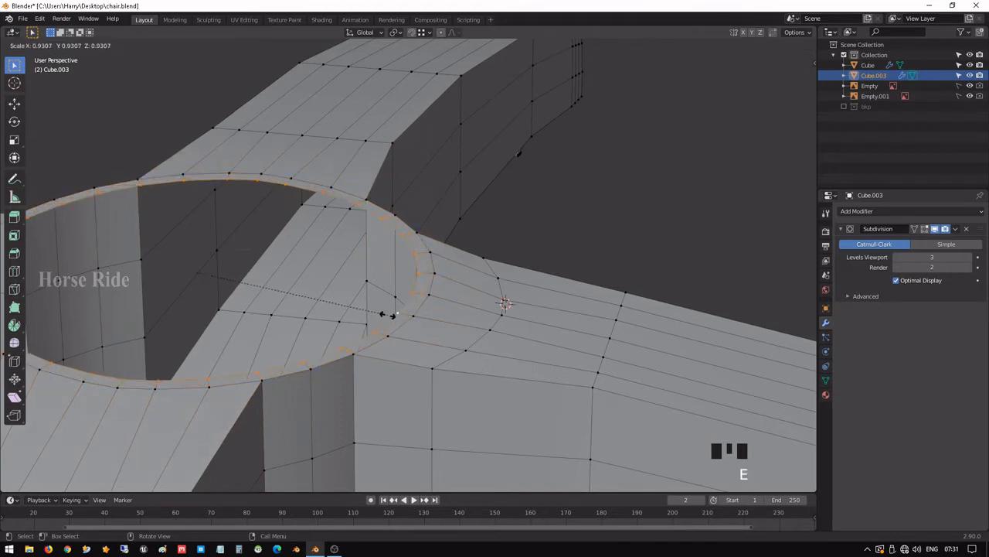
{"action": "left_click", "coordinate": [384, 311]}
- Raise the extruded hub loop about 0.86 cm along Z in front view to form a sloped rim
{"action": "key", "text": "KP_1"}
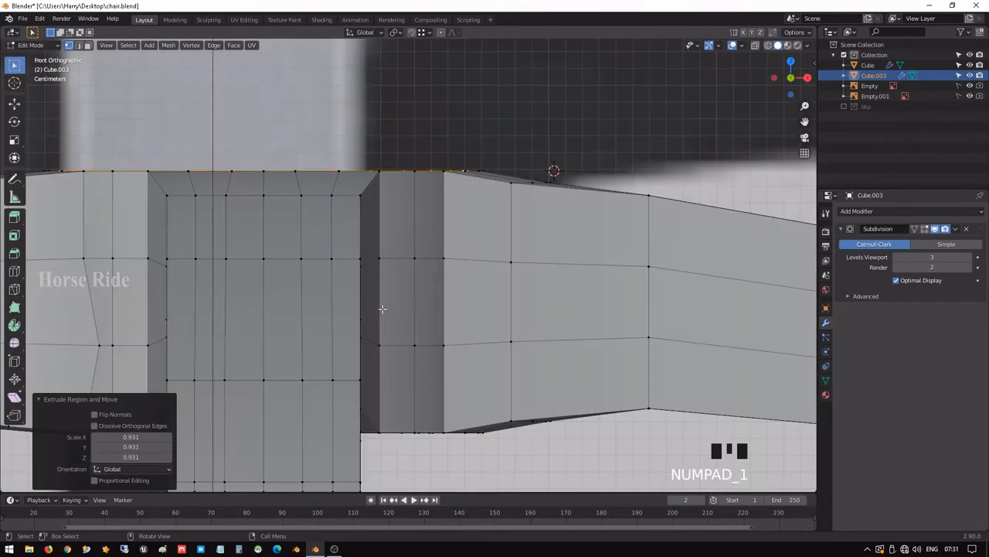
{"action": "key", "text": "g"}
{"action": "left_click", "coordinate": [381, 293]}
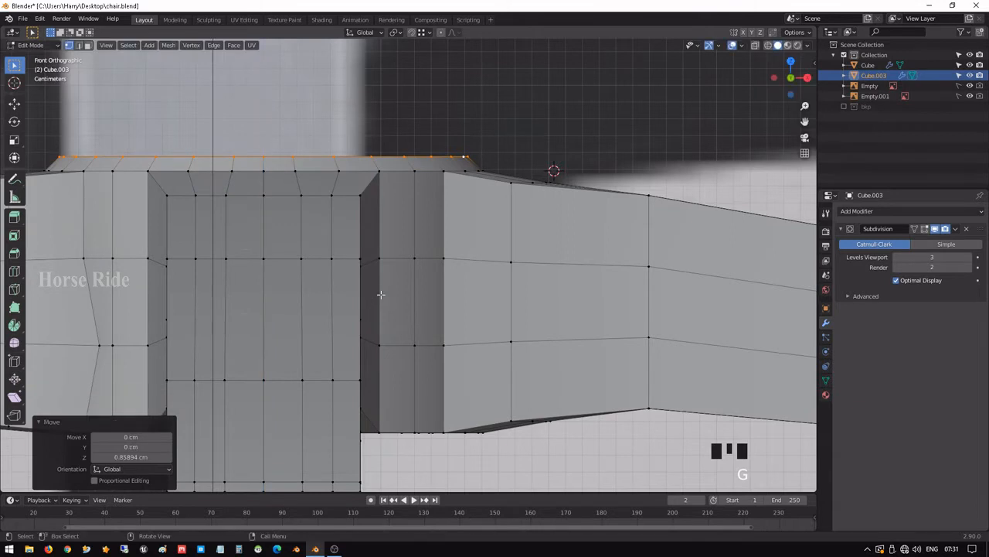
- Extrude the hub's rim loop inward, scaled to 0.836, and extrude it about 10.46 cm upward as the column's base
{"action": "key", "text": "e"}
{"action": "key", "text": "s"}
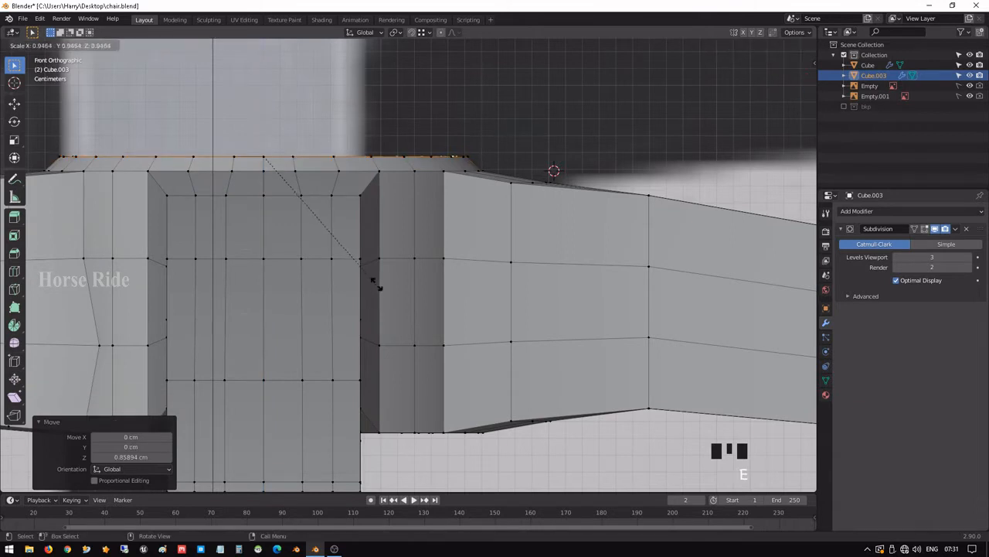
{"action": "left_click", "coordinate": [362, 271]}
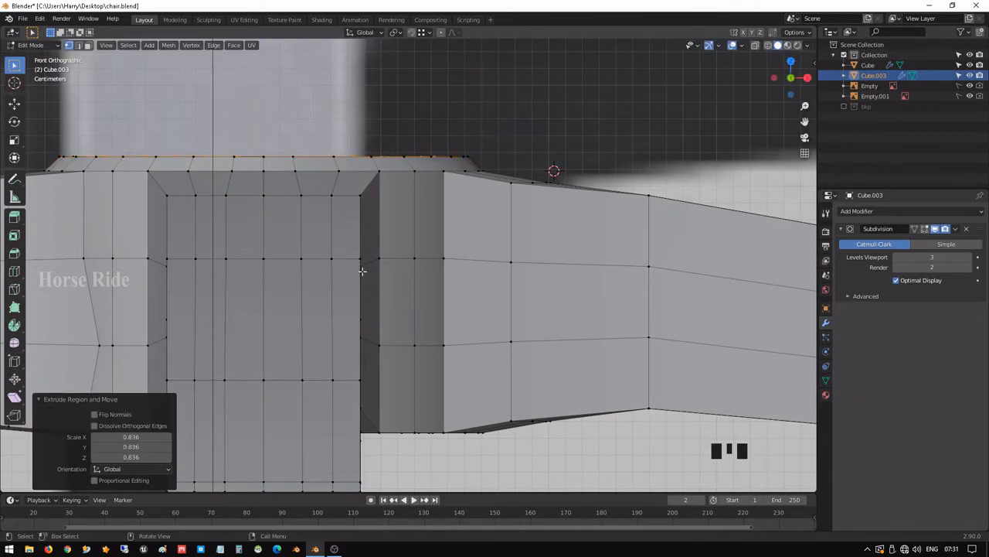
{"action": "scroll", "coordinate": [361, 270], "scroll_direction": "down", "scroll_amount": 5}
{"action": "key", "text": "e"}
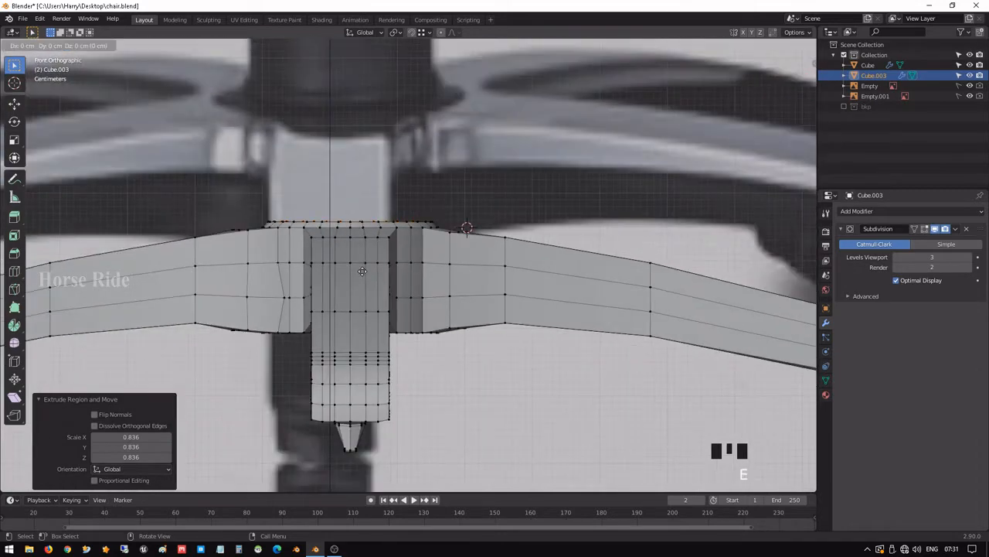
{"action": "left_click", "coordinate": [362, 200]}
- Extrude the column's top loop about 16.46 cm further upward in right view
{"action": "scroll", "coordinate": [362, 201], "scroll_direction": "down", "scroll_amount": 4}
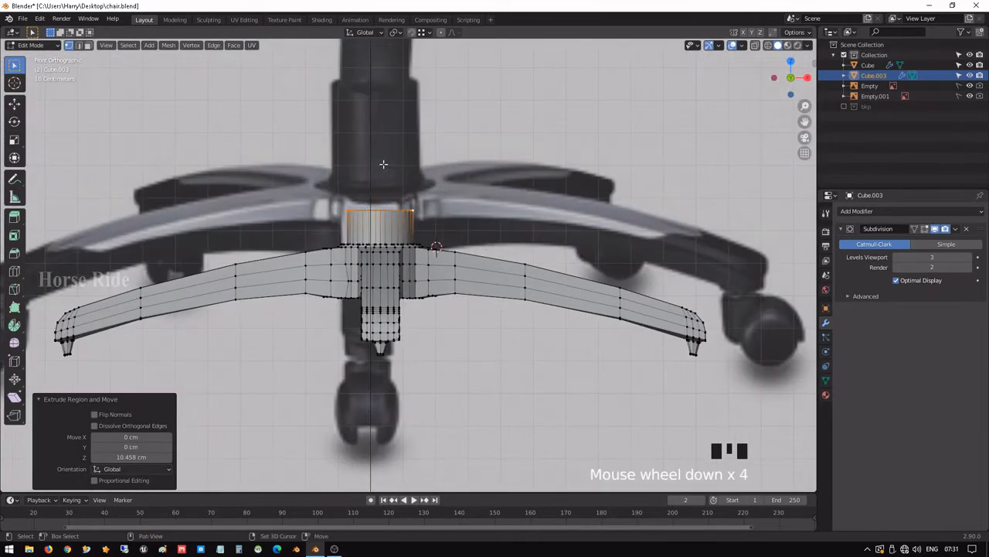
{"action": "middle_click_drag", "start_coordinate": [379, 166], "coordinate": [375, 307], "text": "shift"}
{"action": "key", "text": "KP_3"}
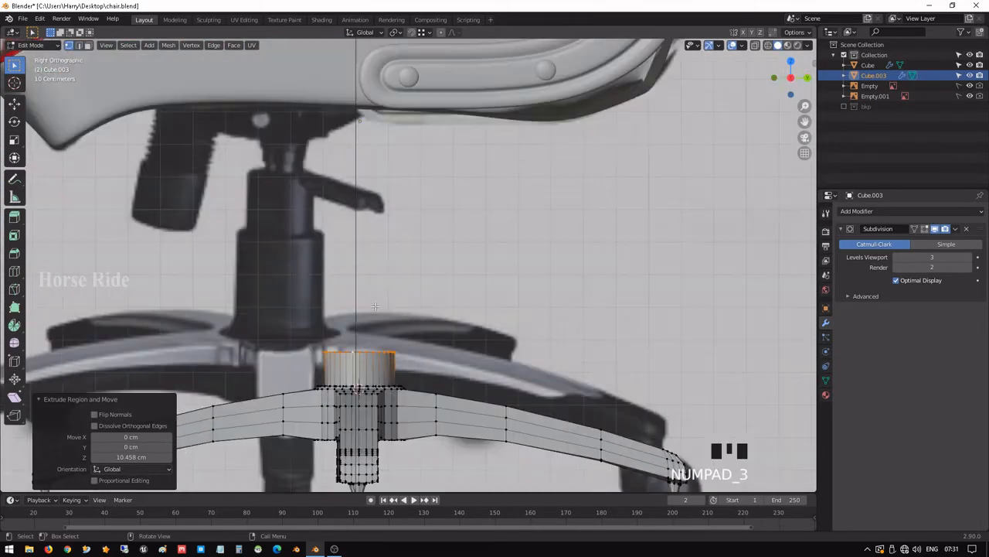
{"action": "key", "text": "e"}
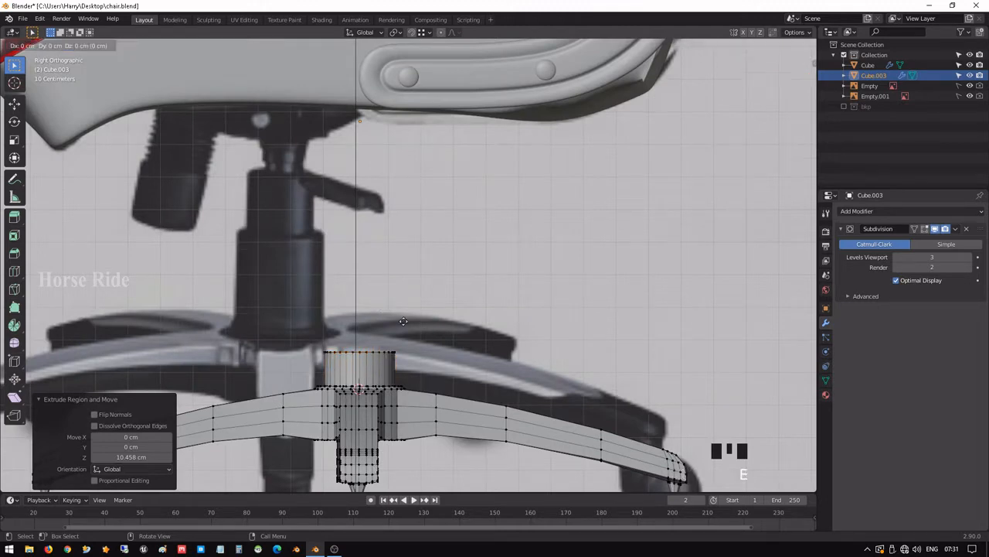
{"action": "left_click", "coordinate": [400, 267]}
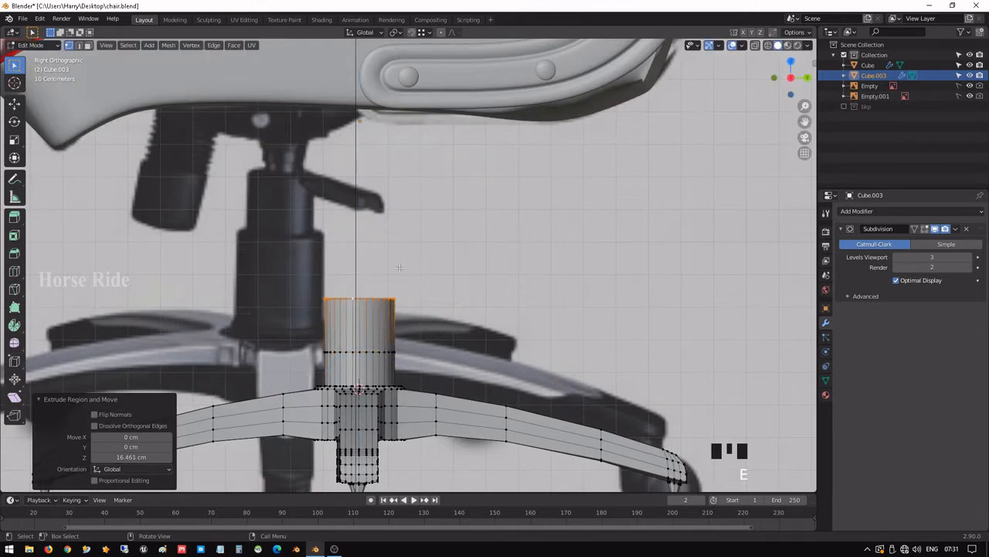
- Add a narrower column section by extruding the top loop inward, scaled to 0.867, and about 14.09 cm upward
{"action": "key", "text": "e"}
{"action": "key", "text": "s"}
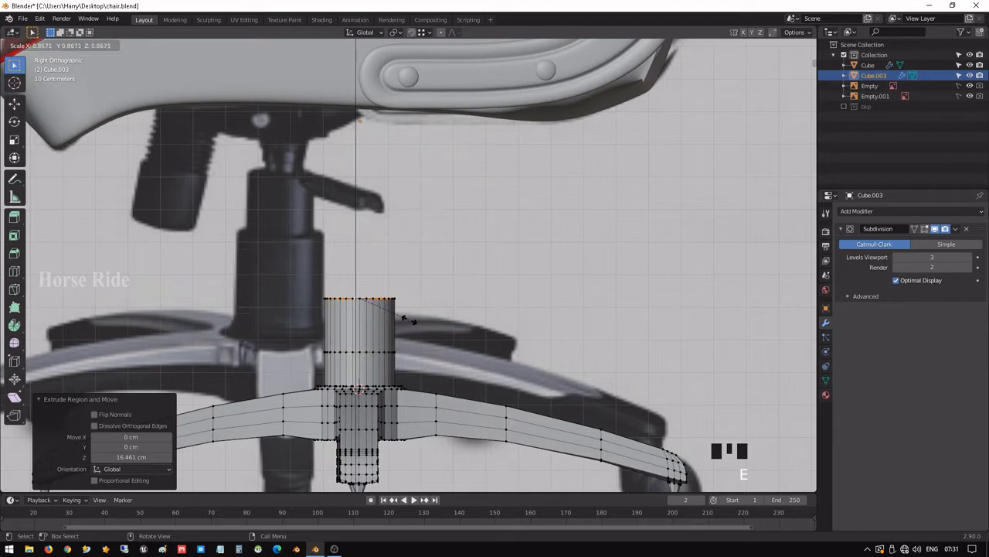
{"action": "left_click", "coordinate": [403, 318]}
{"action": "key", "text": "e"}
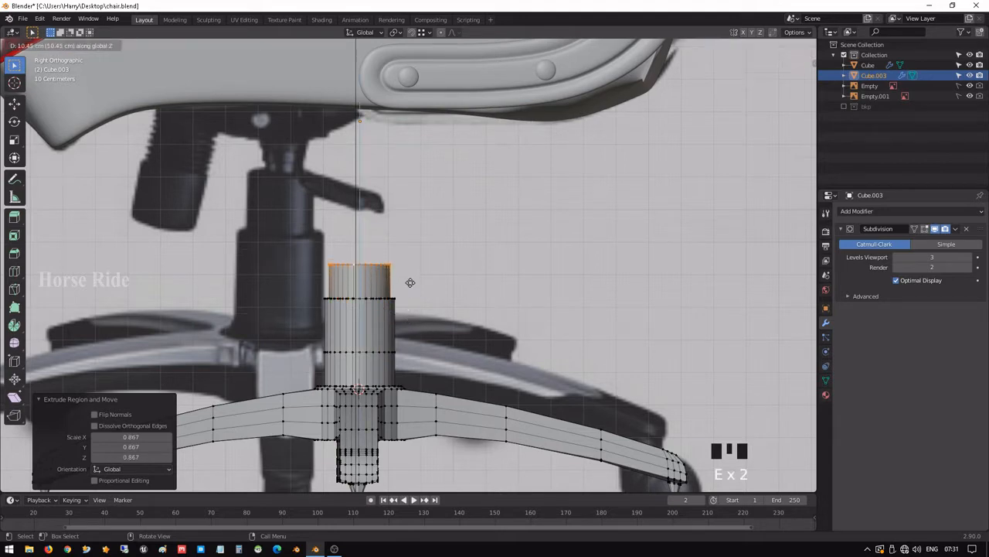
{"action": "left_click", "coordinate": [410, 273]}
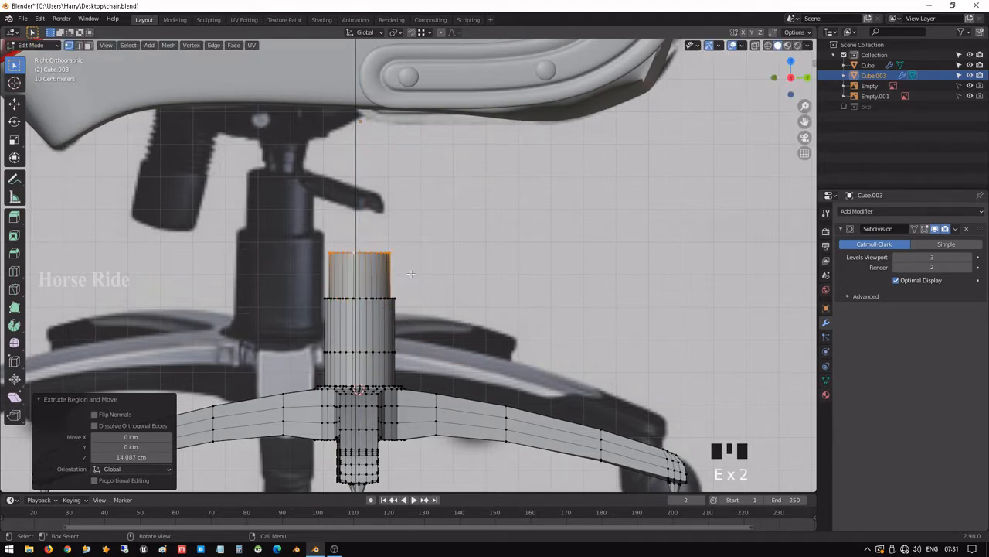
- Extrude the top loop of the narrower column section inward, scaled to 0.844
{"action": "key", "text": "e"}
{"action": "key", "text": "s"}
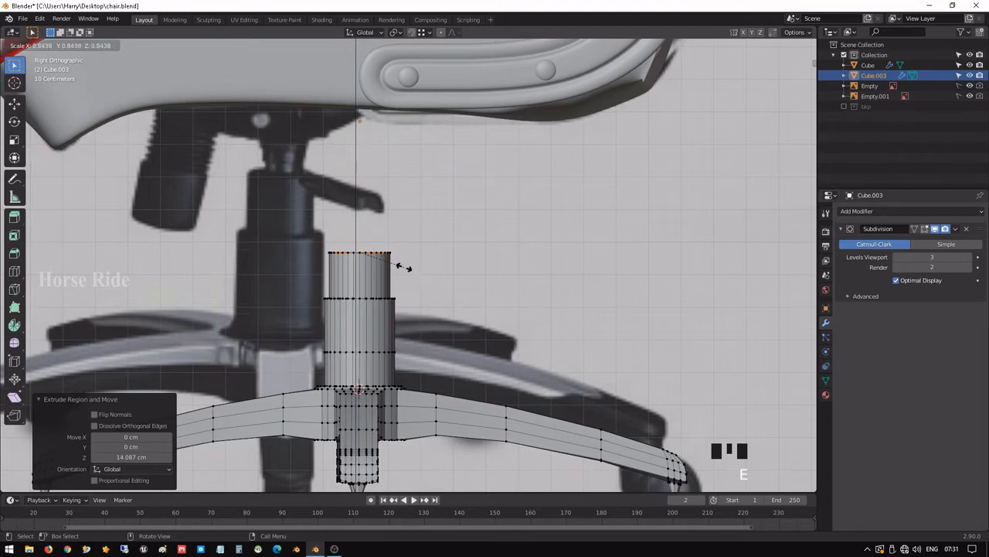
{"action": "left_click", "coordinate": [403, 266]}
{"action": "key", "text": "e"}
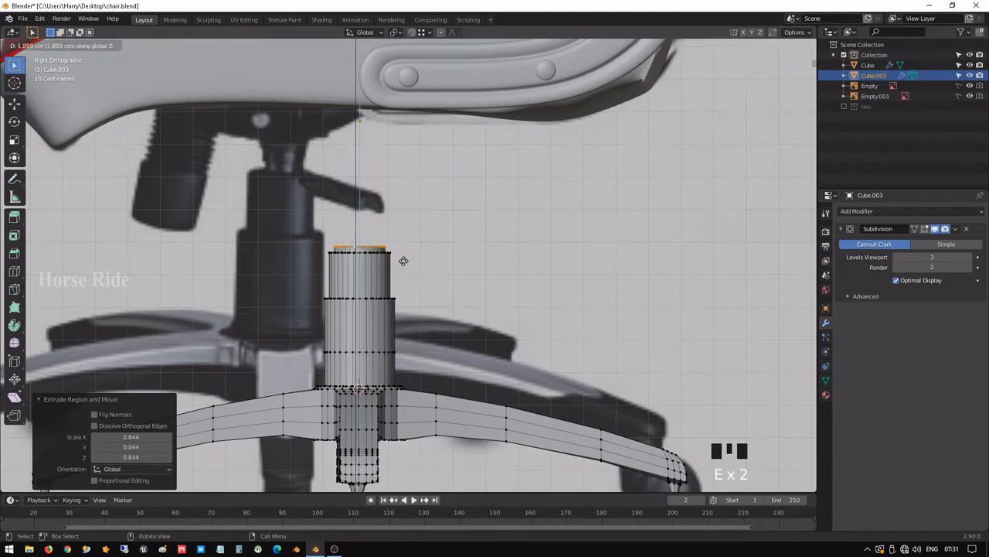
{"action": "right_click", "coordinate": [403, 257]}
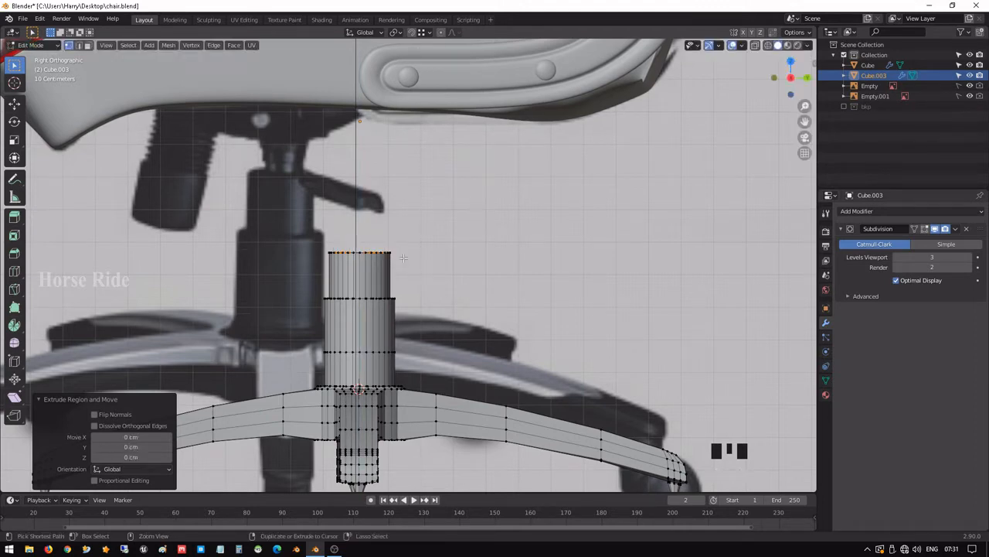
{"action": "key", "text": "ctrl+z"}
- Scale the inner loop on top of the column down to 0.890
{"action": "scroll", "coordinate": [405, 262], "scroll_direction": "up", "scroll_amount": 3}
{"action": "key", "text": "s"}
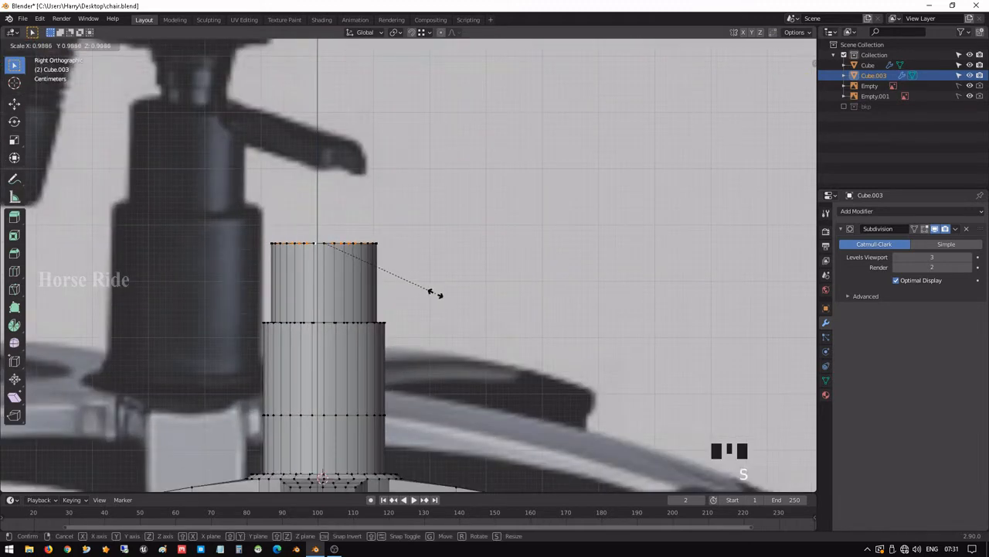
{"action": "left_click", "coordinate": [424, 288]}
{"action": "key", "text": "e"}
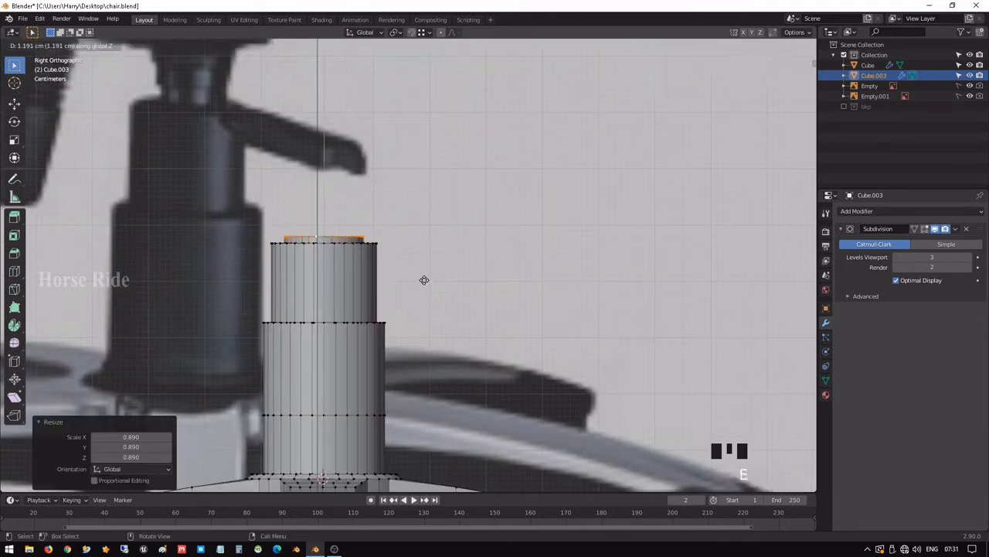
{"action": "right_click", "coordinate": [424, 246]}
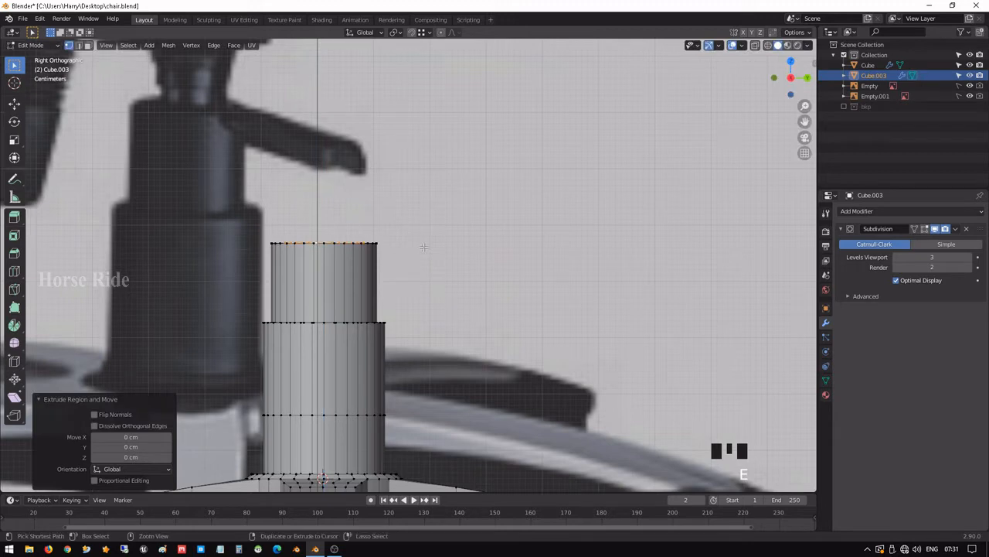
{"action": "key", "text": "ctrl+z"}
- Shrink the inner loop on the column top further, scaling it successively by 0.803, 0.793 and 0.811
{"action": "key", "text": "s"}
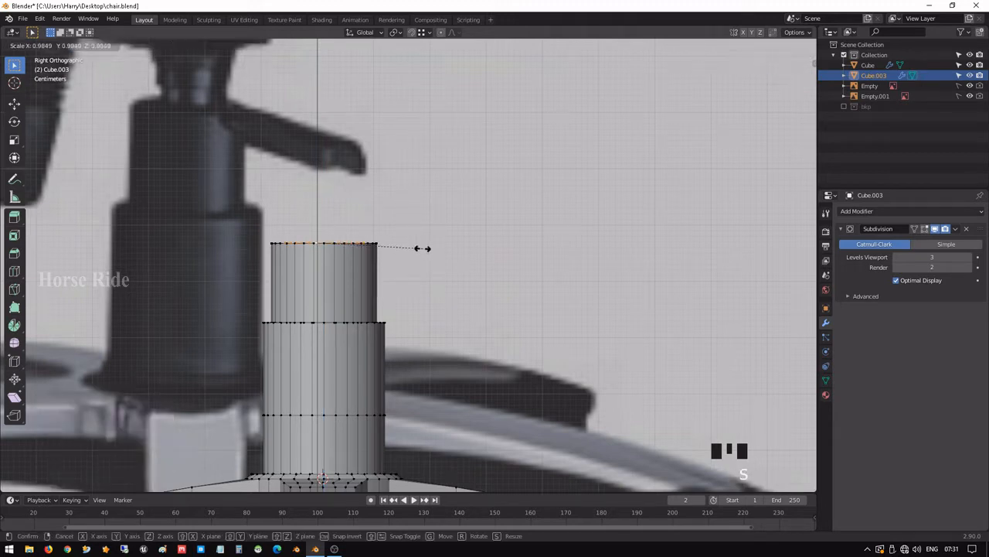
{"action": "left_click", "coordinate": [404, 244]}
{"action": "key", "text": "shift+z"}
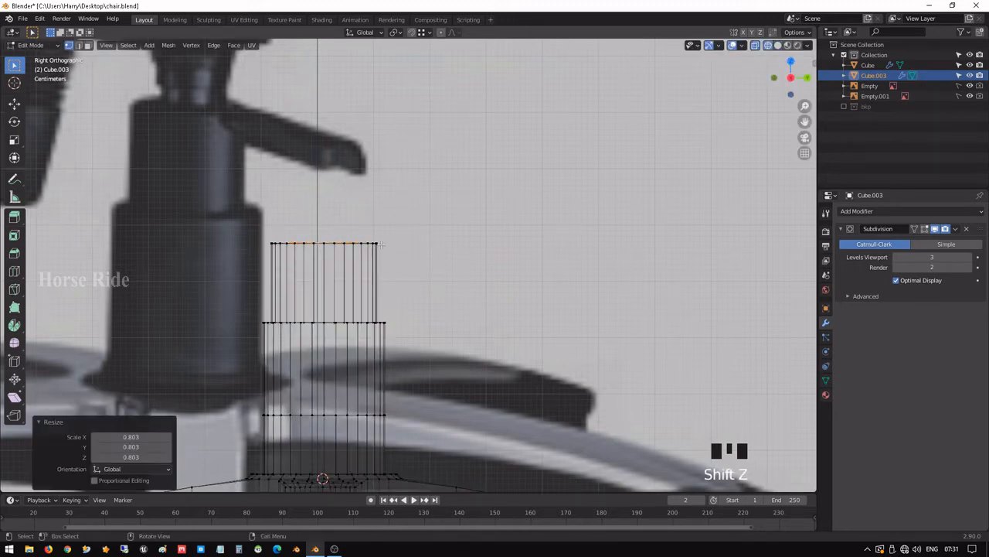
{"action": "middle_click_drag", "start_coordinate": [382, 245], "coordinate": [387, 300]}
{"action": "scroll", "coordinate": [387, 300], "scroll_direction": "up", "scroll_amount": 4}
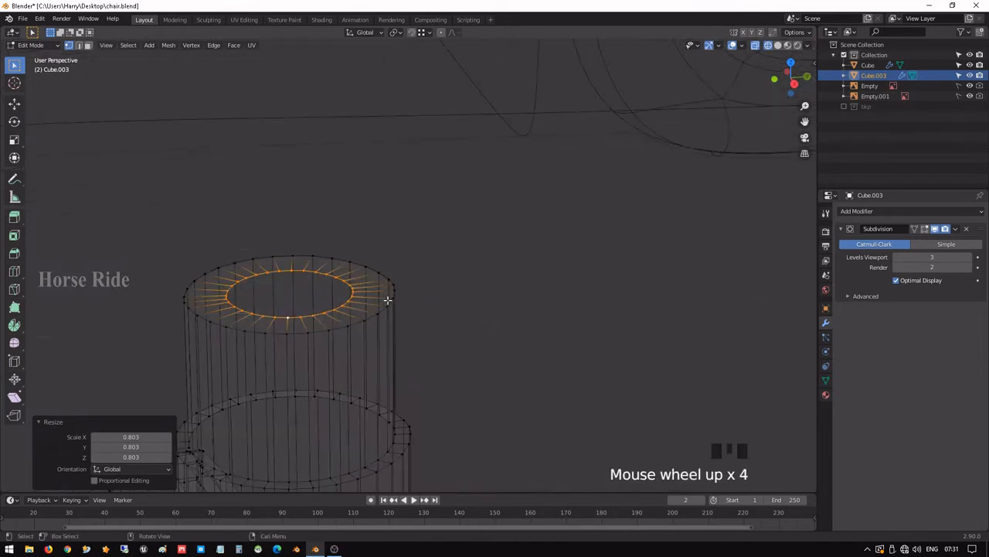
{"action": "key", "text": "s"}
{"action": "left_click", "coordinate": [368, 295]}
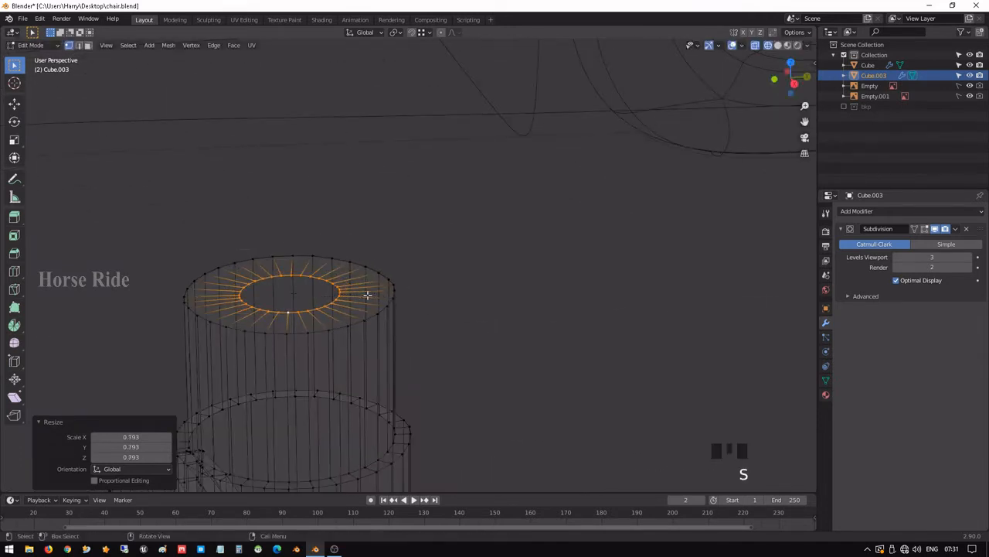
{"action": "key", "text": "s"}
{"action": "left_click", "coordinate": [349, 289]}
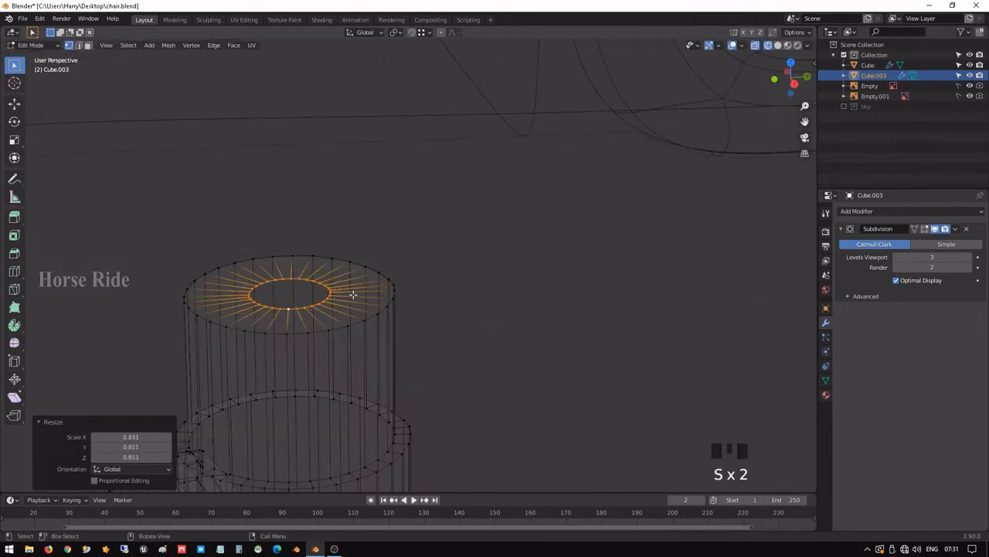
- Extrude the inner loop about 8.02 cm upward as a thin piston rod and lower its top loop about 2.53 cm along Z
{"action": "middle_click_drag", "start_coordinate": [349, 289], "coordinate": [326, 274]}
{"action": "scroll", "coordinate": [326, 274], "scroll_direction": "down", "scroll_amount": 5}
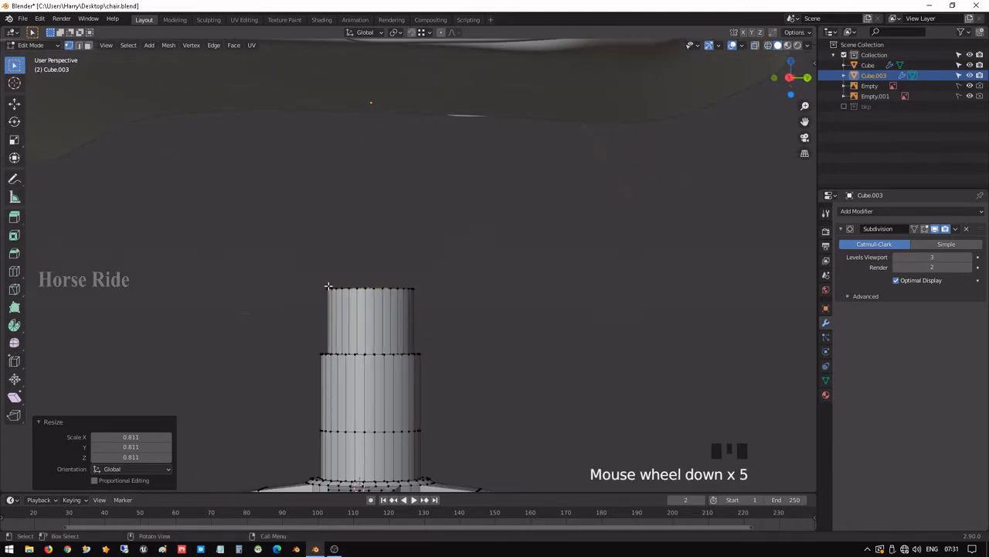
{"action": "key", "text": "e"}
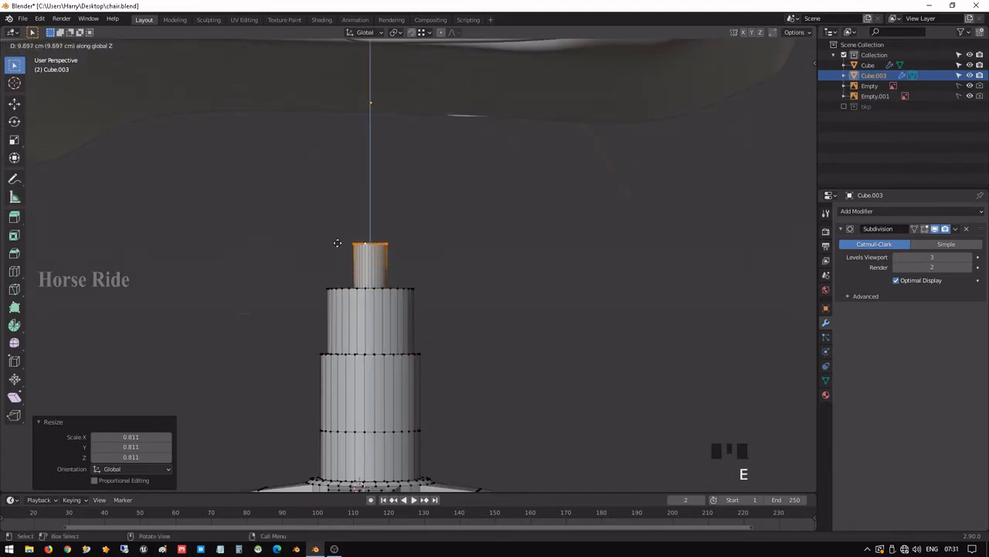
{"action": "left_click", "coordinate": [338, 248]}
{"action": "key", "text": "KP_3"}
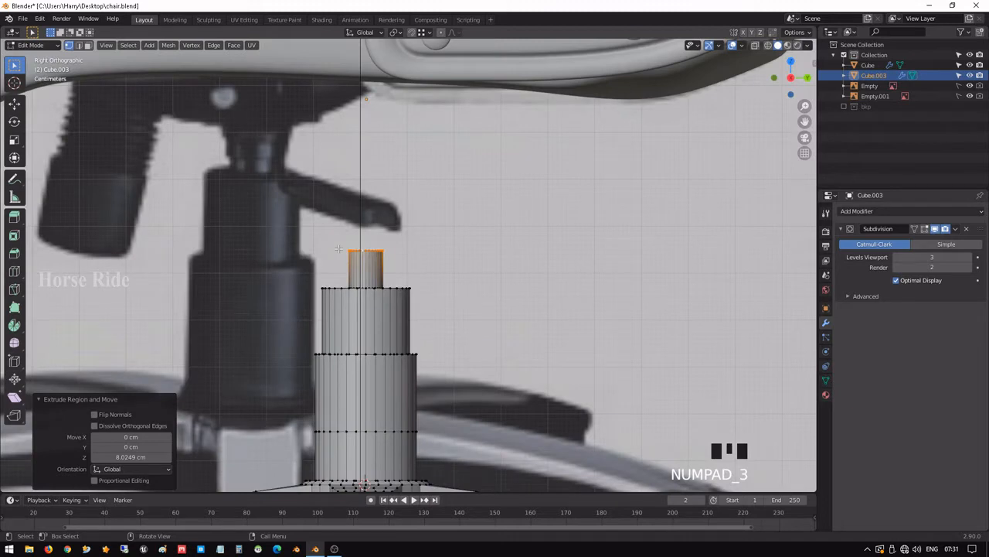
{"action": "key", "text": "g"}
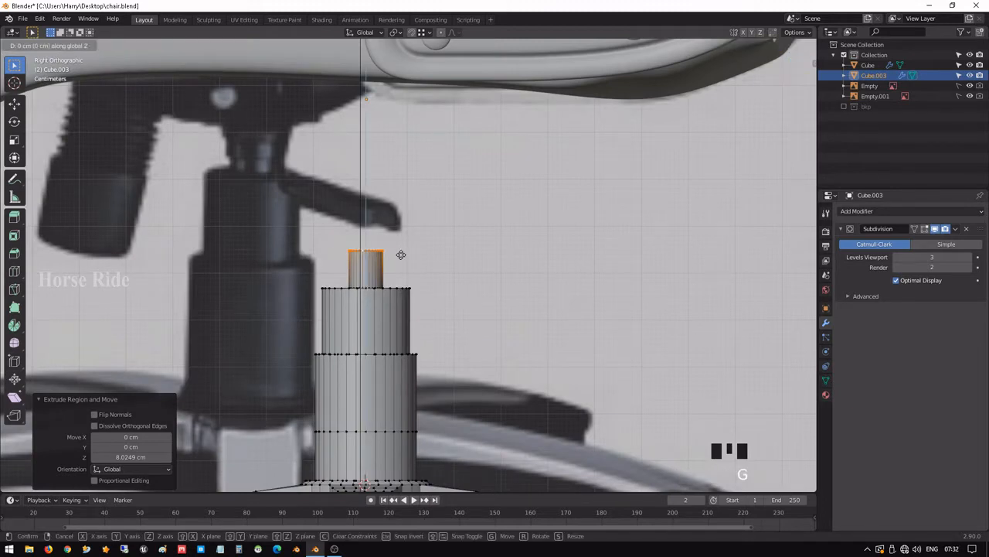
{"action": "key", "text": "z"}
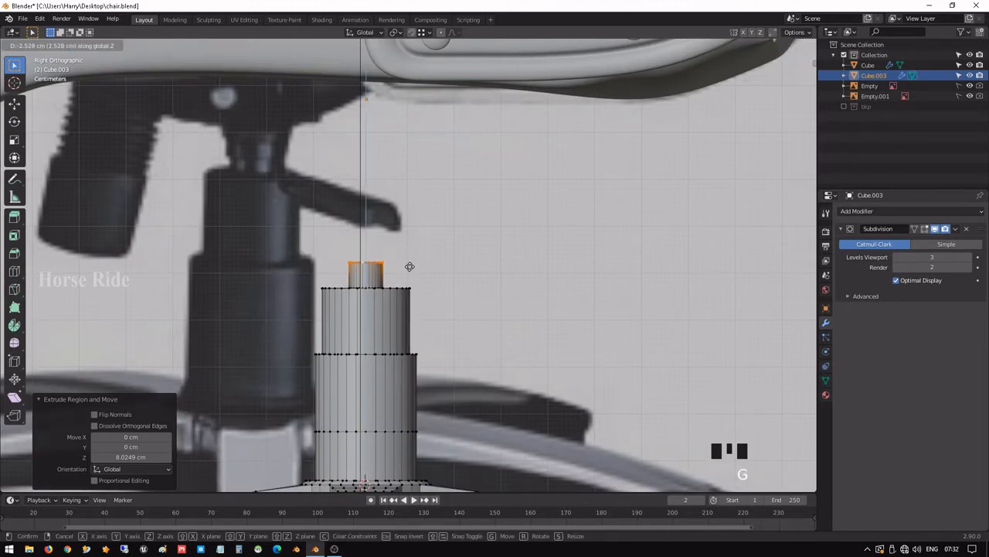
{"action": "left_click", "coordinate": [410, 266]}
- Add a wider collar on the rod by extruding its top loop outward, scaled to 1.265, and about 4.62 cm upward
{"action": "key", "text": "s"}
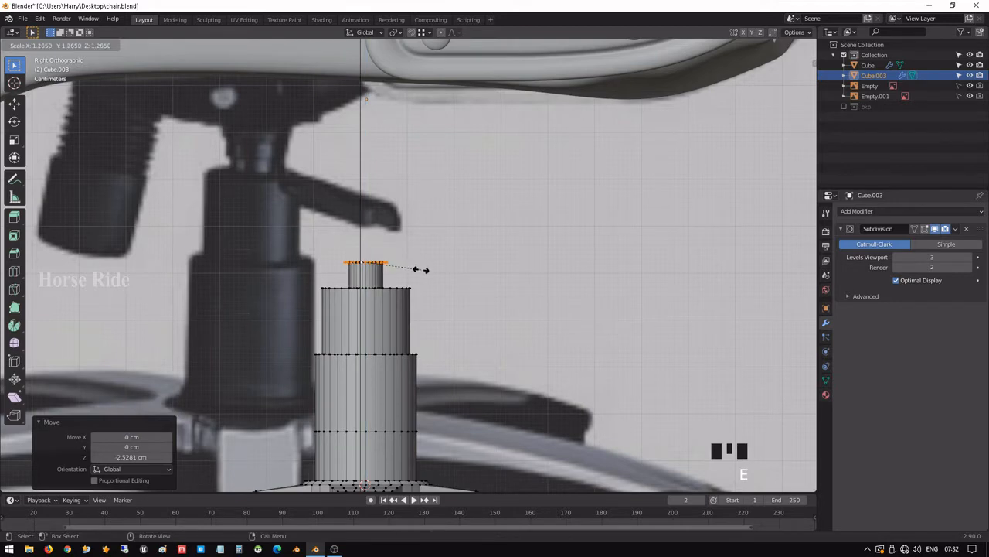
{"action": "left_click", "coordinate": [420, 269]}
{"action": "key", "text": "e"}
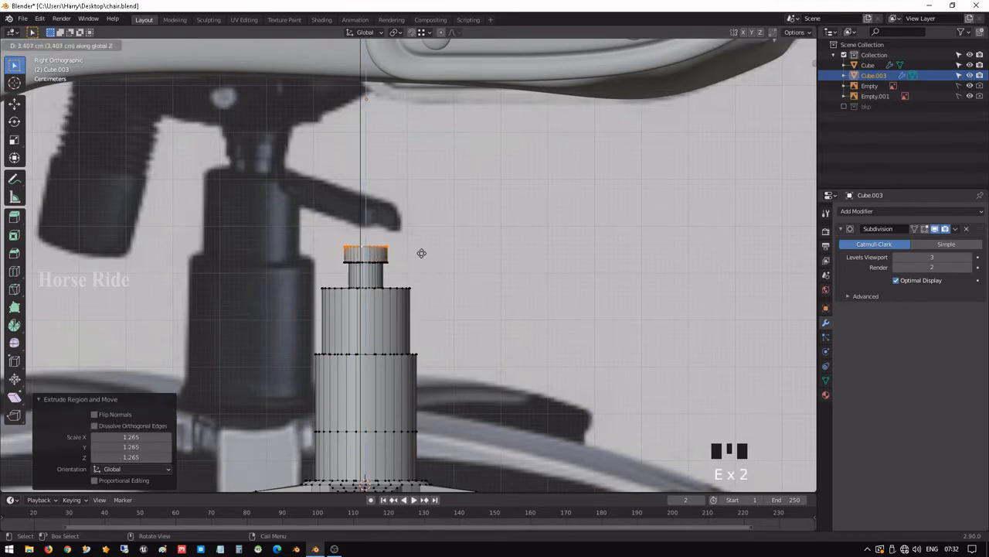
{"action": "left_click", "coordinate": [422, 248]}
- Add a second, wider collar by extruding the top loop outward, scaled to 1.413, and about 7.14 cm upward
{"action": "key", "text": "e"}
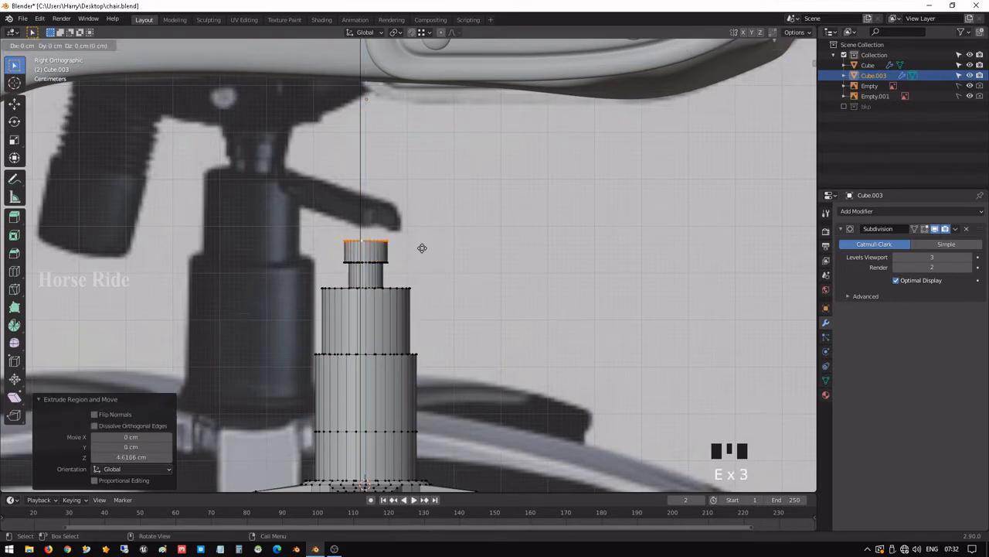
{"action": "key", "text": "s"}
{"action": "left_click", "coordinate": [444, 256]}
{"action": "key", "text": "e"}
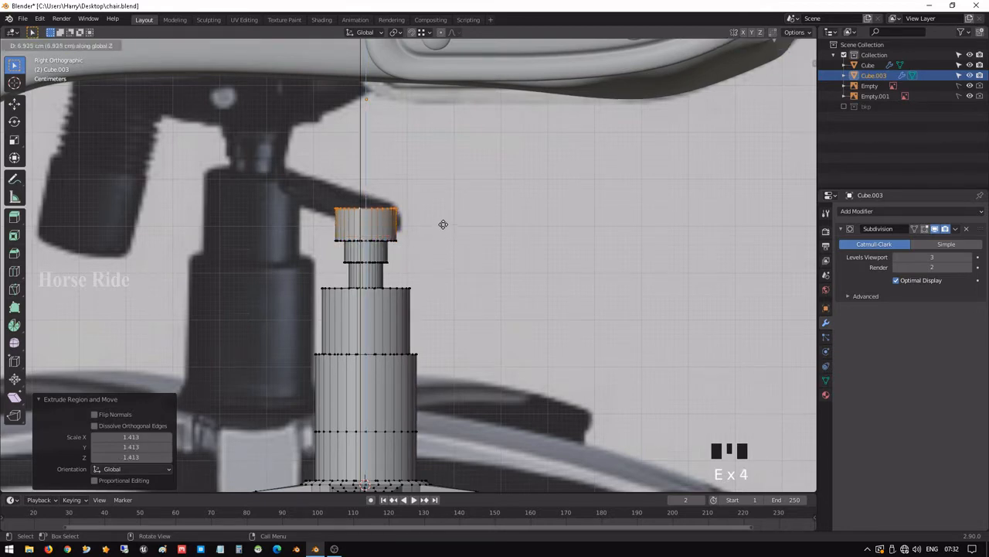
{"action": "left_click", "coordinate": [443, 223]}
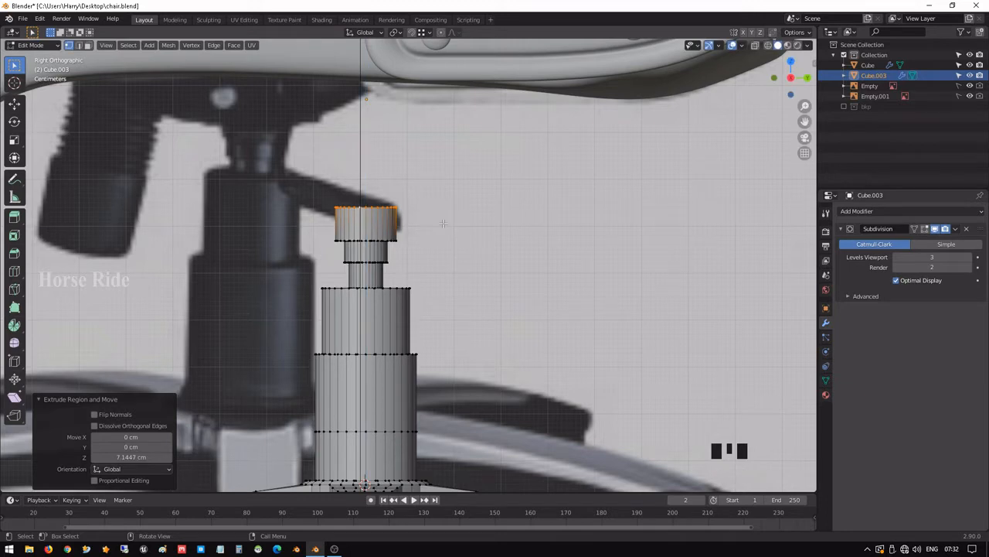
- Form the seat mount by extruding the top loop outward, scaled to 3.284, and about 13.1 cm upward towards the seat
{"action": "scroll", "coordinate": [443, 223], "scroll_direction": "down", "scroll_amount": 2}
{"action": "mouse_move", "coordinate": [443, 223]}
{"action": "middle_mouse_down"}
{"action": "mouse_move", "coordinate": [450, 205]}
{"action": "mouse_move", "coordinate": [437, 228]}
{"action": "middle_mouse_up"}
{"action": "key", "text": "e"}
{"action": "key", "text": "s"}
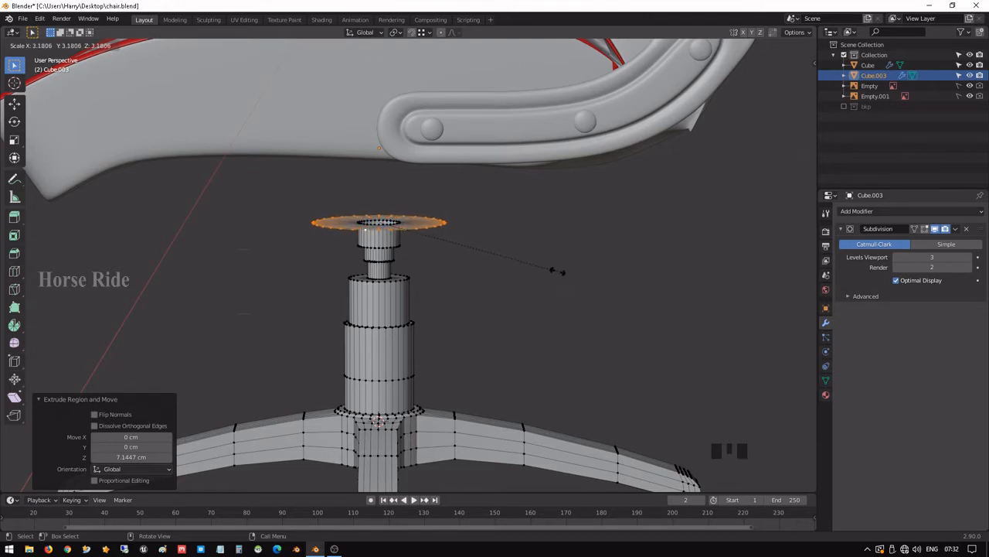
{"action": "left_click", "coordinate": [566, 272]}
{"action": "middle_click_drag", "start_coordinate": [450, 224], "coordinate": [453, 199]}
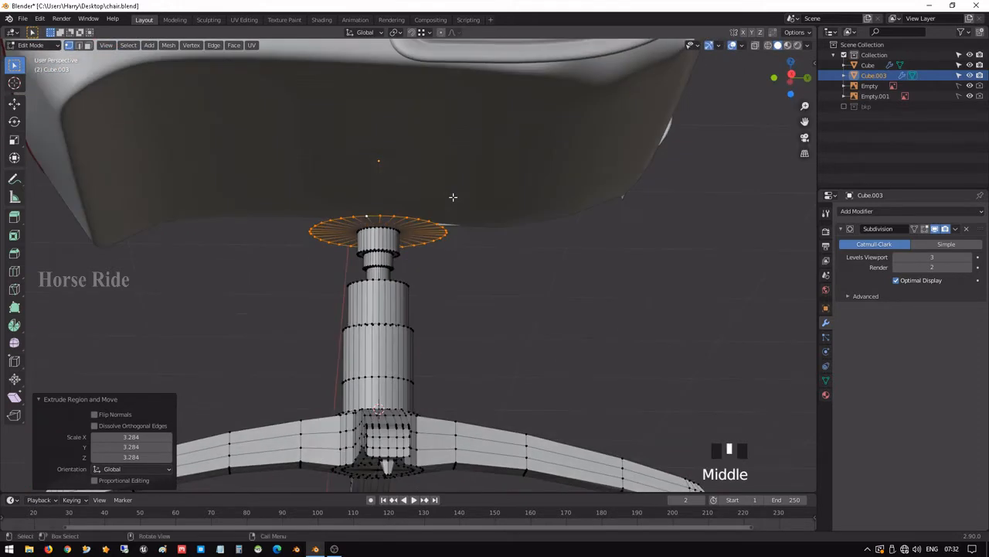
{"action": "key", "text": "e"}
{"action": "left_click", "coordinate": [453, 187]}
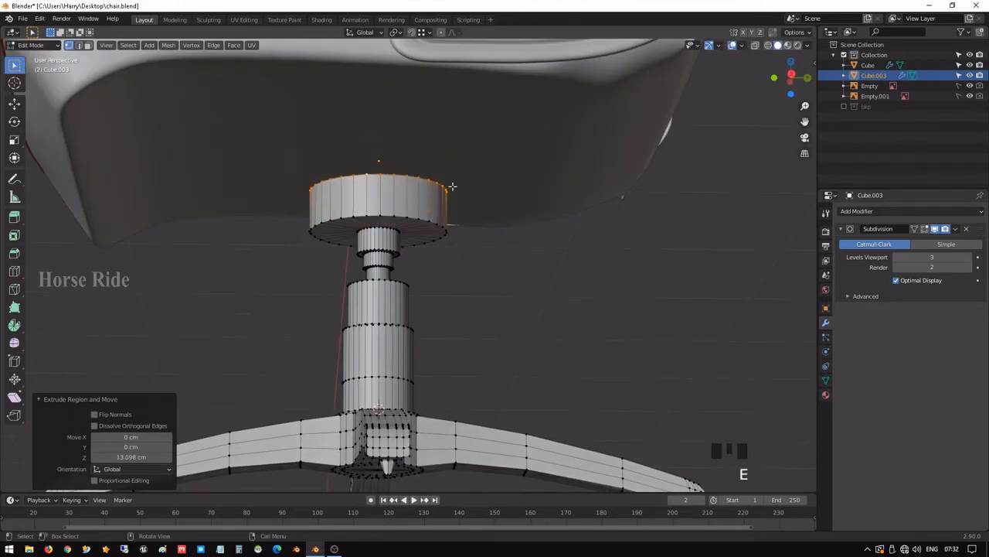
{"action": "scroll", "coordinate": [441, 200], "scroll_direction": "down", "scroll_amount": 5}
{"action": "middle_click_drag", "start_coordinate": [441, 200], "coordinate": [422, 224]}
{"action": "scroll", "coordinate": [447, 232], "scroll_direction": "up", "scroll_amount": 2}
{"action": "scroll", "coordinate": [438, 210], "scroll_direction": "down", "scroll_amount": 2}
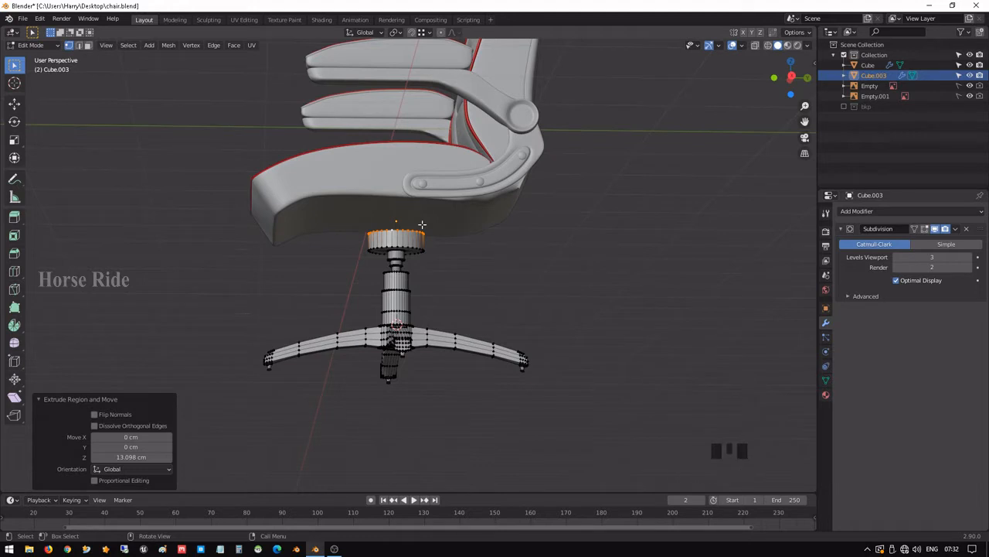
- Form a wide disc under the seat by extruding the mount's top loop outward, scaled to 3.548, and about 16.2 cm upward
{"action": "key", "text": "e"}
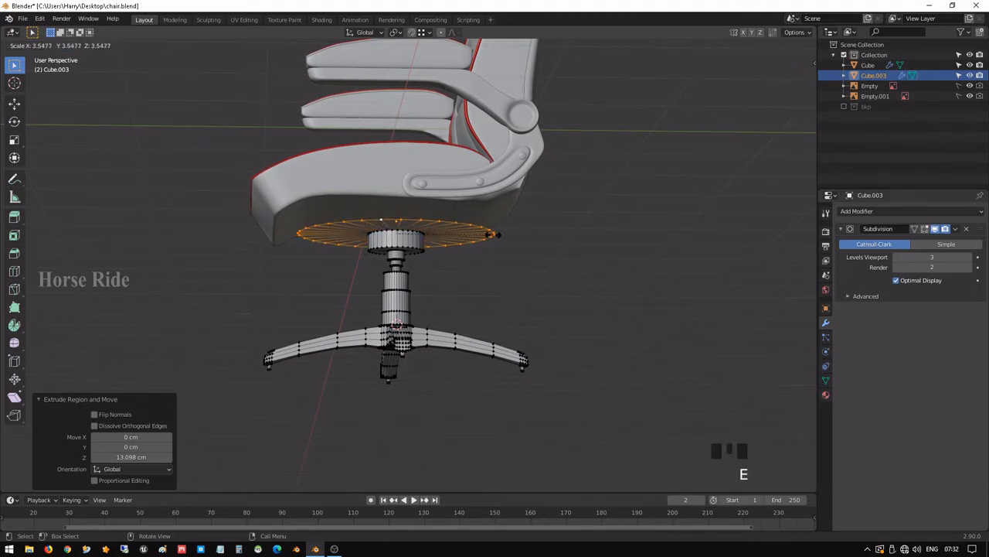
{"action": "left_click", "coordinate": [498, 234]}
{"action": "middle_click_drag", "start_coordinate": [499, 235], "coordinate": [447, 252]}
{"action": "key", "text": "e"}
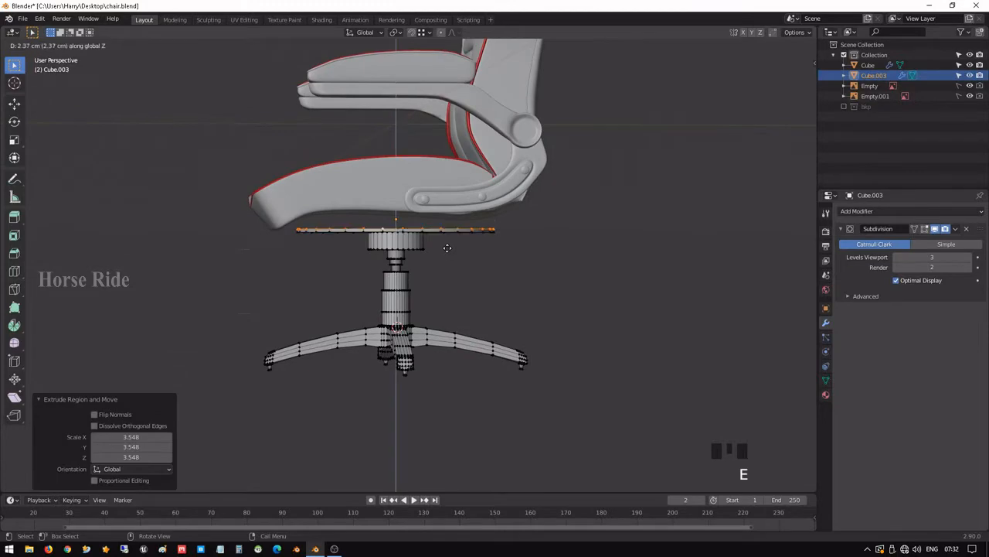
{"action": "left_click", "coordinate": [450, 231]}
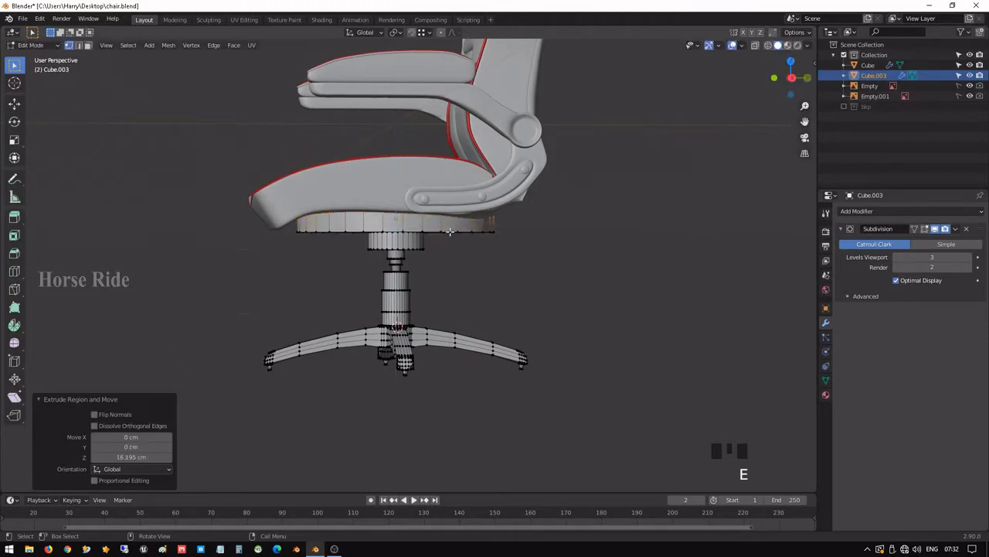
- Examine the subdivision-smoothed shape of the disc, mount and column against the unsmoothed mesh from below
{"action": "scroll", "coordinate": [449, 231], "scroll_direction": "up", "scroll_amount": 4}
{"action": "middle_click_drag", "start_coordinate": [449, 232], "coordinate": [422, 247], "text": "shift"}
{"action": "scroll", "coordinate": [410, 264], "scroll_direction": "up", "scroll_amount": 2}
{"action": "scroll", "coordinate": [430, 317], "scroll_direction": "down", "scroll_amount": 3}
{"action": "key", "text": "Tab"}
{"action": "scroll", "coordinate": [430, 317], "scroll_direction": "down", "scroll_amount": 2}
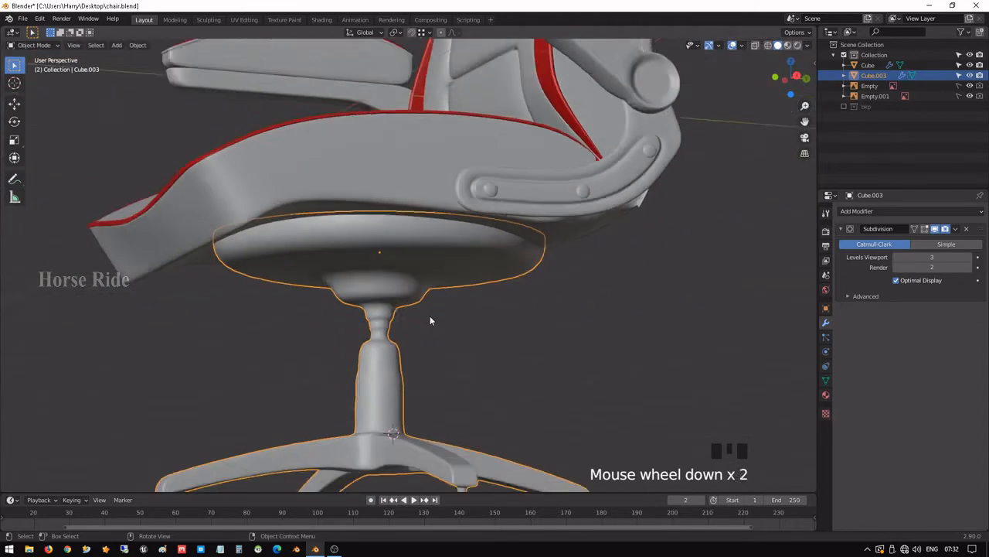
{"action": "scroll", "coordinate": [430, 317], "scroll_direction": "down", "scroll_amount": 3}
{"action": "middle_click_drag", "start_coordinate": [430, 317], "coordinate": [410, 323]}
{"action": "scroll", "coordinate": [412, 318], "scroll_direction": "up", "scroll_amount": 2}
{"action": "key", "text": "Tab"}
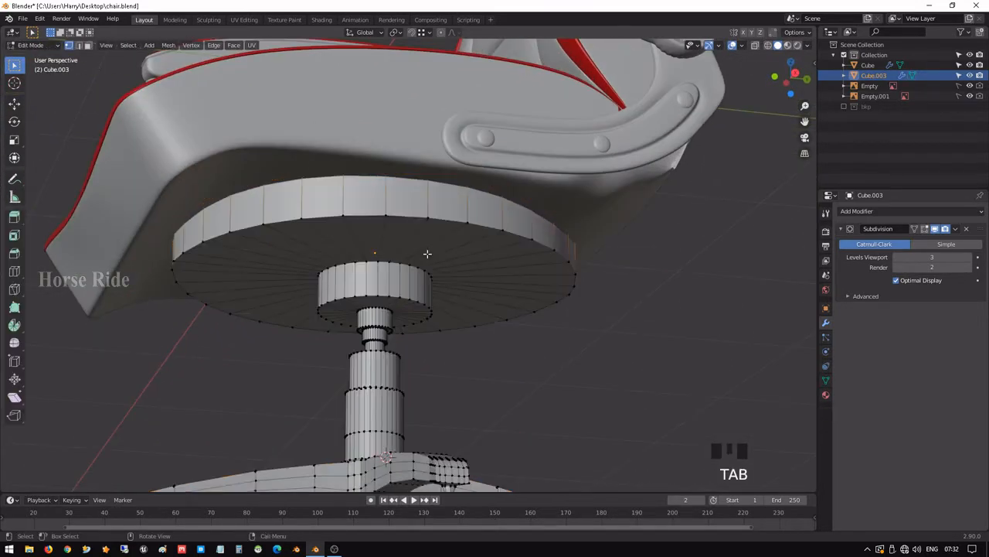
{"action": "scroll", "coordinate": [428, 255], "scroll_direction": "up", "scroll_amount": 3}
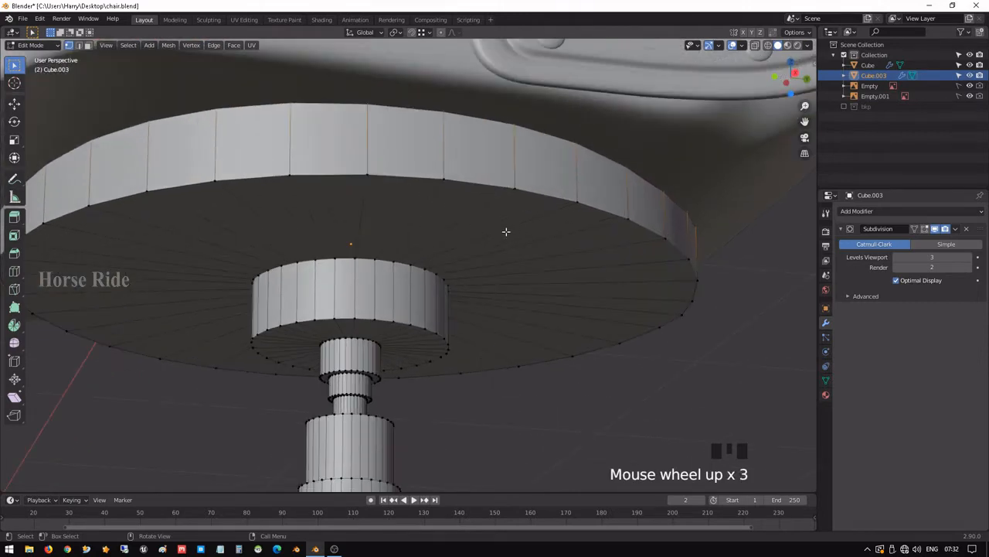
{"action": "scroll", "coordinate": [505, 231], "scroll_direction": "down", "scroll_amount": 2}
{"action": "key", "text": "Tab"}
{"action": "middle_click_drag", "start_coordinate": [452, 222], "coordinate": [442, 277]}
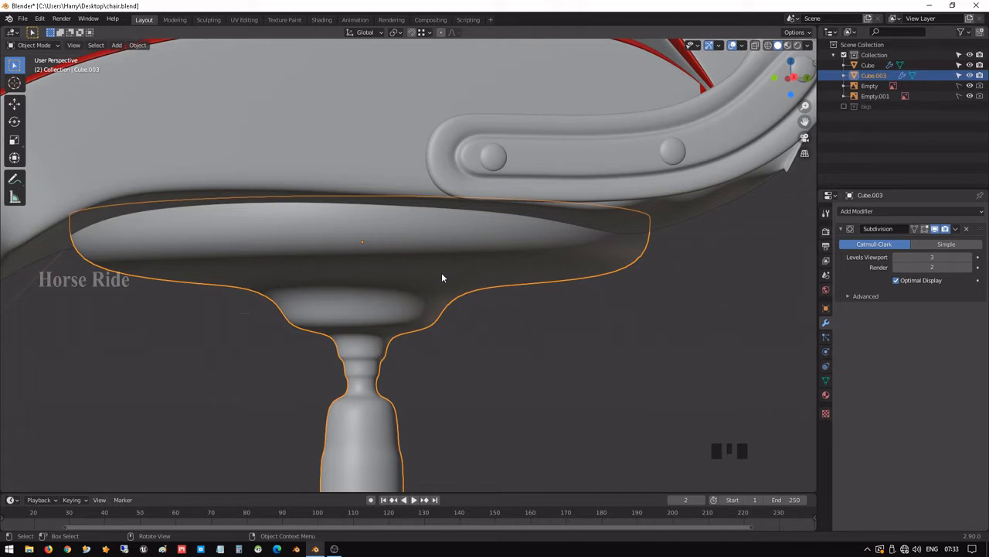
- Add a supporting edge loop around the disc's side wall, slid down close to its lower edge, and check the smoothed result
{"action": "key", "text": "Tab"}
{"action": "middle_click_drag", "start_coordinate": [442, 277], "coordinate": [388, 253], "text": "shift"}
{"action": "scroll", "coordinate": [388, 253], "scroll_direction": "up", "scroll_amount": 2}
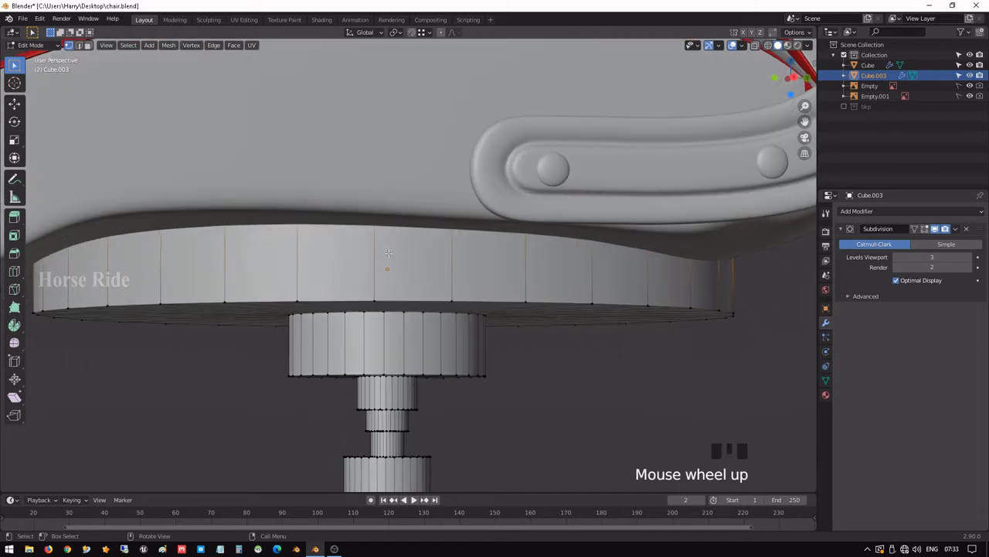
{"action": "key", "text": "ctrl+r"}
{"action": "left_click", "coordinate": [377, 256]}
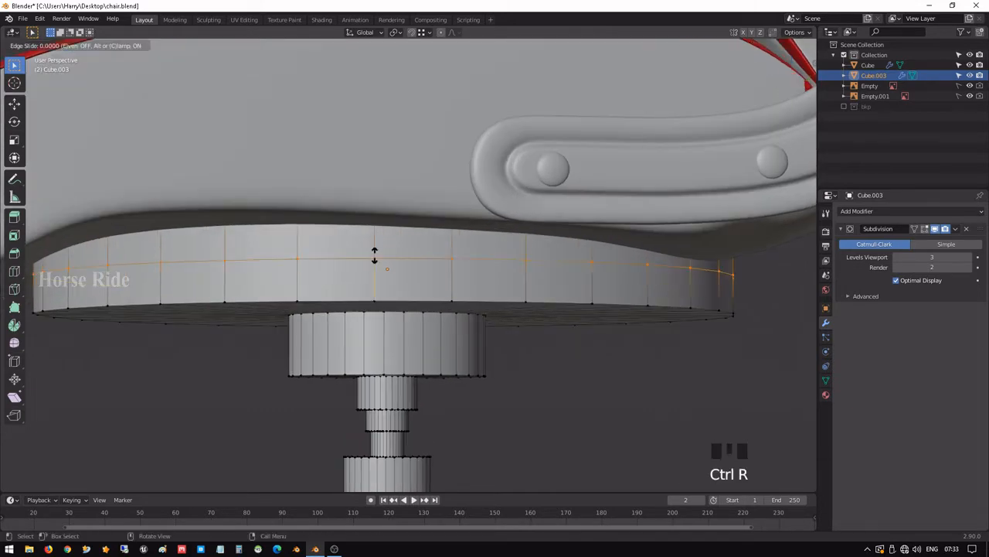
{"action": "left_click", "coordinate": [391, 292]}
{"action": "key", "text": "Tab"}
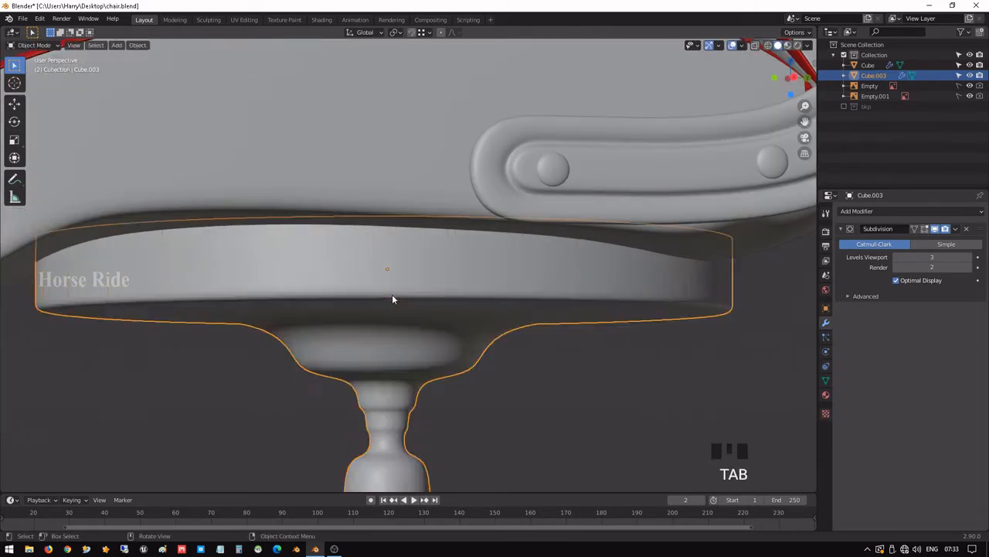
{"action": "scroll", "coordinate": [394, 299], "scroll_direction": "down", "scroll_amount": 5}
{"action": "middle_click_drag", "start_coordinate": [393, 298], "coordinate": [480, 236]}
- Shrink the disc under the seat by scaling all the edge loops of its side wall together to 0.782
{"action": "scroll", "coordinate": [480, 306], "scroll_direction": "up", "scroll_amount": 3}
{"action": "key", "text": "Tab"}
{"action": "scroll", "coordinate": [479, 233], "scroll_direction": "up", "scroll_amount": 1}
{"action": "left_click", "coordinate": [457, 218], "text": "alt+shift"}
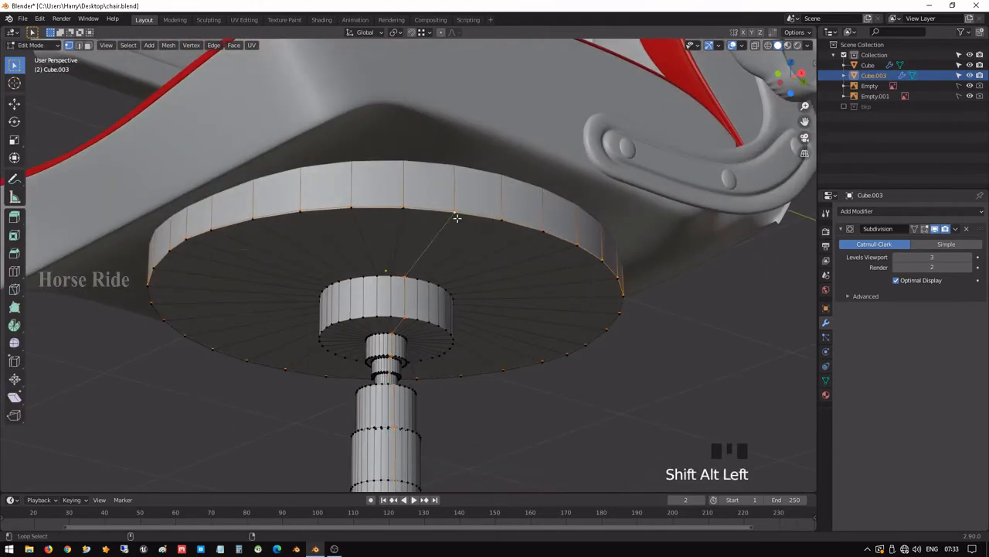
{"action": "left_click", "coordinate": [476, 217], "text": "alt+shift"}
{"action": "left_click", "coordinate": [471, 214]}
{"action": "left_click", "coordinate": [468, 210], "text": "alt+shift"}
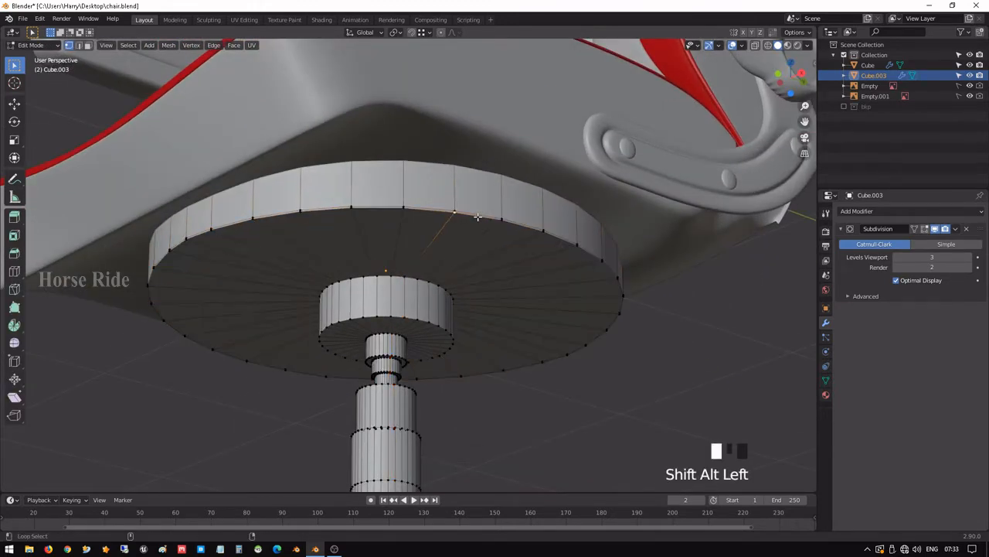
{"action": "left_click", "coordinate": [467, 211], "text": "alt+shift"}
{"action": "scroll", "coordinate": [458, 172], "scroll_direction": "down", "scroll_amount": 1}
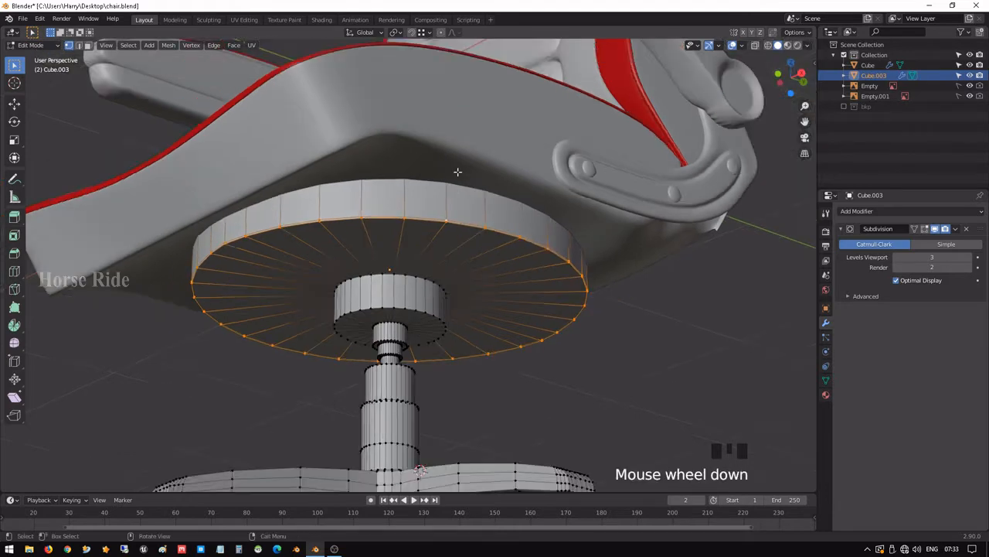
{"action": "key", "text": "shift+z"}
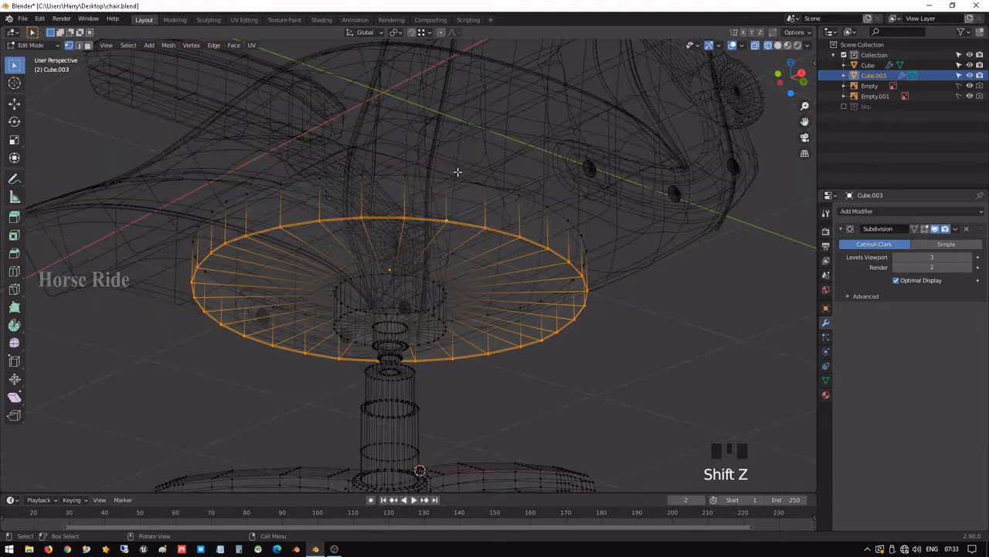
{"action": "left_click", "coordinate": [449, 179], "text": "alt+shift"}
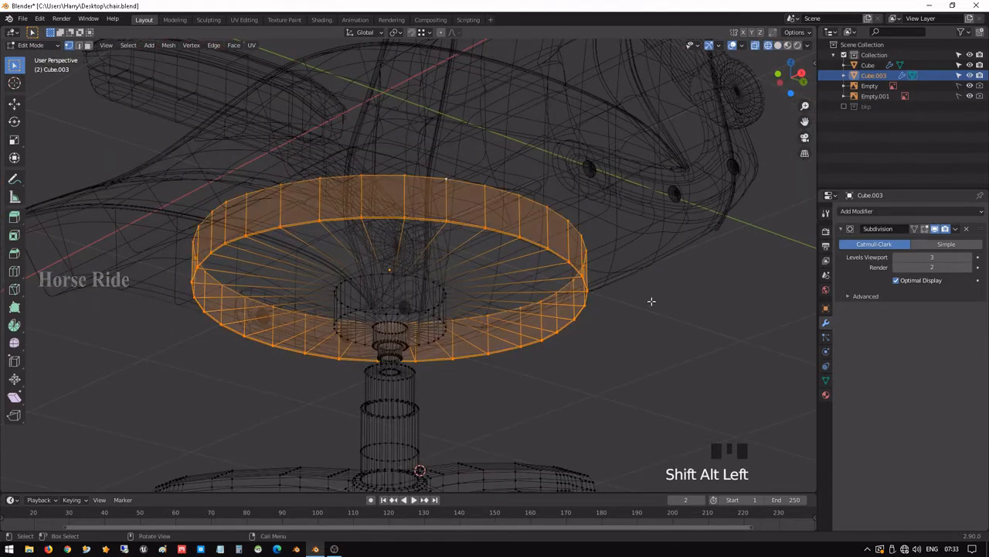
{"action": "key", "text": "s"}
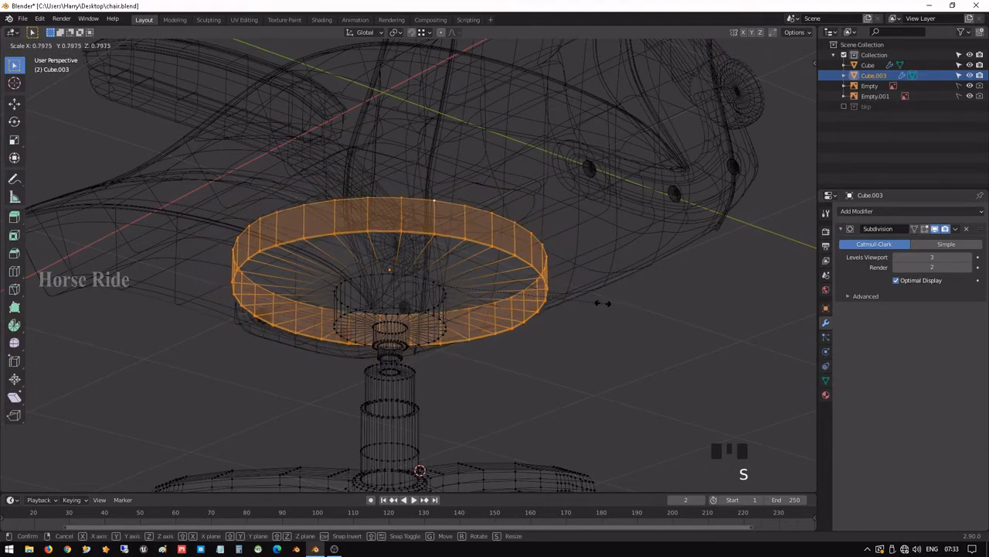
{"action": "left_click", "coordinate": [598, 302]}
{"action": "key", "text": "shift+z"}
{"action": "middle_click_drag", "start_coordinate": [599, 302], "coordinate": [730, 338]}
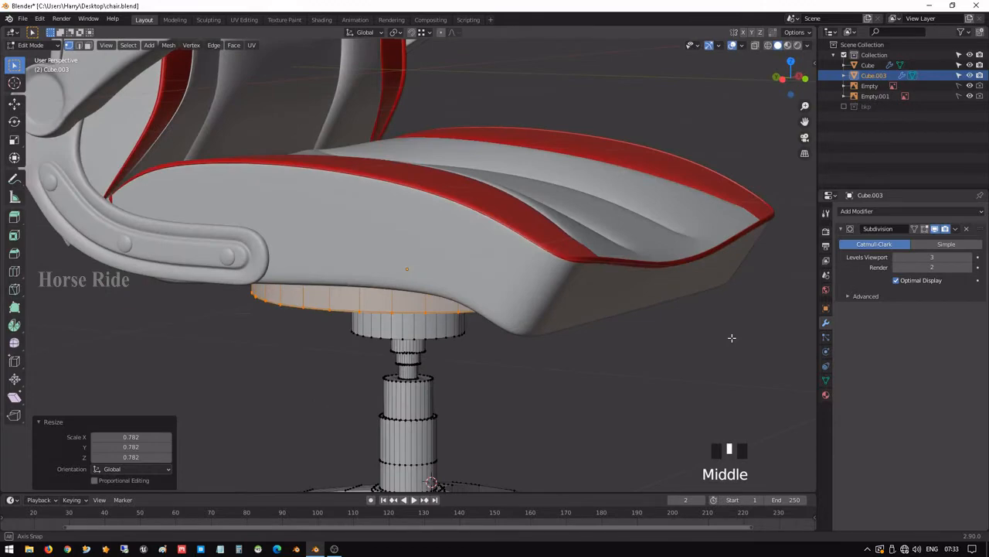
{"action": "middle_click_drag", "start_coordinate": [732, 338], "coordinate": [534, 307]}
- Add two supporting edge loops on the disc's underside, one slid close to the outer rim and one close to the mount at factor 0.928
{"action": "scroll", "coordinate": [489, 342], "scroll_direction": "up", "scroll_amount": 5}
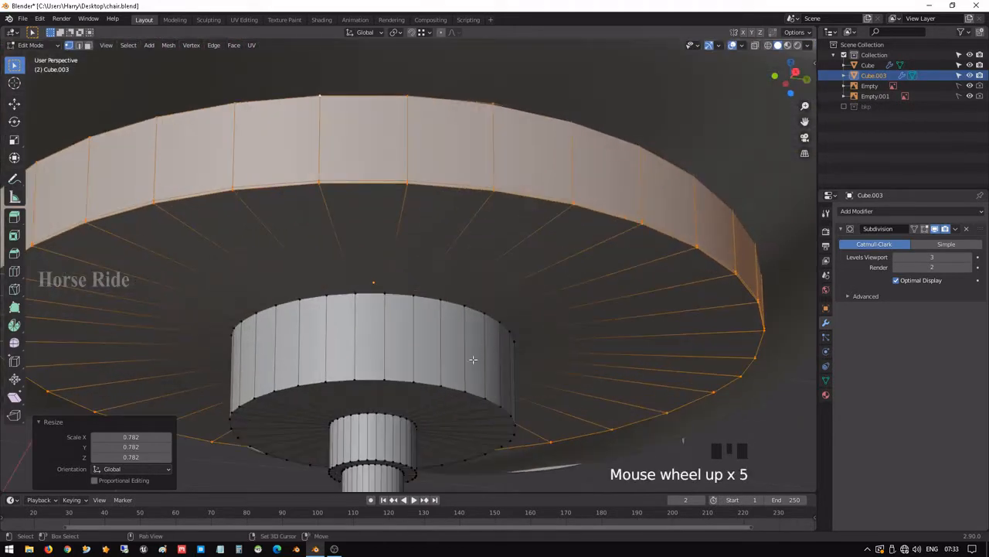
{"action": "middle_click_drag", "start_coordinate": [473, 359], "coordinate": [458, 237], "text": "shift"}
{"action": "left_click", "coordinate": [427, 173]}
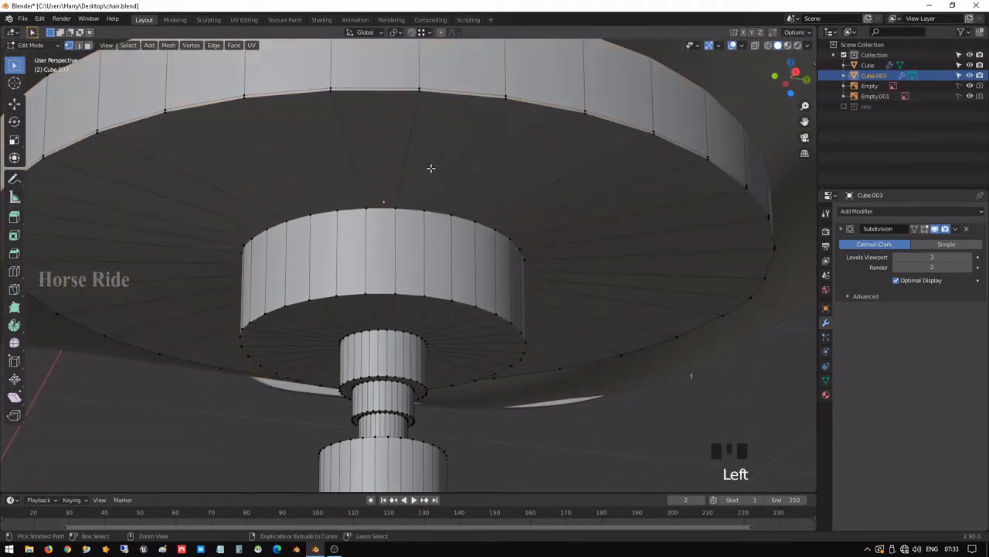
{"action": "scroll", "coordinate": [446, 138], "scroll_direction": "down", "scroll_amount": 2}
{"action": "scroll", "coordinate": [430, 170], "scroll_direction": "up", "scroll_amount": 2}
{"action": "key", "text": "ctrl+r"}
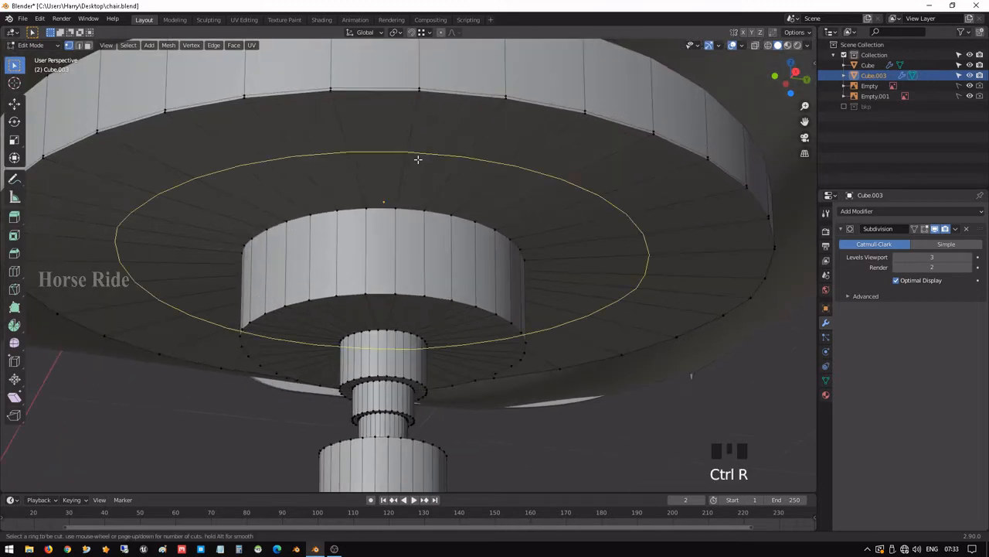
{"action": "left_click", "coordinate": [418, 160]}
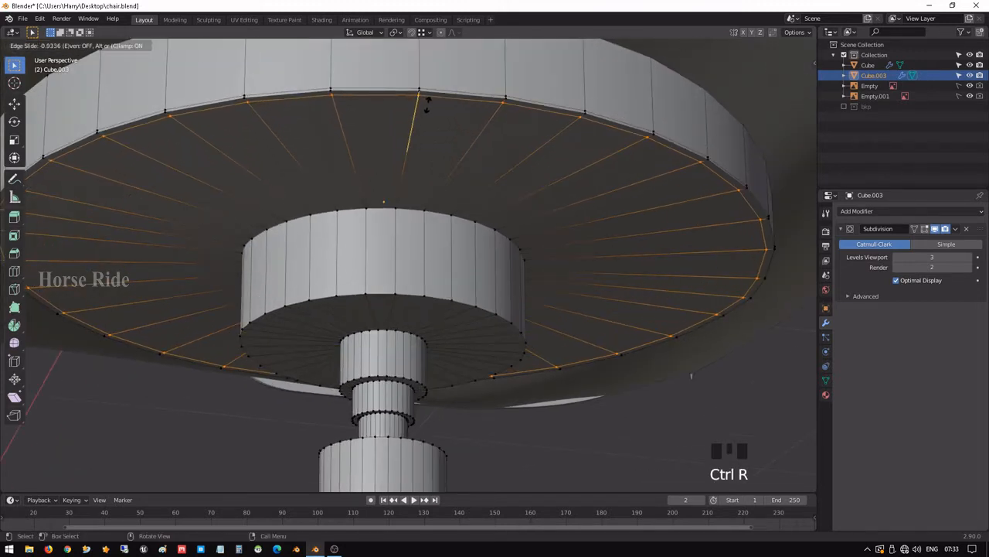
{"action": "left_click", "coordinate": [428, 103]}
{"action": "key", "text": "ctrl+r"}
{"action": "left_click", "coordinate": [415, 181]}
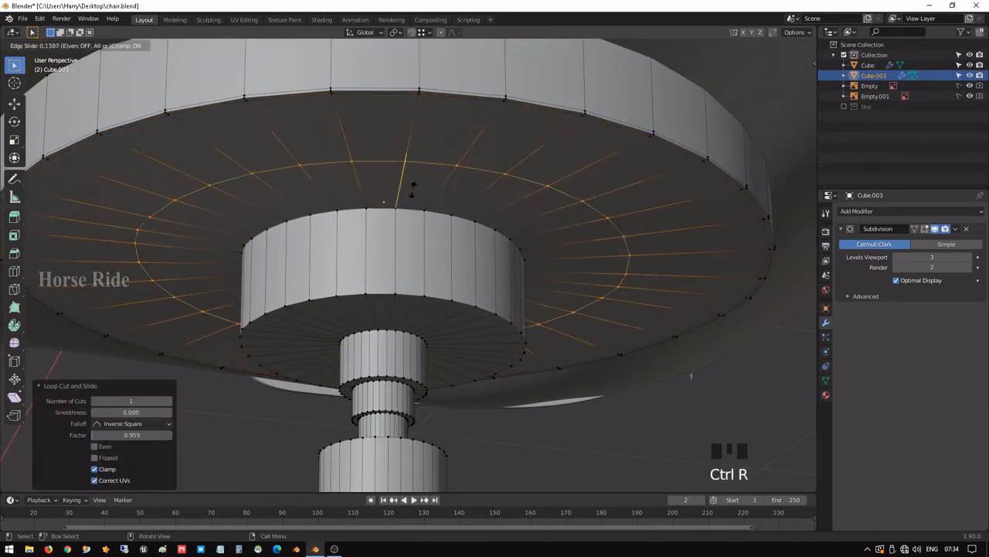
{"action": "left_click", "coordinate": [415, 235]}
- Add supporting edge loops near the upper and lower edges of the round mount's side wall, at factors -0.952 and 0.927
{"action": "key", "text": "ctrl+r"}
{"action": "left_click", "coordinate": [412, 231]}
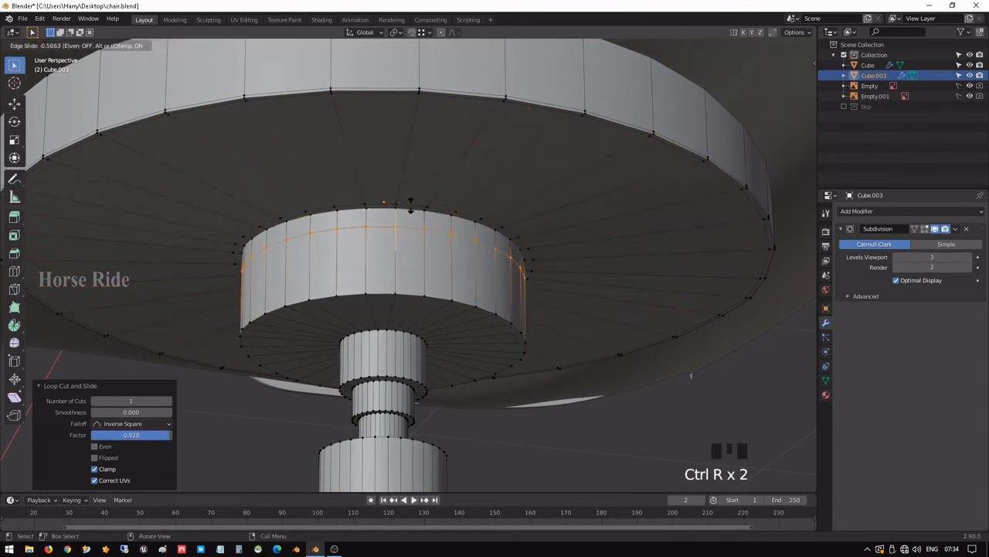
{"action": "left_click", "coordinate": [412, 190]}
{"action": "middle_click_drag", "start_coordinate": [412, 190], "coordinate": [410, 145], "text": "shift"}
{"action": "key", "text": "ctrl+r"}
{"action": "left_click", "coordinate": [409, 145]}
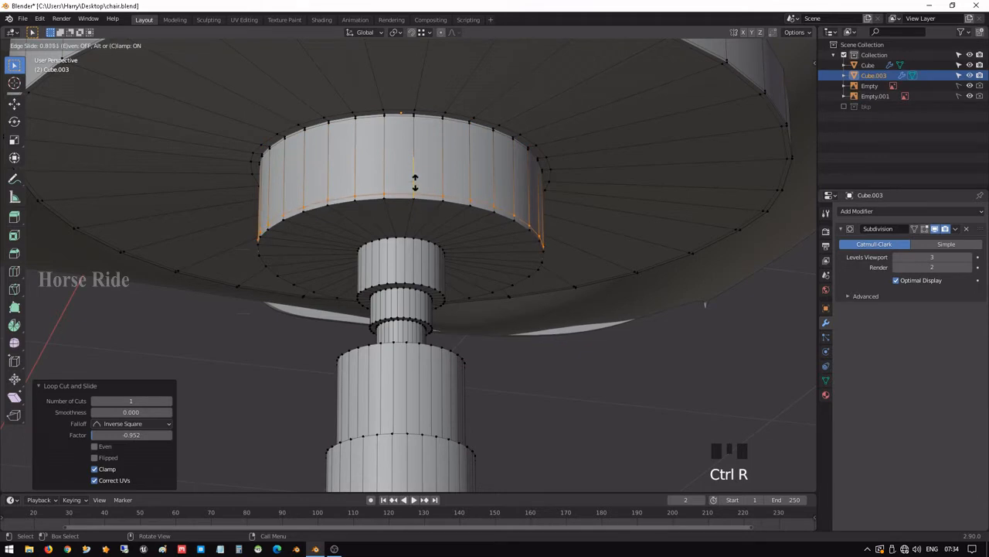
{"action": "left_click", "coordinate": [416, 184]}
- Add two edge loops on the mount's underside, near its outer edge at factor -0.892 and near the upper collar at 0.906
{"action": "key", "text": "ctrl+r"}
{"action": "left_click", "coordinate": [420, 213]}
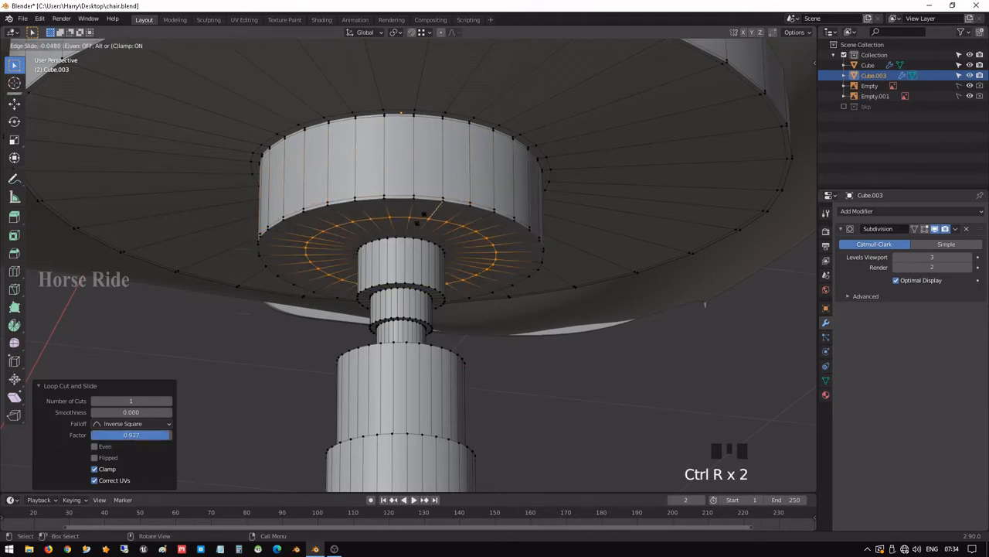
{"action": "left_click", "coordinate": [425, 214]}
{"action": "key", "text": "ctrl+r"}
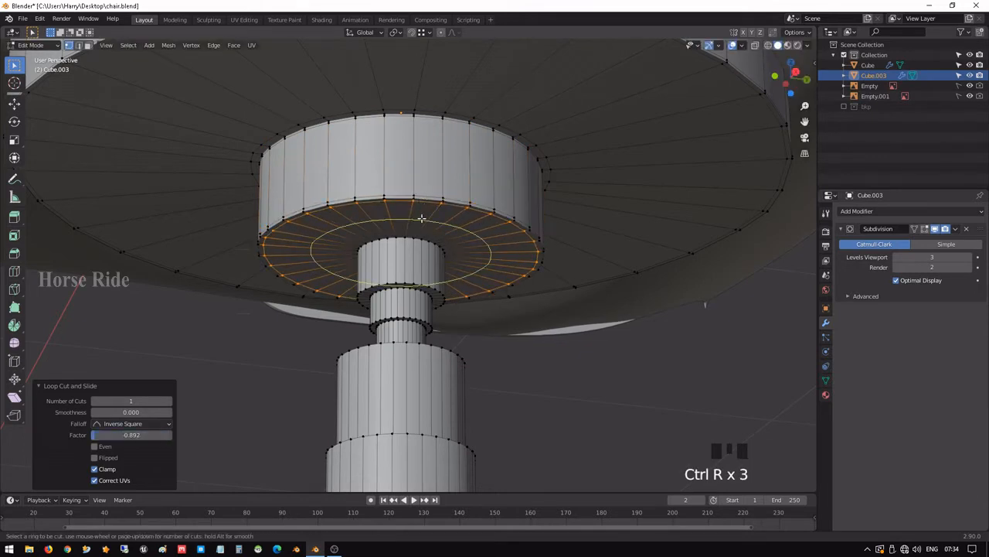
{"action": "left_click", "coordinate": [422, 224]}
{"action": "left_click", "coordinate": [416, 246]}
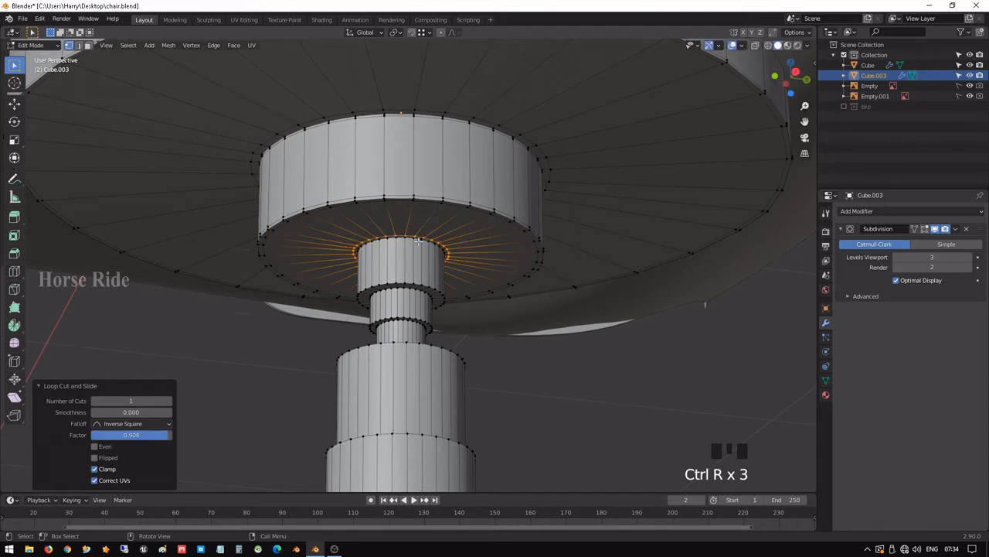
- Add supporting edge loops near the lower and upper edges of the upper collar's side wall, at factors 0.890 and -0.862
{"action": "key", "text": "ctrl+r"}
{"action": "left_click", "coordinate": [420, 266]}
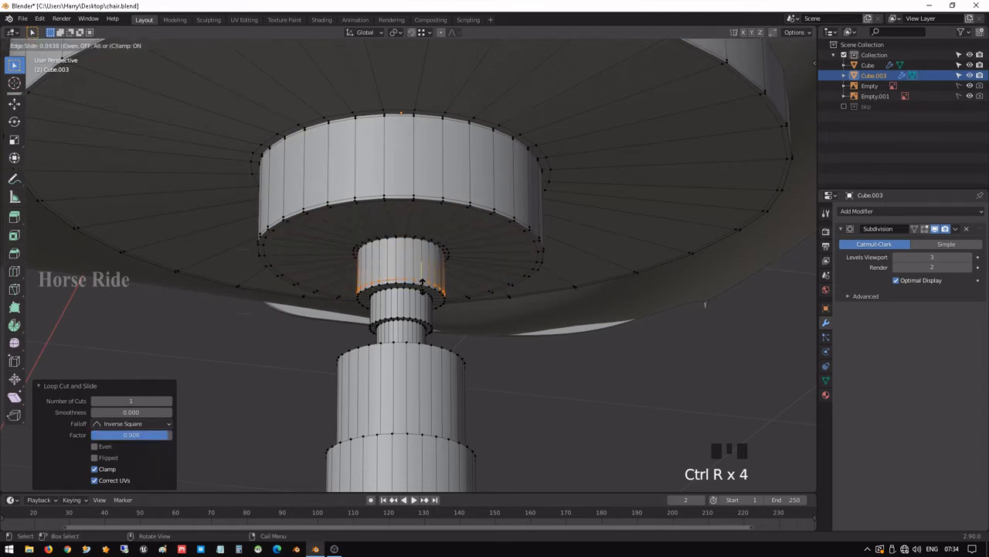
{"action": "left_click", "coordinate": [423, 286]}
{"action": "middle_click_drag", "start_coordinate": [423, 286], "coordinate": [417, 246], "text": "shift"}
{"action": "scroll", "coordinate": [417, 246], "scroll_direction": "up", "scroll_amount": 4}
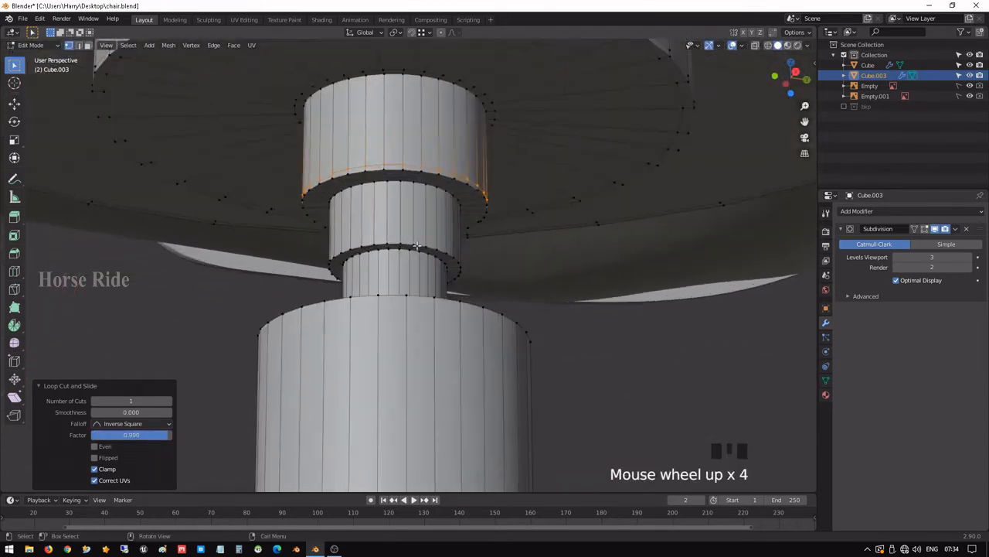
{"action": "key", "text": "ctrl+r"}
{"action": "left_click", "coordinate": [389, 119]}
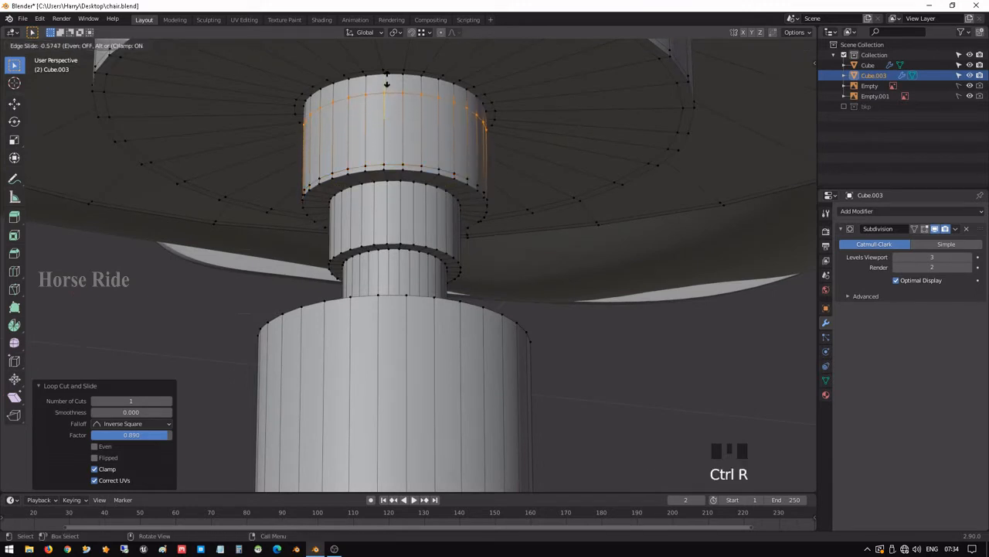
{"action": "left_click", "coordinate": [385, 66]}
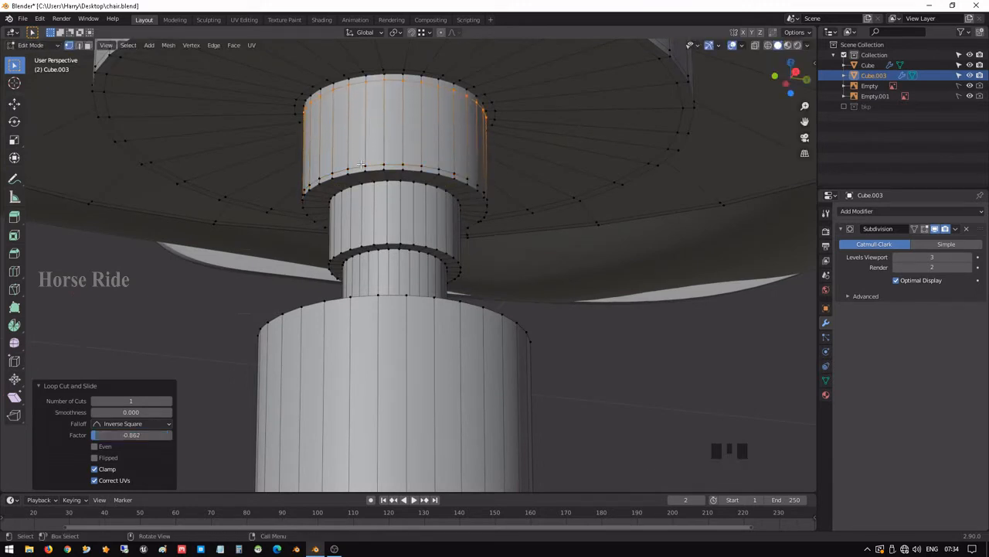
- Add an edge loop around the underside of the column's top collar, slid toward the outer edge with a factor of -0.586
{"action": "key", "text": "ctrl+r"}
{"action": "left_click", "coordinate": [372, 180]}
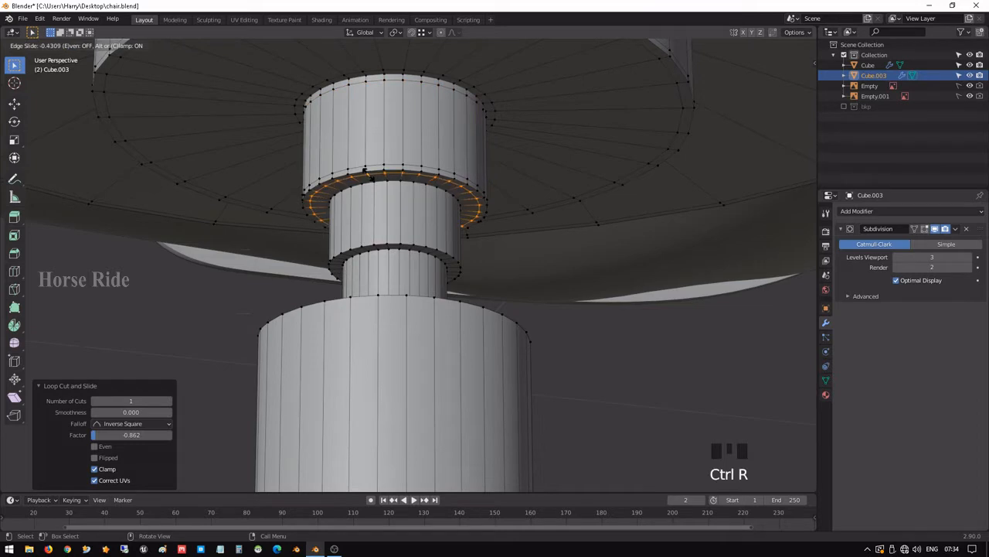
{"action": "left_click", "coordinate": [368, 177]}
- Add edge loops near the upper and lower ends of the second collar, with slide factors of -0.933 and 0.898
{"action": "key", "text": "ctrl+r"}
{"action": "left_click", "coordinate": [365, 193]}
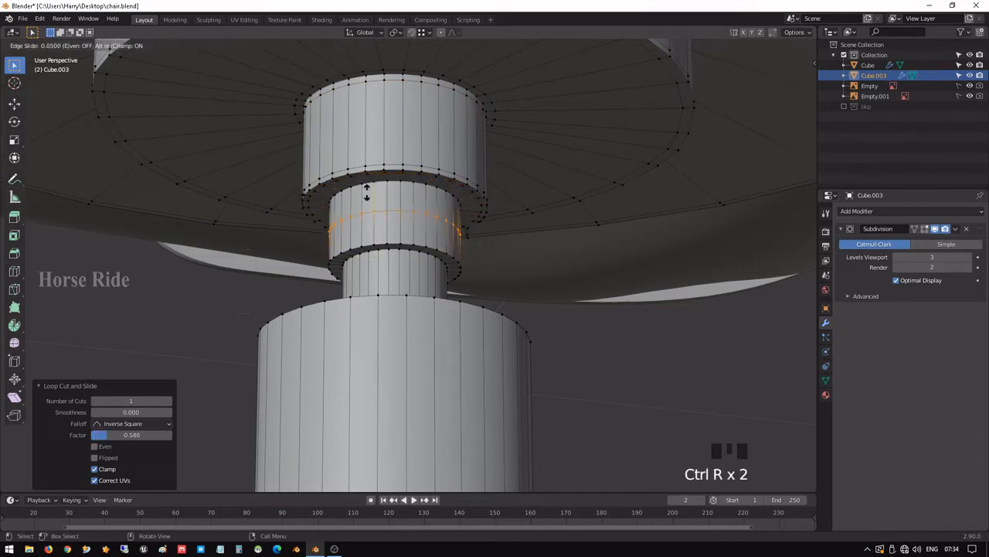
{"action": "left_click", "coordinate": [371, 161]}
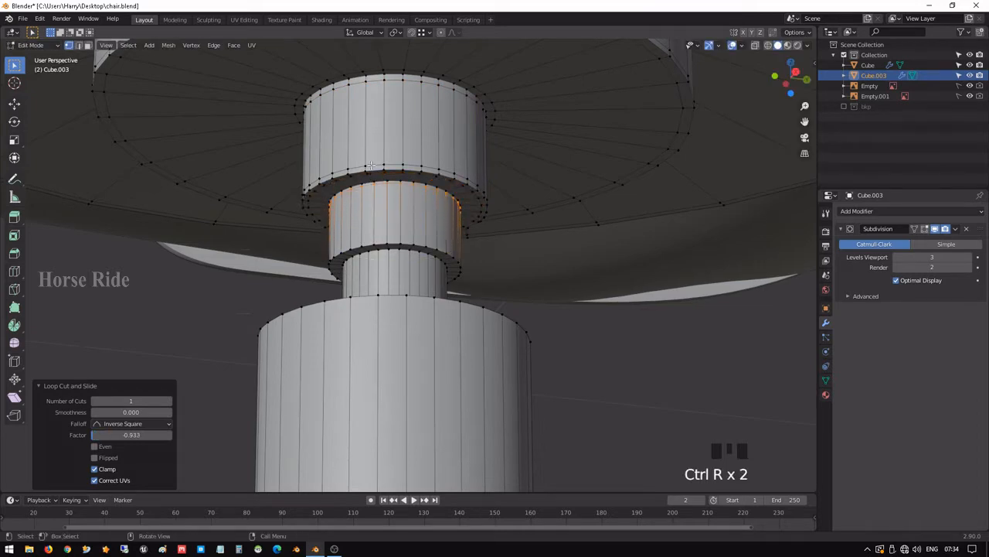
{"action": "key", "text": "ctrl+r"}
{"action": "left_click", "coordinate": [379, 218]}
{"action": "left_click", "coordinate": [387, 240]}
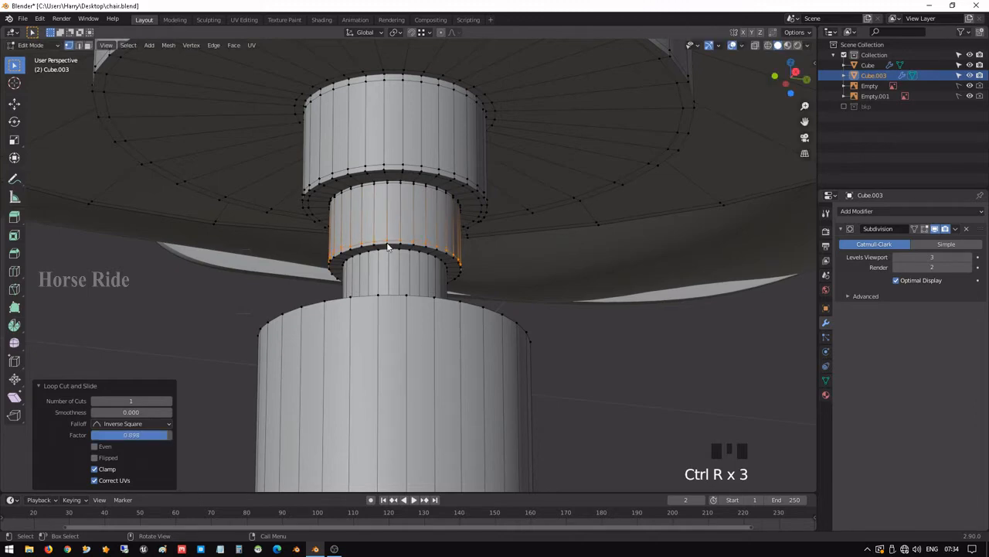
- Check the smoothed column, and add an edge loop around the second collar's underside with a slide factor of -0.524
{"action": "key", "text": "Tab"}
{"action": "mouse_move", "coordinate": [421, 159]}
{"action": "middle_mouse_down"}
{"action": "mouse_move", "coordinate": [401, 106]}
{"action": "mouse_move", "coordinate": [409, 162]}
{"action": "middle_mouse_up"}
{"action": "scroll", "coordinate": [402, 108], "scroll_direction": "down", "scroll_amount": 4}
{"action": "scroll", "coordinate": [416, 225], "scroll_direction": "up", "scroll_amount": 2}
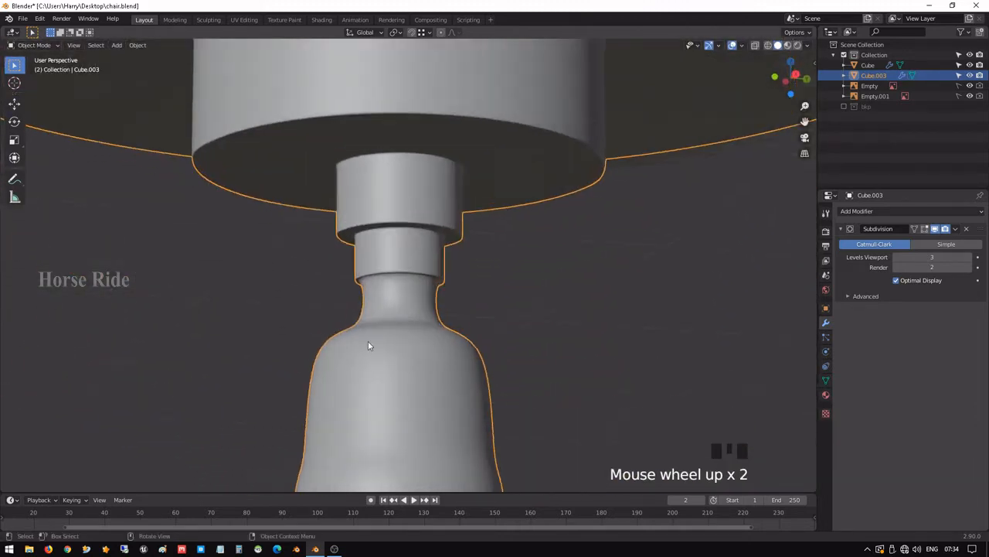
{"action": "middle_click_drag", "start_coordinate": [368, 345], "coordinate": [347, 317]}
{"action": "key", "text": "Tab"}
{"action": "scroll", "coordinate": [344, 340], "scroll_direction": "up", "scroll_amount": 3}
{"action": "scroll", "coordinate": [346, 317], "scroll_direction": "up", "scroll_amount": 1}
{"action": "scroll", "coordinate": [341, 232], "scroll_direction": "up", "scroll_amount": 4}
{"action": "middle_click_drag", "start_coordinate": [336, 178], "coordinate": [363, 175], "text": "shift"}
{"action": "key", "text": "ctrl+r"}
{"action": "left_click", "coordinate": [350, 172]}
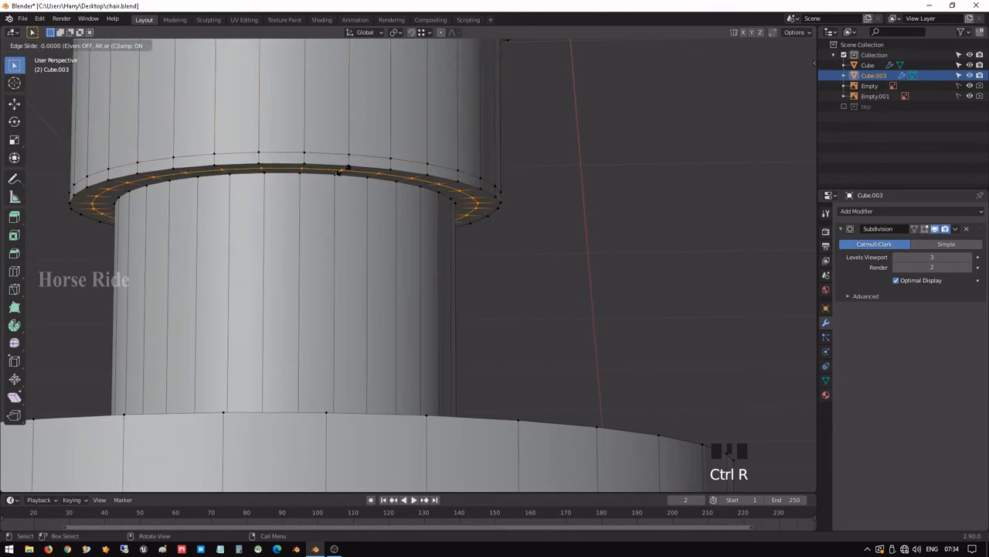
{"action": "left_click", "coordinate": [350, 170]}
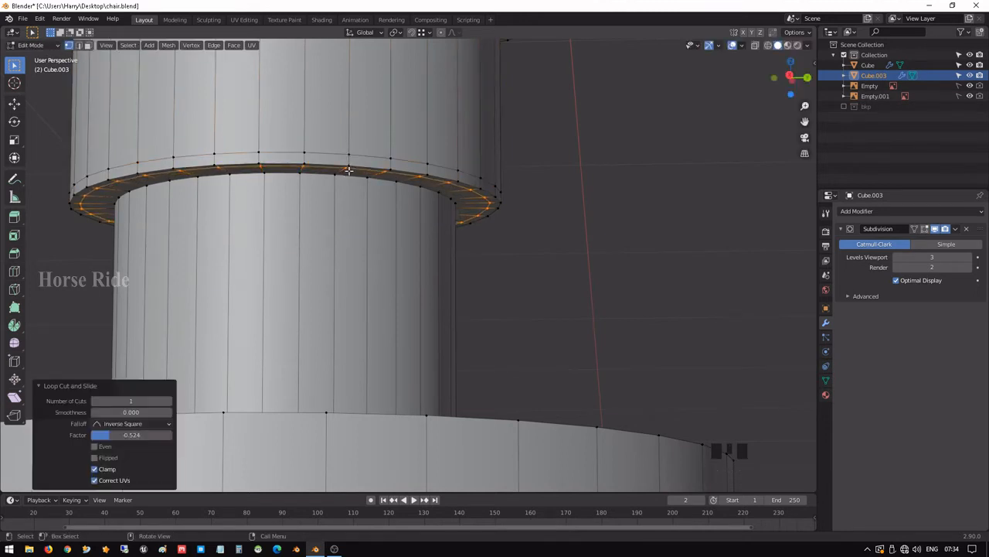
- Add an edge loop around the thin shaft, close to its upper end below the second collar, and preview the smoothed result
{"action": "key", "text": "ctrl+r"}
{"action": "left_click", "coordinate": [347, 203]}
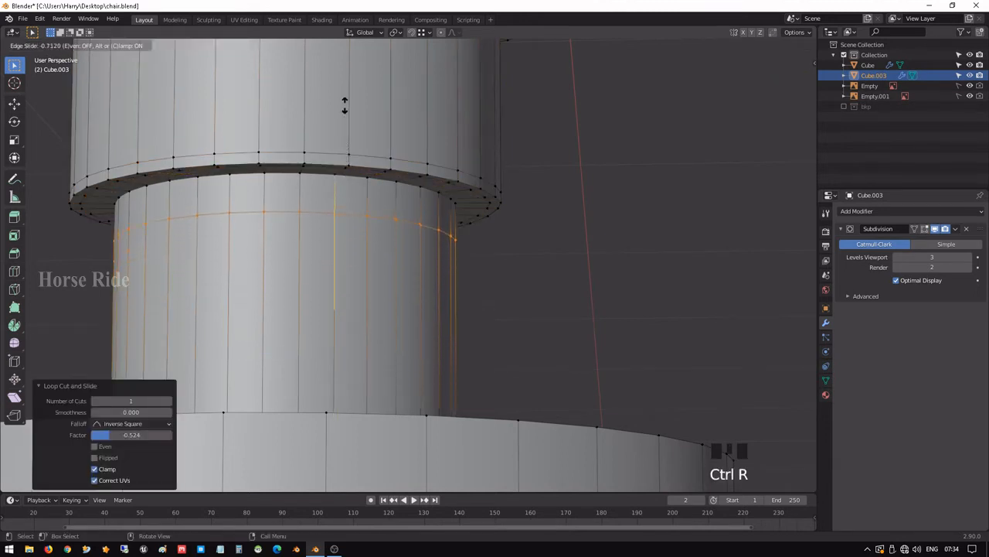
{"action": "left_click", "coordinate": [344, 77]}
{"action": "key", "text": "Tab"}
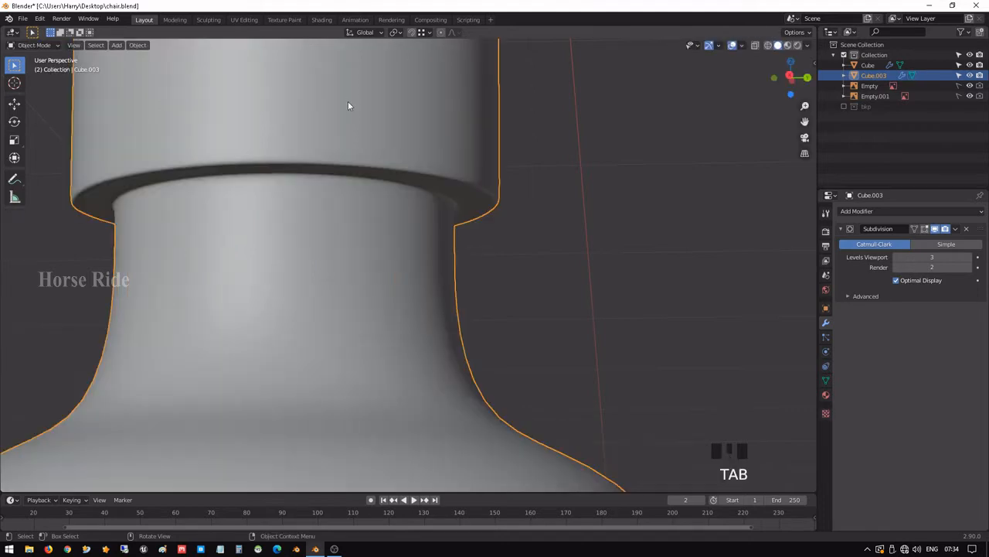
- Add an edge loop around the large upper cylinder, close to its top rim, with a slide factor of -0.970
{"action": "scroll", "coordinate": [347, 105], "scroll_direction": "down", "scroll_amount": 2}
{"action": "key", "text": "Tab"}
{"action": "middle_click_drag", "start_coordinate": [347, 121], "coordinate": [410, 380]}
{"action": "key", "text": "ctrl+r"}
{"action": "left_click", "coordinate": [400, 394]}
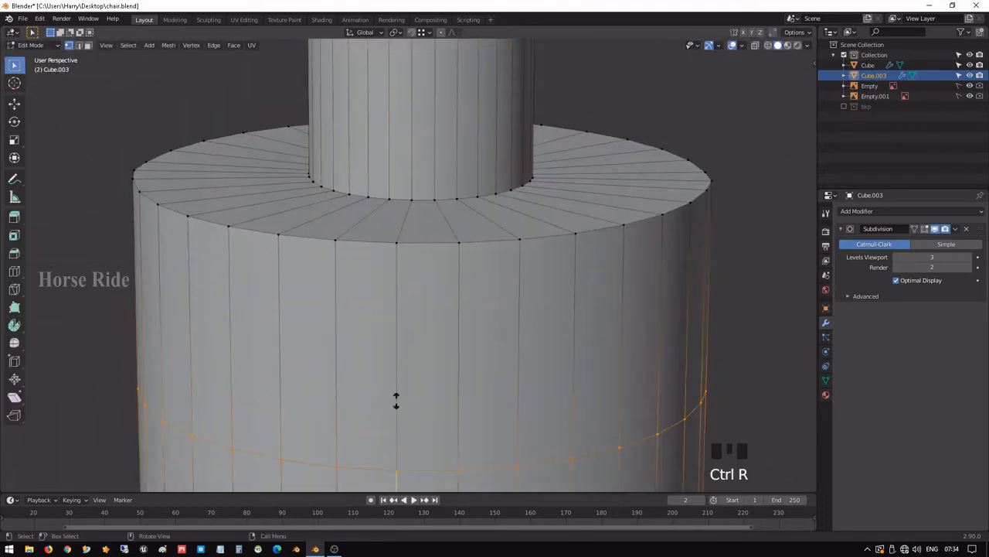
{"action": "left_click", "coordinate": [395, 183]}
- Add an edge loop around the base of the thin shaft, just above the large cylinder, with a factor of 0.934
{"action": "key", "text": "ctrl+r"}
{"action": "left_click", "coordinate": [386, 100]}
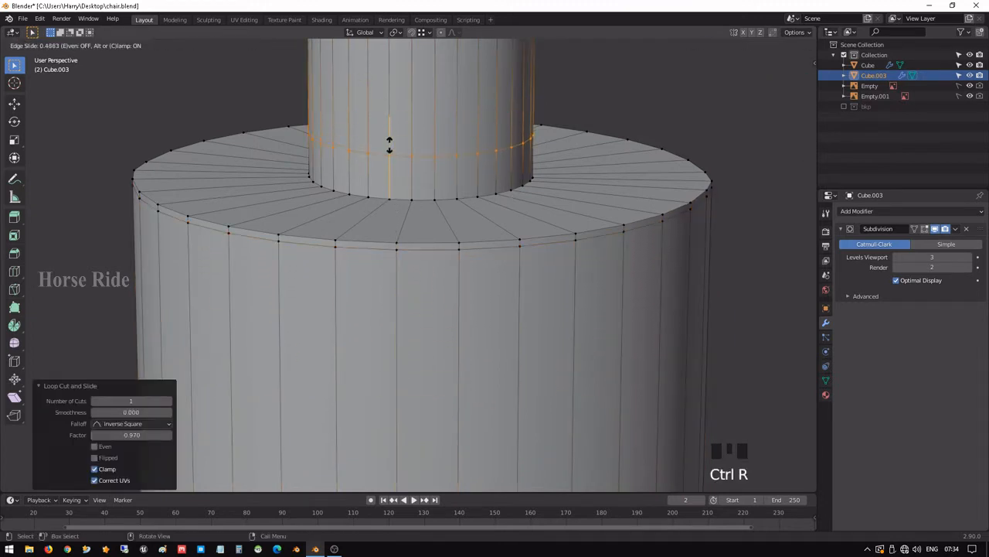
{"action": "left_click", "coordinate": [389, 182]}
- Add two edge loops on the large cylinder's top face, near the shaft at factor -0.825 and near the rim at 0.823
{"action": "key", "text": "ctrl+r"}
{"action": "left_click", "coordinate": [386, 215]}
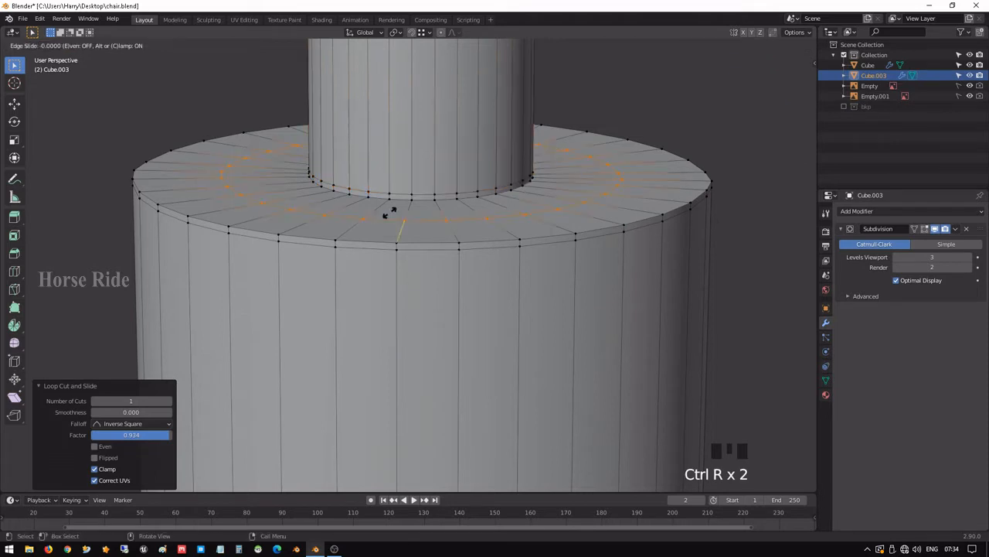
{"action": "left_click", "coordinate": [399, 182]}
{"action": "key", "text": "ctrl+r"}
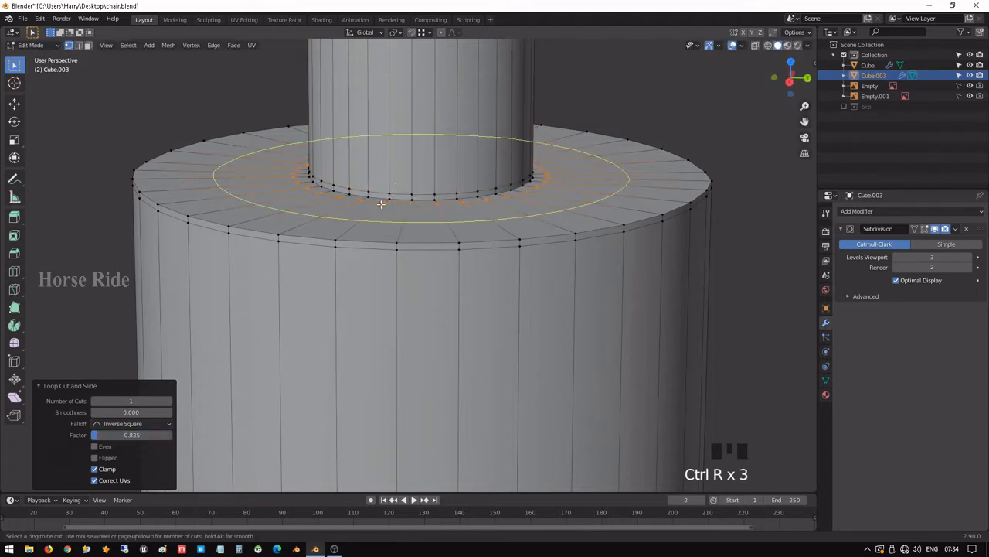
{"action": "left_click", "coordinate": [381, 204]}
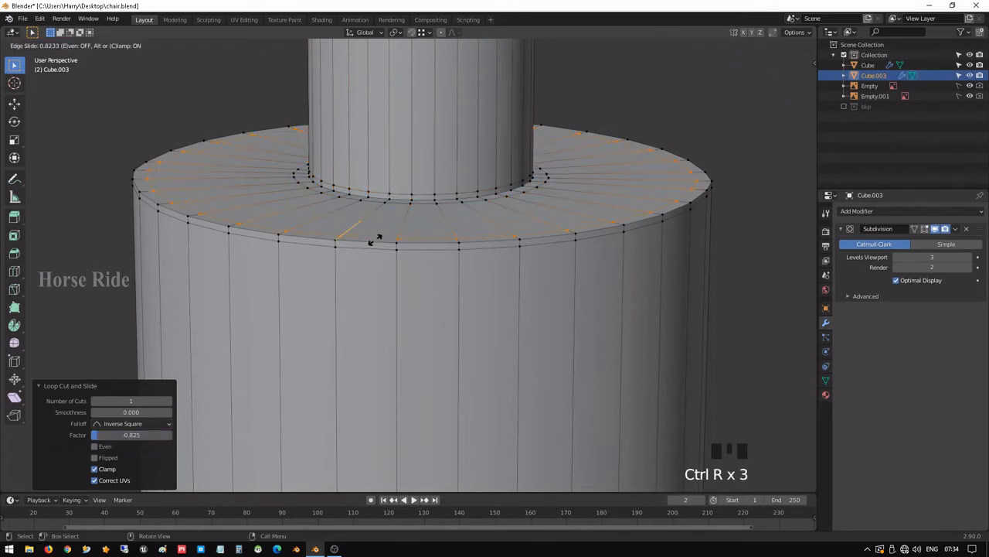
{"action": "left_click", "coordinate": [376, 238]}
- Add an edge loop around the base of the large upper cylinder, just above the ledge, with a slide factor of 0.978
{"action": "middle_click_drag", "start_coordinate": [376, 239], "coordinate": [379, 96], "text": "shift"}
{"action": "scroll", "coordinate": [383, 278], "scroll_direction": "down", "scroll_amount": 4}
{"action": "middle_click_drag", "start_coordinate": [382, 281], "coordinate": [412, 222], "text": "shift"}
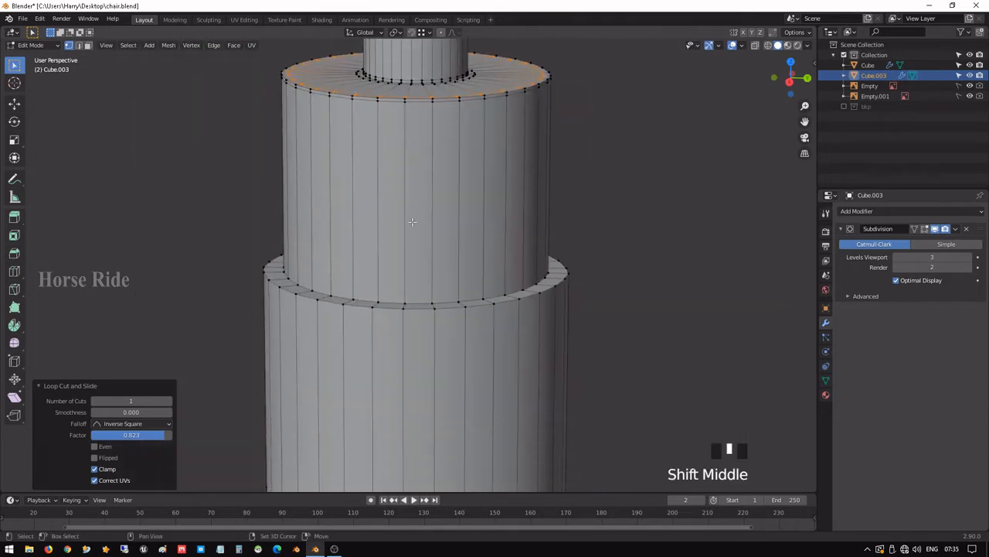
{"action": "scroll", "coordinate": [412, 222], "scroll_direction": "up", "scroll_amount": 3}
{"action": "key", "text": "ctrl+r"}
{"action": "left_click", "coordinate": [405, 232]}
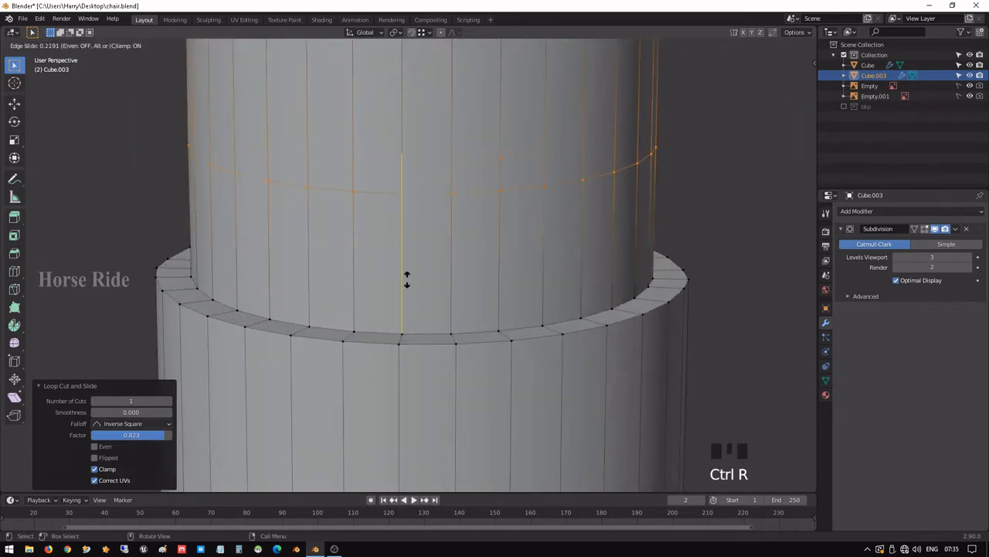
{"action": "left_click", "coordinate": [412, 415]}
- Add an edge loop around the narrow ledge between the two large cylinders, slid toward its outer rim, and preview the smoothed shape
{"action": "key", "text": "ctrl+r"}
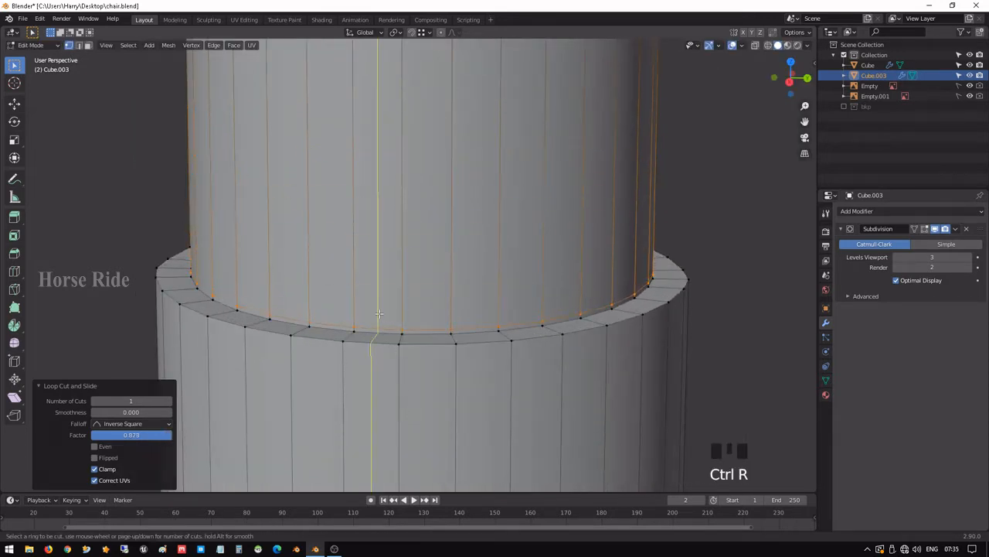
{"action": "left_click", "coordinate": [398, 335]}
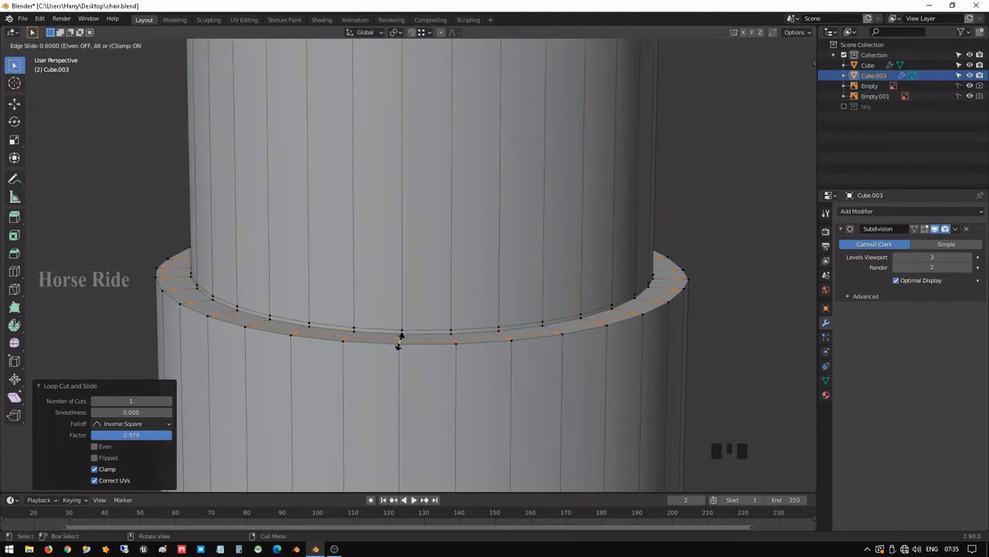
{"action": "left_click", "coordinate": [399, 343]}
{"action": "key", "text": "Tab"}
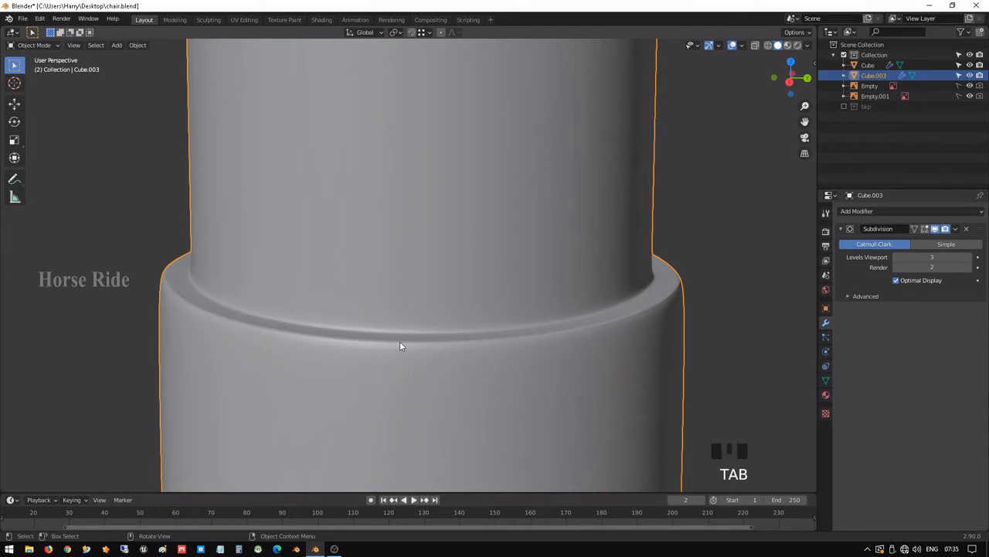
- Add an edge loop around the lower cylinder, close to its top rim below the ledge, and preview the smoothed edge
{"action": "key", "text": "Tab"}
{"action": "key", "text": "ctrl+r"}
{"action": "left_click", "coordinate": [396, 399]}
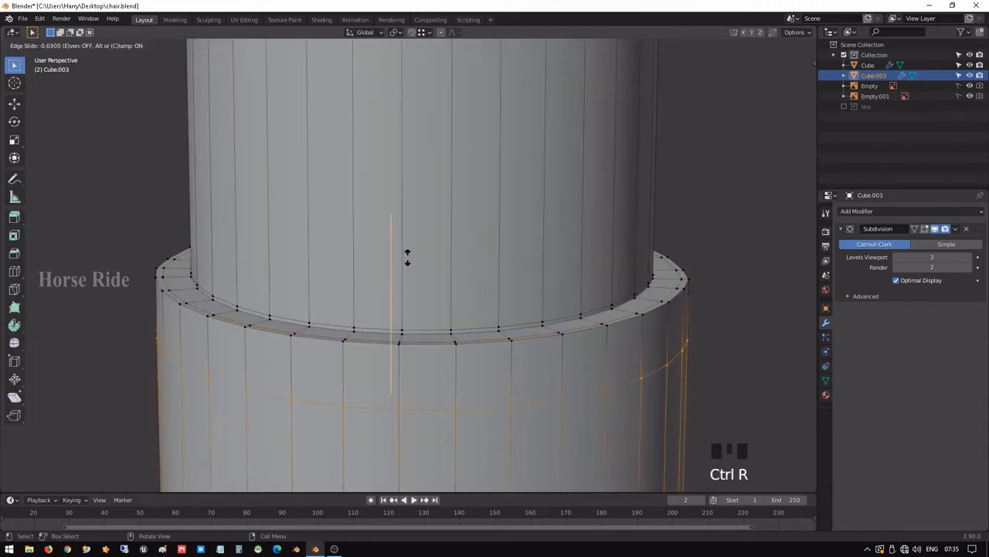
{"action": "left_click", "coordinate": [410, 199]}
{"action": "key", "text": "Tab"}
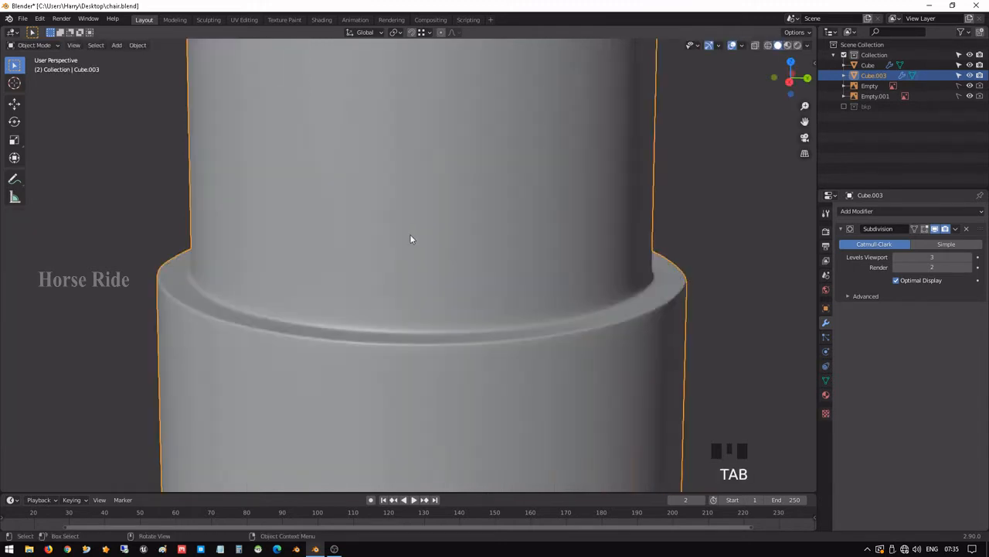
- Add an edge loop on the sloped ring at the base hub, close to its upper edge, with a factor of -0.857
{"action": "scroll", "coordinate": [410, 236], "scroll_direction": "down", "scroll_amount": 5}
{"action": "middle_click_drag", "start_coordinate": [424, 353], "coordinate": [540, 168], "text": "shift"}
{"action": "scroll", "coordinate": [446, 173], "scroll_direction": "up", "scroll_amount": 2}
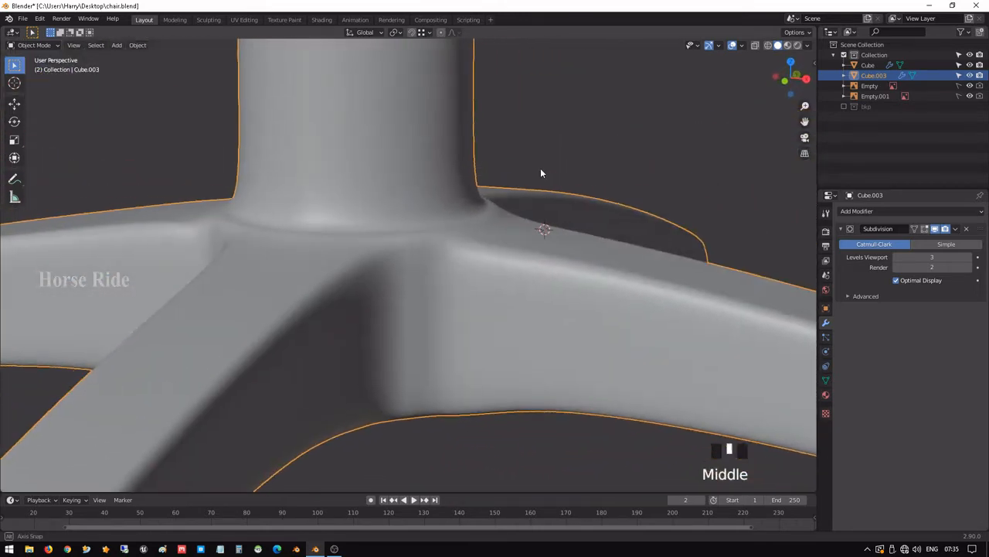
{"action": "key", "text": "Tab"}
{"action": "scroll", "coordinate": [382, 180], "scroll_direction": "up", "scroll_amount": 3}
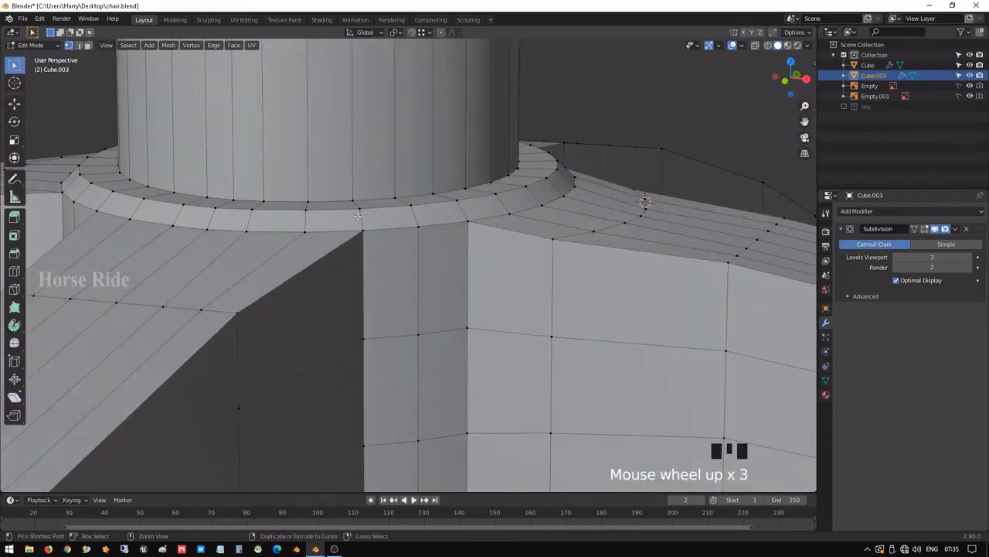
{"action": "key", "text": "ctrl+r"}
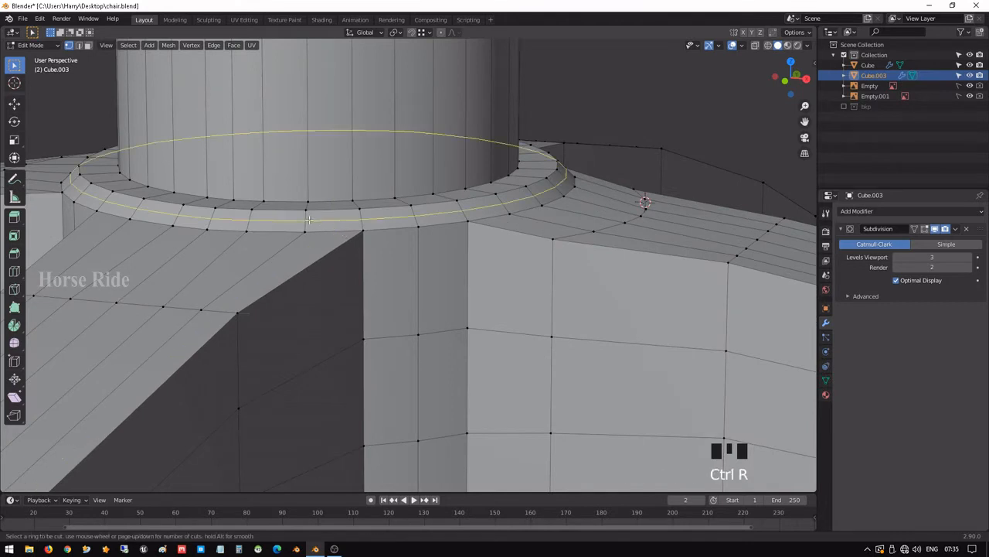
{"action": "left_click", "coordinate": [308, 219]}
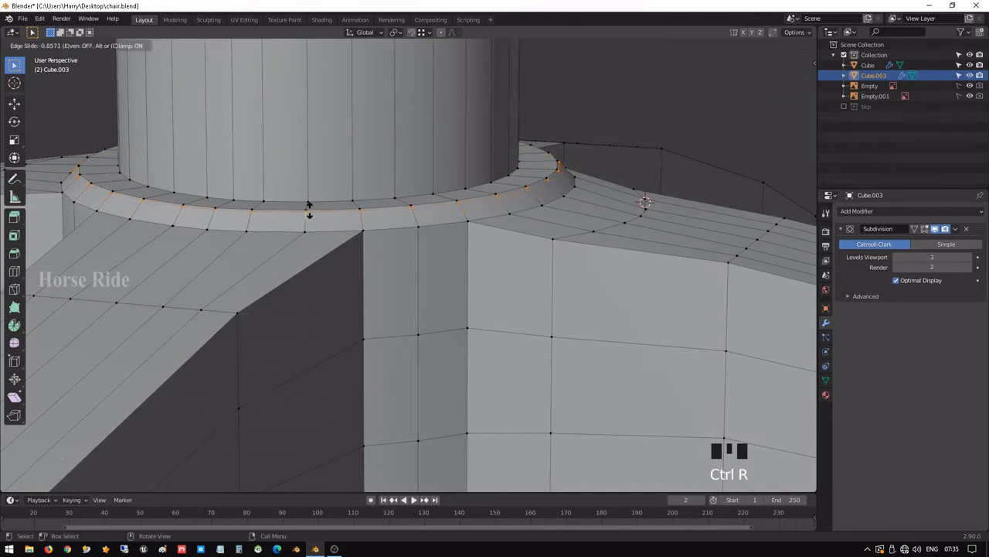
{"action": "left_click", "coordinate": [308, 207]}
- Add an edge loop on the hub's flat ring around the column with a factor of -0.547, and inspect the smoothed hub
{"action": "key", "text": "ctrl+r"}
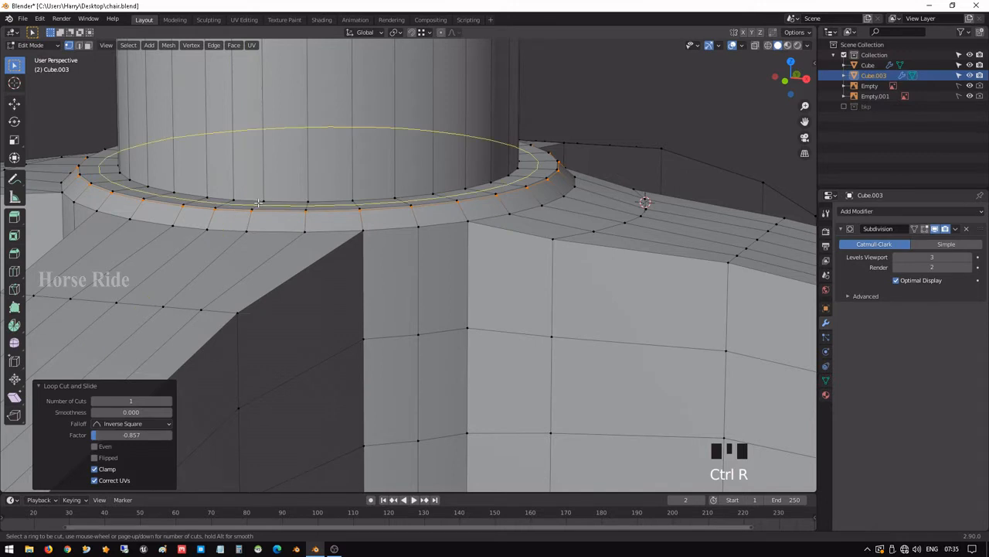
{"action": "left_click", "coordinate": [259, 202]}
{"action": "left_click", "coordinate": [260, 201]}
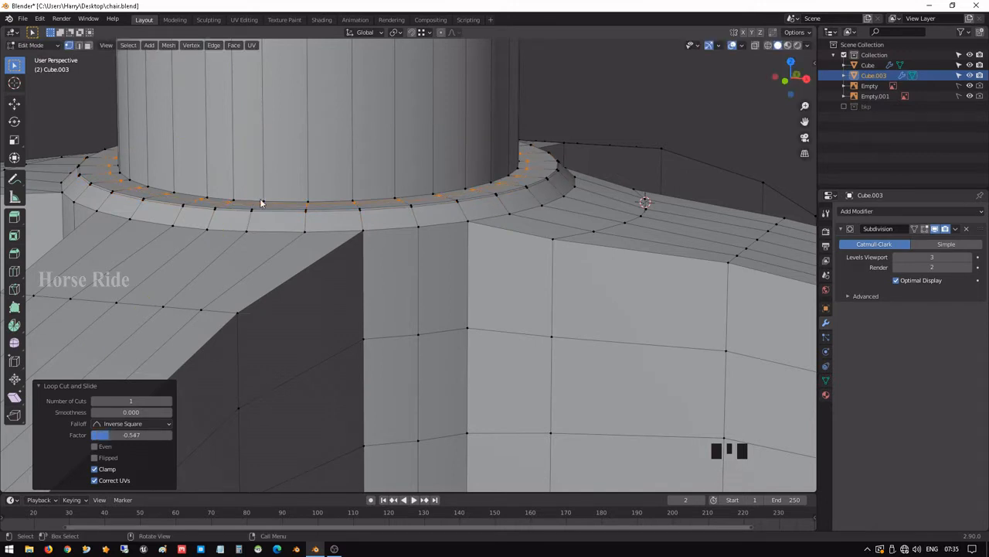
{"action": "key", "text": "Tab"}
{"action": "mouse_move", "coordinate": [271, 204]}
{"action": "middle_mouse_down"}
{"action": "mouse_move", "coordinate": [342, 212]}
{"action": "mouse_move", "coordinate": [294, 230]}
{"action": "middle_mouse_up"}
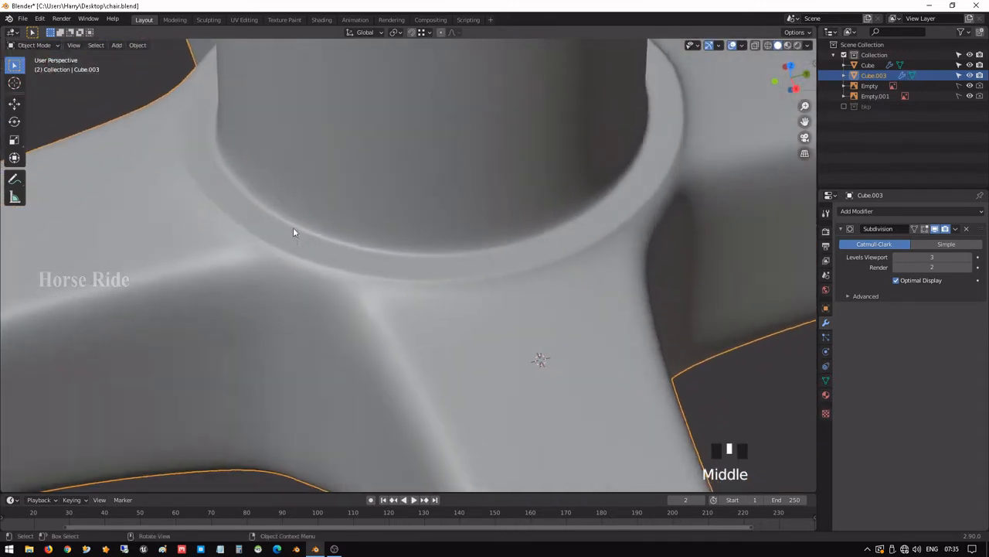
- Add an edge loop around the bottom of the column, just above the hub's flat ring, and return to Object Mode
{"action": "key", "text": "Tab"}
{"action": "key", "text": "ctrl+r"}
{"action": "left_click", "coordinate": [320, 218]}
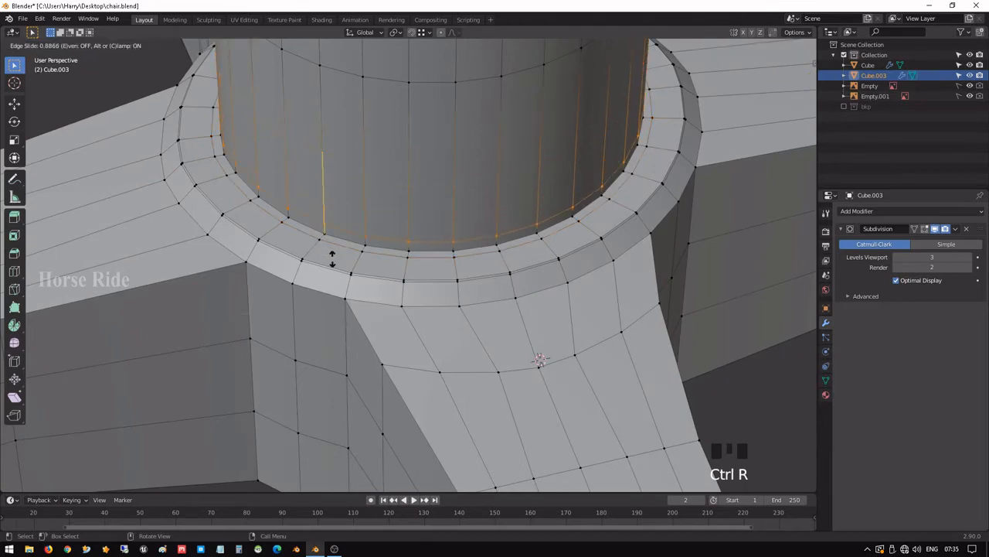
{"action": "left_click", "coordinate": [334, 260]}
{"action": "key", "text": "Tab"}
- Review the smoothed chair base from several angles and save the file
{"action": "scroll", "coordinate": [382, 256], "scroll_direction": "down", "scroll_amount": 2}
{"action": "middle_click_drag", "start_coordinate": [382, 257], "coordinate": [272, 201]}
{"action": "scroll", "coordinate": [281, 217], "scroll_direction": "down", "scroll_amount": 7}
{"action": "scroll", "coordinate": [402, 270], "scroll_direction": "down", "scroll_amount": 5}
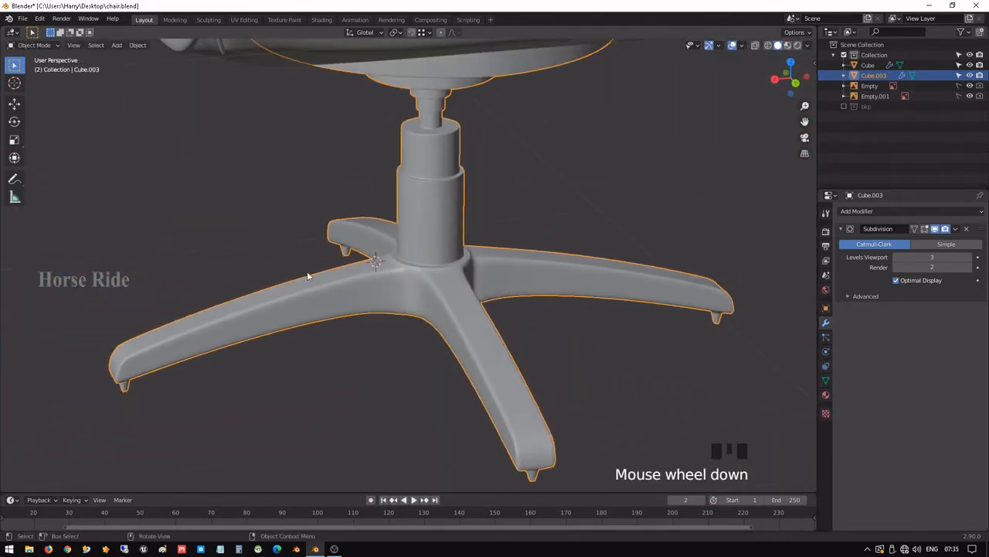
{"action": "middle_click_drag", "start_coordinate": [420, 273], "coordinate": [491, 211]}
{"action": "key", "text": "ctrl+s"}
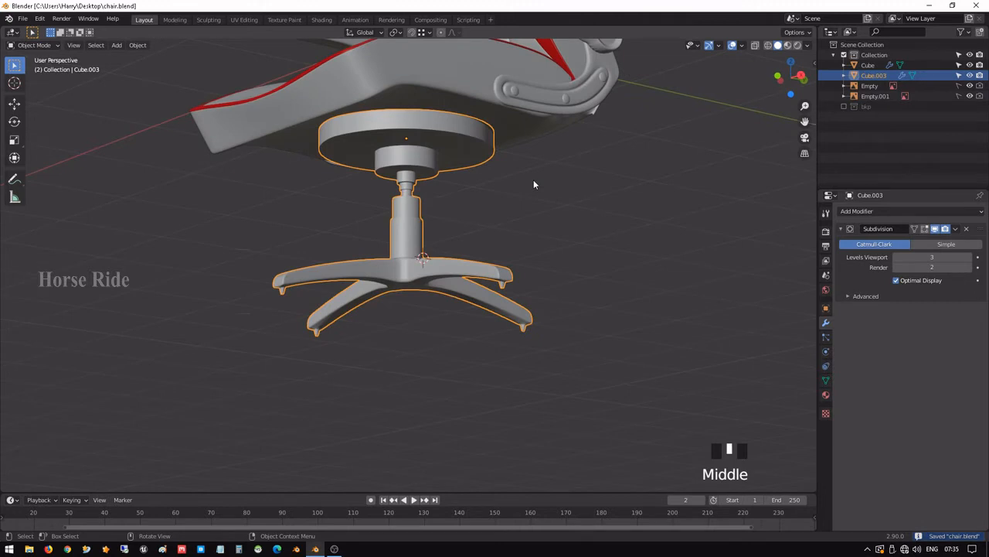
- Deselect the chair base, enable the bkp collection in the scene, and select its Cube.001 object
{"action": "scroll", "coordinate": [531, 182], "scroll_direction": "down", "scroll_amount": 2}
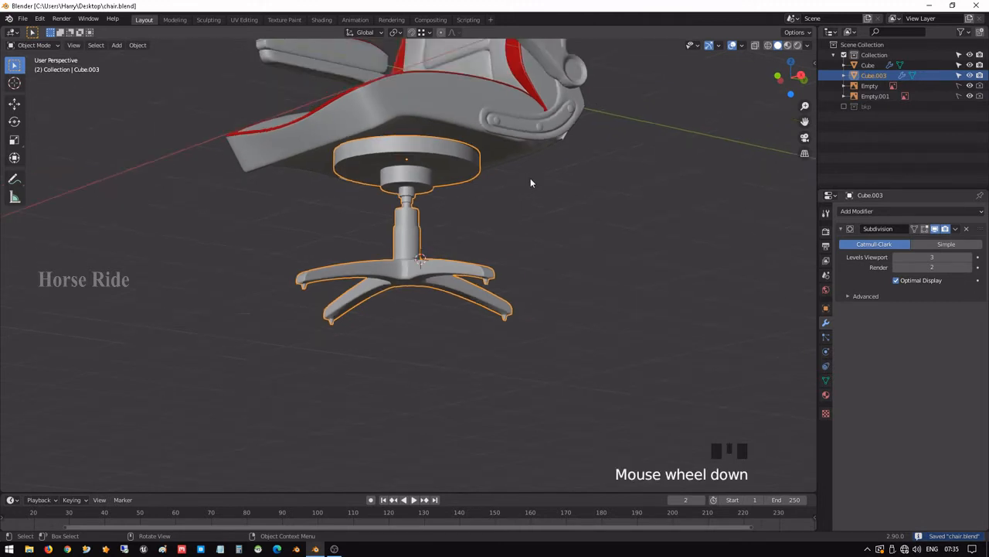
{"action": "left_click", "coordinate": [519, 230]}
{"action": "middle_click_drag", "start_coordinate": [530, 181], "coordinate": [431, 263]}
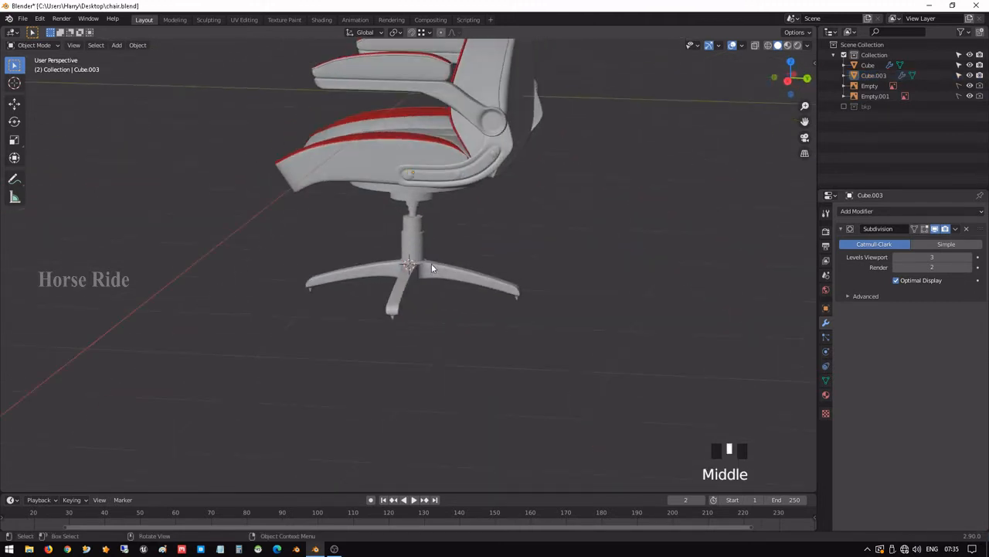
{"action": "key", "text": "a"}
{"action": "left_click", "coordinate": [859, 86]}
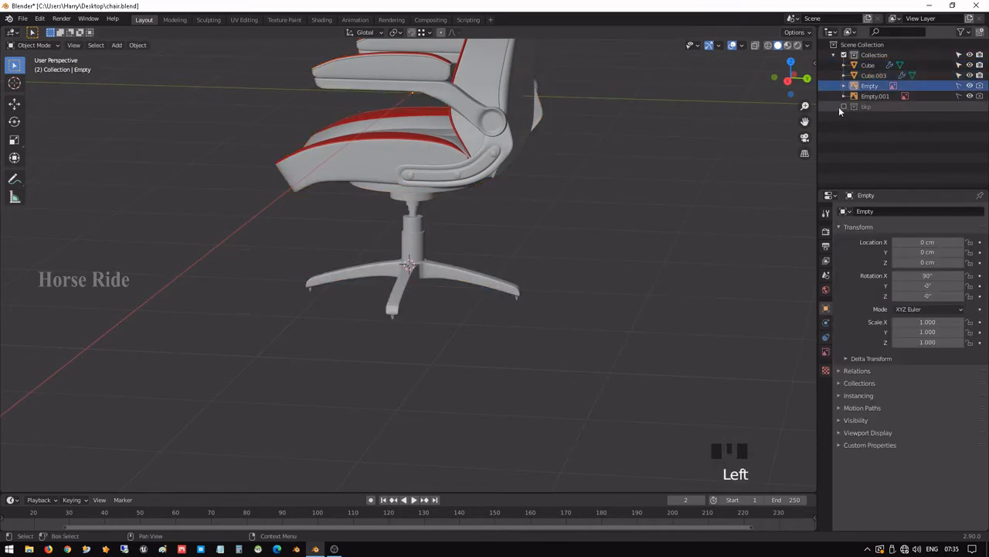
{"action": "left_click", "coordinate": [842, 108]}
{"action": "left_click", "coordinate": [858, 115]}
{"action": "scroll", "coordinate": [870, 179], "scroll_direction": "down", "scroll_amount": 3}
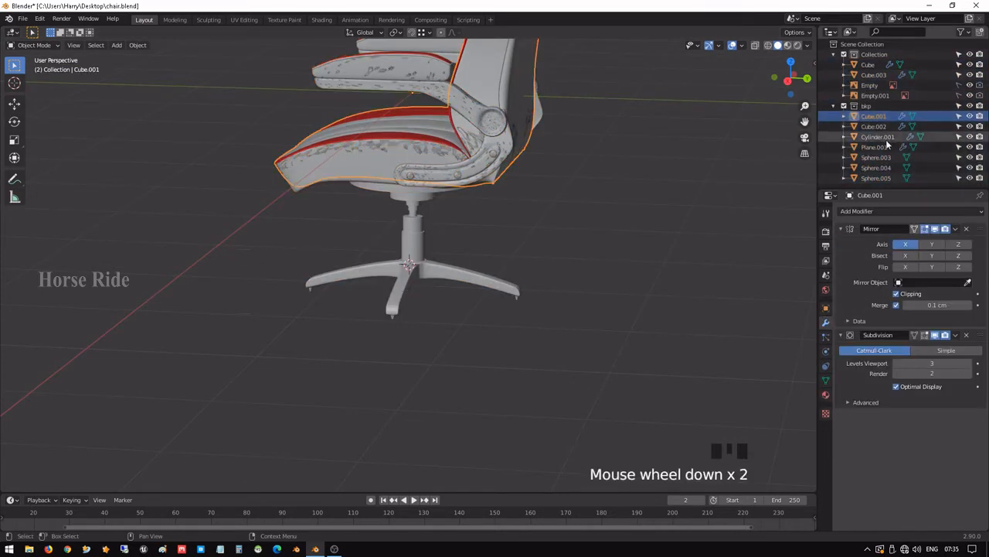
- Extend the selection from Cube.001 through Sphere.005 in the bkp collection and delete all those old backup objects
{"action": "left_click", "coordinate": [869, 179], "text": "shift"}
{"action": "key", "text": "x"}
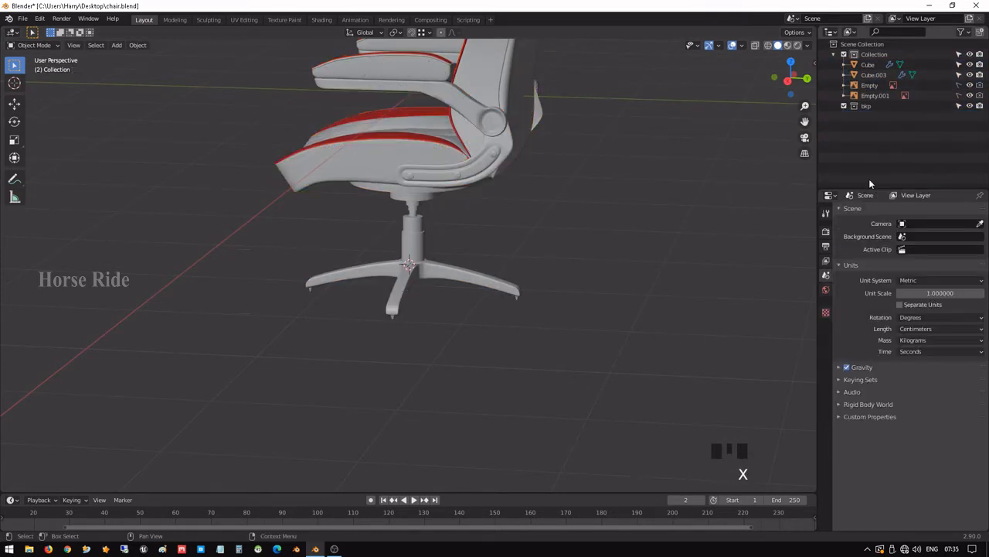
{"action": "left_click", "coordinate": [466, 233]}
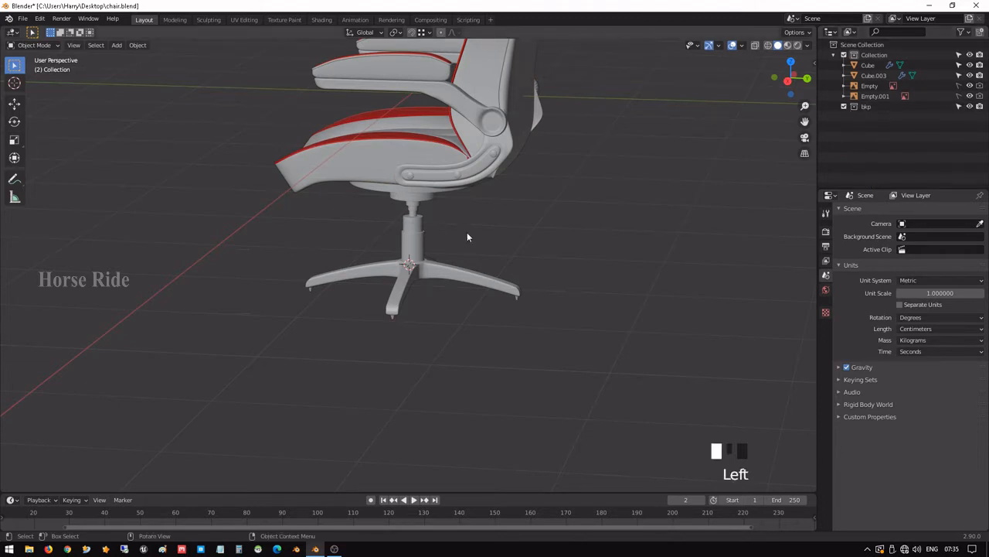
- Store in-place duplicates of Cube and Cube.003 in the bkp collection, and exclude that collection from the scene
{"action": "key", "text": "a"}
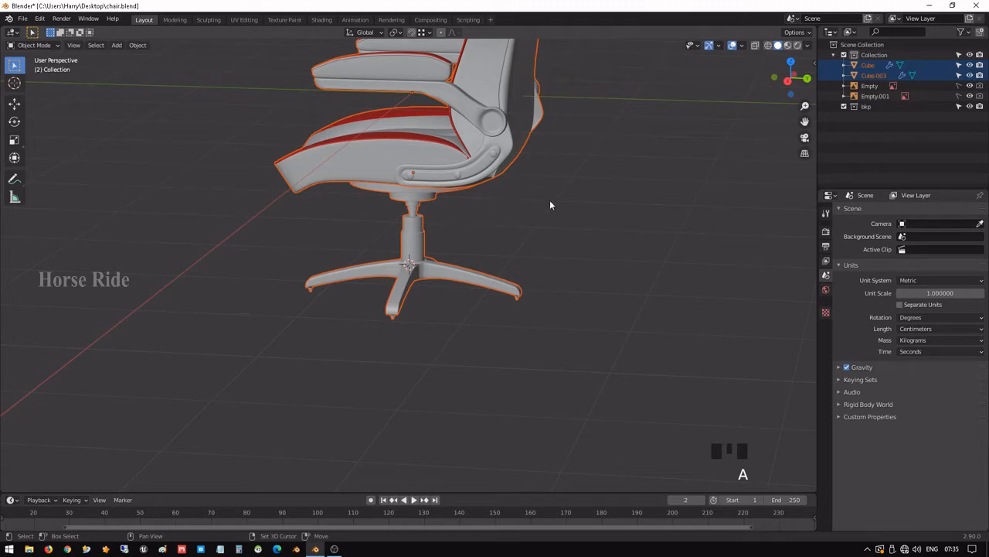
{"action": "key", "text": "shift+d"}
{"action": "right_click", "coordinate": [580, 198]}
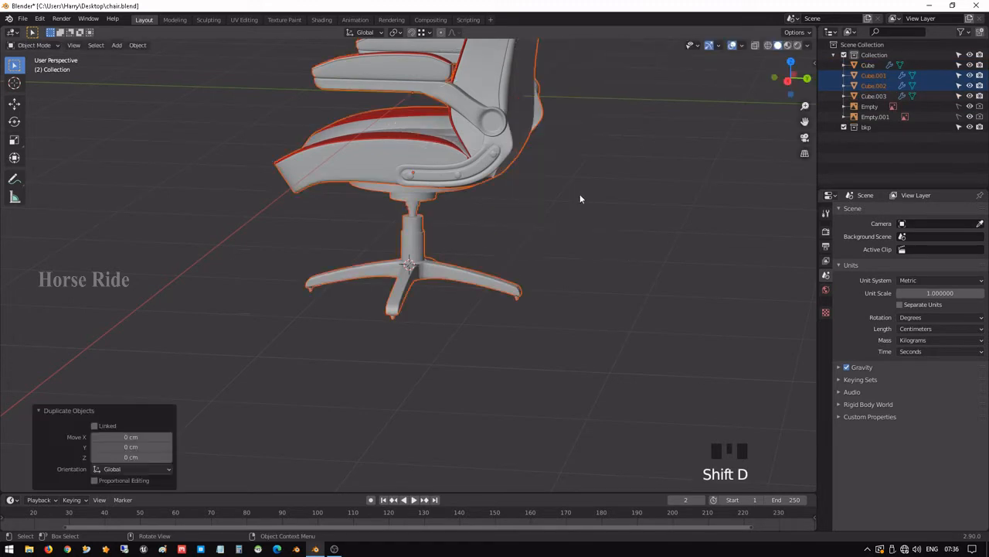
{"action": "key", "text": "m"}
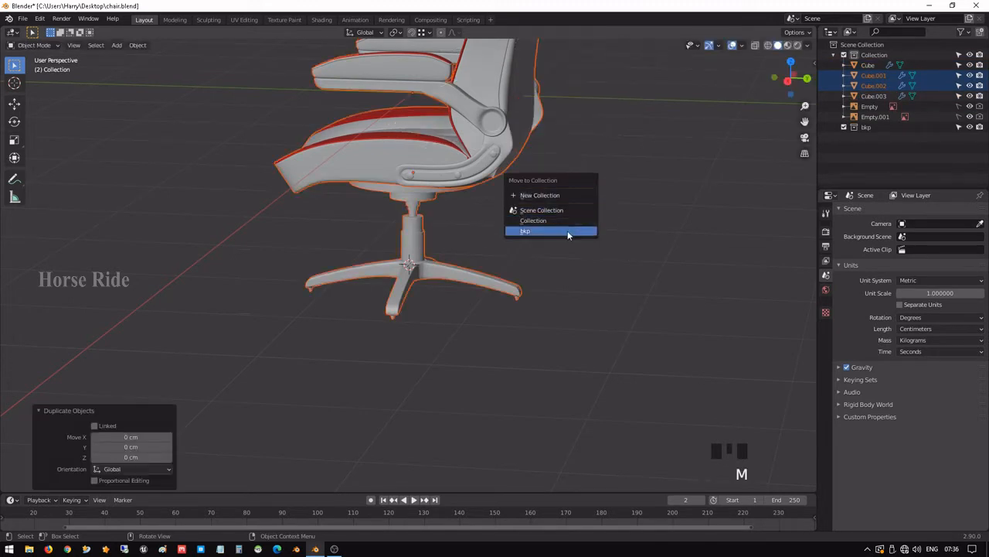
{"action": "left_click", "coordinate": [568, 231]}
{"action": "left_click", "coordinate": [844, 106]}
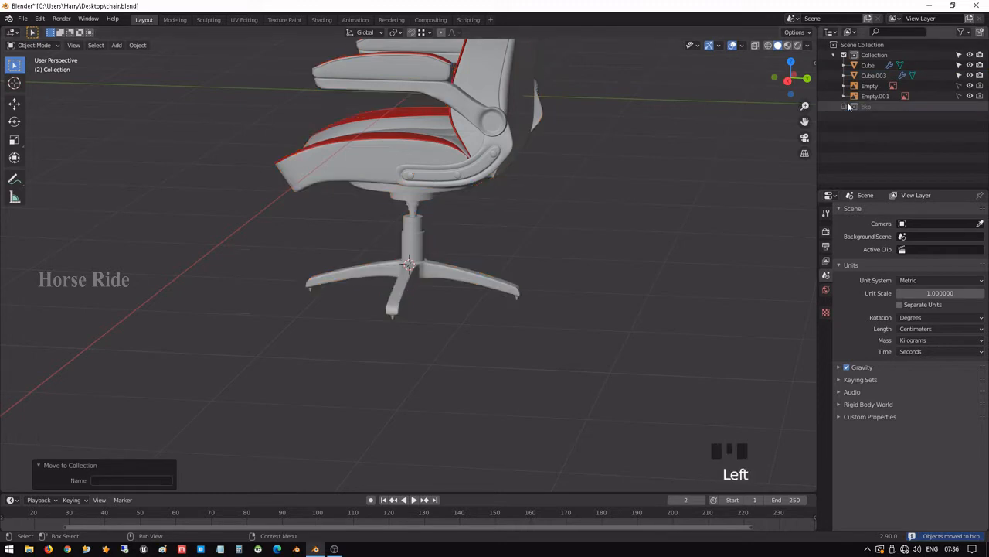
- Save the chair file
{"action": "scroll", "coordinate": [534, 172], "scroll_direction": "down", "scroll_amount": 2}
{"action": "middle_click_drag", "start_coordinate": [493, 168], "coordinate": [364, 284], "text": "shift"}
{"action": "key", "text": "ctrl+s"}
- Place the 3D cursor on the side of the round plate beneath the seat, on the chair's left (negative X) side
{"action": "scroll", "coordinate": [445, 221], "scroll_direction": "up", "scroll_amount": 3}
{"action": "scroll", "coordinate": [315, 166], "scroll_direction": "down", "scroll_amount": 1}
{"action": "scroll", "coordinate": [397, 252], "scroll_direction": "up", "scroll_amount": 4}
{"action": "key", "text": "KP_1"}
{"action": "key", "text": "KP_3"}
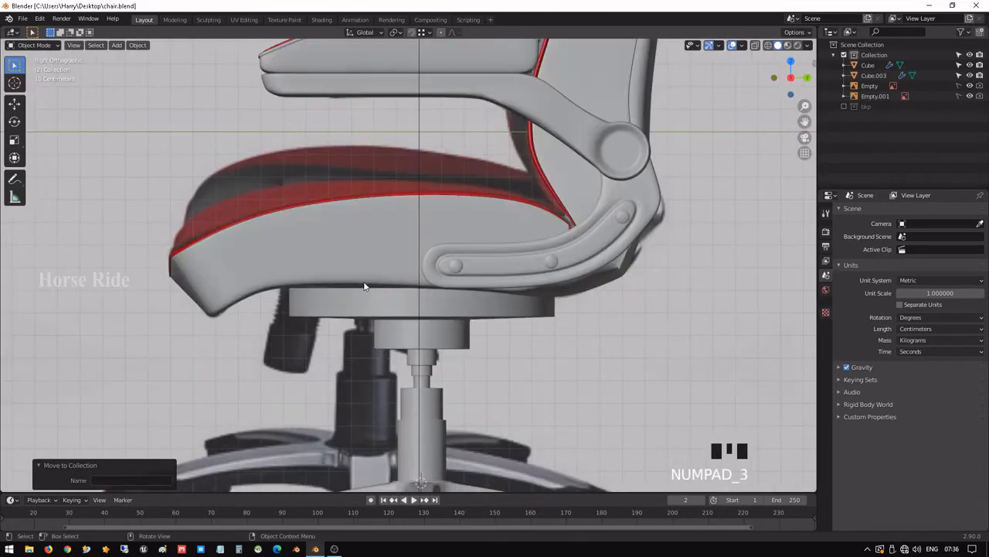
{"action": "key", "text": "ctrl+KP_3"}
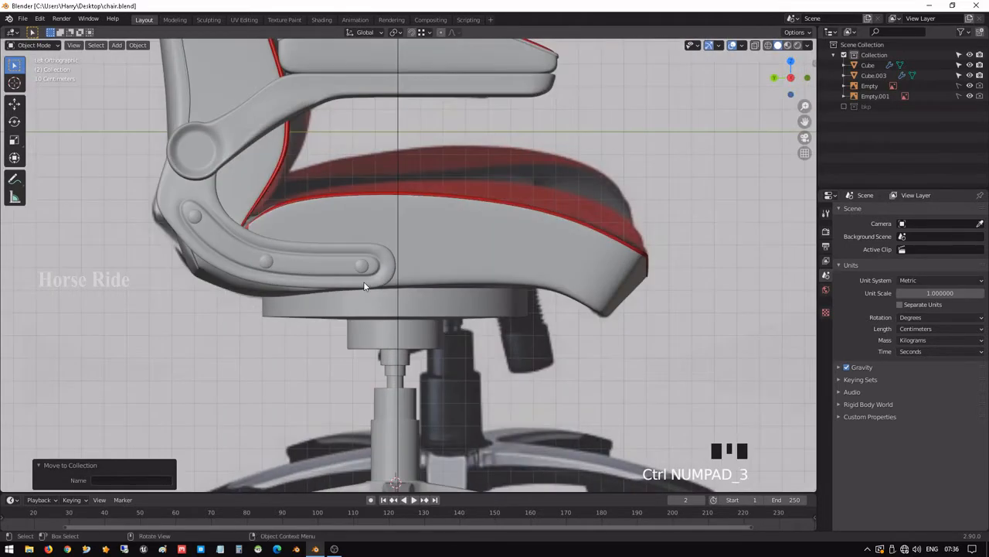
{"action": "middle_click_drag", "start_coordinate": [364, 283], "coordinate": [414, 248], "text": "shift"}
{"action": "scroll", "coordinate": [433, 216], "scroll_direction": "up", "scroll_amount": 3}
{"action": "right_click", "coordinate": [435, 229], "text": "shift"}
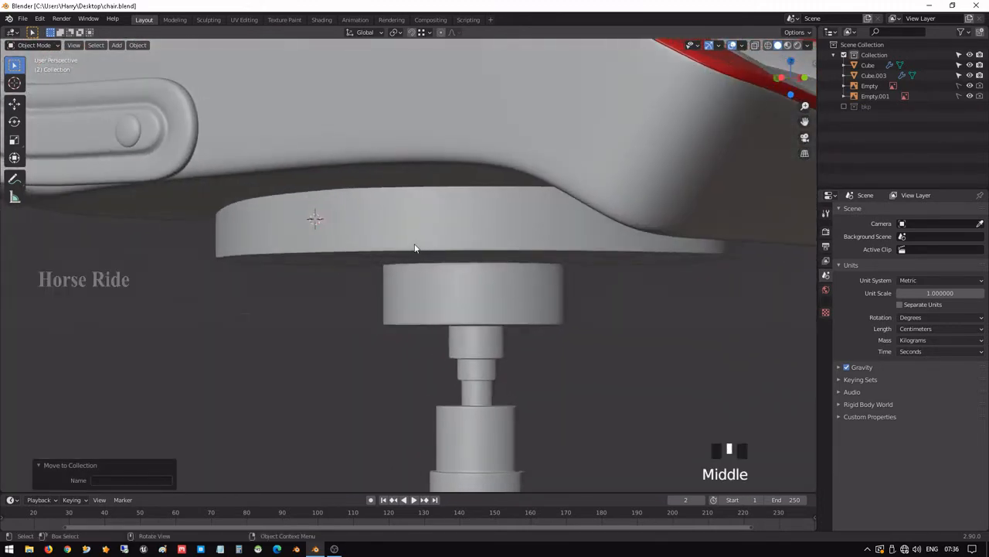
- Add a mesh circle with 16 vertices at the 3D cursor
{"action": "key", "text": "shift+a"}
{"action": "mouse_move", "coordinate": [376, 240]}
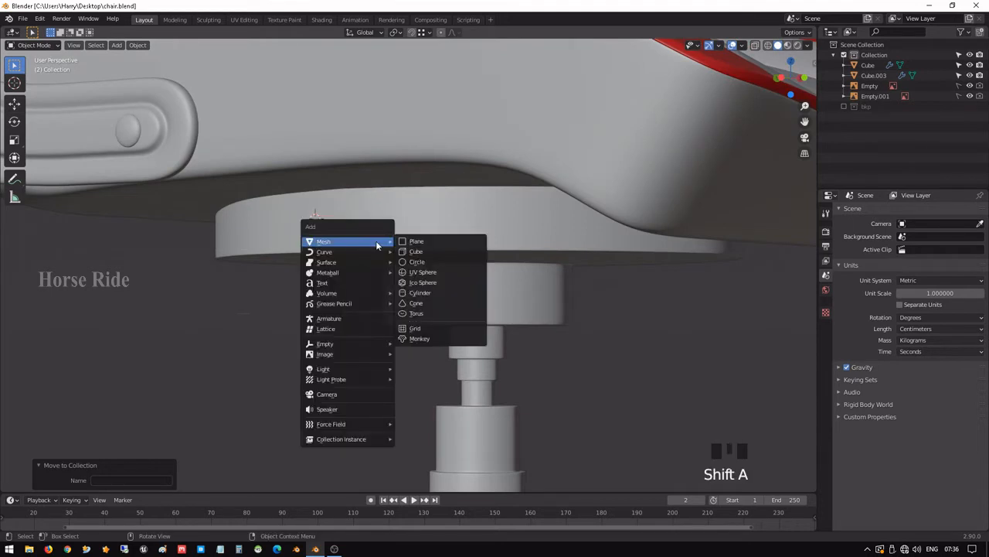
{"action": "left_click", "coordinate": [429, 261]}
{"action": "left_click", "coordinate": [149, 370]}
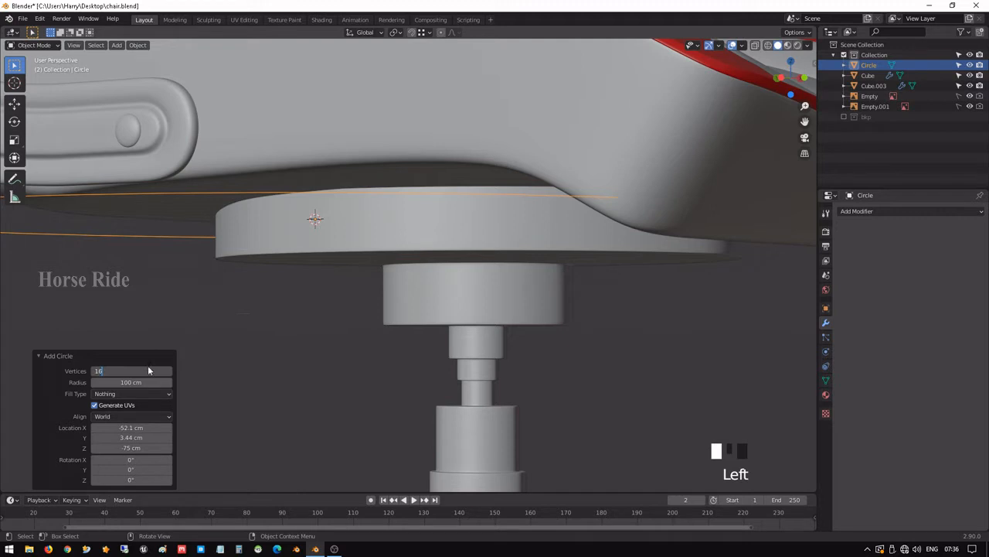
{"action": "key", "text": "Return"}
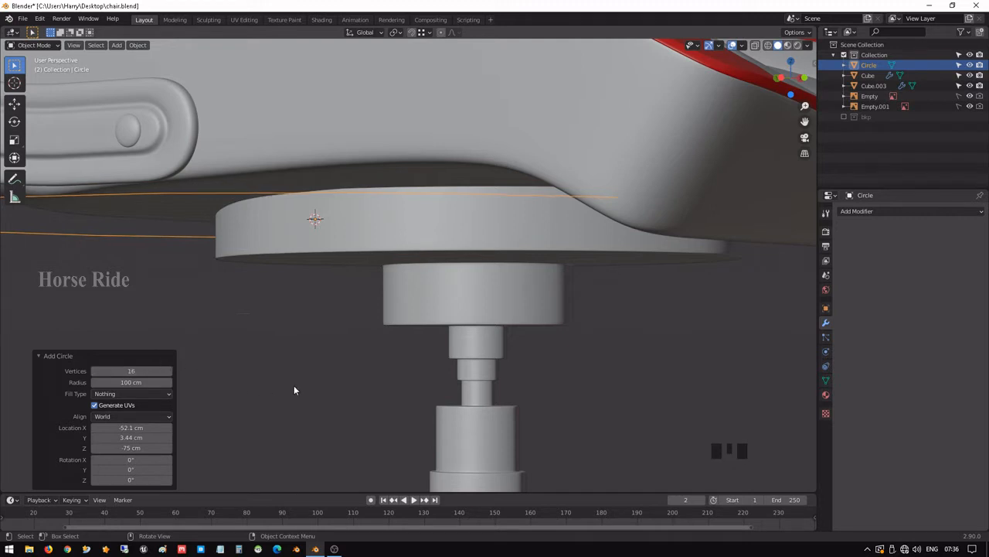
- Rotate the circle 90° about the global Y axis
{"action": "key", "text": "r"}
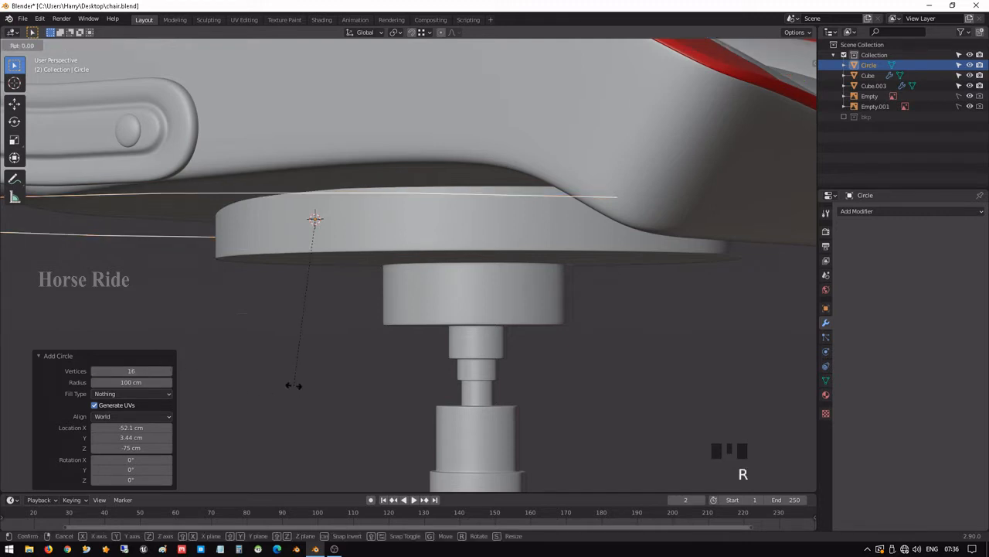
{"action": "key", "text": "y"}
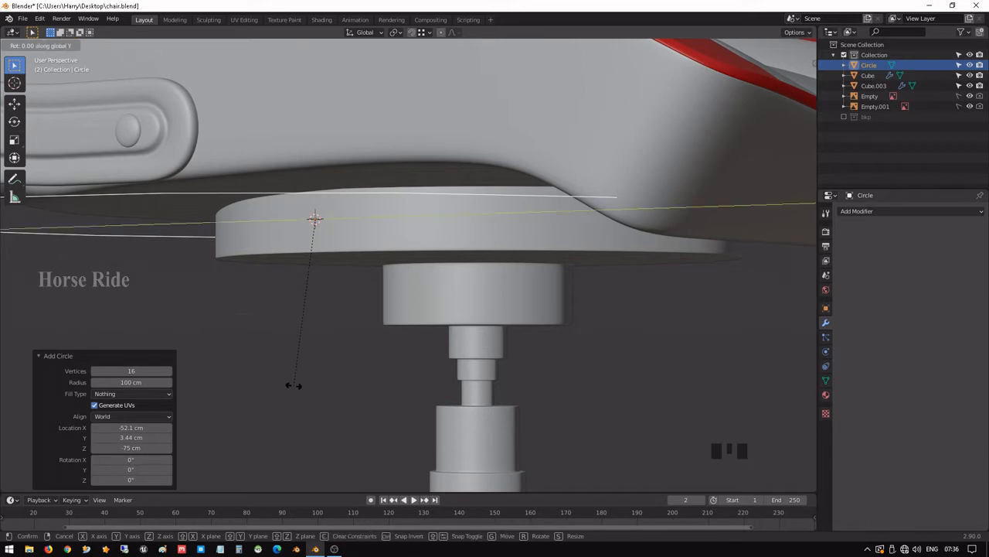
{"action": "key", "text": "9"}
{"action": "key", "text": "0"}
{"action": "key", "text": "Return"}
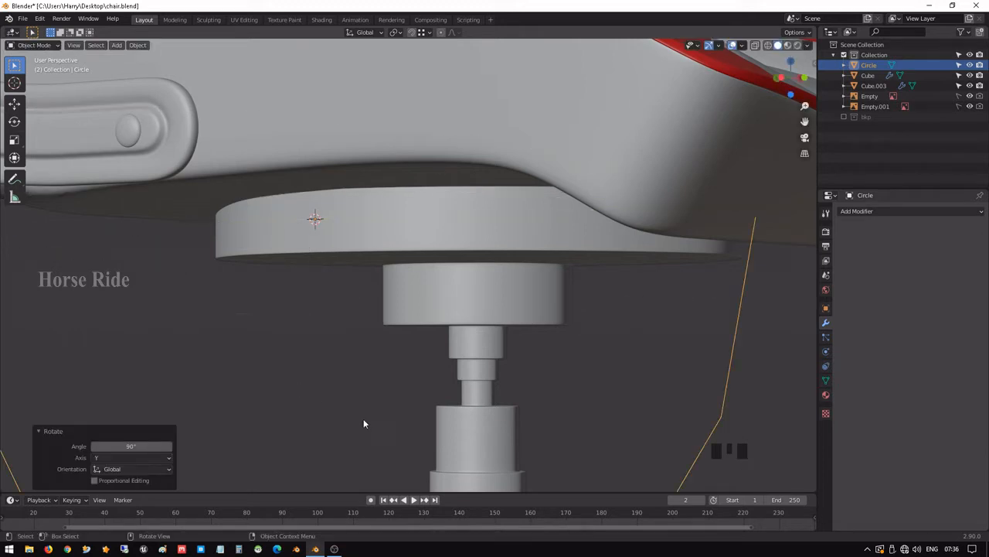
- Shrink the circle by factors of about 0.059, 0.596 and 0.575, and shift it about -1.41 cm along X
{"action": "key", "text": "s"}
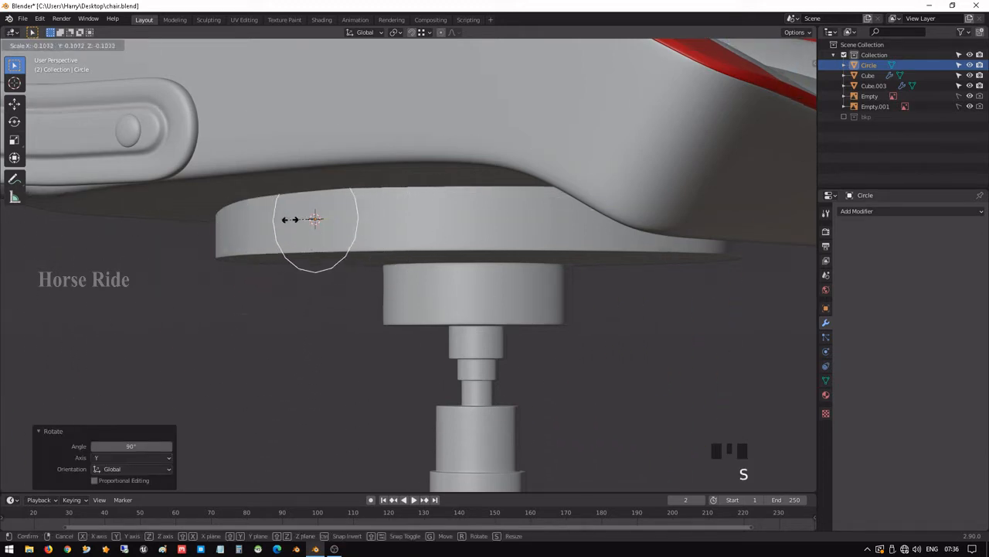
{"action": "left_click", "coordinate": [303, 221]}
{"action": "key", "text": "s"}
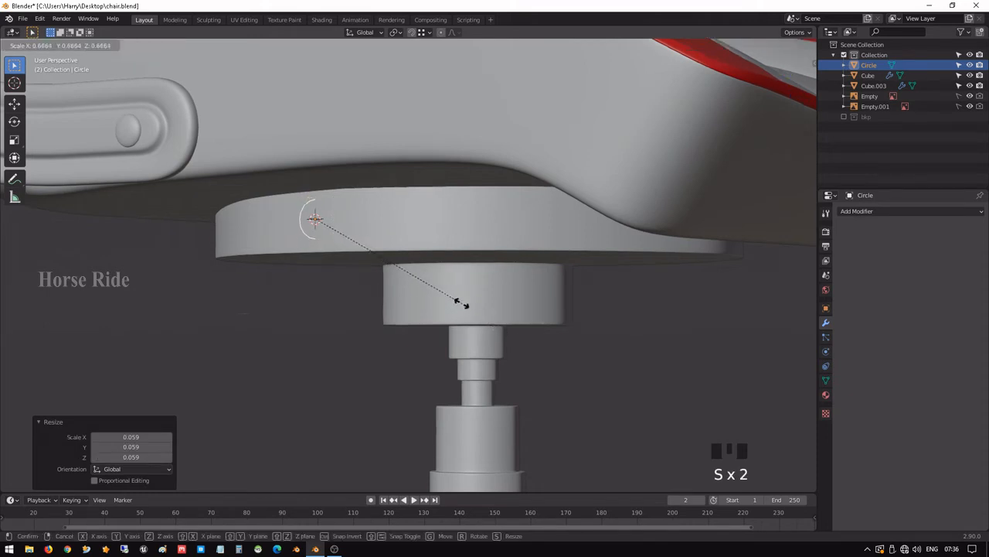
{"action": "left_click", "coordinate": [448, 295]}
{"action": "key", "text": "g"}
{"action": "key", "text": "x"}
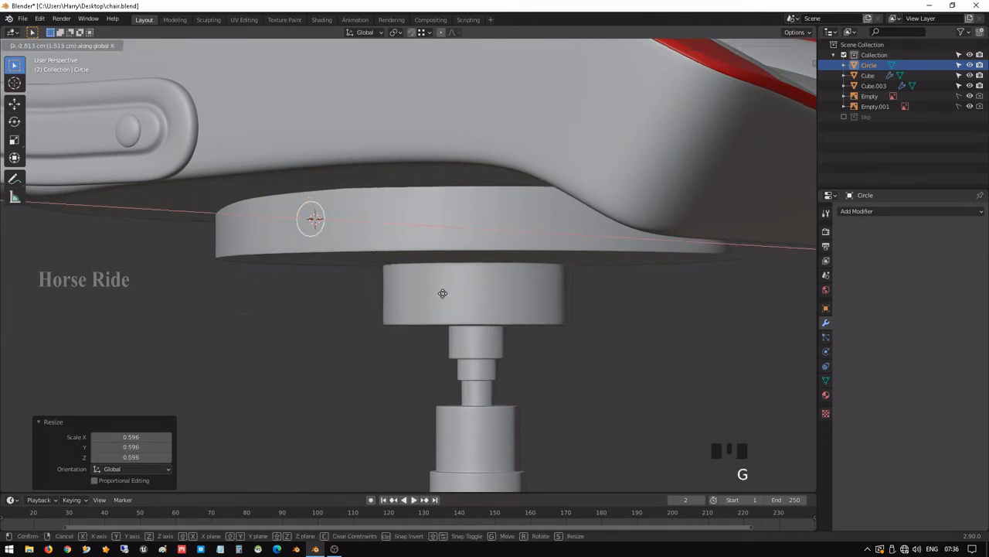
{"action": "left_click", "coordinate": [442, 298]}
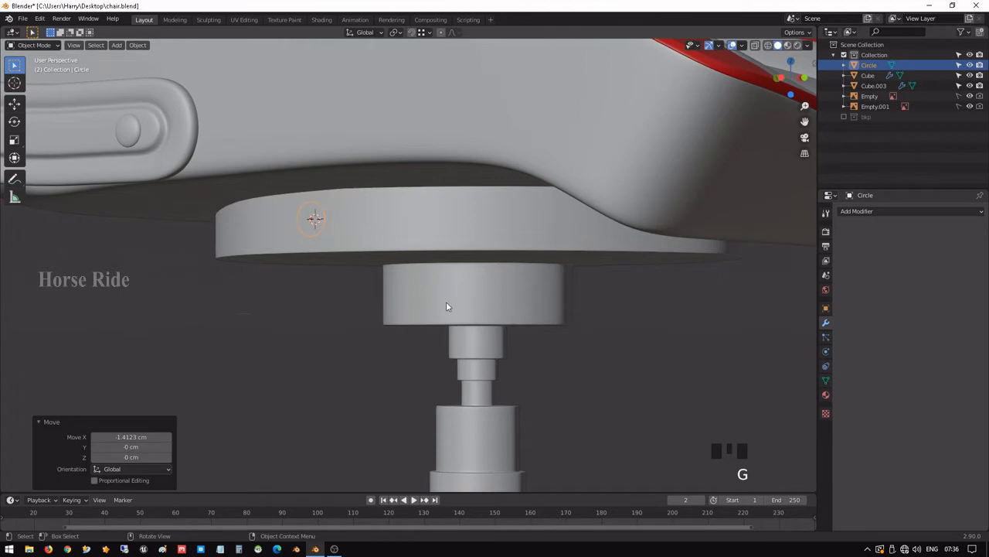
{"action": "key", "text": "s"}
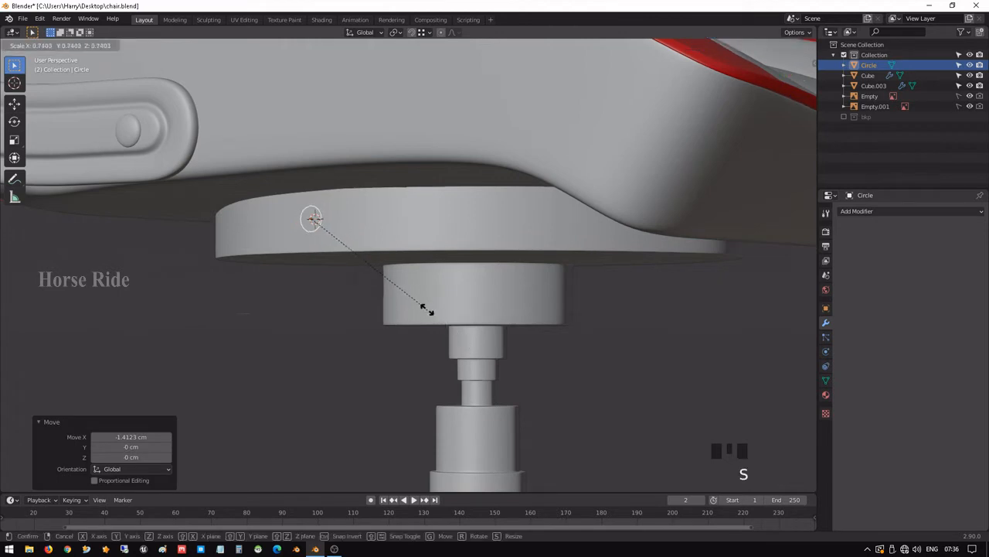
{"action": "left_click", "coordinate": [405, 288]}
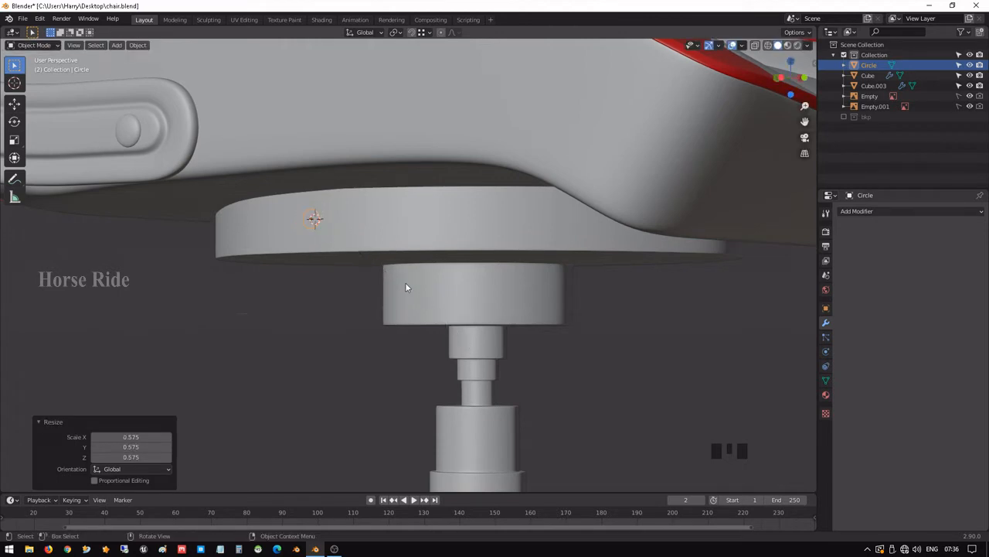
- In wireframe front view, move the circle about 2.28 cm along X, just inside the round plate's edge
{"action": "scroll", "coordinate": [406, 284], "scroll_direction": "down", "scroll_amount": 3}
{"action": "middle_click_drag", "start_coordinate": [410, 279], "coordinate": [536, 244]}
{"action": "scroll", "coordinate": [479, 285], "scroll_direction": "down", "scroll_amount": 1}
{"action": "scroll", "coordinate": [479, 289], "scroll_direction": "up", "scroll_amount": 5}
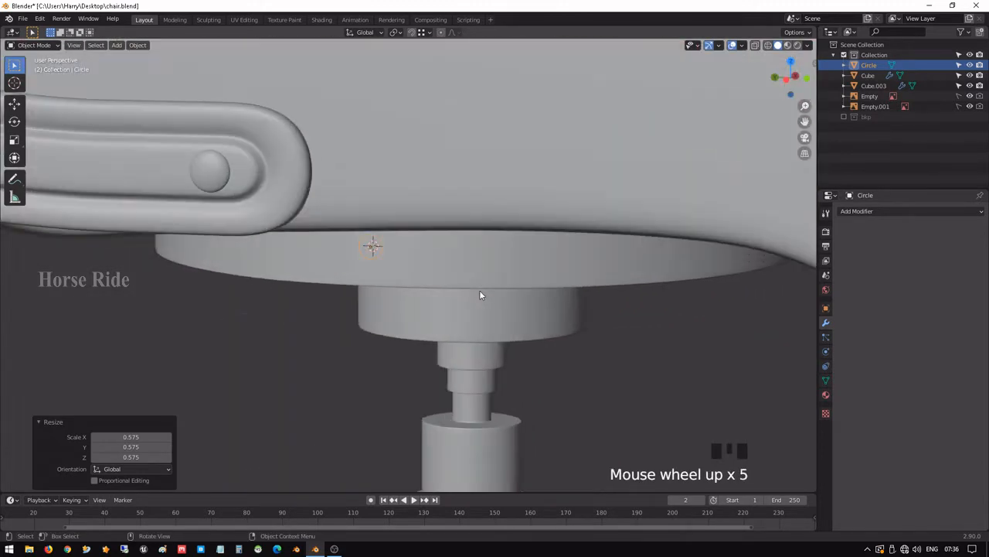
{"action": "scroll", "coordinate": [463, 263], "scroll_direction": "up", "scroll_amount": 4}
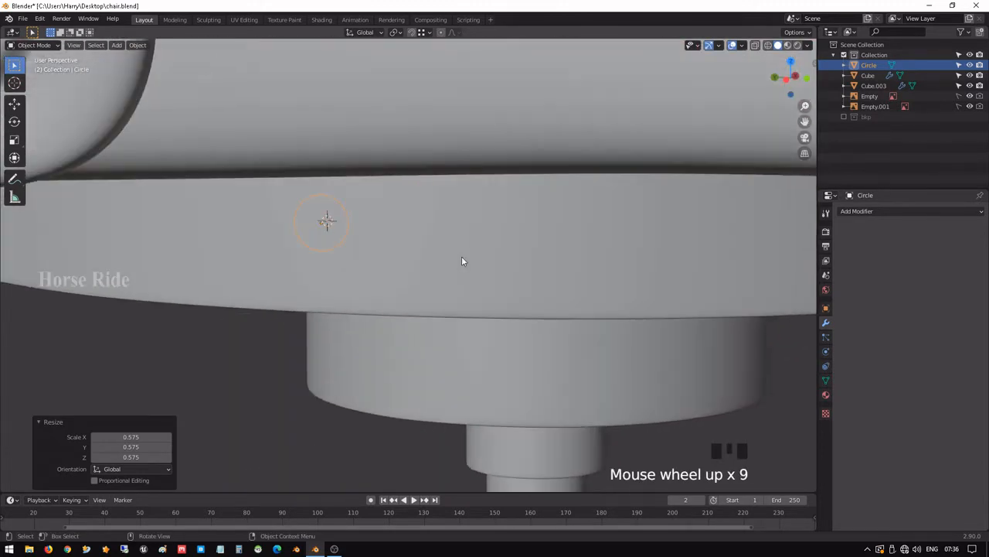
{"action": "key", "text": "KP_3"}
{"action": "key", "text": "shift+z"}
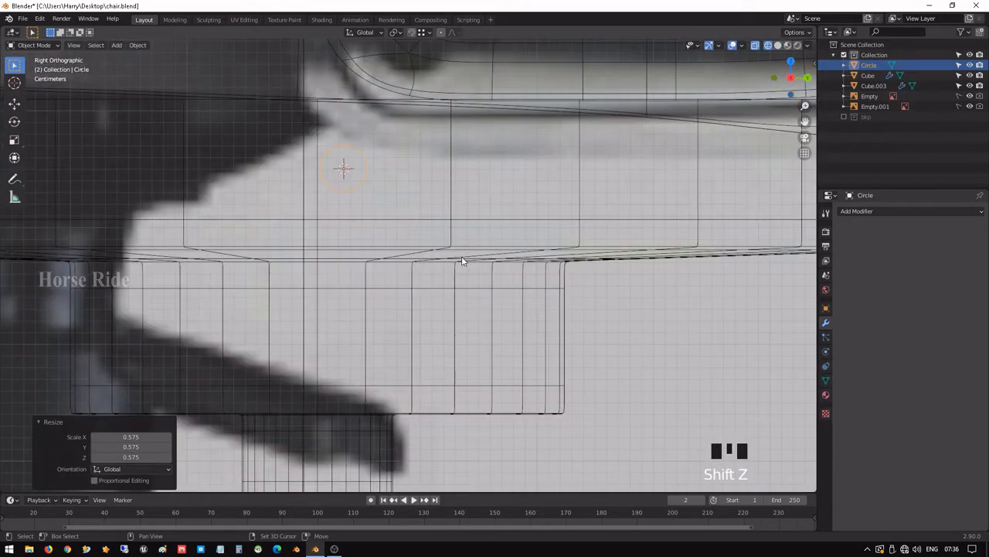
{"action": "key", "text": "KP_1"}
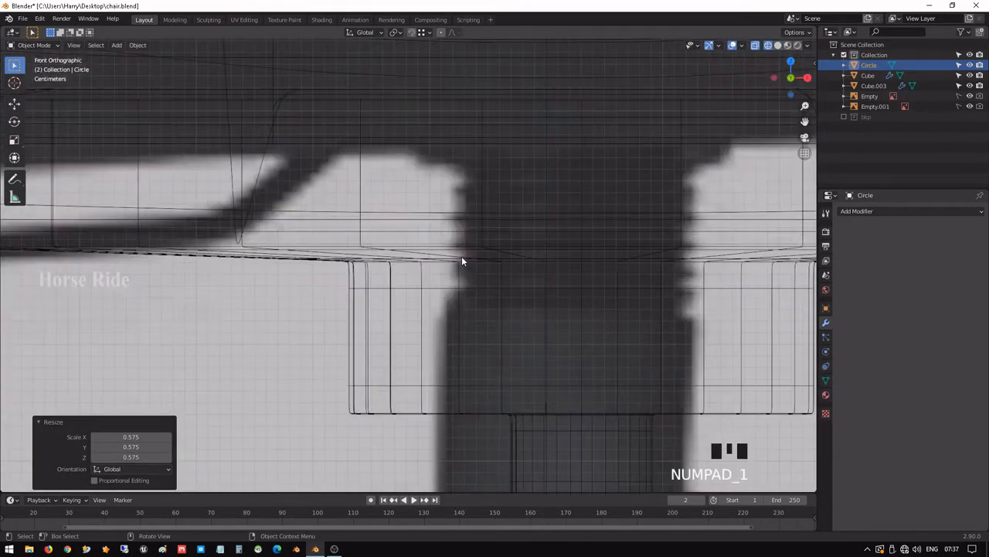
{"action": "key", "text": "KP_Decimal"}
{"action": "scroll", "coordinate": [463, 263], "scroll_direction": "down", "scroll_amount": 14}
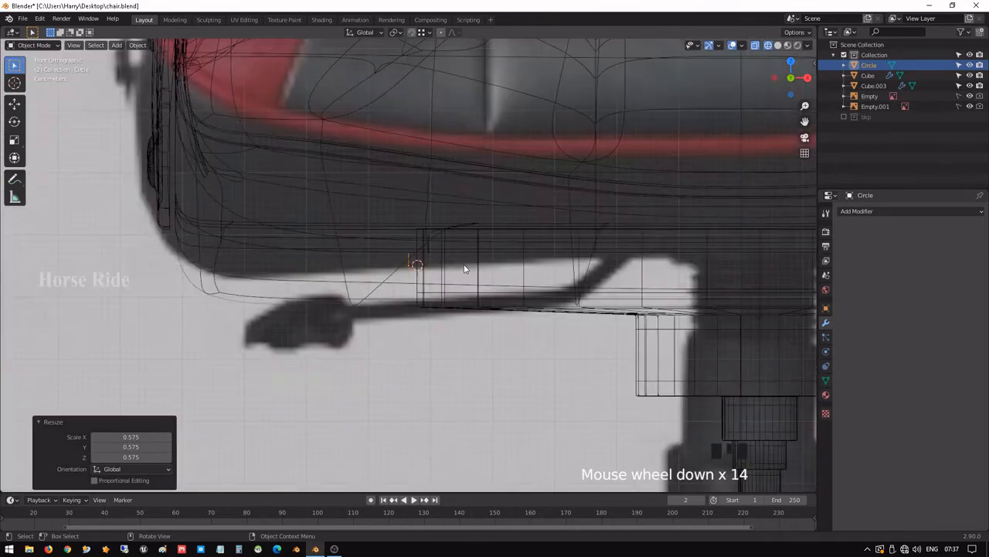
{"action": "scroll", "coordinate": [464, 269], "scroll_direction": "down", "scroll_amount": 1}
{"action": "scroll", "coordinate": [464, 275], "scroll_direction": "up", "scroll_amount": 2}
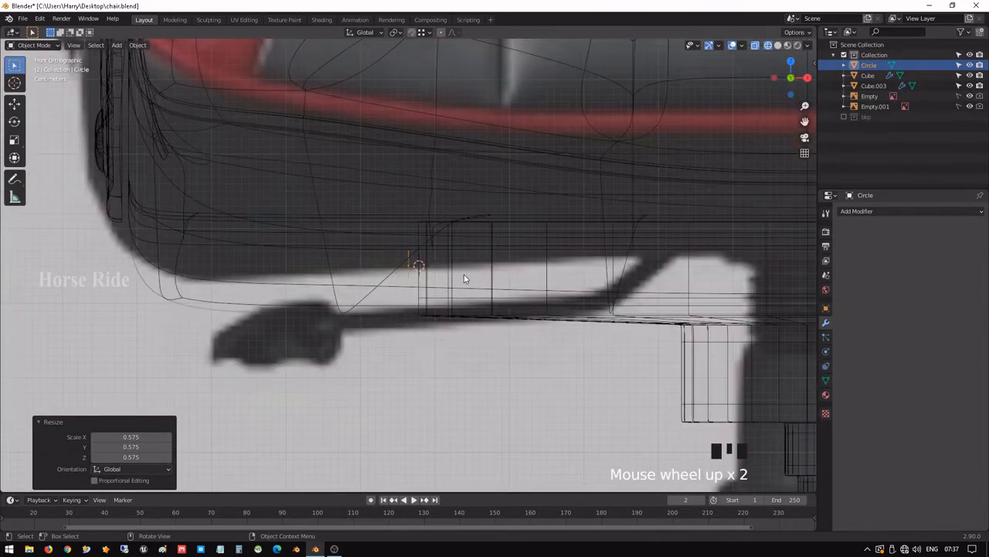
{"action": "key", "text": "g"}
{"action": "left_click", "coordinate": [480, 277]}
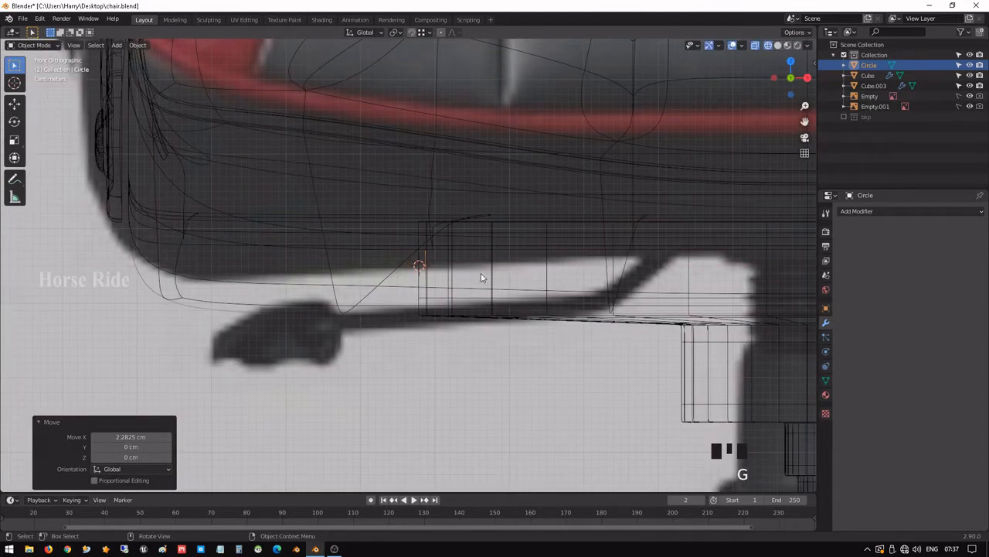
- In Edit Mode, extrude the circle about -3.53 cm along X, out of the plate
{"action": "key", "text": "Tab"}
{"action": "key", "text": "e"}
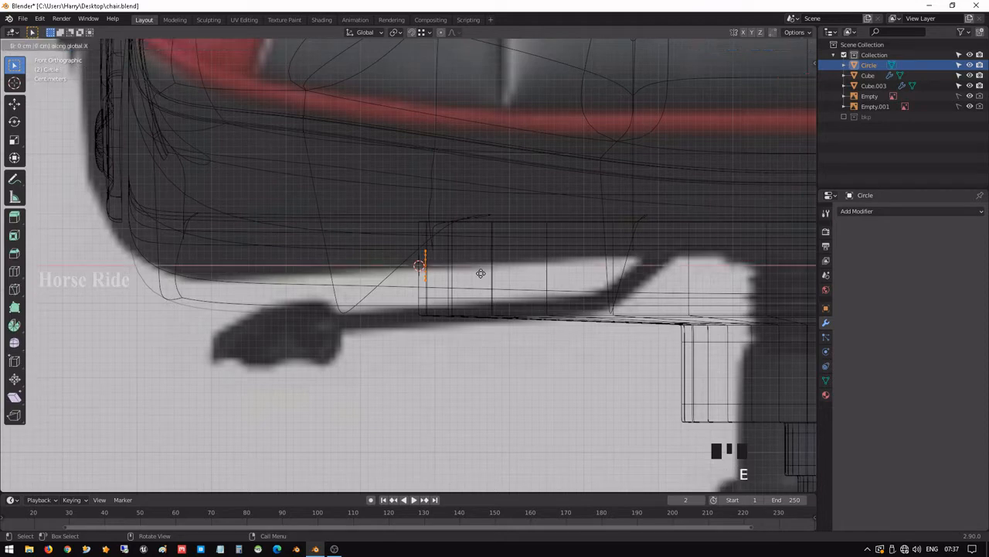
{"action": "left_click", "coordinate": [454, 275]}
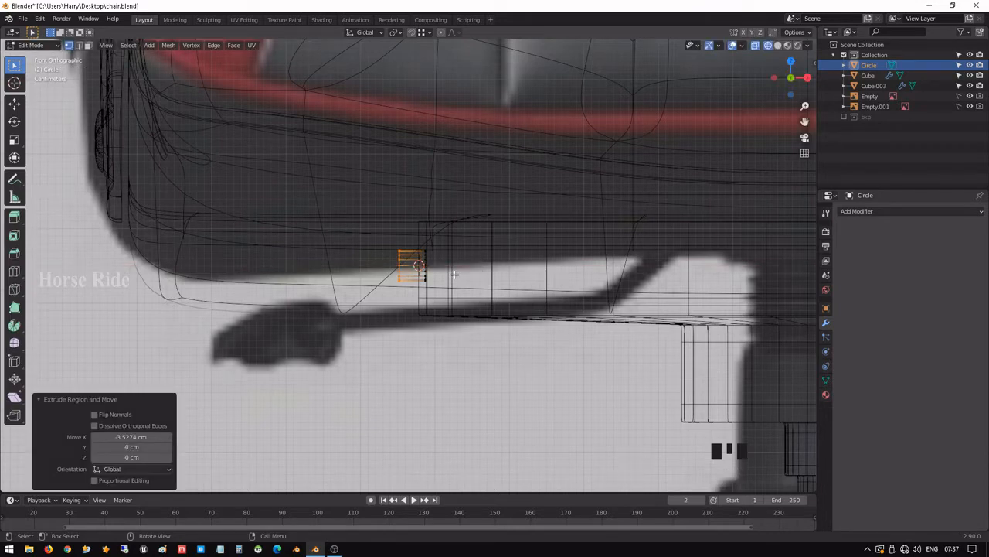
- Extrude the end ring about -7.82 cm further along X, and move it about -0.41 cm in X and -1.18 cm in Z
{"action": "key", "text": "e"}
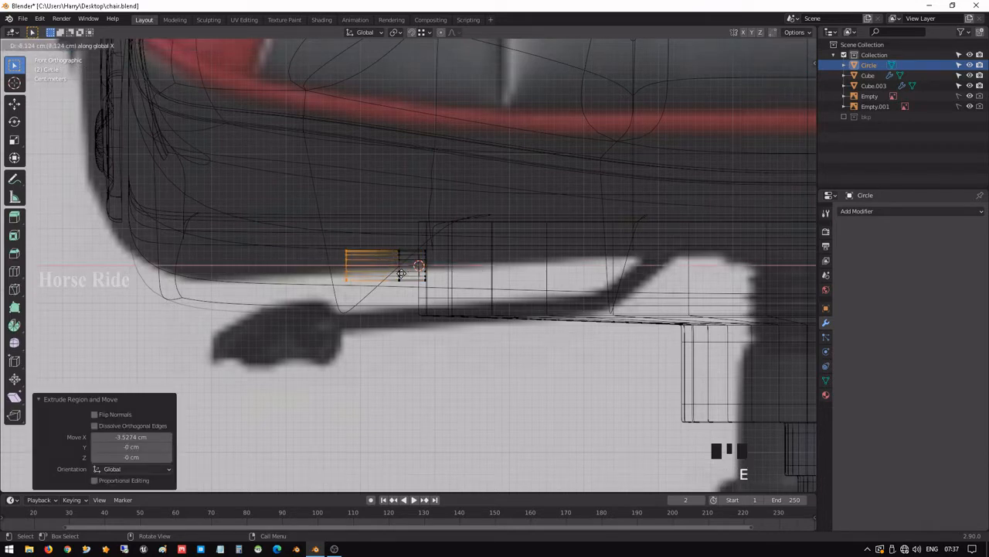
{"action": "left_click", "coordinate": [396, 272]}
{"action": "key", "text": "g"}
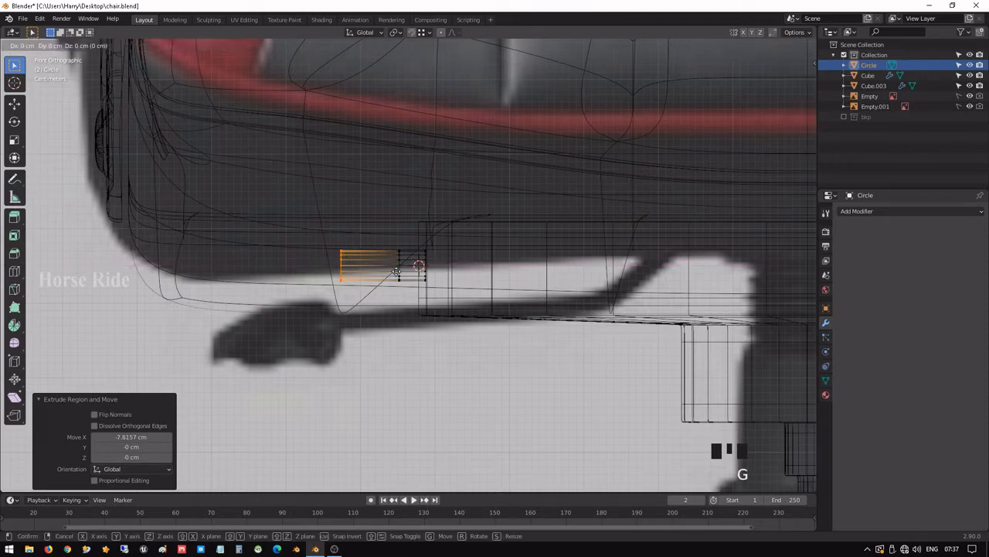
{"action": "left_click", "coordinate": [451, 253]}
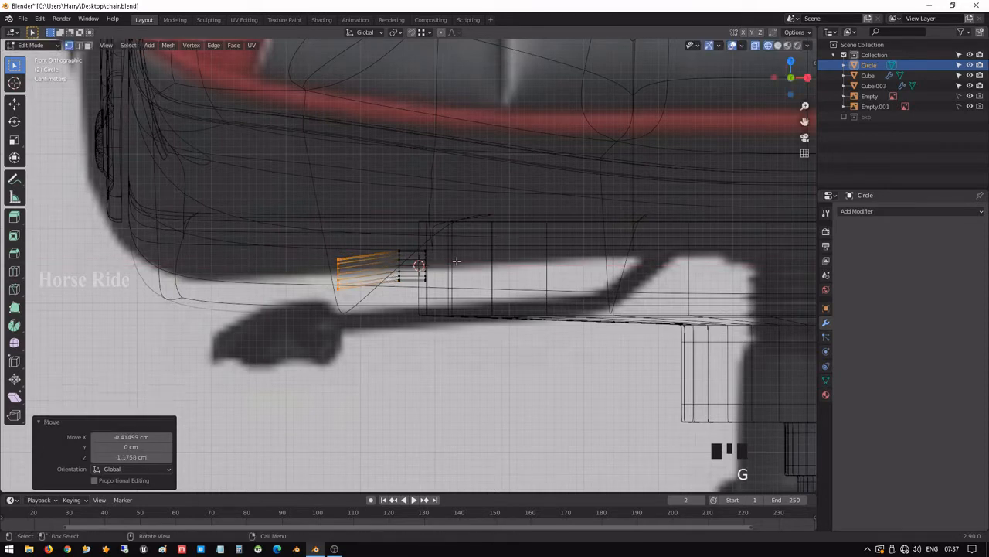
- In top view, extrude the lever's end ring twice, about -1.96 cm X and -2.02 cm Y, and about -1.79 cm X and -2.25 cm Y
{"action": "middle_click_drag", "start_coordinate": [456, 262], "coordinate": [447, 371]}
{"action": "key", "text": "KP_7"}
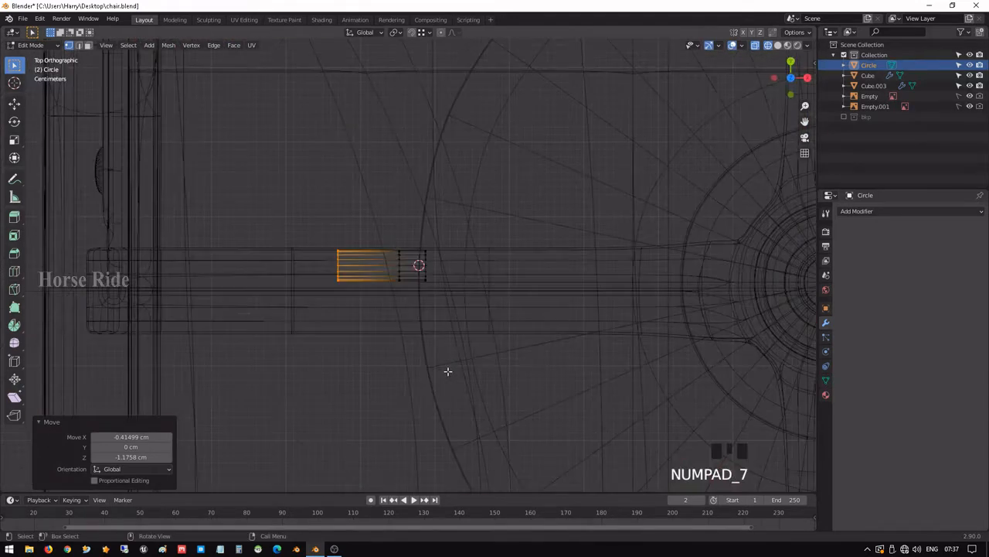
{"action": "scroll", "coordinate": [382, 345], "scroll_direction": "down", "scroll_amount": 2}
{"action": "middle_click_drag", "start_coordinate": [382, 345], "coordinate": [453, 254], "text": "shift"}
{"action": "scroll", "coordinate": [452, 252], "scroll_direction": "up", "scroll_amount": 3}
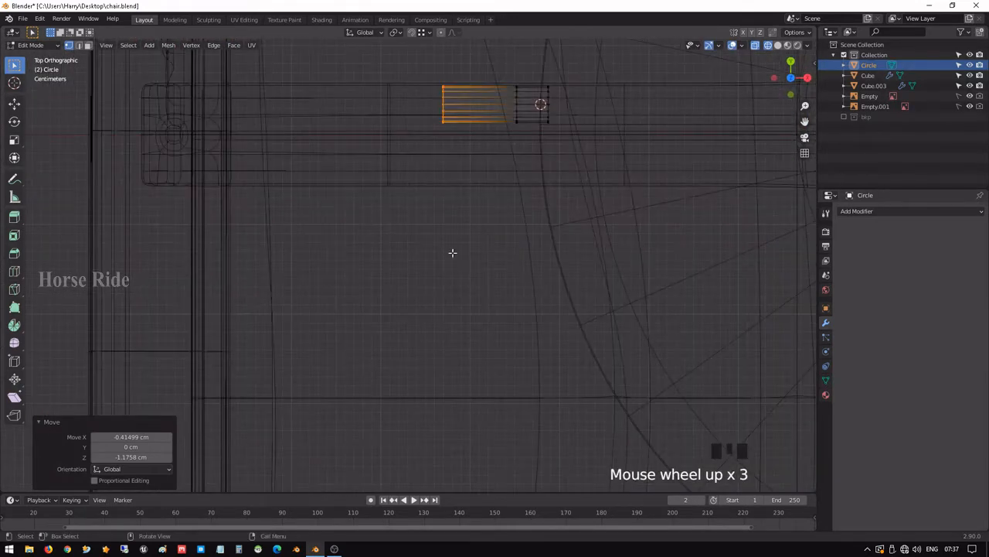
{"action": "key", "text": "e"}
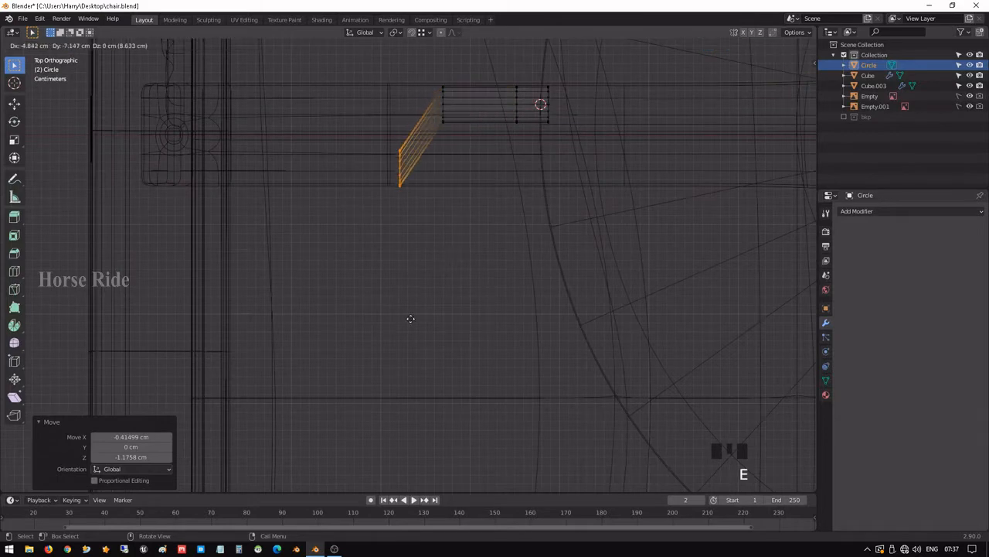
{"action": "left_click", "coordinate": [435, 271]}
{"action": "key", "text": "e"}
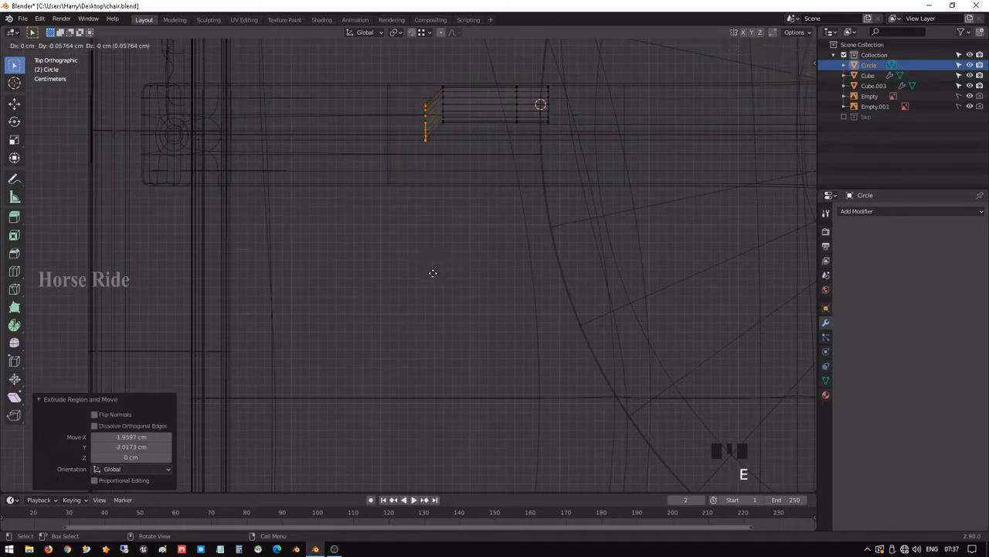
{"action": "left_click", "coordinate": [419, 290]}
- Rotate the end ring about -34.9° around the view axis and extrude it about -1.10 cm in X and -5.19 cm in Y
{"action": "key", "text": "r"}
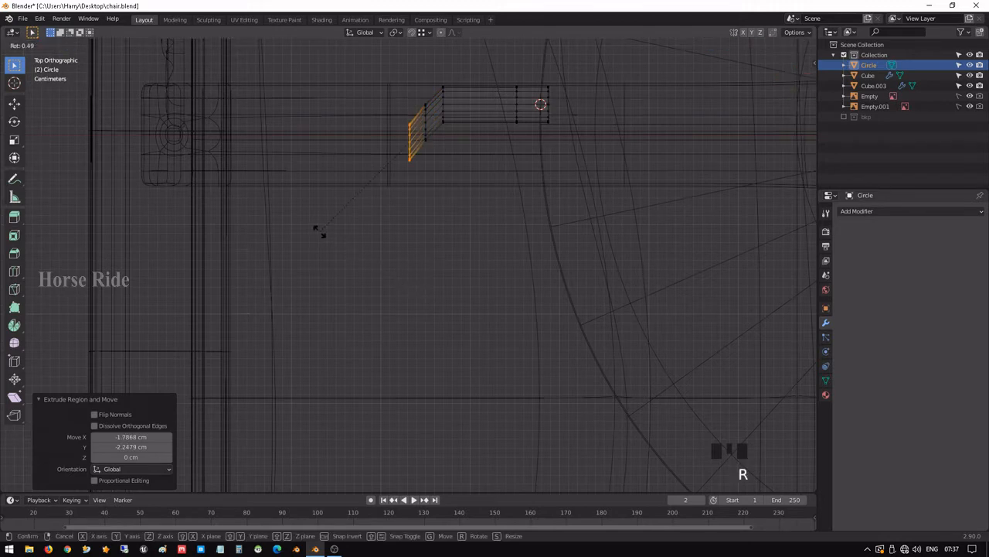
{"action": "left_click", "coordinate": [391, 244]}
{"action": "key", "text": "e"}
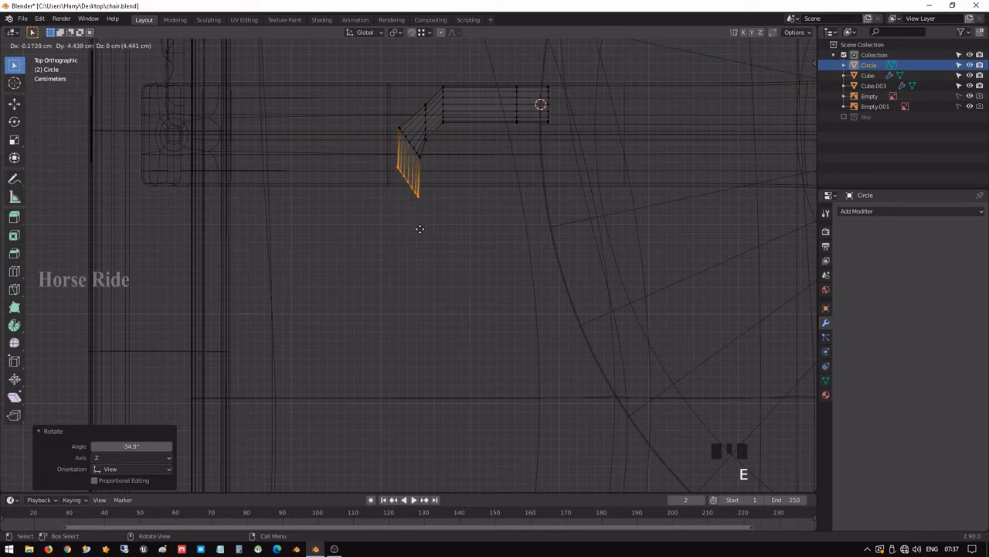
{"action": "left_click", "coordinate": [411, 235]}
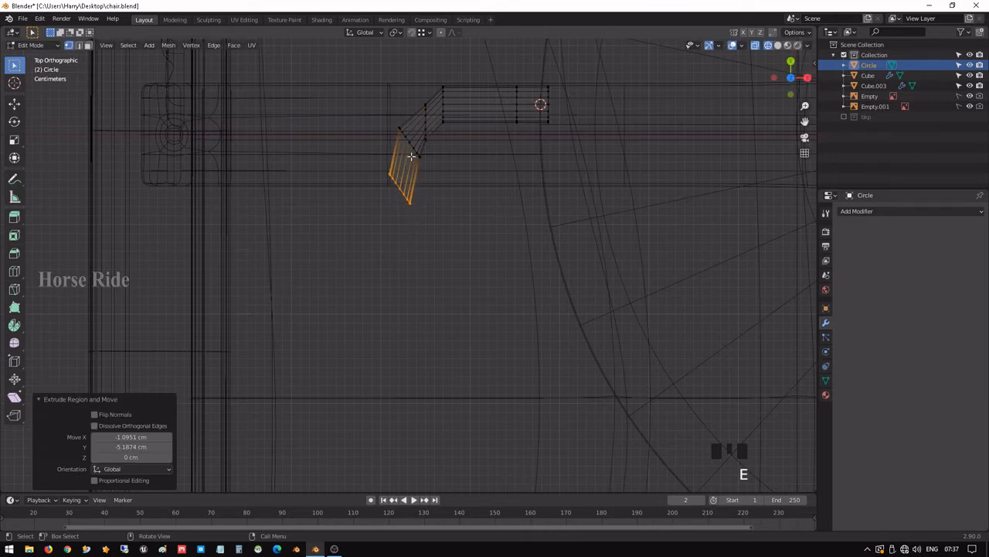
- Rotate the first ring of the bend about -26.9° and move it about -0.29 cm in X and 0.69 cm in Y
{"action": "left_click", "coordinate": [423, 116], "text": "alt"}
{"action": "left_click", "coordinate": [426, 122], "text": "alt"}
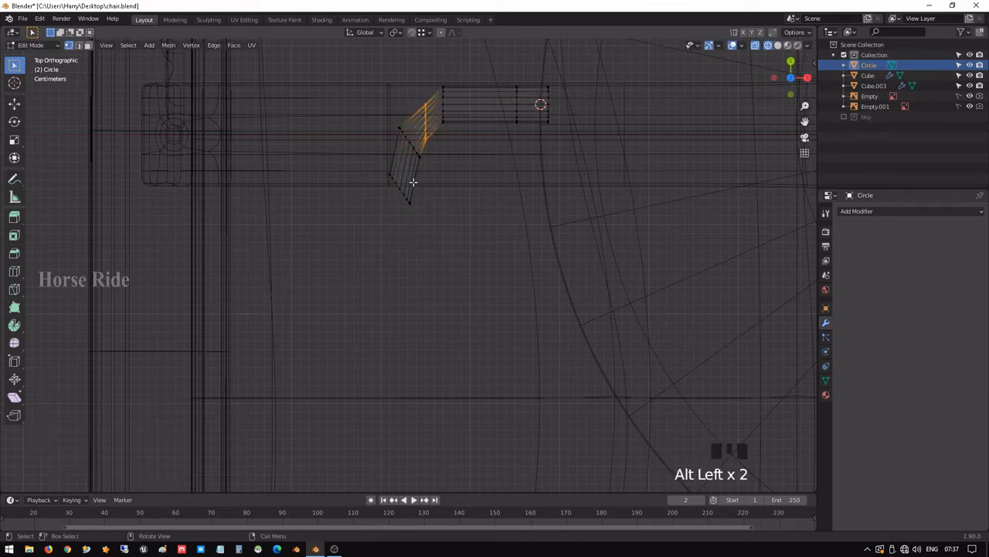
{"action": "key", "text": "r"}
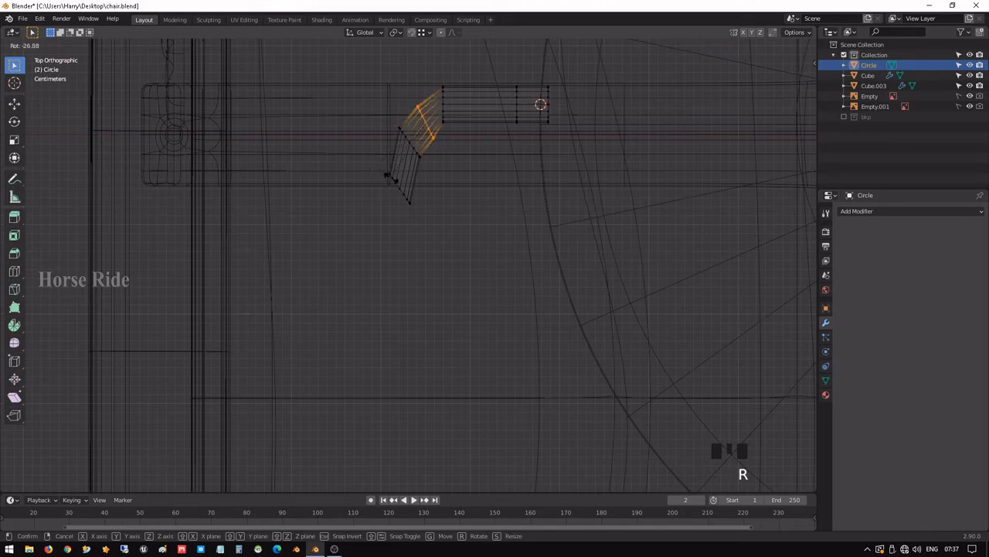
{"action": "left_click", "coordinate": [394, 180]}
{"action": "key", "text": "g"}
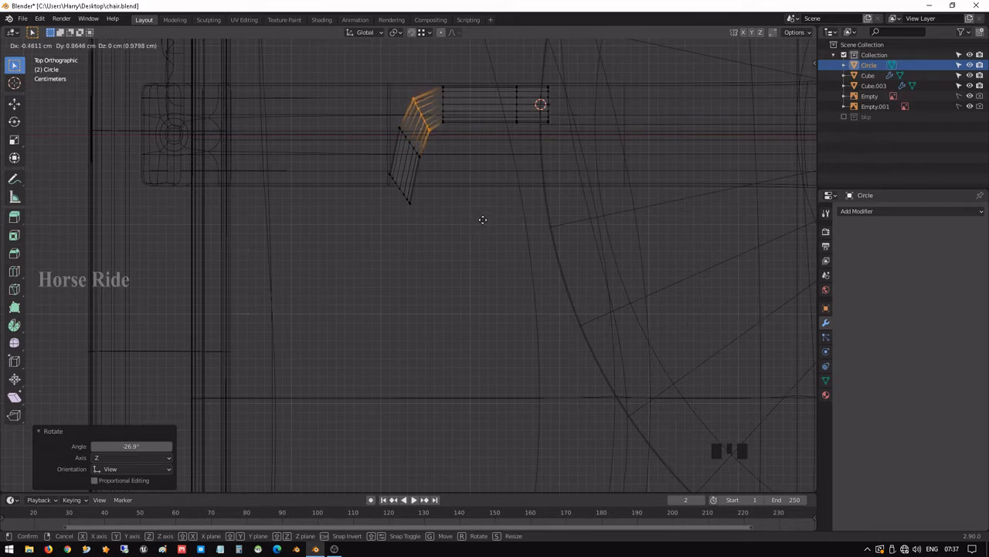
{"action": "left_click", "coordinate": [484, 221]}
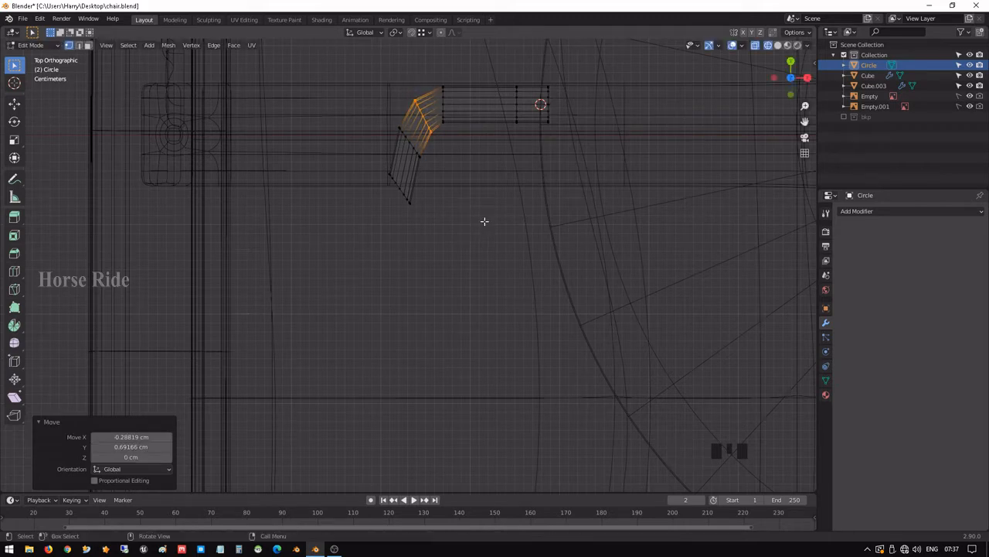
- Flatten the lever's end ring with a Y scale of 0, and extrude it about -0.23 cm in X and -4.90 cm in Y
{"action": "left_click", "coordinate": [391, 182], "text": "alt"}
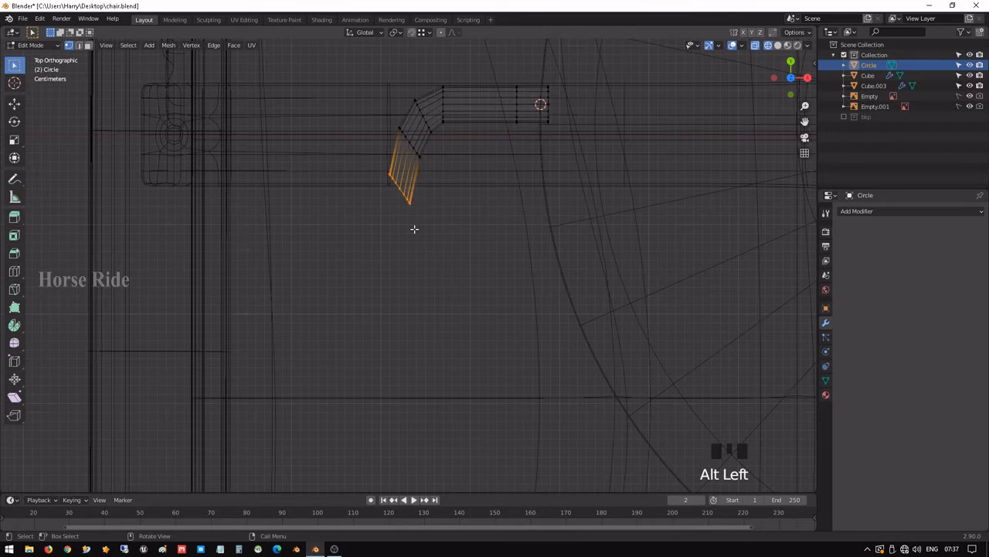
{"action": "key", "text": "s"}
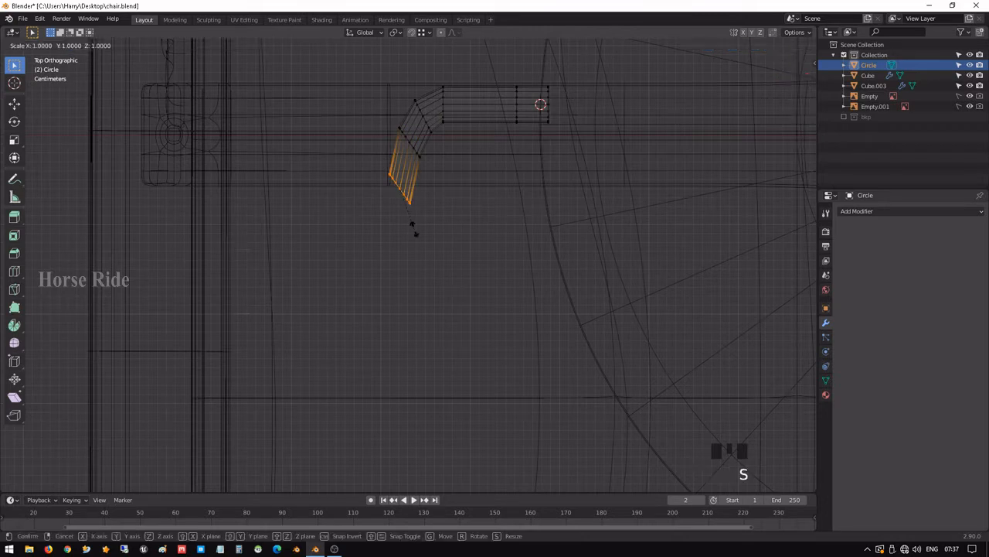
{"action": "type", "text": "y"}
{"action": "type", "text": "0"}
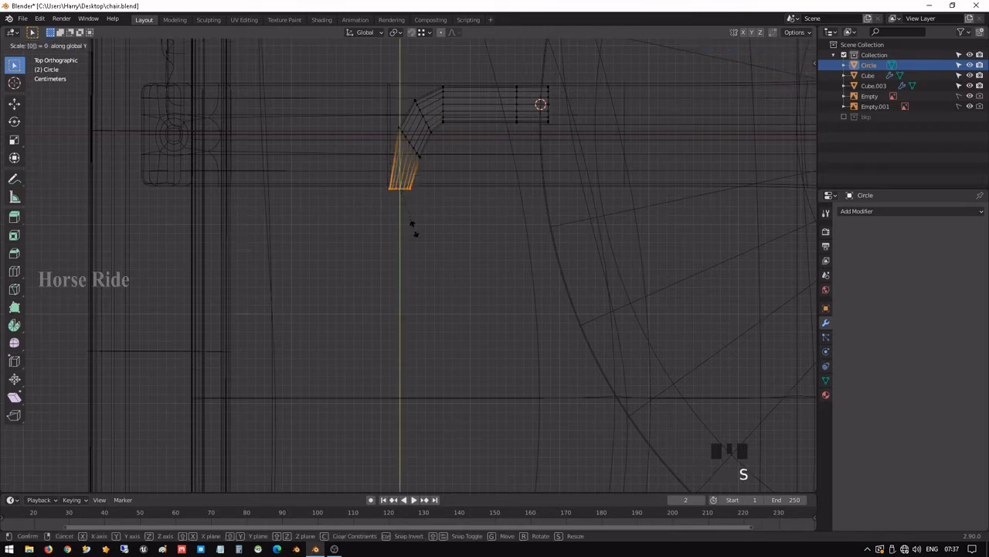
{"action": "key", "text": "Return"}
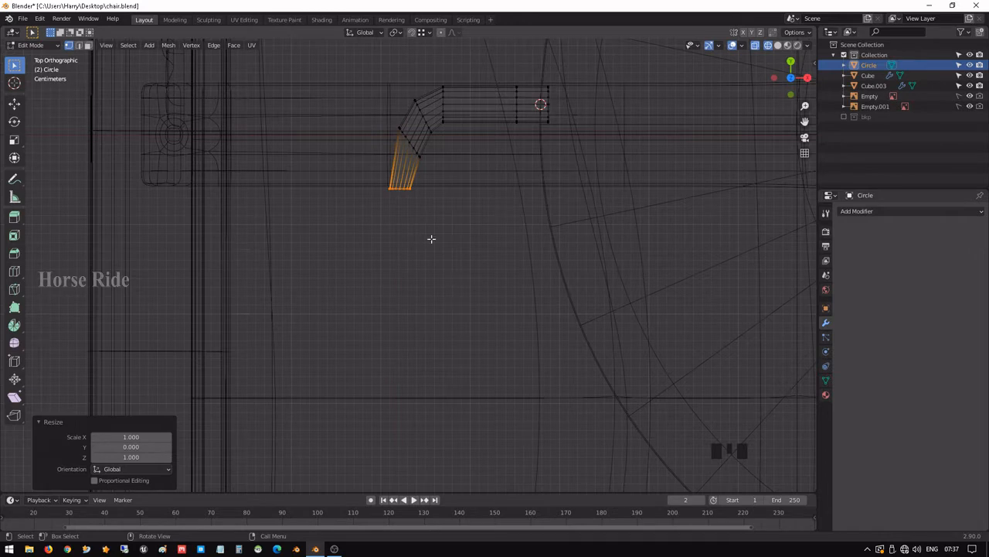
{"action": "key", "text": "e"}
{"action": "left_click", "coordinate": [429, 280]}
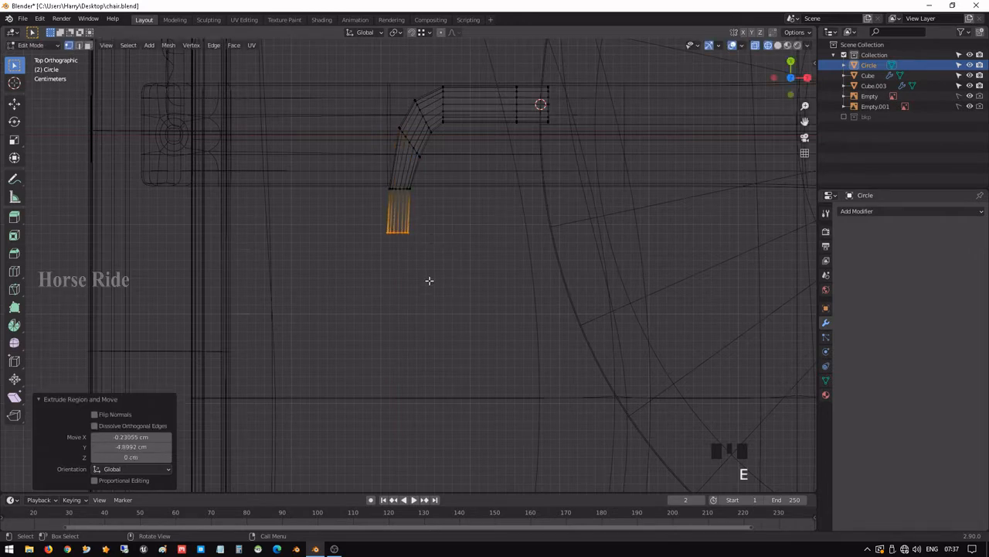
- Add a centred loop cut to the slanted segment below the bend, rotate it about -9.16°, and move it about -0.23 cm X and -0.58 cm Y
{"action": "key", "text": "ctrl+r"}
{"action": "left_click", "coordinate": [401, 164]}
{"action": "right_click", "coordinate": [402, 164]}
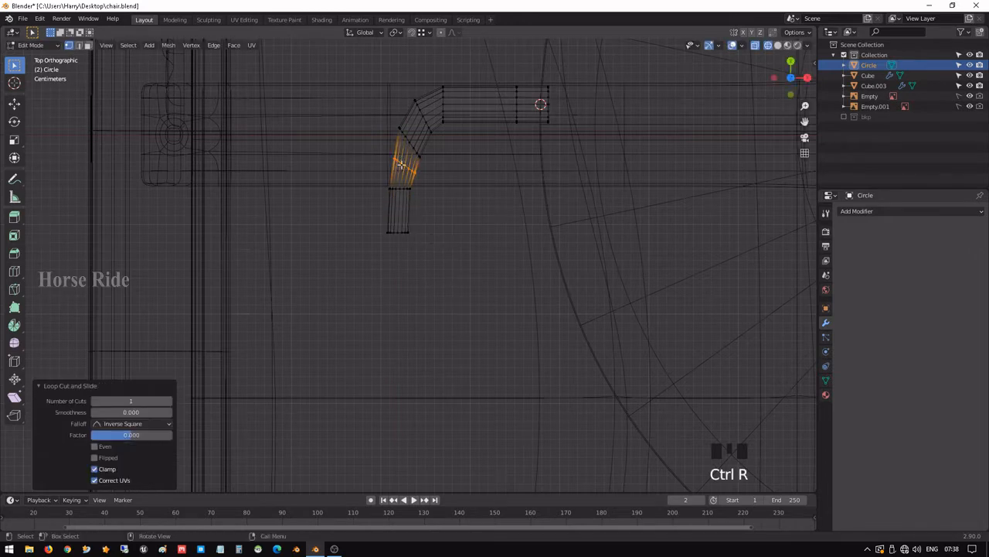
{"action": "key", "text": "r"}
{"action": "left_click", "coordinate": [355, 225]}
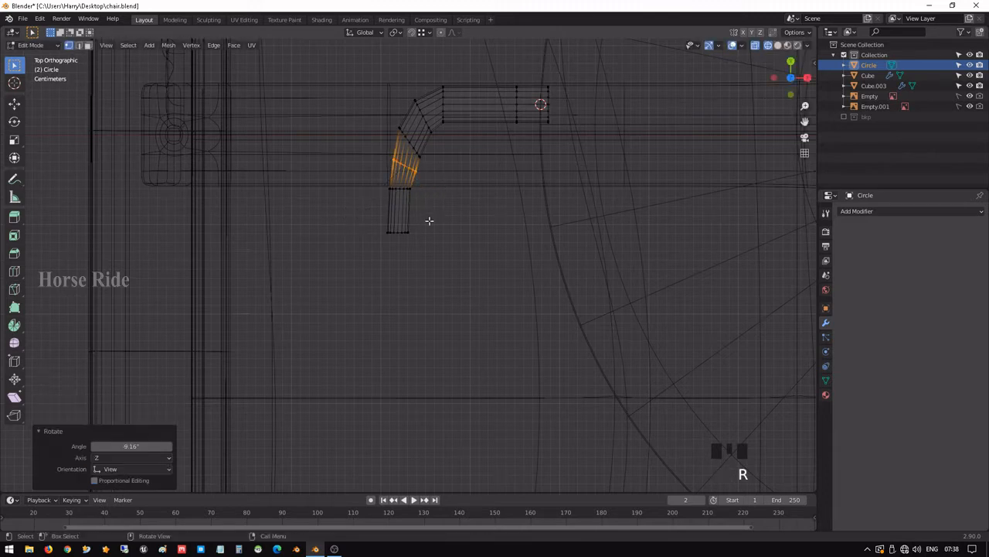
{"action": "key", "text": "g"}
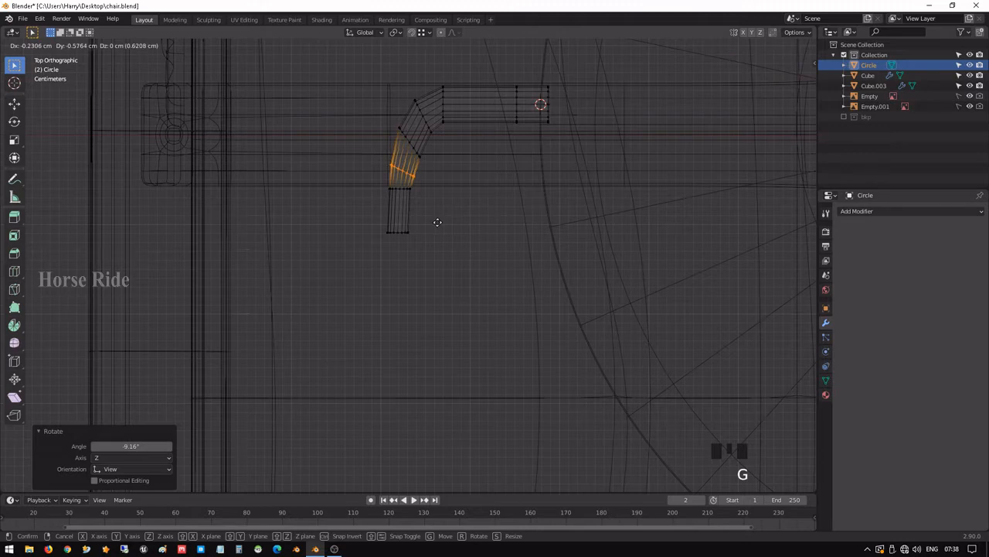
{"action": "left_click", "coordinate": [438, 222]}
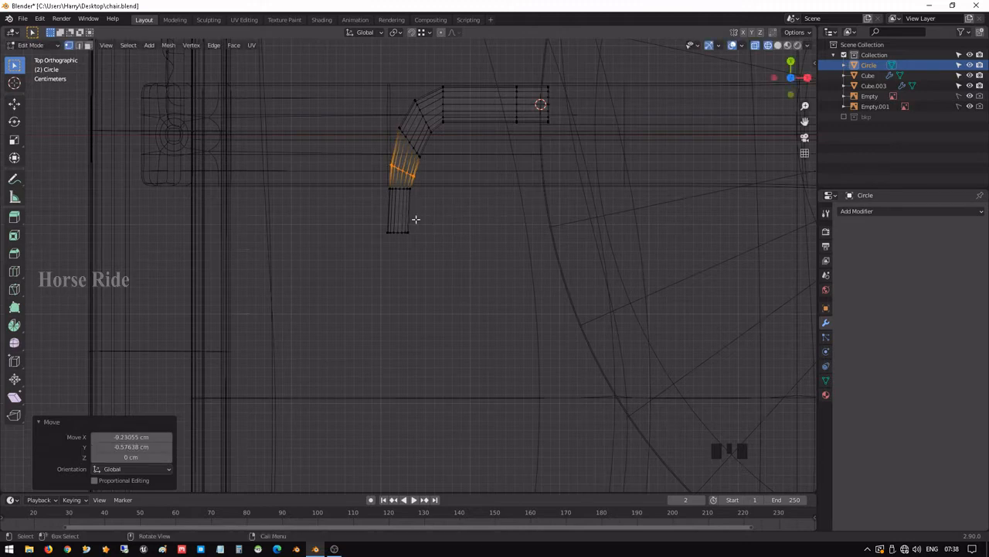
- Select the lever's end ring and scale it along Z by a factor of about 0.652
{"action": "middle_click_drag", "start_coordinate": [416, 220], "coordinate": [420, 303]}
{"action": "scroll", "coordinate": [408, 113], "scroll_direction": "up", "scroll_amount": 3}
{"action": "left_click", "coordinate": [396, 264], "text": "alt"}
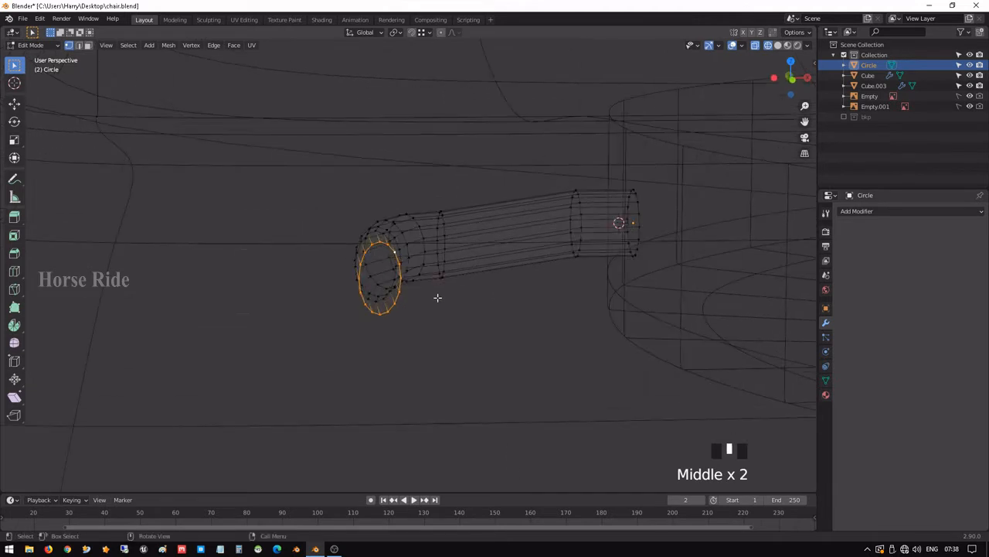
{"action": "key", "text": "s"}
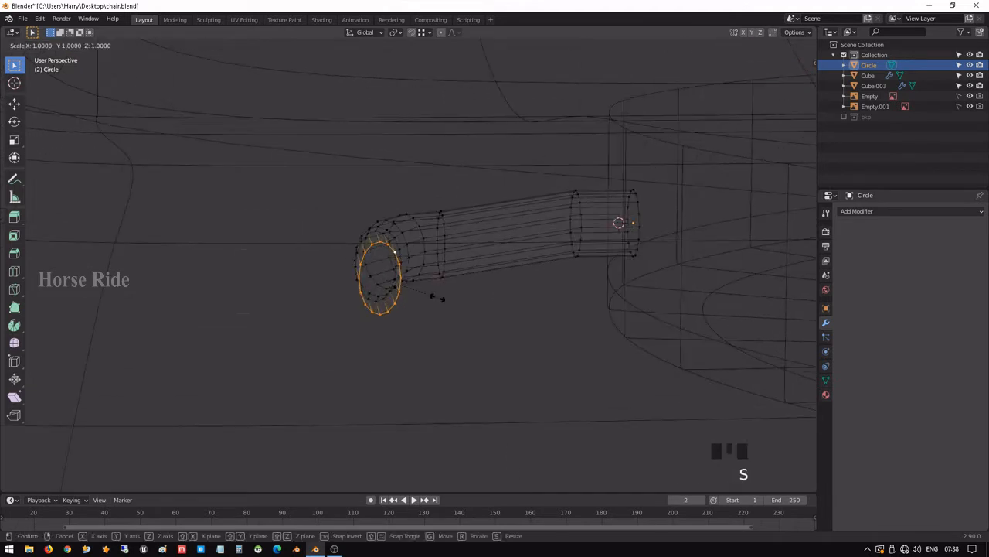
{"action": "key", "text": "z"}
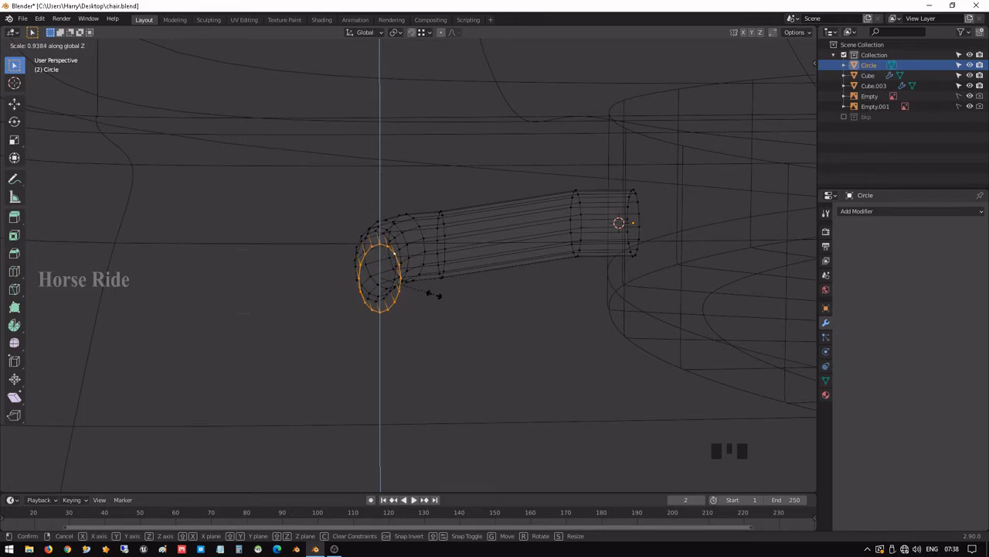
{"action": "left_click", "coordinate": [422, 286]}
{"action": "scroll", "coordinate": [420, 283], "scroll_direction": "down", "scroll_amount": 2}
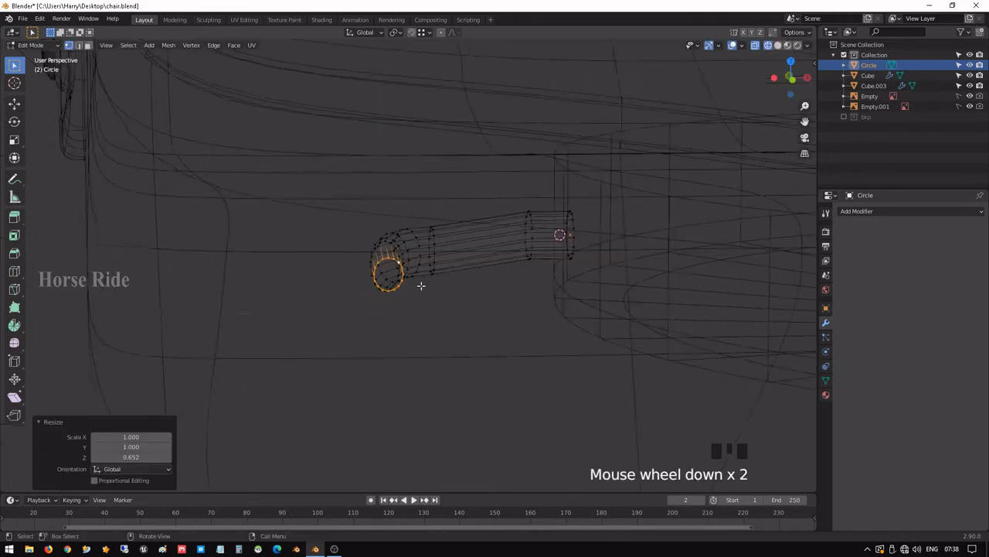
- In right view, extrude the end ring three times: about -5.16 cm Y/-1.68 cm Z, -5.05 cm Y/-1.80 cm Z, and -7.19 cm Y
{"action": "middle_click_drag", "start_coordinate": [420, 283], "coordinate": [446, 277]}
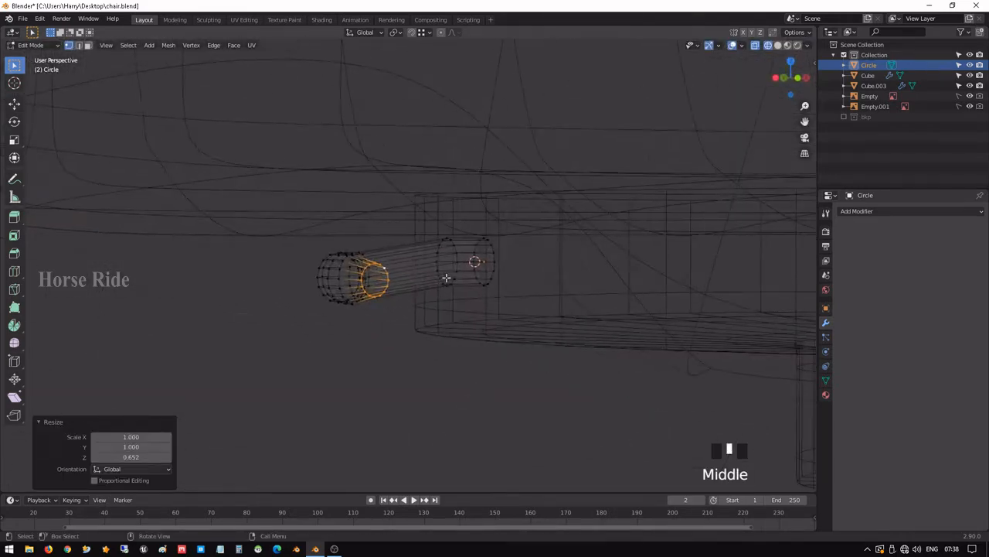
{"action": "middle_click_drag", "start_coordinate": [354, 261], "coordinate": [434, 281]}
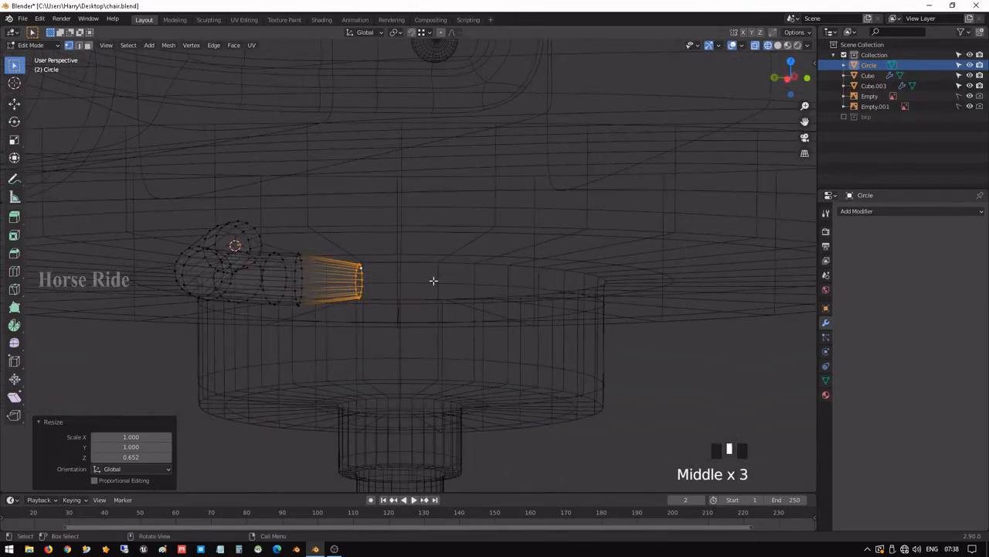
{"action": "key", "text": "KP_3"}
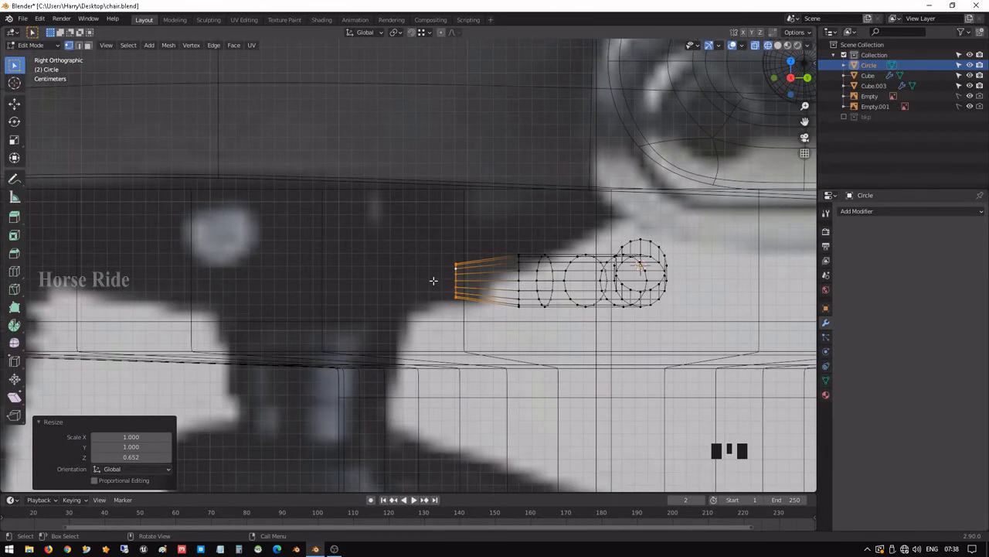
{"action": "key", "text": "e"}
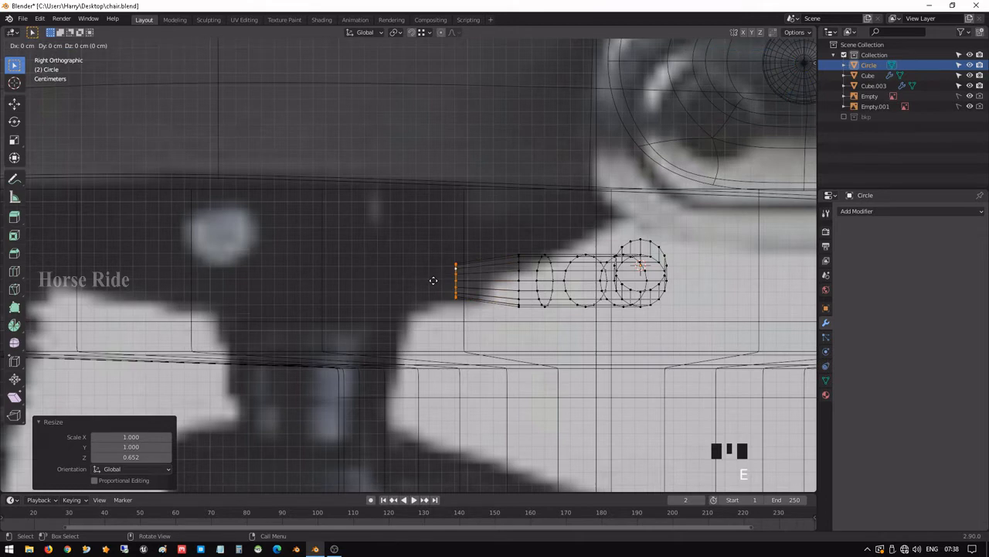
{"action": "left_click", "coordinate": [367, 302]}
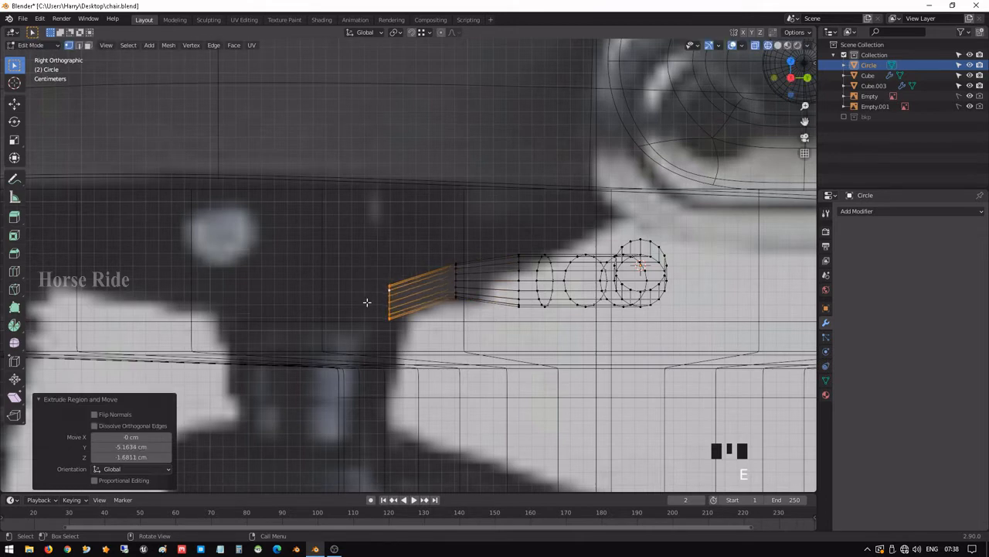
{"action": "scroll", "coordinate": [367, 301], "scroll_direction": "down", "scroll_amount": 3}
{"action": "key", "text": "e"}
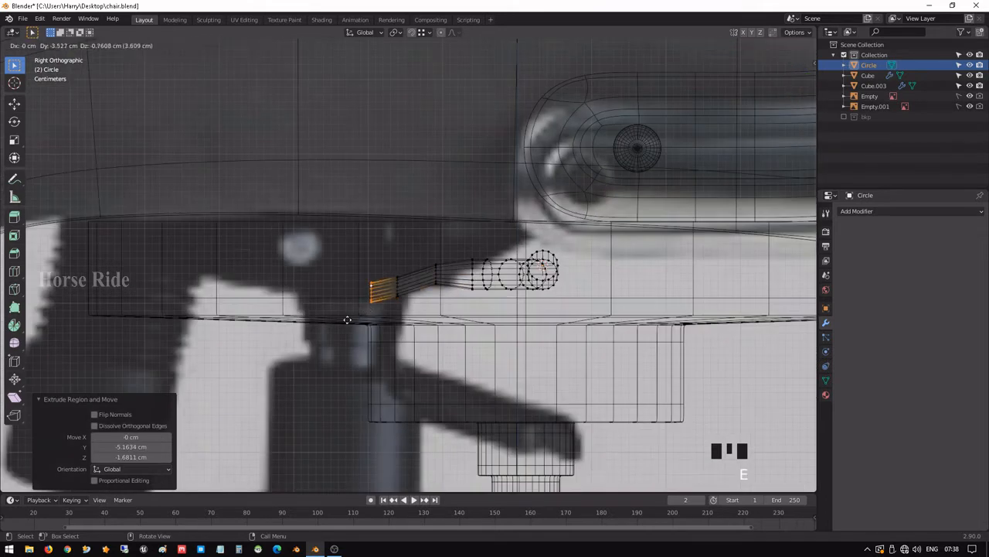
{"action": "left_click", "coordinate": [337, 326]}
{"action": "key", "text": "e"}
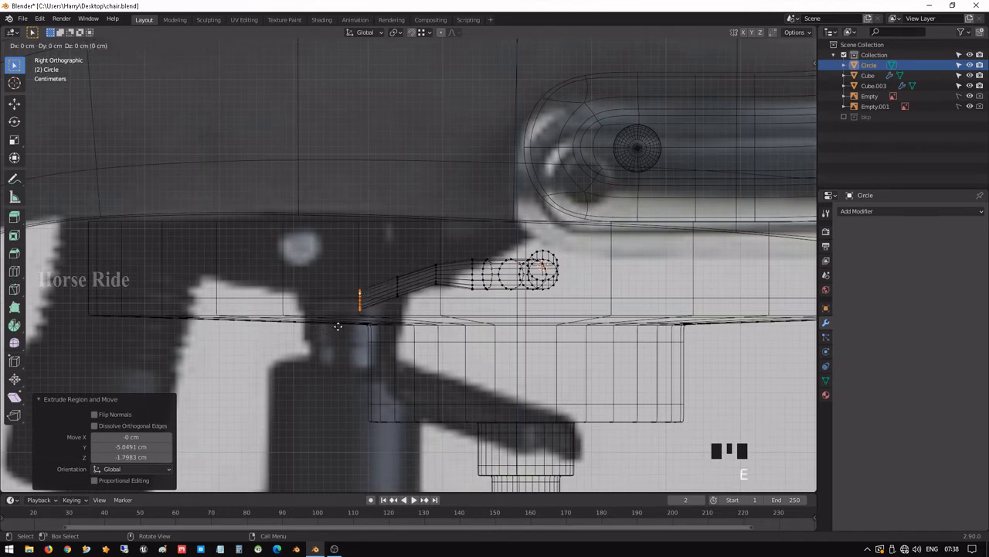
{"action": "left_click", "coordinate": [286, 327]}
- Switch the viewport to solid shading, clear the mesh selection, and inspect the lever from beneath the seat
{"action": "middle_click_drag", "start_coordinate": [286, 327], "coordinate": [495, 322]}
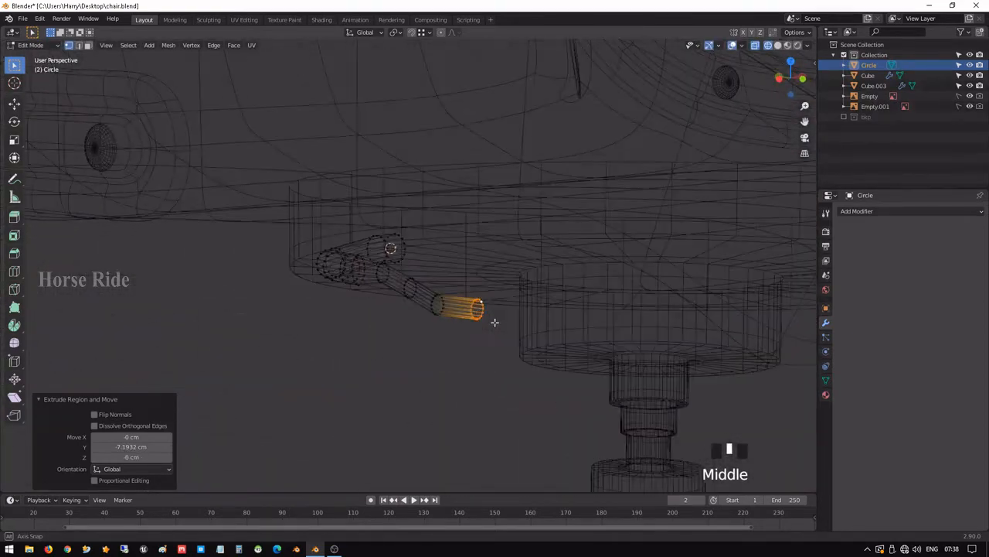
{"action": "scroll", "coordinate": [496, 323], "scroll_direction": "down", "scroll_amount": 4}
{"action": "key", "text": "shift+z"}
{"action": "scroll", "coordinate": [496, 323], "scroll_direction": "down", "scroll_amount": 2}
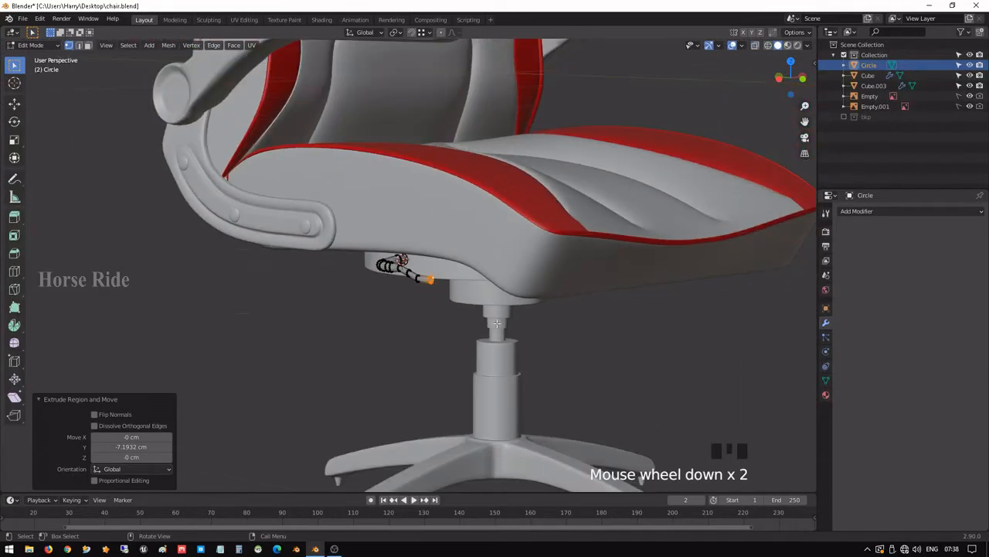
{"action": "left_click", "coordinate": [622, 333]}
{"action": "middle_click_drag", "start_coordinate": [517, 338], "coordinate": [424, 292]}
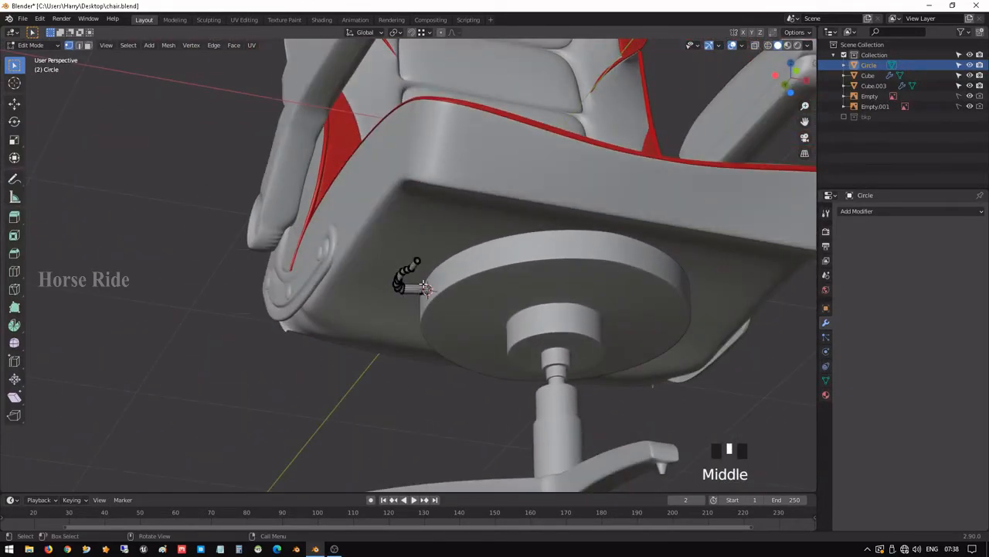
- Scale the whole lever object by about 1.511 and give it a subdivision surface at level 3
{"action": "key", "text": "Tab"}
{"action": "key", "text": "s"}
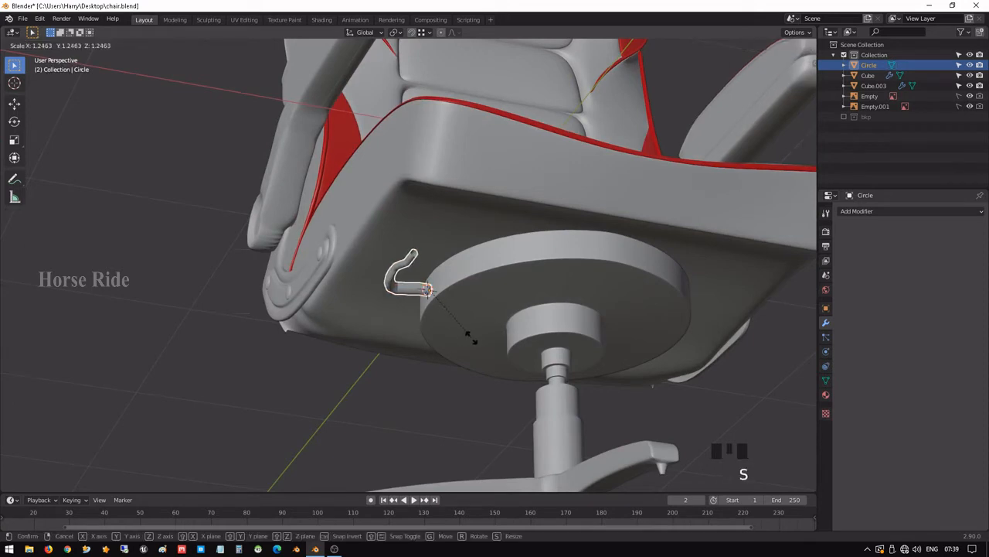
{"action": "left_click", "coordinate": [483, 344]}
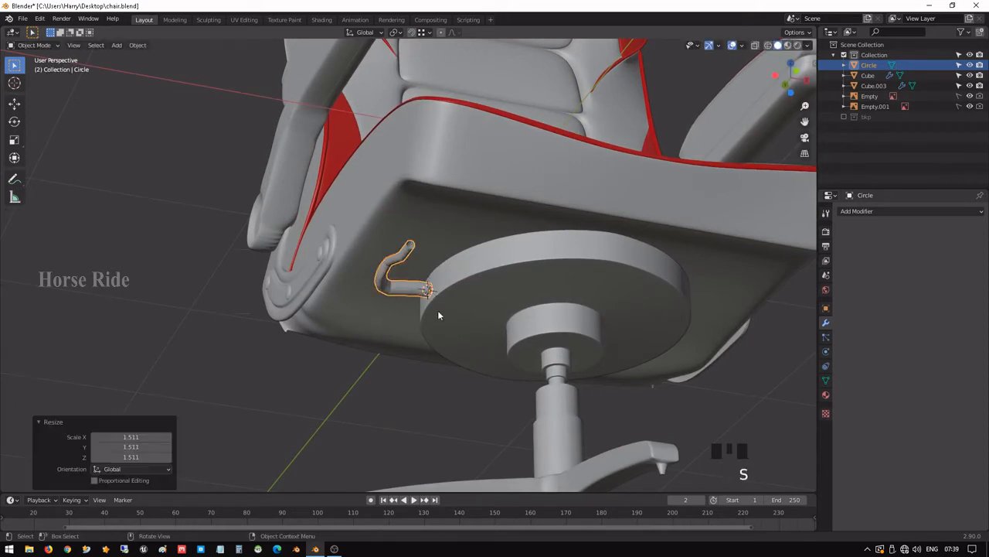
{"action": "key", "text": "ctrl+3"}
{"action": "middle_click_drag", "start_coordinate": [437, 309], "coordinate": [372, 275]}
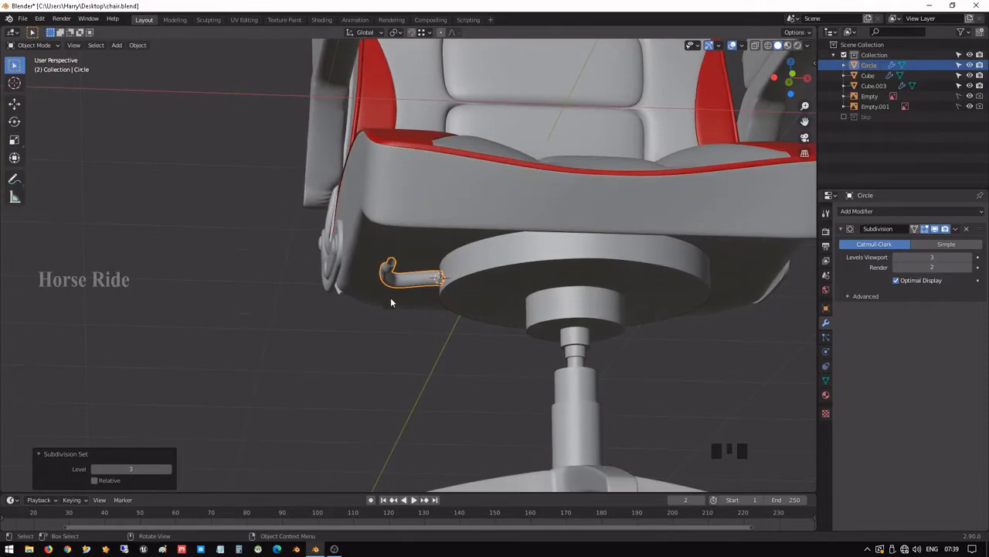
- Scale the lever up once more by about 1.24 and save the file
{"action": "key", "text": "s"}
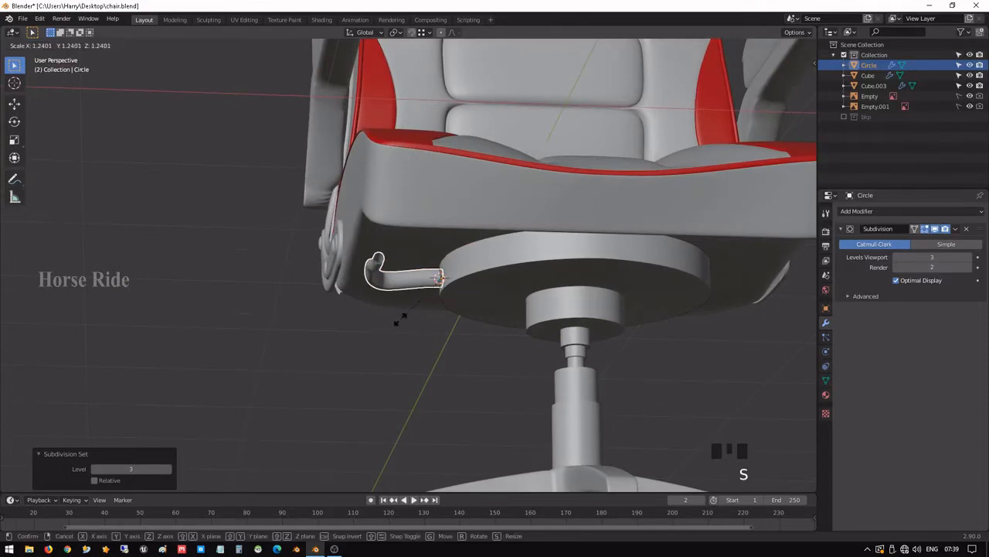
{"action": "left_click", "coordinate": [401, 315]}
{"action": "middle_click_drag", "start_coordinate": [402, 316], "coordinate": [532, 346]}
{"action": "key", "text": "ctrl+s"}
- Enter edit mode on the lever and try to loop-select the ring at its open end
{"action": "key", "text": "Tab"}
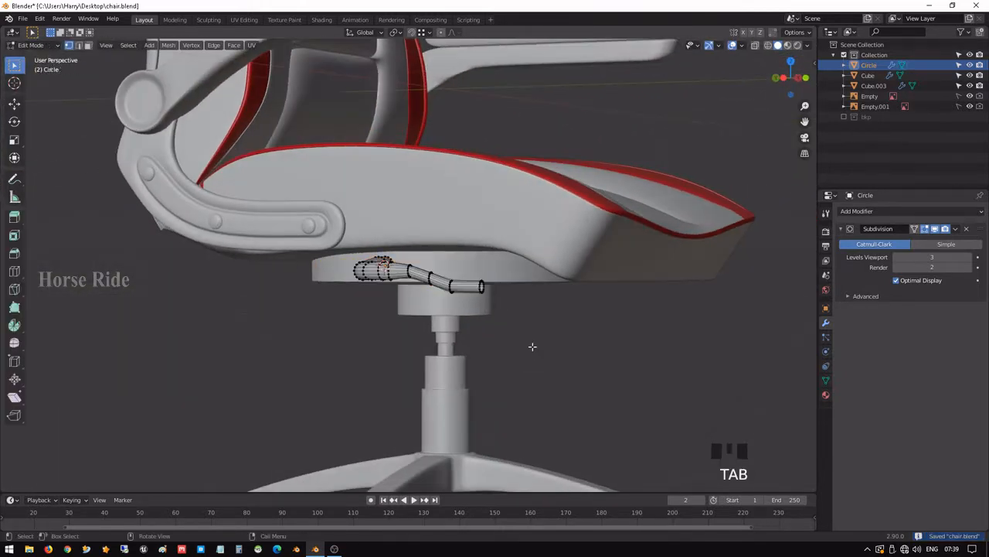
{"action": "scroll", "coordinate": [530, 346], "scroll_direction": "up", "scroll_amount": 4}
{"action": "left_click", "coordinate": [559, 309]}
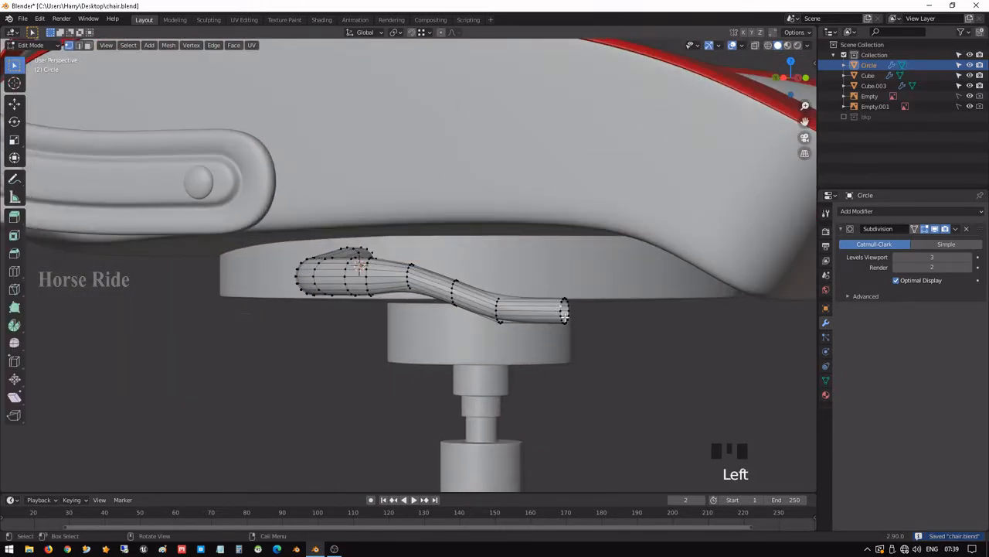
{"action": "left_click", "coordinate": [562, 309], "text": "alt"}
{"action": "left_click", "coordinate": [559, 309], "text": "alt+shift"}
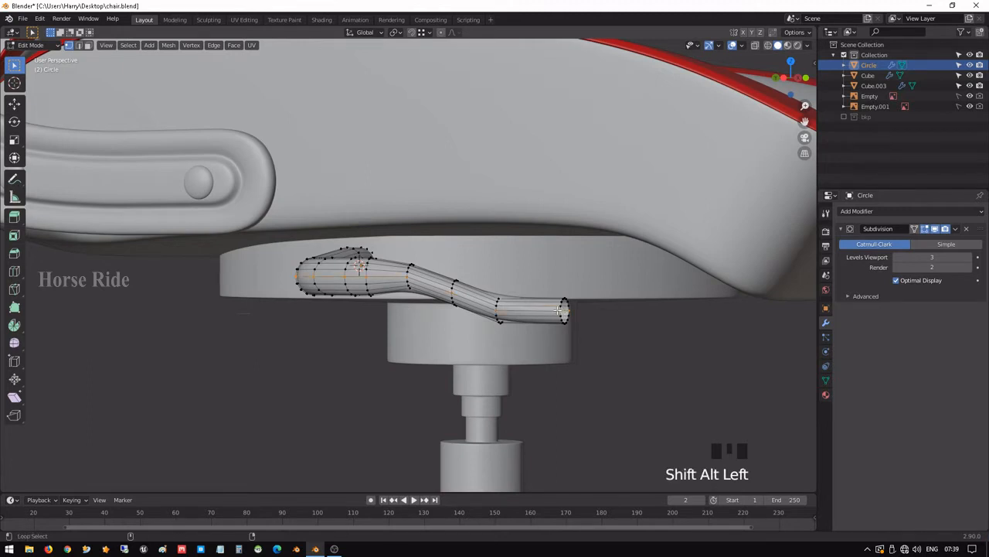
{"action": "left_click", "coordinate": [559, 309], "text": "alt+shift"}
{"action": "left_click", "coordinate": [560, 320]}
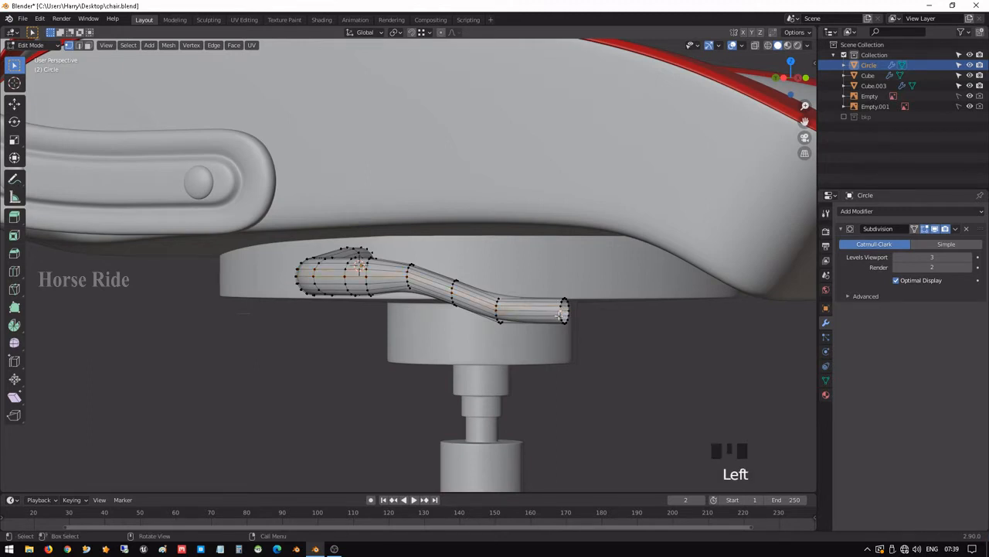
{"action": "left_click", "coordinate": [559, 319], "text": "alt+shift"}
{"action": "left_click", "coordinate": [559, 319], "text": "alt+shift"}
{"action": "scroll", "coordinate": [560, 318], "scroll_direction": "up", "scroll_amount": 2}
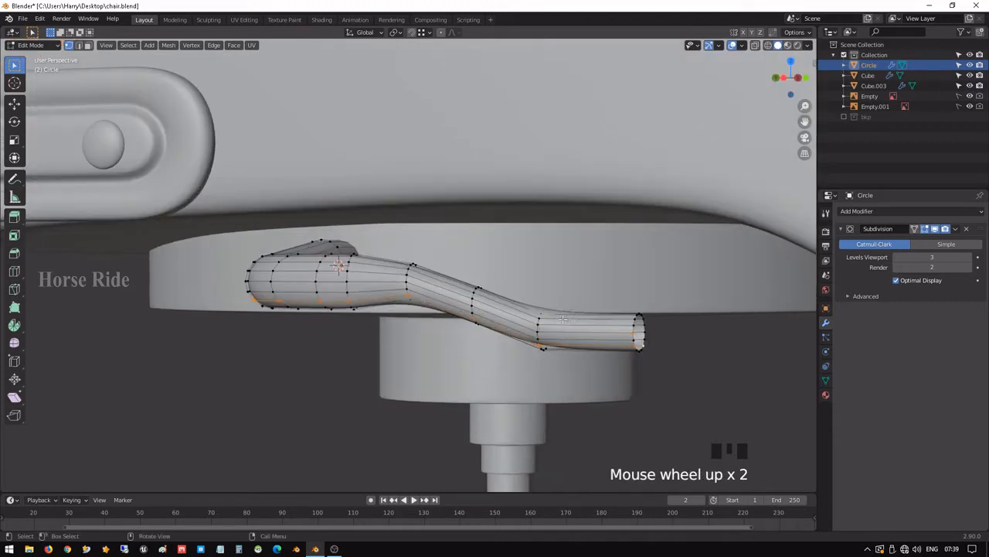
{"action": "middle_click_drag", "start_coordinate": [584, 328], "coordinate": [374, 289], "text": "shift"}
- Select the complete ring at the lever's open end and snap the 3D cursor to its centre
{"action": "left_click", "coordinate": [410, 306]}
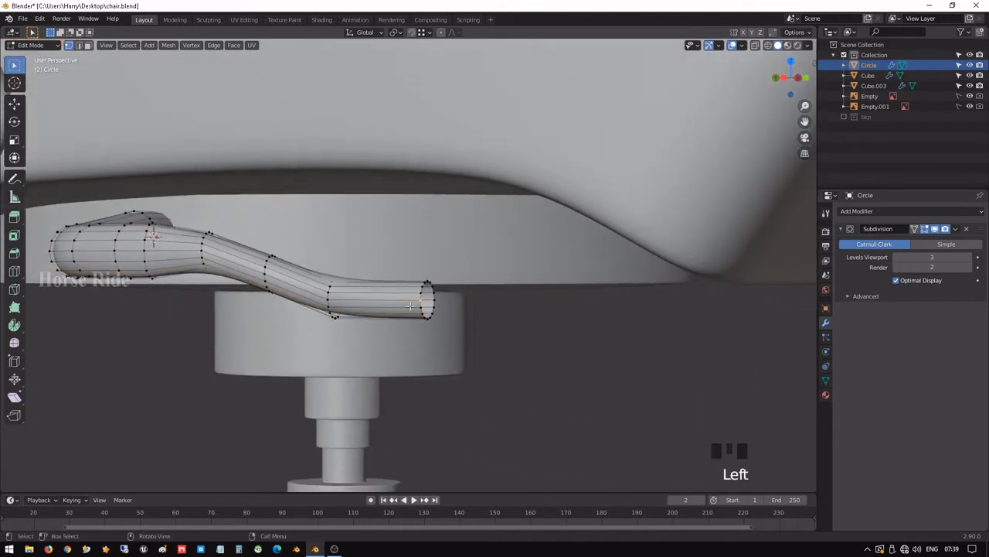
{"action": "key", "text": "KP_Decimal"}
{"action": "scroll", "coordinate": [411, 301], "scroll_direction": "down", "scroll_amount": 11}
{"action": "left_click", "coordinate": [412, 300], "text": "alt+shift"}
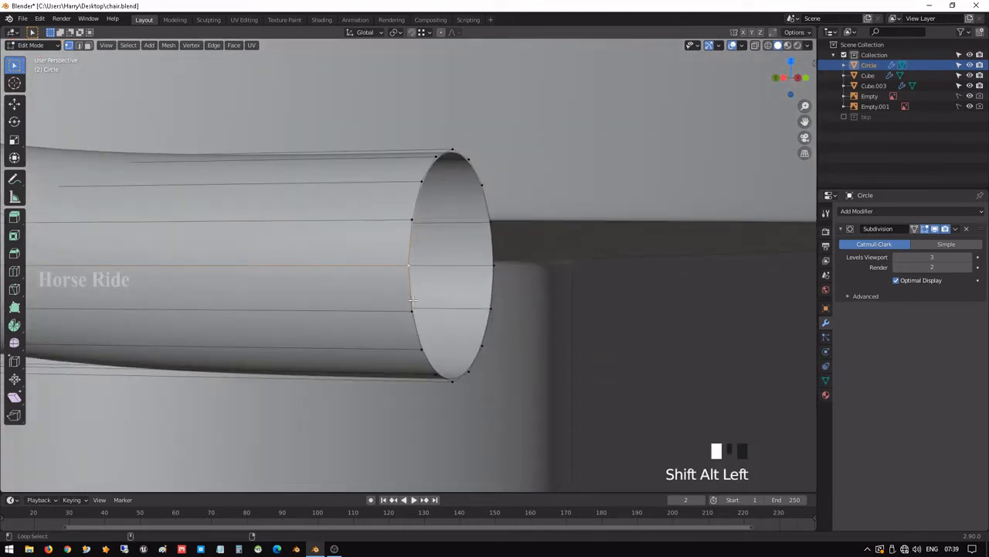
{"action": "left_click", "coordinate": [412, 309]}
{"action": "left_click", "coordinate": [412, 309], "text": "alt+shift"}
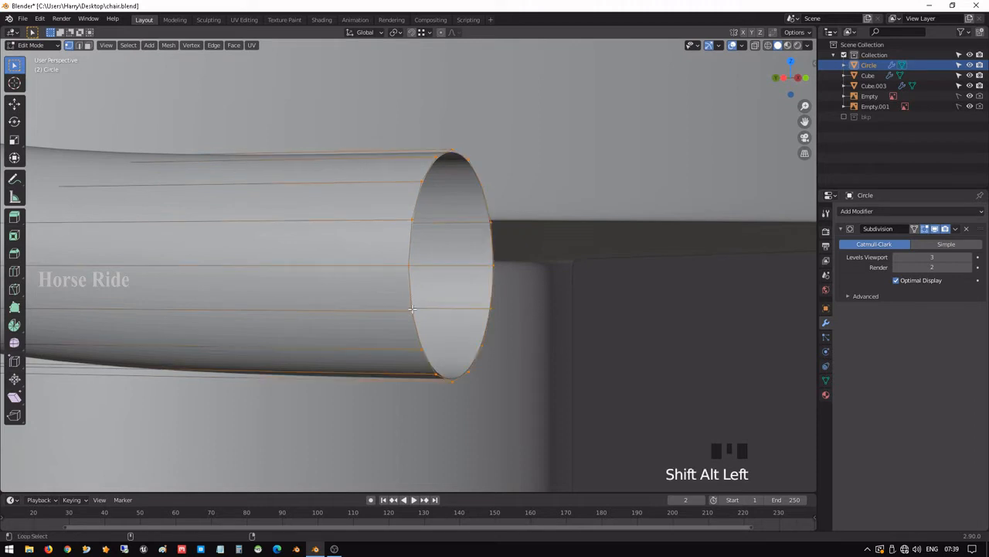
{"action": "scroll", "coordinate": [412, 309], "scroll_direction": "down", "scroll_amount": 7}
{"action": "scroll", "coordinate": [412, 309], "scroll_direction": "up", "scroll_amount": 3}
{"action": "scroll", "coordinate": [412, 309], "scroll_direction": "up", "scroll_amount": 1}
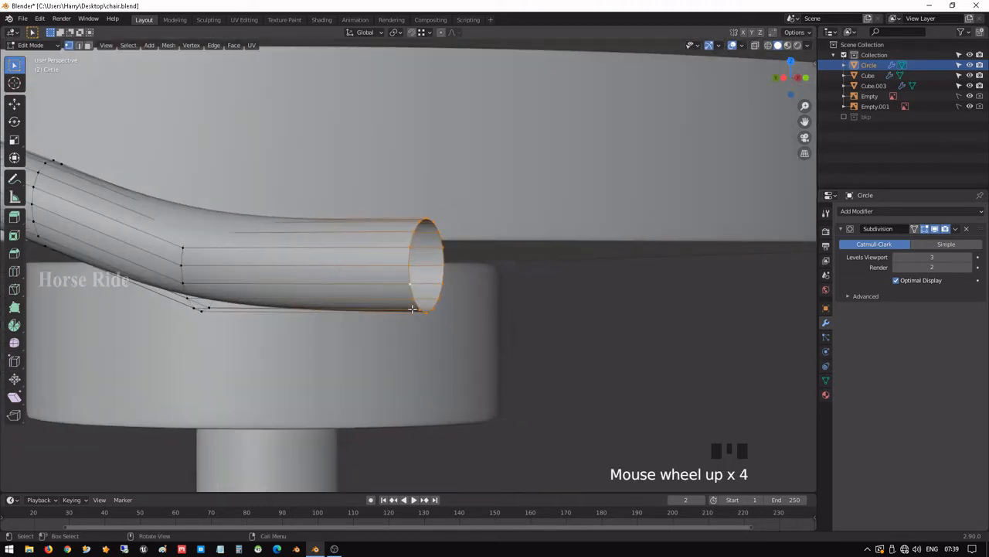
{"action": "key", "text": "shift+s"}
{"action": "left_click", "coordinate": [411, 379]}
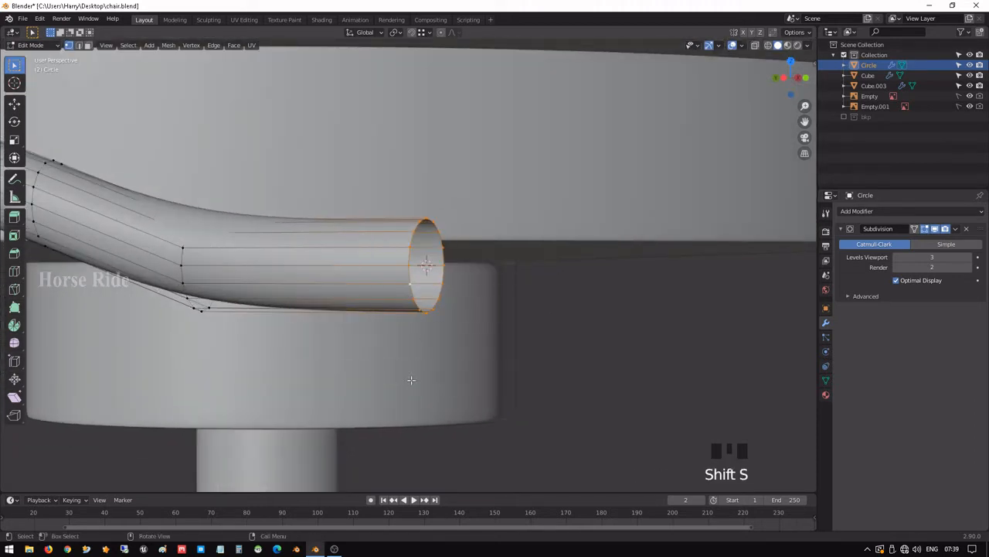
- Return to object mode, add a cube at the 3D cursor, and scale it by about 0.059
{"action": "scroll", "coordinate": [453, 327], "scroll_direction": "down", "scroll_amount": 2}
{"action": "left_click", "coordinate": [495, 311]}
{"action": "scroll", "coordinate": [496, 313], "scroll_direction": "down", "scroll_amount": 2}
{"action": "key", "text": "Tab"}
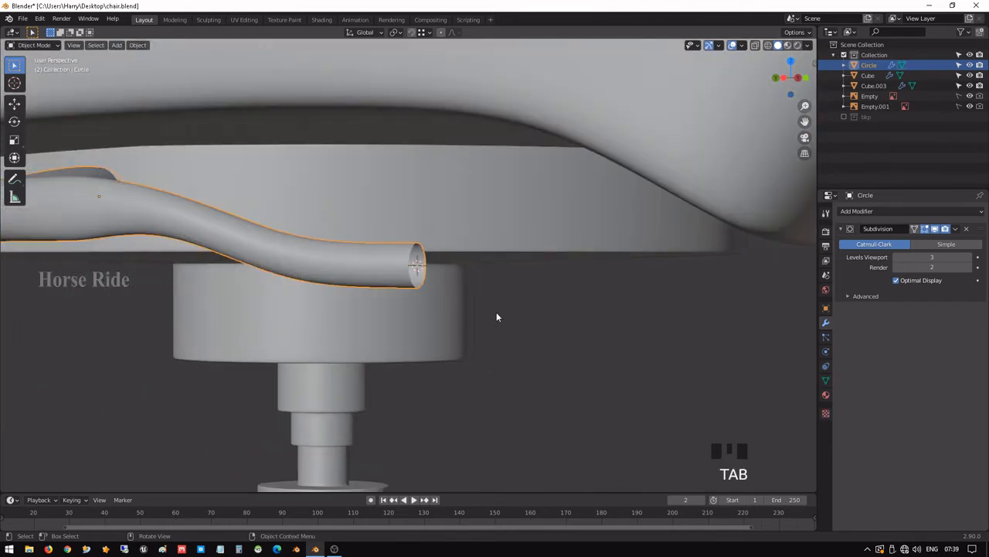
{"action": "left_click", "coordinate": [542, 312]}
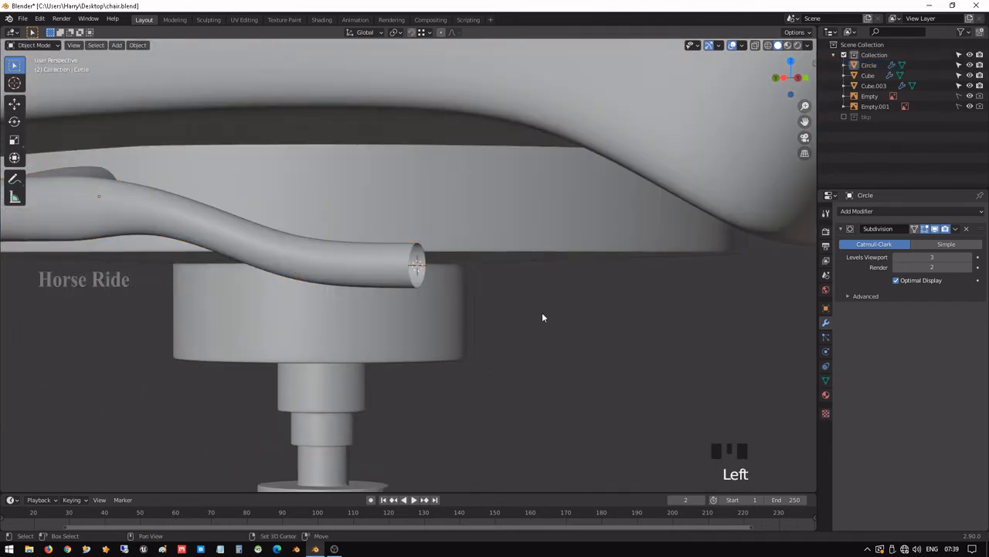
{"action": "key", "text": "shift+a"}
{"action": "mouse_move", "coordinate": [542, 312]}
{"action": "left_click", "coordinate": [585, 323]}
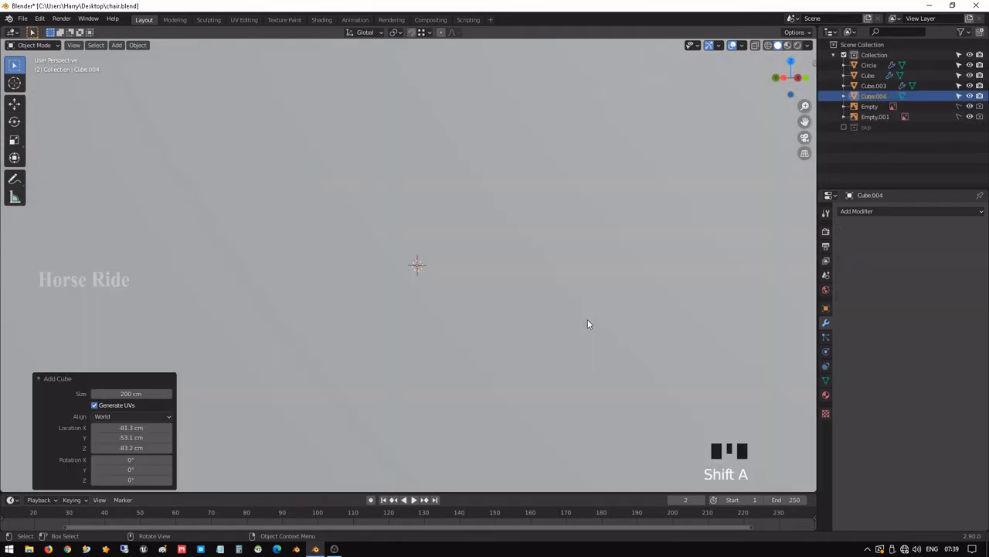
{"action": "scroll", "coordinate": [587, 325], "scroll_direction": "down", "scroll_amount": 5}
{"action": "key", "text": "s"}
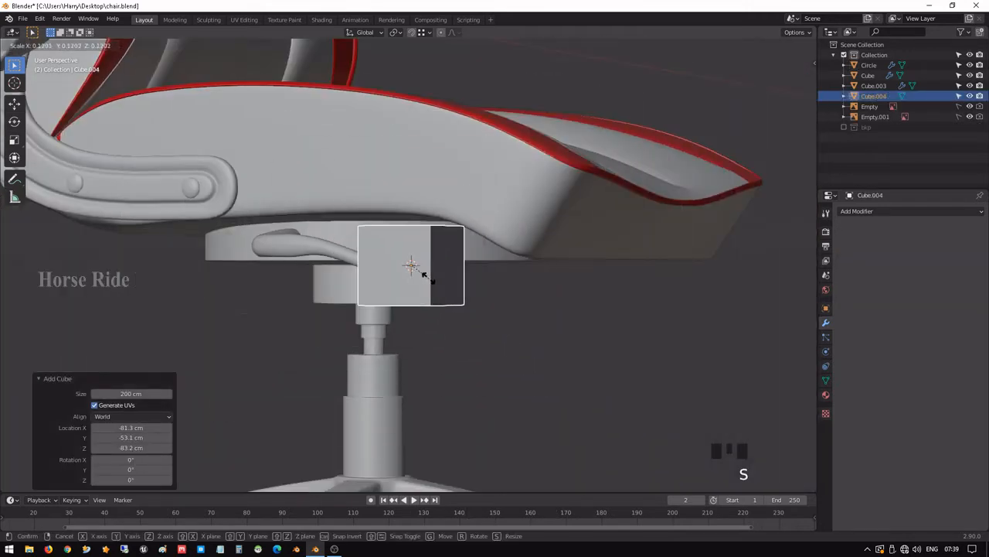
{"action": "left_click", "coordinate": [423, 270]}
- In wireframe right view, edit the cube and move its upper vertices about -2.56 cm along Z
{"action": "key", "text": "KP_3"}
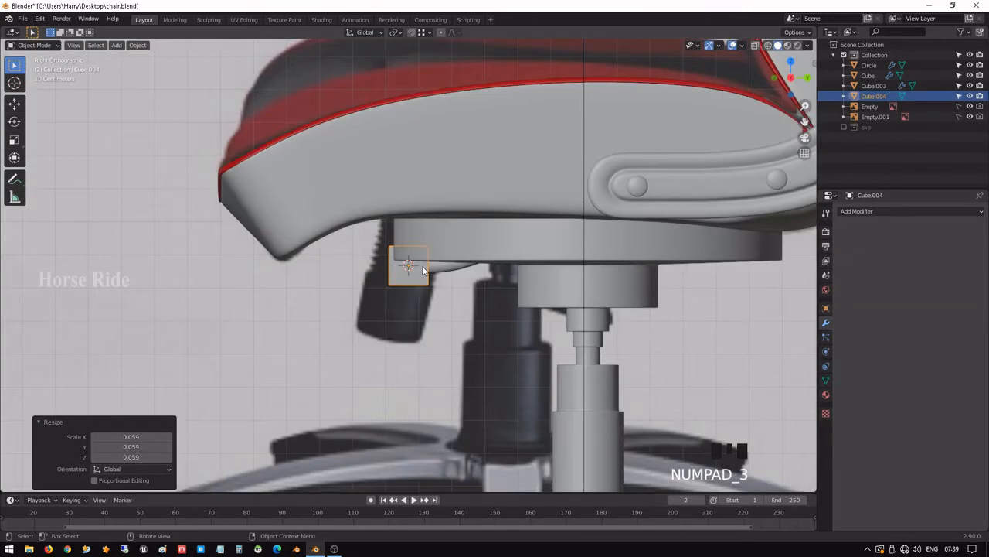
{"action": "scroll", "coordinate": [423, 270], "scroll_direction": "up", "scroll_amount": 6}
{"action": "key", "text": "Tab"}
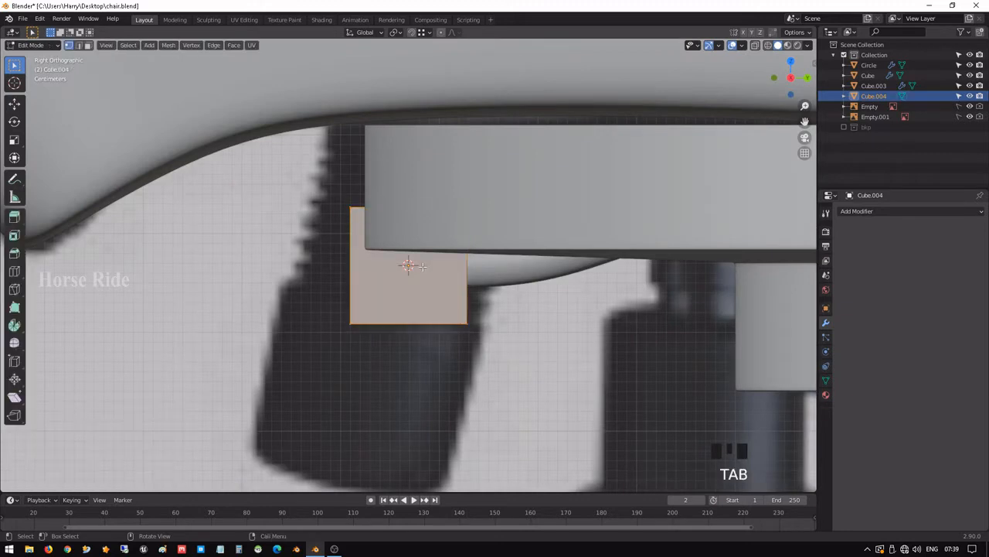
{"action": "key", "text": "shift+z"}
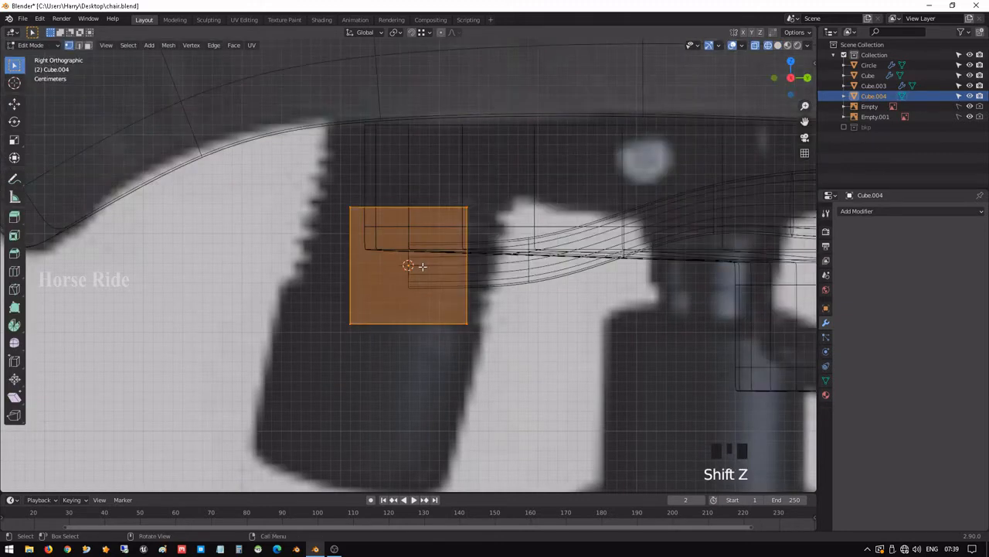
{"action": "left_click_drag", "start_coordinate": [304, 170], "coordinate": [519, 229]}
{"action": "key", "text": "g"}
{"action": "key", "text": "z"}
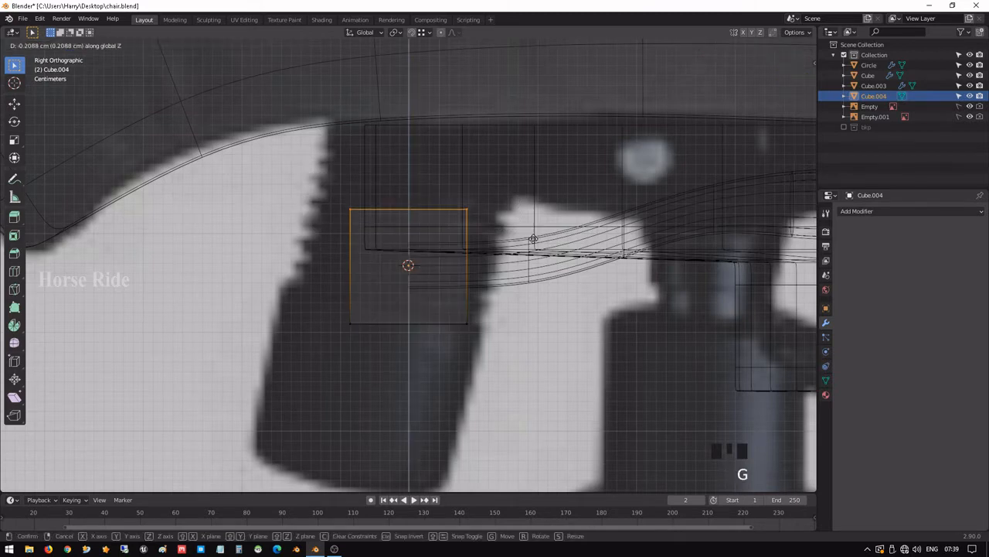
{"action": "left_click", "coordinate": [531, 258]}
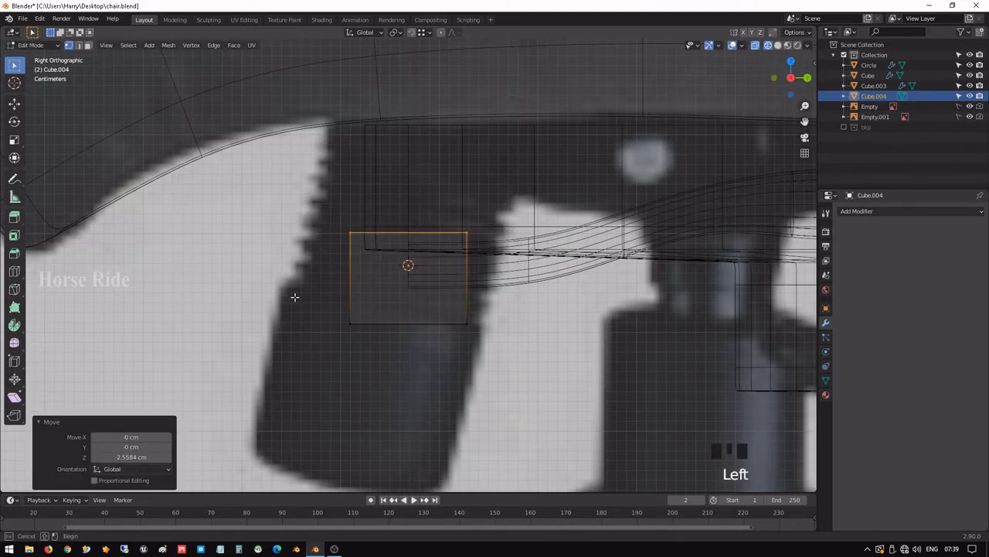
- Select the cube's lower vertices and move them about 2.56 cm along Z
{"action": "left_click_drag", "start_coordinate": [286, 294], "coordinate": [550, 373]}
{"action": "key", "text": "g"}
{"action": "key", "text": "z"}
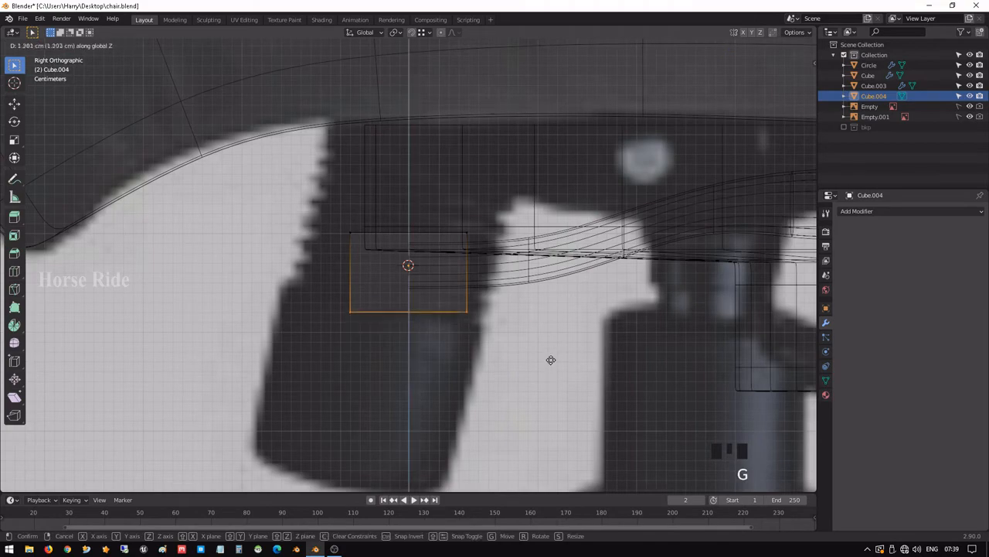
{"action": "left_click", "coordinate": [553, 347]}
{"action": "scroll", "coordinate": [421, 283], "scroll_direction": "down", "scroll_amount": 1}
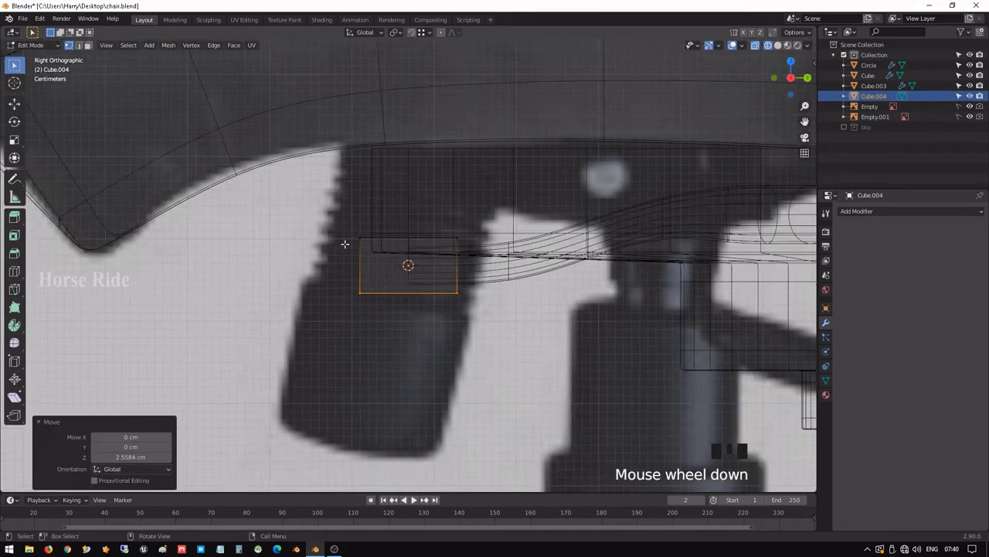
- In top view, select the cube's face on the -Y side and extrude it about 10.61 cm outward
{"action": "middle_click_drag", "start_coordinate": [345, 245], "coordinate": [482, 265]}
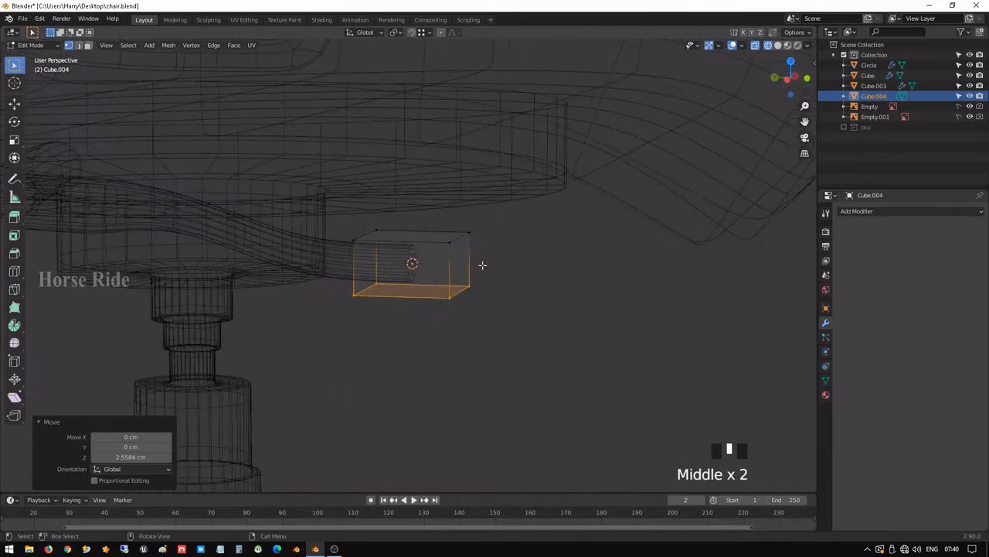
{"action": "key", "text": "KP_7"}
{"action": "scroll", "coordinate": [365, 277], "scroll_direction": "down", "scroll_amount": 3}
{"action": "left_click", "coordinate": [554, 320]}
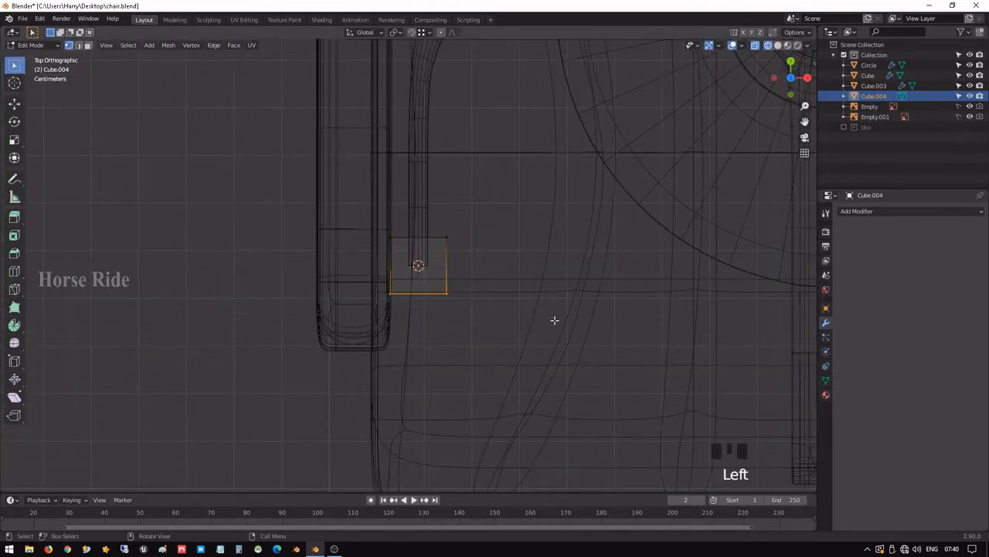
{"action": "key", "text": "e"}
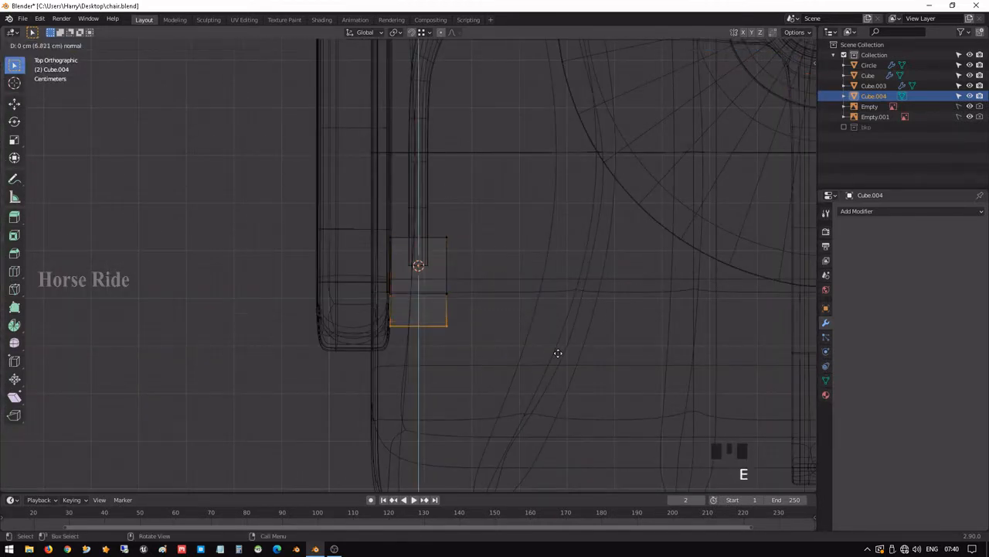
{"action": "left_click", "coordinate": [559, 368]}
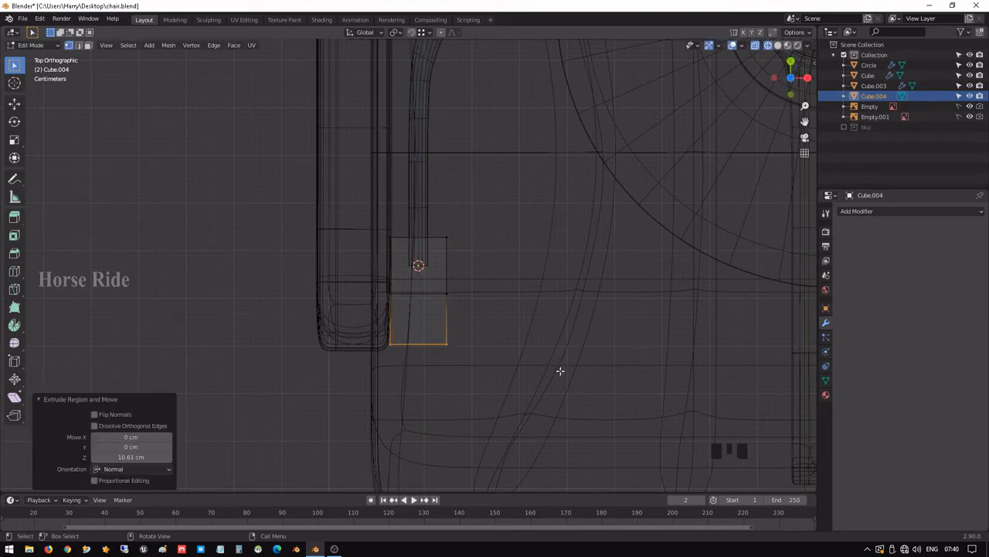
{"action": "key", "text": "x"}
{"action": "key", "text": "Escape"}
- Flare the extruded end face by scaling it about 1.585 in X and Y and about 1.992 in Z
{"action": "key", "text": "s"}
{"action": "key", "text": "x"}
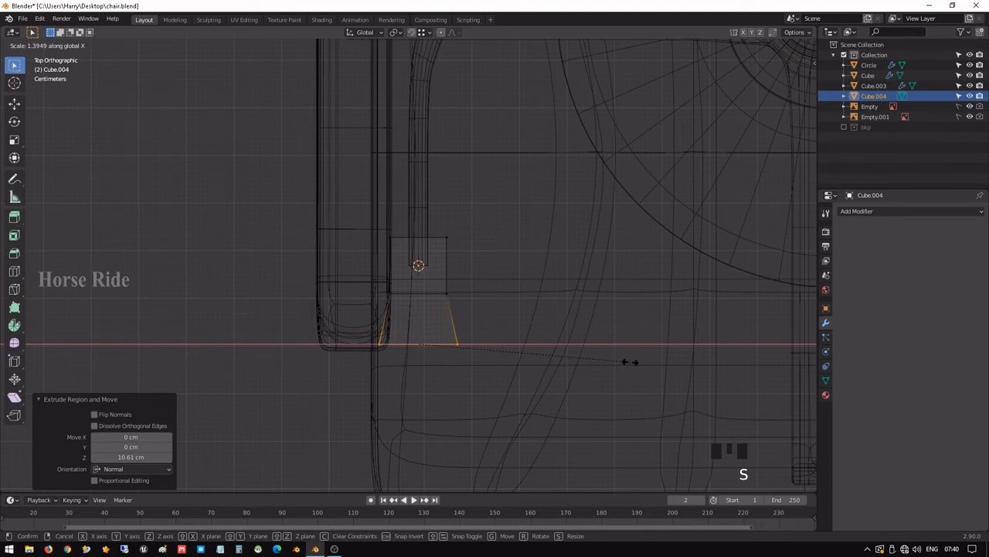
{"action": "key", "text": "shift+z"}
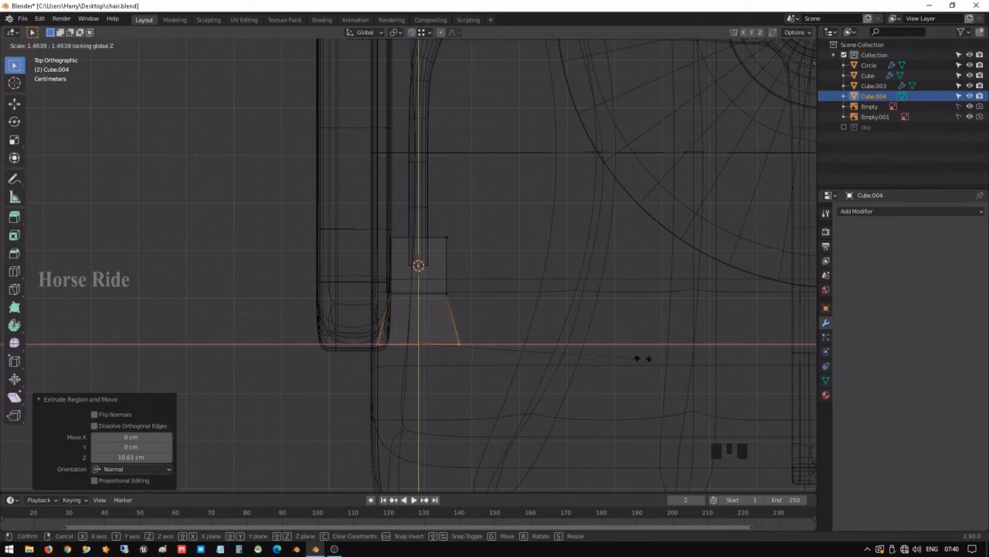
{"action": "left_click", "coordinate": [654, 348]}
{"action": "middle_click_drag", "start_coordinate": [510, 298], "coordinate": [495, 229]}
{"action": "scroll", "coordinate": [480, 247], "scroll_direction": "up", "scroll_amount": 3}
{"action": "middle_click_drag", "start_coordinate": [459, 260], "coordinate": [610, 288]}
{"action": "key", "text": "s"}
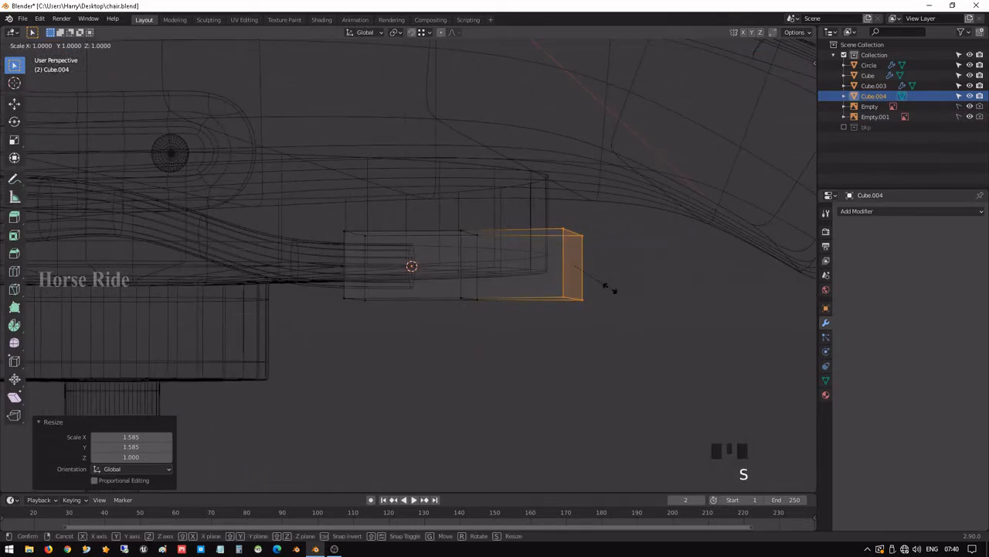
{"action": "key", "text": "z"}
{"action": "left_click", "coordinate": [647, 284]}
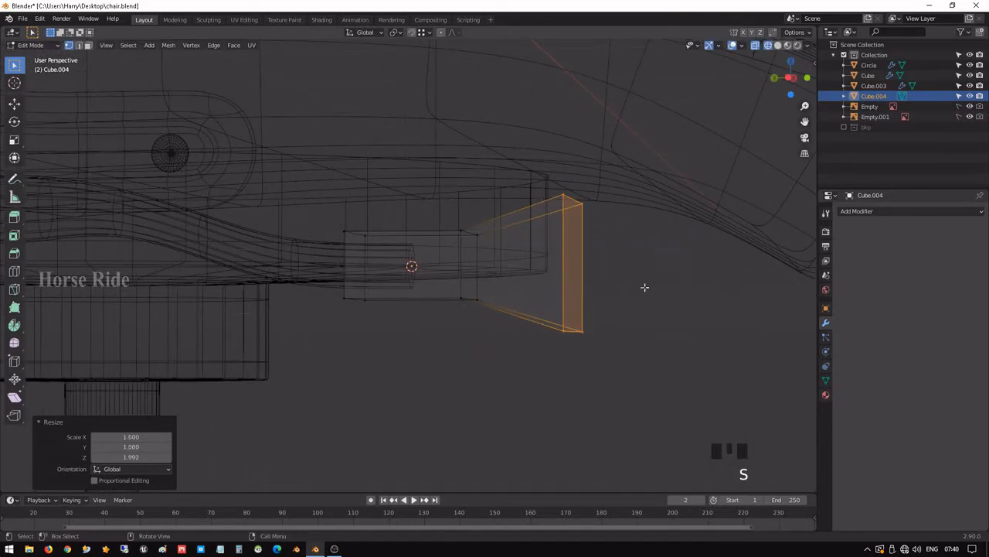
{"action": "middle_click_drag", "start_coordinate": [644, 286], "coordinate": [510, 264]}
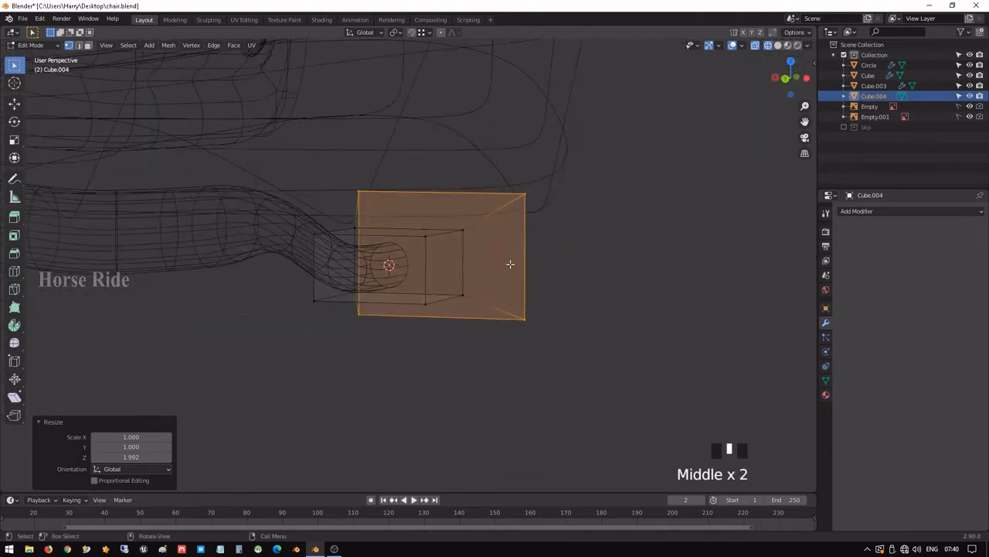
{"action": "key", "text": "Tab"}
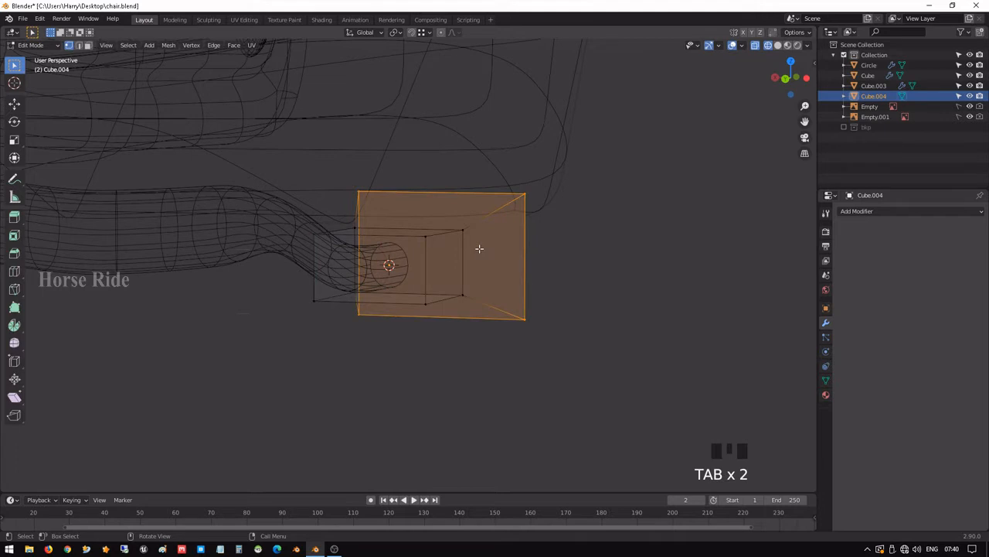
- Select the handle's entire mesh and subdivide it once
{"action": "key", "text": "a"}
{"action": "right_click", "coordinate": [461, 231]}
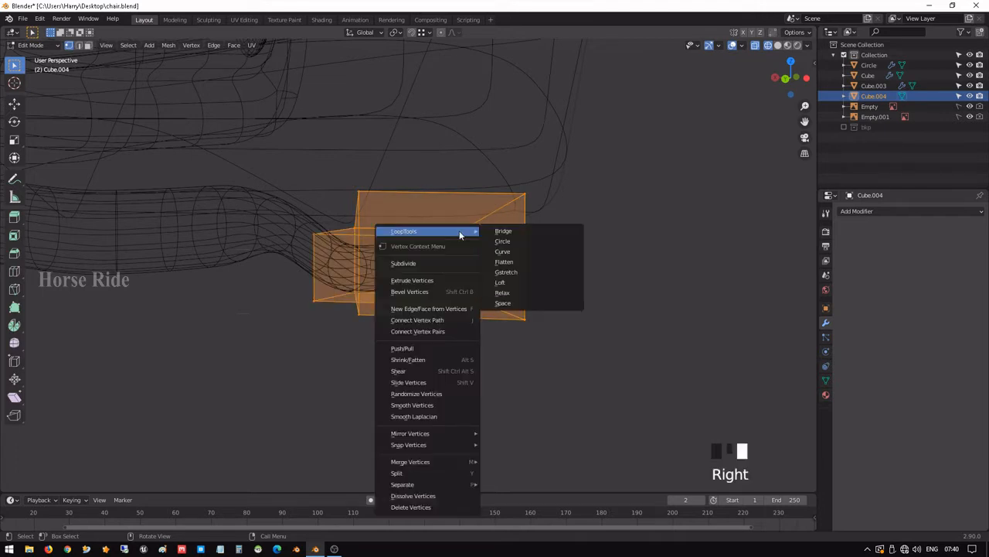
{"action": "left_click", "coordinate": [444, 265]}
{"action": "key", "text": "Tab"}
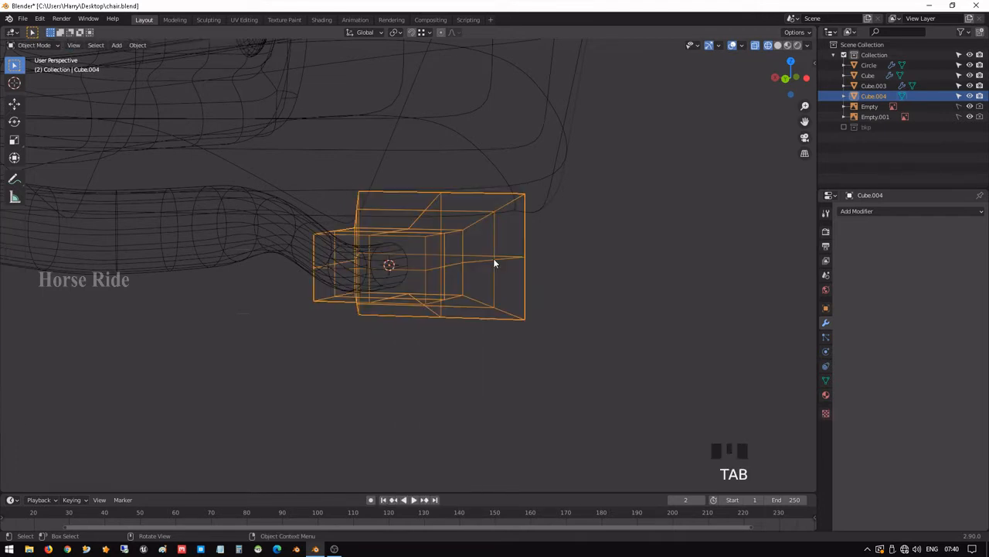
{"action": "mouse_move", "coordinate": [493, 258]}
{"action": "middle_mouse_down"}
{"action": "mouse_move", "coordinate": [458, 272]}
{"action": "mouse_move", "coordinate": [363, 260]}
{"action": "mouse_move", "coordinate": [394, 253]}
{"action": "middle_mouse_up"}
{"action": "key", "text": "shift+z"}
{"action": "key", "text": "Tab"}
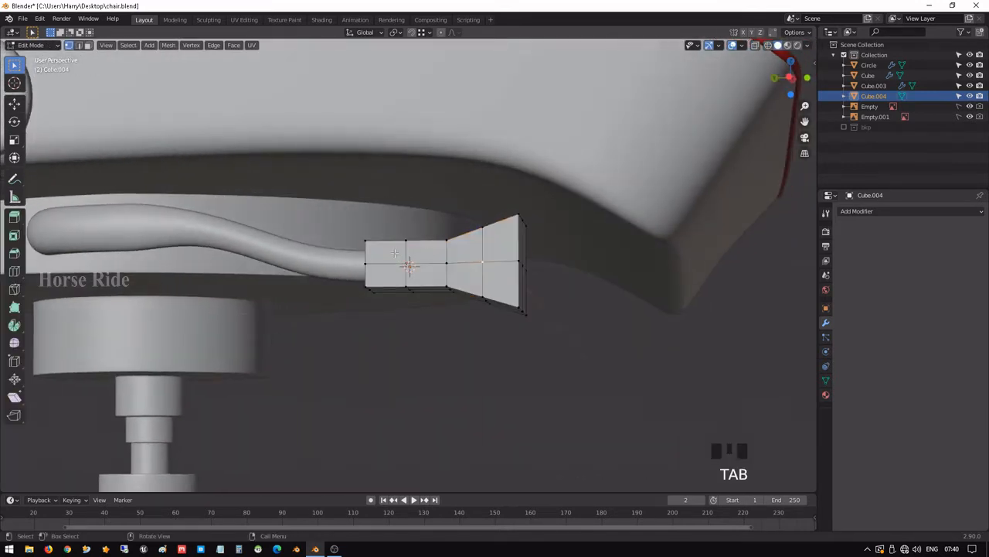
{"action": "scroll", "coordinate": [504, 253], "scroll_direction": "down", "scroll_amount": 2}
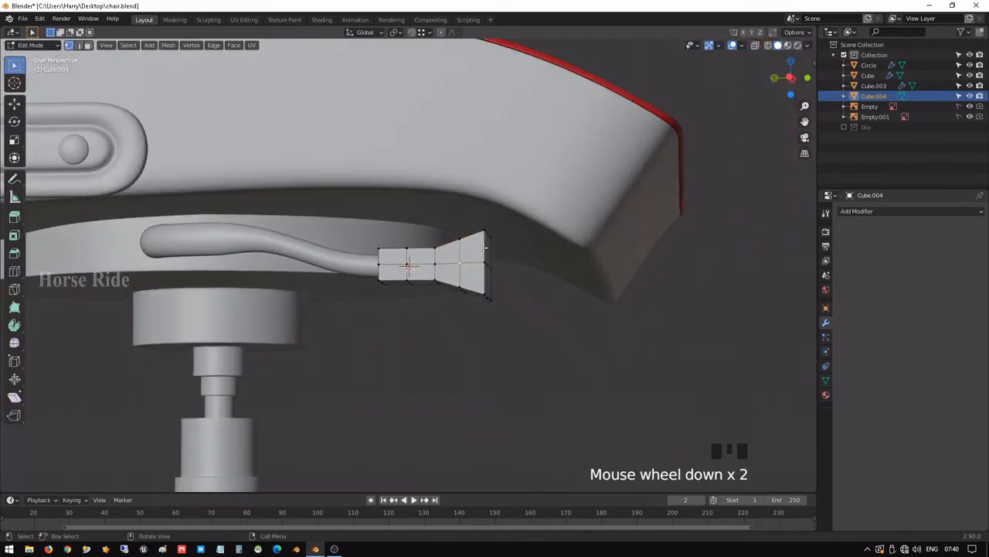
- In wireframe right view, select the flared end's outermost vertices and narrow them along Z by about 0.746, with a second slight Z-scale adjustment
{"action": "key", "text": "alt+z"}
{"action": "key", "text": "KP_3"}
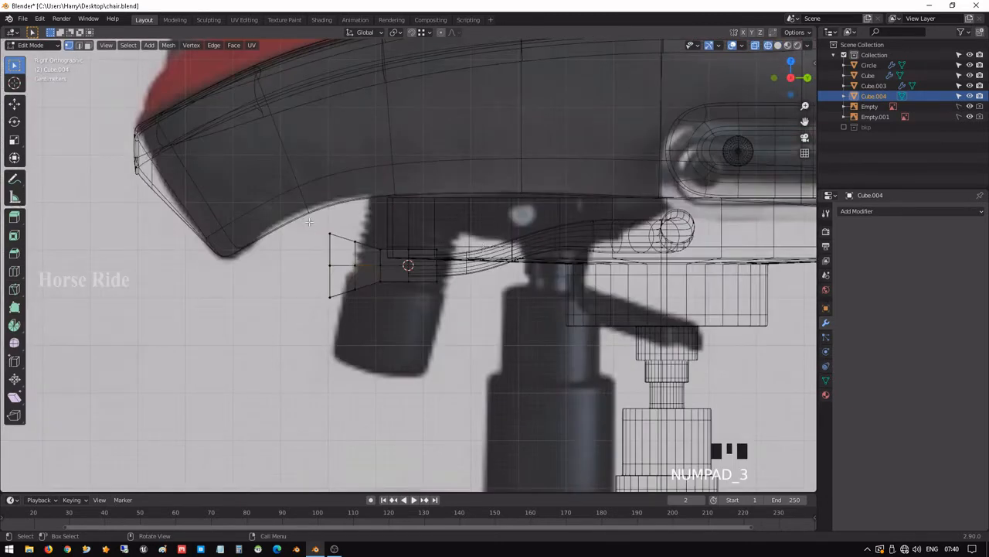
{"action": "left_click_drag", "start_coordinate": [309, 222], "coordinate": [350, 329]}
{"action": "key", "text": "s"}
{"action": "key", "text": "z"}
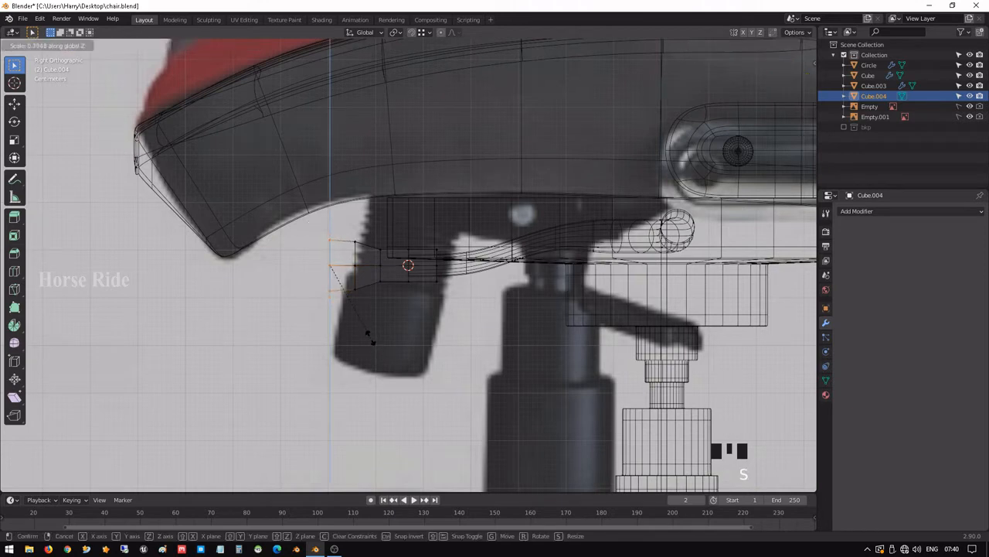
{"action": "left_click", "coordinate": [368, 335]}
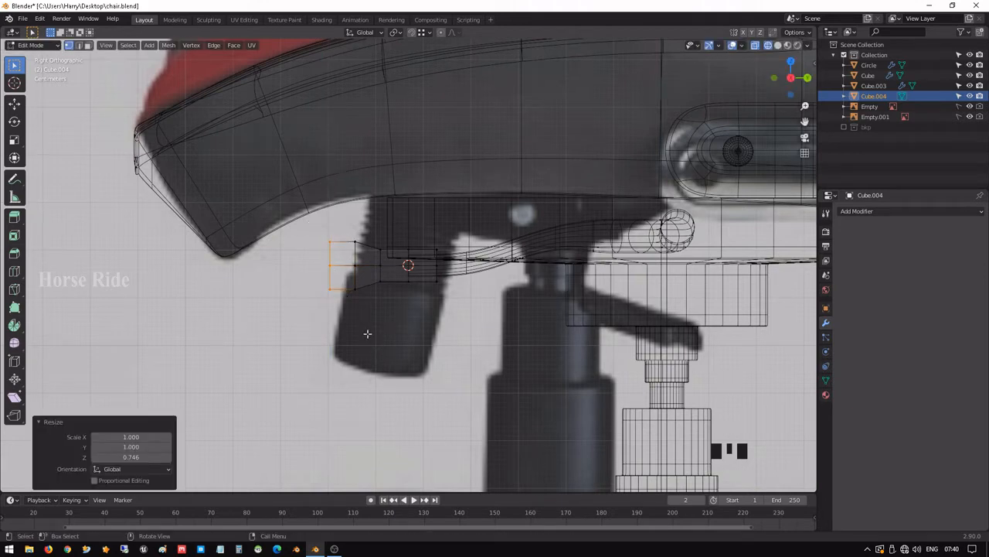
{"action": "key", "text": "s"}
{"action": "key", "text": "z"}
{"action": "left_click", "coordinate": [372, 335]}
{"action": "key", "text": "Tab"}
{"action": "key", "text": "shift+z"}
{"action": "mouse_move", "coordinate": [371, 336]}
{"action": "middle_mouse_down"}
{"action": "mouse_move", "coordinate": [531, 305]}
{"action": "mouse_move", "coordinate": [602, 304]}
{"action": "middle_mouse_up"}
{"action": "scroll", "coordinate": [541, 298], "scroll_direction": "up", "scroll_amount": 4}
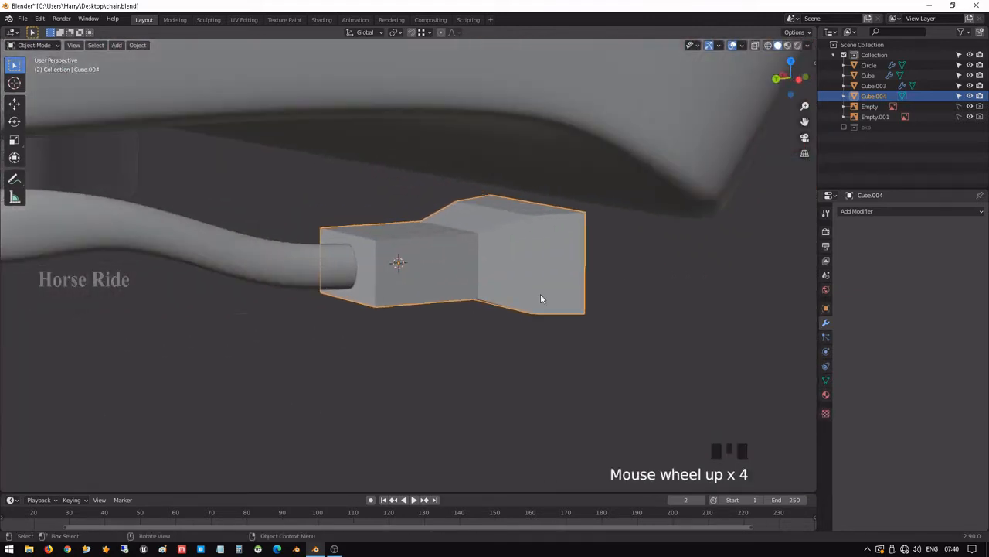
{"action": "middle_click_drag", "start_coordinate": [541, 298], "coordinate": [550, 263], "text": "shift"}
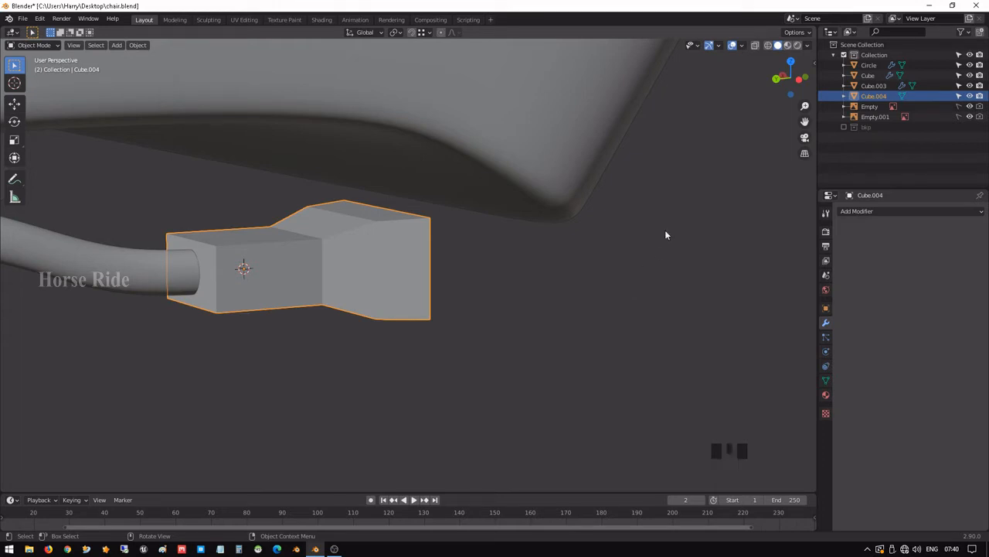
- Add a bevel to the handle with Fast Carve's Bevel Object operation
{"action": "key", "text": "n"}
{"action": "left_click", "coordinate": [810, 178]}
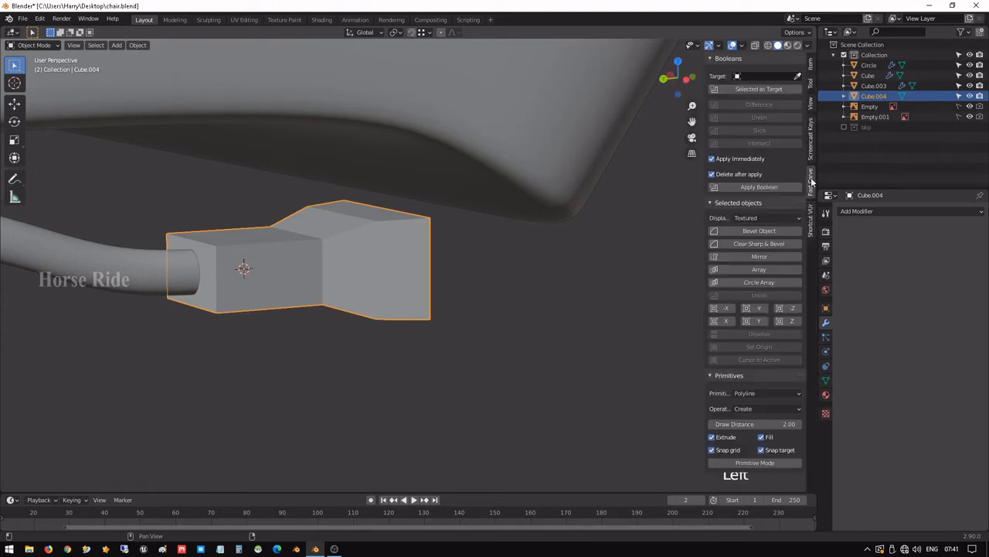
{"action": "left_click", "coordinate": [759, 230]}
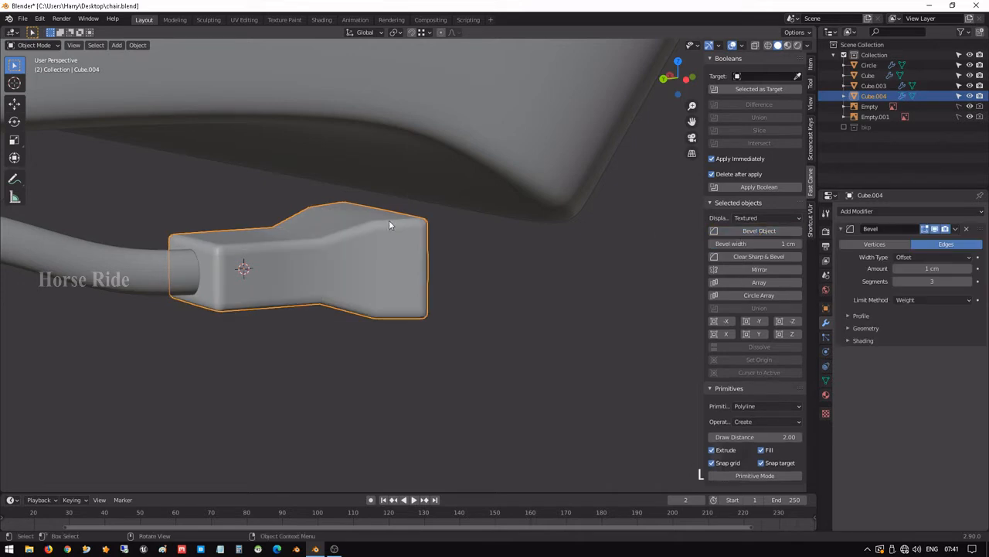
{"action": "mouse_move", "coordinate": [389, 219]}
{"action": "middle_mouse_down"}
{"action": "mouse_move", "coordinate": [301, 240]}
{"action": "mouse_move", "coordinate": [328, 249]}
{"action": "mouse_move", "coordinate": [394, 237]}
{"action": "middle_mouse_up"}
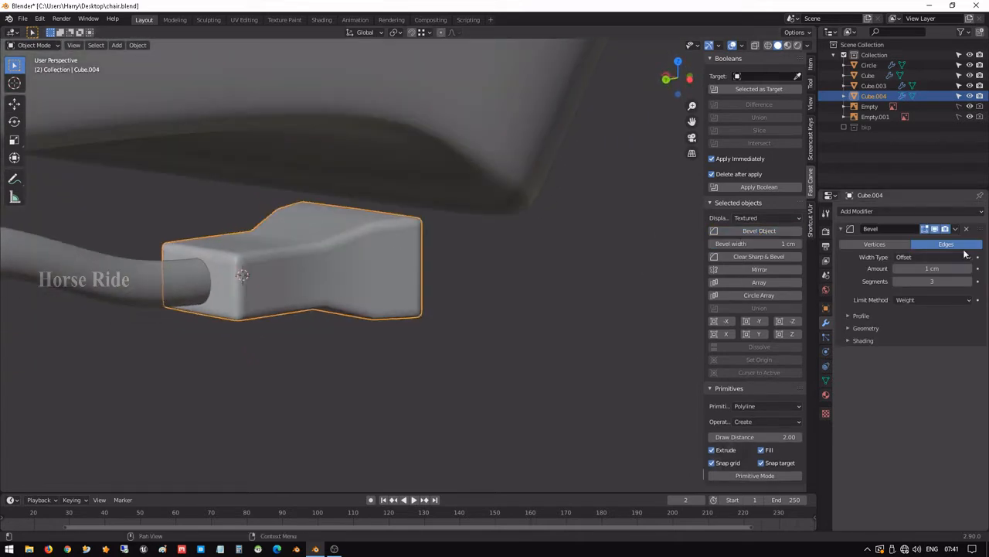
- Set the handle's bevel amount to 2 cm and check its rounded edges
{"action": "left_click", "coordinate": [978, 269]}
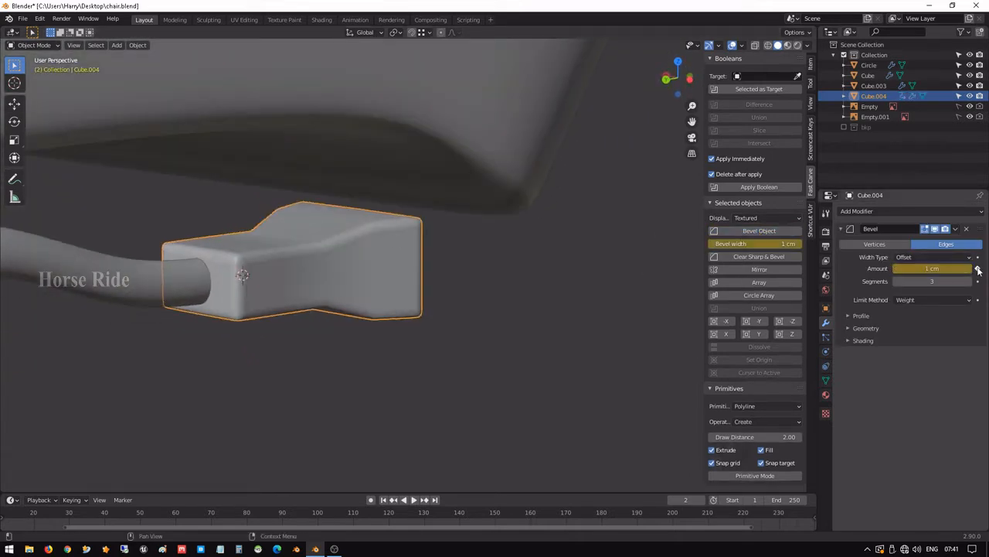
{"action": "left_click", "coordinate": [978, 269]}
{"action": "left_click", "coordinate": [972, 269]}
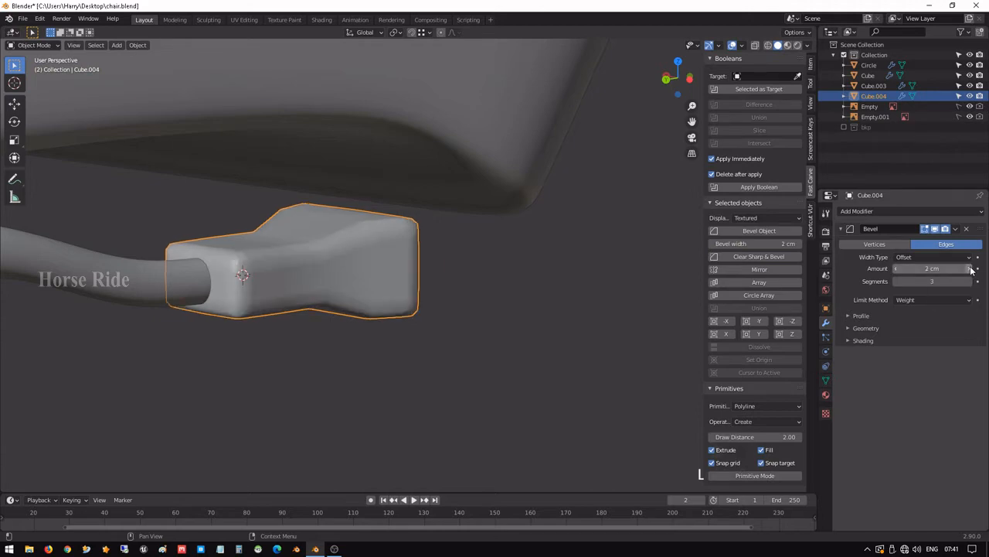
{"action": "right_click", "coordinate": [367, 239]}
{"action": "left_click", "coordinate": [368, 237]}
{"action": "middle_click_drag", "start_coordinate": [375, 238], "coordinate": [492, 283]}
{"action": "left_click", "coordinate": [454, 271]}
{"action": "left_click", "coordinate": [453, 271]}
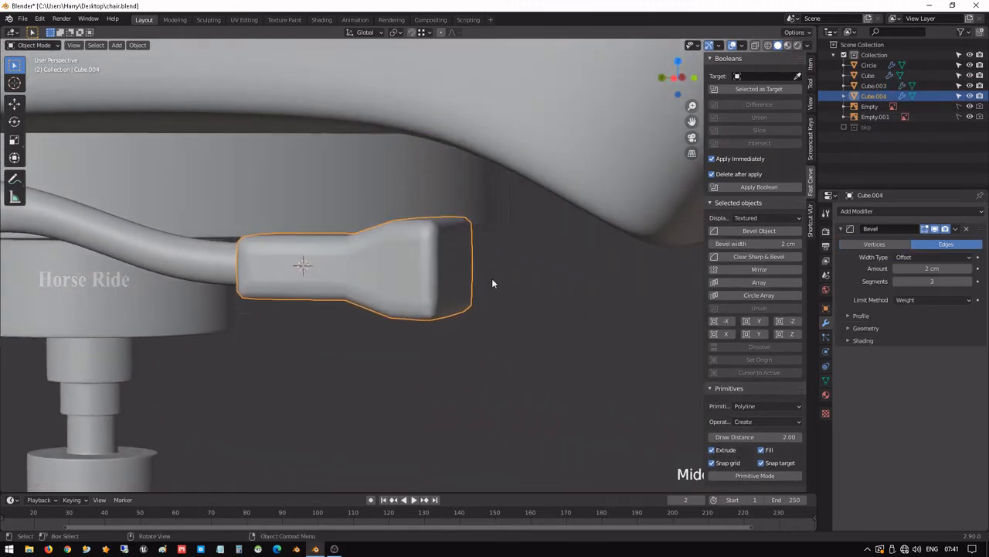
{"action": "left_click", "coordinate": [897, 269]}
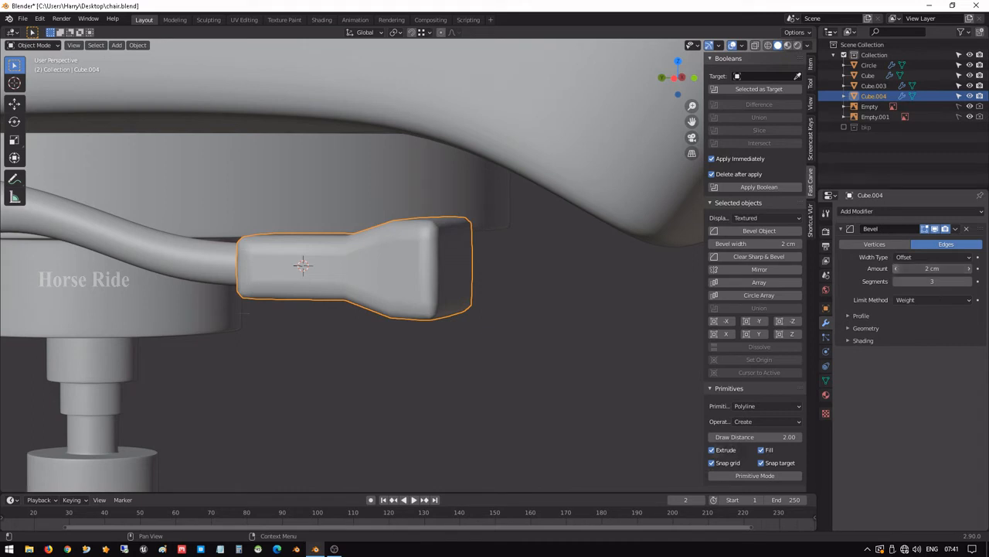
{"action": "left_click", "coordinate": [799, 243]}
{"action": "middle_click_drag", "start_coordinate": [417, 270], "coordinate": [435, 285]}
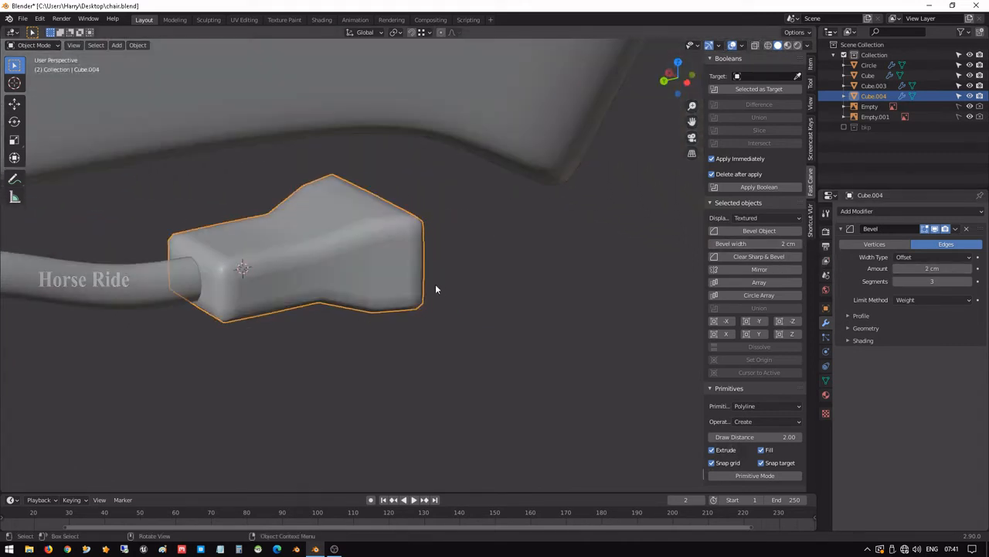
- Add a Subdivision modifier to the handle with viewport level 3
{"action": "left_click", "coordinate": [955, 229]}
{"action": "key", "text": "ctrl+3"}
{"action": "middle_click_drag", "start_coordinate": [360, 283], "coordinate": [409, 281]}
{"action": "scroll", "coordinate": [408, 264], "scroll_direction": "down", "scroll_amount": 2}
{"action": "left_click", "coordinate": [434, 293]}
{"action": "scroll", "coordinate": [409, 281], "scroll_direction": "down", "scroll_amount": 2}
{"action": "left_click", "coordinate": [396, 280]}
{"action": "scroll", "coordinate": [396, 279], "scroll_direction": "up", "scroll_amount": 4}
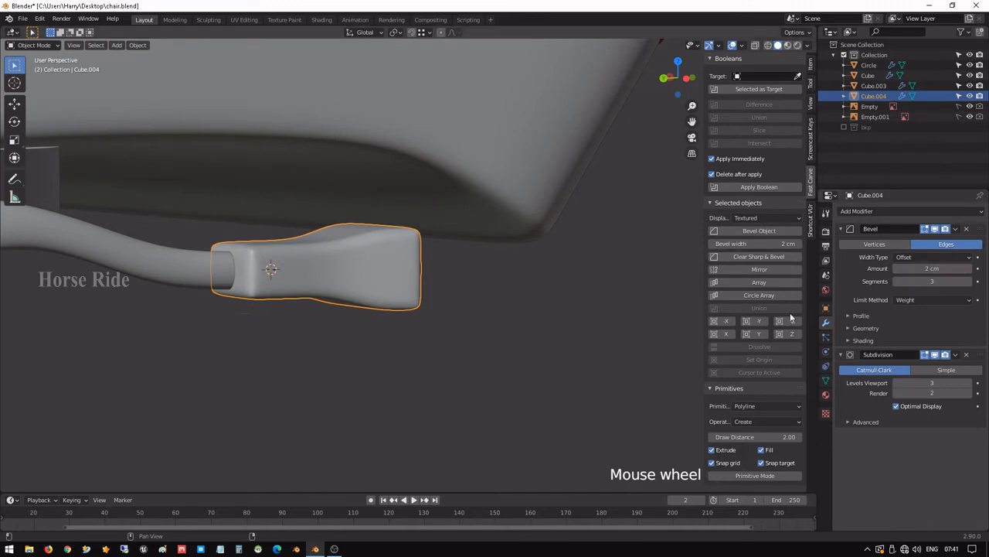
- Assign the existing BlackPlastic material to the handle
{"action": "left_click", "coordinate": [825, 395]}
{"action": "left_click", "coordinate": [845, 255]}
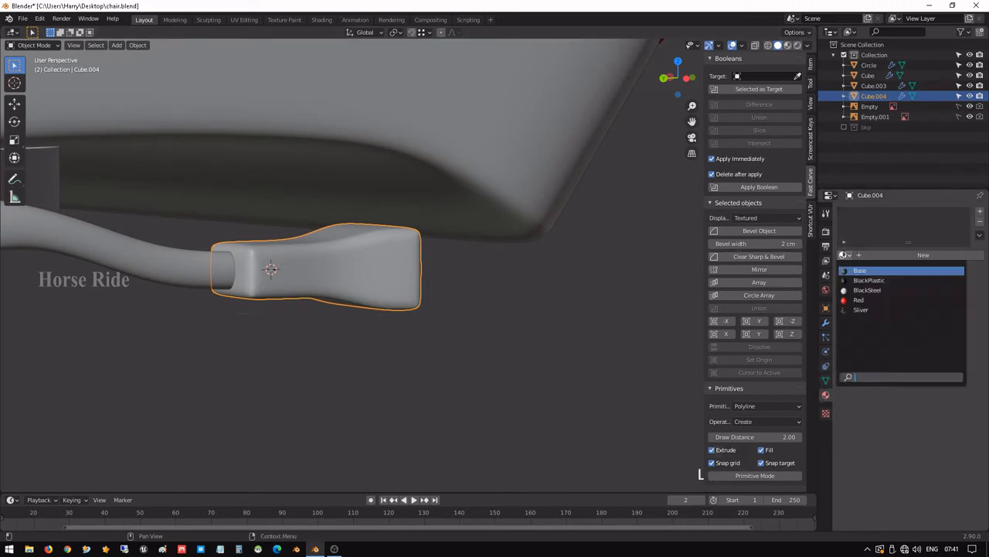
{"action": "left_click", "coordinate": [869, 280]}
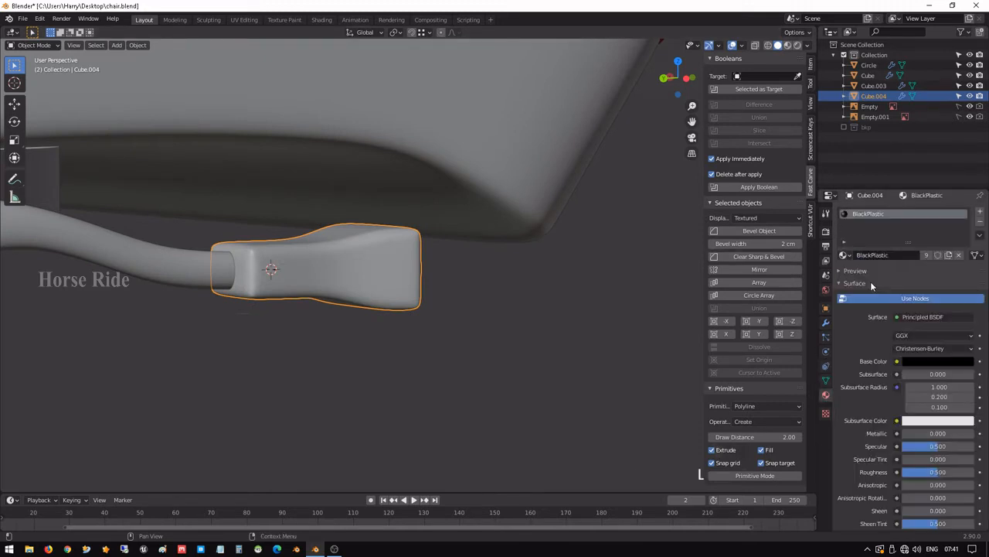
- Assign the existing BlackSteel material to the curved lever rod and set the material's base color to black
{"action": "left_click", "coordinate": [196, 268]}
{"action": "scroll", "coordinate": [196, 267], "scroll_direction": "down", "scroll_amount": 3}
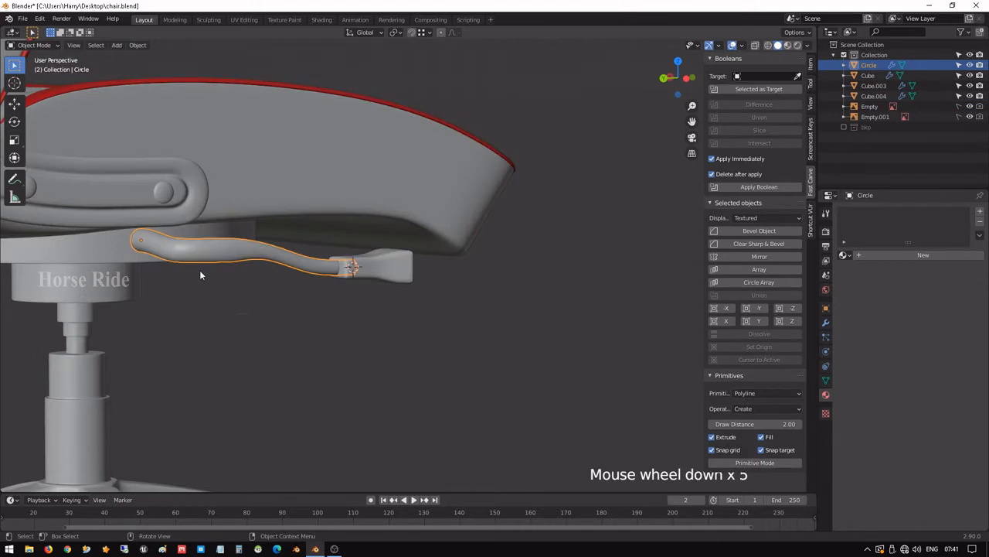
{"action": "left_click", "coordinate": [844, 255]}
{"action": "left_click", "coordinate": [866, 289]}
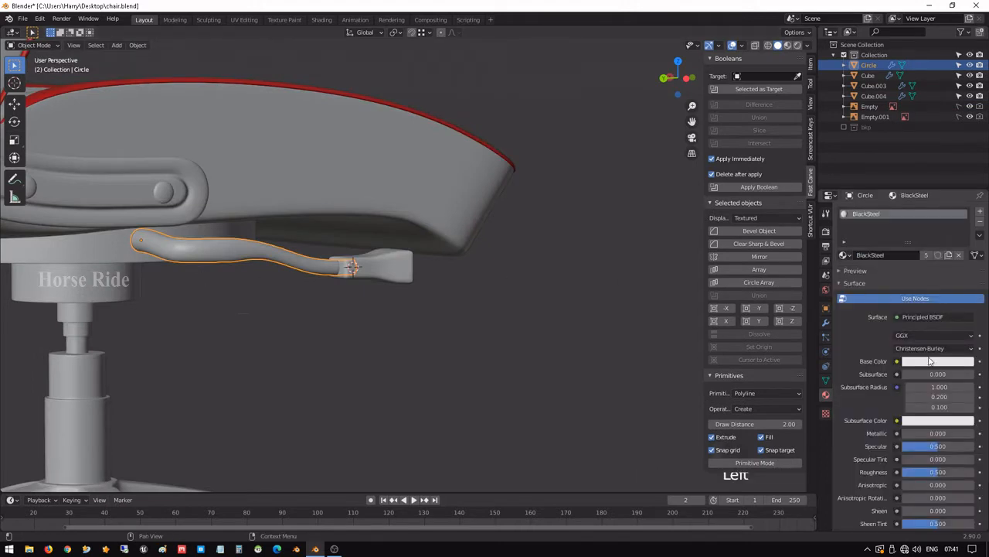
{"action": "left_click", "coordinate": [931, 361]}
{"action": "left_click_drag", "start_coordinate": [970, 272], "coordinate": [969, 287]}
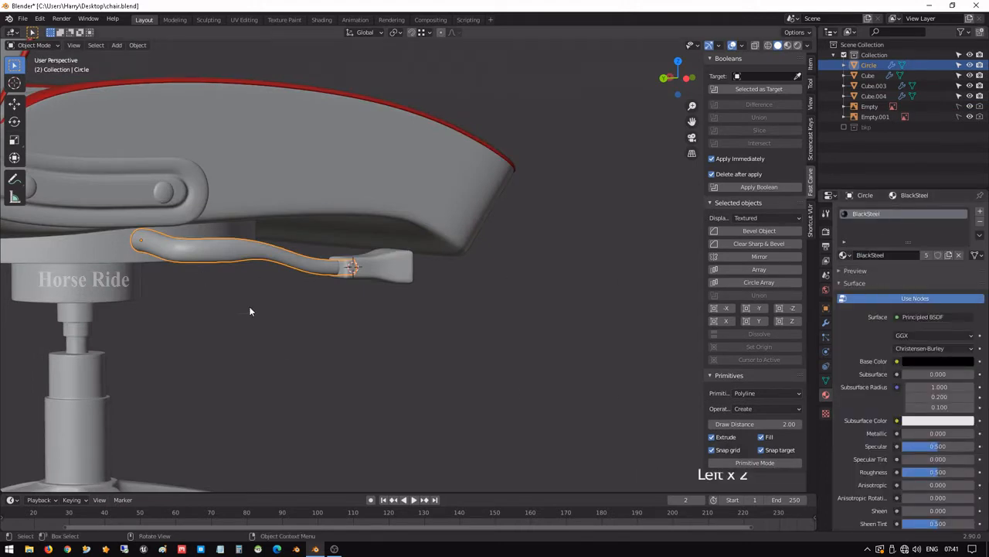
{"action": "left_click", "coordinate": [415, 290]}
- Save the chair.blend file
{"action": "scroll", "coordinate": [502, 296], "scroll_direction": "down", "scroll_amount": 2}
{"action": "middle_click_drag", "start_coordinate": [502, 299], "coordinate": [431, 296]}
{"action": "key", "text": "ctrl+s"}
{"action": "scroll", "coordinate": [431, 301], "scroll_direction": "down", "scroll_amount": 2}
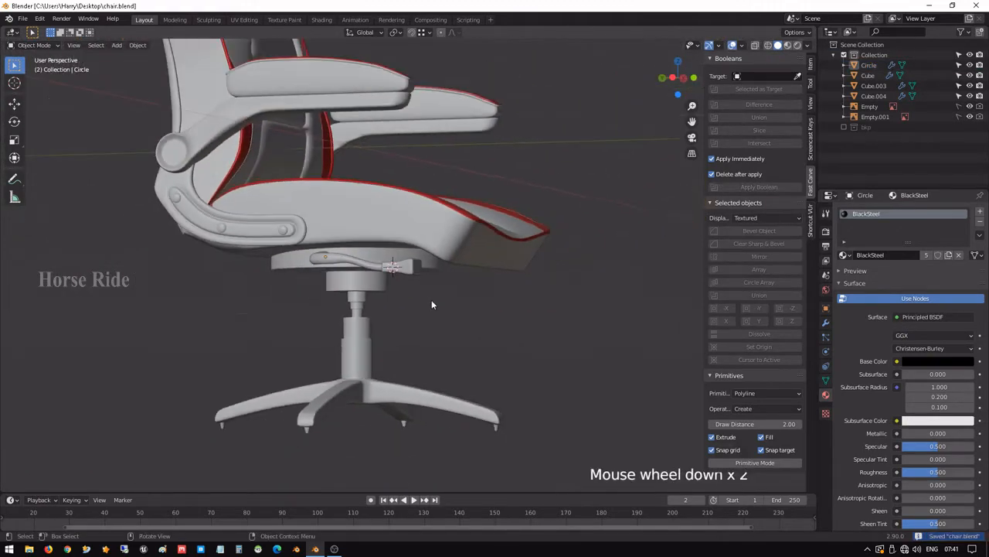
- In bottom view, place the 3D cursor on the large disc's underside, near its front edge and slightly off the centerline
{"action": "middle_click_drag", "start_coordinate": [415, 338], "coordinate": [471, 311], "text": "shift"}
{"action": "scroll", "coordinate": [470, 311], "scroll_direction": "up", "scroll_amount": 2}
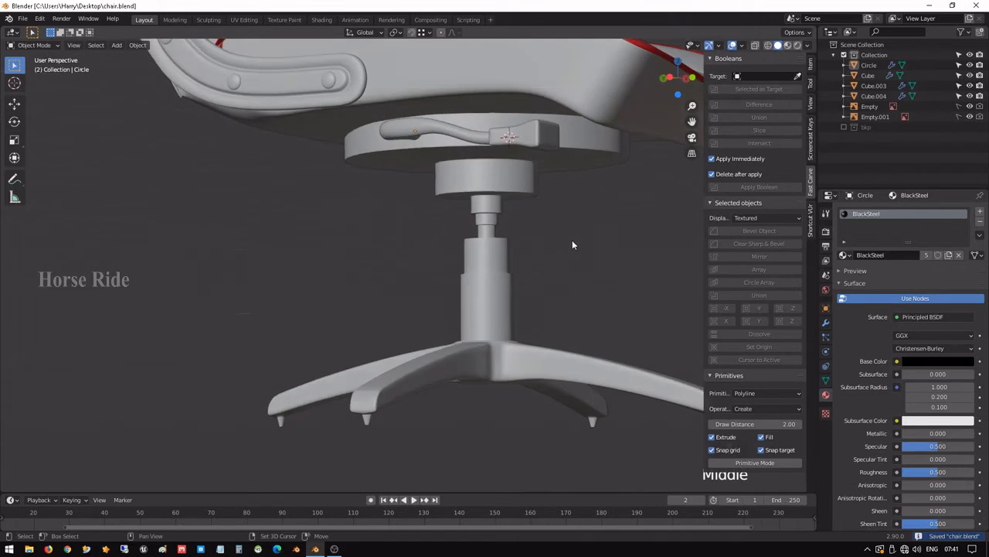
{"action": "middle_click_drag", "start_coordinate": [572, 243], "coordinate": [353, 299], "text": "shift"}
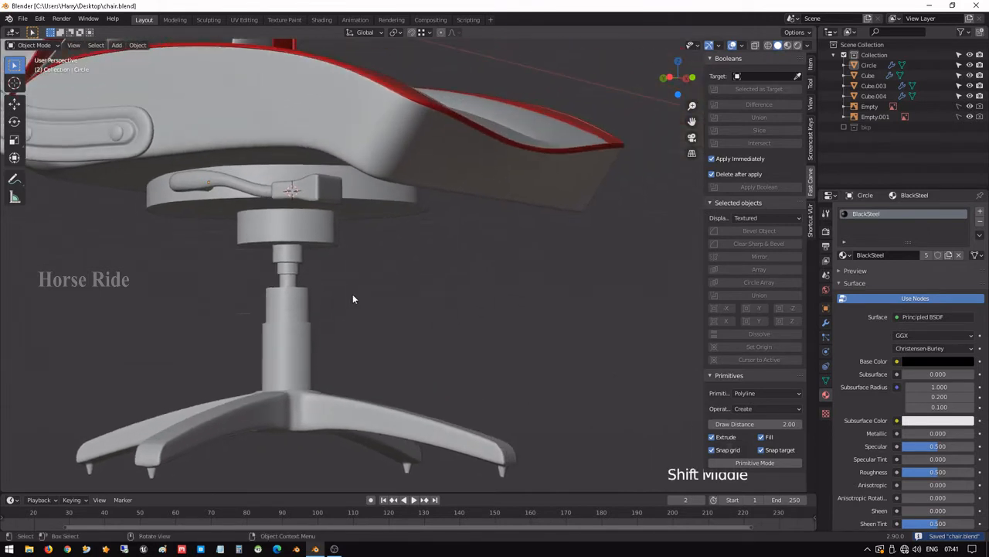
{"action": "scroll", "coordinate": [353, 298], "scroll_direction": "up", "scroll_amount": 4}
{"action": "middle_click_drag", "start_coordinate": [364, 203], "coordinate": [410, 198], "text": "shift"}
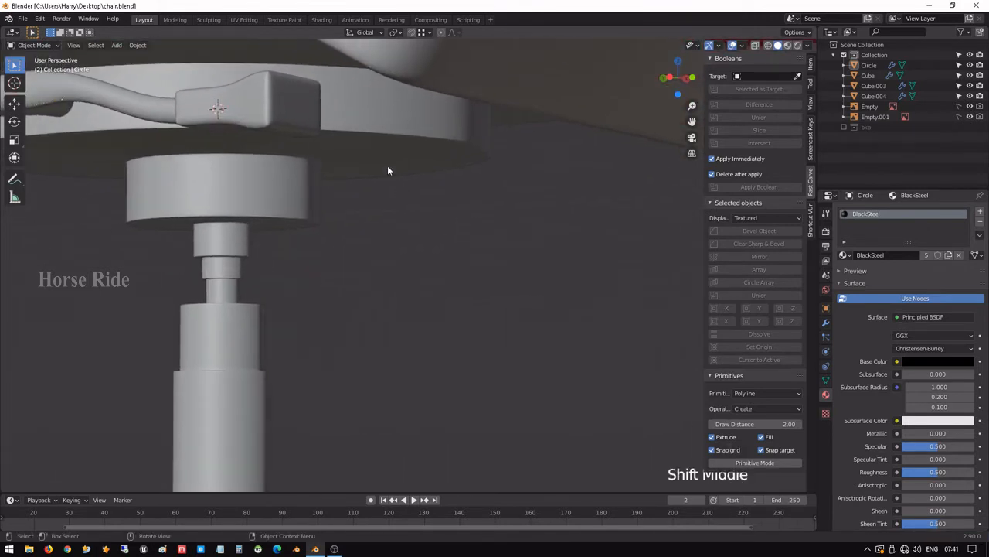
{"action": "key", "text": "ctrl+KP_7"}
{"action": "scroll", "coordinate": [506, 334], "scroll_direction": "down", "scroll_amount": 3}
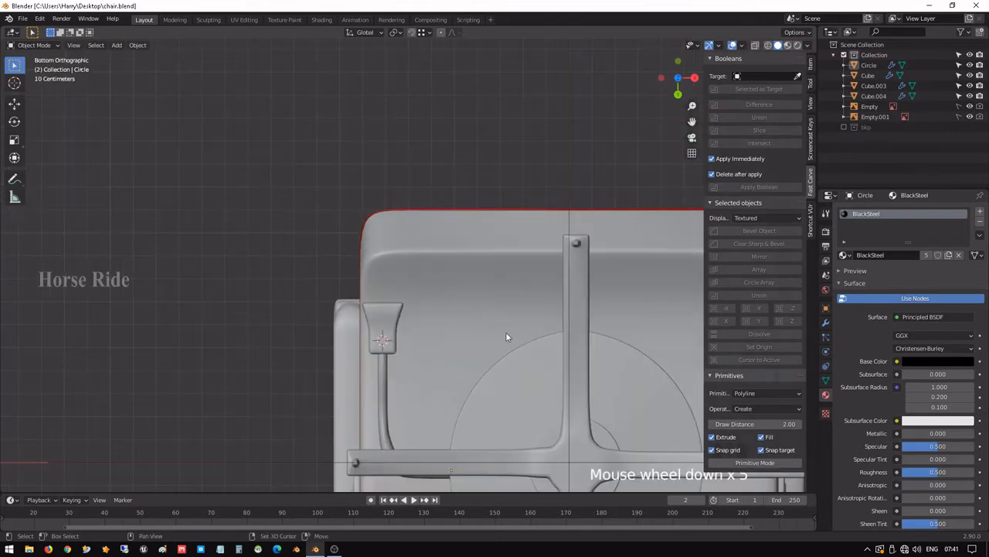
{"action": "middle_click_drag", "start_coordinate": [505, 333], "coordinate": [193, 154], "text": "shift"}
{"action": "middle_click_drag", "start_coordinate": [123, 498], "coordinate": [242, 4], "text": "shift"}
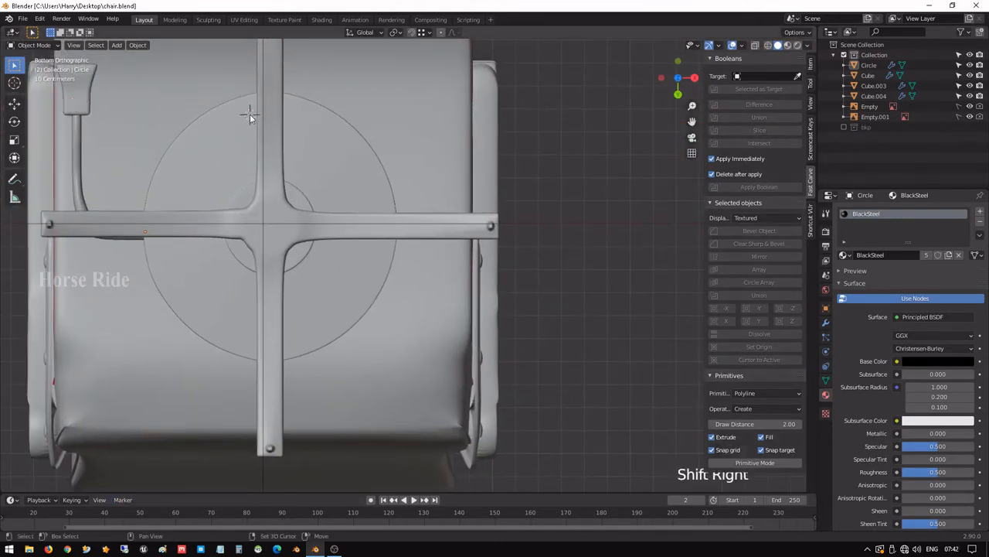
{"action": "middle_click_drag", "start_coordinate": [250, 113], "coordinate": [343, 219]}
{"action": "scroll", "coordinate": [364, 173], "scroll_direction": "up", "scroll_amount": 3}
- Add a 16-vertex mesh circle at the 3D cursor and scale it uniformly to about 0.116
{"action": "key", "text": "shift+a"}
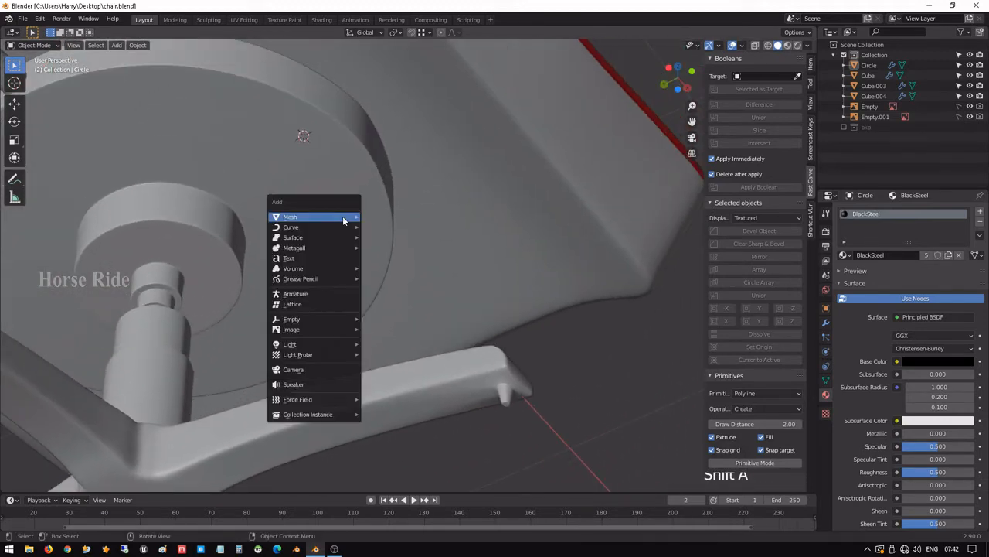
{"action": "mouse_move", "coordinate": [344, 218]}
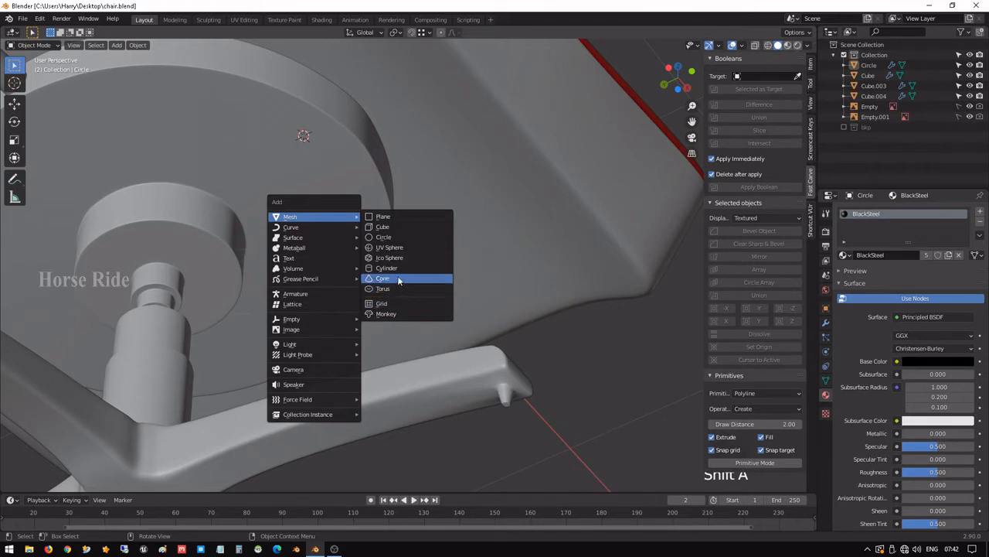
{"action": "left_click", "coordinate": [398, 238]}
{"action": "scroll", "coordinate": [315, 277], "scroll_direction": "down", "scroll_amount": 3}
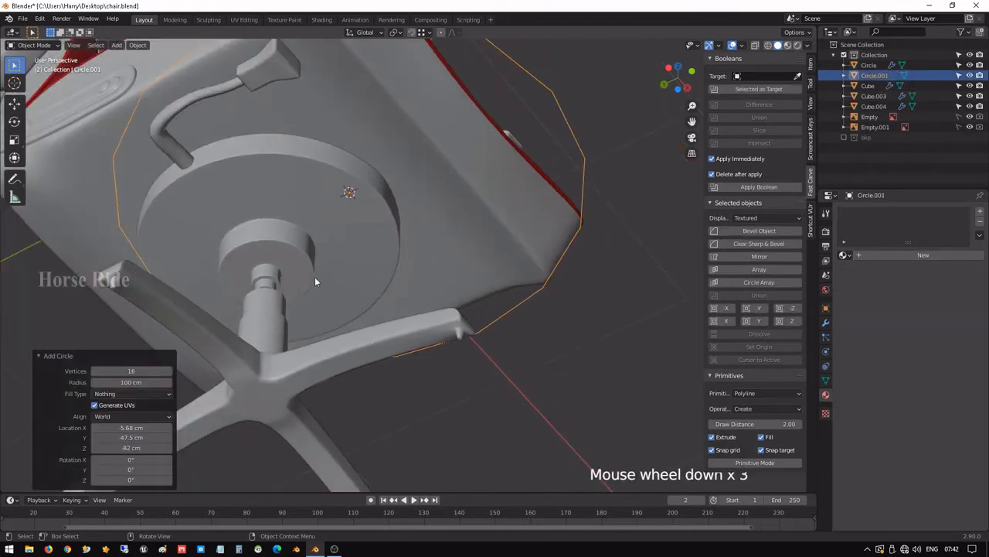
{"action": "key", "text": "s"}
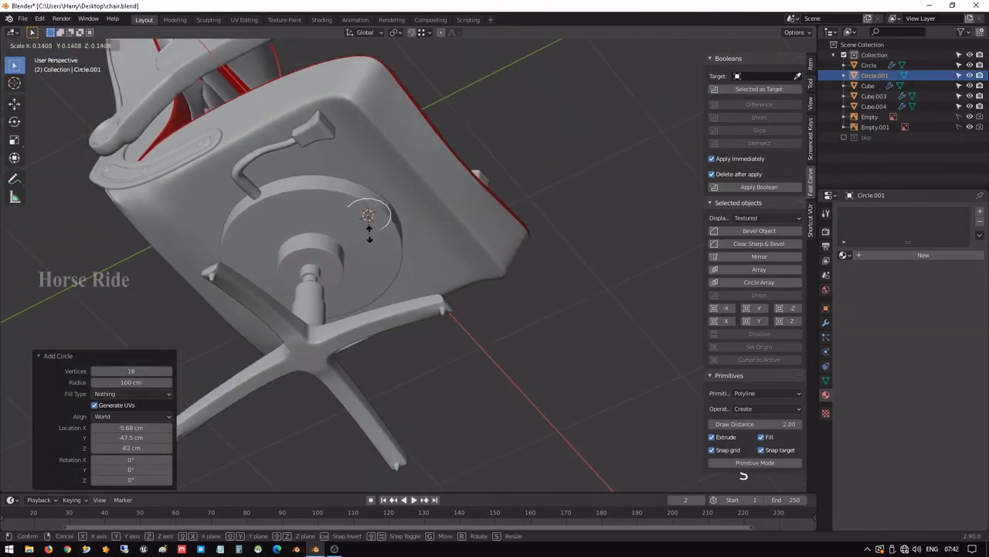
{"action": "left_click", "coordinate": [370, 234]}
- Move the new circle down along Z, clear of the large disc's underside
{"action": "key", "text": "g"}
{"action": "key", "text": "z"}
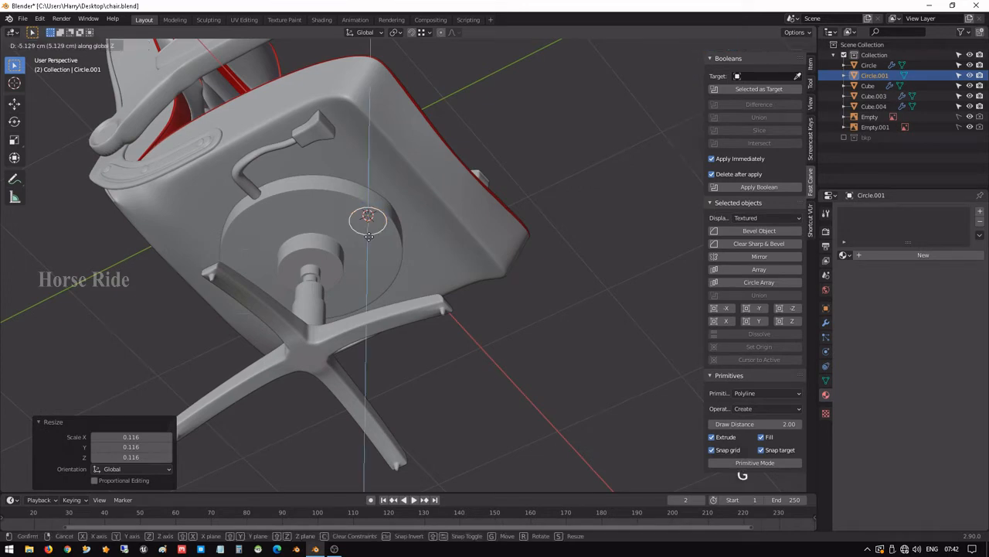
{"action": "left_click", "coordinate": [371, 244]}
{"action": "scroll", "coordinate": [369, 241], "scroll_direction": "up", "scroll_amount": 3}
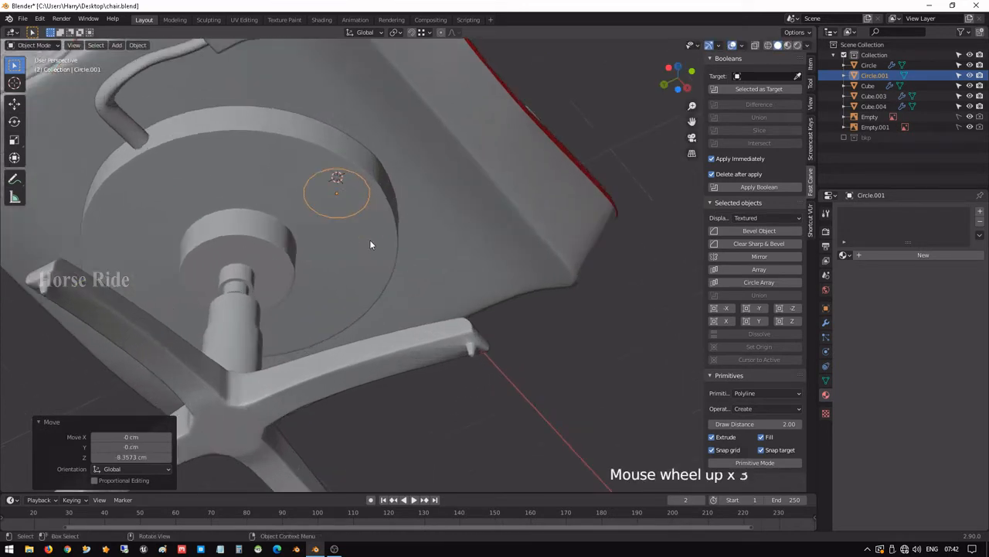
- Scale the circle uniformly by 0.779, and enlarge it by 1.286
{"action": "middle_click_drag", "start_coordinate": [369, 239], "coordinate": [384, 310]}
{"action": "key", "text": "s"}
{"action": "left_click", "coordinate": [391, 244]}
{"action": "scroll", "coordinate": [393, 283], "scroll_direction": "down", "scroll_amount": 3}
{"action": "key", "text": "s"}
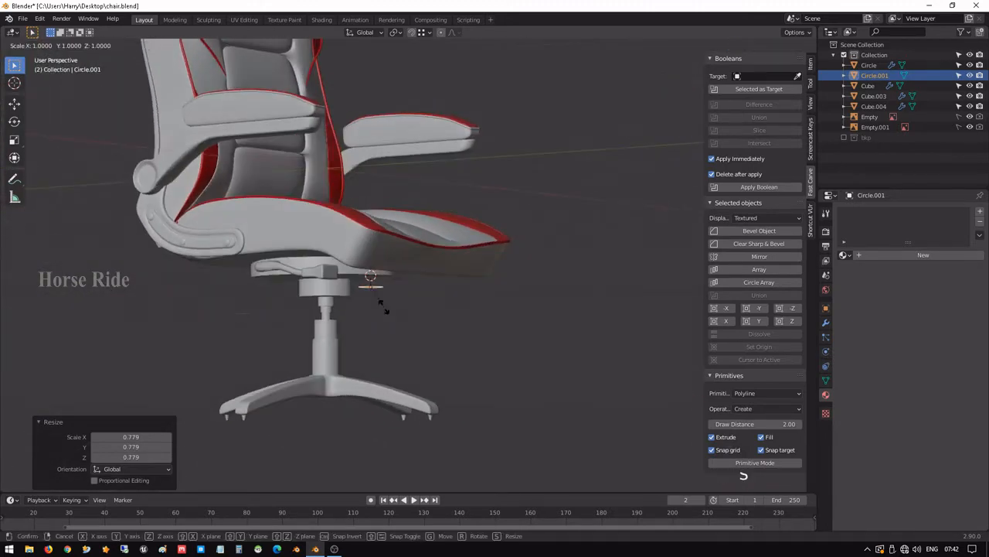
{"action": "left_click", "coordinate": [387, 313]}
{"action": "scroll", "coordinate": [379, 302], "scroll_direction": "up", "scroll_amount": 8}
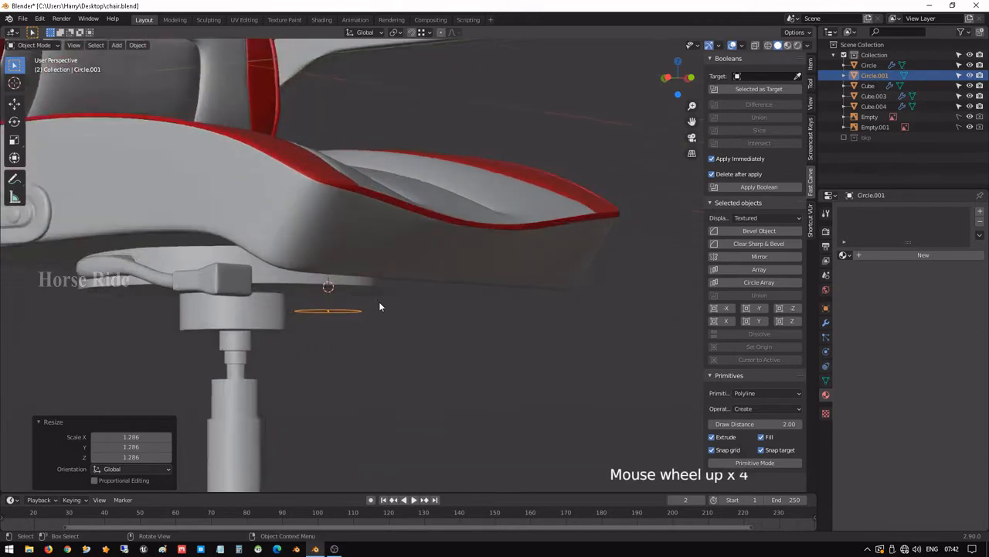
- In right view, move the circle about 7.8 cm in Y and 9.7 cm up in Z, into the large disc
{"action": "key", "text": "KP_1"}
{"action": "key", "text": "KP_3"}
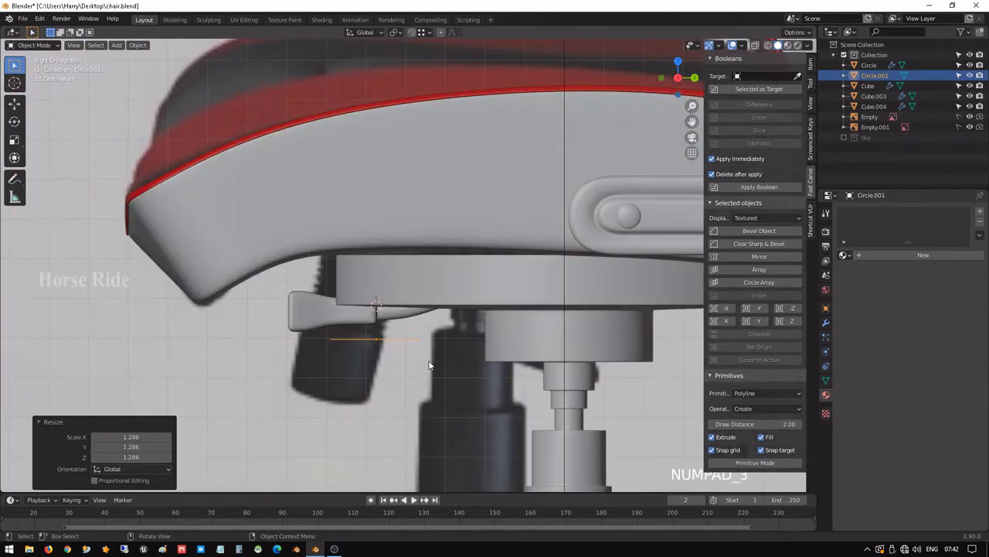
{"action": "key", "text": "g"}
{"action": "left_click", "coordinate": [459, 321]}
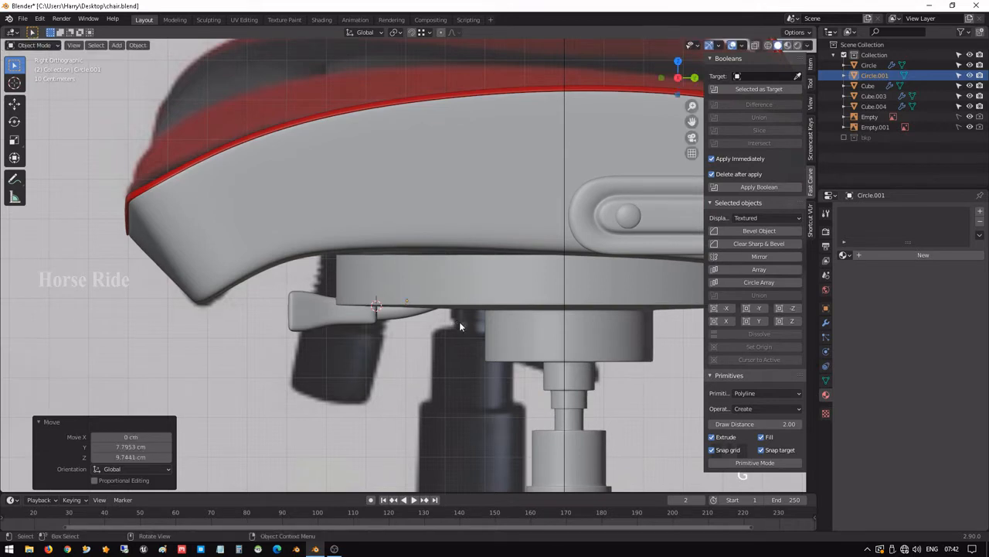
- In wireframe edit mode, extrude the circle straight down along Z by about 7.5 cm
{"action": "key", "text": "Tab"}
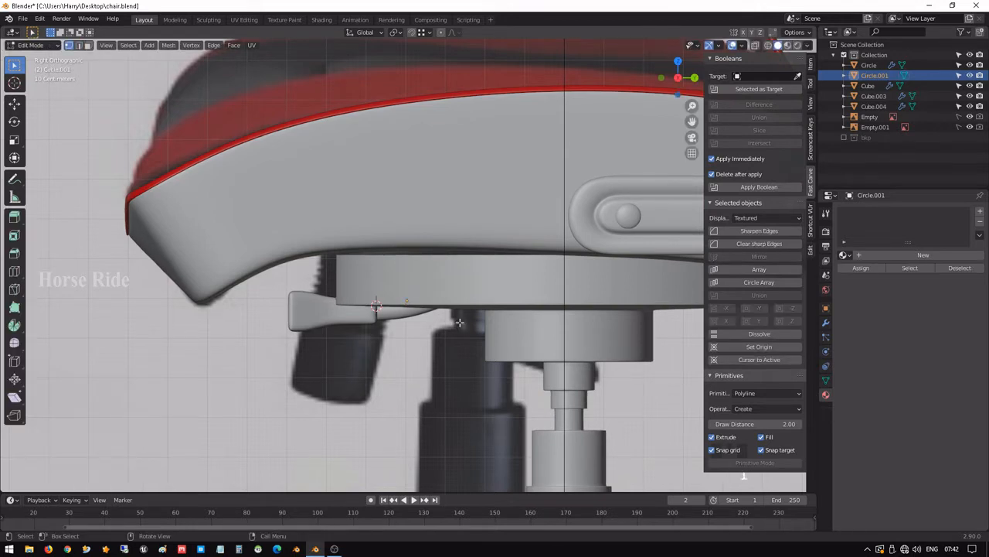
{"action": "key", "text": "shift+z"}
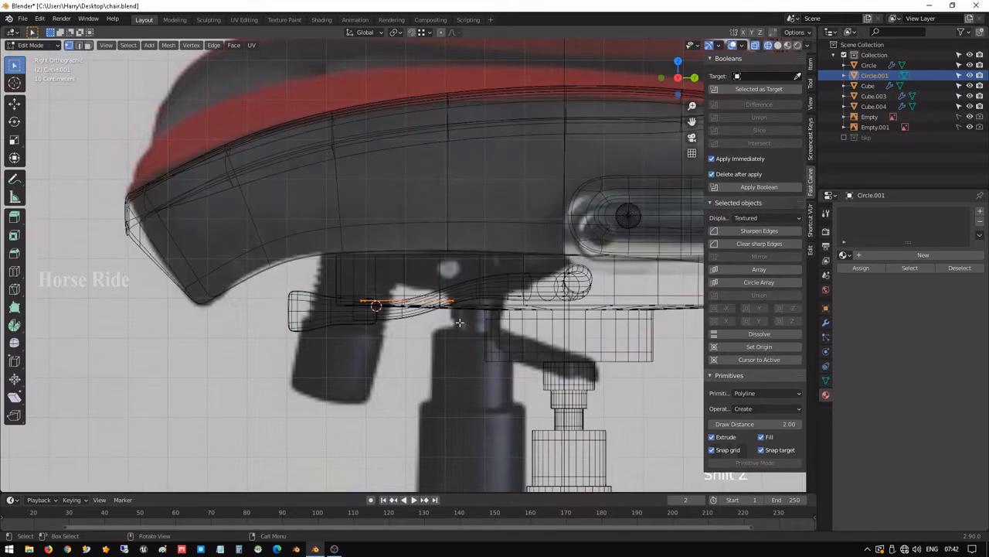
{"action": "key", "text": "e"}
{"action": "key", "text": "z"}
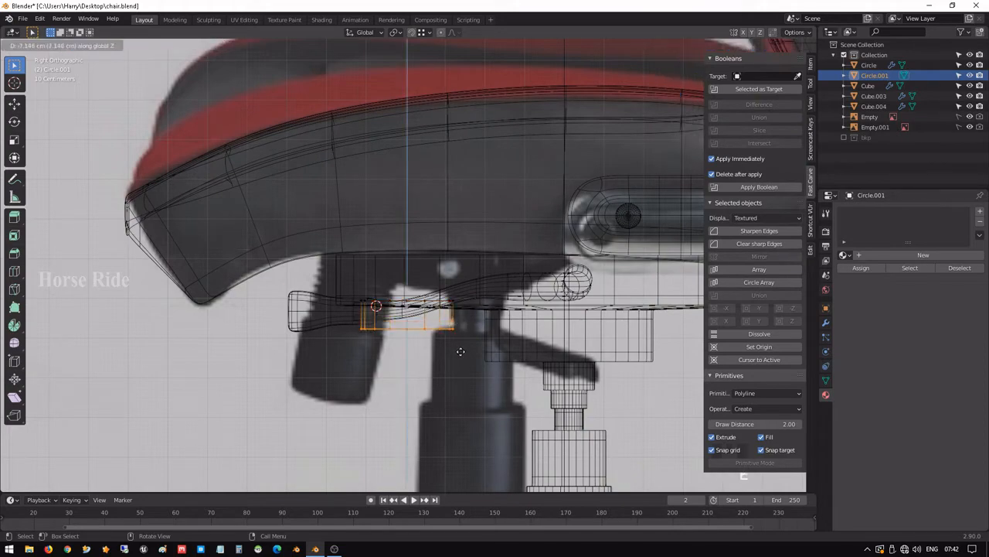
{"action": "left_click", "coordinate": [461, 352]}
{"action": "scroll", "coordinate": [461, 352], "scroll_direction": "up", "scroll_amount": 4}
{"action": "scroll", "coordinate": [363, 238], "scroll_direction": "down", "scroll_amount": 3, "text": "shift"}
{"action": "scroll", "coordinate": [363, 239], "scroll_direction": "up", "scroll_amount": 2}
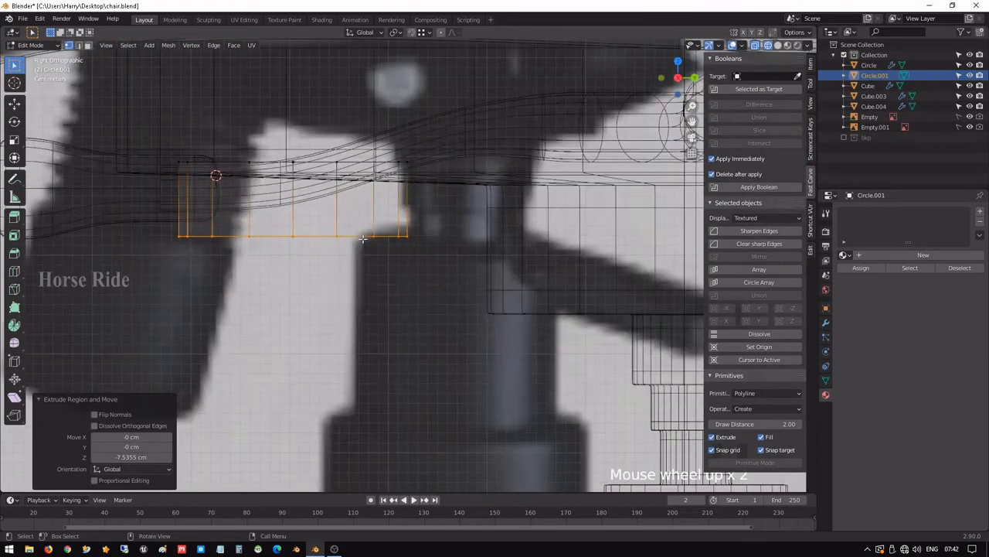
{"action": "scroll", "coordinate": [357, 244], "scroll_direction": "down", "scroll_amount": 2}
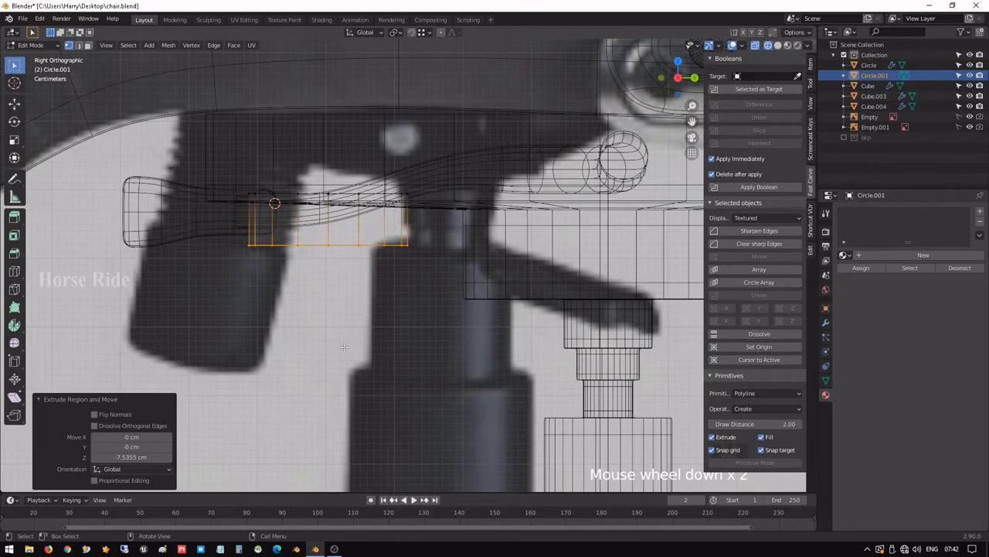
- In object mode, rotate the short cylinder about 8 degrees in right view to match the reference's tilt
{"action": "key", "text": "Tab"}
{"action": "key", "text": "r"}
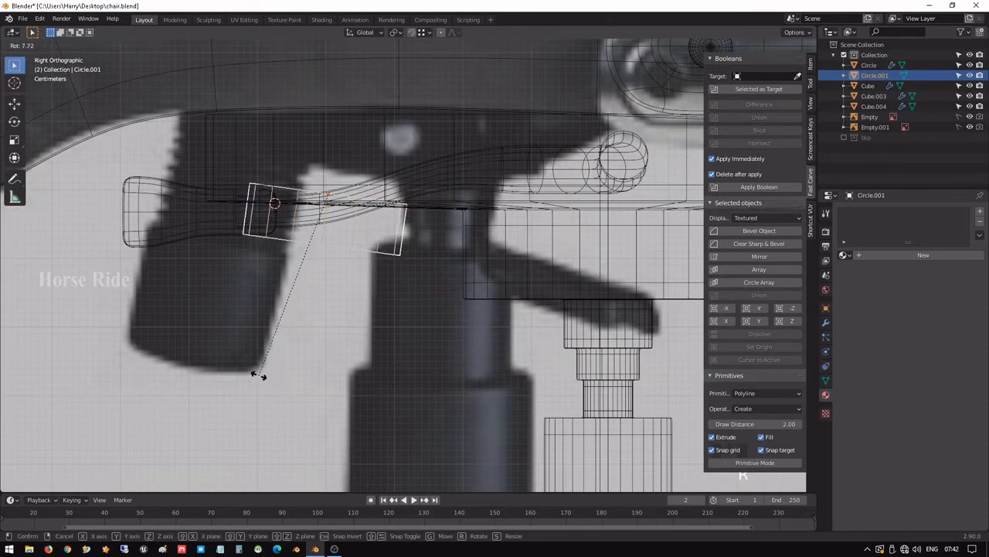
{"action": "left_click", "coordinate": [261, 378]}
- Extrude the tilted cylinder's lower edge ring along its slope, about -3.25 cm in Y and -22 cm in Z
{"action": "key", "text": "Tab"}
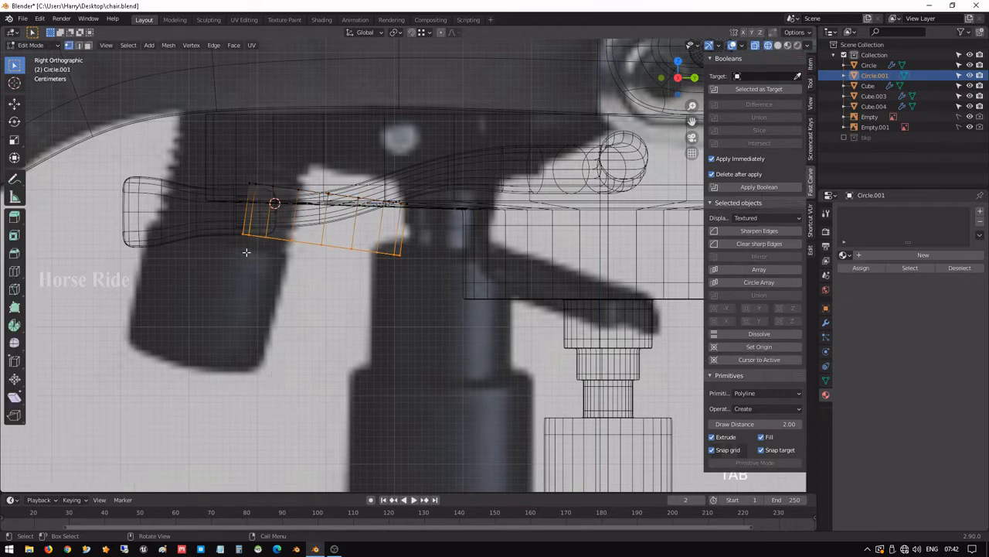
{"action": "scroll", "coordinate": [270, 262], "scroll_direction": "down", "scroll_amount": 2}
{"action": "key", "text": "shift+z"}
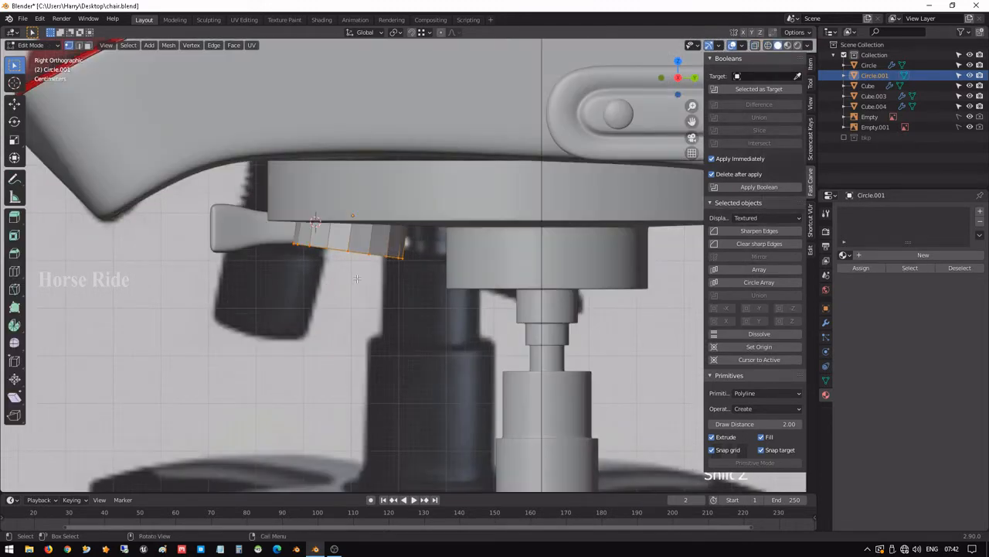
{"action": "middle_click_drag", "start_coordinate": [365, 254], "coordinate": [340, 250], "text": "shift"}
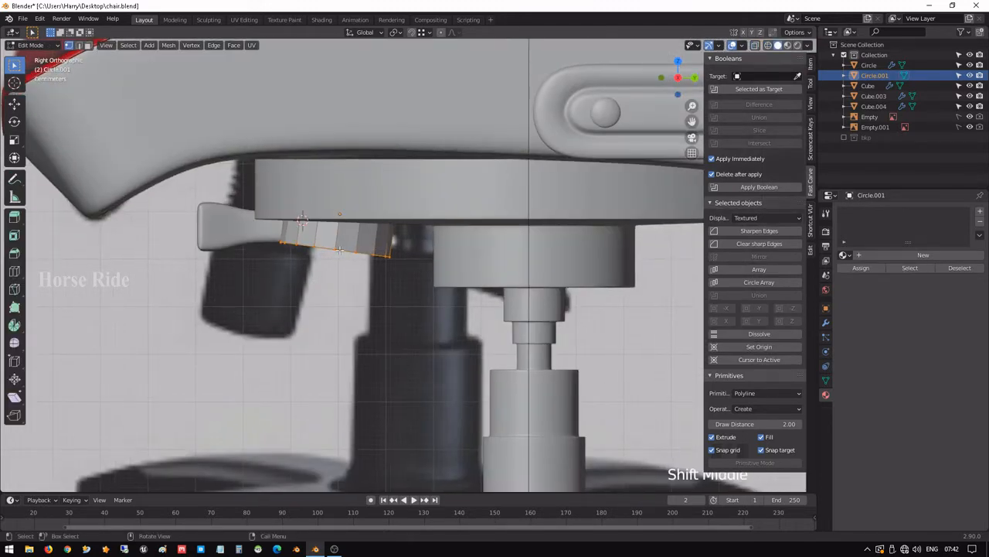
{"action": "key", "text": "e"}
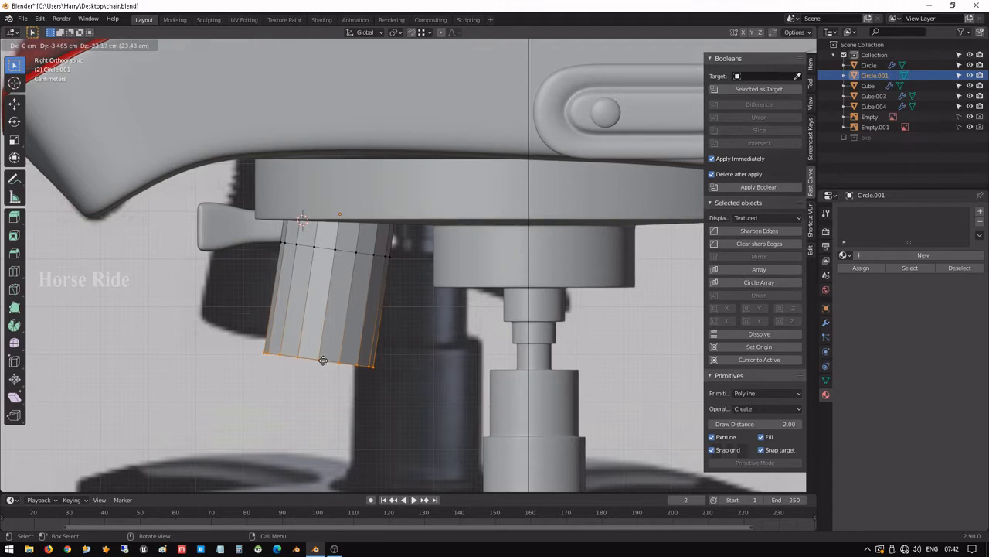
{"action": "left_click", "coordinate": [325, 355]}
{"action": "scroll", "coordinate": [321, 353], "scroll_direction": "down", "scroll_amount": 2}
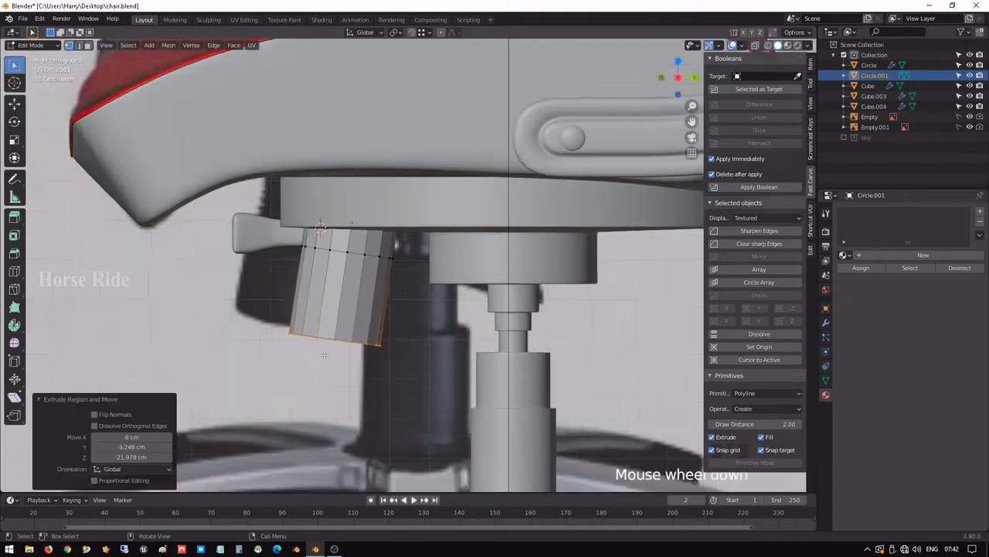
- In right view, extrude the cylinder's bottom ring further along the slope, about -2 cm in Y and -13 cm in Z
{"action": "middle_click_drag", "start_coordinate": [321, 353], "coordinate": [449, 337]}
{"action": "scroll", "coordinate": [524, 318], "scroll_direction": "down", "scroll_amount": 2}
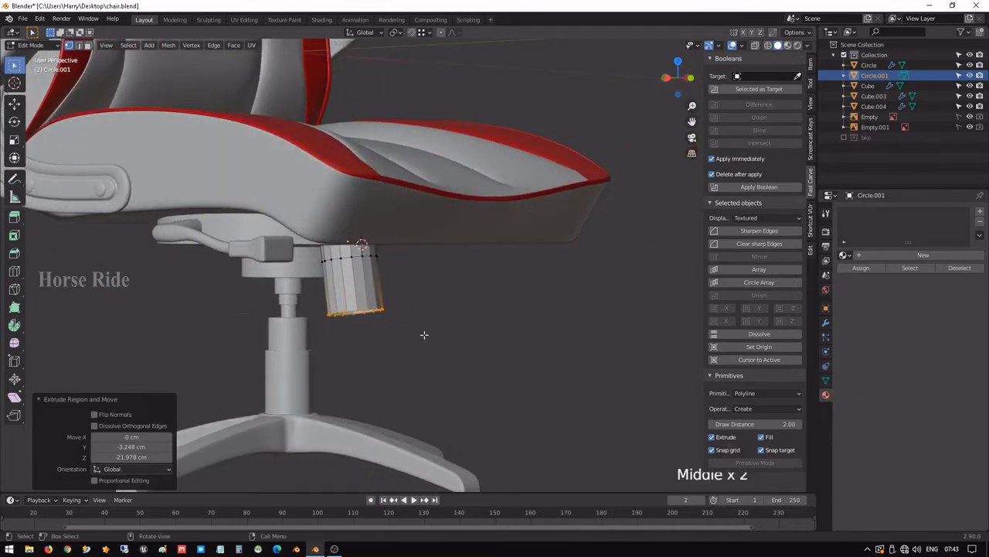
{"action": "key", "text": "KP_3"}
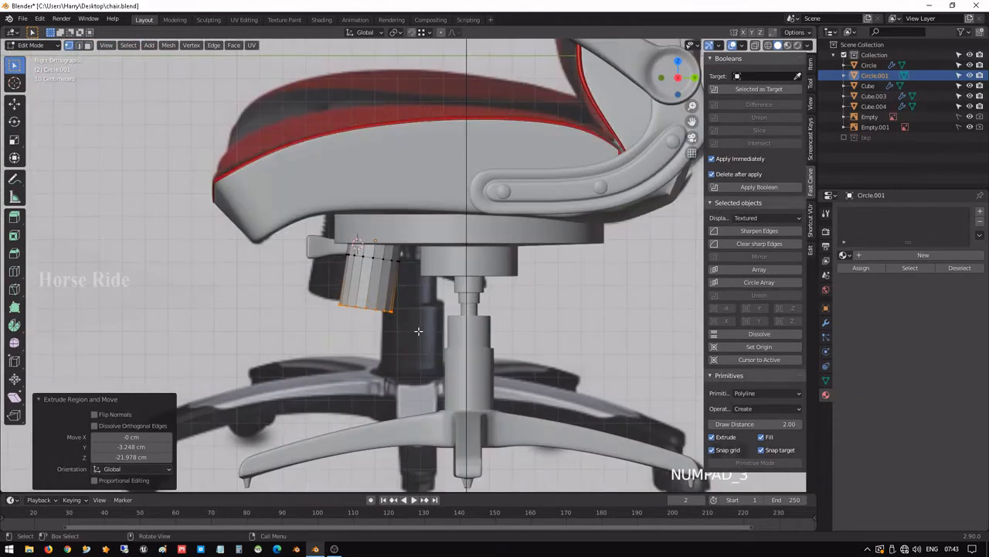
{"action": "key", "text": "e"}
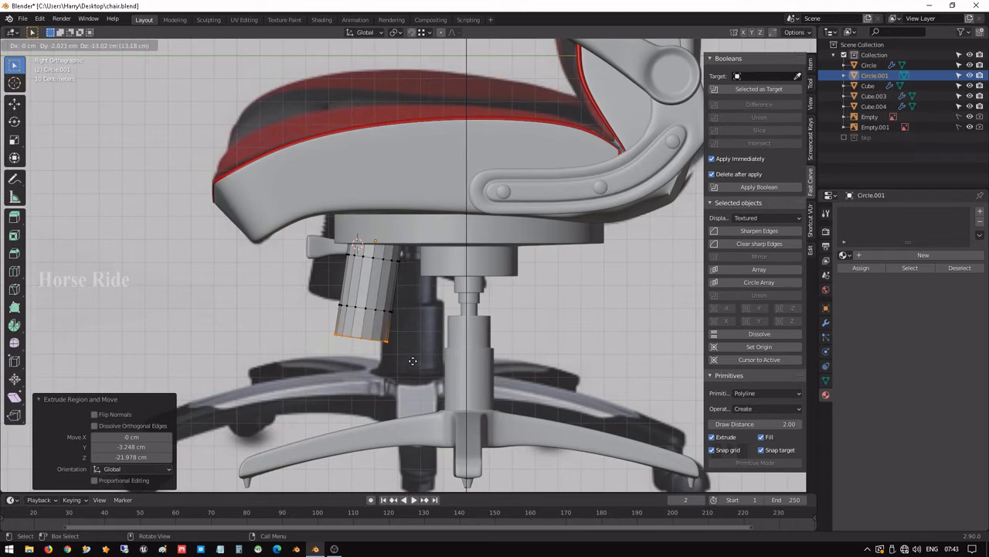
{"action": "left_click", "coordinate": [412, 360]}
- Fill the cylinder's open lower end with a face and inset that face twice toward its center
{"action": "middle_click_drag", "start_coordinate": [412, 361], "coordinate": [490, 314]}
{"action": "scroll", "coordinate": [475, 326], "scroll_direction": "down", "scroll_amount": 6}
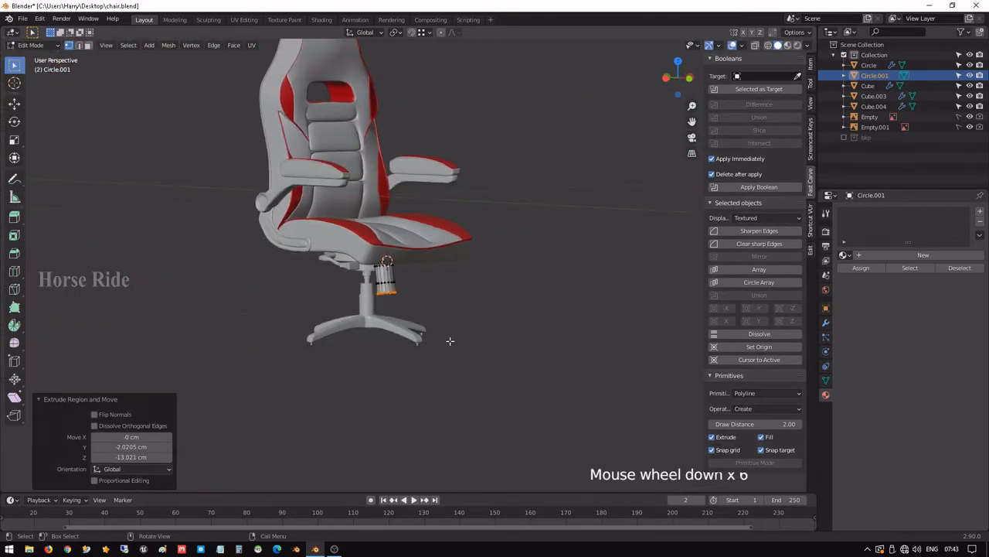
{"action": "middle_click_drag", "start_coordinate": [451, 340], "coordinate": [410, 335]}
{"action": "scroll", "coordinate": [456, 356], "scroll_direction": "up", "scroll_amount": 7}
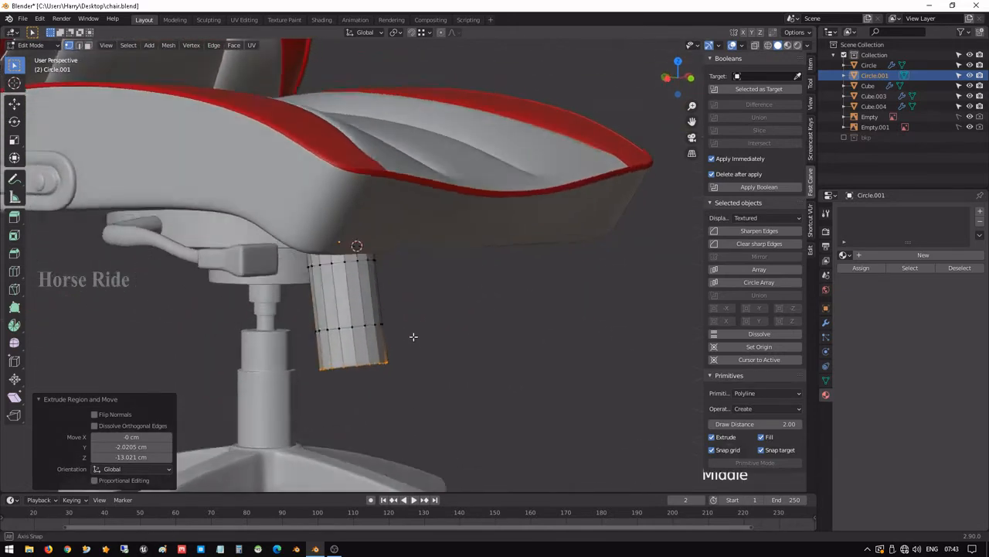
{"action": "scroll", "coordinate": [369, 322], "scroll_direction": "up", "scroll_amount": 3}
{"action": "scroll", "coordinate": [369, 322], "scroll_direction": "up", "scroll_amount": 1, "text": "shift"}
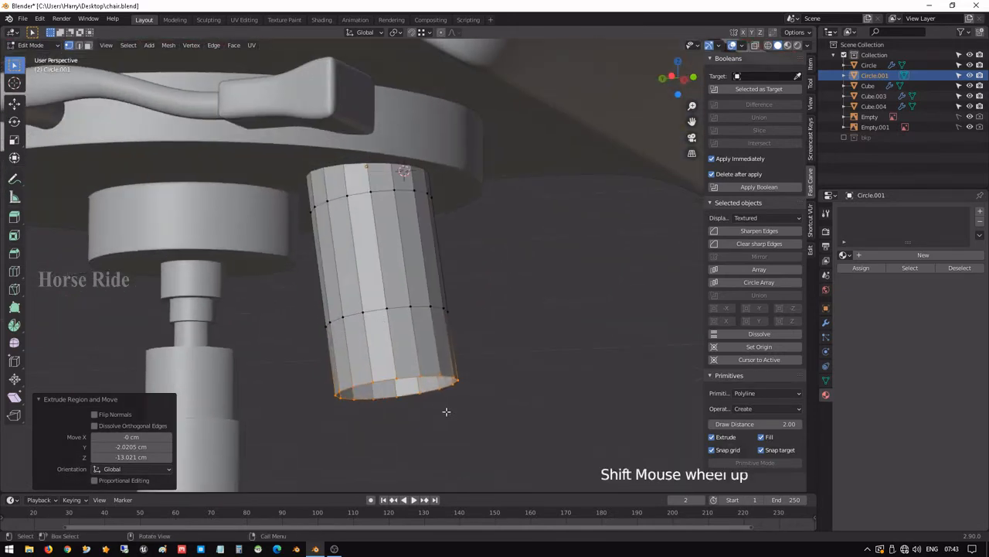
{"action": "key", "text": "f"}
{"action": "key", "text": "i"}
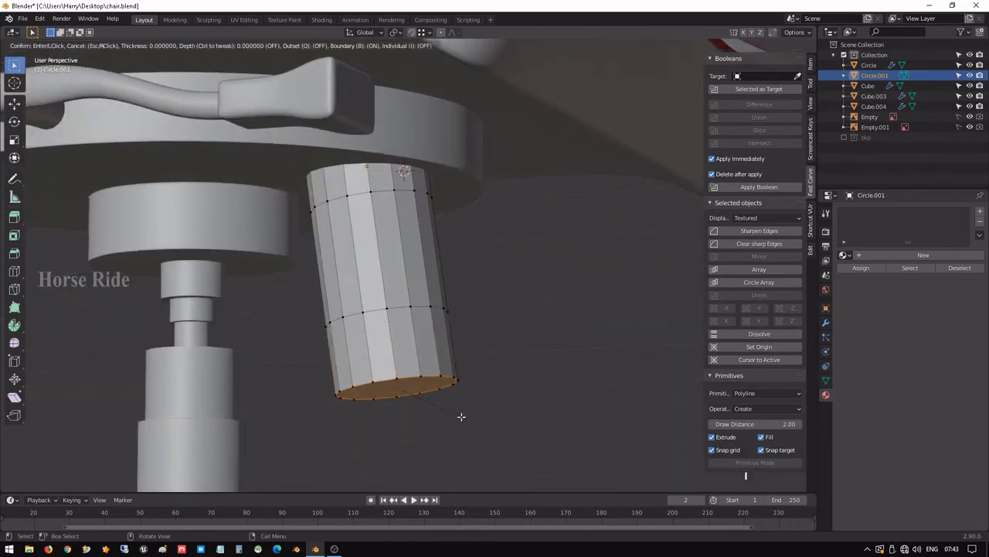
{"action": "left_click", "coordinate": [446, 408]}
{"action": "key", "text": "i"}
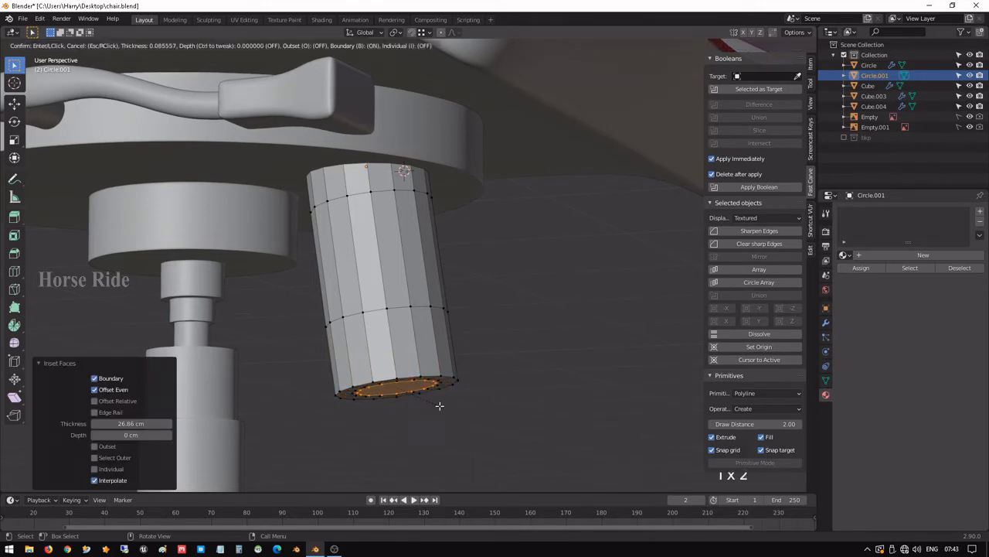
{"action": "left_click", "coordinate": [422, 392]}
- Inset the innermost face of the bottom cap once more and merge it at center
{"action": "middle_click_drag", "start_coordinate": [422, 391], "coordinate": [409, 374]}
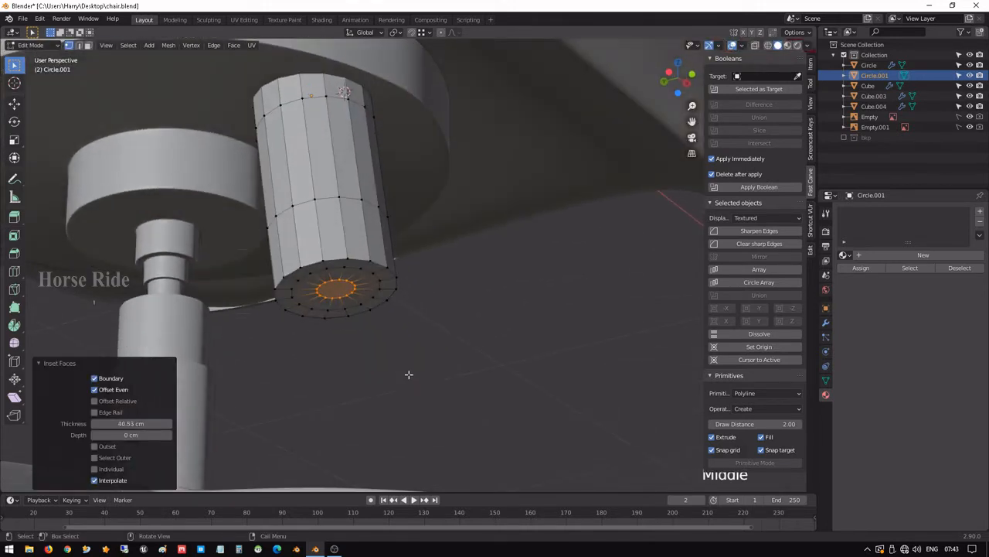
{"action": "key", "text": "i"}
{"action": "left_click", "coordinate": [400, 368]}
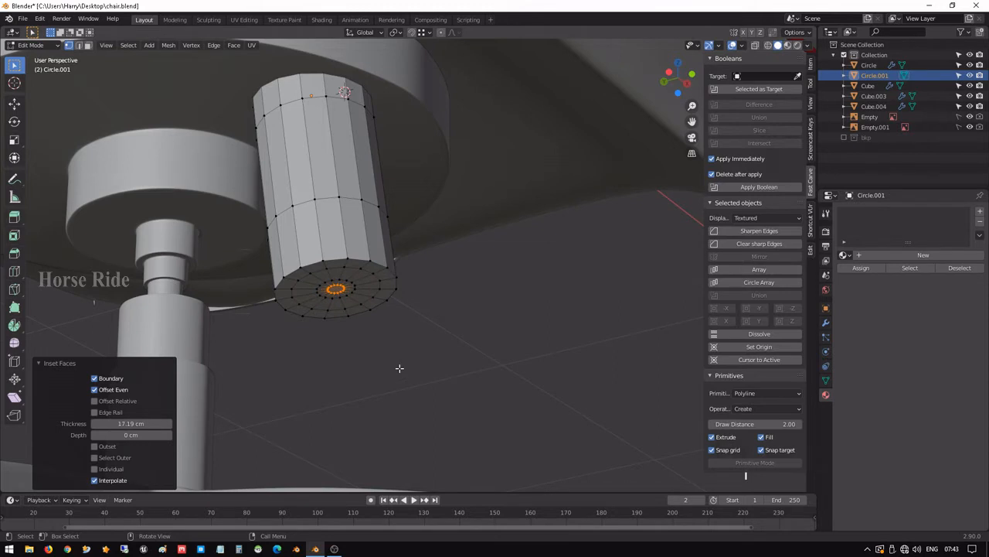
{"action": "key", "text": "m"}
{"action": "left_click", "coordinate": [400, 368]}
- Select the cylinder's lowest face band, extrude it in place and scale it uniformly by 1.13 to form a collar
{"action": "middle_click_drag", "start_coordinate": [330, 268], "coordinate": [336, 282], "text": "shift"}
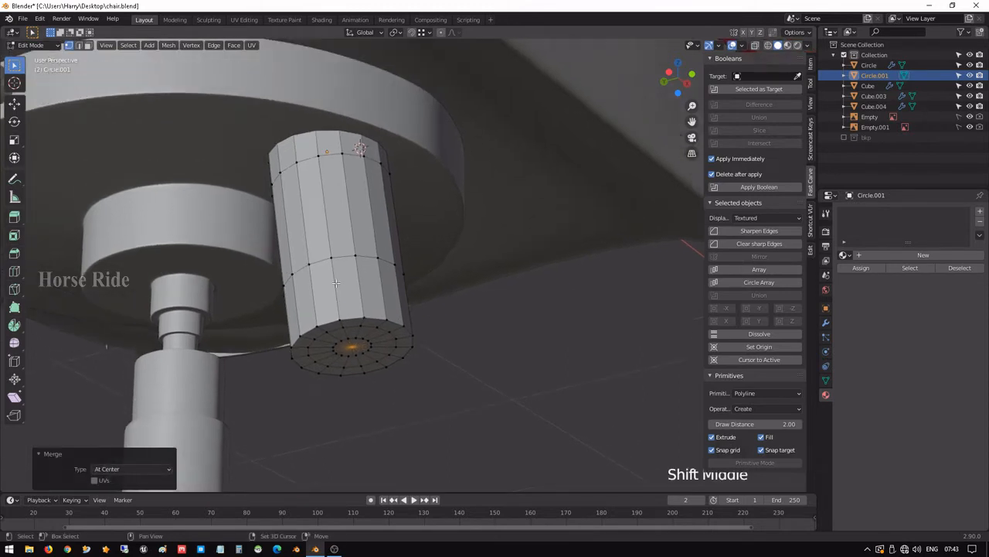
{"action": "key", "text": "3"}
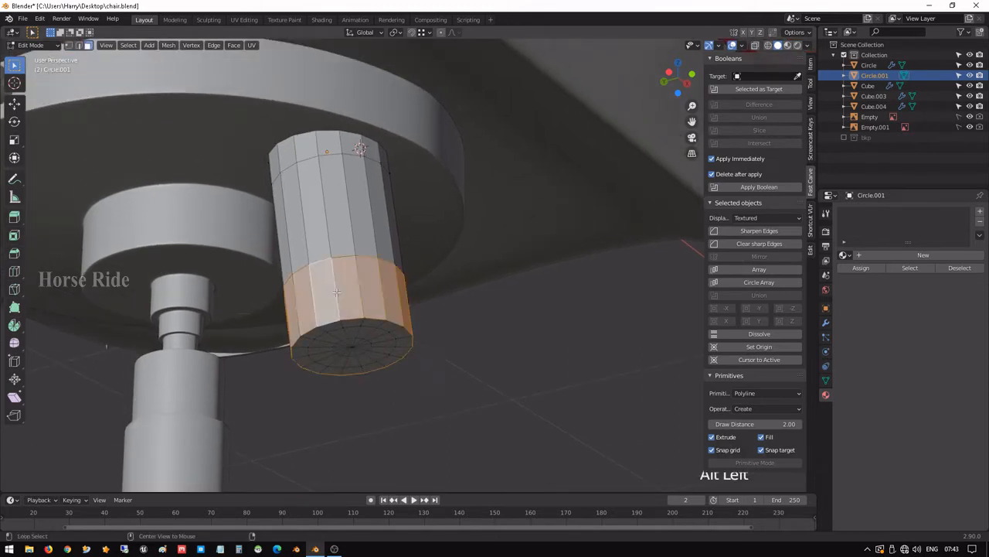
{"action": "left_click", "coordinate": [392, 323], "text": "alt"}
{"action": "key", "text": "e"}
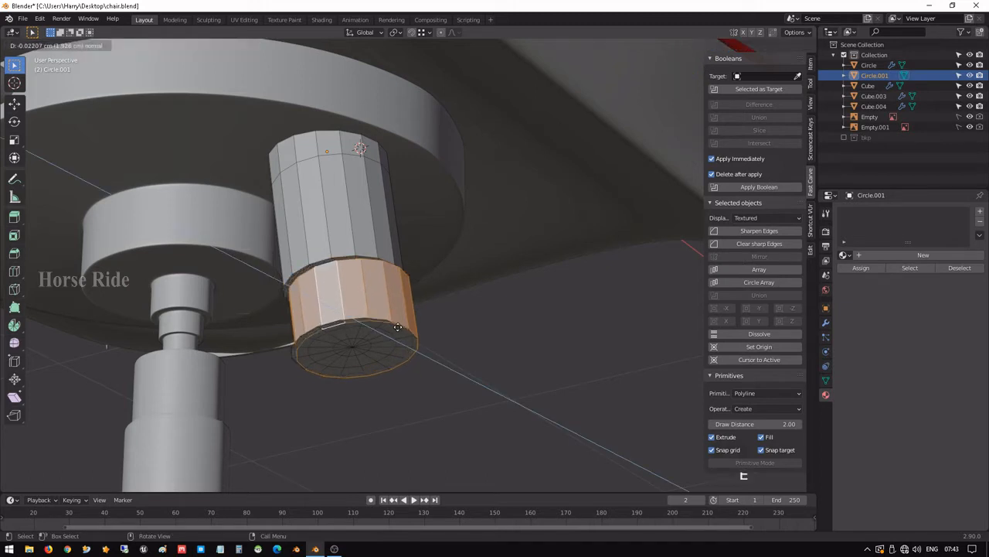
{"action": "right_click", "coordinate": [397, 326]}
{"action": "key", "text": "s"}
{"action": "key", "text": "shift+y"}
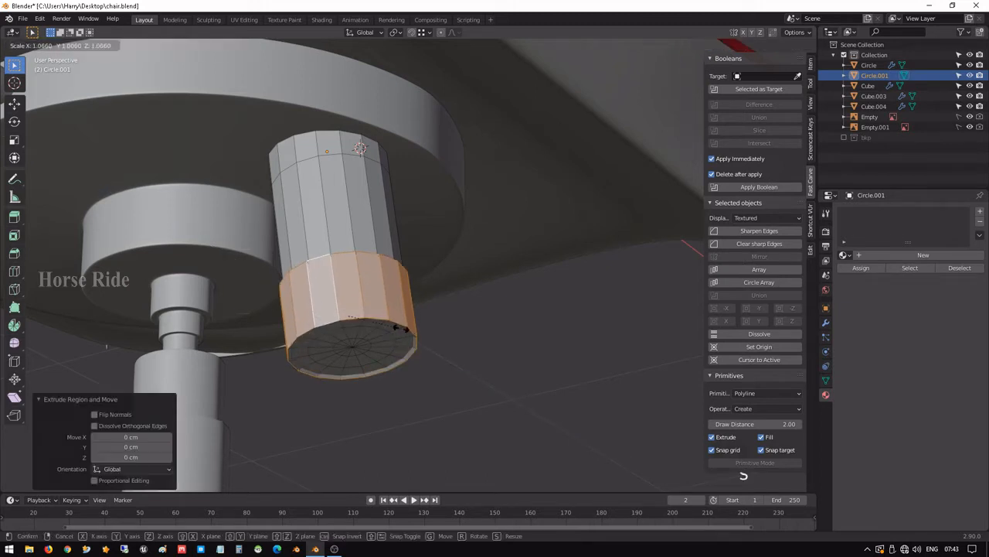
{"action": "left_click", "coordinate": [398, 330]}
{"action": "middle_click_drag", "start_coordinate": [398, 330], "coordinate": [385, 338]}
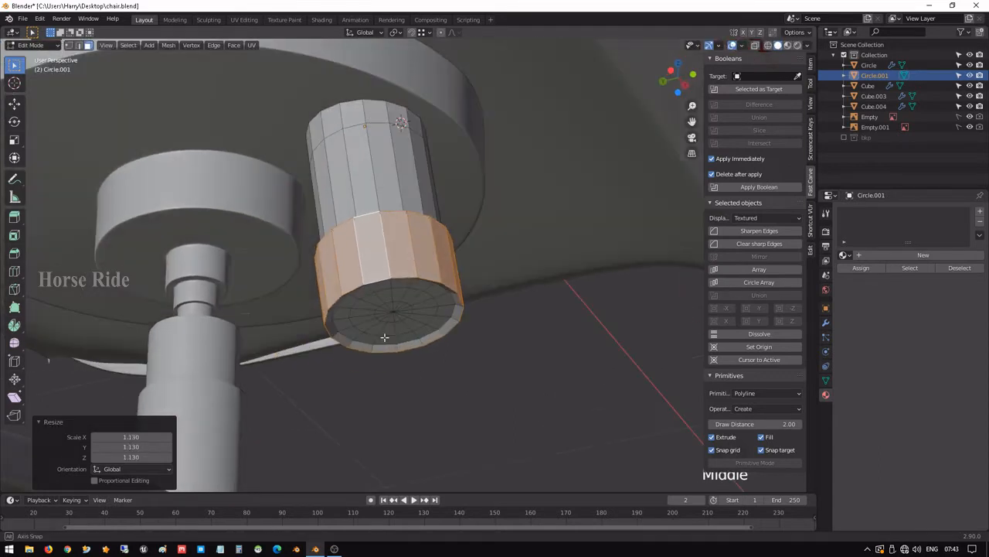
- Apply level 3 subdivision to the cylinder and inspect its smoothed collar
{"action": "key", "text": "Tab"}
{"action": "key", "text": "ctrl+3"}
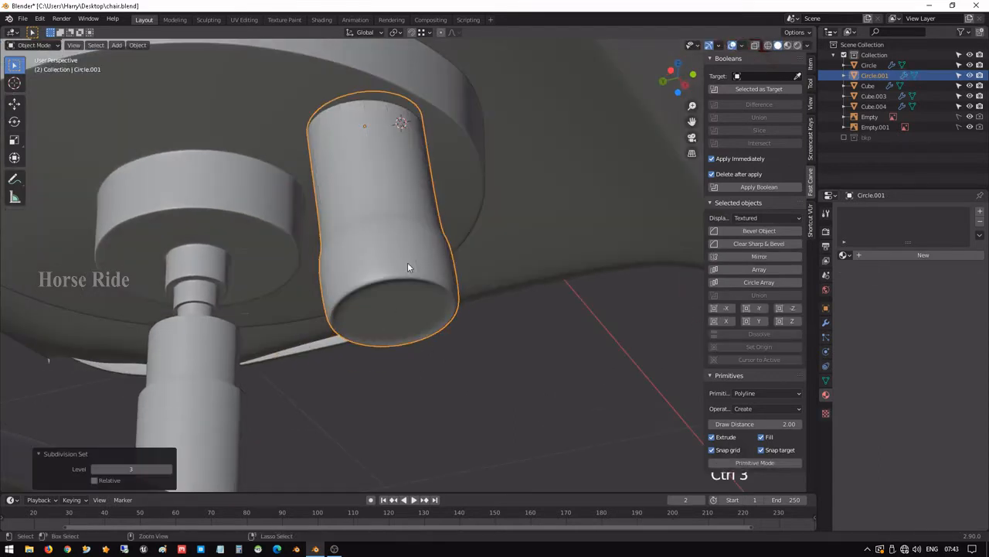
{"action": "middle_click_drag", "start_coordinate": [408, 268], "coordinate": [349, 199]}
{"action": "key", "text": "Tab"}
{"action": "scroll", "coordinate": [407, 319], "scroll_direction": "up", "scroll_amount": 3}
{"action": "key", "text": "Tab"}
{"action": "middle_click_drag", "start_coordinate": [464, 236], "coordinate": [250, 173], "text": "shift"}
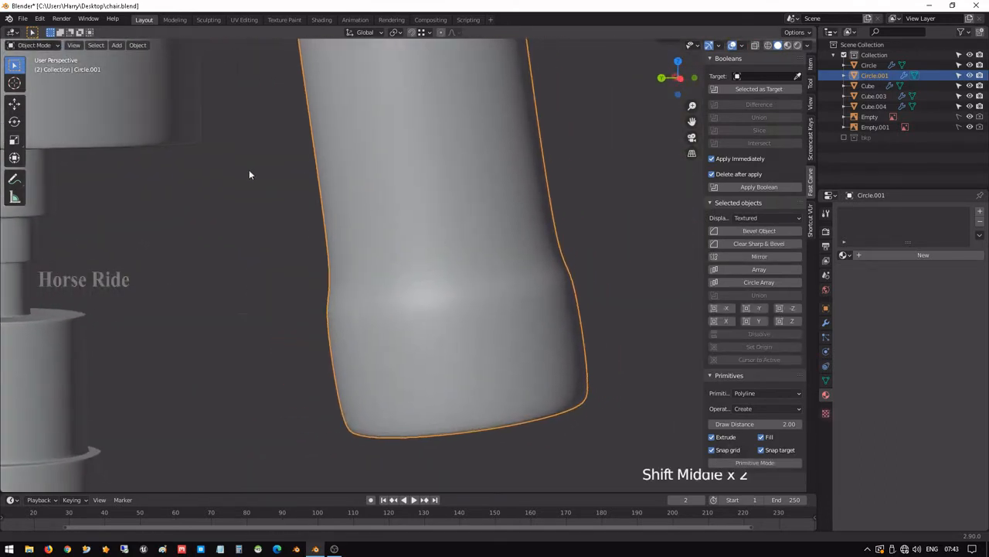
{"action": "scroll", "coordinate": [404, 193], "scroll_direction": "down", "scroll_amount": 2}
{"action": "scroll", "coordinate": [393, 176], "scroll_direction": "down", "scroll_amount": 2}
- Select the cylinder's top face band, extrude it in place and scale it uniformly by about 1.05 to form an upper collar
{"action": "key", "text": "Tab"}
{"action": "scroll", "coordinate": [392, 176], "scroll_direction": "up", "scroll_amount": 2}
{"action": "middle_click_drag", "start_coordinate": [351, 124], "coordinate": [352, 211], "text": "shift"}
{"action": "scroll", "coordinate": [348, 206], "scroll_direction": "up", "scroll_amount": 1}
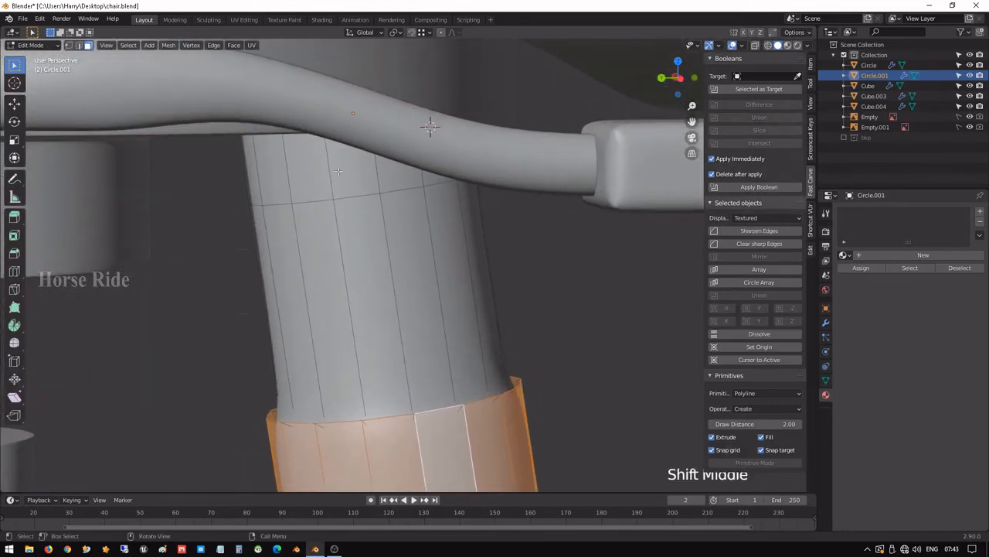
{"action": "left_click", "coordinate": [338, 171]}
{"action": "left_click", "coordinate": [338, 171], "text": "alt"}
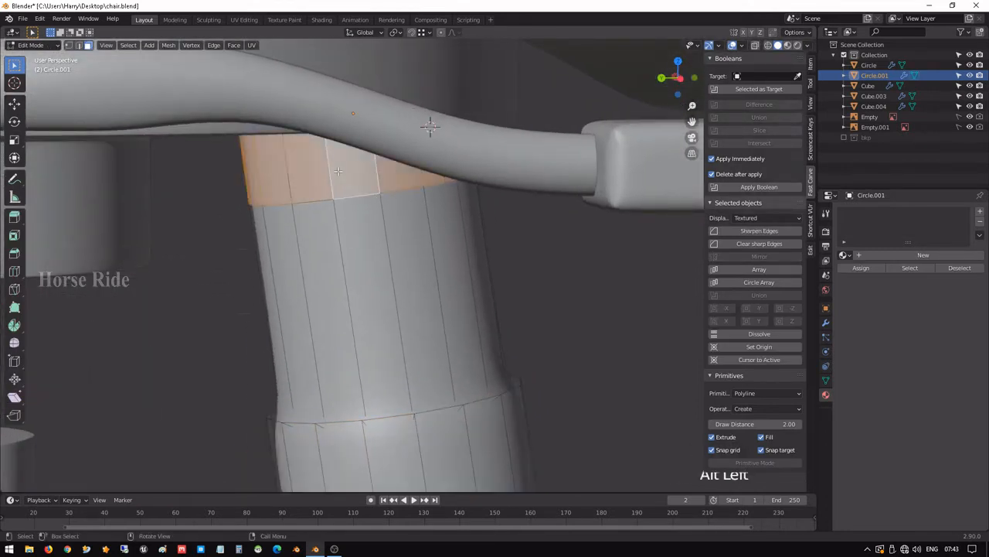
{"action": "key", "text": "e"}
{"action": "right_click", "coordinate": [442, 206]}
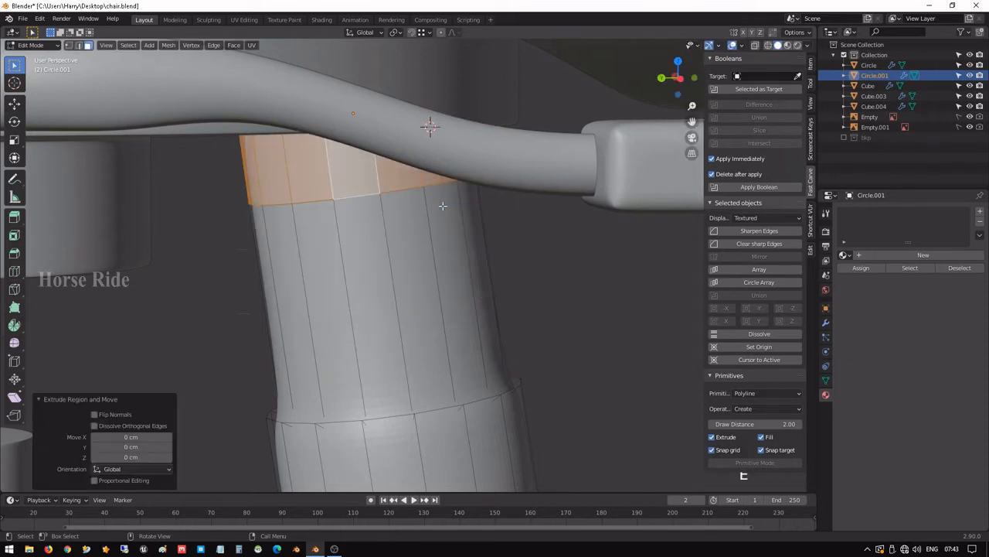
{"action": "key", "text": "s"}
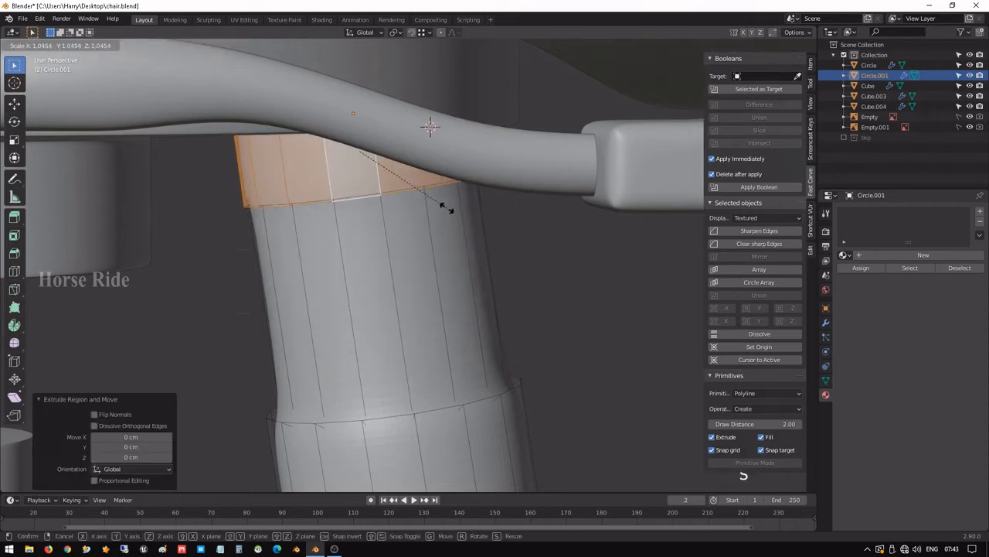
{"action": "left_click", "coordinate": [447, 207]}
{"action": "key", "text": "Tab"}
{"action": "middle_click_drag", "start_coordinate": [444, 214], "coordinate": [415, 216]}
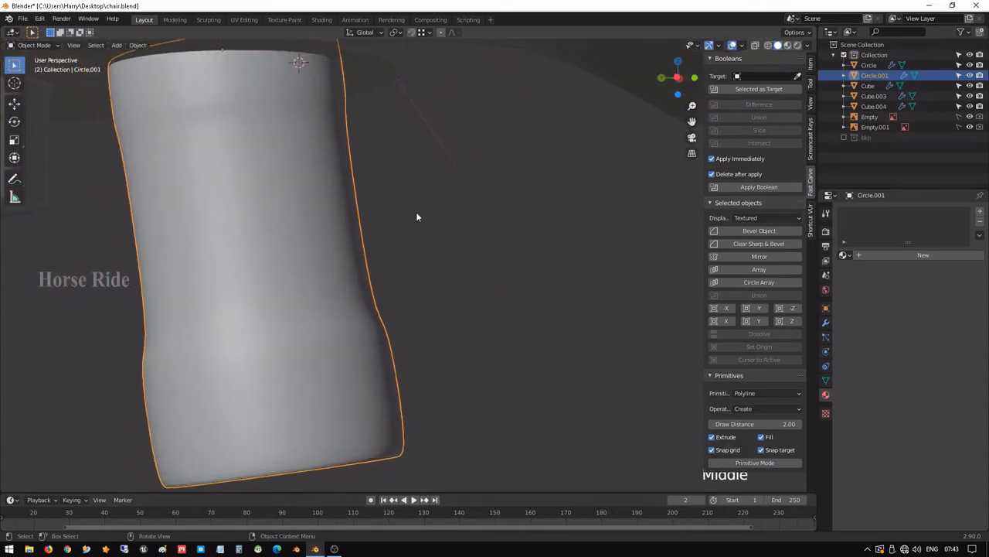
- Turn off the cylinder's subdivision display in Edit Mode and add 15 evenly spaced loop cuts around its middle section
{"action": "key", "text": "Tab"}
{"action": "left_click", "coordinate": [291, 145]}
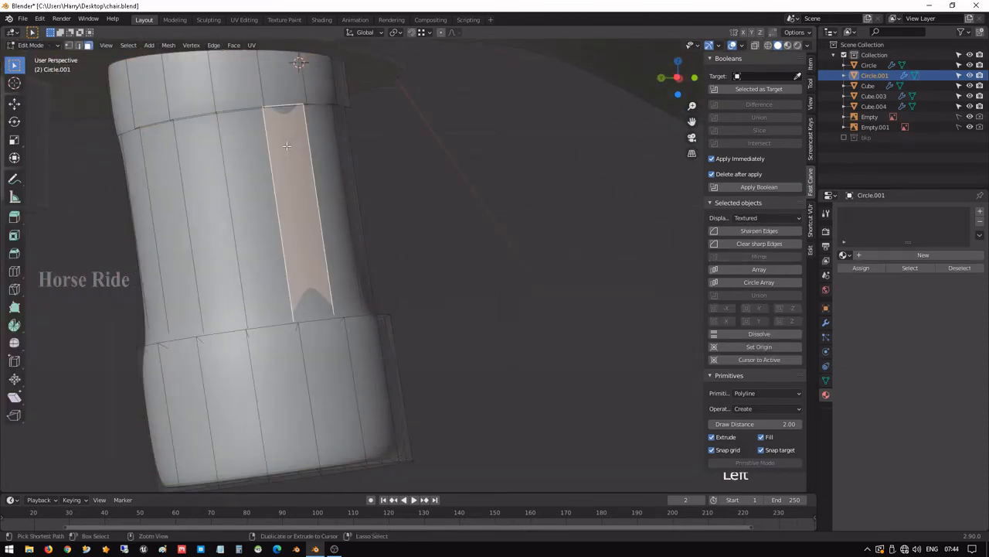
{"action": "left_click", "coordinate": [826, 324]}
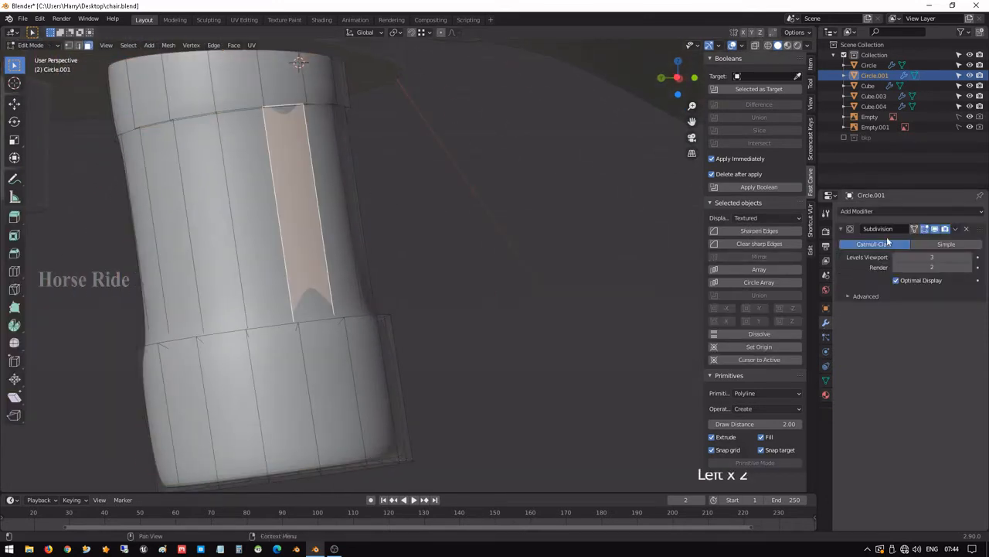
{"action": "left_click", "coordinate": [925, 229]}
{"action": "left_click", "coordinate": [207, 216]}
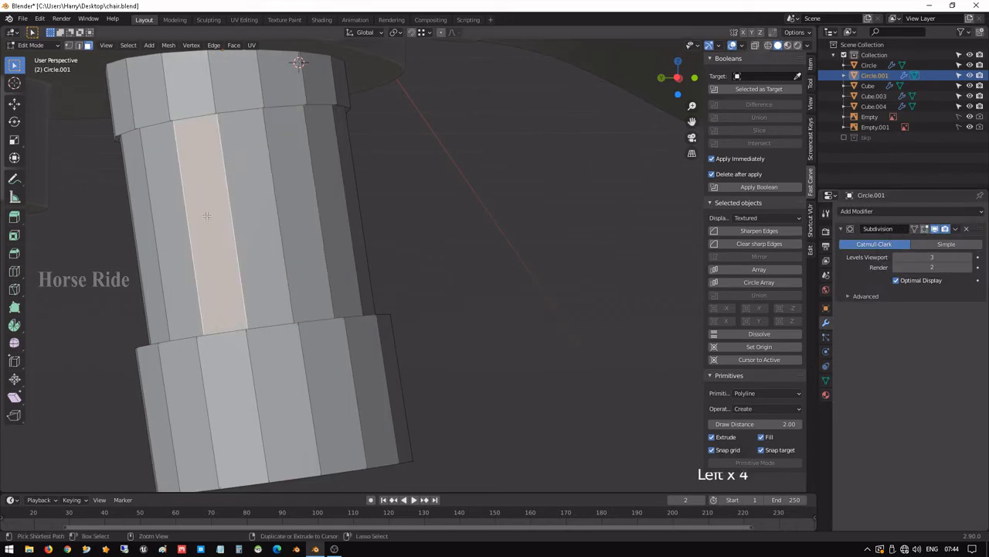
{"action": "key", "text": "ctrl+r"}
{"action": "scroll", "coordinate": [207, 217], "scroll_direction": "up", "scroll_amount": 10}
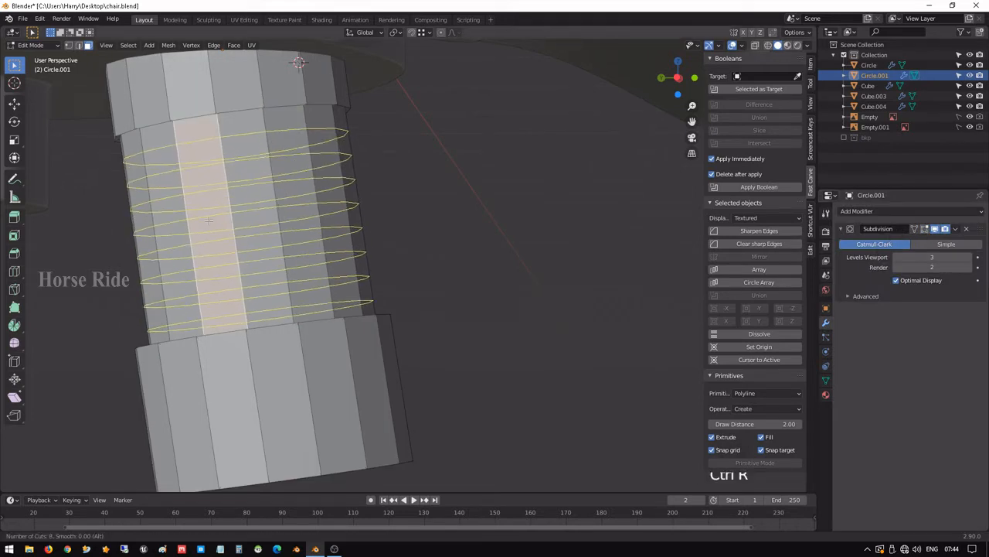
{"action": "scroll", "coordinate": [209, 218], "scroll_direction": "up", "scroll_amount": 4}
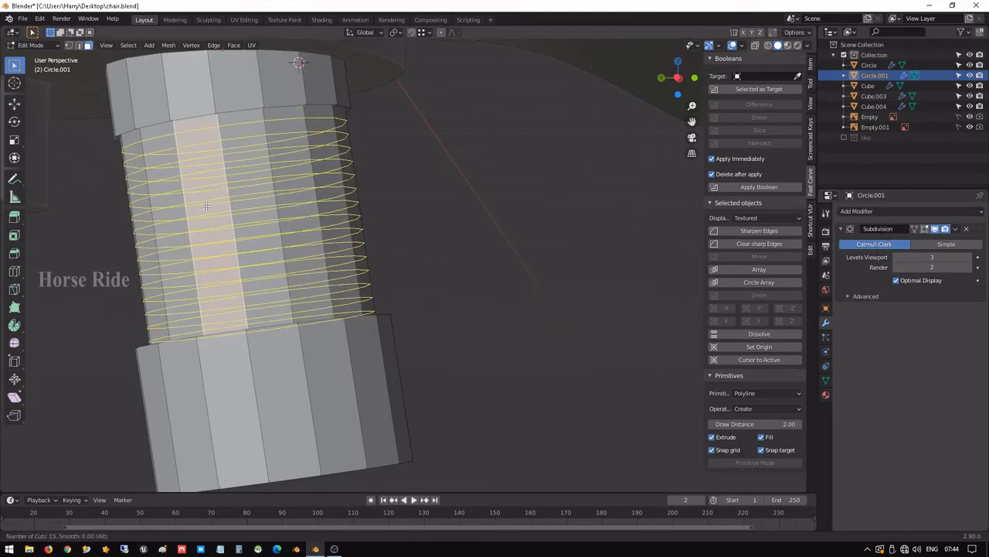
{"action": "left_click", "coordinate": [206, 205]}
{"action": "right_click", "coordinate": [200, 203]}
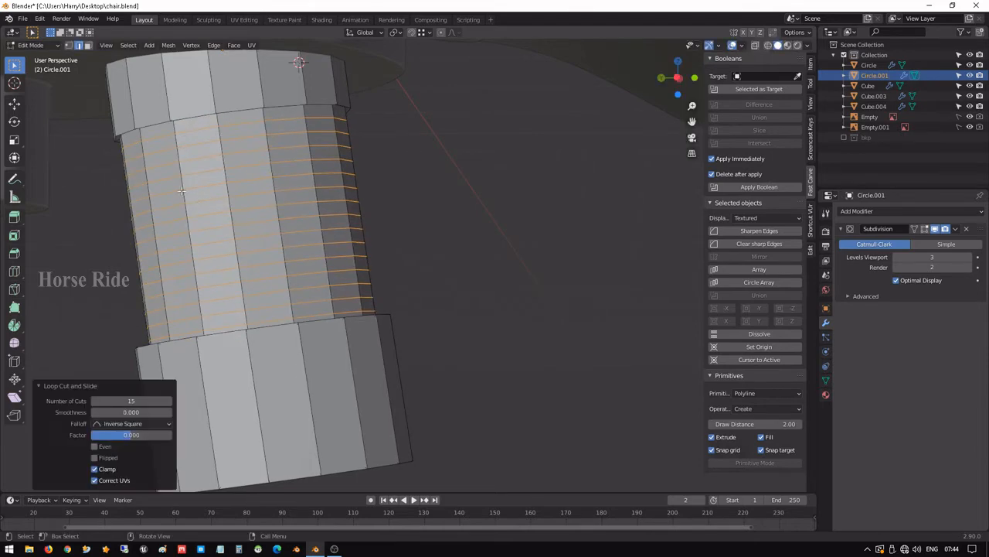
- Select every other edge loop on the cylinder's middle section and scale them about their individual origins by about 0.87 to form grip ridges
{"action": "scroll", "coordinate": [202, 195], "scroll_direction": "up", "scroll_amount": 3}
{"action": "middle_click_drag", "start_coordinate": [202, 194], "coordinate": [297, 171], "text": "shift"}
{"action": "left_click", "coordinate": [297, 170]}
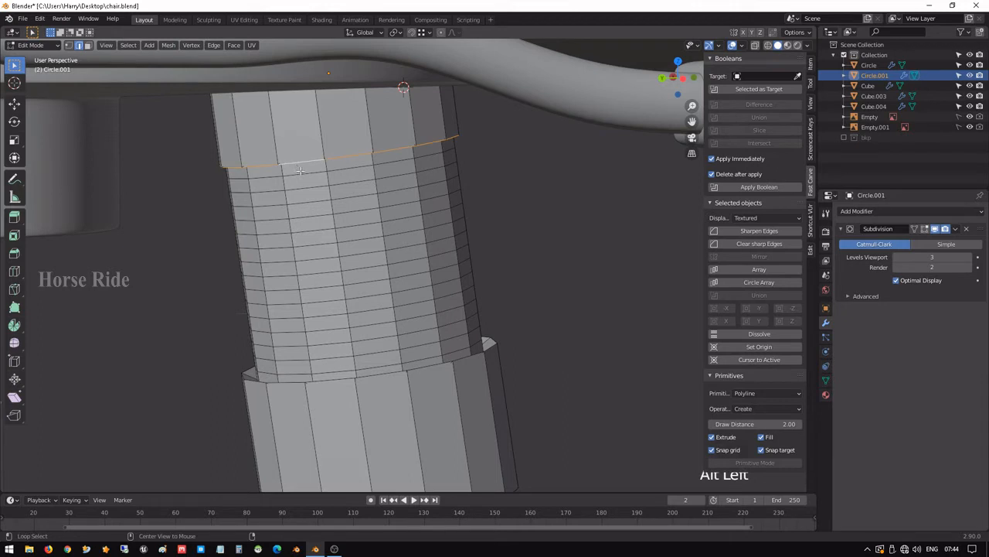
{"action": "left_click", "coordinate": [305, 174], "text": "alt"}
{"action": "left_click", "coordinate": [309, 204], "text": "alt+shift"}
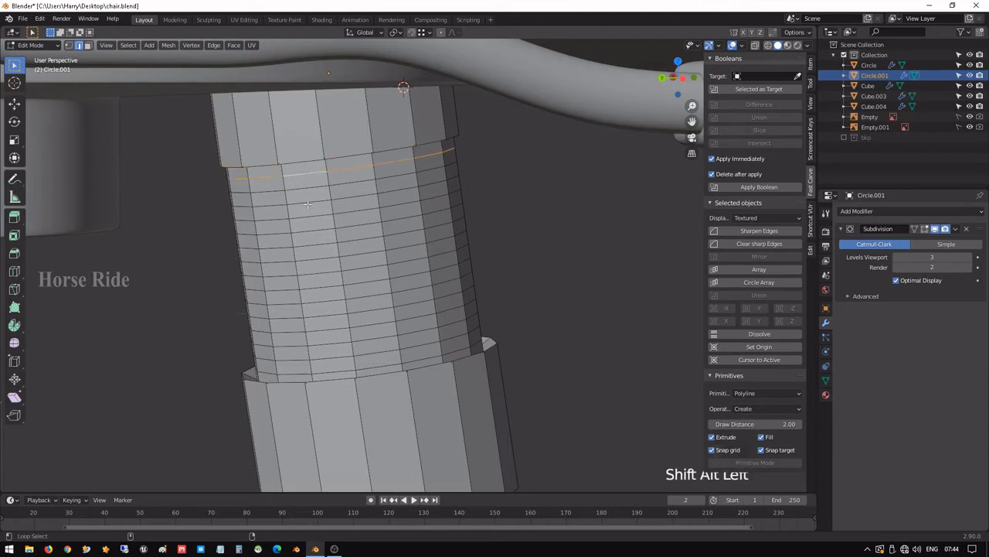
{"action": "left_click", "coordinate": [313, 227], "text": "alt+shift"}
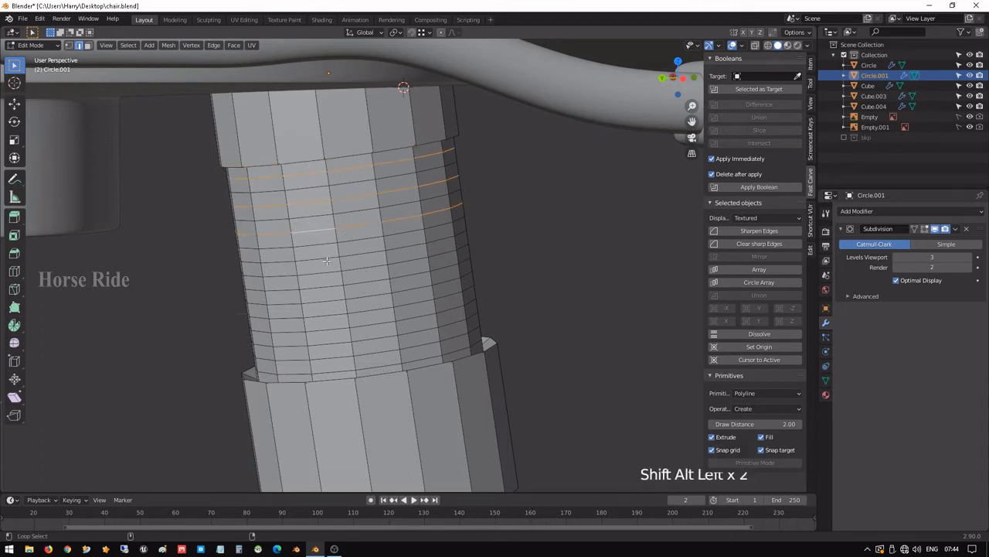
{"action": "left_click", "coordinate": [326, 261], "text": "alt+shift"}
{"action": "left_click", "coordinate": [333, 288], "text": "alt+shift"}
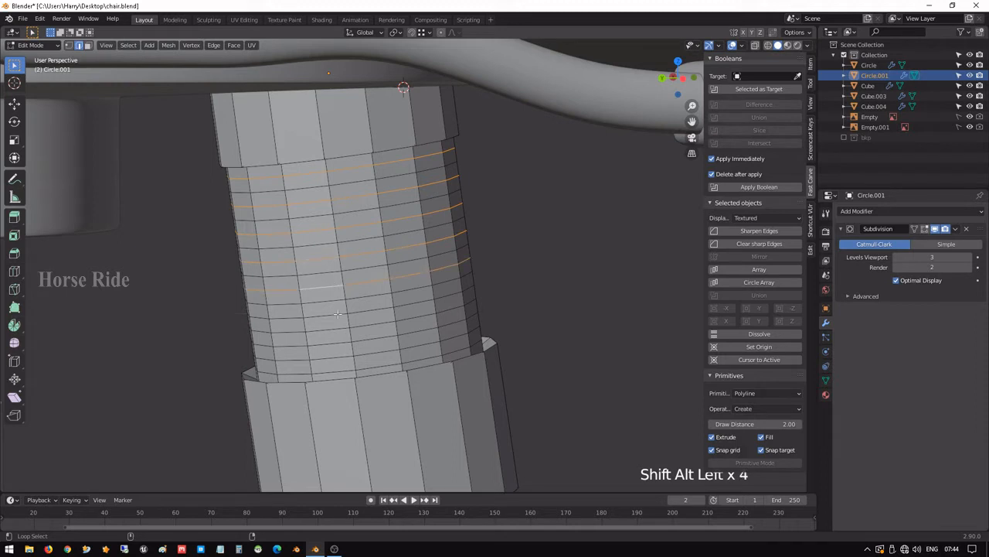
{"action": "left_click", "coordinate": [338, 313], "text": "alt+shift"}
{"action": "left_click", "coordinate": [342, 341], "text": "alt+shift"}
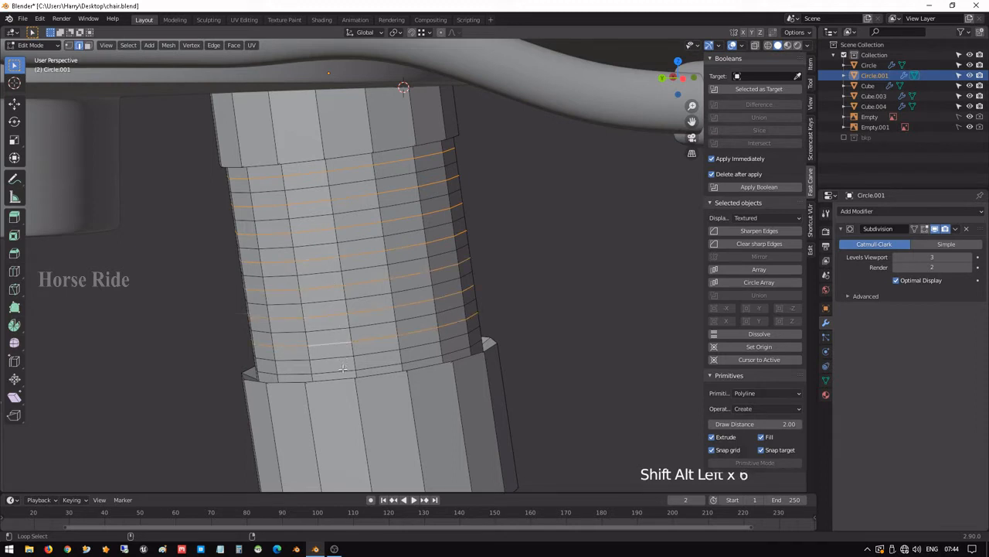
{"action": "left_click", "coordinate": [343, 369], "text": "alt+shift"}
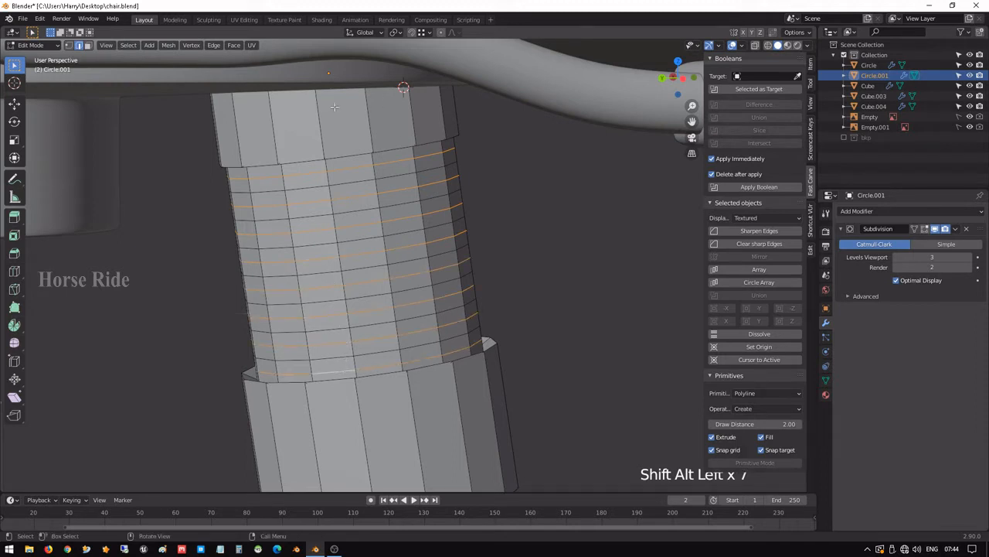
{"action": "left_click", "coordinate": [395, 32]}
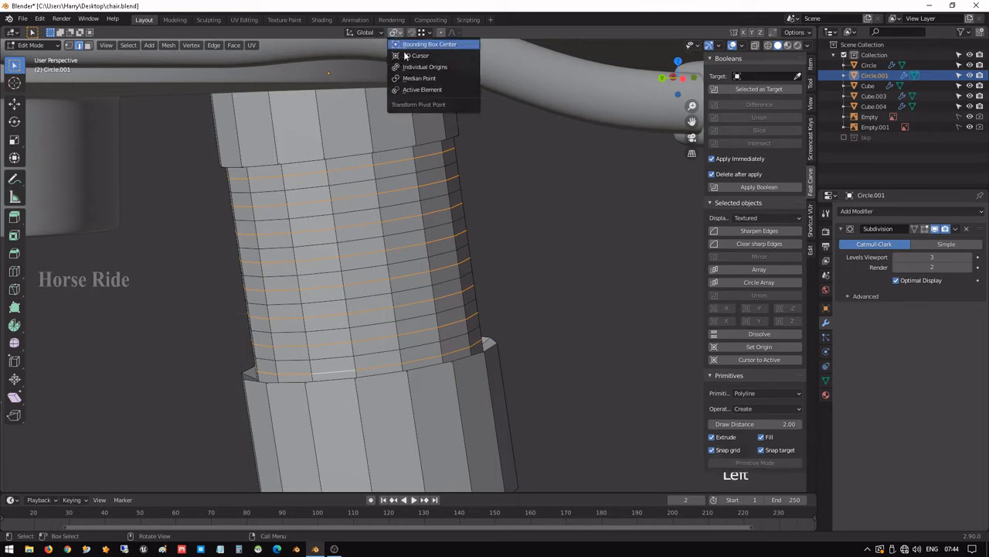
{"action": "key", "text": "s"}
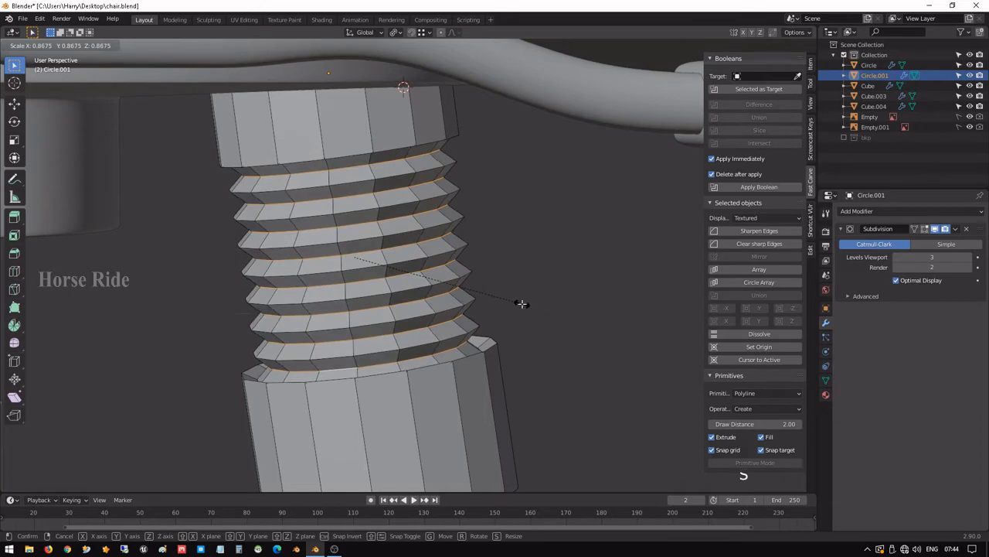
{"action": "left_click", "coordinate": [522, 303]}
{"action": "key", "text": "Tab"}
{"action": "scroll", "coordinate": [518, 301], "scroll_direction": "down", "scroll_amount": 3}
{"action": "middle_click_drag", "start_coordinate": [489, 281], "coordinate": [462, 270]}
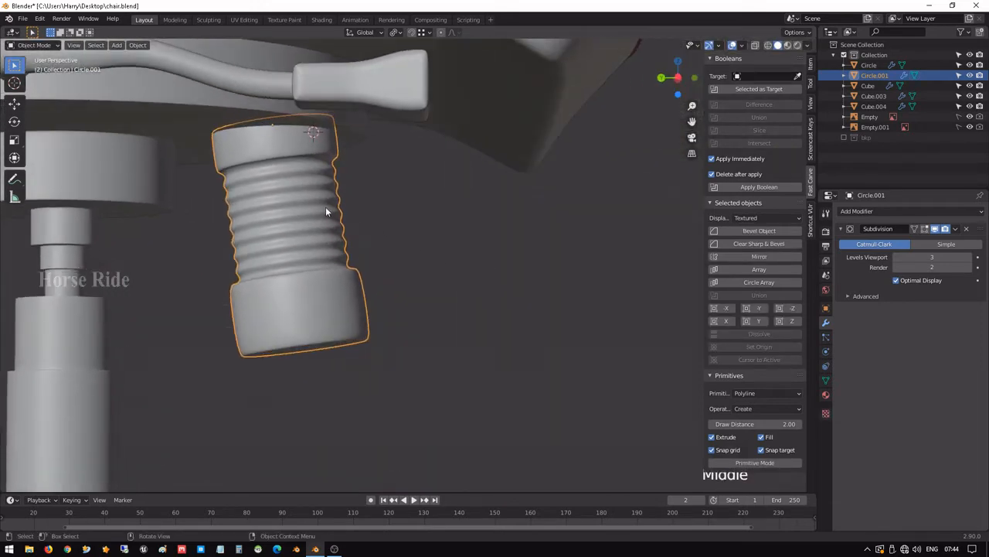
{"action": "scroll", "coordinate": [325, 211], "scroll_direction": "up", "scroll_amount": 2}
{"action": "scroll", "coordinate": [278, 175], "scroll_direction": "down", "scroll_amount": 1}
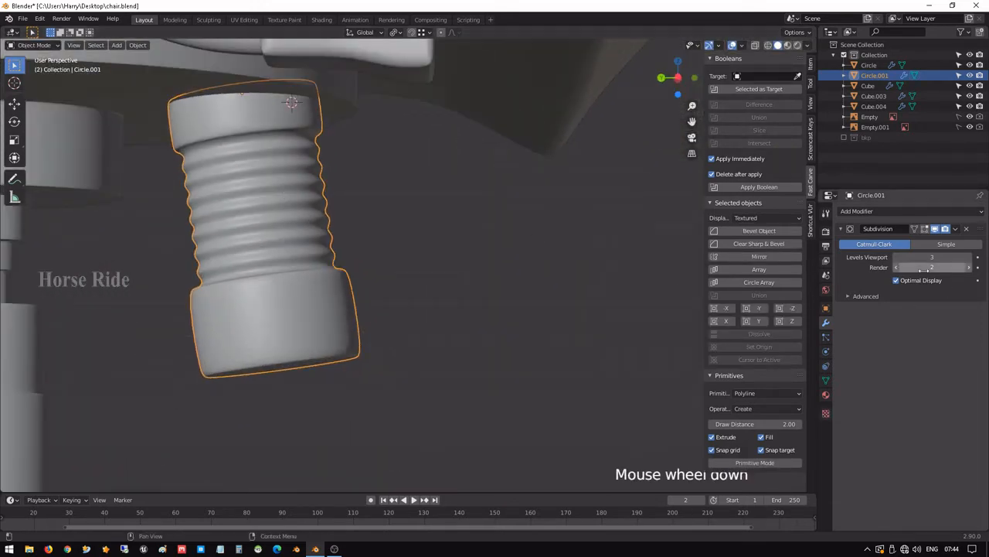
- Assign the existing BlackPlastic material to the ribbed knob and save the chair file
{"action": "left_click", "coordinate": [826, 394]}
{"action": "left_click", "coordinate": [844, 254]}
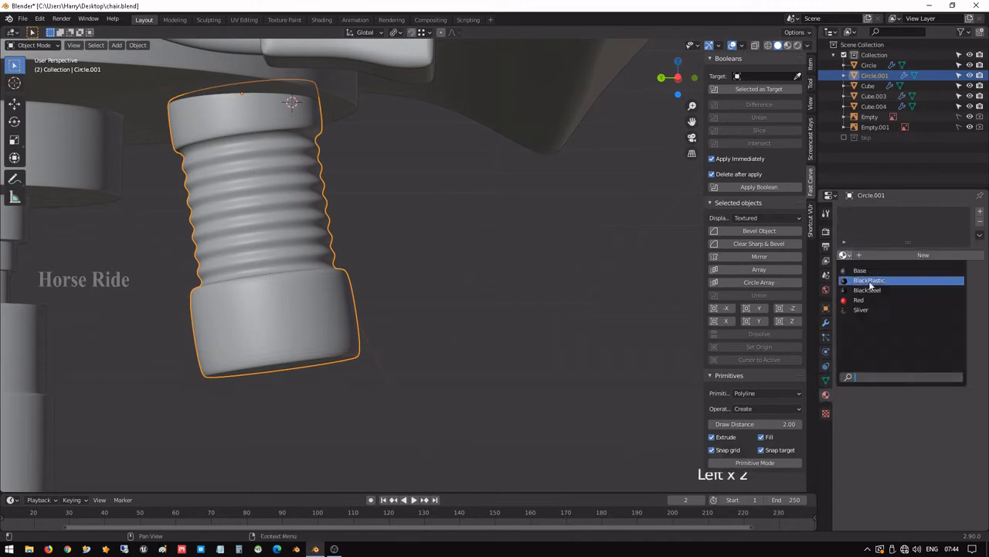
{"action": "left_click", "coordinate": [869, 282]}
{"action": "scroll", "coordinate": [362, 250], "scroll_direction": "down", "scroll_amount": 4}
{"action": "scroll", "coordinate": [450, 276], "scroll_direction": "down", "scroll_amount": 3}
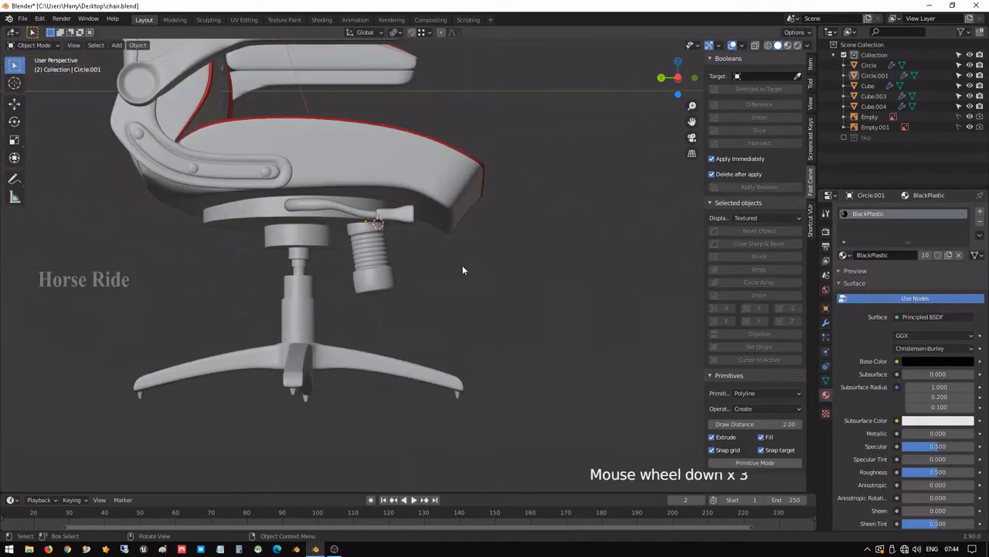
{"action": "middle_click_drag", "start_coordinate": [462, 270], "coordinate": [397, 221]}
{"action": "scroll", "coordinate": [396, 283], "scroll_direction": "up", "scroll_amount": 4}
{"action": "middle_click_drag", "start_coordinate": [396, 282], "coordinate": [404, 243], "text": "shift"}
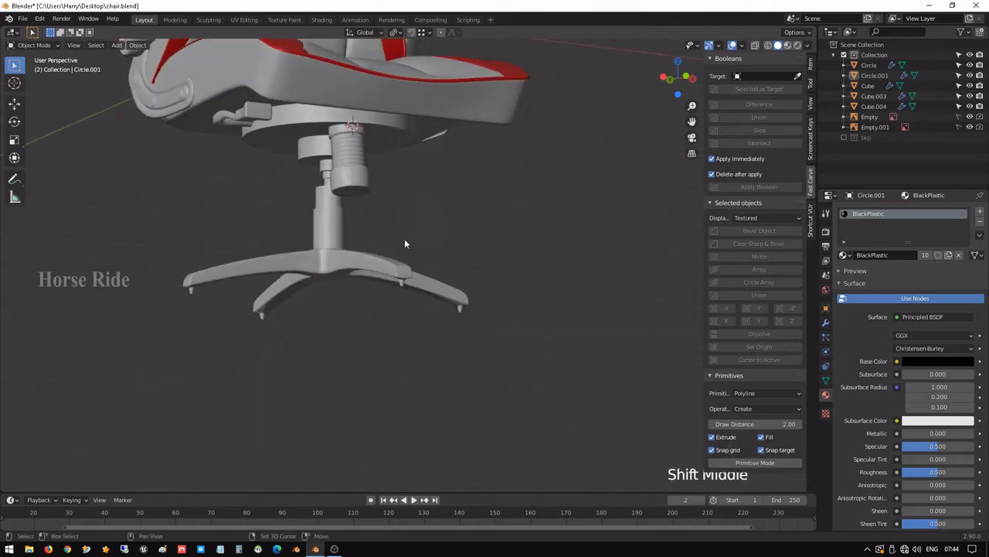
{"action": "left_click", "coordinate": [398, 287]}
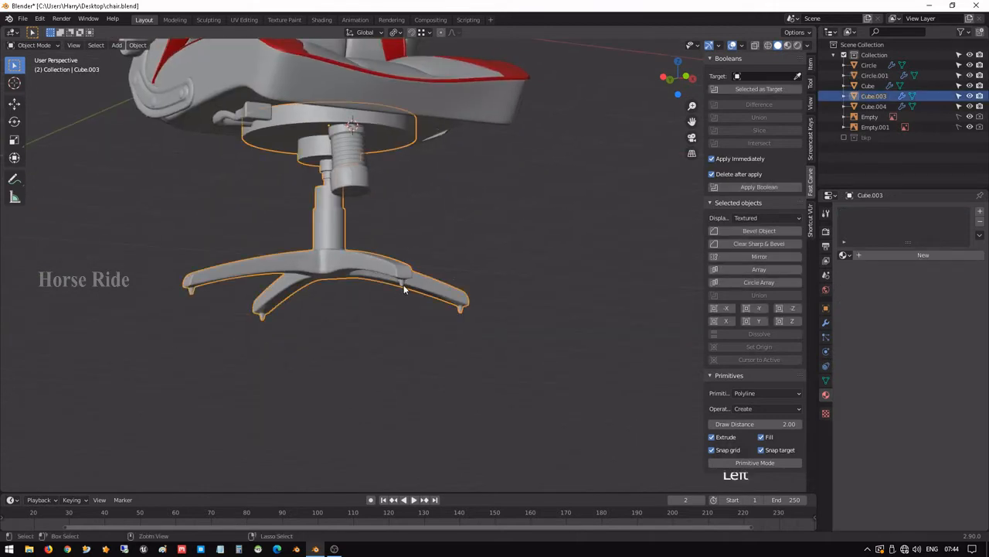
{"action": "key", "text": "ctrl+s"}
{"action": "left_click", "coordinate": [354, 187]}
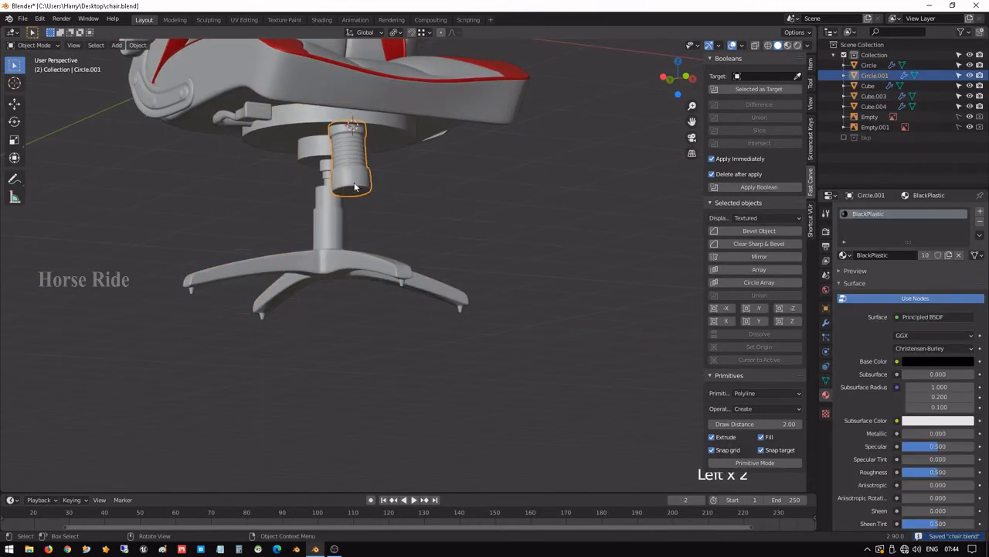
{"action": "left_click", "coordinate": [307, 126], "text": "ctrl"}
{"action": "left_click", "coordinate": [292, 120], "text": "ctrl"}
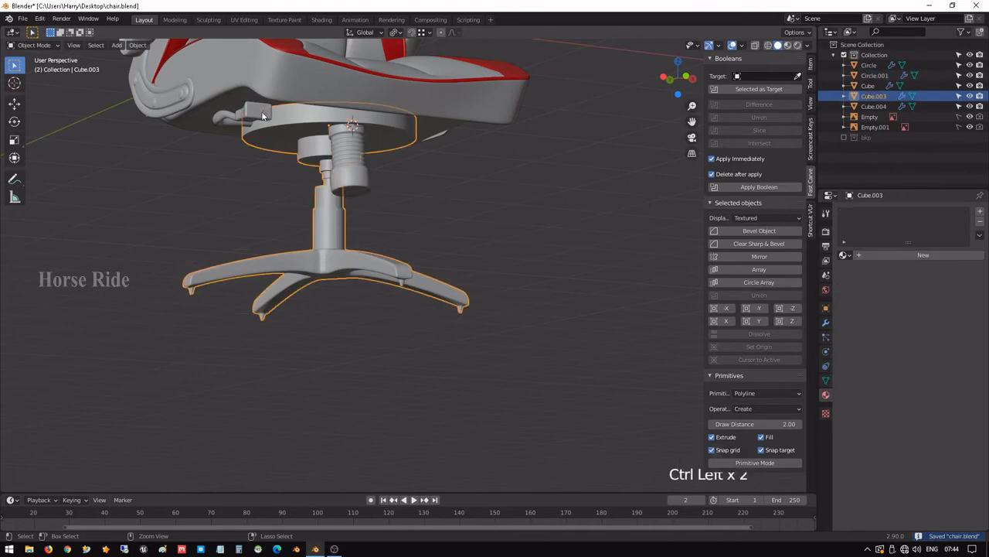
{"action": "middle_click_drag", "start_coordinate": [485, 191], "coordinate": [460, 221]}
{"action": "left_click", "coordinate": [481, 195]}
- Place the 3D cursor on the tip of the caster peg under the front leg of the chair base, using the bottom view
{"action": "key", "text": "KP_7"}
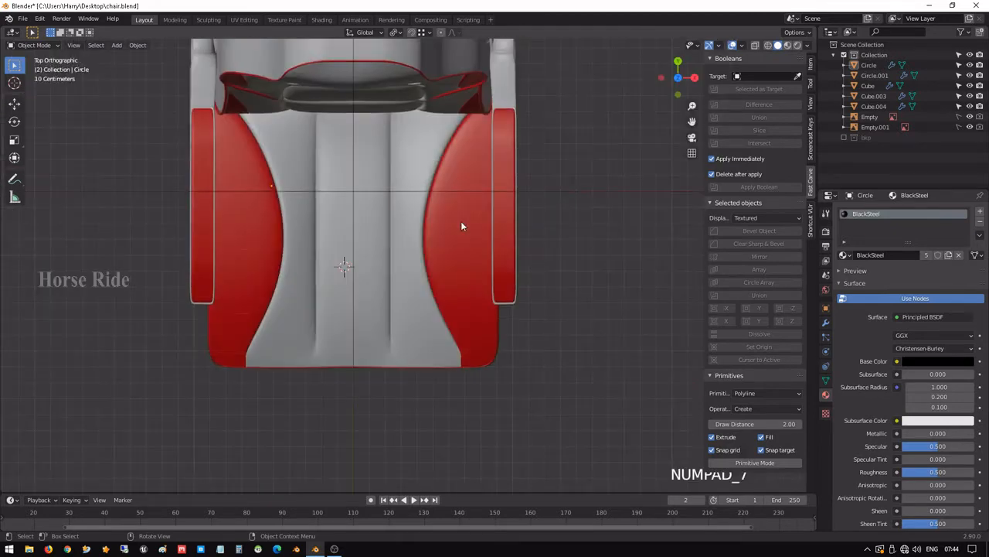
{"action": "key", "text": "ctrl+KP_7"}
{"action": "middle_click_drag", "start_coordinate": [453, 215], "coordinate": [437, 201], "text": "shift"}
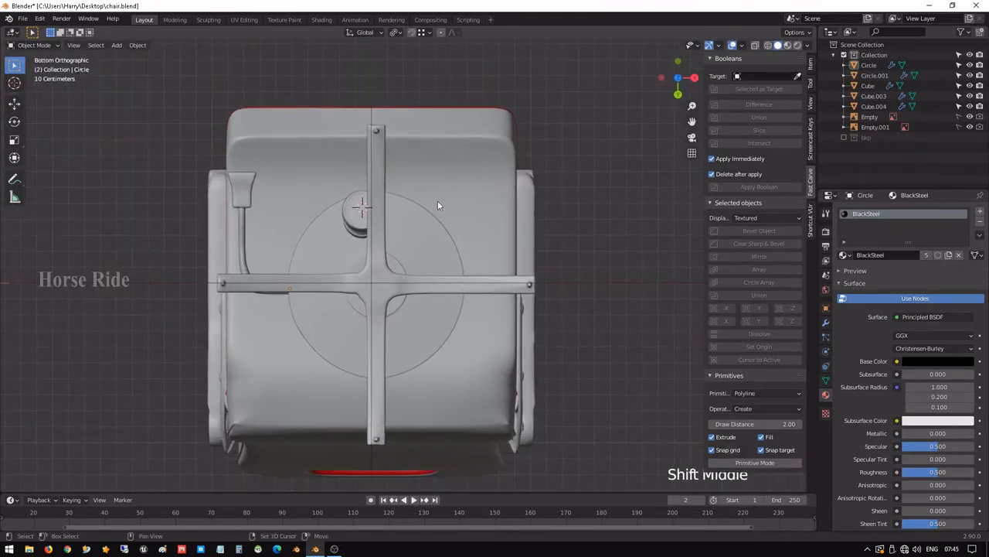
{"action": "scroll", "coordinate": [418, 145], "scroll_direction": "up", "scroll_amount": 2}
{"action": "middle_click_drag", "start_coordinate": [417, 146], "coordinate": [413, 192], "text": "shift"}
{"action": "scroll", "coordinate": [413, 192], "scroll_direction": "up", "scroll_amount": 4}
{"action": "middle_click_drag", "start_coordinate": [397, 146], "coordinate": [393, 271], "text": "shift"}
{"action": "scroll", "coordinate": [393, 273], "scroll_direction": "up", "scroll_amount": 3}
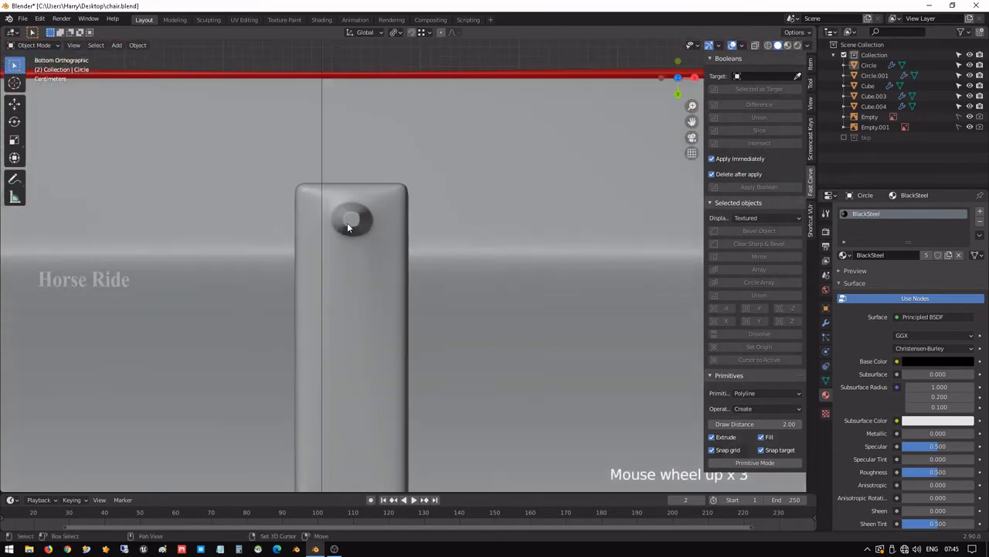
{"action": "left_click", "coordinate": [347, 223], "text": "shift"}
{"action": "right_click", "coordinate": [352, 221], "text": "shift"}
{"action": "middle_click_drag", "start_coordinate": [396, 268], "coordinate": [438, 250]}
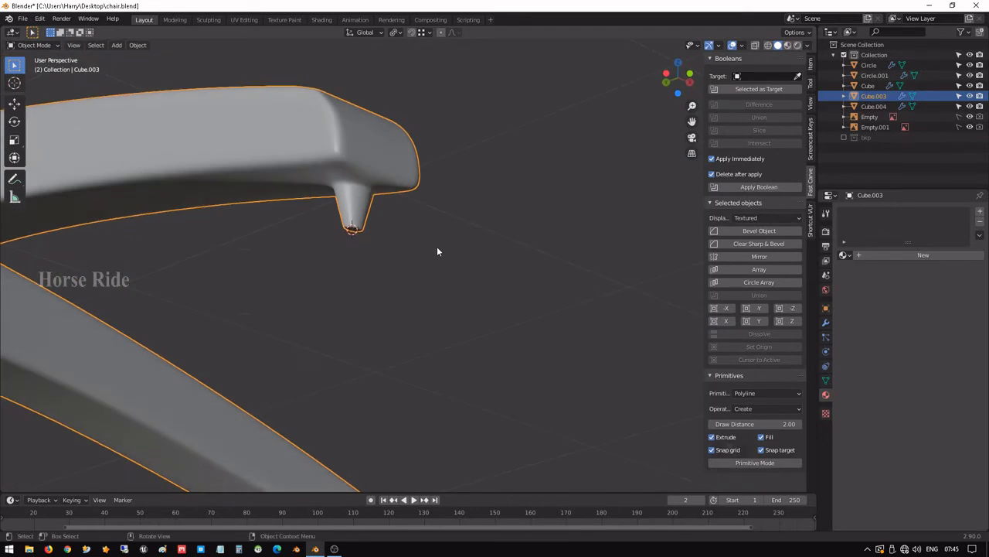
- Apply the scale of all chair objects and save the file
{"action": "key", "text": "ctrl+KP_Add"}
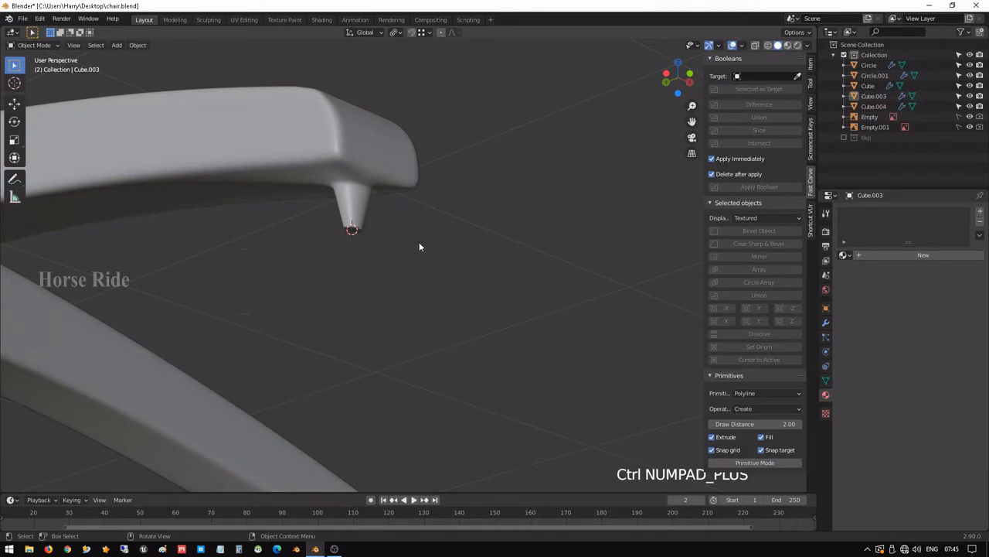
{"action": "middle_click_drag", "start_coordinate": [232, 219], "coordinate": [375, 257], "text": "shift"}
{"action": "scroll", "coordinate": [425, 220], "scroll_direction": "down", "scroll_amount": 2}
{"action": "key", "text": "KP_3"}
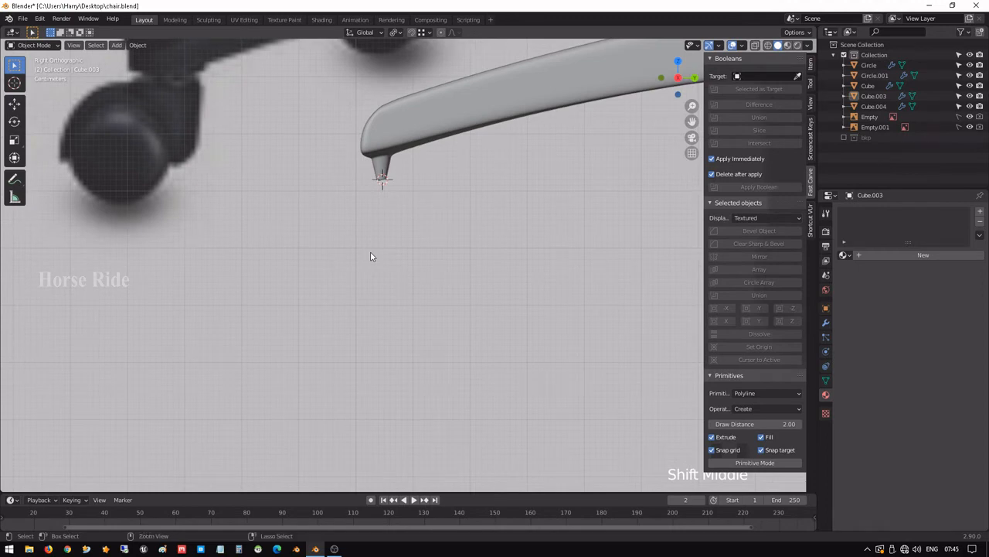
{"action": "key", "text": "ctrl+a"}
{"action": "left_click", "coordinate": [370, 256]}
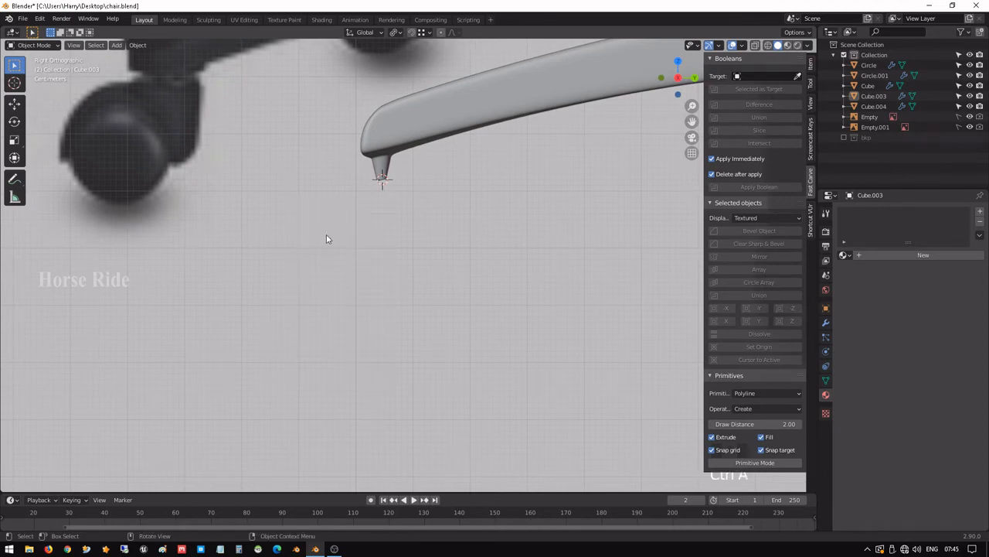
{"action": "key", "text": "a"}
{"action": "key", "text": "ctrl+a"}
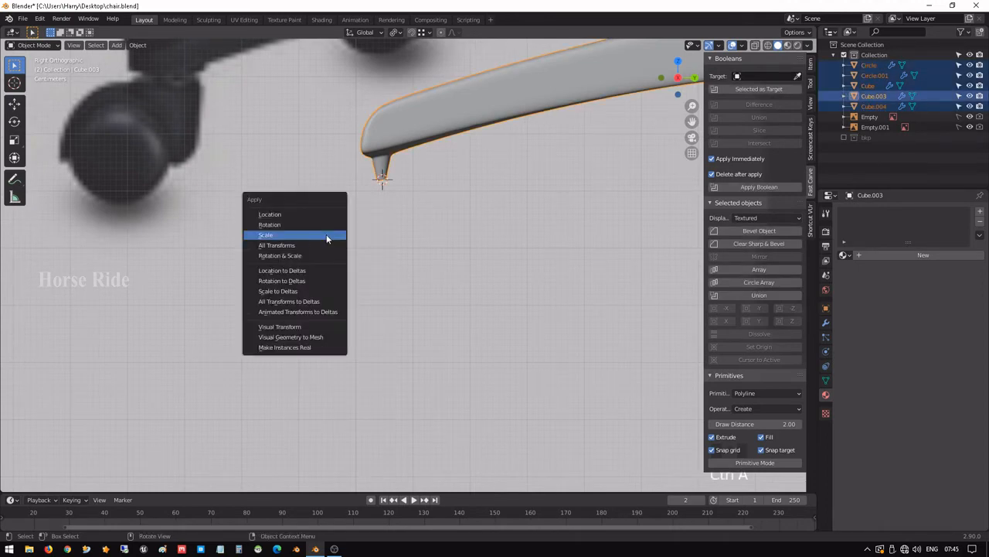
{"action": "left_click", "coordinate": [326, 235]}
{"action": "key", "text": "ctrl+s"}
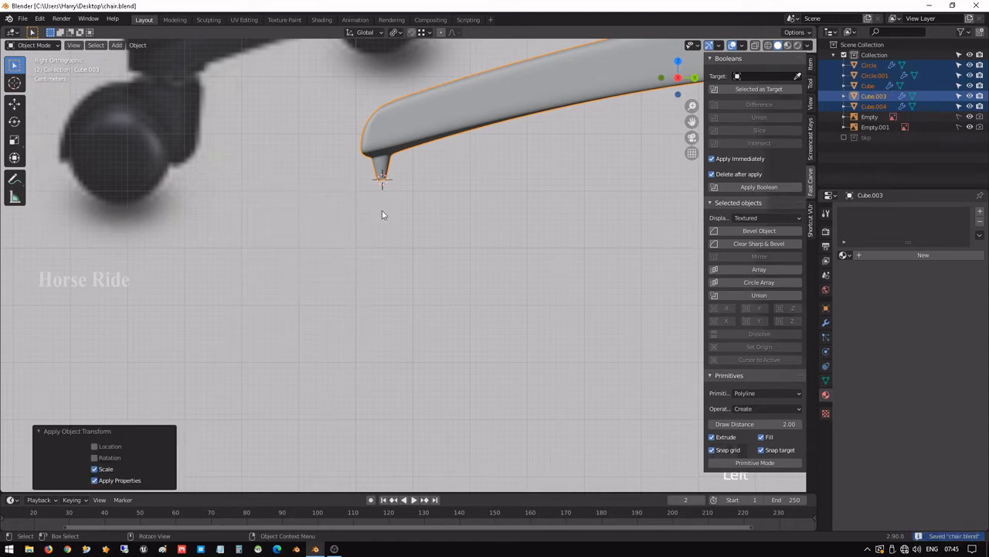
- Add a UV sphere at the 3D cursor on the front leg's peg tip and scale it to about 0.041
{"action": "key", "text": "alt+a"}
{"action": "key", "text": "shift+a"}
{"action": "mouse_move", "coordinate": [373, 244]}
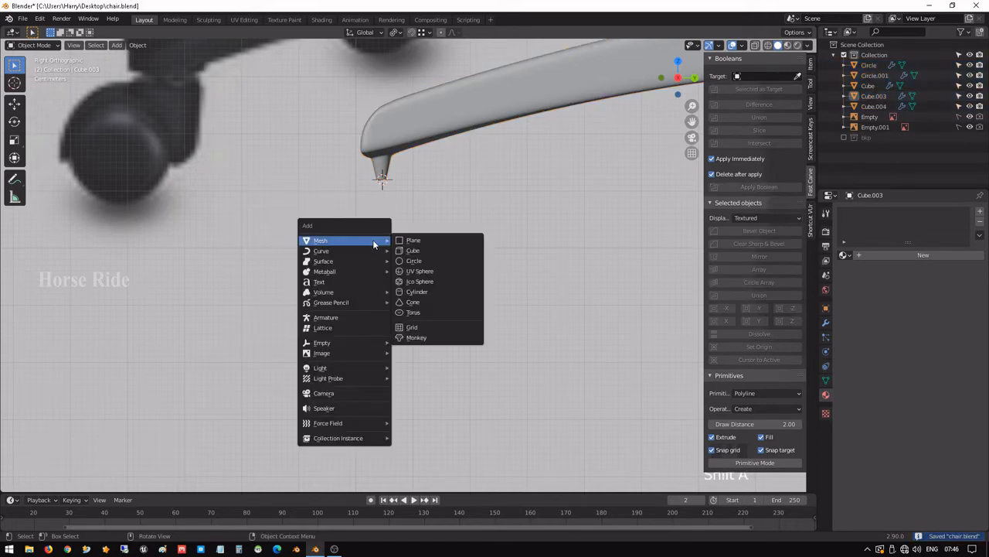
{"action": "left_click", "coordinate": [445, 272]}
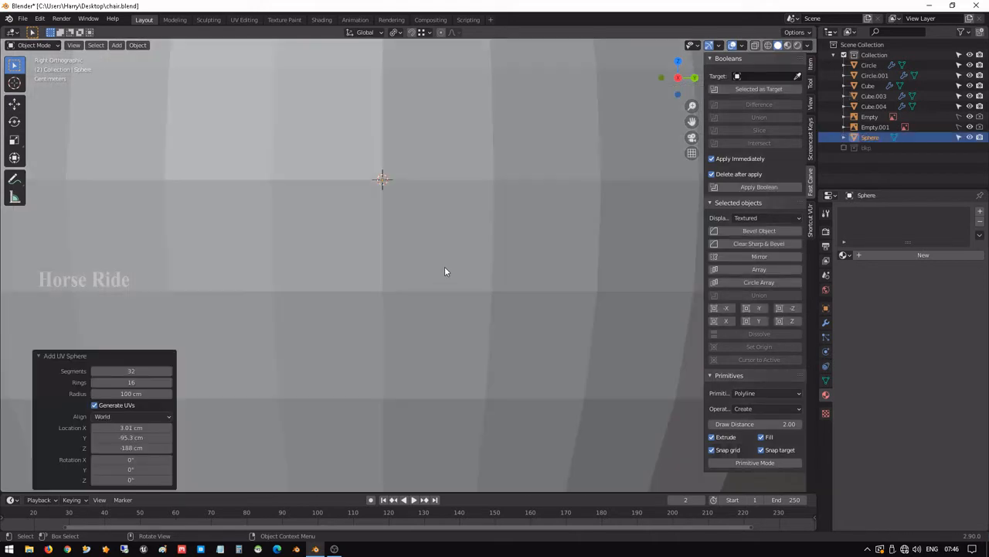
{"action": "key", "text": "s"}
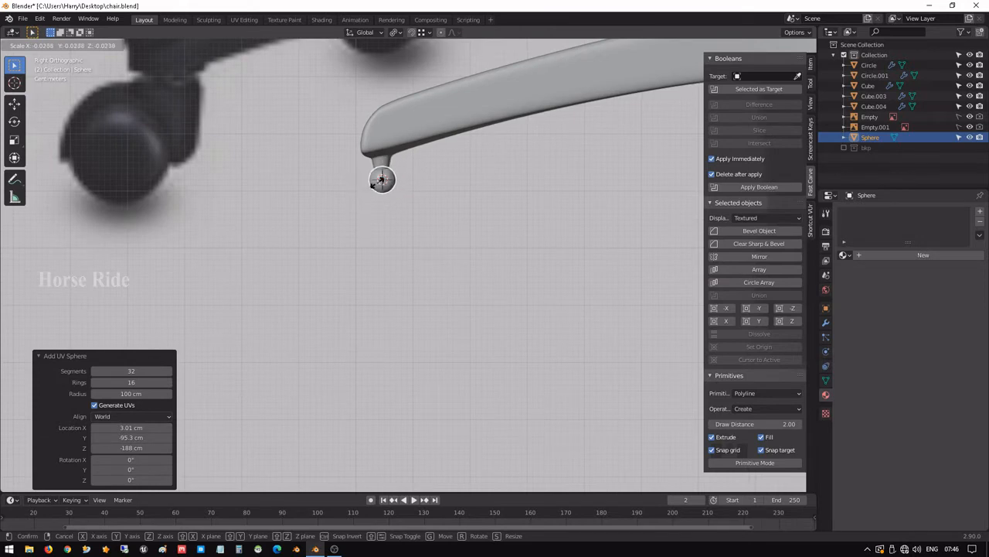
{"action": "left_click", "coordinate": [381, 179]}
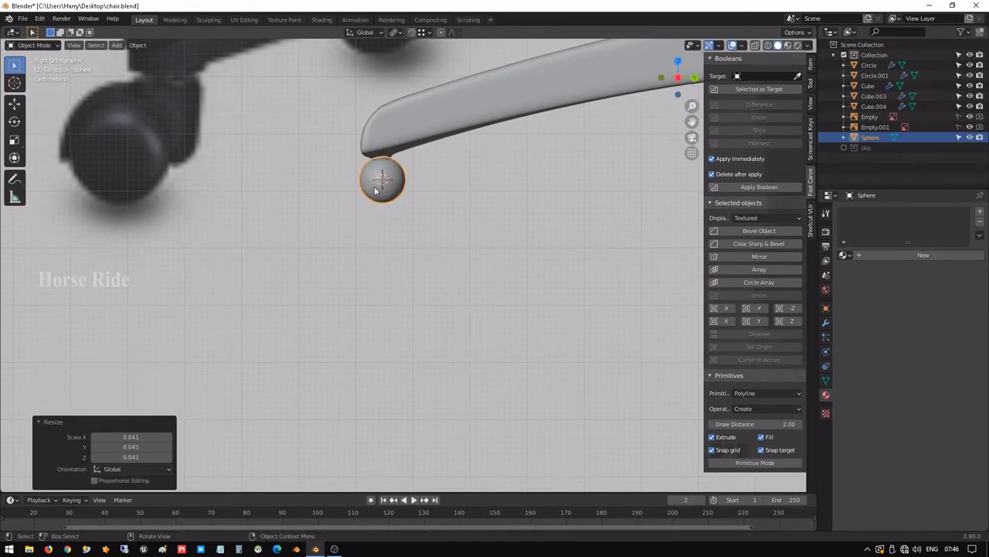
- Move the sphere about 5 cm forward and 6.7 cm down from the peg tip, roughly aligning it with the peg in front view
{"action": "scroll", "coordinate": [383, 193], "scroll_direction": "down", "scroll_amount": 3}
{"action": "middle_click_drag", "start_coordinate": [382, 194], "coordinate": [407, 222]}
{"action": "scroll", "coordinate": [364, 221], "scroll_direction": "up", "scroll_amount": 1}
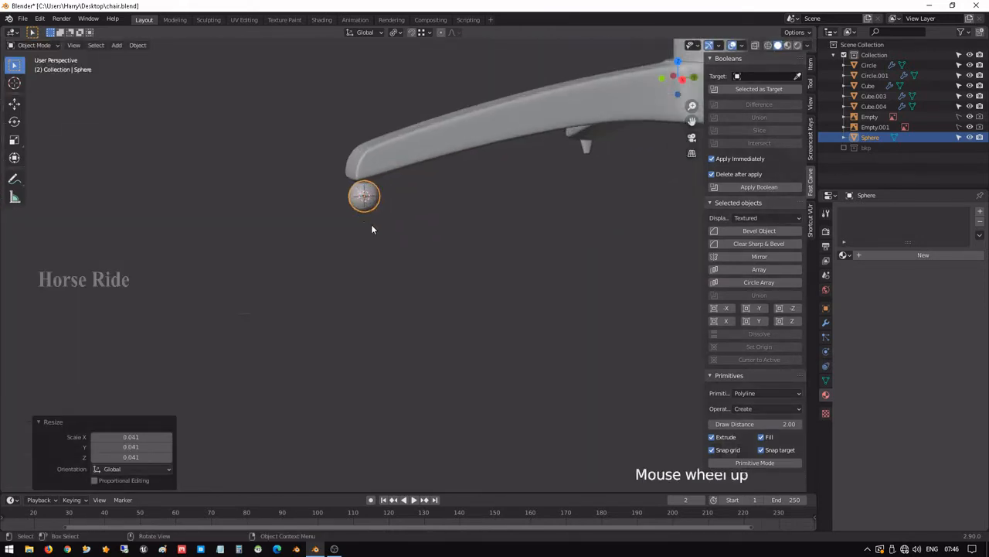
{"action": "key", "text": "g"}
{"action": "left_click", "coordinate": [353, 251]}
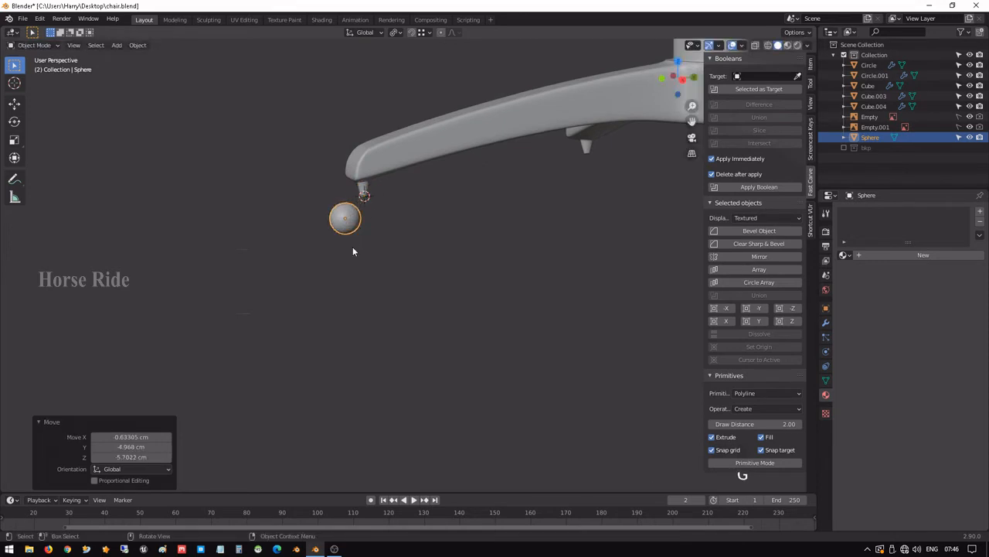
{"action": "key", "text": "KP_1"}
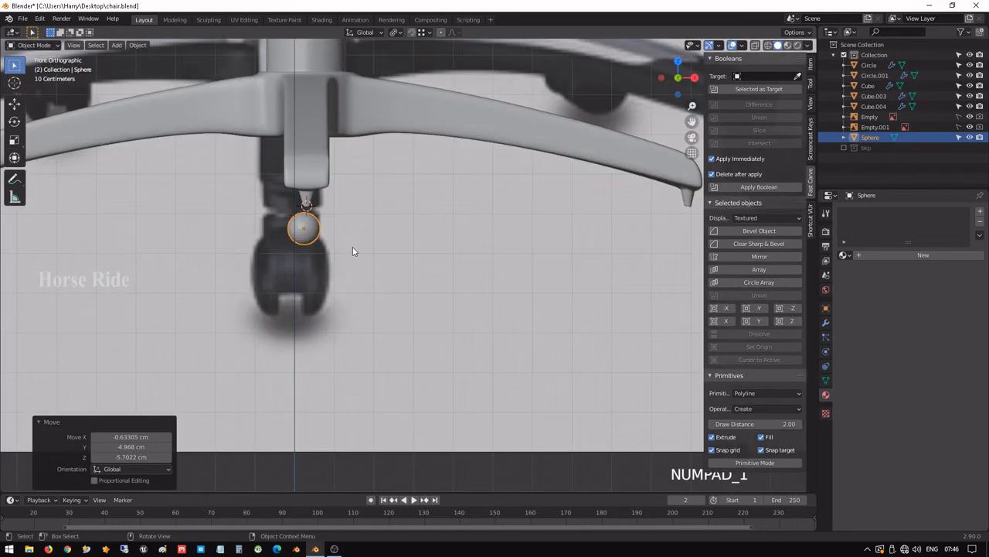
{"action": "key", "text": "g"}
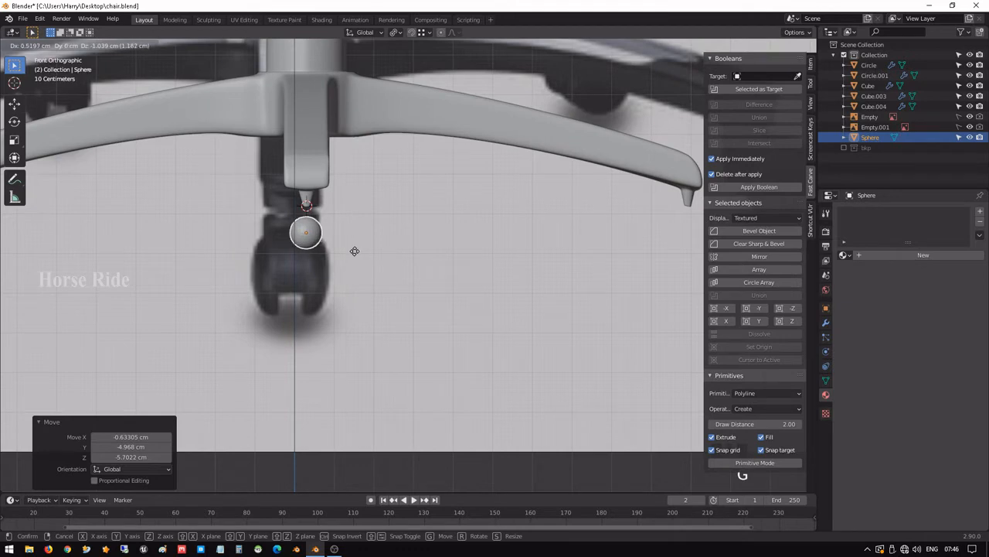
{"action": "left_click", "coordinate": [355, 251]}
- Raise the sphere about 2.28 cm along Z in the right view so its top sits just below the peg tip
{"action": "key", "text": "KP_3"}
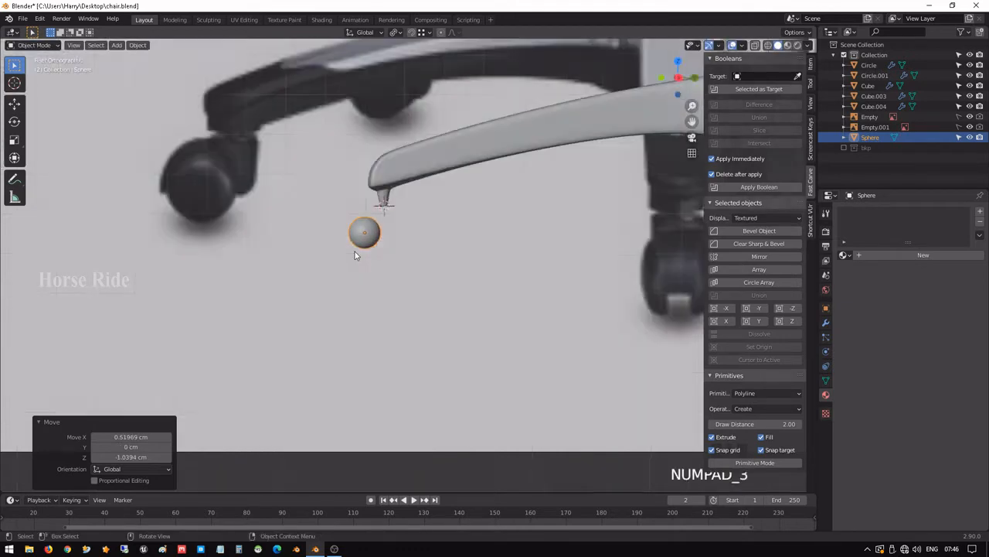
{"action": "scroll", "coordinate": [385, 257], "scroll_direction": "down", "scroll_amount": 1}
{"action": "scroll", "coordinate": [400, 245], "scroll_direction": "up", "scroll_amount": 1}
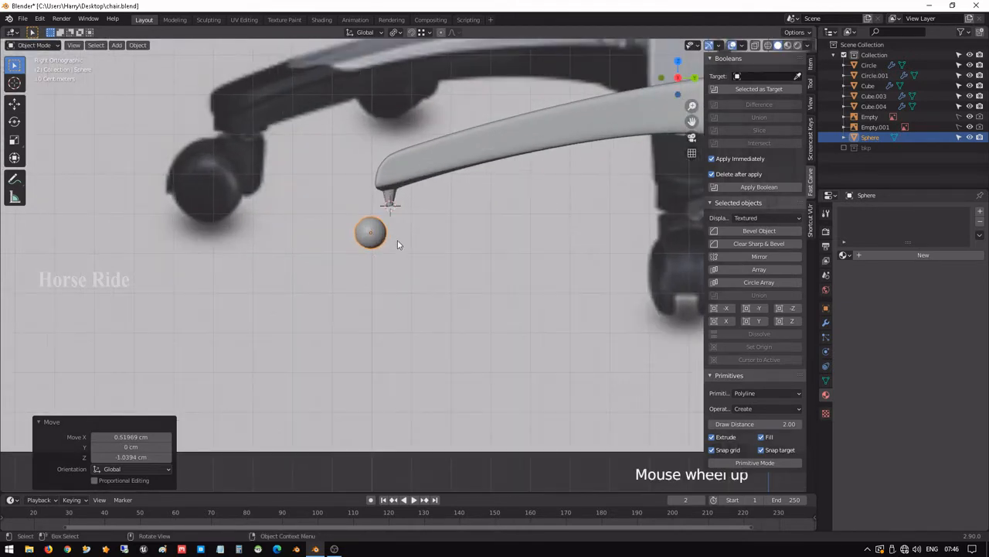
{"action": "middle_click_drag", "start_coordinate": [399, 245], "coordinate": [411, 186], "text": "shift"}
{"action": "scroll", "coordinate": [323, 217], "scroll_direction": "up", "scroll_amount": 2}
{"action": "scroll", "coordinate": [374, 201], "scroll_direction": "up", "scroll_amount": 3}
{"action": "scroll", "coordinate": [379, 192], "scroll_direction": "up", "scroll_amount": 2}
{"action": "key", "text": "g"}
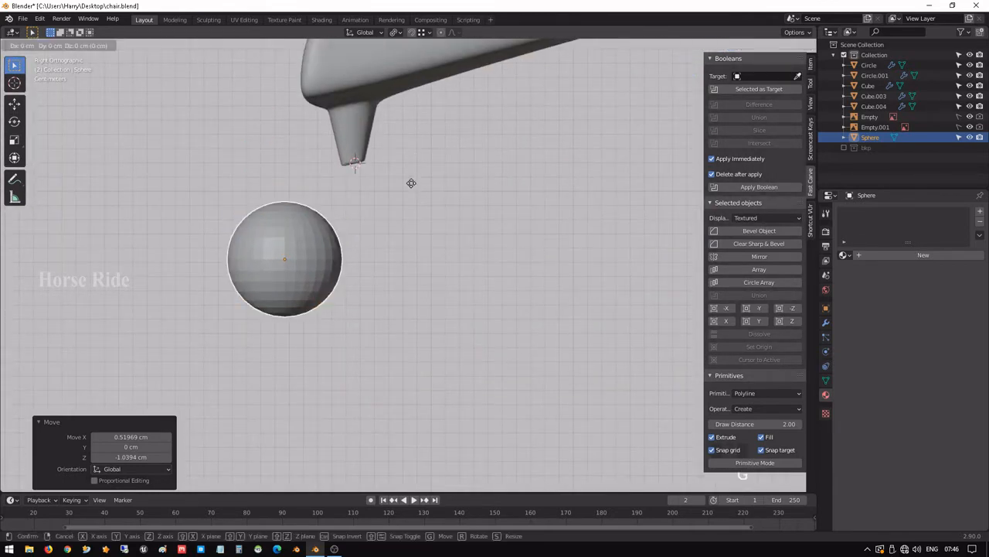
{"action": "key", "text": "z"}
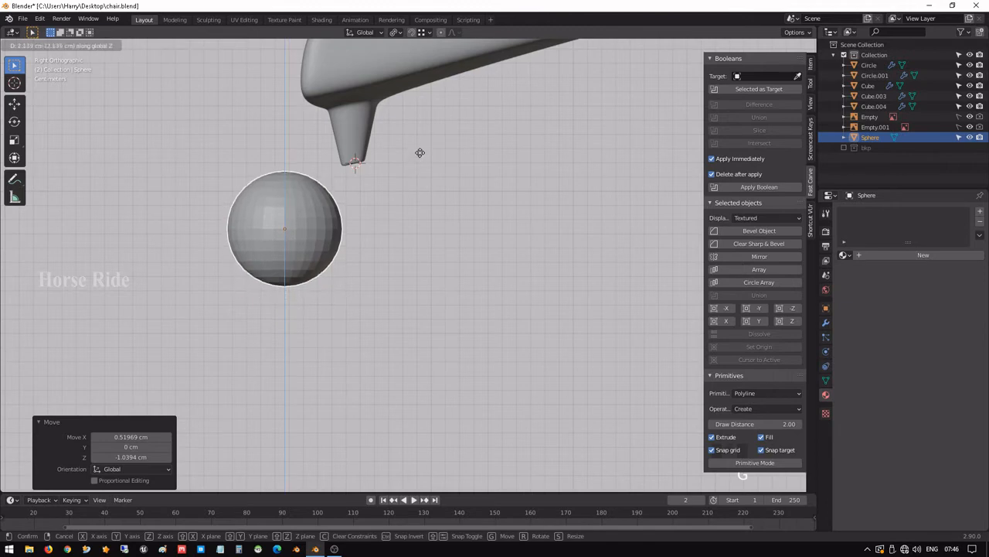
{"action": "left_click", "coordinate": [422, 152]}
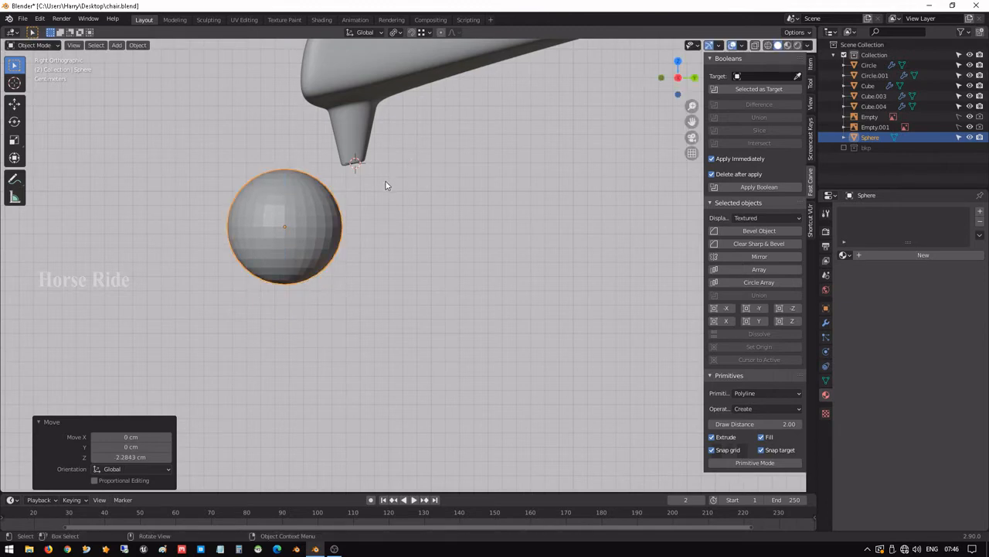
- Centre the sphere under the peg in front view by moving it about 0.1 cm along X, and save the file
{"action": "middle_click_drag", "start_coordinate": [375, 186], "coordinate": [457, 201]}
{"action": "key", "text": "KP_1"}
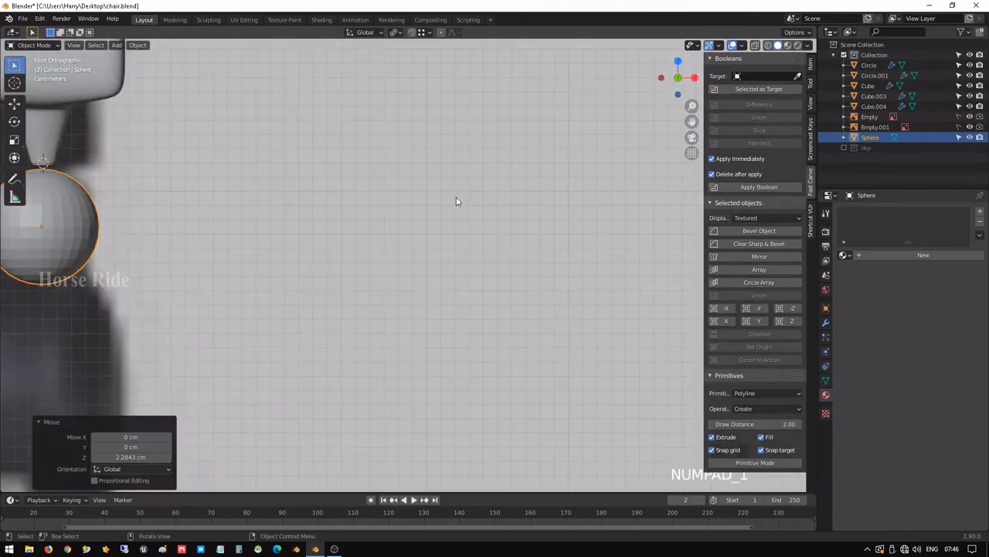
{"action": "middle_click_drag", "start_coordinate": [380, 170], "coordinate": [477, 181], "text": "shift"}
{"action": "scroll", "coordinate": [282, 155], "scroll_direction": "up", "scroll_amount": 2}
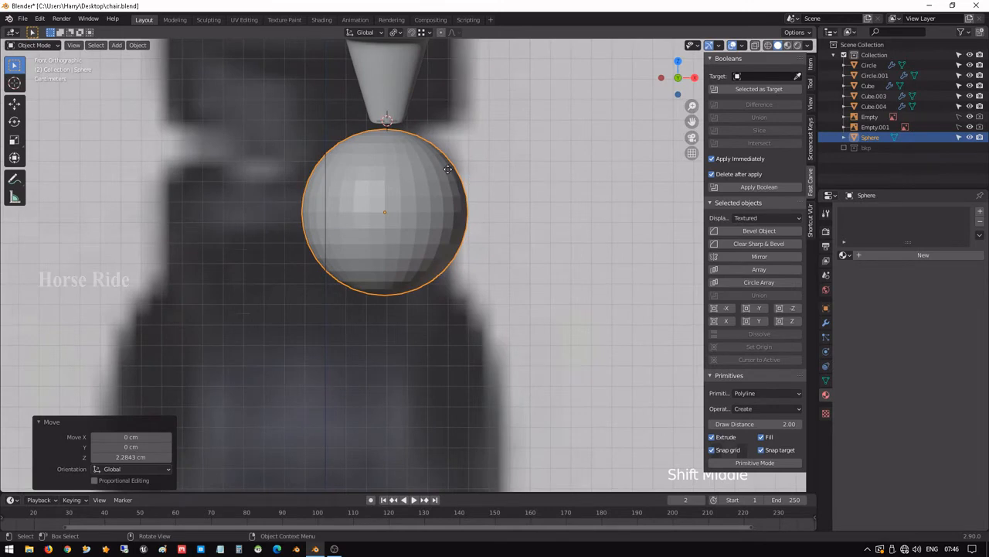
{"action": "key", "text": "g"}
{"action": "key", "text": "x"}
{"action": "left_click", "coordinate": [450, 171]}
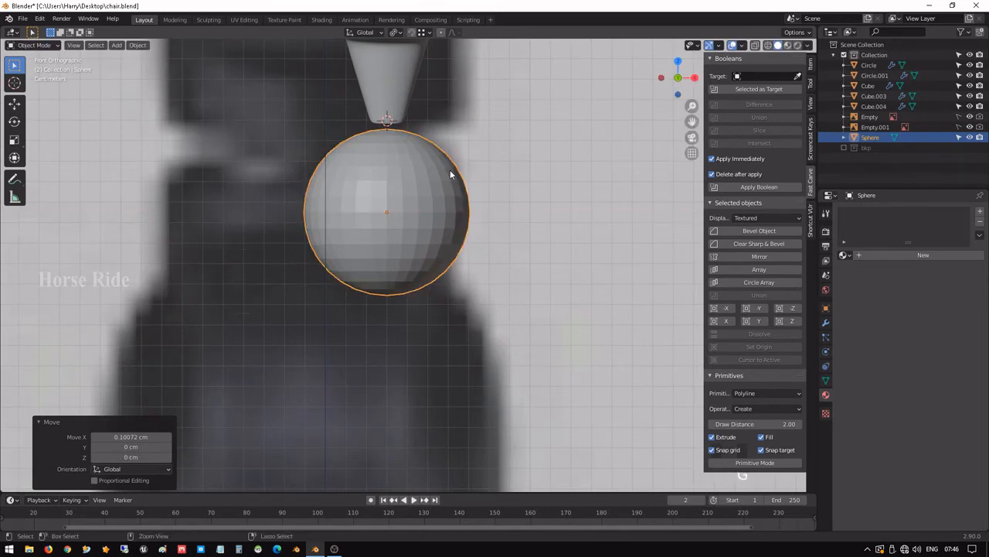
{"action": "scroll", "coordinate": [450, 174], "scroll_direction": "down", "scroll_amount": 2}
{"action": "middle_click_drag", "start_coordinate": [450, 172], "coordinate": [356, 207]}
{"action": "scroll", "coordinate": [241, 182], "scroll_direction": "up", "scroll_amount": 3}
{"action": "middle_click_drag", "start_coordinate": [242, 182], "coordinate": [419, 247], "text": "shift"}
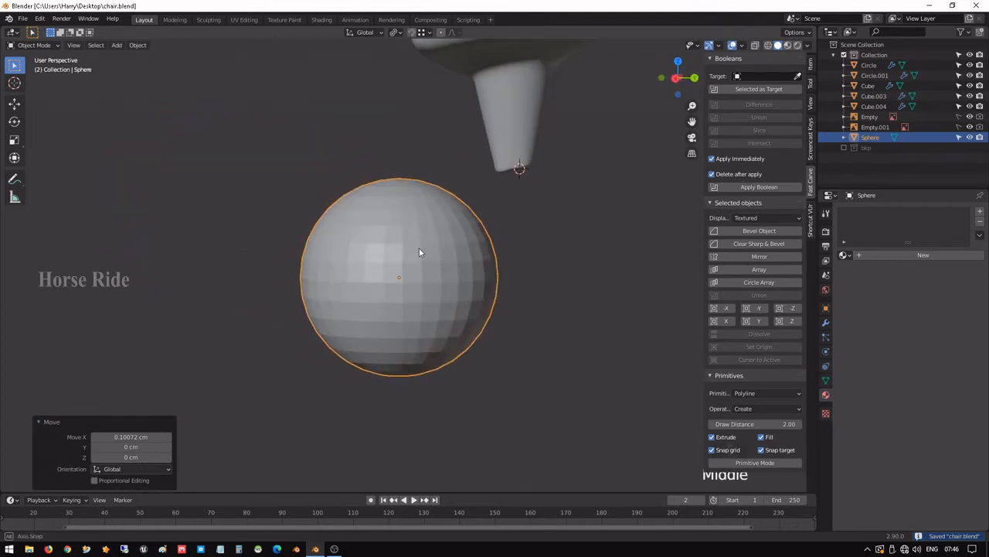
- In Edit Mode, select all faces of the sphere's upper half in the right view, using face selection and wireframe display
{"action": "key", "text": "KP_1"}
{"action": "key", "text": "KP_3"}
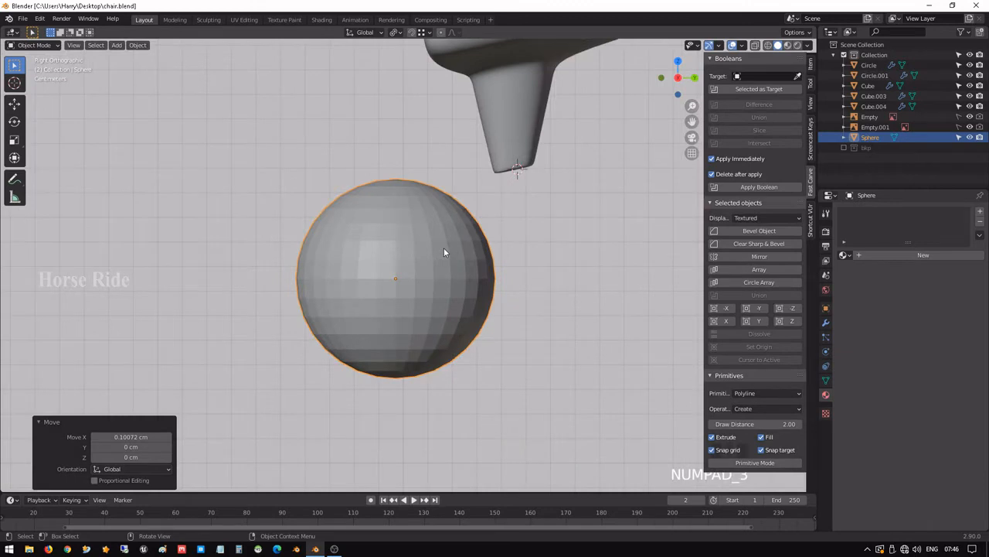
{"action": "key", "text": "Tab"}
{"action": "middle_click_drag", "start_coordinate": [444, 252], "coordinate": [409, 248], "text": "shift"}
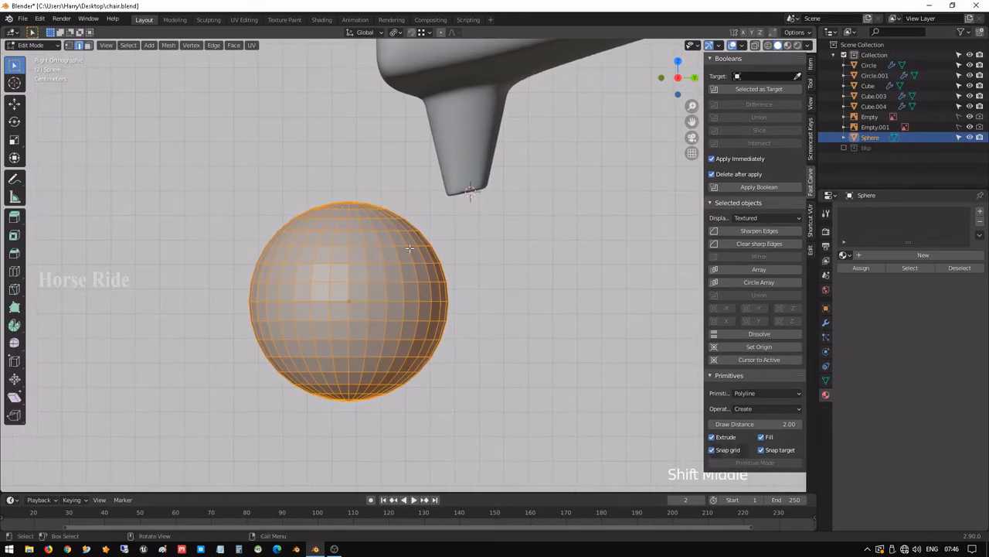
{"action": "left_click", "coordinate": [290, 171]}
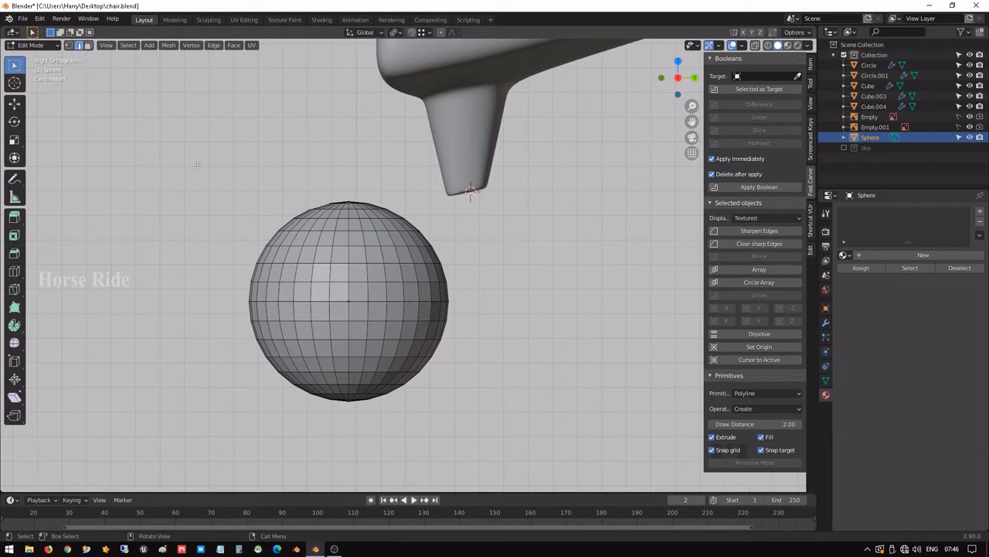
{"action": "key", "text": "3"}
{"action": "key", "text": "shift+z"}
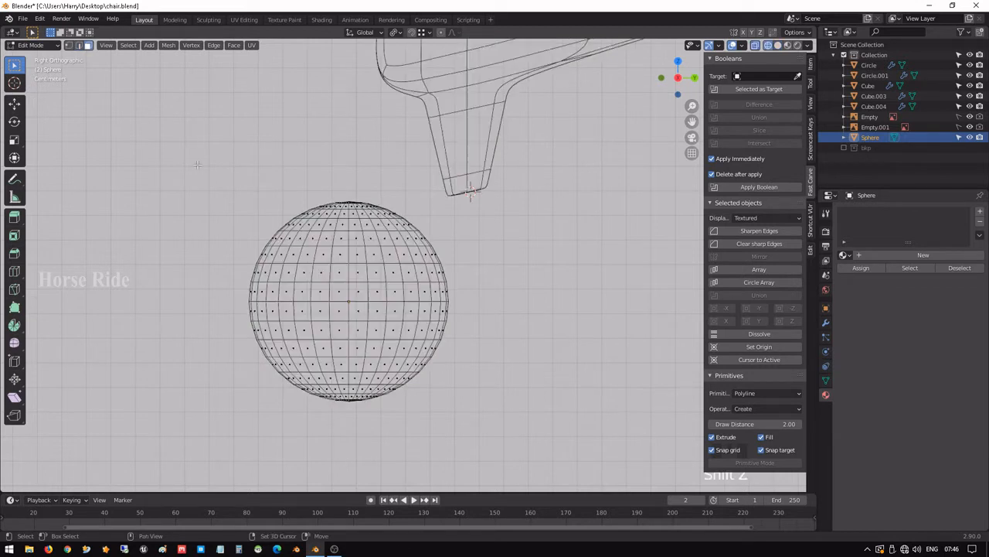
{"action": "left_click_drag", "start_coordinate": [196, 158], "coordinate": [423, 254]}
{"action": "left_click_drag", "start_coordinate": [478, 273], "coordinate": [506, 295]}
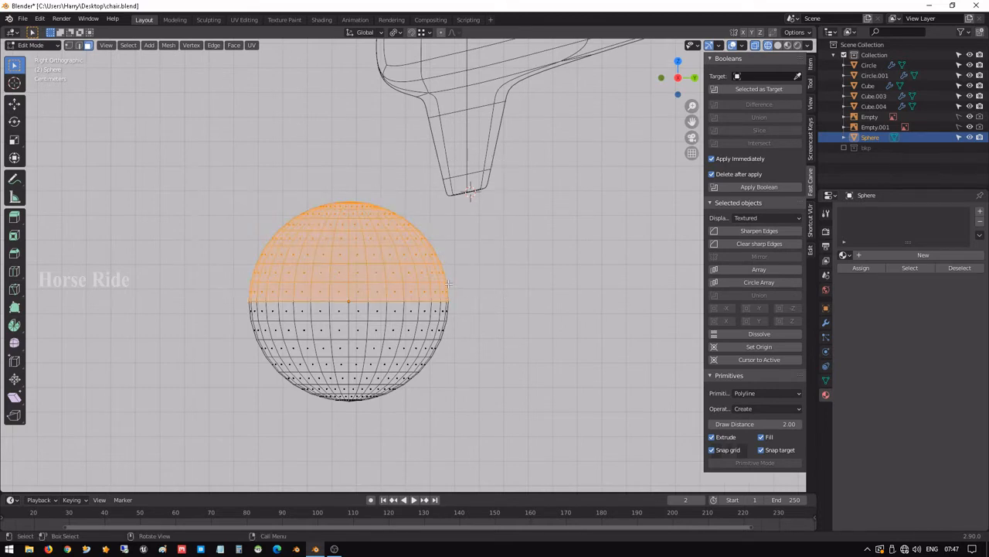
- Back in solid display, deselect the first face columns of the four bands above the equator, from the sphere's middle toward the peg
{"action": "mouse_move", "coordinate": [492, 274]}
{"action": "middle_mouse_down"}
{"action": "mouse_move", "coordinate": [411, 293]}
{"action": "mouse_move", "coordinate": [639, 280]}
{"action": "mouse_move", "coordinate": [563, 298]}
{"action": "middle_mouse_up"}
{"action": "scroll", "coordinate": [464, 278], "scroll_direction": "up", "scroll_amount": 5}
{"action": "key", "text": "shift+z"}
{"action": "left_click", "coordinate": [360, 209], "text": "shift"}
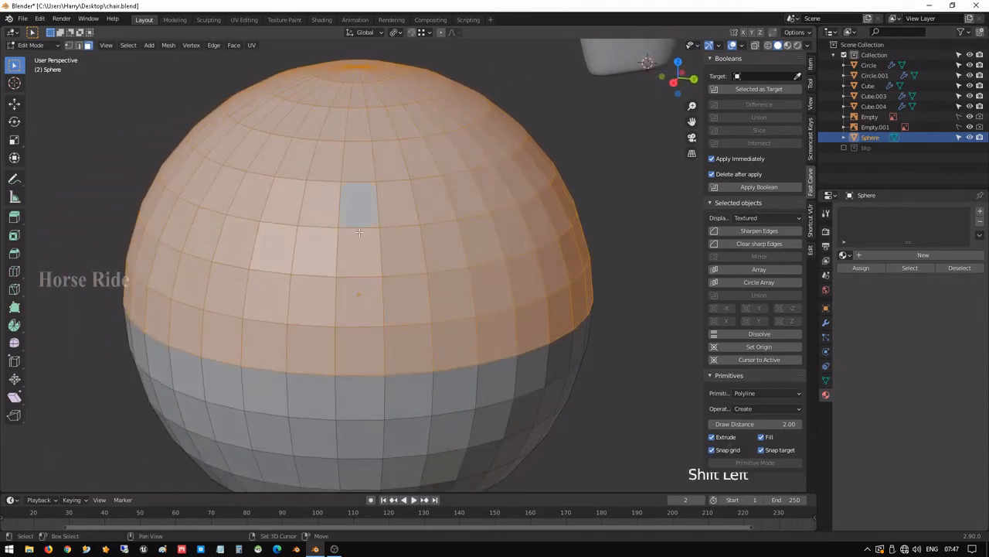
{"action": "left_click", "coordinate": [359, 251], "text": "shift"}
{"action": "left_click", "coordinate": [361, 348], "text": "shift"}
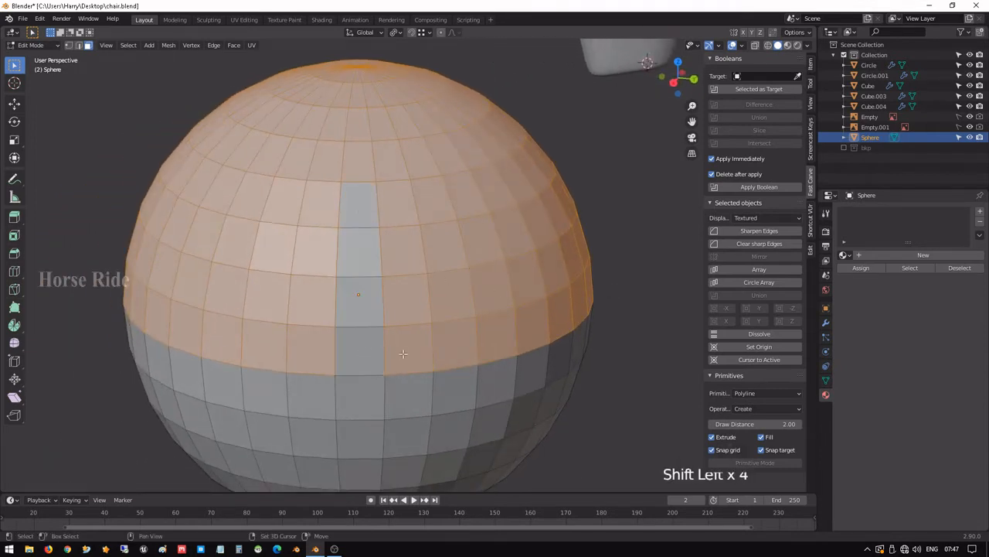
{"action": "left_click", "coordinate": [408, 350], "text": "shift"}
{"action": "left_click", "coordinate": [452, 346], "text": "shift"}
{"action": "left_click", "coordinate": [452, 301], "text": "shift"}
{"action": "left_click", "coordinate": [413, 302], "text": "shift"}
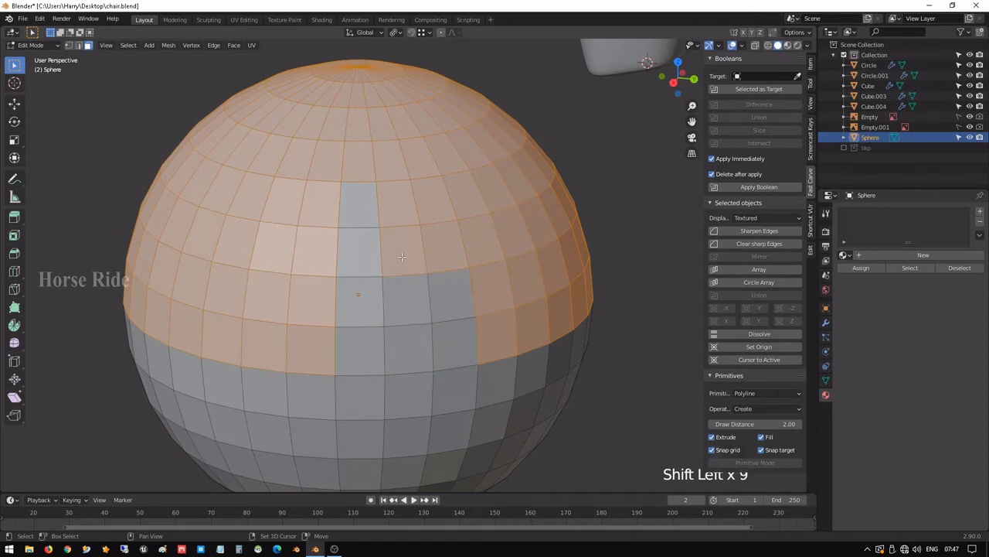
{"action": "left_click", "coordinate": [368, 211], "text": "shift"}
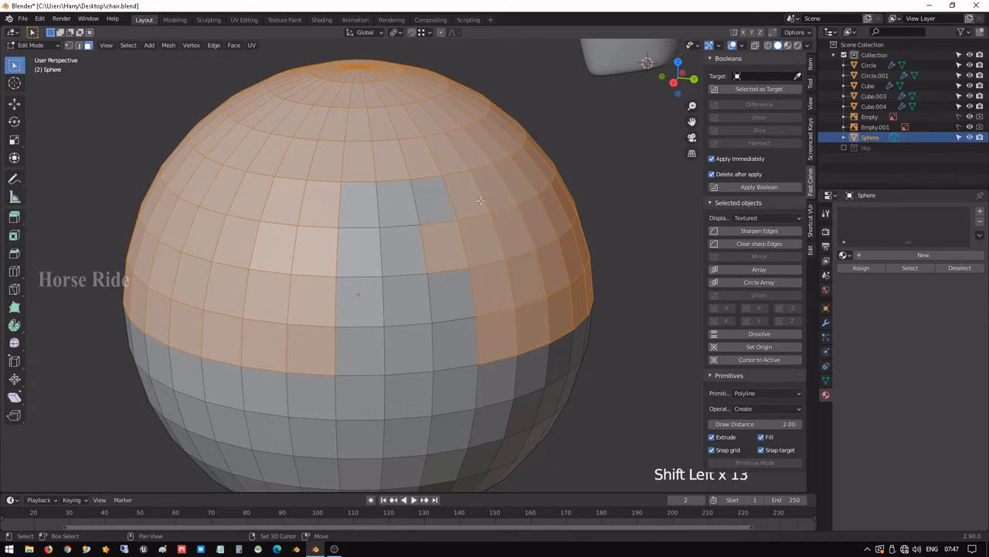
- Deselect the remaining faces of those four bands on the sphere's peg-facing side with circle select
{"action": "left_click", "coordinate": [478, 200], "text": "shift"}
{"action": "left_click", "coordinate": [507, 199], "text": "shift"}
{"action": "left_click", "coordinate": [482, 224], "text": "shift"}
{"action": "left_click", "coordinate": [468, 242], "text": "shift"}
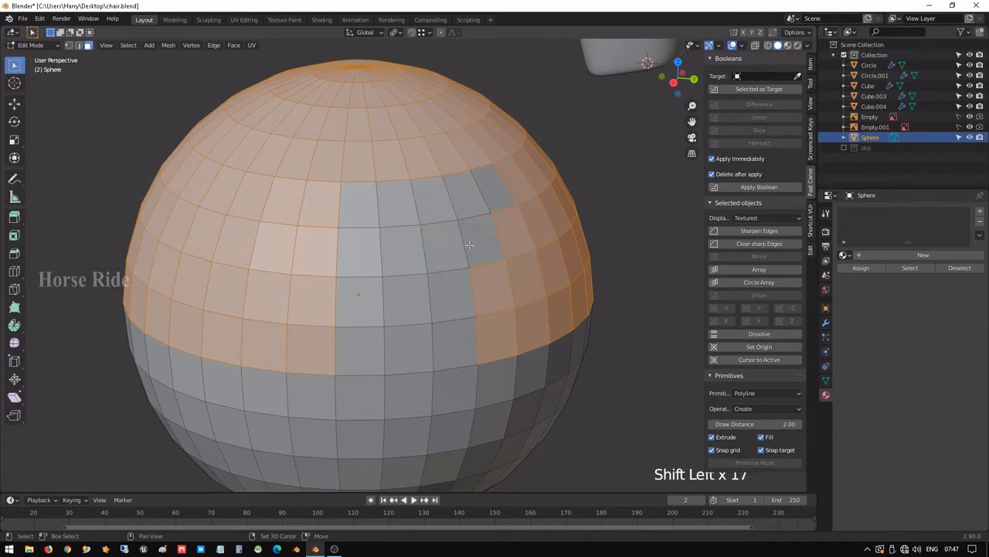
{"action": "key", "text": "c"}
{"action": "mouse_move", "coordinate": [541, 274]}
{"action": "middle_mouse_down"}
{"action": "mouse_move", "coordinate": [485, 327]}
{"action": "mouse_move", "coordinate": [525, 270]}
{"action": "mouse_move", "coordinate": [512, 236]}
{"action": "middle_mouse_up"}
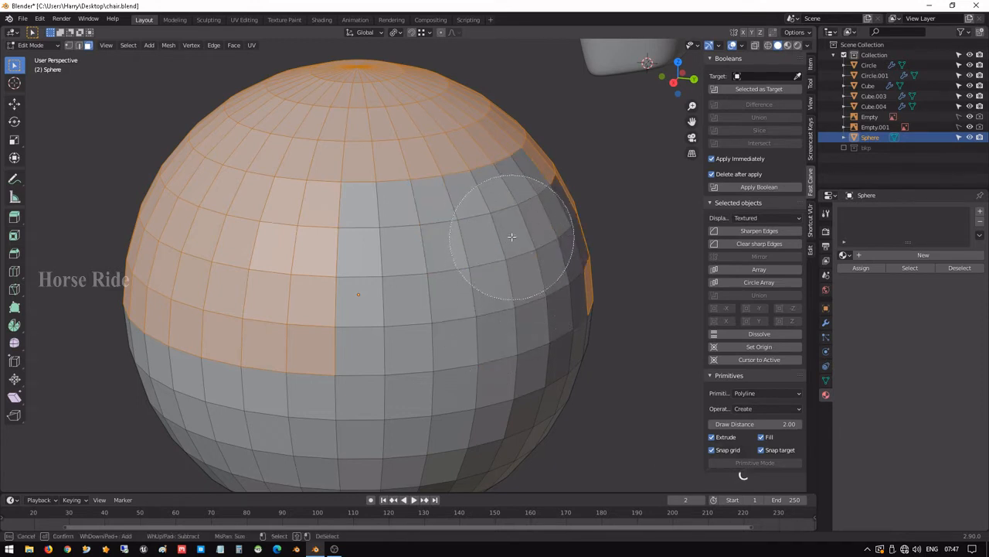
{"action": "right_click", "coordinate": [517, 221]}
- Deselect the leftover faces at the far edge of the four bands on the sphere's other side
{"action": "middle_click_drag", "start_coordinate": [586, 271], "coordinate": [513, 233]}
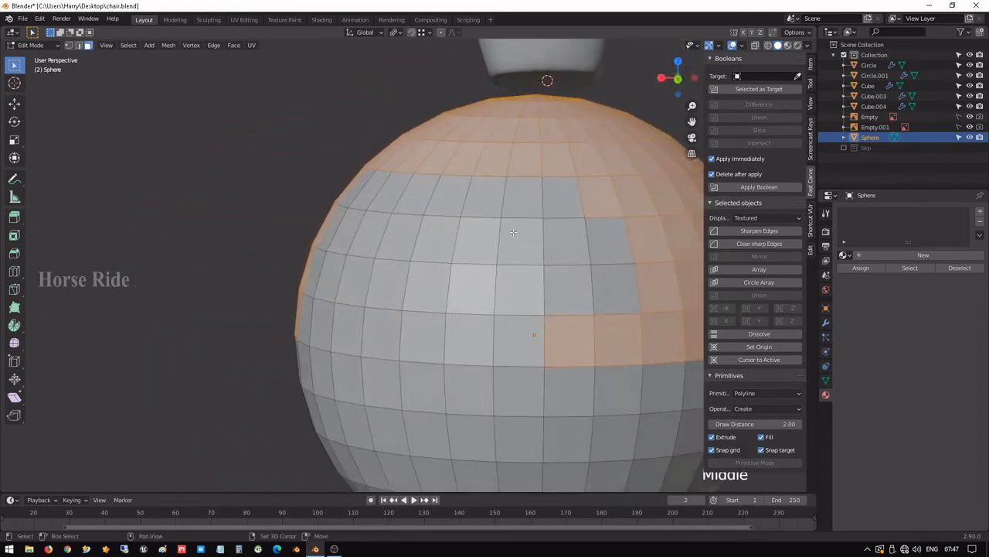
{"action": "left_click", "coordinate": [584, 210], "text": "shift"}
{"action": "left_click", "coordinate": [594, 345], "text": "shift"}
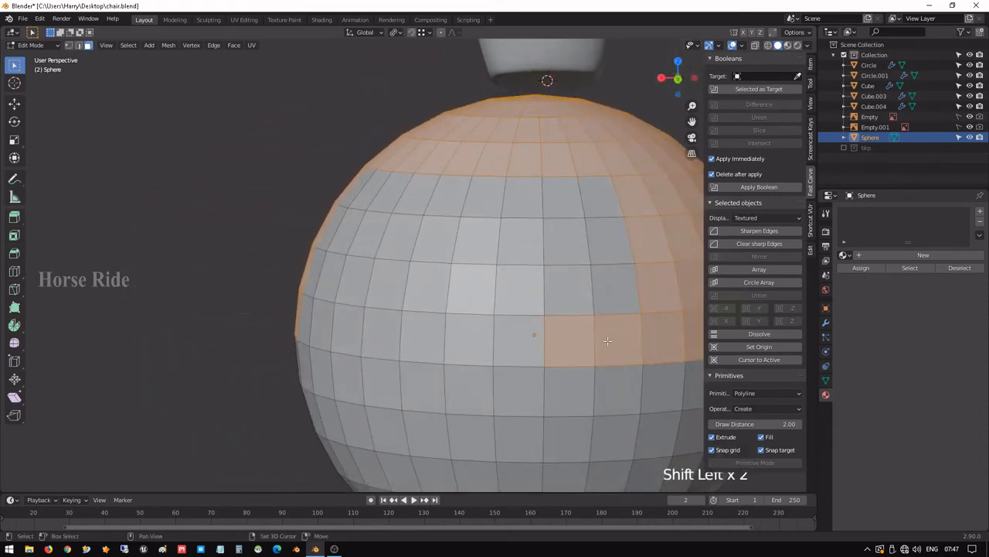
{"action": "left_click", "coordinate": [593, 344], "text": "shift"}
{"action": "left_click", "coordinate": [584, 343], "text": "shift"}
- Add the faces of the first two columns beside the sphere's middle back to the selection, working down from the upper band
{"action": "scroll", "coordinate": [580, 343], "scroll_direction": "down", "scroll_amount": 5}
{"action": "middle_click_drag", "start_coordinate": [580, 342], "coordinate": [658, 301]}
{"action": "scroll", "coordinate": [497, 304], "scroll_direction": "up", "scroll_amount": 4}
{"action": "left_click", "coordinate": [375, 220], "text": "shift"}
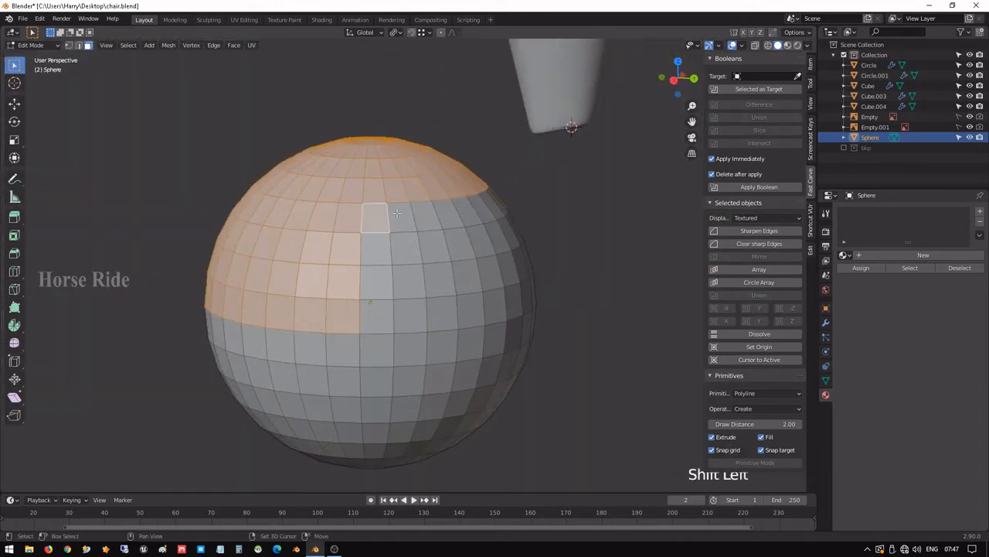
{"action": "left_click", "coordinate": [402, 218], "text": "shift"}
{"action": "left_click", "coordinate": [408, 280], "text": "shift"}
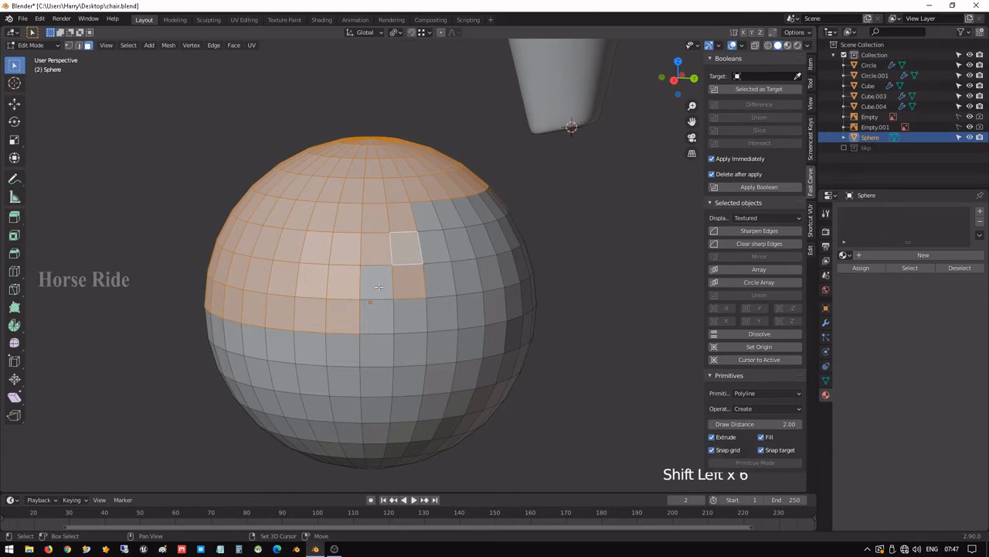
- Fill in the sphere's upper-half face selection down to the middle row and add one column on one side of the opening
{"action": "middle_click_drag", "start_coordinate": [409, 320], "coordinate": [438, 331]}
{"action": "left_click", "coordinate": [516, 263], "text": "shift"}
{"action": "left_click", "coordinate": [517, 304], "text": "shift"}
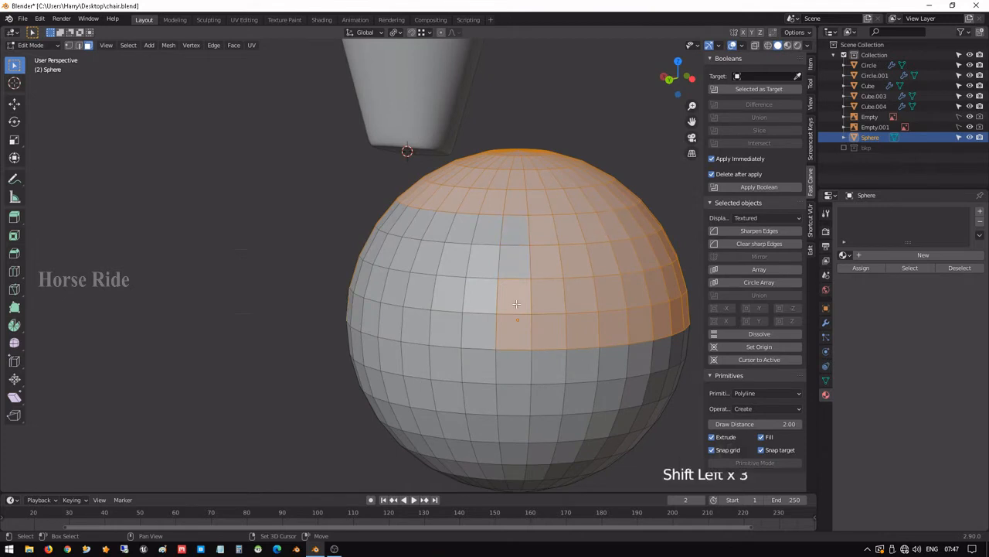
{"action": "middle_click_drag", "start_coordinate": [514, 321], "coordinate": [691, 364]}
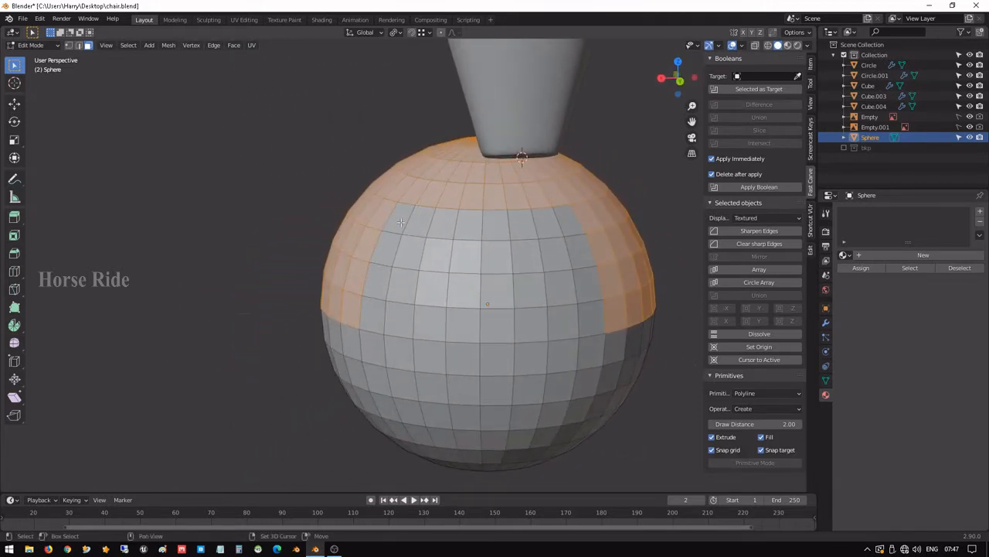
{"action": "left_click", "coordinate": [388, 252], "text": "shift"}
{"action": "middle_click_drag", "start_coordinate": [376, 313], "coordinate": [513, 323]}
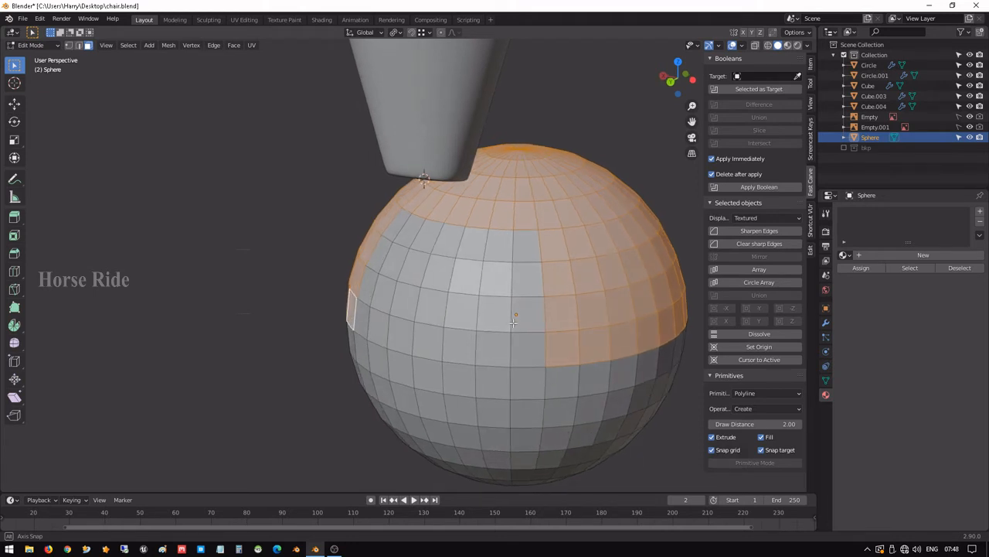
- Add the column of faces along the opposite side of the opening to the sphere's upper-half selection
{"action": "middle_click_drag", "start_coordinate": [514, 322], "coordinate": [558, 276]}
{"action": "left_click", "coordinate": [577, 233], "text": "shift"}
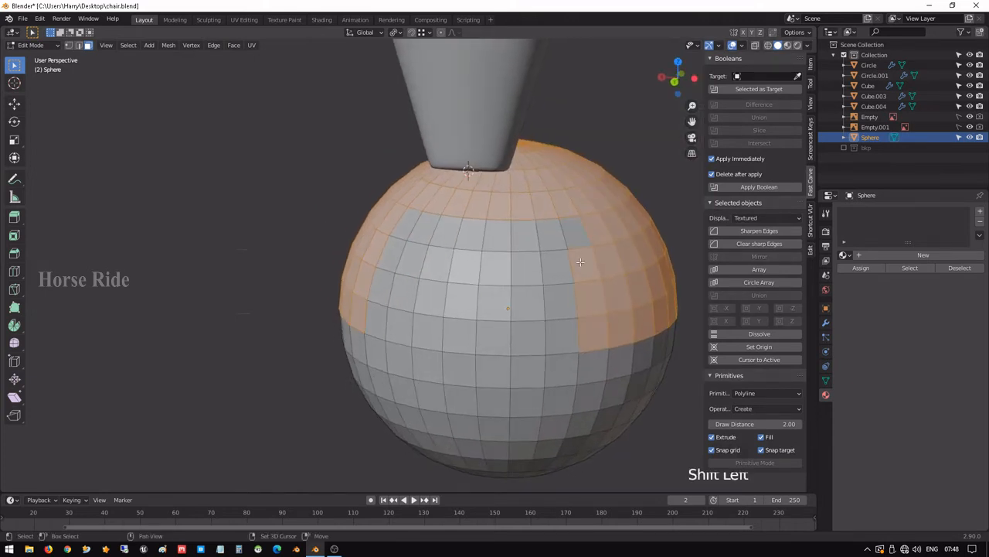
{"action": "left_click", "coordinate": [582, 264], "text": "shift"}
{"action": "left_click", "coordinate": [587, 299], "text": "shift"}
{"action": "left_click", "coordinate": [592, 332], "text": "shift"}
{"action": "middle_click_drag", "start_coordinate": [592, 333], "coordinate": [641, 293]}
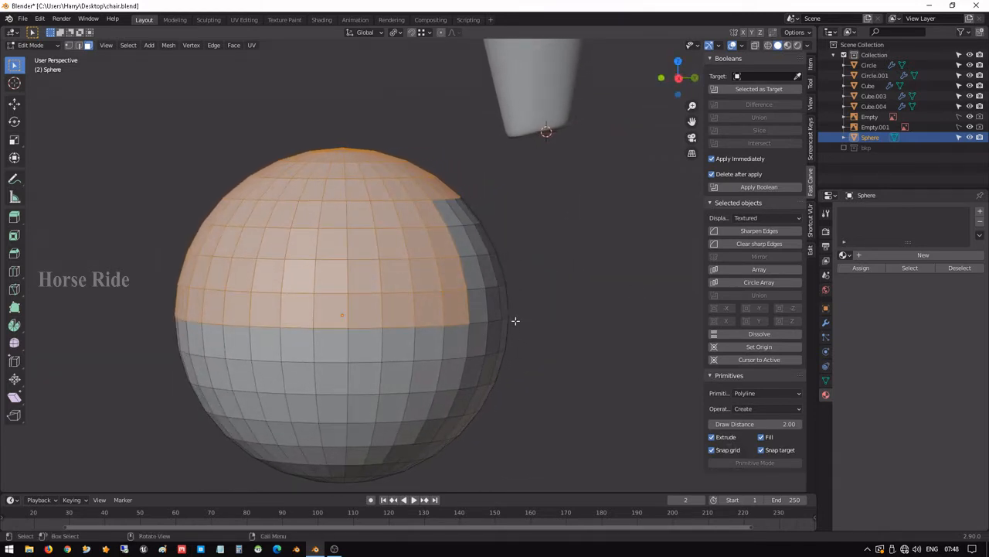
- Duplicate the selected upper-half faces and place the copy about 0.19 cm higher along the Z axis
{"action": "mouse_move", "coordinate": [486, 247]}
{"action": "middle_mouse_down"}
{"action": "mouse_move", "coordinate": [460, 265]}
{"action": "mouse_move", "coordinate": [504, 250]}
{"action": "middle_mouse_up"}
{"action": "scroll", "coordinate": [504, 249], "scroll_direction": "down", "scroll_amount": 1}
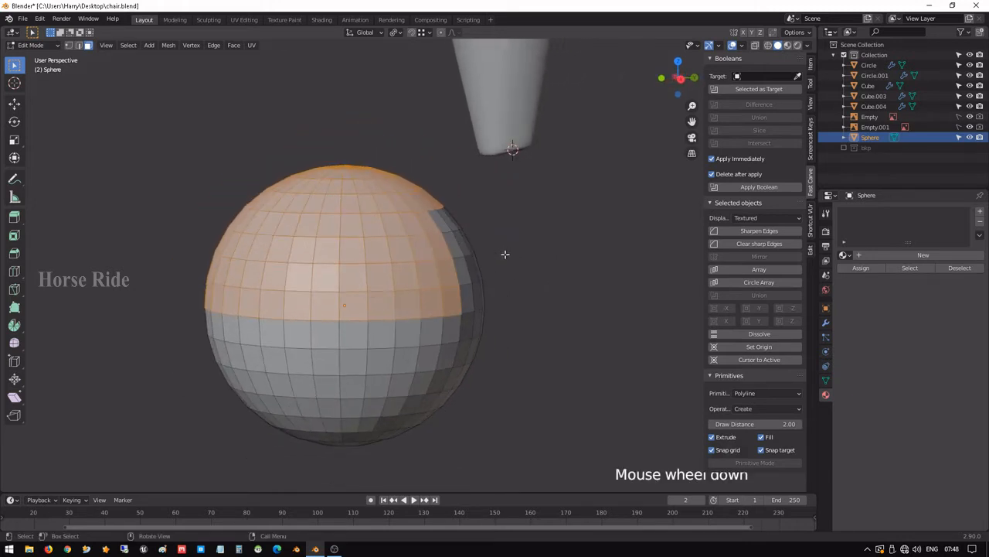
{"action": "scroll", "coordinate": [504, 254], "scroll_direction": "down", "scroll_amount": 2}
{"action": "mouse_move", "coordinate": [456, 292]}
{"action": "middle_mouse_down"}
{"action": "mouse_move", "coordinate": [469, 289]}
{"action": "mouse_move", "coordinate": [461, 293]}
{"action": "middle_mouse_up"}
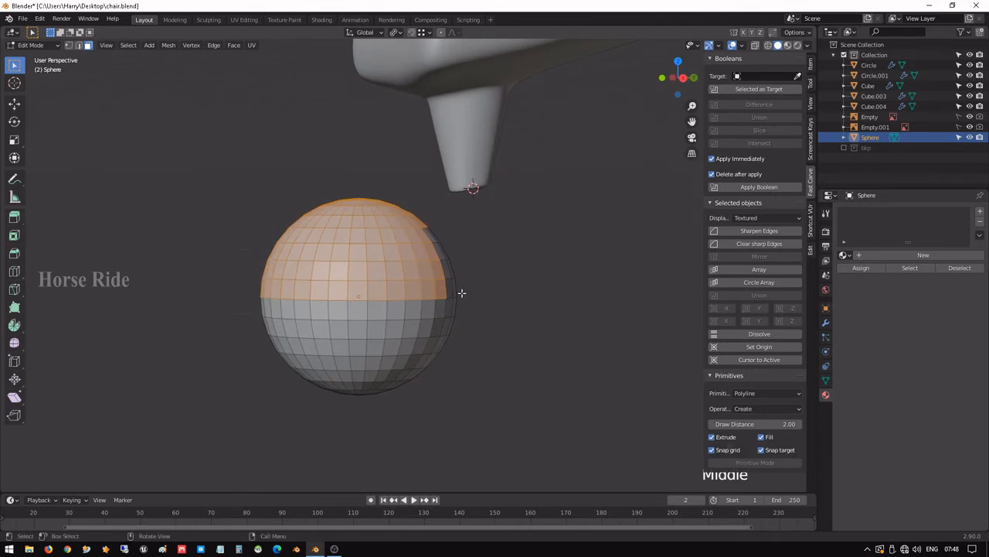
{"action": "key", "text": "shift+d"}
{"action": "key", "text": "z"}
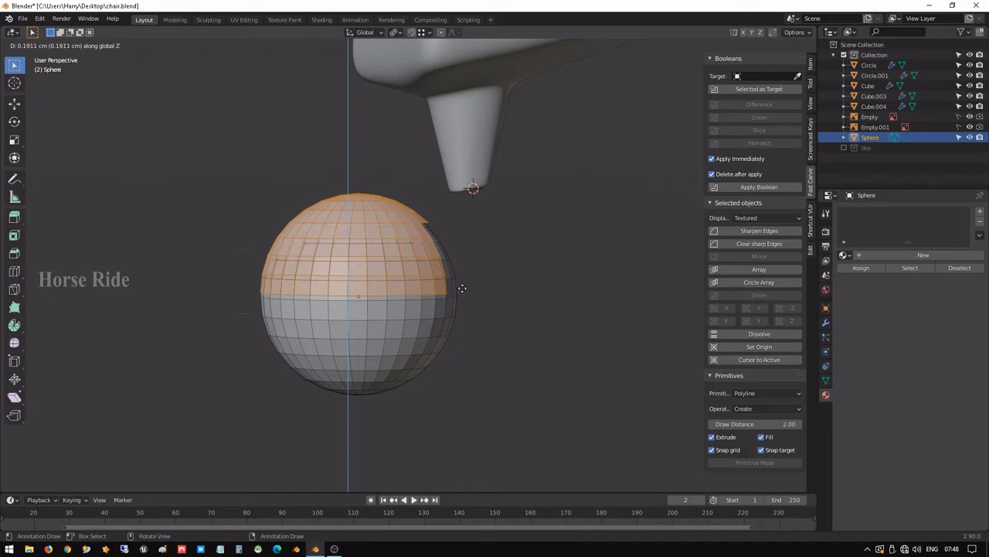
{"action": "left_click", "coordinate": [462, 287]}
- Move the duplicated shell up about 0.36 cm along Z and scale it to about 1.14
{"action": "scroll", "coordinate": [462, 292], "scroll_direction": "down", "scroll_amount": 2}
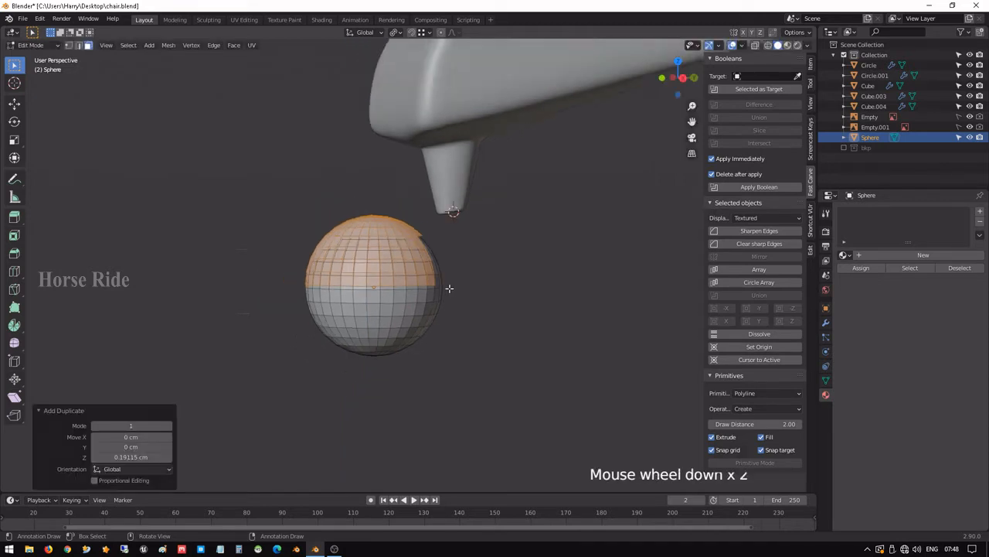
{"action": "middle_click_drag", "start_coordinate": [456, 289], "coordinate": [427, 290]}
{"action": "scroll", "coordinate": [464, 288], "scroll_direction": "up", "scroll_amount": 1}
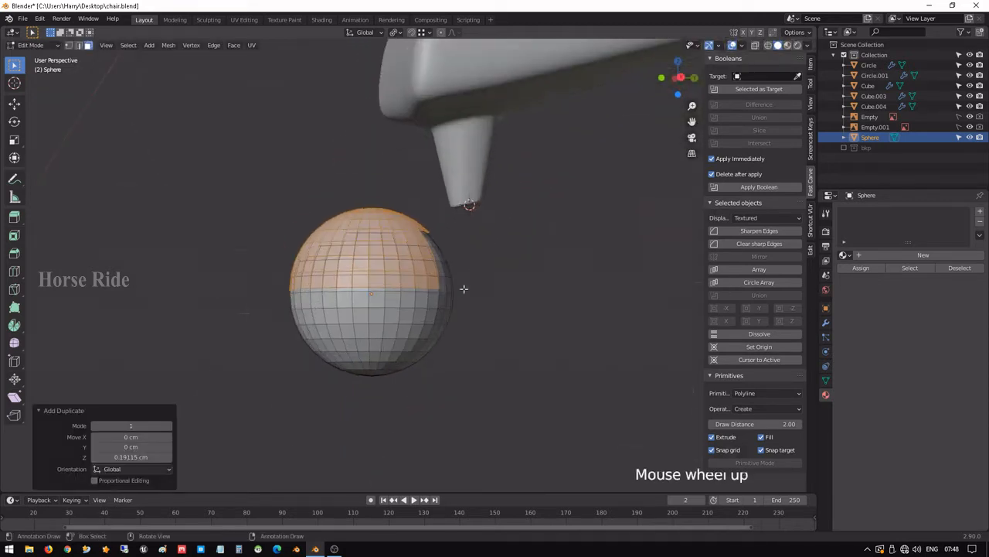
{"action": "key", "text": "g"}
{"action": "key", "text": "z"}
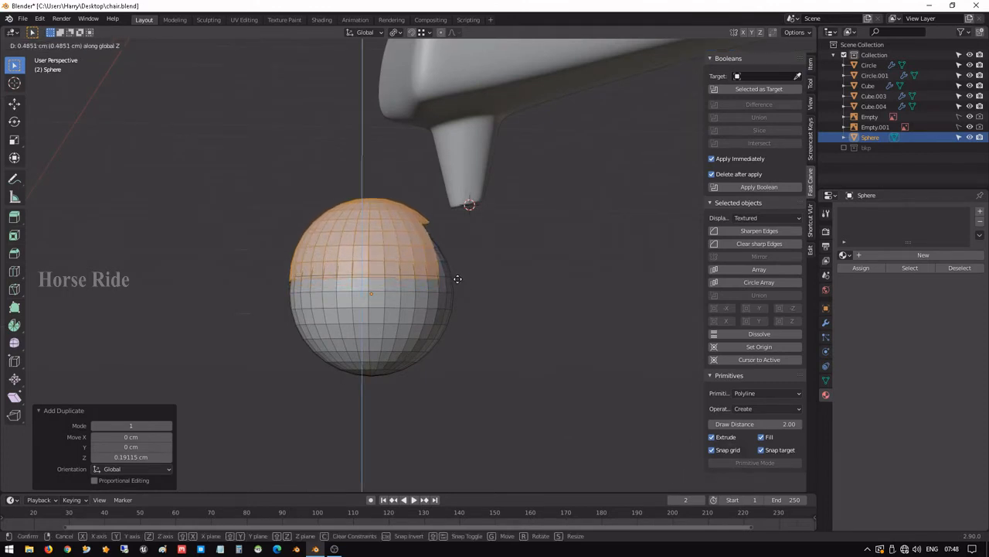
{"action": "right_click", "coordinate": [458, 279]}
{"action": "key", "text": "g"}
{"action": "key", "text": "z"}
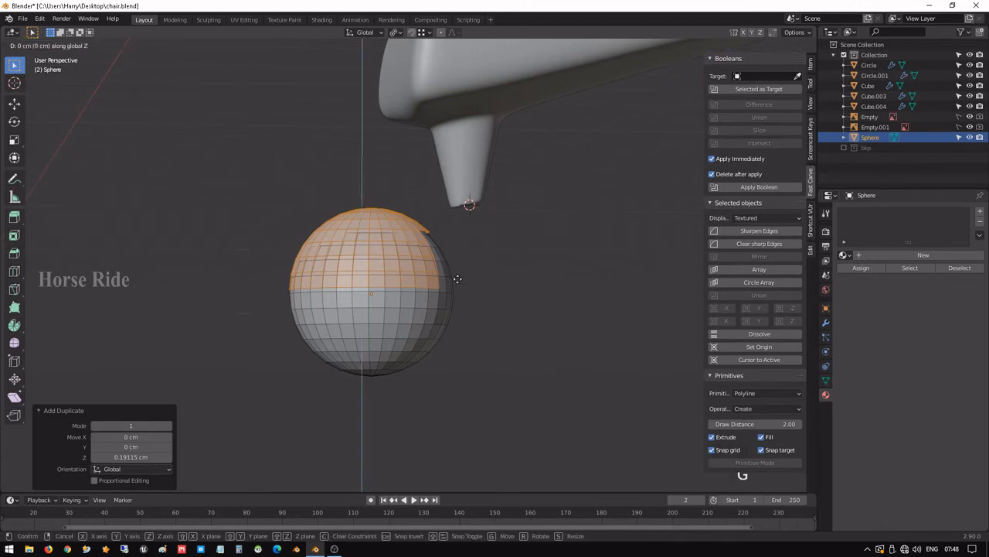
{"action": "left_click", "coordinate": [454, 273]}
{"action": "key", "text": "s"}
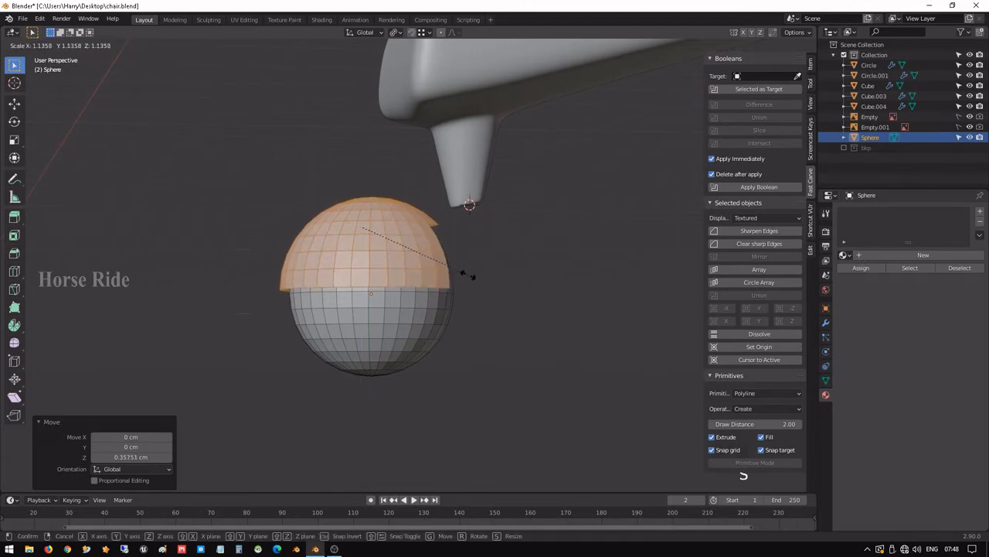
{"action": "left_click", "coordinate": [469, 275]}
- Select the border edges around the duplicated shell's opening, leaving out the lowest edges of its sides
{"action": "middle_click_drag", "start_coordinate": [481, 252], "coordinate": [366, 298]}
{"action": "scroll", "coordinate": [403, 305], "scroll_direction": "up", "scroll_amount": 3}
{"action": "scroll", "coordinate": [366, 299], "scroll_direction": "up", "scroll_amount": 2}
{"action": "left_click", "coordinate": [305, 315]}
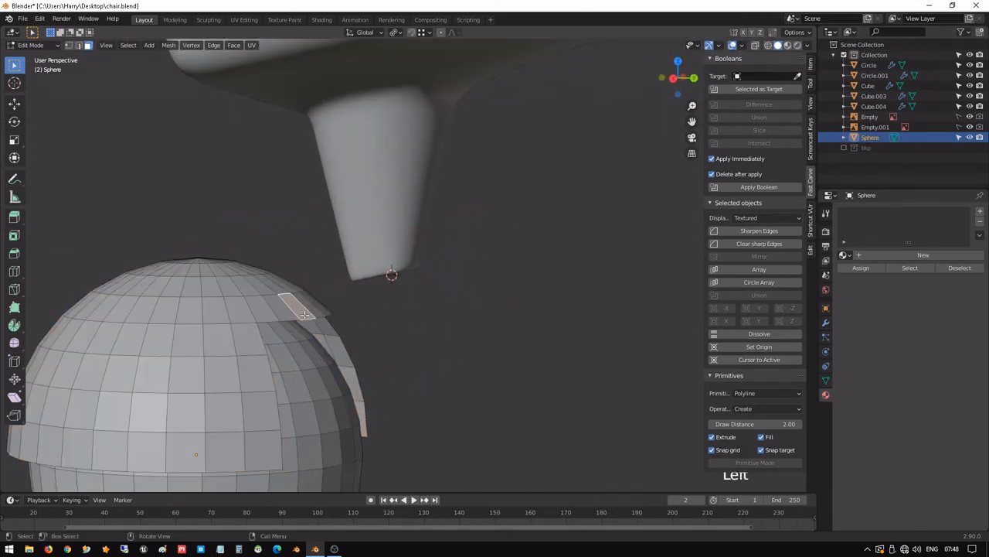
{"action": "left_click", "coordinate": [287, 319], "text": "alt"}
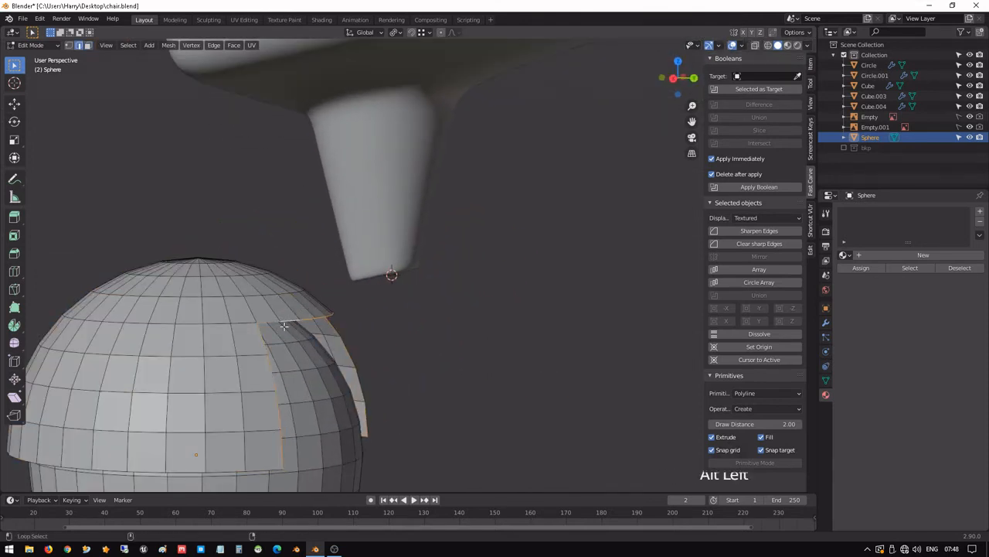
{"action": "mouse_move", "coordinate": [402, 354]}
{"action": "middle_mouse_down"}
{"action": "mouse_move", "coordinate": [431, 353]}
{"action": "mouse_move", "coordinate": [391, 360]}
{"action": "middle_mouse_up"}
{"action": "middle_click_drag", "start_coordinate": [303, 403], "coordinate": [361, 339], "text": "shift"}
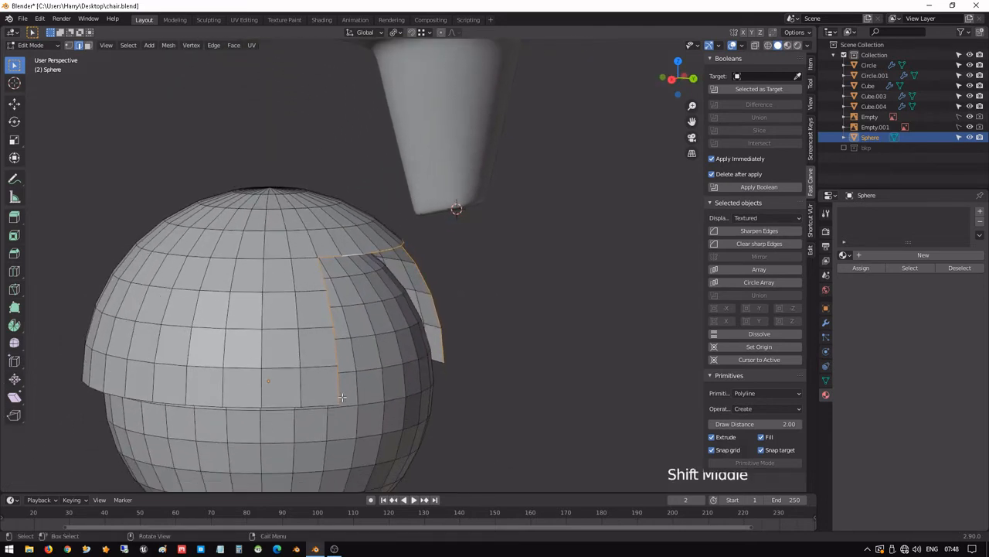
{"action": "key", "text": "c"}
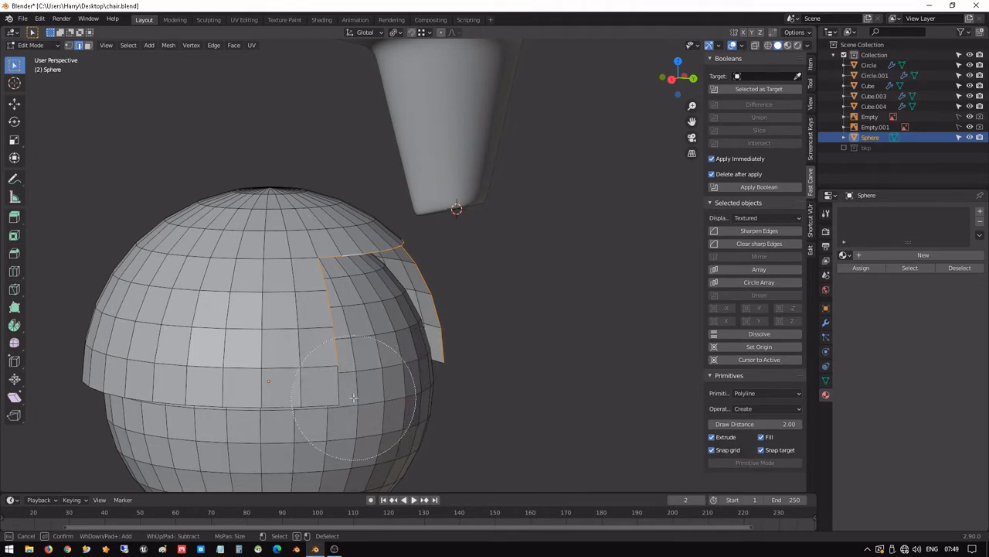
{"action": "right_click", "coordinate": [457, 369]}
{"action": "middle_click_drag", "start_coordinate": [457, 368], "coordinate": [494, 323]}
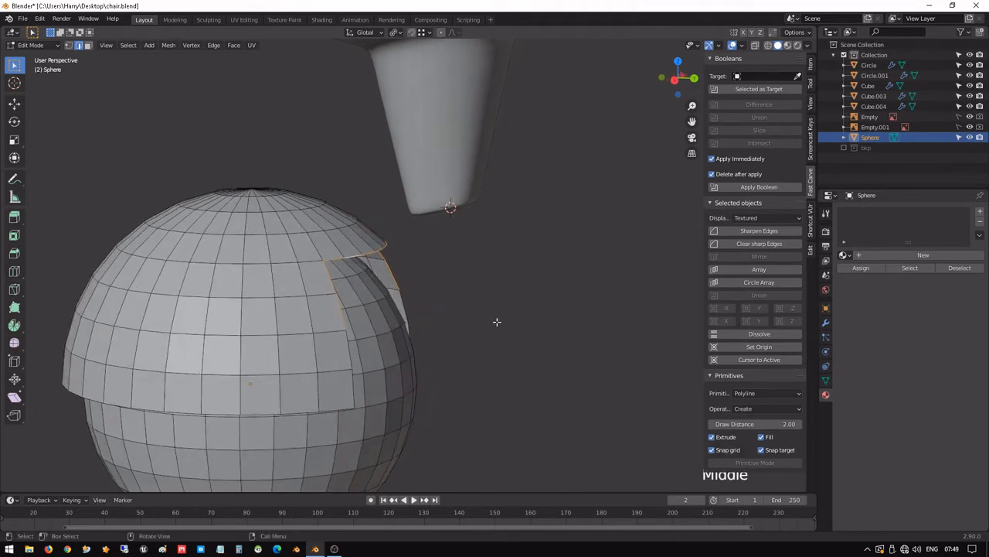
- Try to round the opening's border edges with the LoopTools Circle operation, scale them to 0.549, and inspect the loop in wireframe
{"action": "right_click", "coordinate": [497, 326]}
{"action": "mouse_move", "coordinate": [497, 189]}
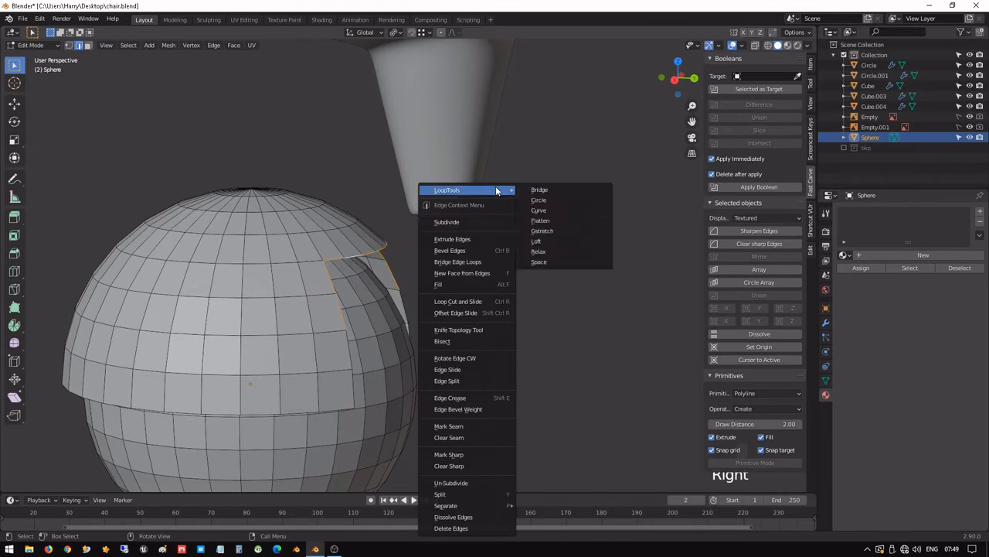
{"action": "left_click", "coordinate": [553, 199]}
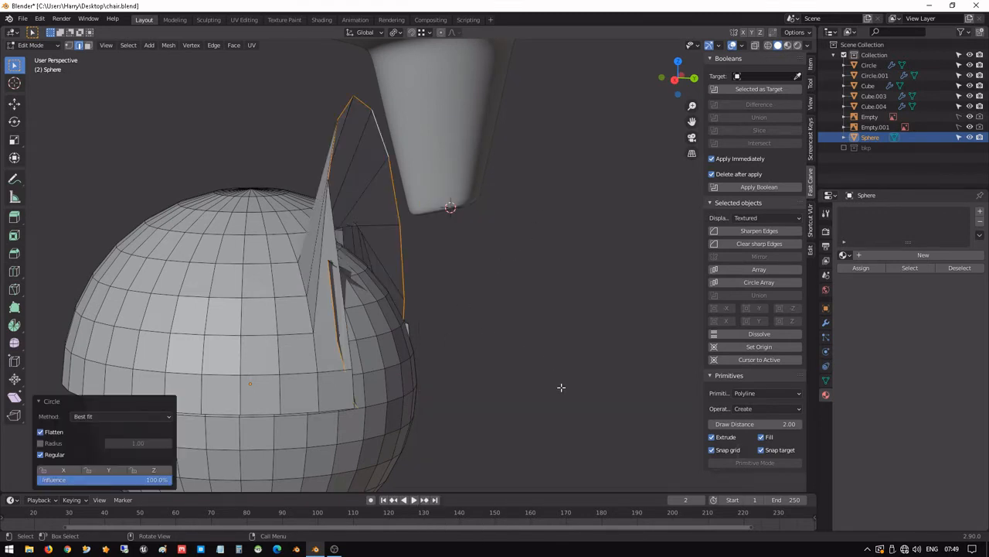
{"action": "key", "text": "s"}
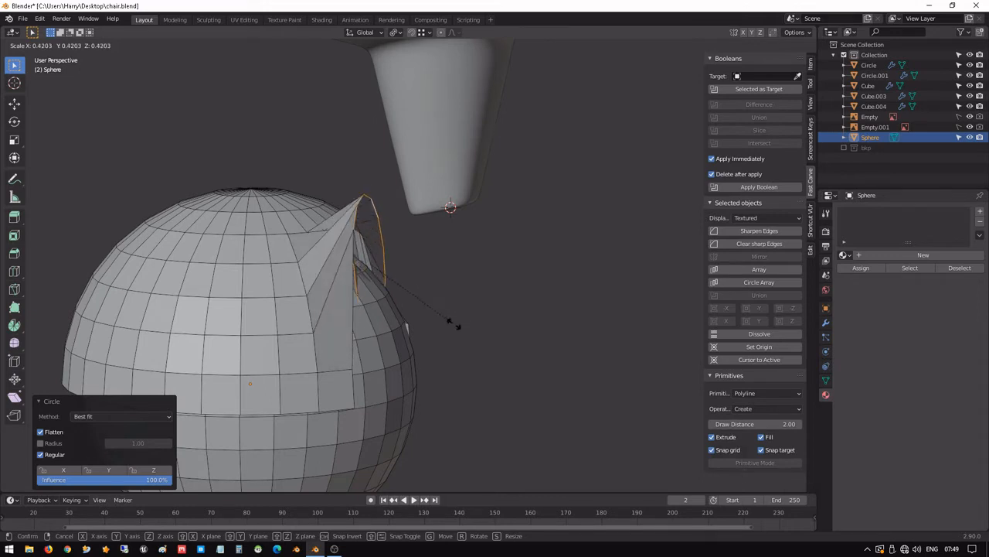
{"action": "left_click", "coordinate": [469, 347]}
{"action": "middle_click_drag", "start_coordinate": [469, 347], "coordinate": [419, 329]}
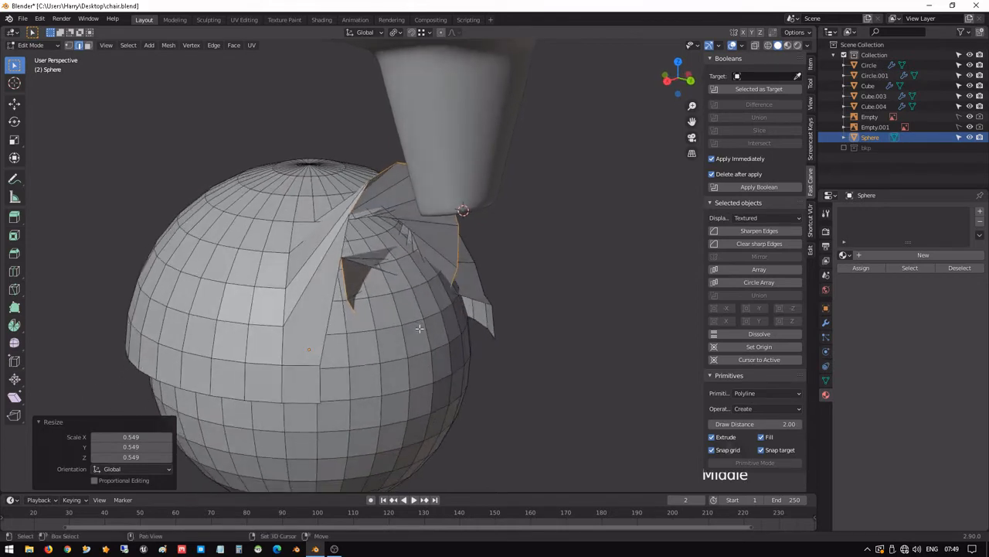
{"action": "key", "text": "shift+z"}
{"action": "scroll", "coordinate": [465, 308], "scroll_direction": "up", "scroll_amount": 4}
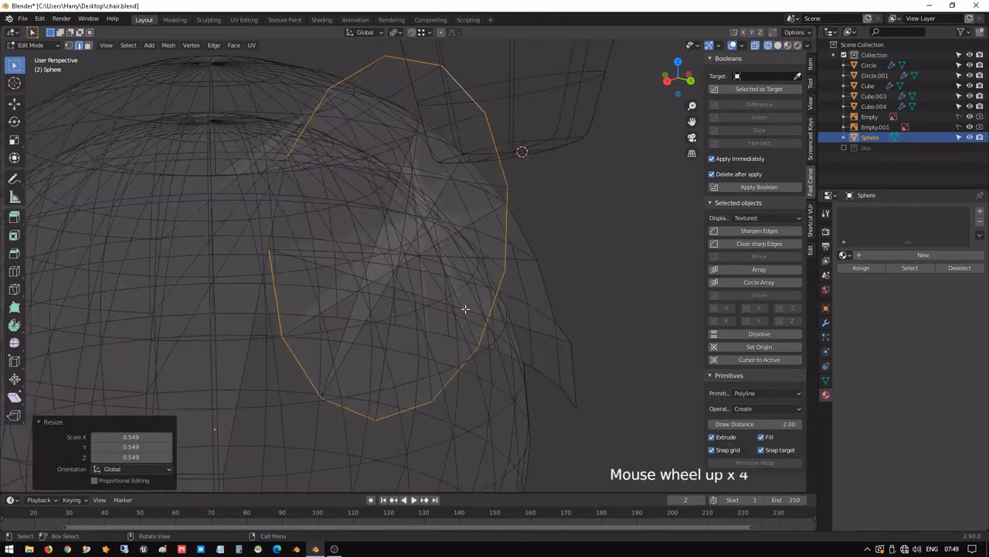
- Undo the scaling and Circle operation on the opening's border edges and return to solid shading
{"action": "key", "text": "ctrl+z"}
{"action": "key", "text": "ctrl+z"}
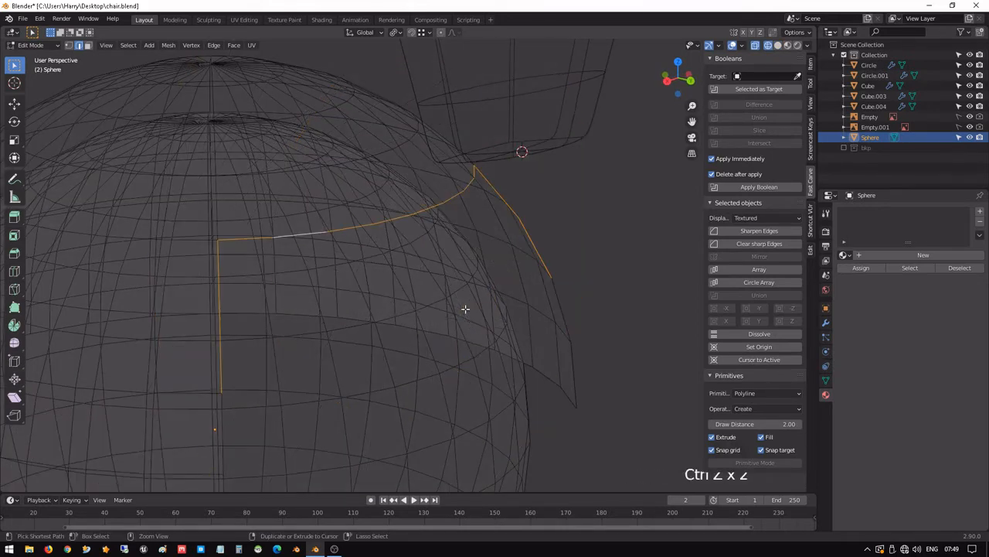
{"action": "mouse_move", "coordinate": [465, 309]}
{"action": "middle_mouse_down"}
{"action": "mouse_move", "coordinate": [607, 313]}
{"action": "mouse_move", "coordinate": [556, 296]}
{"action": "mouse_move", "coordinate": [610, 302]}
{"action": "mouse_move", "coordinate": [467, 293]}
{"action": "mouse_move", "coordinate": [519, 285]}
{"action": "mouse_move", "coordinate": [492, 289]}
{"action": "mouse_move", "coordinate": [513, 292]}
{"action": "middle_mouse_up"}
{"action": "scroll", "coordinate": [556, 296], "scroll_direction": "down", "scroll_amount": 3}
{"action": "key", "text": "shift+z"}
{"action": "scroll", "coordinate": [508, 293], "scroll_direction": "up", "scroll_amount": 2}
{"action": "scroll", "coordinate": [513, 291], "scroll_direction": "down", "scroll_amount": 2}
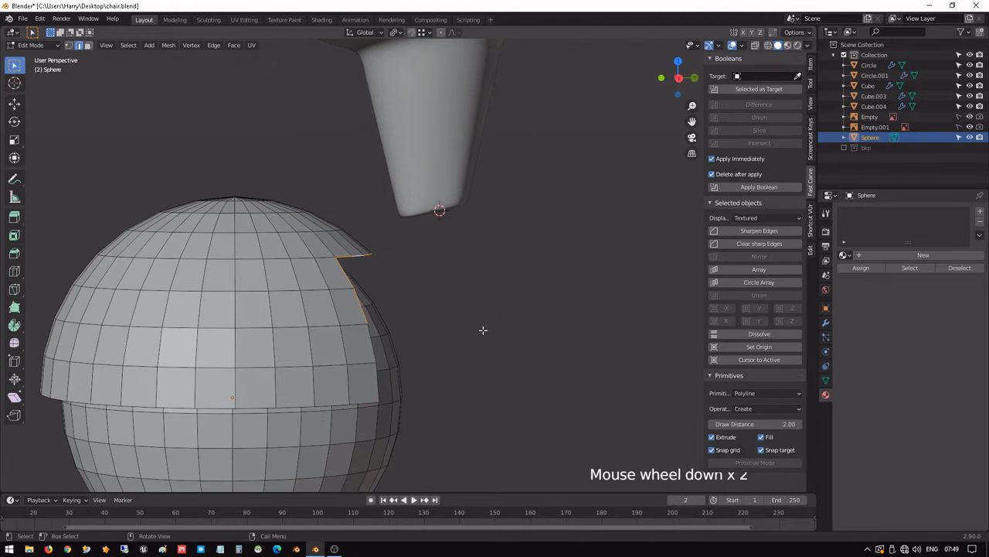
- Select only the row of edges along the top of the duplicated shell's opening
{"action": "middle_click_drag", "start_coordinate": [470, 339], "coordinate": [453, 336]}
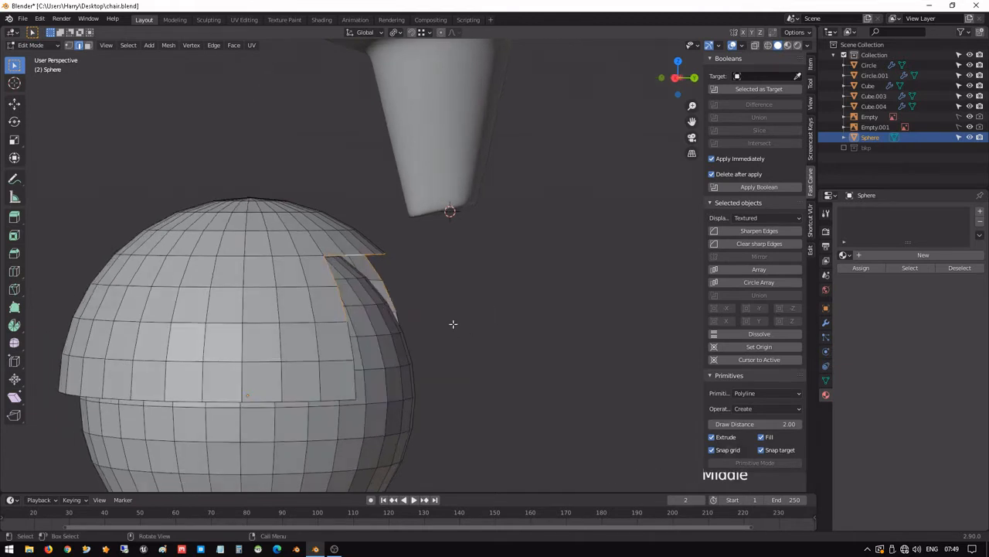
{"action": "middle_click_drag", "start_coordinate": [377, 276], "coordinate": [364, 278]}
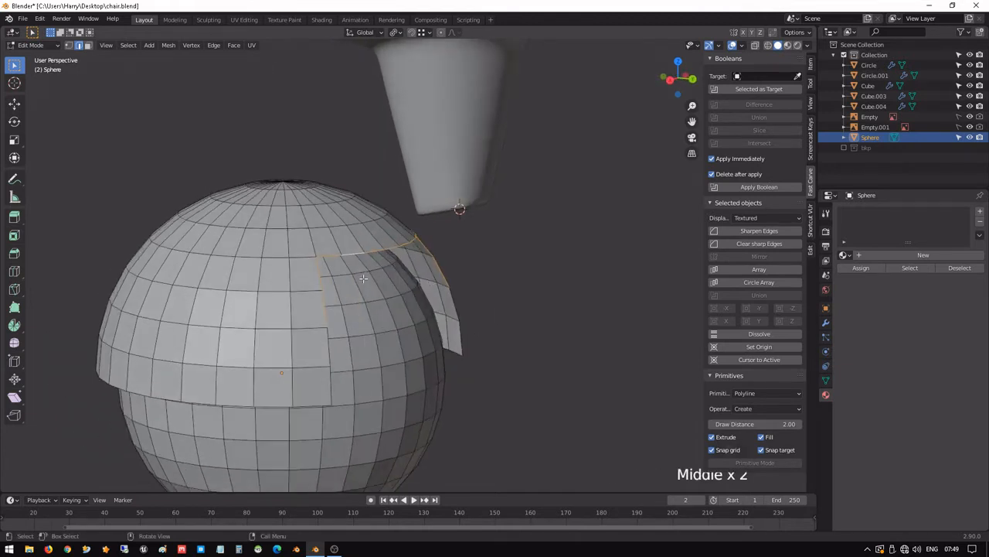
{"action": "left_click", "coordinate": [331, 255]}
{"action": "left_click", "coordinate": [371, 251], "text": "shift"}
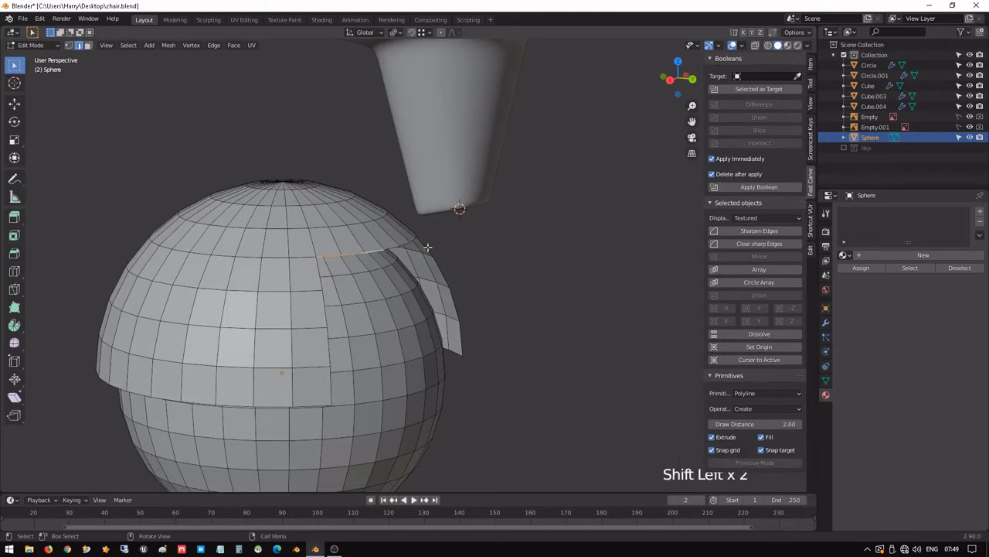
{"action": "middle_click_drag", "start_coordinate": [372, 250], "coordinate": [397, 245]}
{"action": "left_click", "coordinate": [418, 237], "text": "shift"}
{"action": "left_click", "coordinate": [417, 237], "text": "shift"}
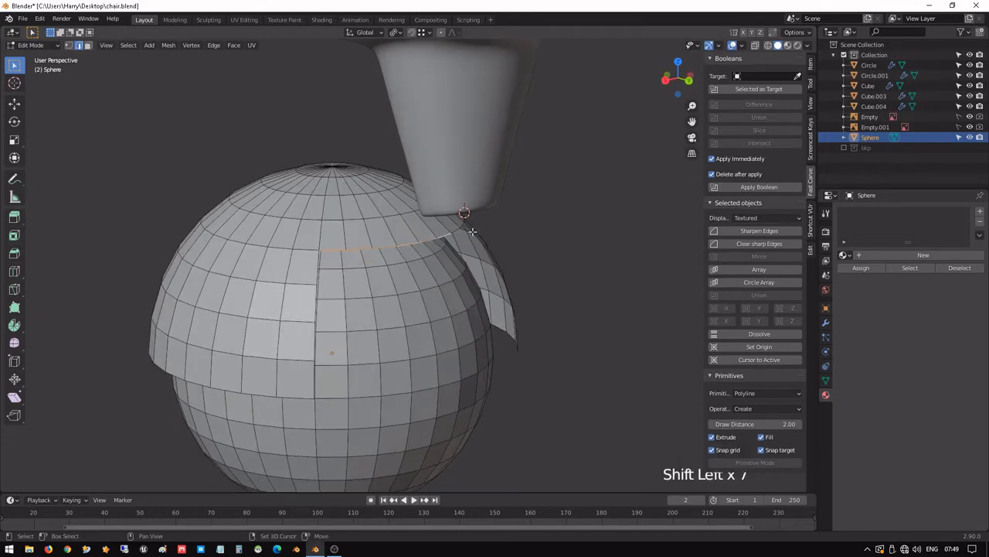
{"action": "middle_click_drag", "start_coordinate": [472, 230], "coordinate": [464, 294]}
{"action": "scroll", "coordinate": [460, 297], "scroll_direction": "up", "scroll_amount": 3}
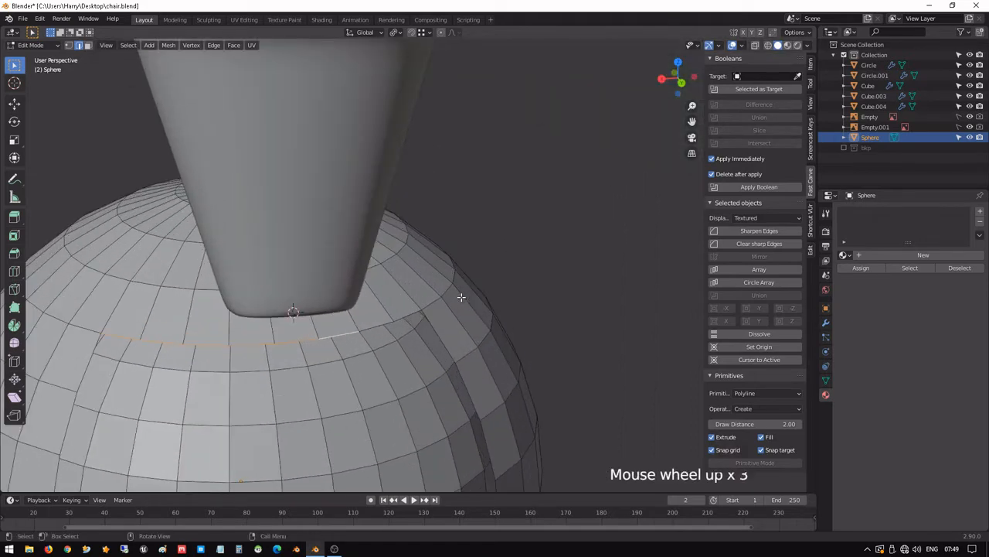
{"action": "left_click", "coordinate": [381, 320], "text": "shift"}
{"action": "left_click", "coordinate": [401, 316], "text": "shift"}
{"action": "middle_click_drag", "start_coordinate": [400, 315], "coordinate": [476, 320]}
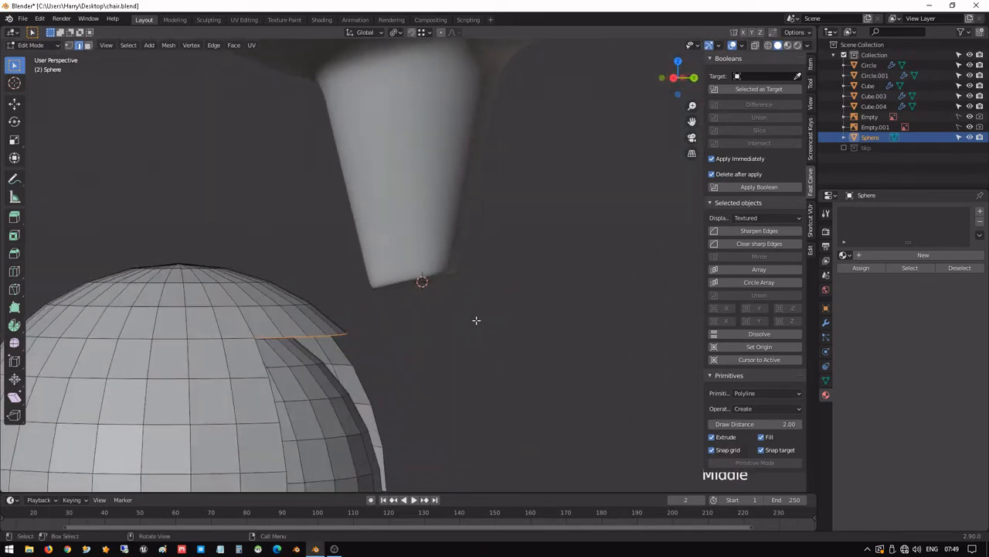
- Extrude the selected top edges of the opening upward about 1.47 cm along the Z axis
{"action": "key", "text": "e"}
{"action": "key", "text": "z"}
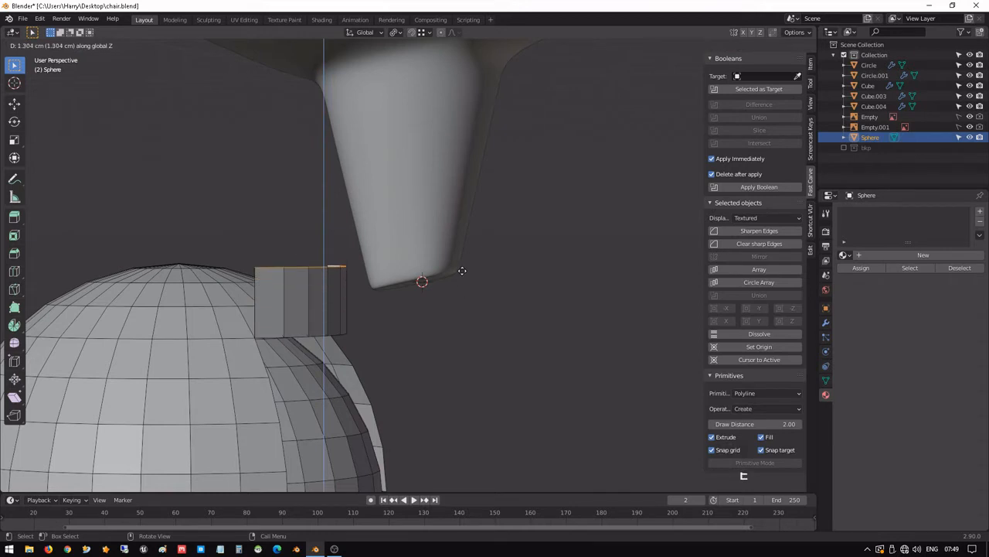
{"action": "left_click", "coordinate": [462, 263]}
- Select only the vertical border edges down both sides of the upper shell's front opening
{"action": "middle_click_drag", "start_coordinate": [375, 354], "coordinate": [371, 286], "text": "shift"}
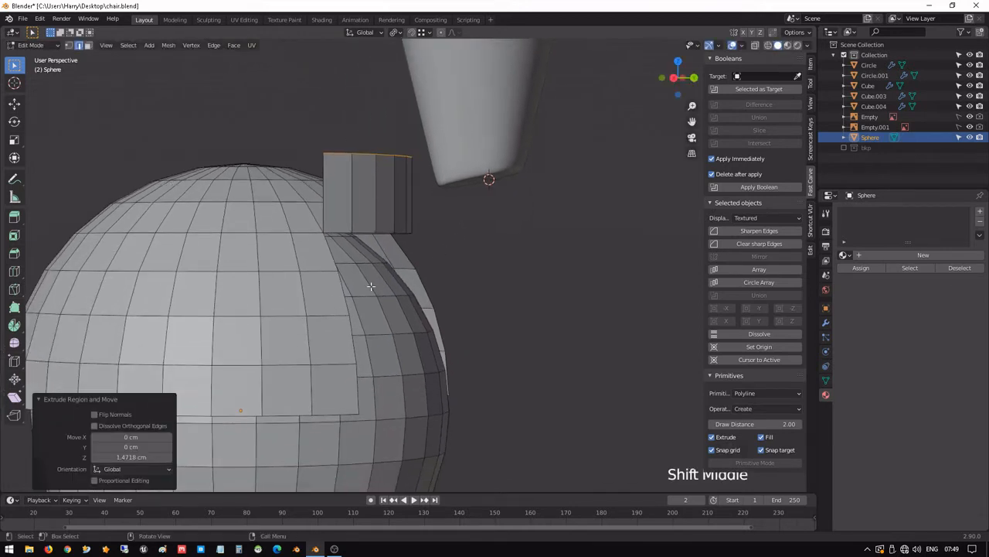
{"action": "left_click", "coordinate": [331, 260]}
{"action": "left_click", "coordinate": [347, 344], "text": "shift"}
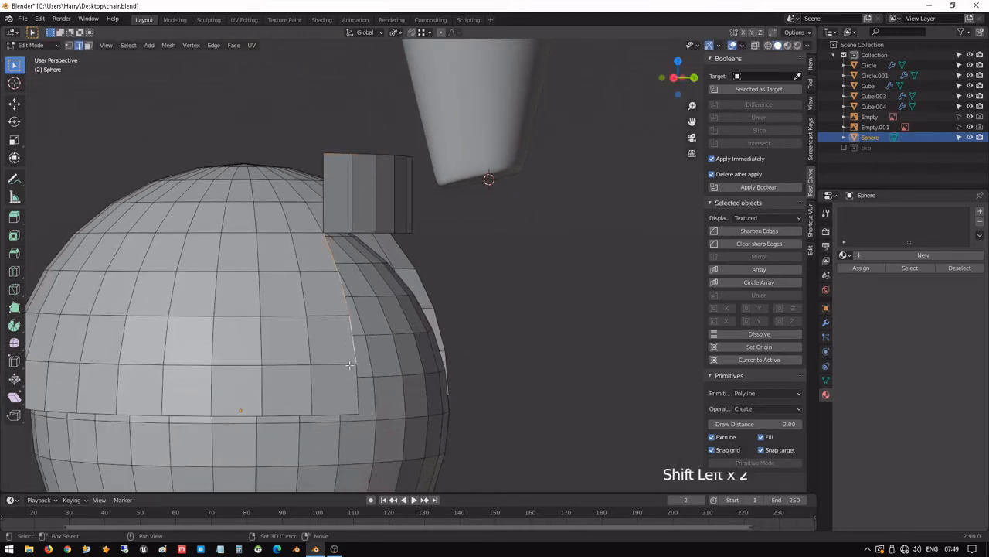
{"action": "middle_click_drag", "start_coordinate": [515, 331], "coordinate": [474, 301]}
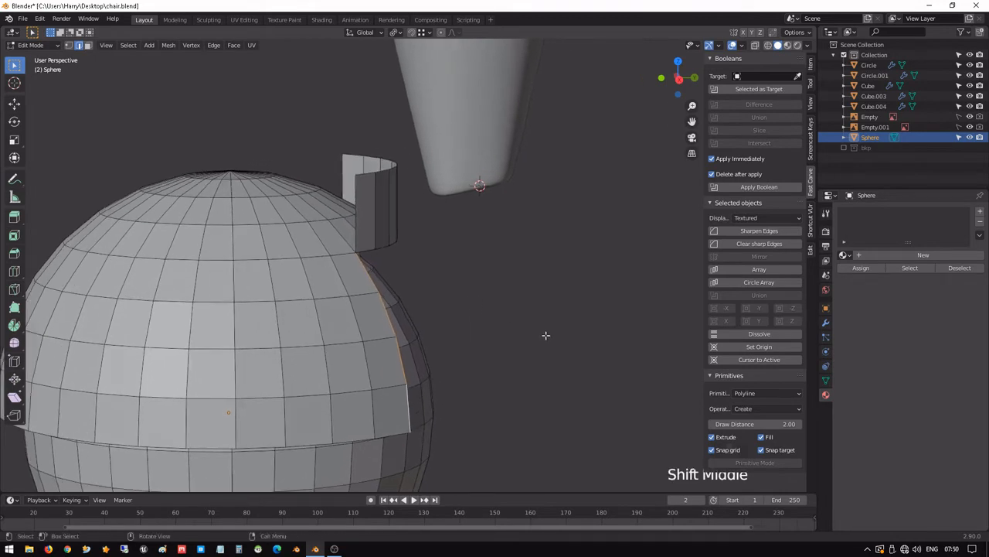
{"action": "middle_click_drag", "start_coordinate": [546, 335], "coordinate": [470, 323]}
{"action": "mouse_move", "coordinate": [488, 253]}
{"action": "middle_mouse_down"}
{"action": "mouse_move", "coordinate": [538, 270]}
{"action": "mouse_move", "coordinate": [477, 245]}
{"action": "middle_mouse_up"}
{"action": "left_click", "coordinate": [441, 239], "text": "shift"}
{"action": "left_click", "coordinate": [463, 267], "text": "shift"}
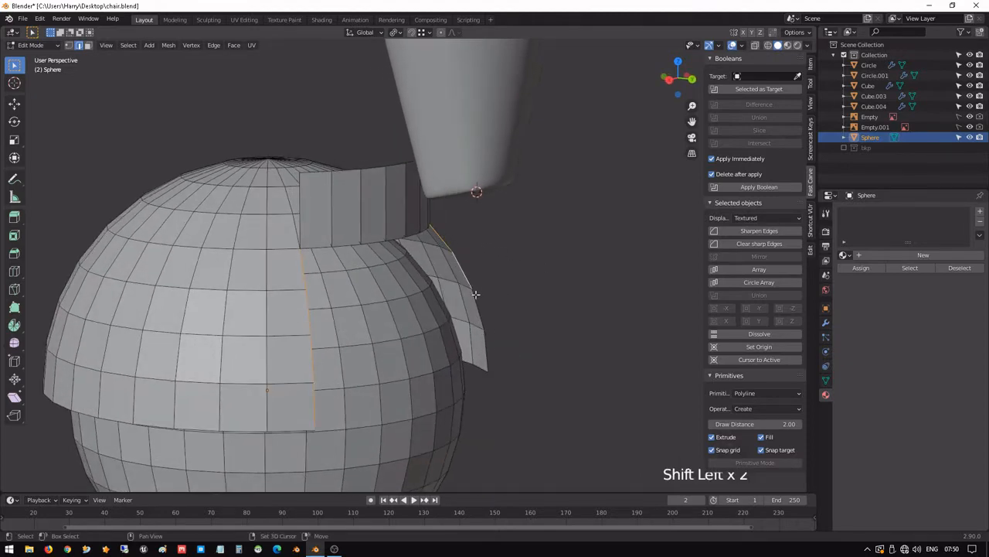
{"action": "middle_click_drag", "start_coordinate": [481, 343], "coordinate": [486, 369]}
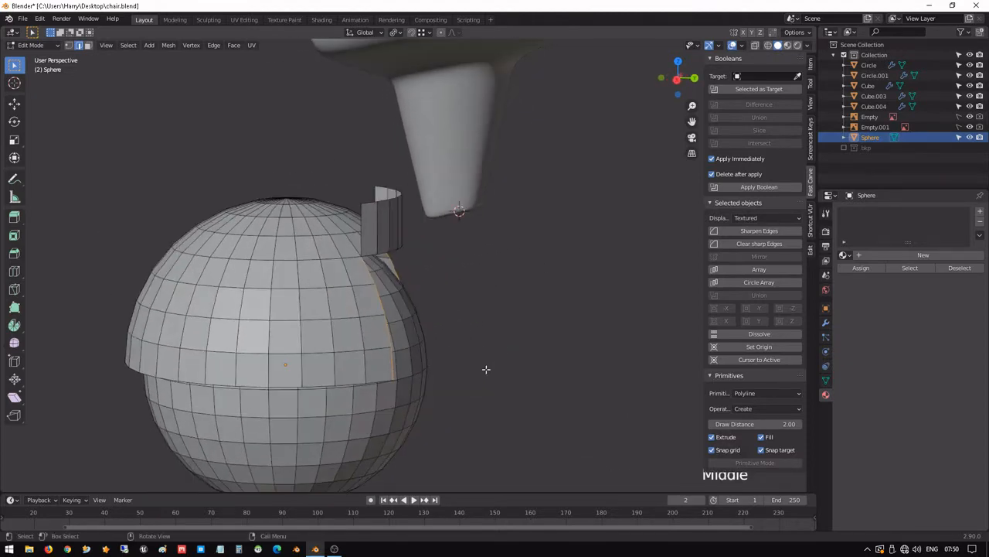
{"action": "key", "text": "g"}
{"action": "key", "text": "x"}
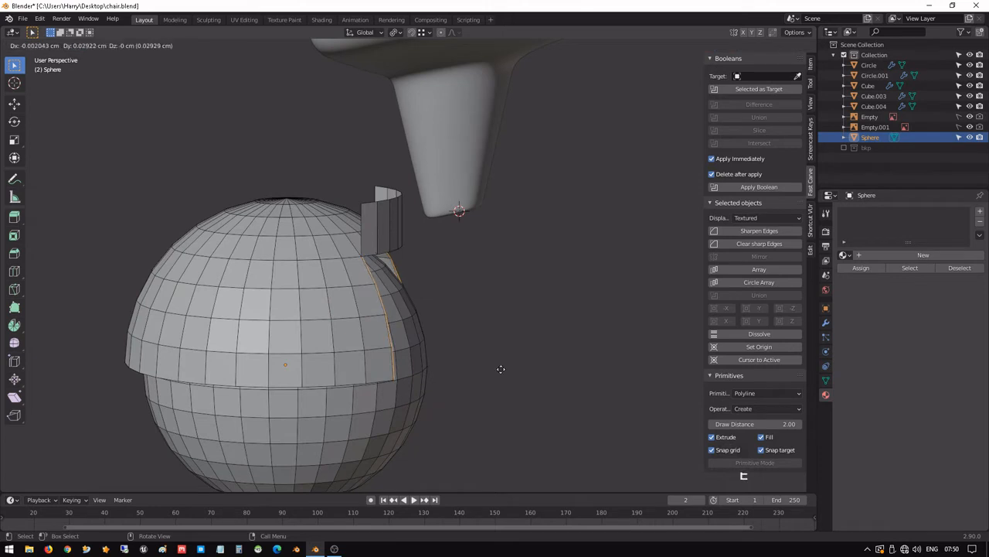
{"action": "key", "text": "Escape"}
- Extrude the opening's side border edges forward about 2.80 cm along Y and flatten the new edges with a Y scale of 0
{"action": "key", "text": "e"}
{"action": "key", "text": "y"}
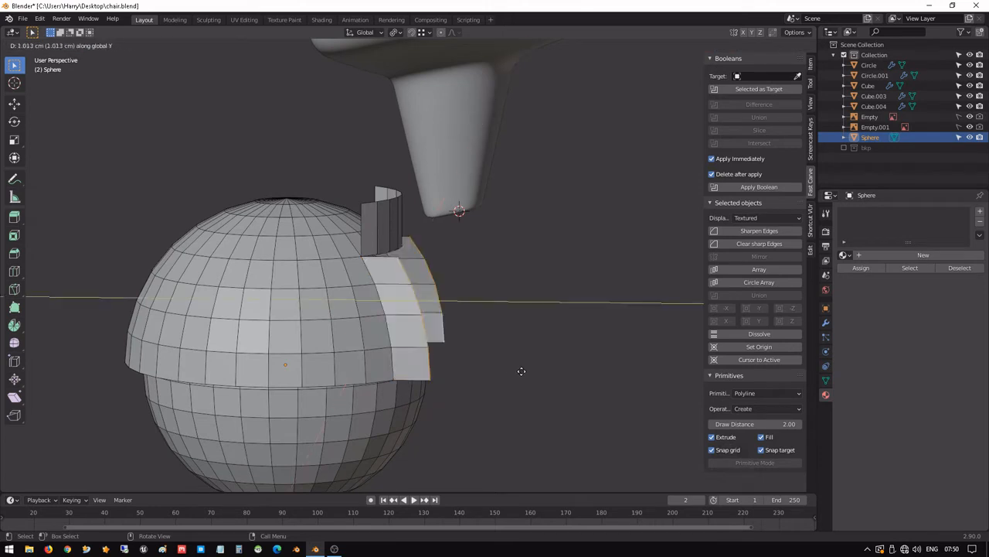
{"action": "left_click", "coordinate": [584, 377]}
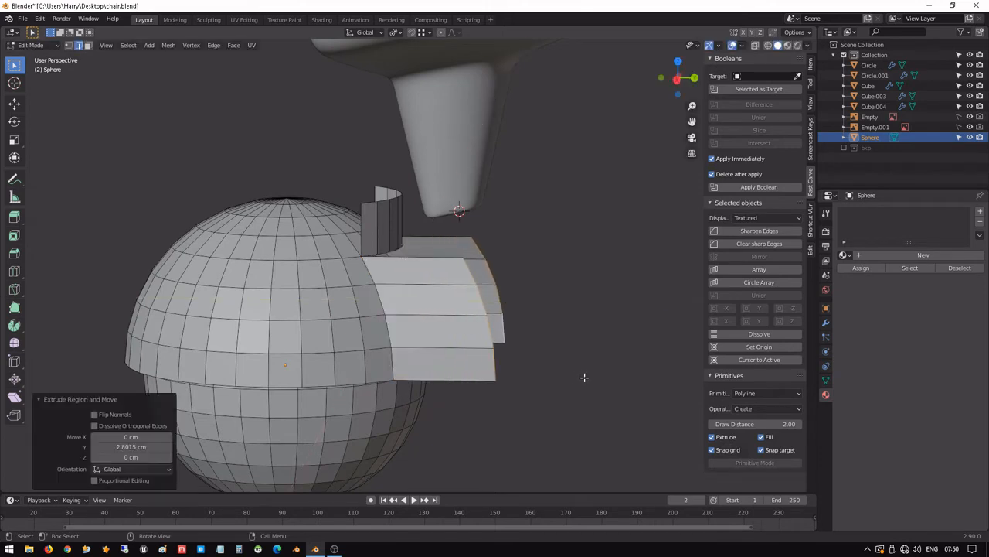
{"action": "key", "text": "s"}
{"action": "key", "text": "y"}
{"action": "key", "text": "0"}
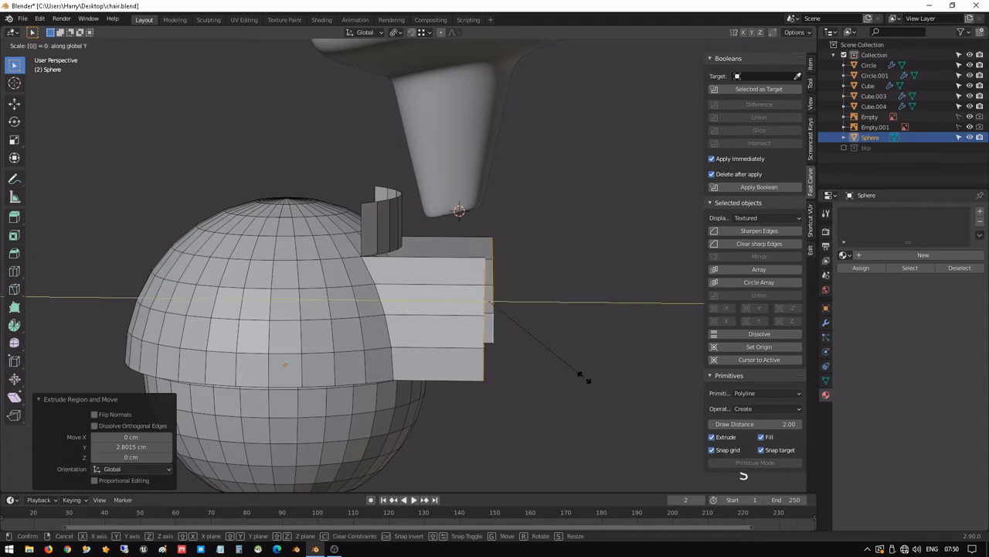
{"action": "key", "text": "Return"}
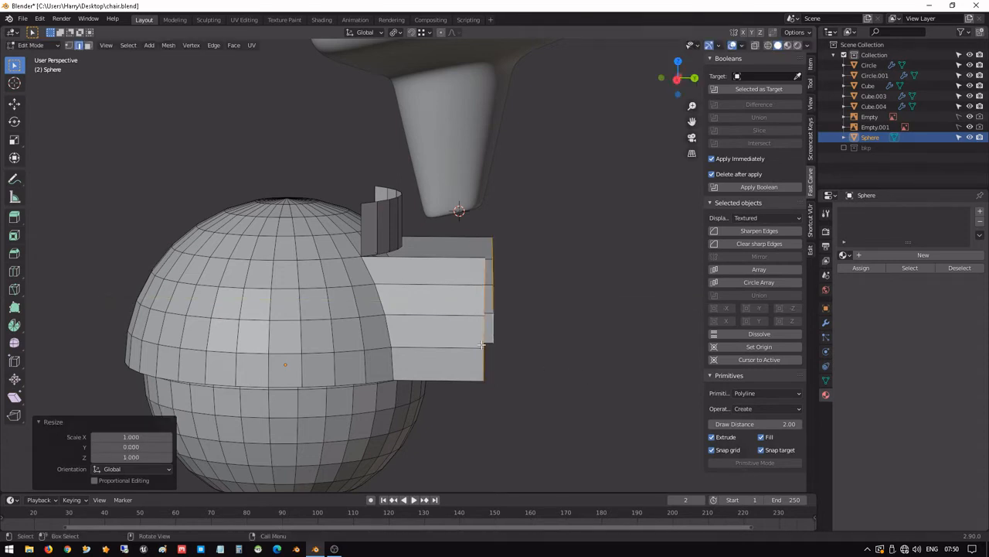
- Move the flattened end edges of both side walls about 0.84 cm further forward along the Y axis
{"action": "scroll", "coordinate": [496, 338], "scroll_direction": "down", "scroll_amount": 2}
{"action": "mouse_move", "coordinate": [503, 331]}
{"action": "middle_mouse_down", "text": "shift"}
{"action": "mouse_move", "coordinate": [490, 320]}
{"action": "mouse_move", "coordinate": [512, 318]}
{"action": "middle_mouse_up", "text": "shift"}
{"action": "key", "text": "g"}
{"action": "key", "text": "y"}
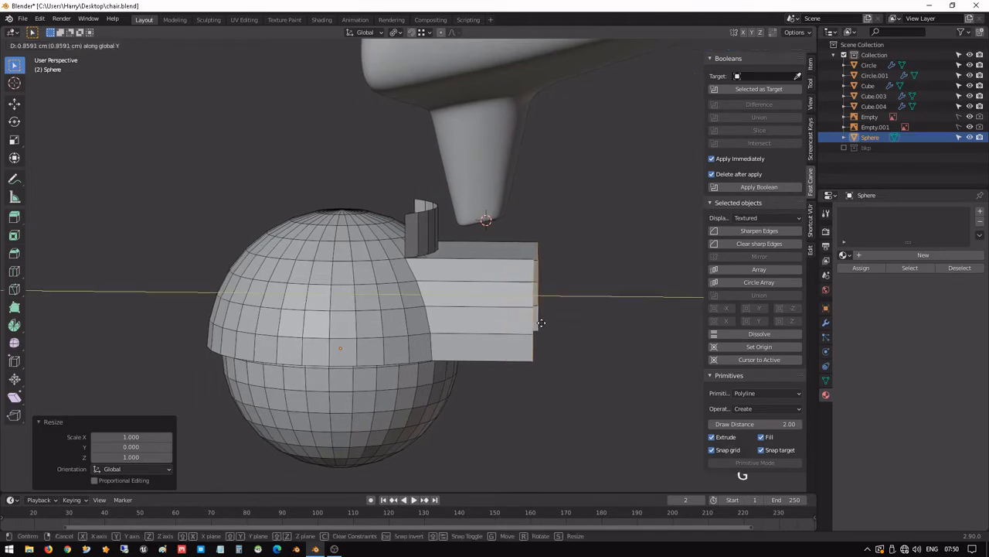
{"action": "left_click", "coordinate": [536, 321]}
- Close the front between the two side walls with Bridge Edge Loops on their end edges
{"action": "key", "text": "space"}
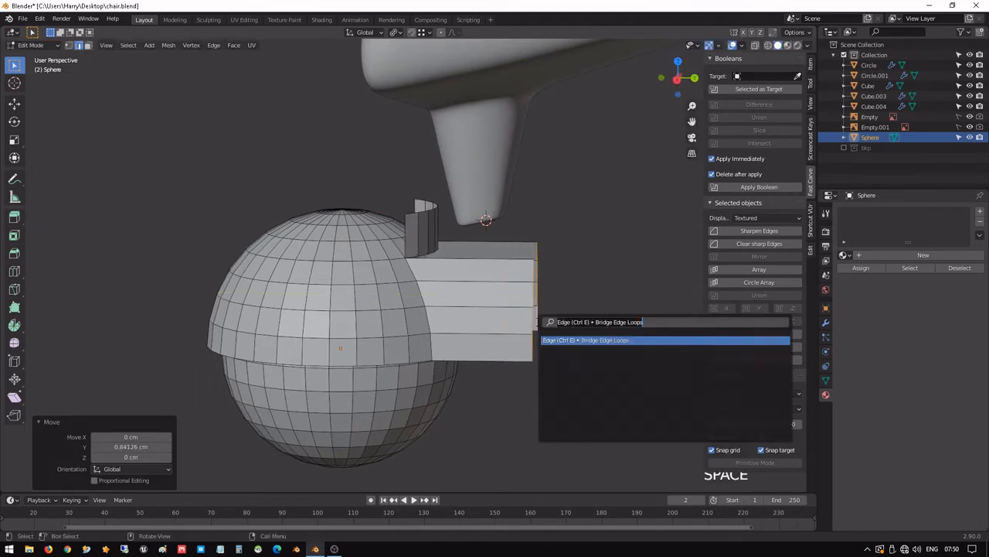
{"action": "left_click", "coordinate": [591, 340]}
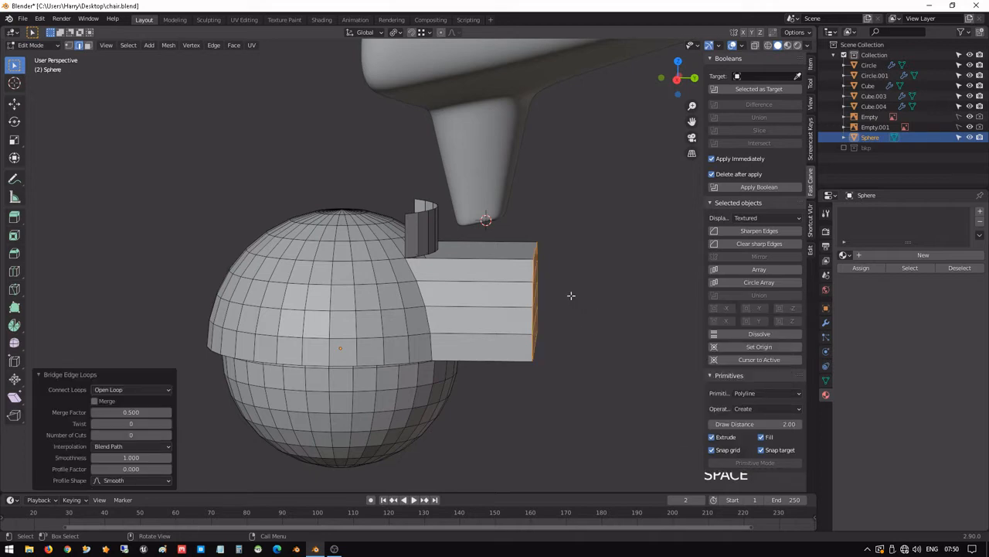
{"action": "middle_click_drag", "start_coordinate": [571, 296], "coordinate": [531, 302]}
{"action": "left_click", "coordinate": [531, 302]}
- Add three evenly spaced vertical loop cuts across the bridged front wall, without sliding them
{"action": "key", "text": "ctrl+r"}
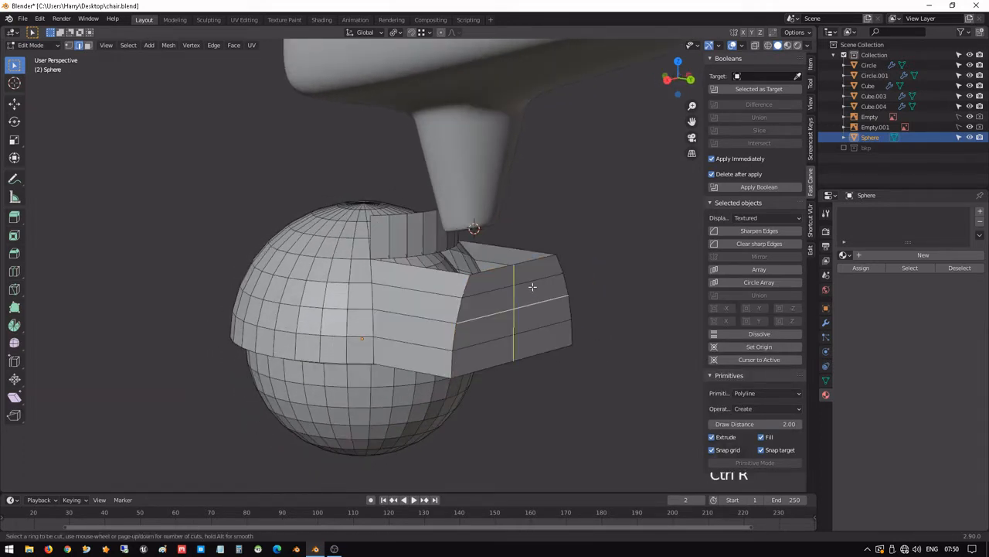
{"action": "scroll", "coordinate": [531, 286], "scroll_direction": "up", "scroll_amount": 2}
{"action": "left_click", "coordinate": [531, 287]}
{"action": "right_click", "coordinate": [532, 287]}
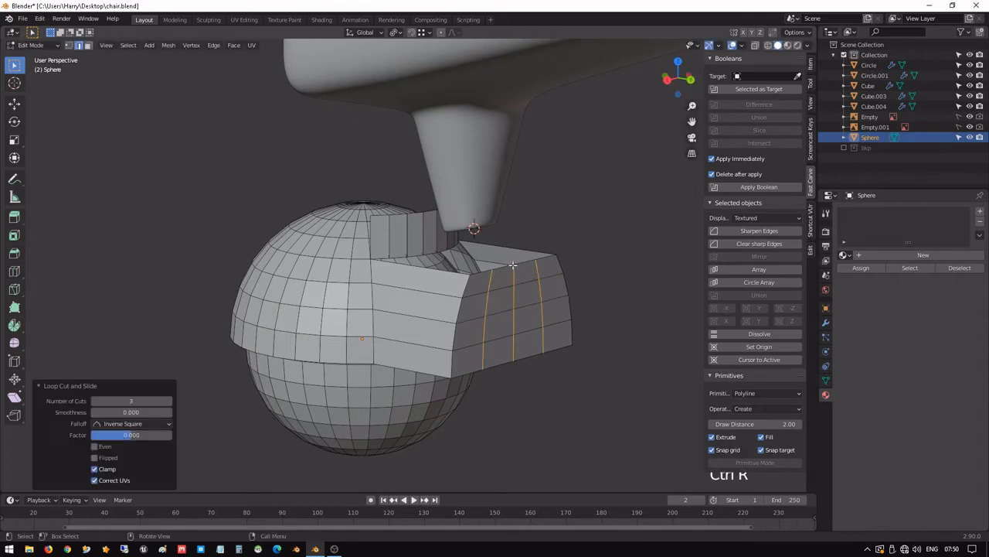
{"action": "middle_click_drag", "start_coordinate": [513, 265], "coordinate": [559, 256]}
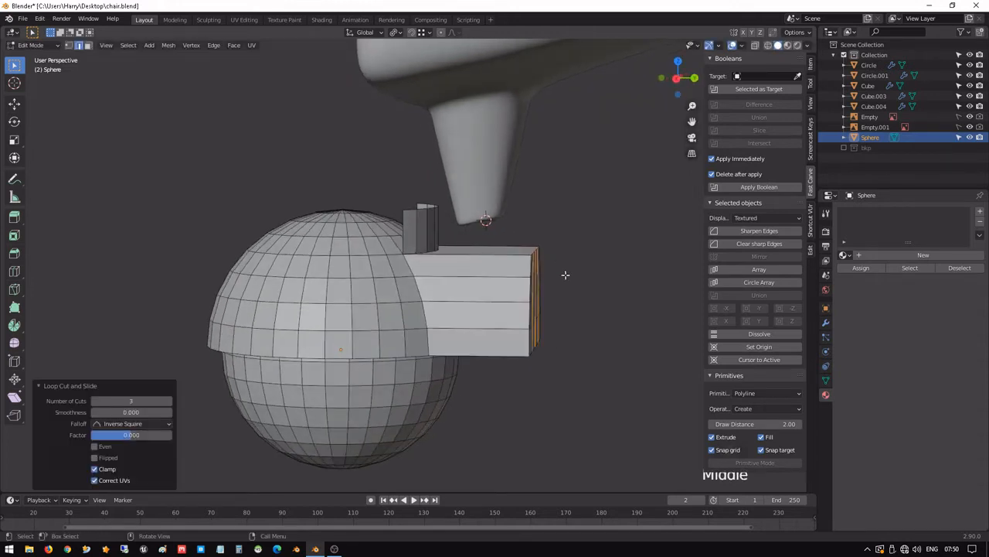
- Add three evenly spaced vertical loop cuts to each of the two extruded side walls, without sliding them
{"action": "key", "text": "ctrl+r"}
{"action": "scroll", "coordinate": [486, 282], "scroll_direction": "up", "scroll_amount": 1}
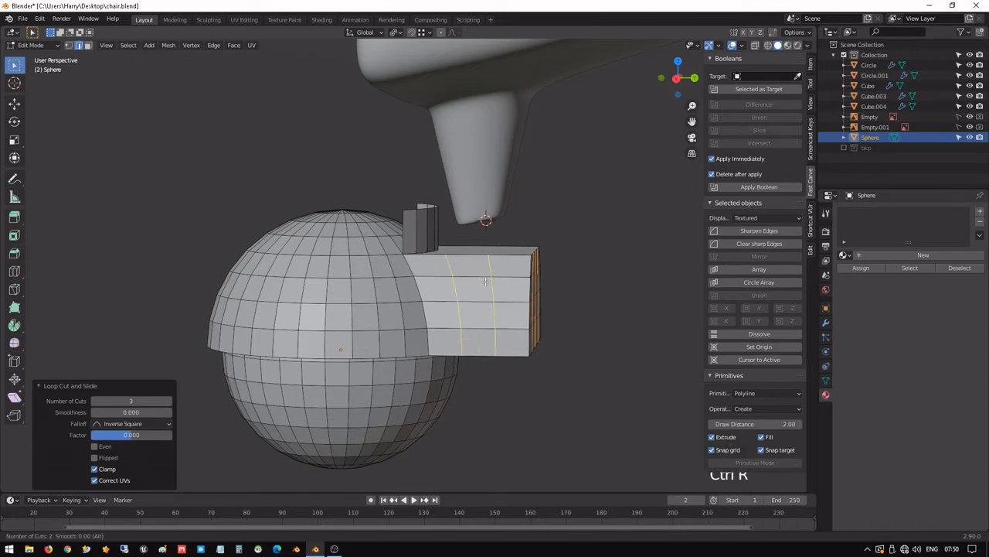
{"action": "left_click", "coordinate": [486, 281]}
{"action": "right_click", "coordinate": [486, 281]}
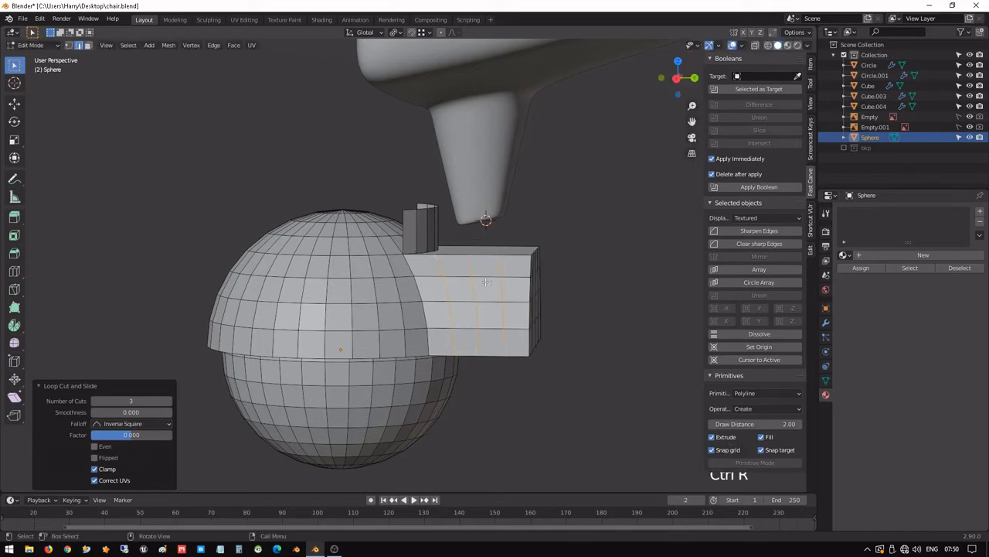
{"action": "middle_click_drag", "start_coordinate": [486, 281], "coordinate": [516, 272]}
{"action": "key", "text": "ctrl+r"}
{"action": "left_click", "coordinate": [407, 289]}
{"action": "right_click", "coordinate": [407, 289]}
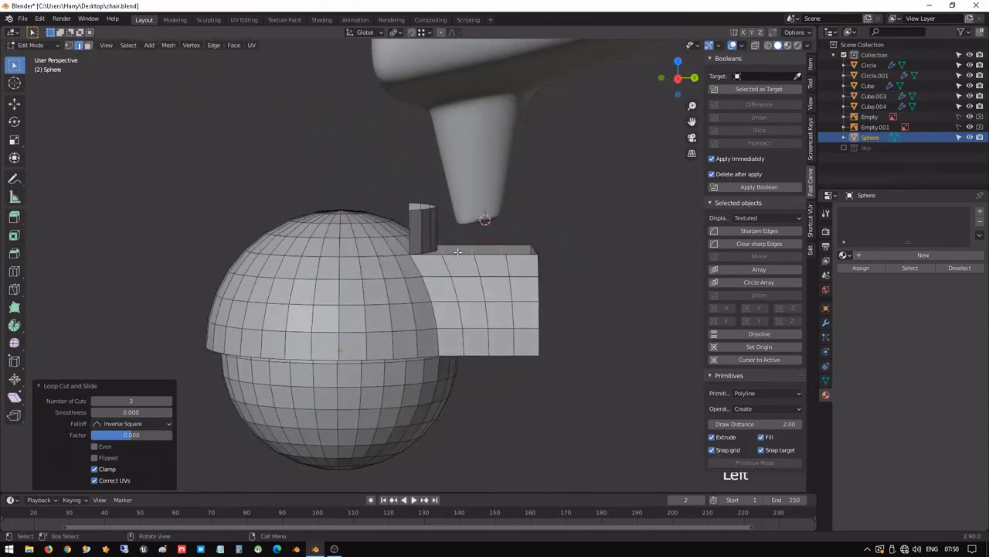
- Extrude the top edges of the front wall and the forward parts of both side walls upward about 1.49 cm along Z
{"action": "left_click", "coordinate": [457, 252]}
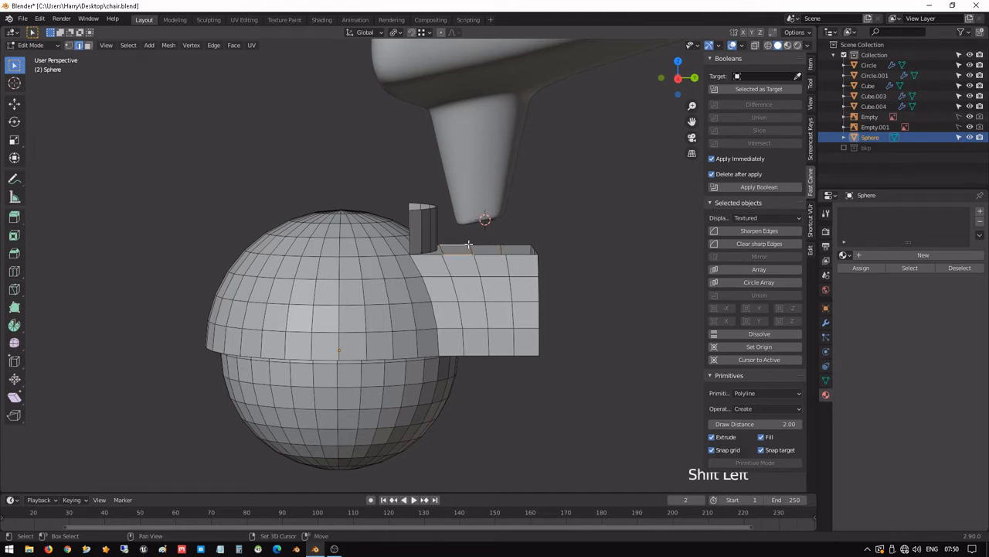
{"action": "left_click", "coordinate": [497, 243], "text": "shift"}
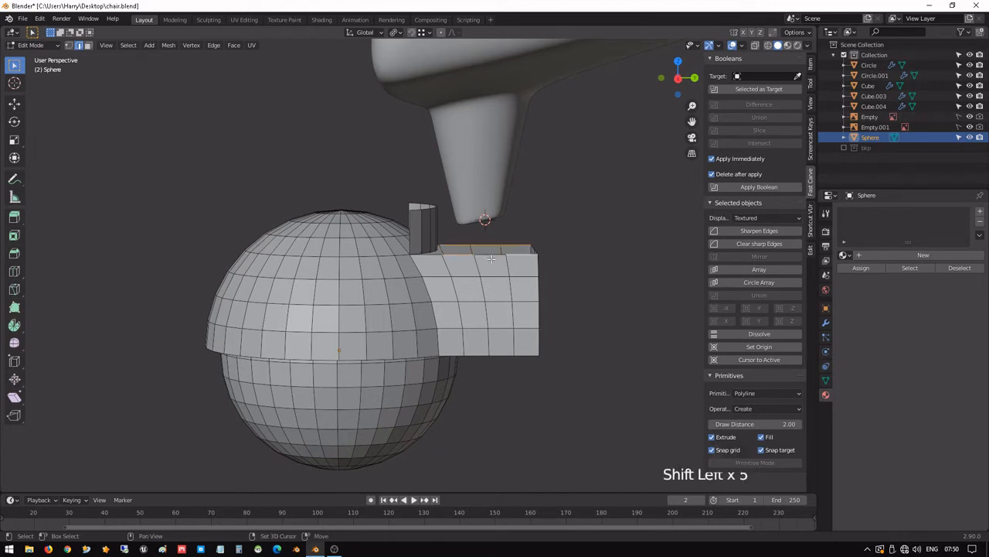
{"action": "middle_click_drag", "start_coordinate": [571, 257], "coordinate": [524, 274]}
{"action": "left_click", "coordinate": [514, 270], "text": "shift"}
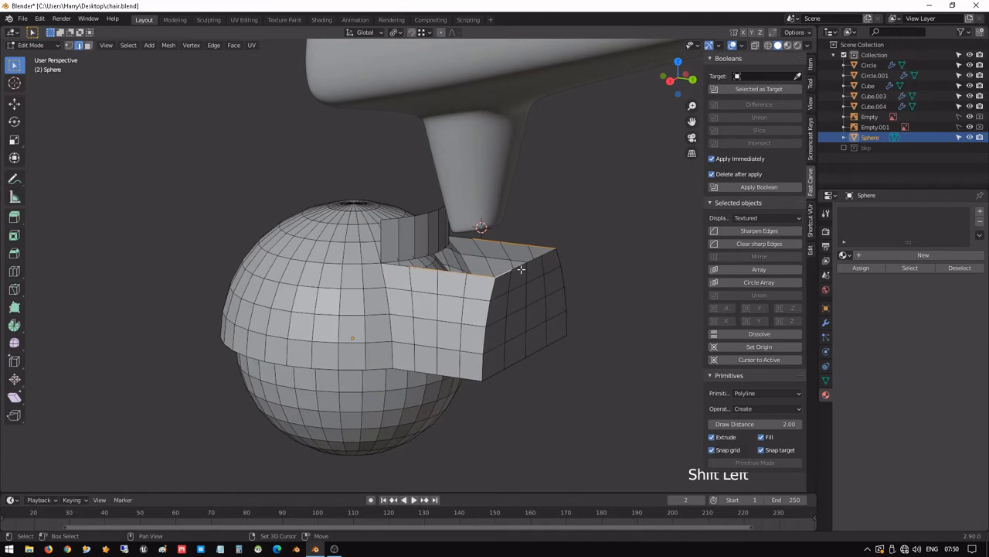
{"action": "left_click", "coordinate": [528, 263], "text": "shift"}
{"action": "middle_click_drag", "start_coordinate": [533, 256], "coordinate": [537, 242]}
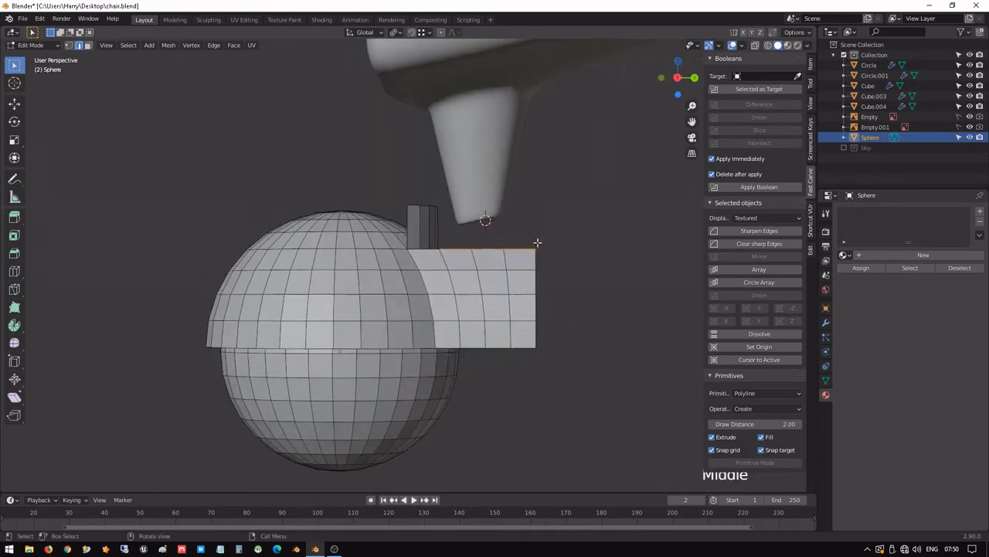
{"action": "key", "text": "e"}
{"action": "key", "text": "z"}
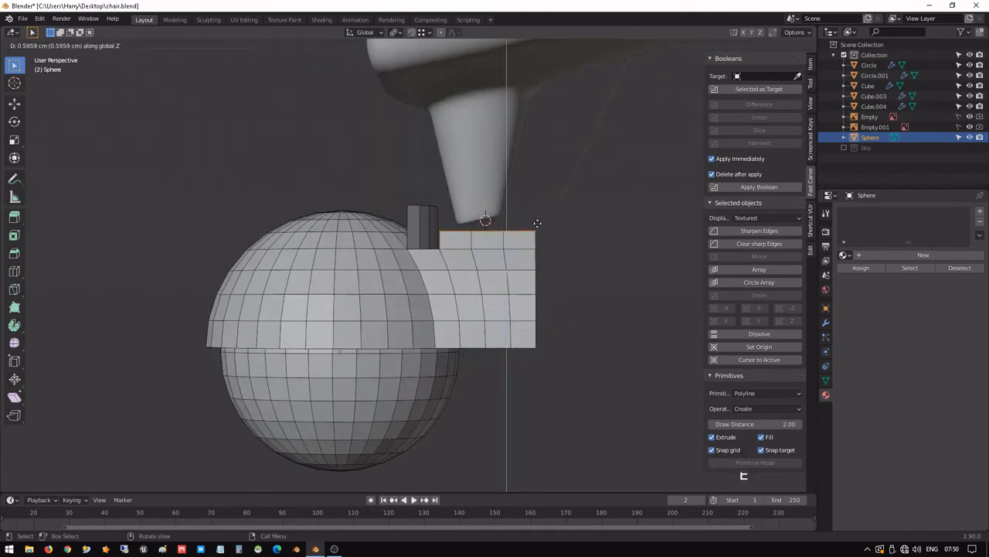
{"action": "left_click", "coordinate": [535, 199]}
- Try to close the gap between the curved rim and the raised side wall with Bridge Edge Loops
{"action": "middle_click_drag", "start_coordinate": [535, 199], "coordinate": [498, 265]}
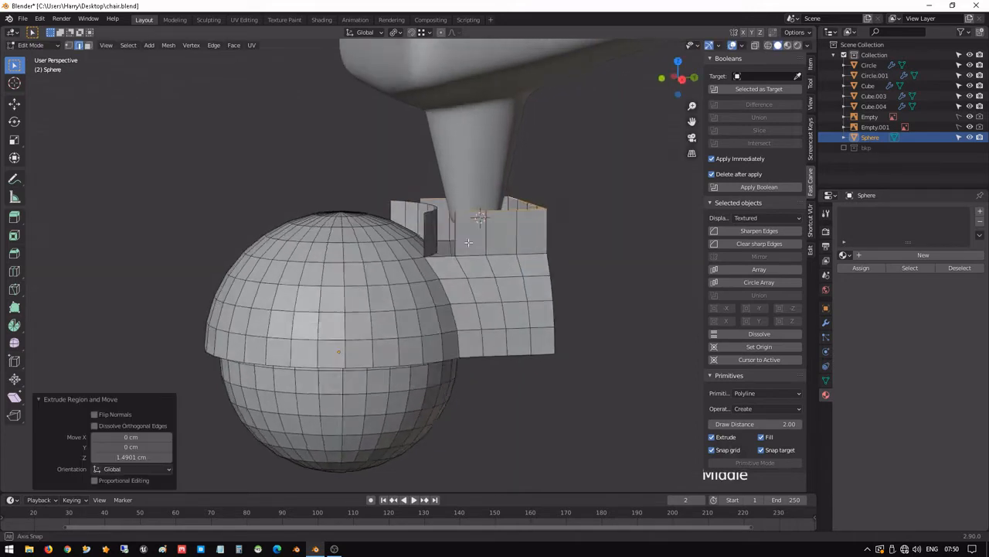
{"action": "scroll", "coordinate": [498, 264], "scroll_direction": "up", "scroll_amount": 3}
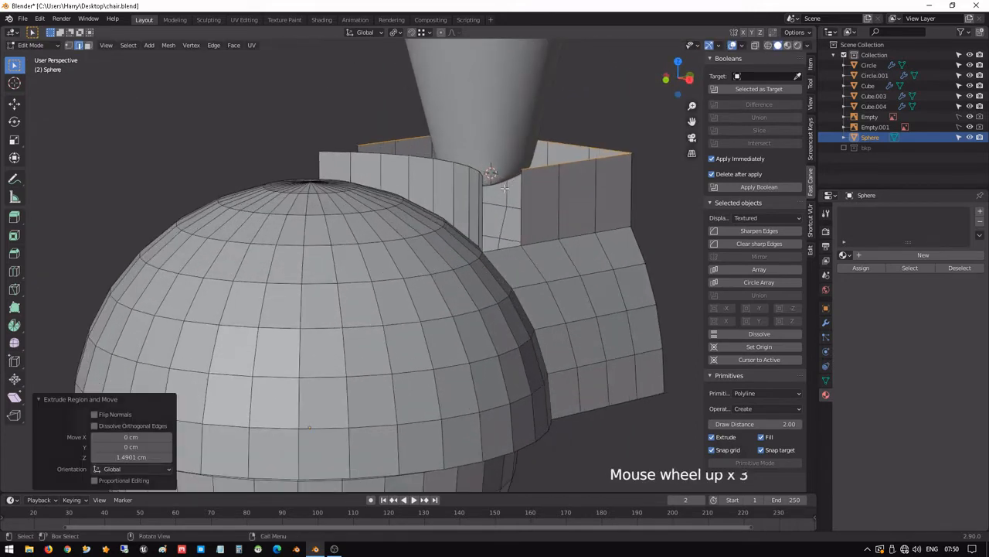
{"action": "left_click", "coordinate": [501, 230]}
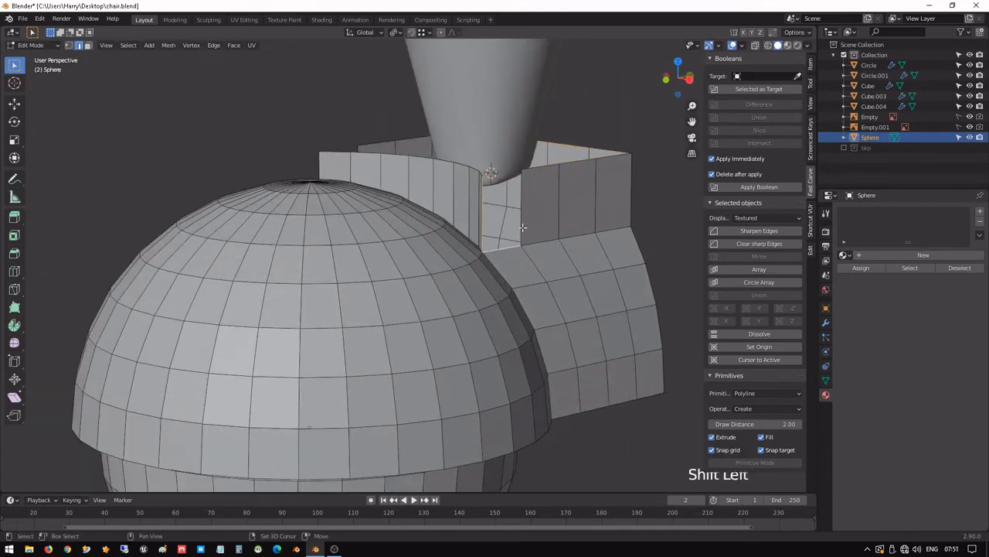
{"action": "left_click", "coordinate": [523, 227], "text": "shift"}
{"action": "key", "text": "space"}
{"action": "left_click", "coordinate": [545, 246]}
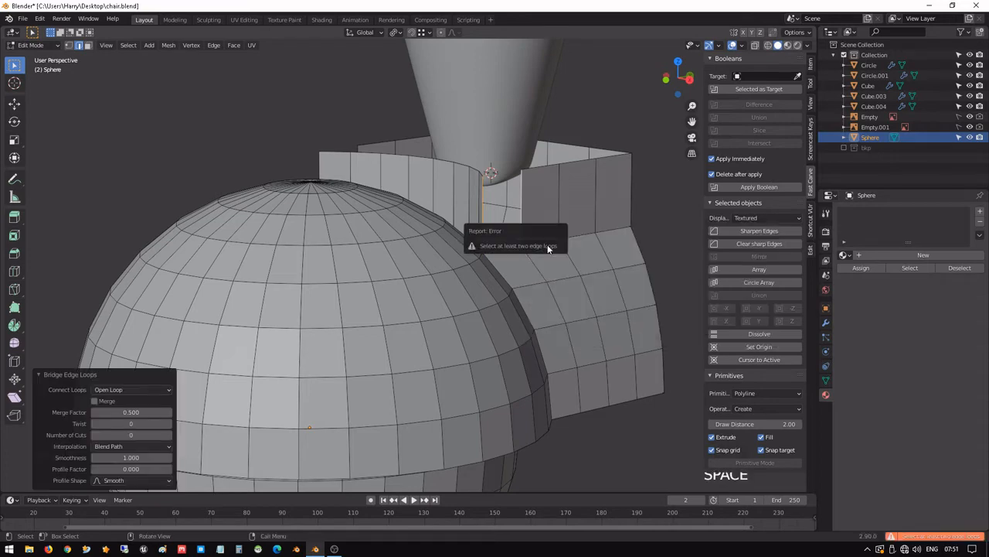
- Fill the gaps between the curved rim and the raised walls on both sides with new faces from their border edges
{"action": "scroll", "coordinate": [529, 199], "scroll_direction": "up", "scroll_amount": 3}
{"action": "middle_click_drag", "start_coordinate": [529, 199], "coordinate": [671, 176], "text": "shift"}
{"action": "left_click", "coordinate": [524, 248]}
{"action": "scroll", "coordinate": [524, 249], "scroll_direction": "down", "scroll_amount": 3}
{"action": "middle_click_drag", "start_coordinate": [400, 150], "coordinate": [435, 228]}
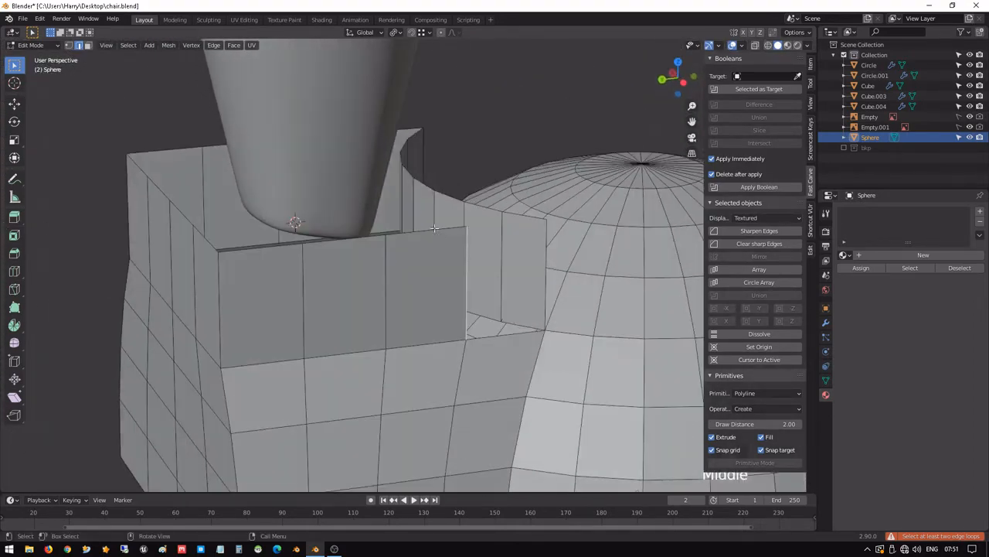
{"action": "left_click", "coordinate": [501, 333], "text": "shift"}
{"action": "left_click", "coordinate": [551, 279], "text": "shift"}
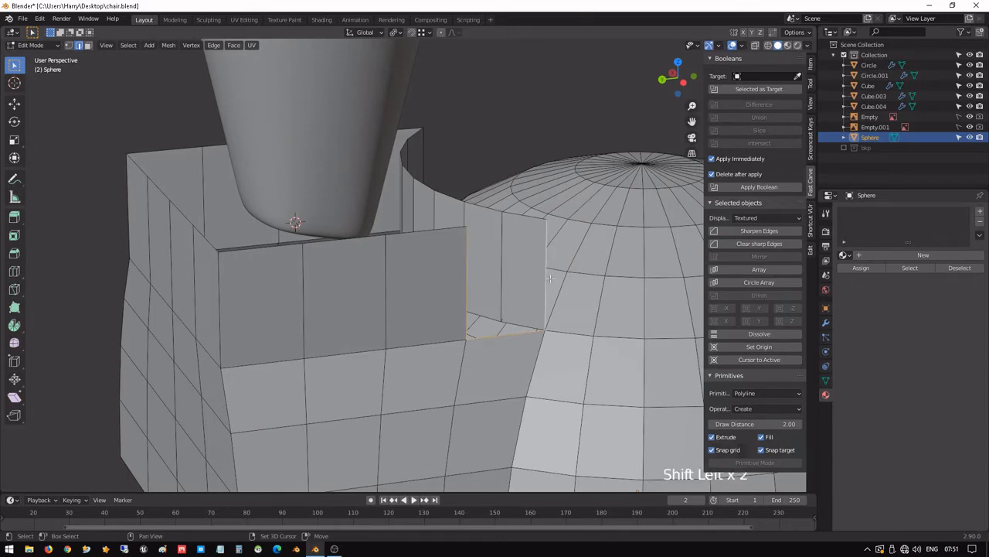
{"action": "key", "text": "f"}
{"action": "middle_click_drag", "start_coordinate": [550, 279], "coordinate": [615, 245]}
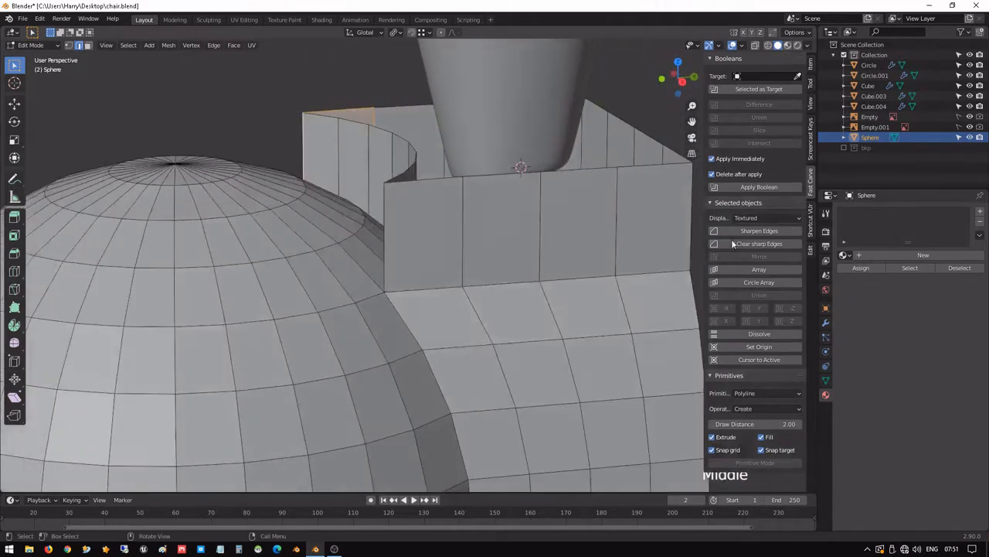
- Return to Object Mode and add a level 3 subdivision to the sphere object
{"action": "key", "text": "Tab"}
{"action": "scroll", "coordinate": [574, 245], "scroll_direction": "down", "scroll_amount": 2}
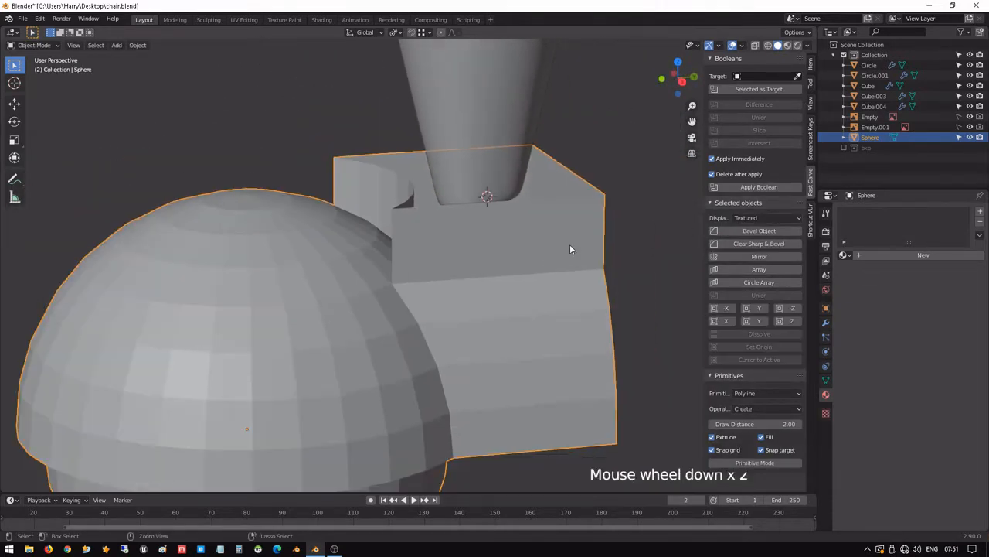
{"action": "key", "text": "ctrl+3"}
{"action": "scroll", "coordinate": [510, 259], "scroll_direction": "down", "scroll_amount": 3}
{"action": "scroll", "coordinate": [487, 266], "scroll_direction": "down", "scroll_amount": 1}
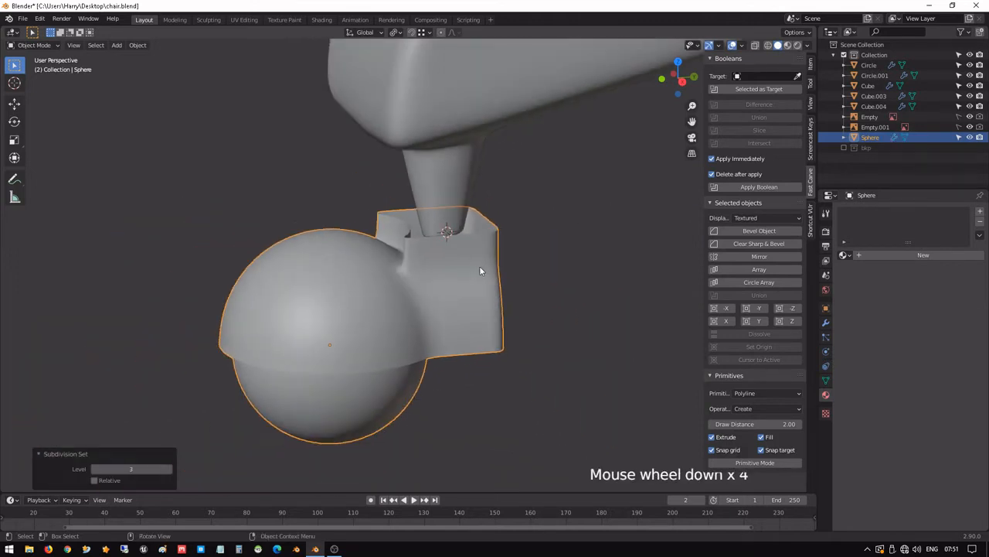
{"action": "middle_click_drag", "start_coordinate": [481, 270], "coordinate": [506, 248]}
{"action": "scroll", "coordinate": [412, 258], "scroll_direction": "up", "scroll_amount": 3}
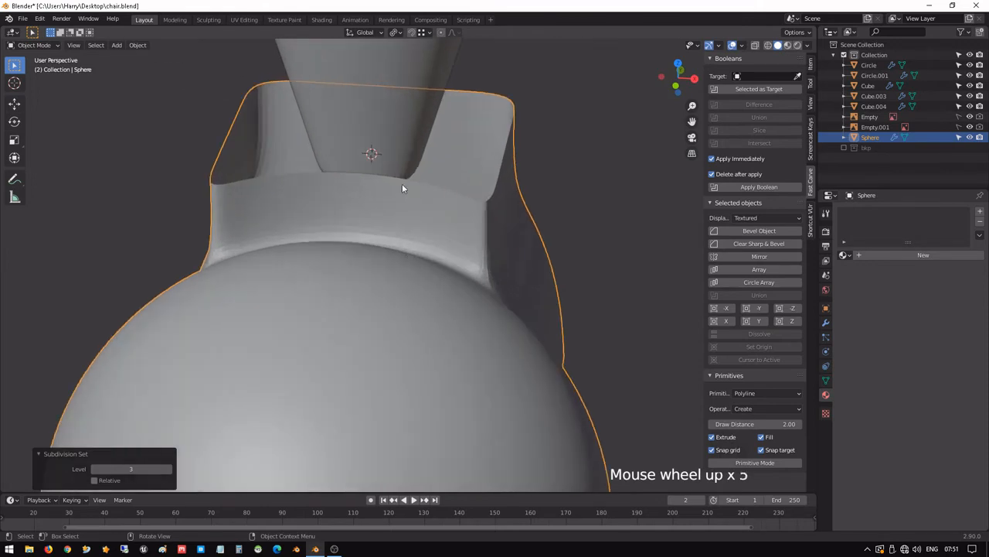
{"action": "key", "text": "grave"}
{"action": "left_click", "coordinate": [480, 250]}
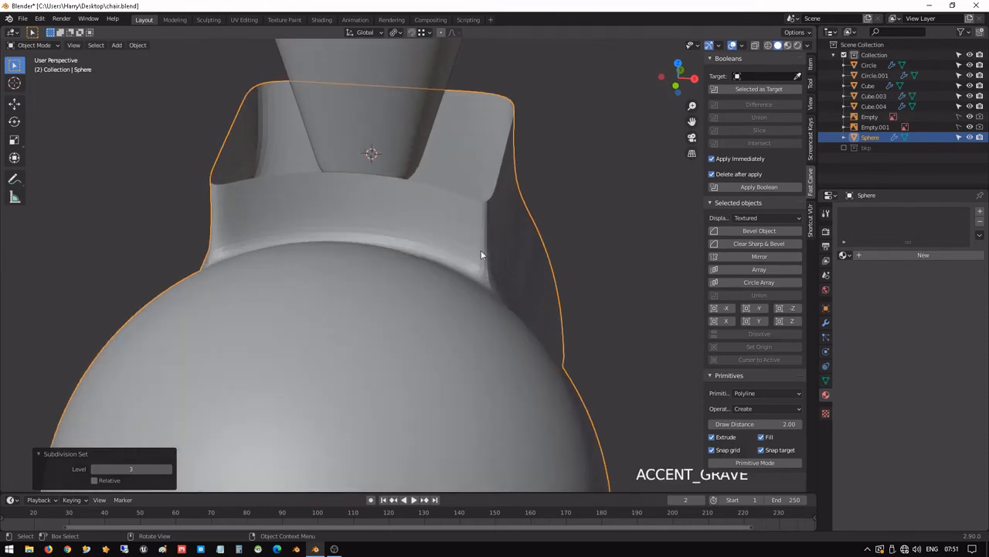
- Return the sphere object to Edit Mode and turn off its Subdivision modifier's edit-mode display to show the bare mesh cage
{"action": "key", "text": "Tab"}
{"action": "middle_click_drag", "start_coordinate": [366, 184], "coordinate": [348, 186]}
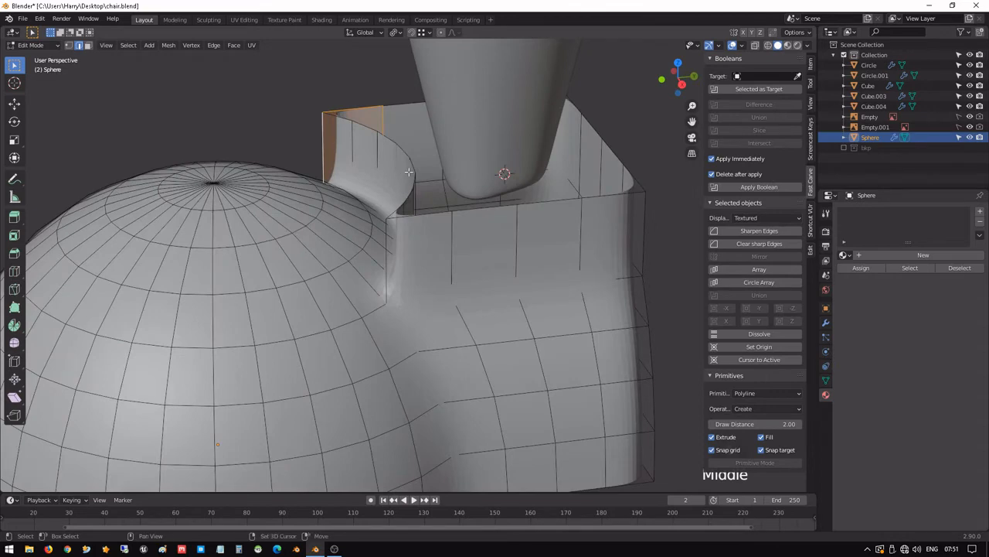
{"action": "key", "text": "shift+z"}
{"action": "key", "text": "shift+z"}
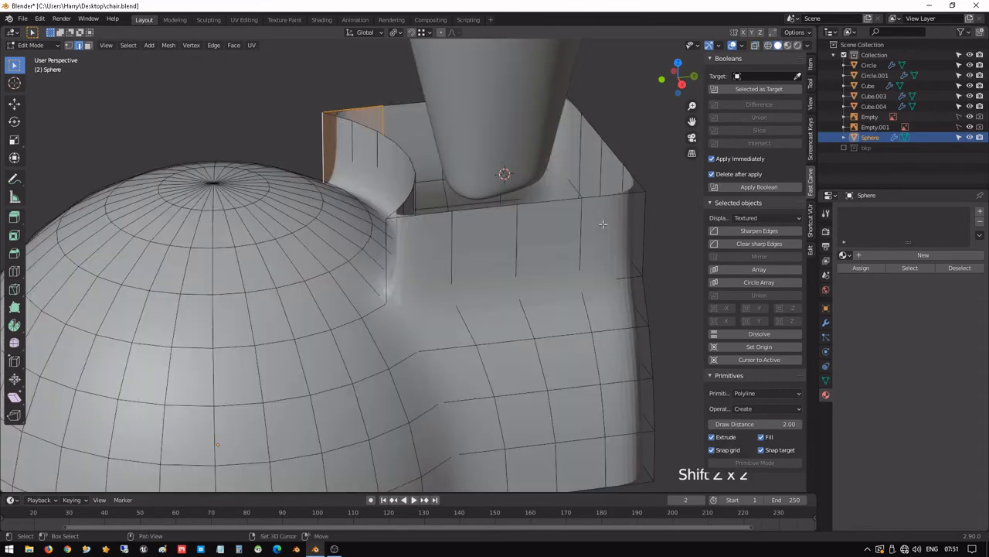
{"action": "left_click", "coordinate": [826, 324]}
{"action": "left_click", "coordinate": [914, 232]}
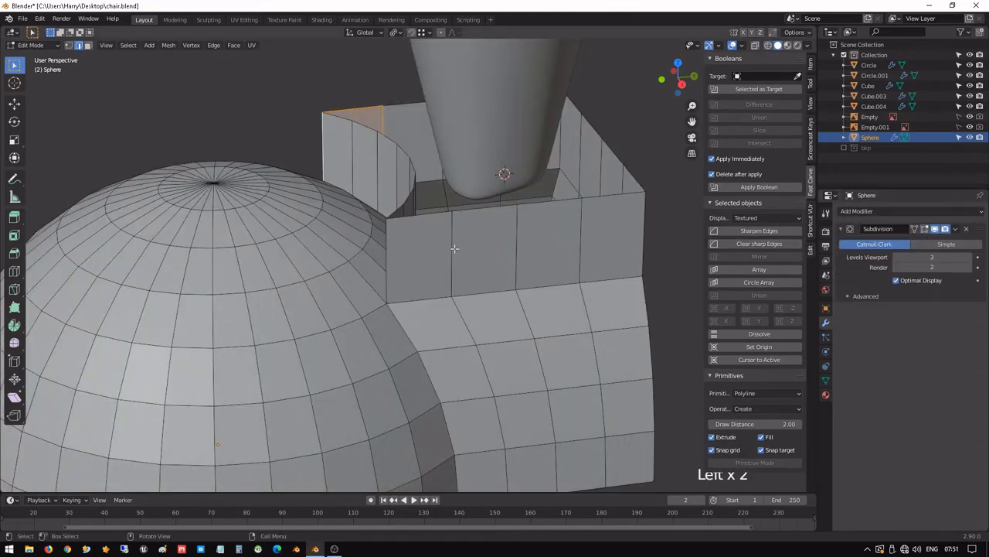
- Reshape the open top edge loop around the leg into a regular circle with LoopTools Circle
{"action": "left_click", "coordinate": [431, 215], "text": "alt"}
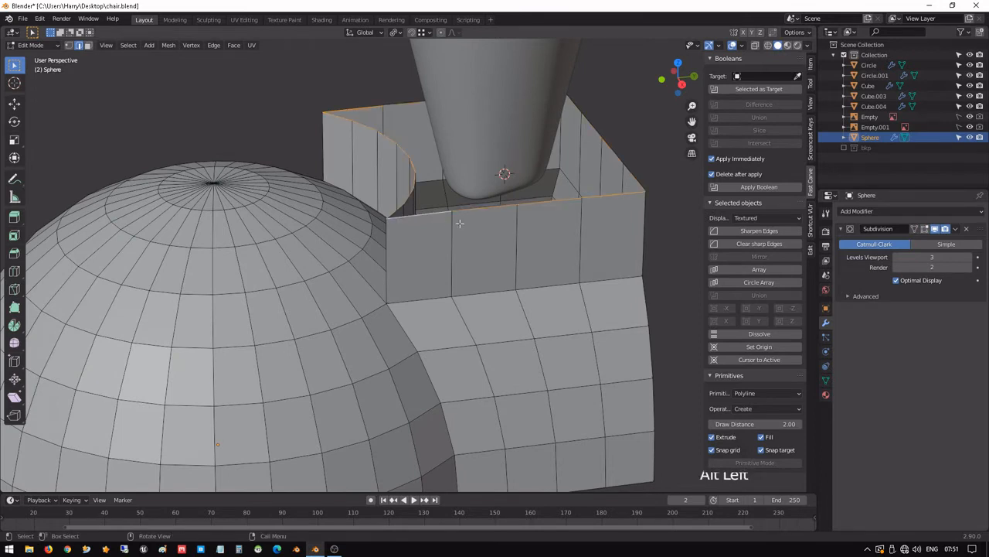
{"action": "middle_click_drag", "start_coordinate": [460, 224], "coordinate": [467, 213]}
{"action": "right_click", "coordinate": [467, 213]}
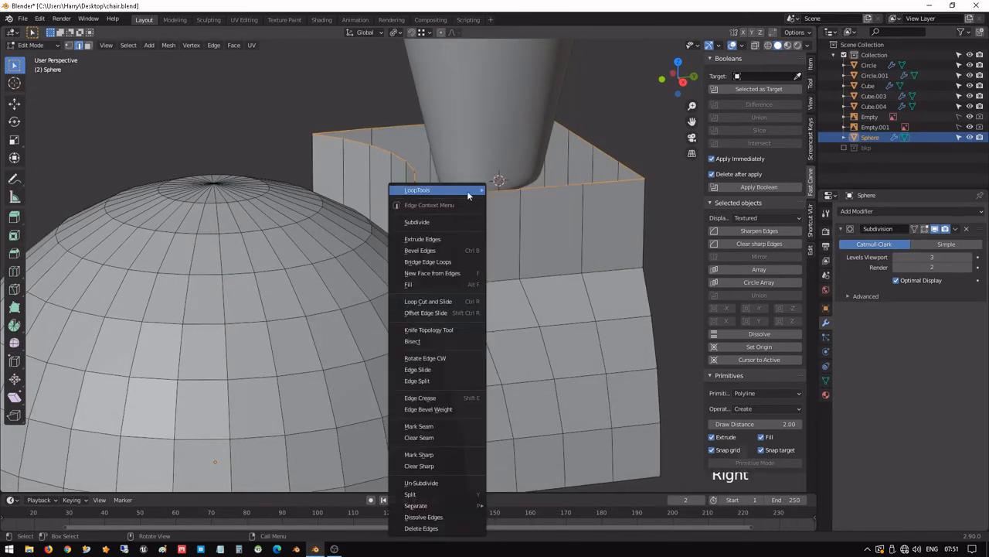
{"action": "mouse_move", "coordinate": [467, 190]}
{"action": "left_click", "coordinate": [535, 202]}
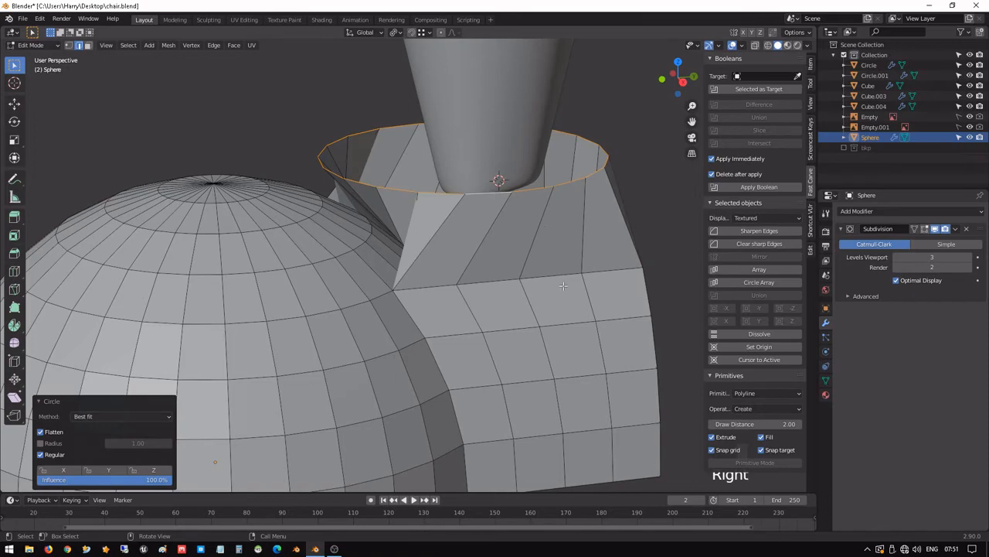
- Scale the circular rim to about 0.747 and move it about 0.37 cm along Y toward the front of the socket
{"action": "key", "text": "s"}
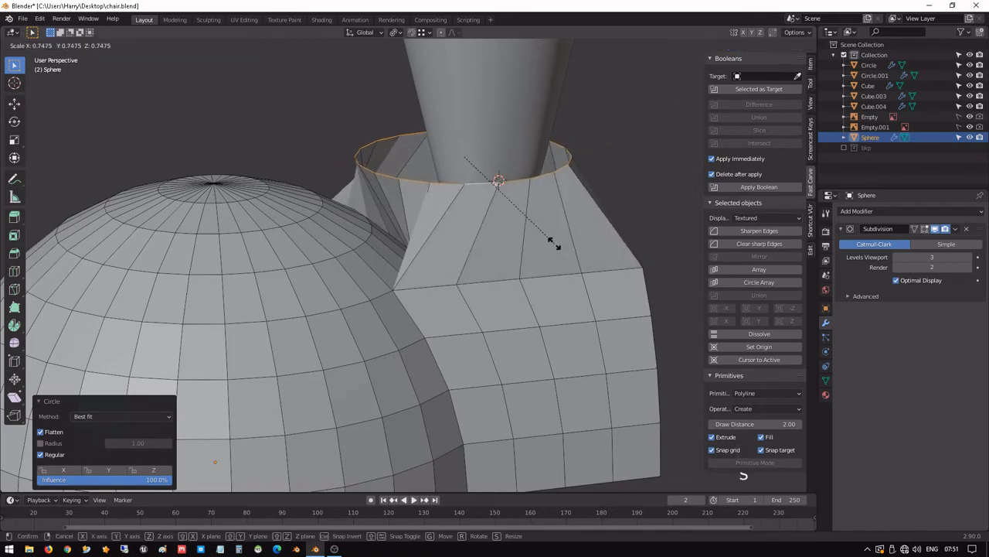
{"action": "left_click", "coordinate": [552, 239]}
{"action": "middle_click", "coordinate": [475, 237]}
{"action": "middle_click_drag", "start_coordinate": [476, 237], "coordinate": [692, 292]}
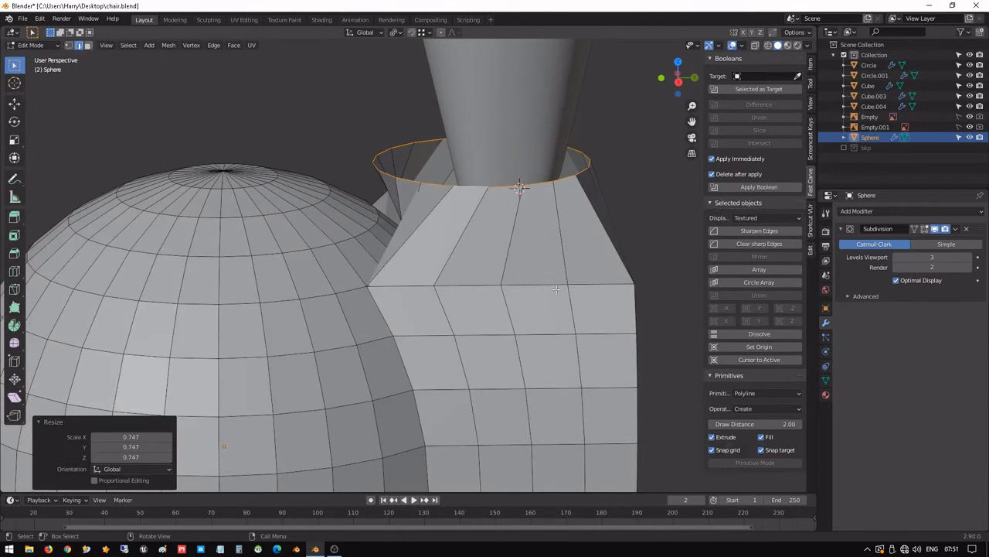
{"action": "key", "text": "KP_3"}
{"action": "key", "text": "g"}
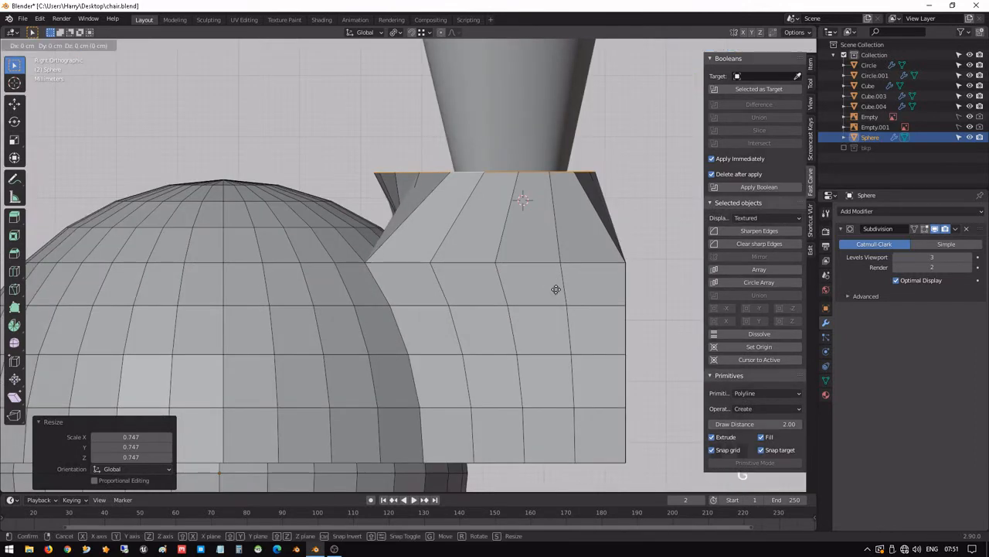
{"action": "left_click", "coordinate": [577, 285]}
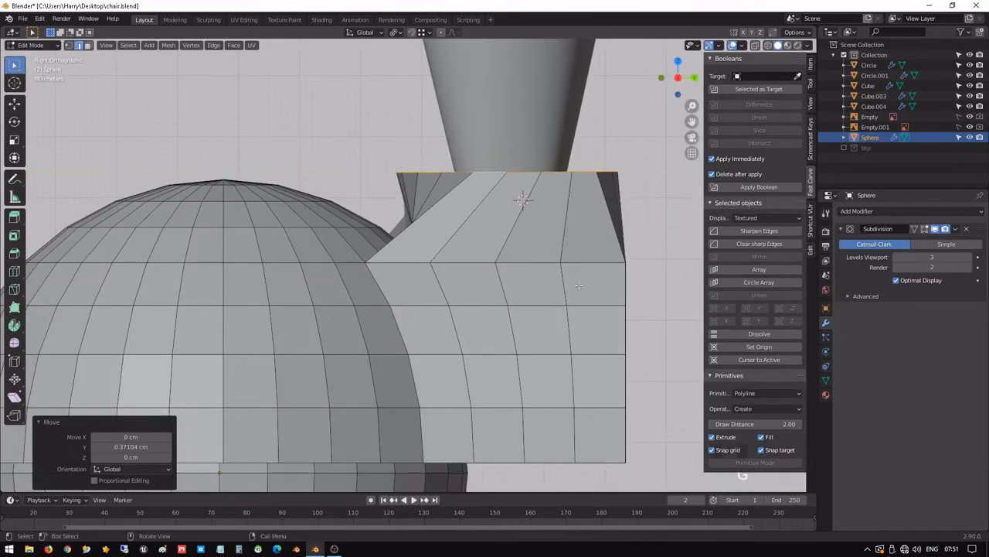
- Scale the circular rim down again to about 0.841 in the right side view
{"action": "middle_click_drag", "start_coordinate": [577, 285], "coordinate": [507, 275]}
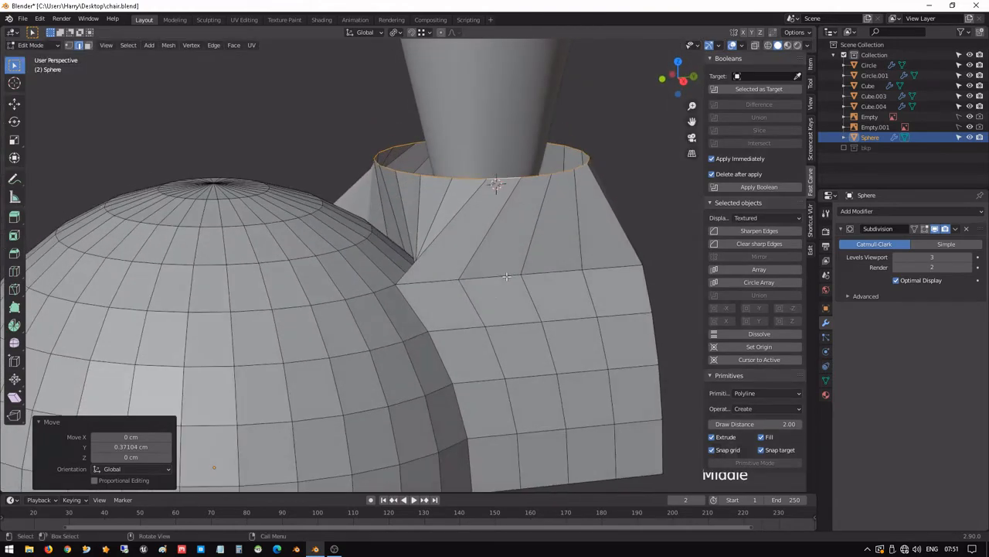
{"action": "middle_click_drag", "start_coordinate": [481, 340], "coordinate": [471, 327]}
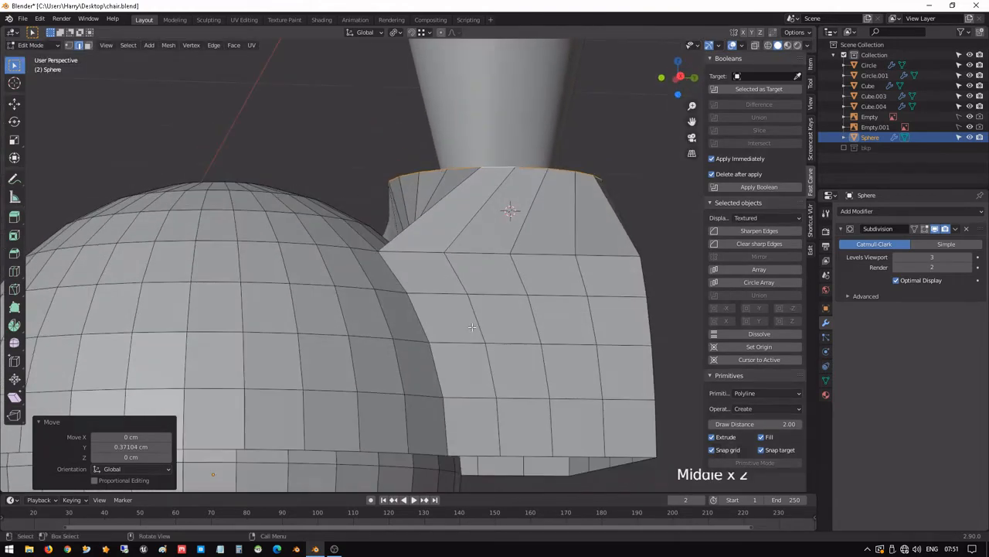
{"action": "key", "text": "KP_3"}
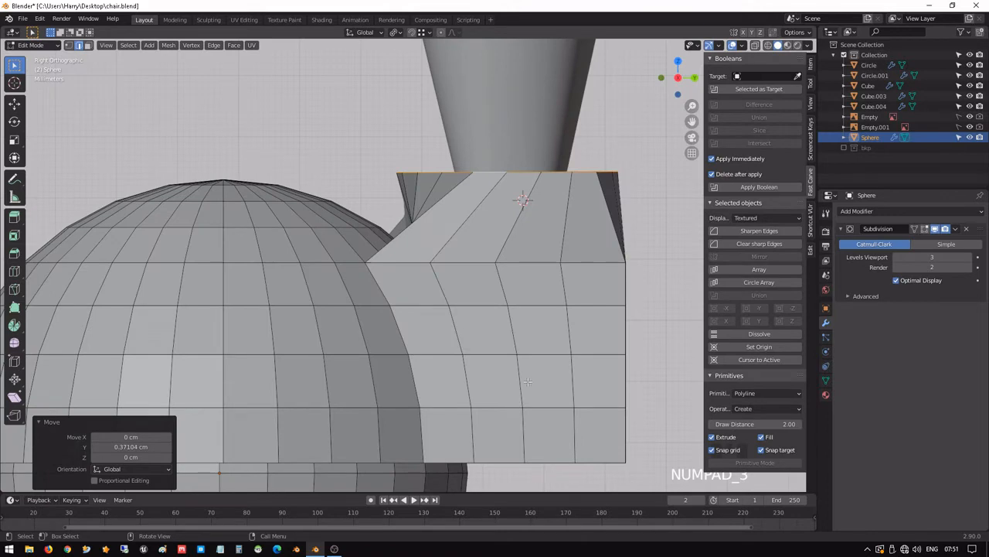
{"action": "middle_click_drag", "start_coordinate": [570, 320], "coordinate": [471, 320], "text": "shift"}
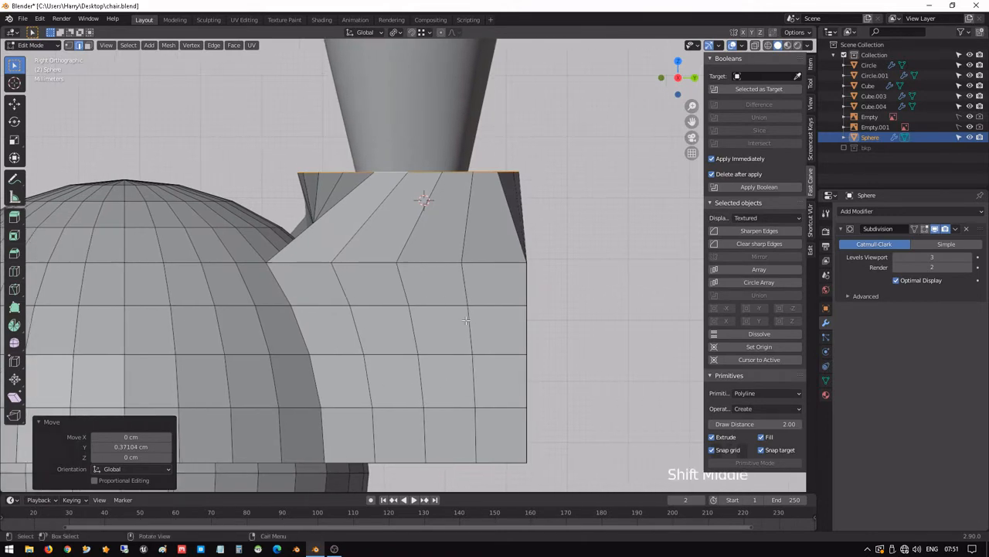
{"action": "key", "text": "s"}
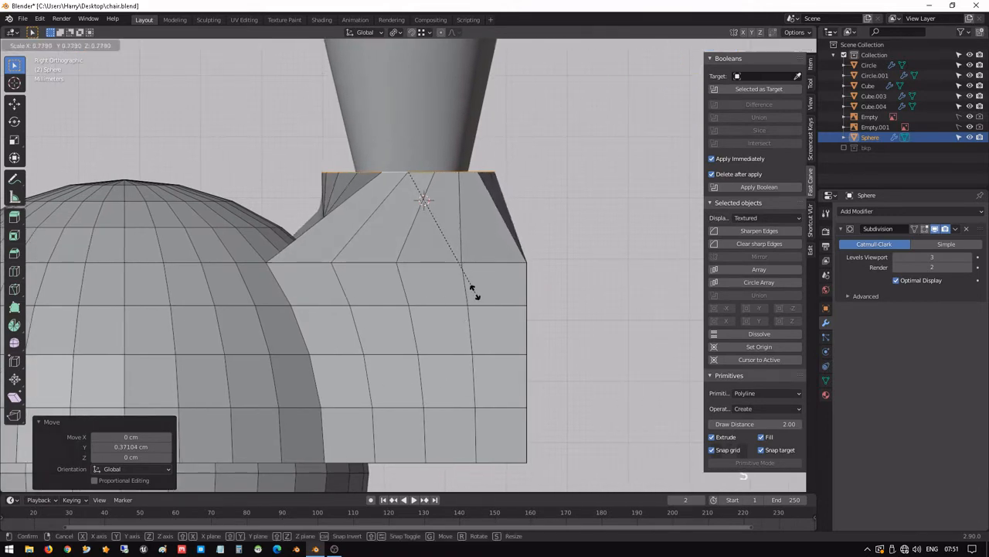
{"action": "left_click", "coordinate": [481, 301]}
- Extrude the rim upward about 1.79 cm along Z and scale the new top edge to about 1.121 to form a flared collar
{"action": "key", "text": "e"}
{"action": "key", "text": "z"}
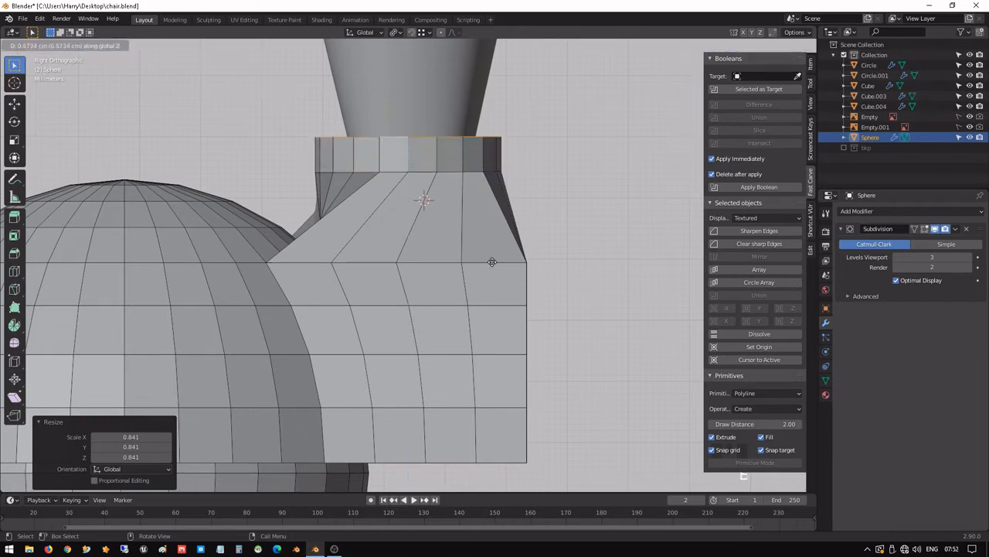
{"action": "left_click", "coordinate": [493, 191]}
{"action": "key", "text": "s"}
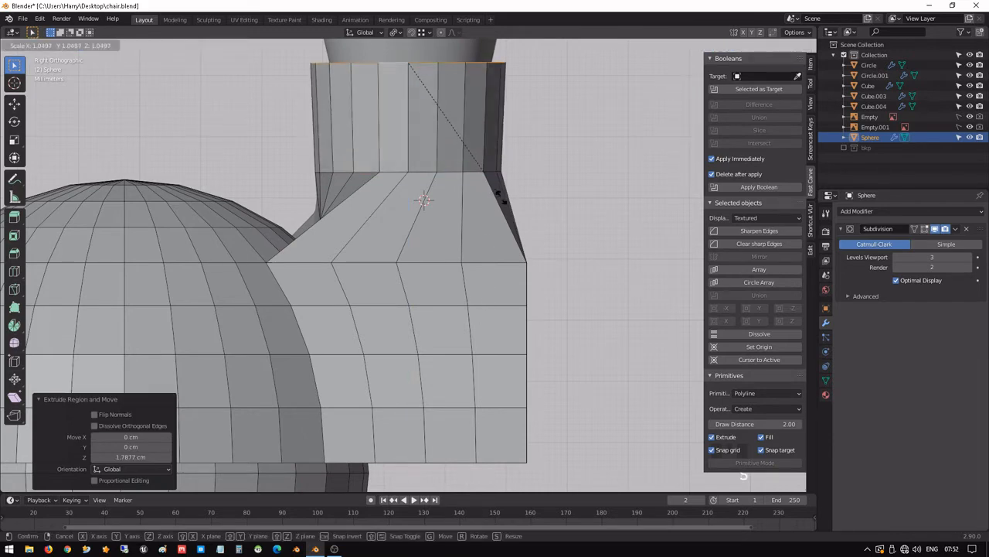
{"action": "left_click", "coordinate": [510, 203]}
{"action": "scroll", "coordinate": [510, 203], "scroll_direction": "down", "scroll_amount": 4}
{"action": "scroll", "coordinate": [510, 204], "scroll_direction": "up", "scroll_amount": 1}
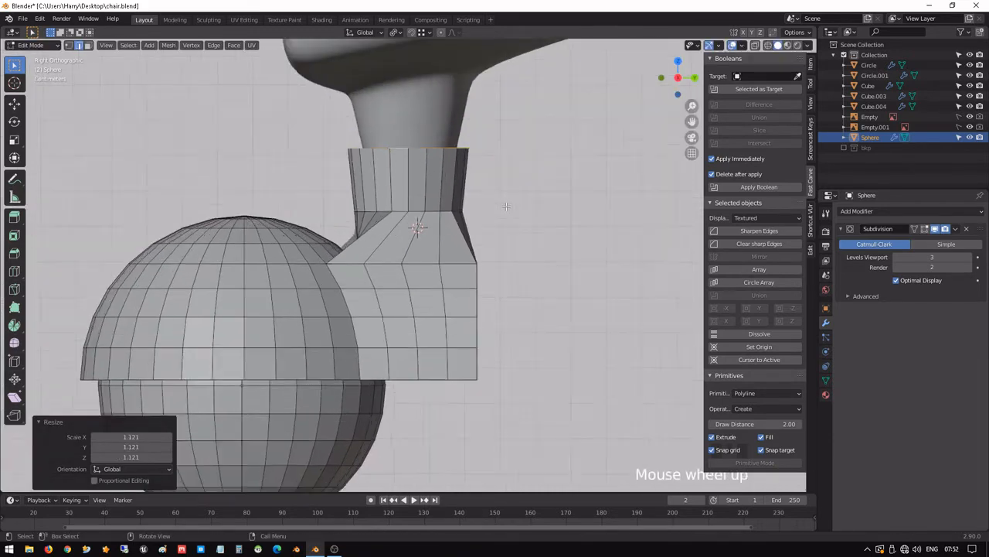
- Raise the vertices along the crease between the dome and the collar about 0.31 cm along Z, and shift them along Y
{"action": "middle_click_drag", "start_coordinate": [511, 205], "coordinate": [501, 328]}
{"action": "scroll", "coordinate": [505, 241], "scroll_direction": "up", "scroll_amount": 3}
{"action": "left_click", "coordinate": [467, 356]}
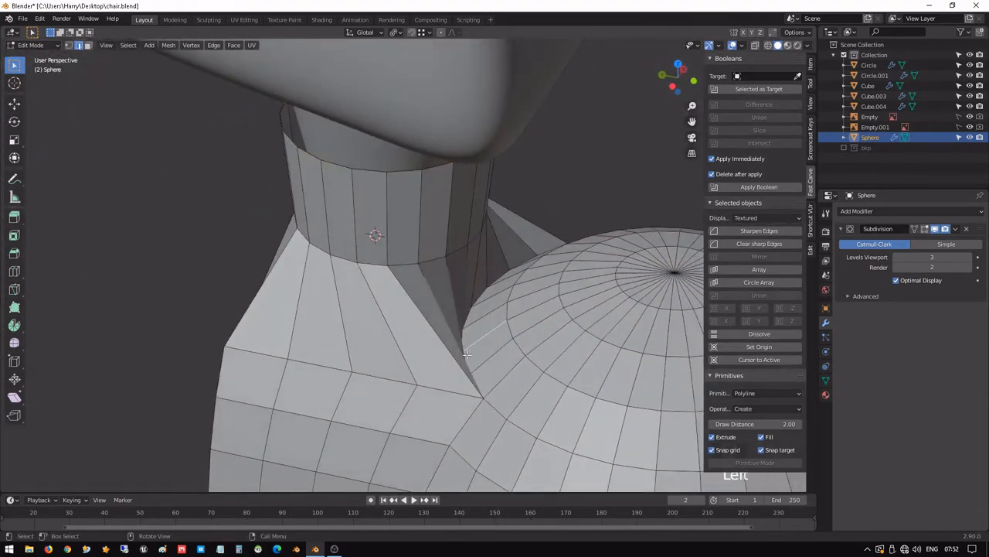
{"action": "middle_click_drag", "start_coordinate": [468, 356], "coordinate": [294, 340]}
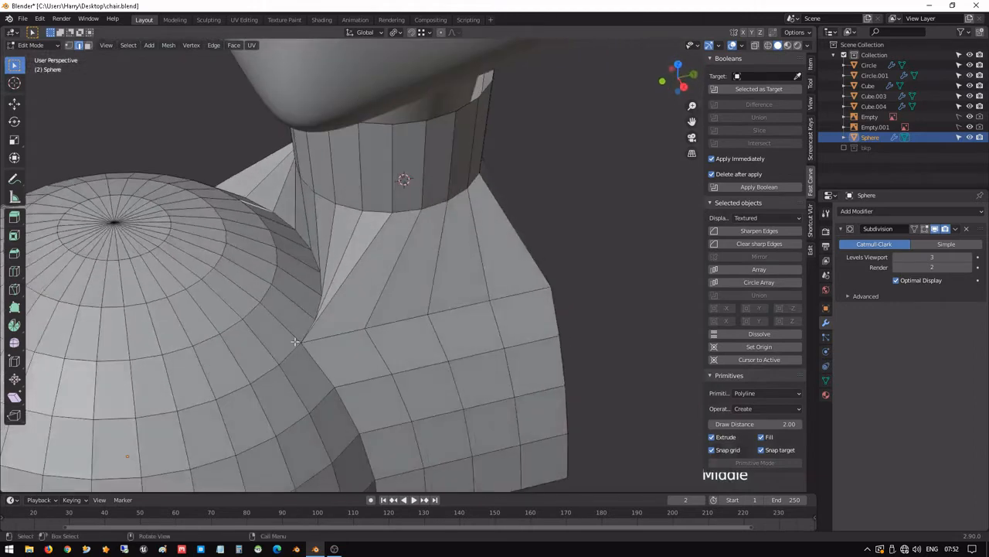
{"action": "key", "text": "1"}
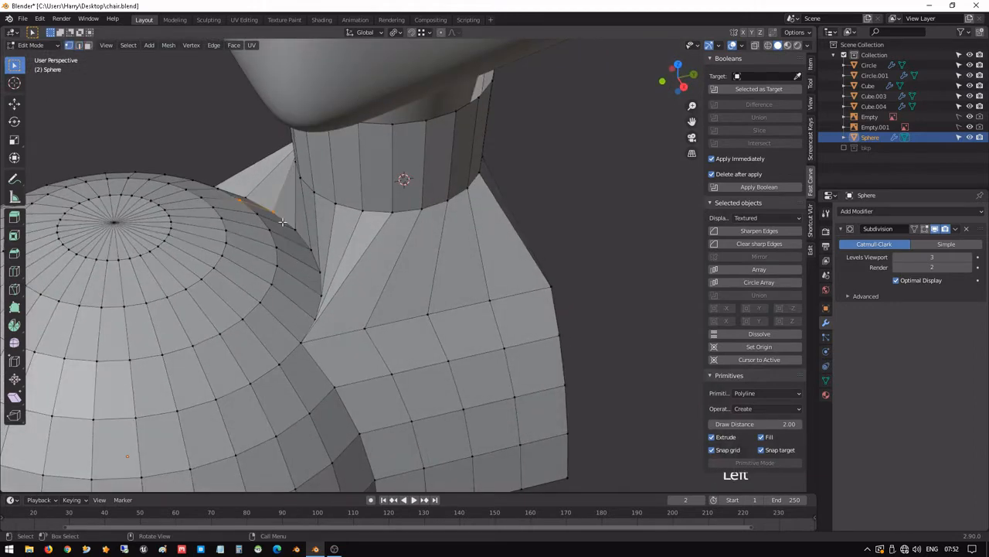
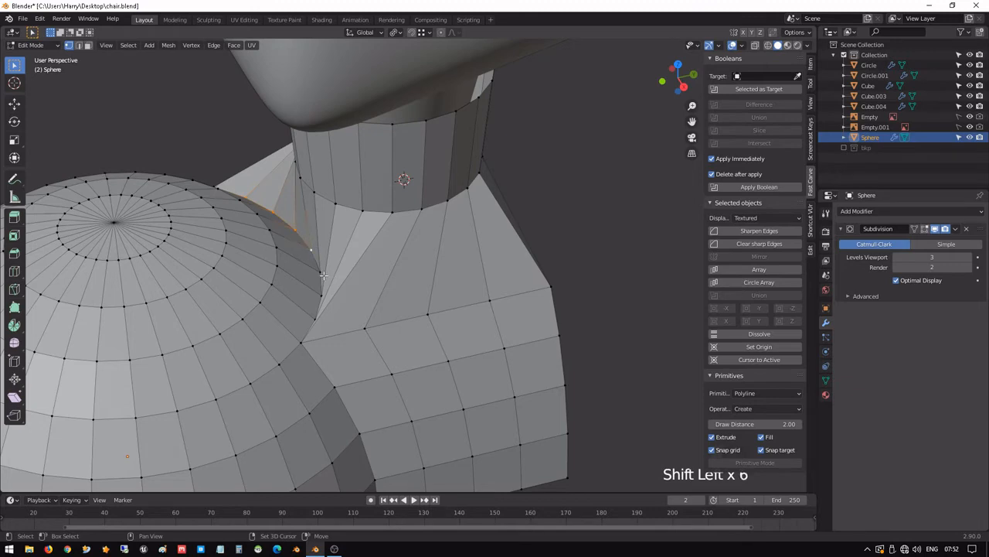
{"action": "middle_click_drag", "start_coordinate": [319, 316], "coordinate": [527, 294], "text": "shift"}
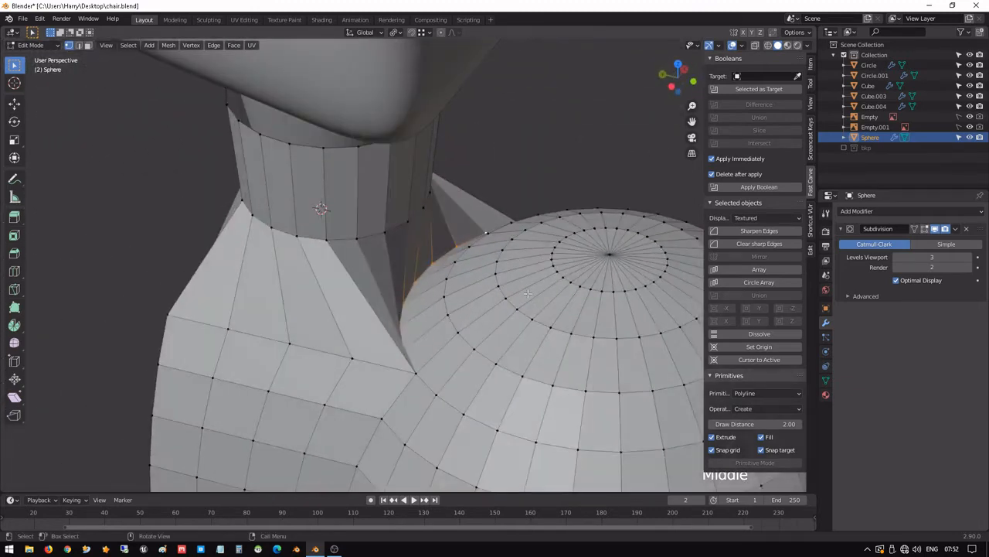
{"action": "key", "text": "g"}
{"action": "key", "text": "z"}
{"action": "left_click", "coordinate": [533, 277]}
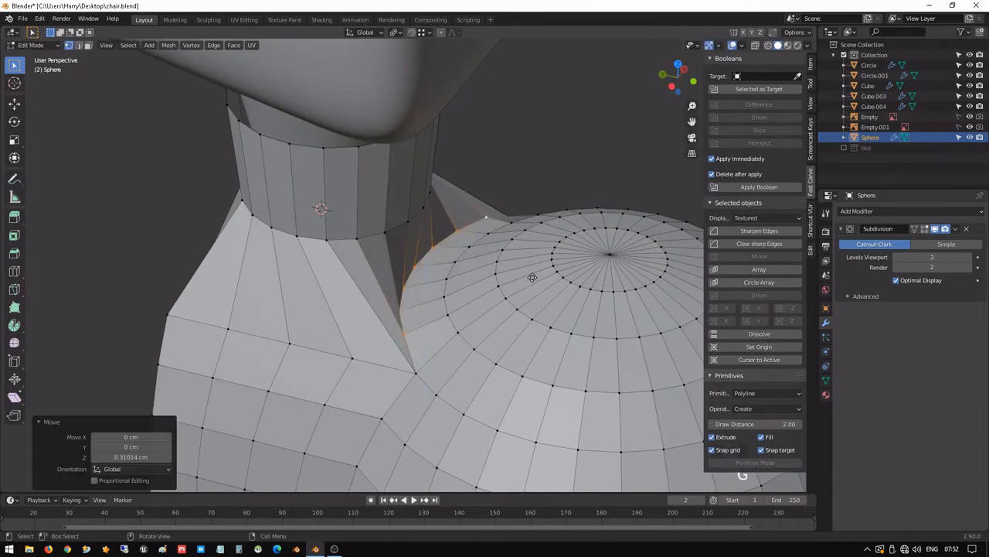
{"action": "key", "text": "g"}
{"action": "key", "text": "y"}
{"action": "left_click", "coordinate": [544, 282]}
{"action": "middle_click_drag", "start_coordinate": [545, 282], "coordinate": [427, 297]}
- Return to Object Mode and apply smooth shading to the sphere object
{"action": "key", "text": "Tab"}
{"action": "right_click", "coordinate": [388, 259]}
{"action": "scroll", "coordinate": [385, 268], "scroll_direction": "down", "scroll_amount": 5}
{"action": "scroll", "coordinate": [418, 285], "scroll_direction": "down", "scroll_amount": 3}
{"action": "scroll", "coordinate": [432, 313], "scroll_direction": "up", "scroll_amount": 5}
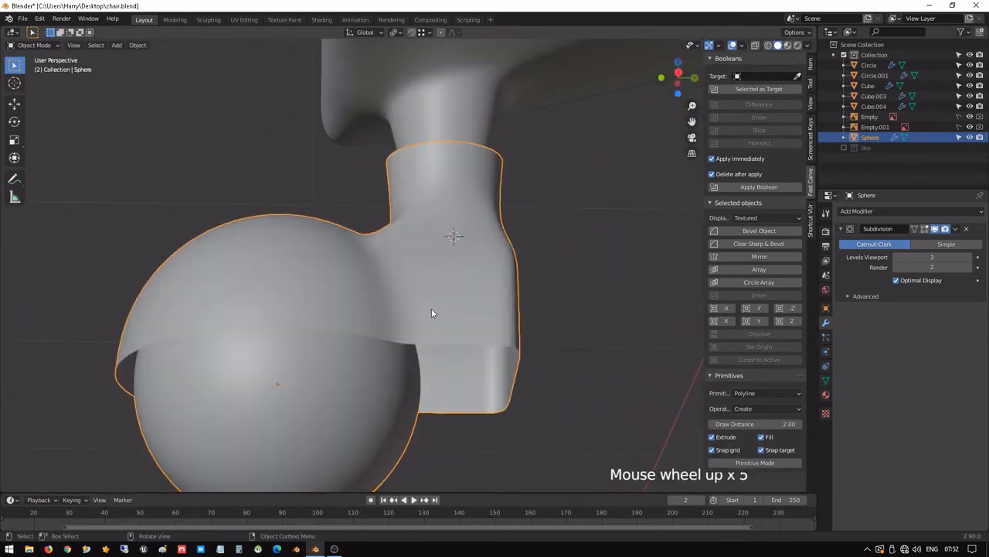
- Select the whole inner ball as linked geometry in Edit Mode, shift it slightly backward along Y, and return to Object Mode
{"action": "middle_click_drag", "start_coordinate": [383, 385], "coordinate": [351, 362]}
{"action": "key", "text": "Tab"}
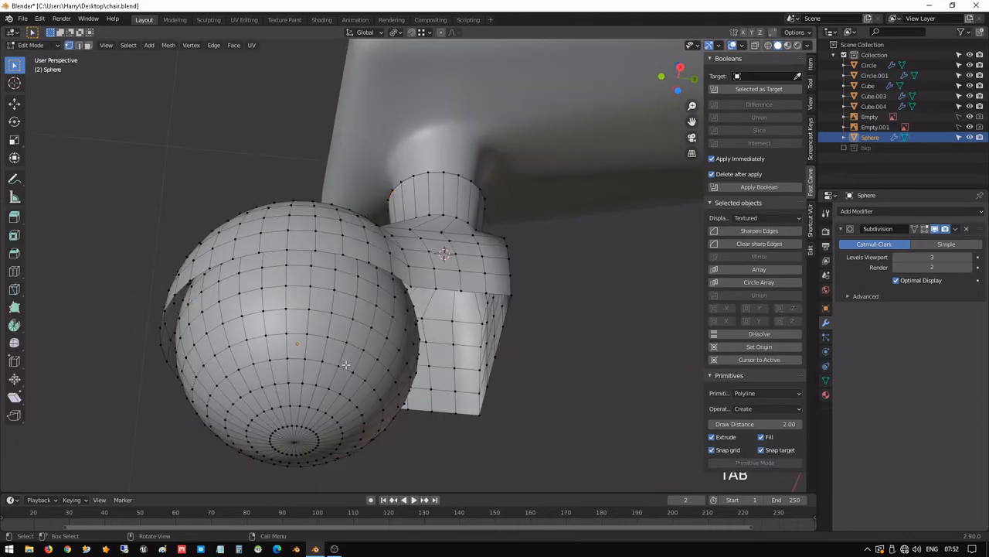
{"action": "scroll", "coordinate": [346, 364], "scroll_direction": "down", "scroll_amount": 2}
{"action": "left_click", "coordinate": [346, 331]}
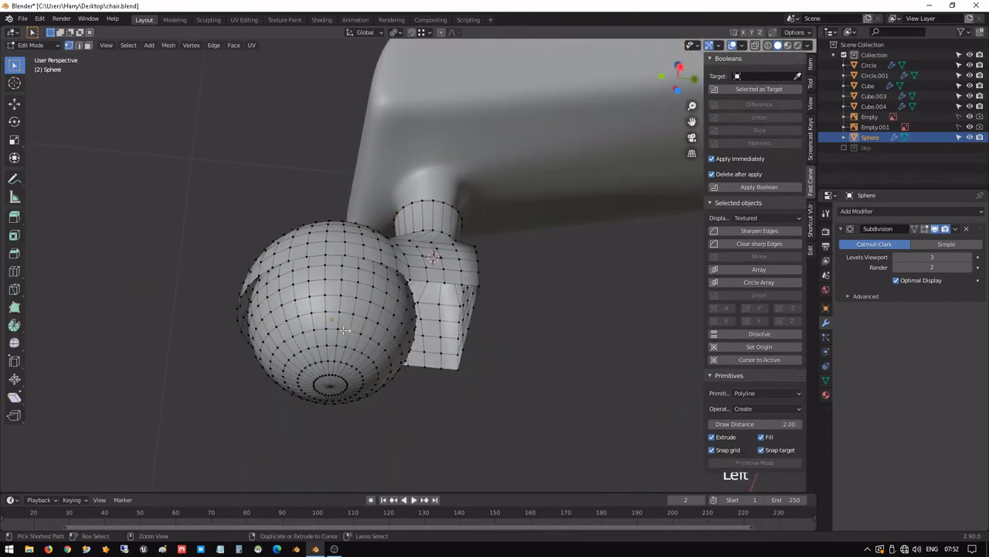
{"action": "key", "text": "ctrl+l"}
{"action": "key", "text": "KP_3"}
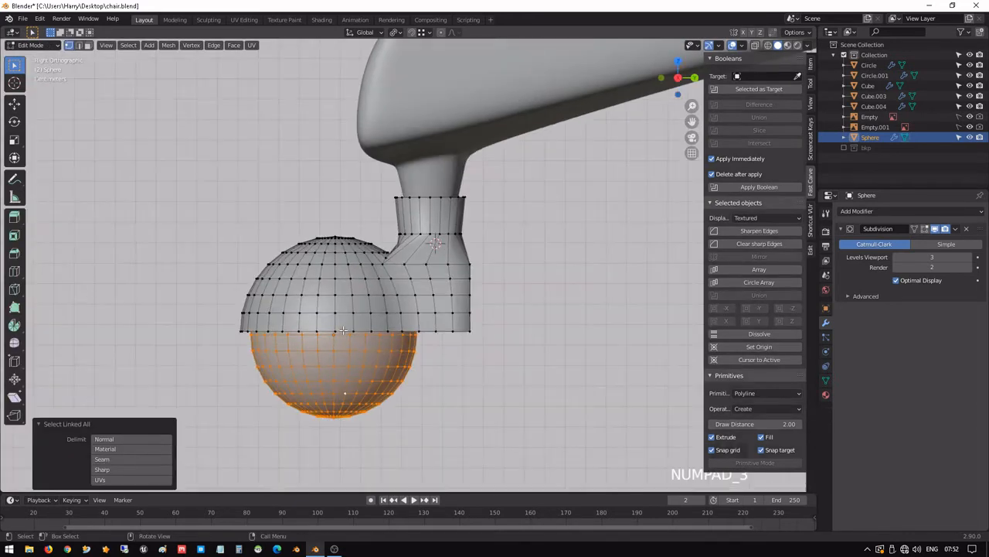
{"action": "key", "text": "g"}
{"action": "key", "text": "y"}
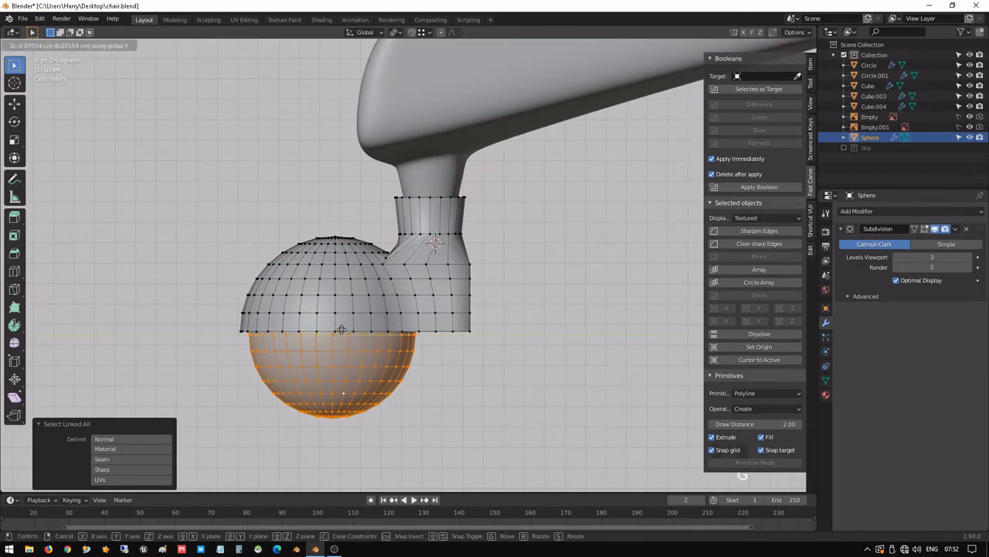
{"action": "left_click", "coordinate": [340, 332]}
{"action": "middle_click_drag", "start_coordinate": [345, 371], "coordinate": [464, 384]}
{"action": "key", "text": "Tab"}
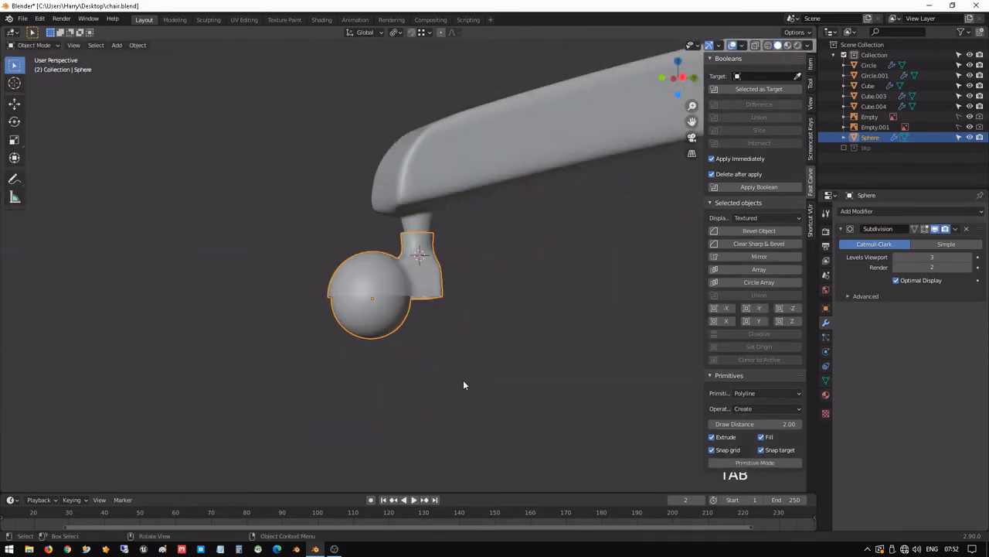
- Assign the existing BlackPlastic material to the sphere object
{"action": "middle_click_drag", "start_coordinate": [431, 287], "coordinate": [433, 351]}
{"action": "scroll", "coordinate": [450, 286], "scroll_direction": "up", "scroll_amount": 3}
{"action": "middle_click_drag", "start_coordinate": [451, 286], "coordinate": [521, 371]}
{"action": "scroll", "coordinate": [521, 371], "scroll_direction": "down", "scroll_amount": 1}
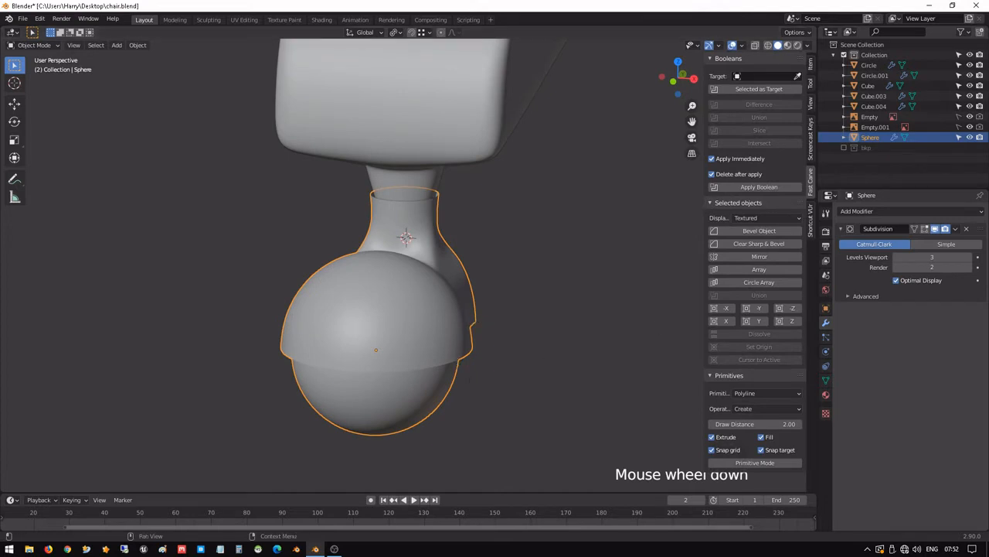
{"action": "left_click", "coordinate": [825, 393]}
{"action": "left_click", "coordinate": [844, 254]}
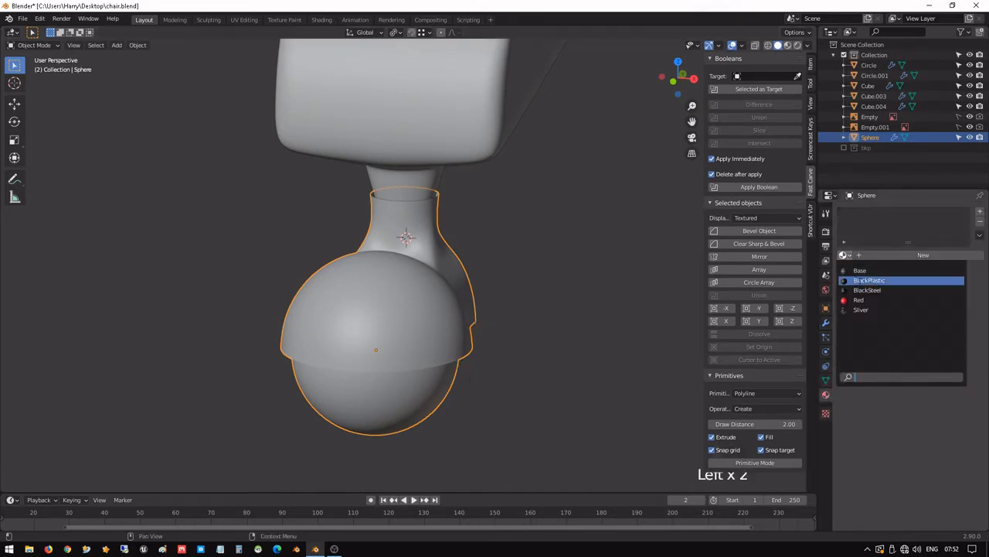
{"action": "left_click", "coordinate": [863, 281]}
- Examine the ball and socket from the side and in front view against the reference image
{"action": "scroll", "coordinate": [402, 303], "scroll_direction": "down", "scroll_amount": 4}
{"action": "middle_click_drag", "start_coordinate": [403, 303], "coordinate": [379, 302]}
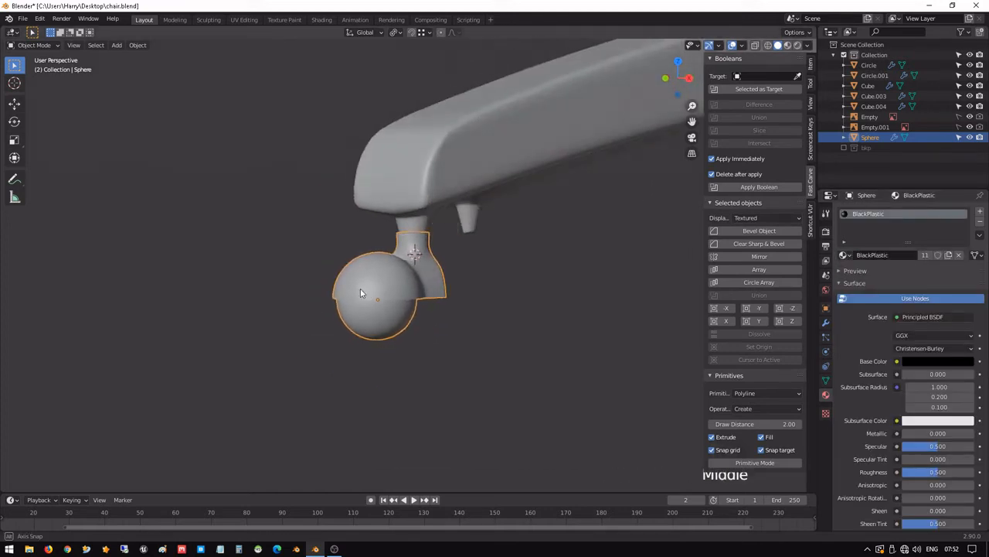
{"action": "scroll", "coordinate": [374, 302], "scroll_direction": "down", "scroll_amount": 1}
{"action": "scroll", "coordinate": [393, 306], "scroll_direction": "up", "scroll_amount": 3}
{"action": "scroll", "coordinate": [396, 309], "scroll_direction": "down", "scroll_amount": 3}
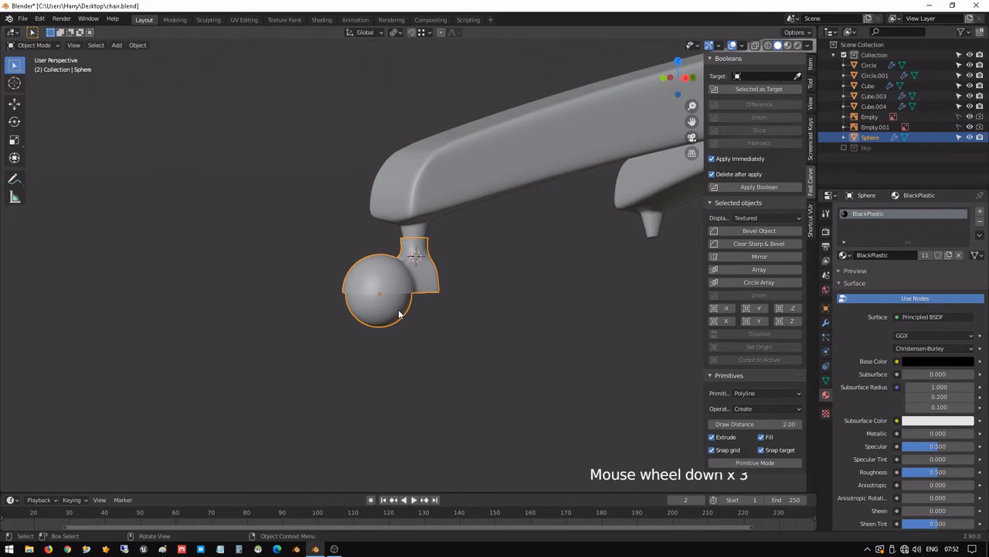
{"action": "key", "text": "KP_1"}
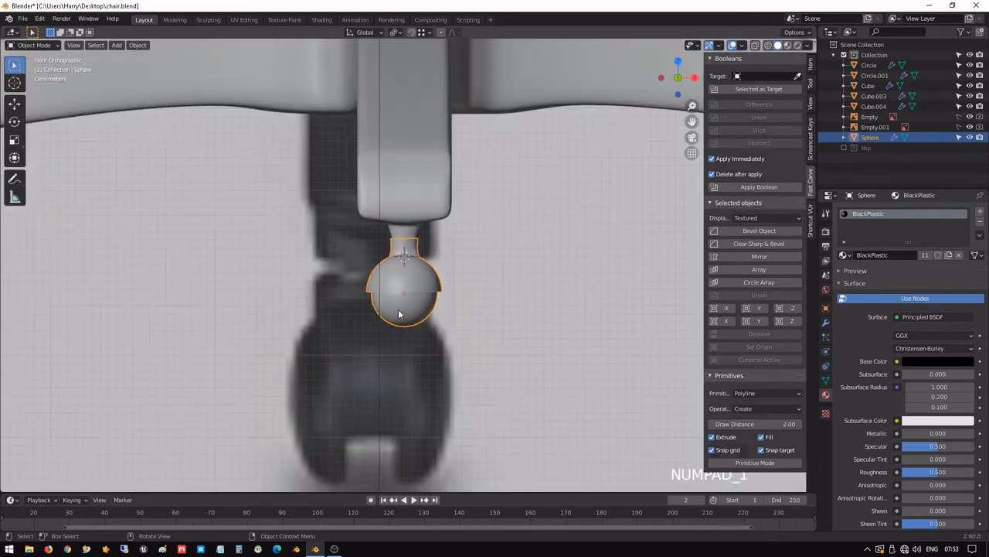
- Duplicate the front leg's ball socket in bottom view and place the copy at the +X leg's end, about 96 cm away in X and Y
{"action": "scroll", "coordinate": [396, 320], "scroll_direction": "down", "scroll_amount": 8}
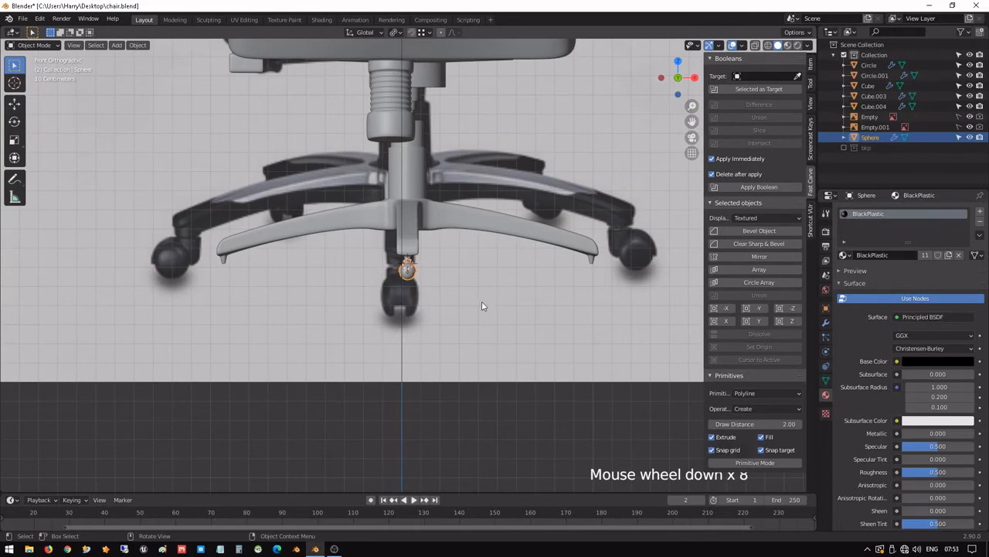
{"action": "key", "text": "KP_7"}
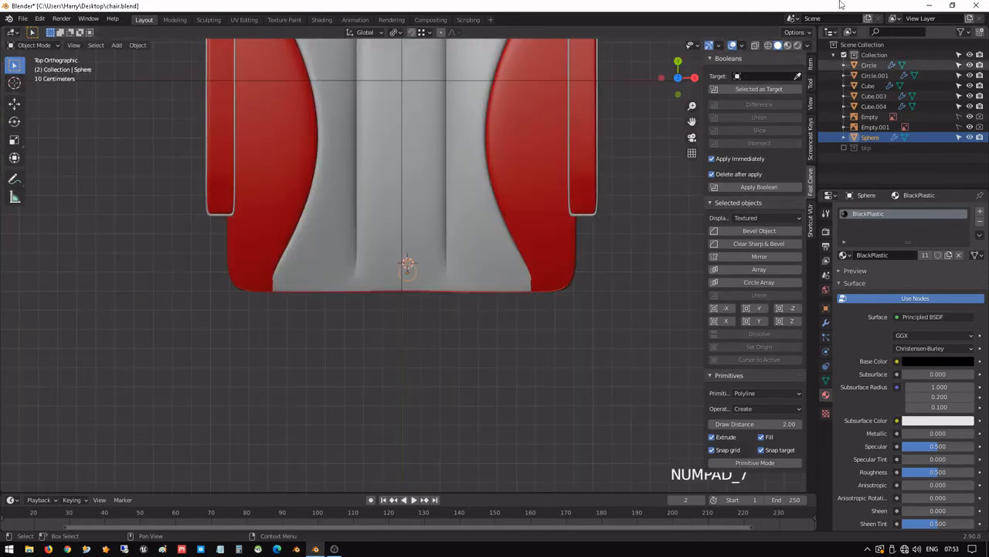
{"action": "key", "text": "shift+z"}
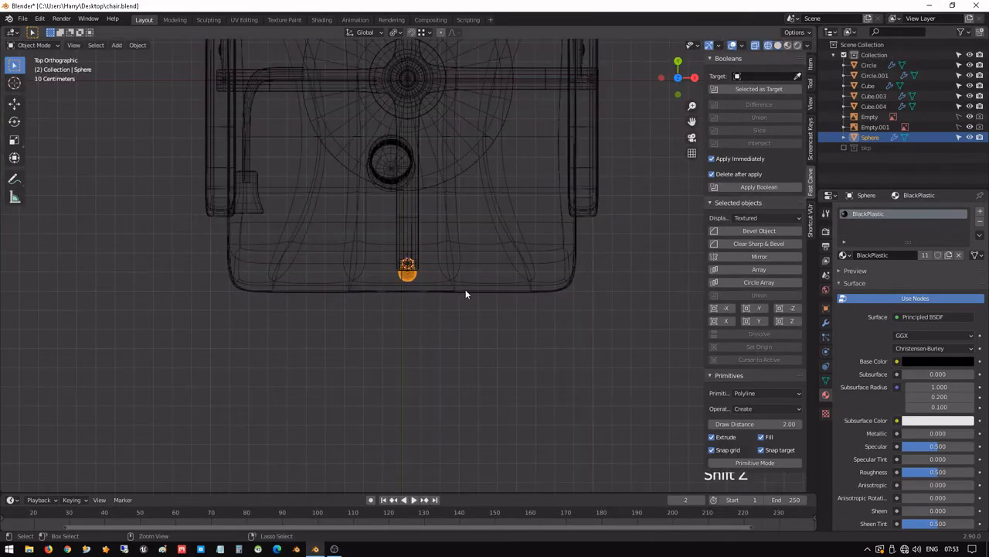
{"action": "key", "text": "ctrl+KP_7"}
{"action": "scroll", "coordinate": [452, 363], "scroll_direction": "down", "scroll_amount": 3}
{"action": "key", "text": "shift+z"}
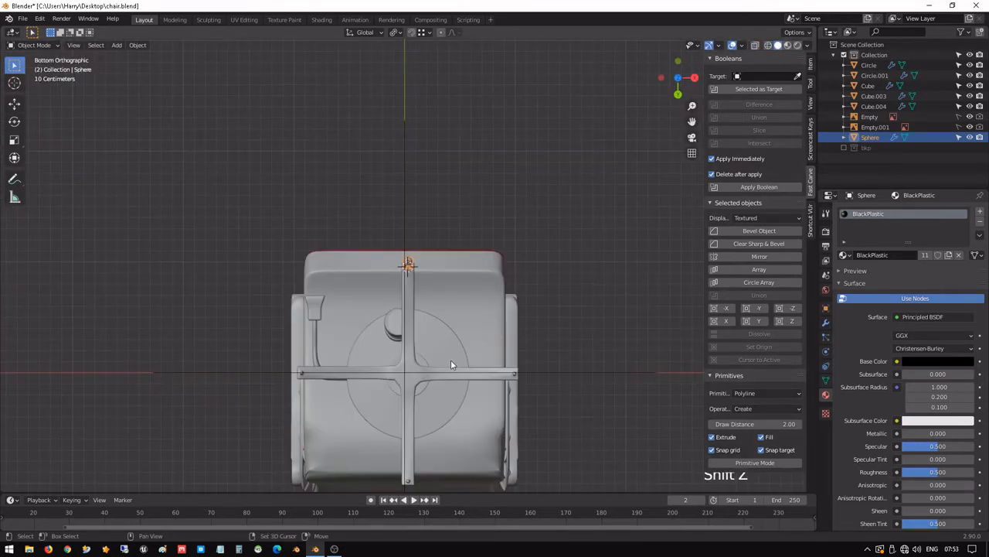
{"action": "mouse_move", "coordinate": [455, 280]}
{"action": "middle_mouse_down", "text": "shift"}
{"action": "mouse_move", "coordinate": [454, 303]}
{"action": "mouse_move", "coordinate": [464, 286]}
{"action": "middle_mouse_up", "text": "shift"}
{"action": "scroll", "coordinate": [464, 287], "scroll_direction": "up", "scroll_amount": 4}
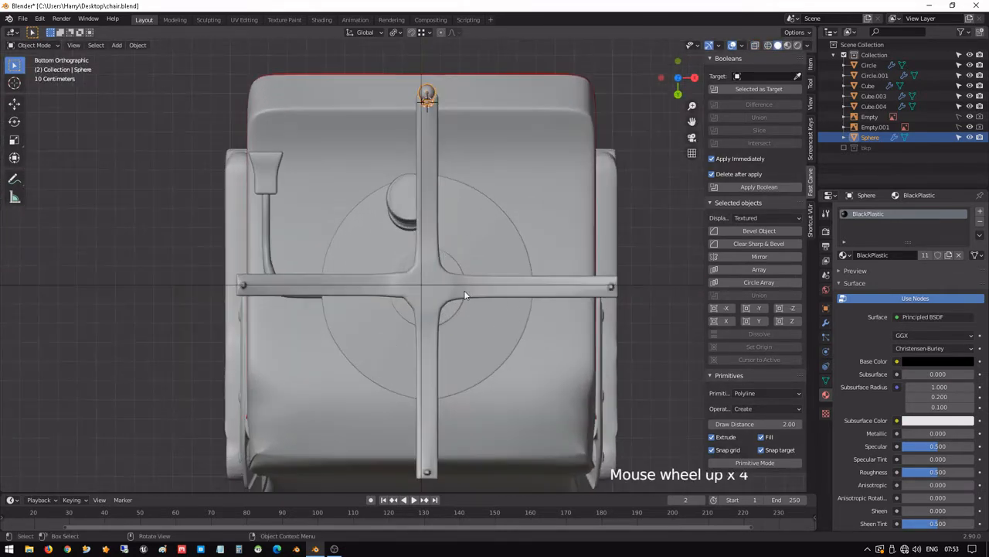
{"action": "middle_click_drag", "start_coordinate": [539, 364], "coordinate": [500, 250], "text": "shift"}
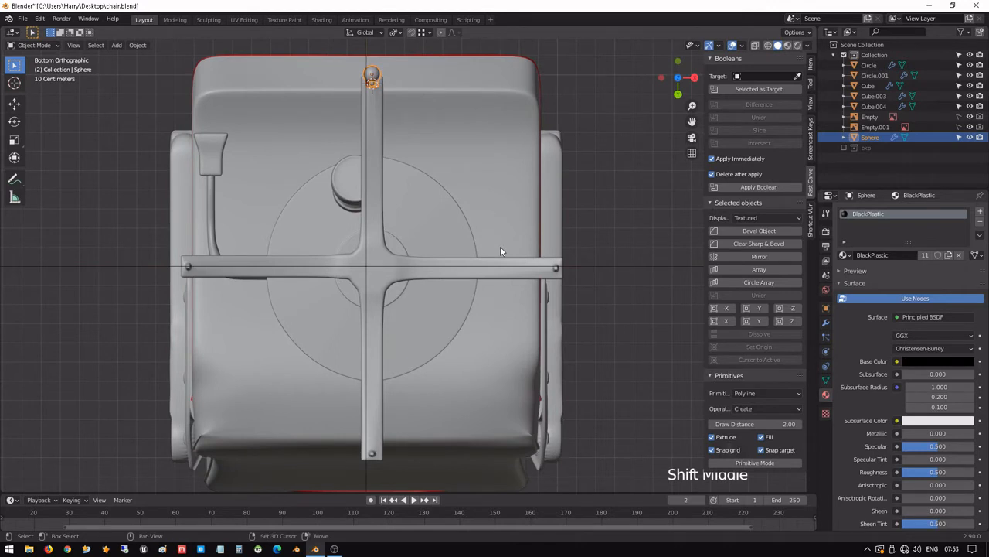
{"action": "key", "text": "shift+d"}
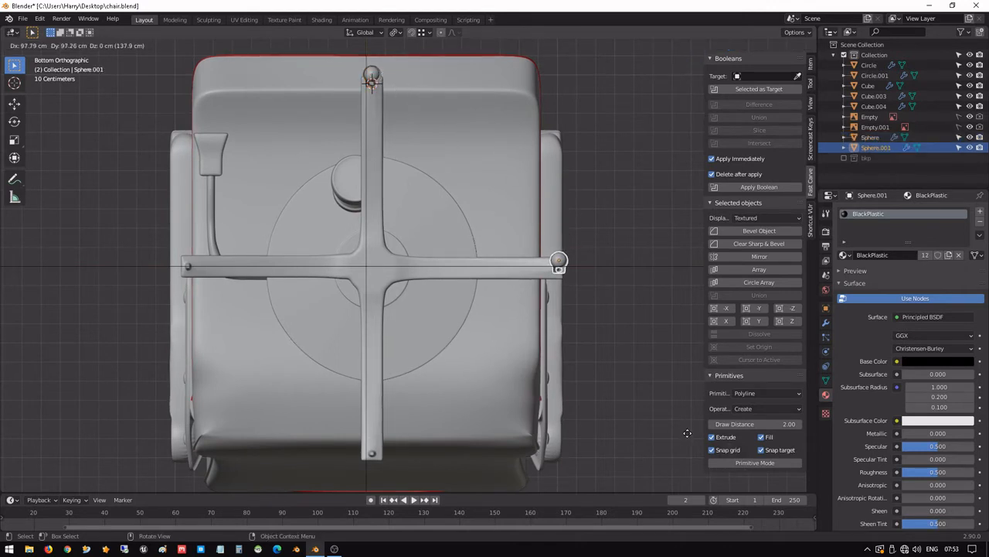
{"action": "left_click", "coordinate": [686, 432]}
{"action": "key", "text": "KP_Decimal"}
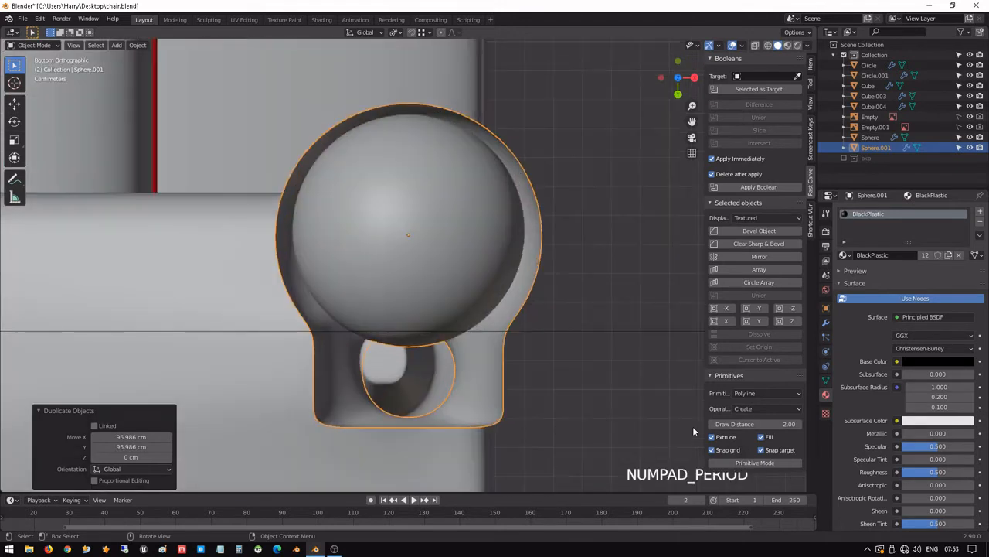
{"action": "key", "text": "g"}
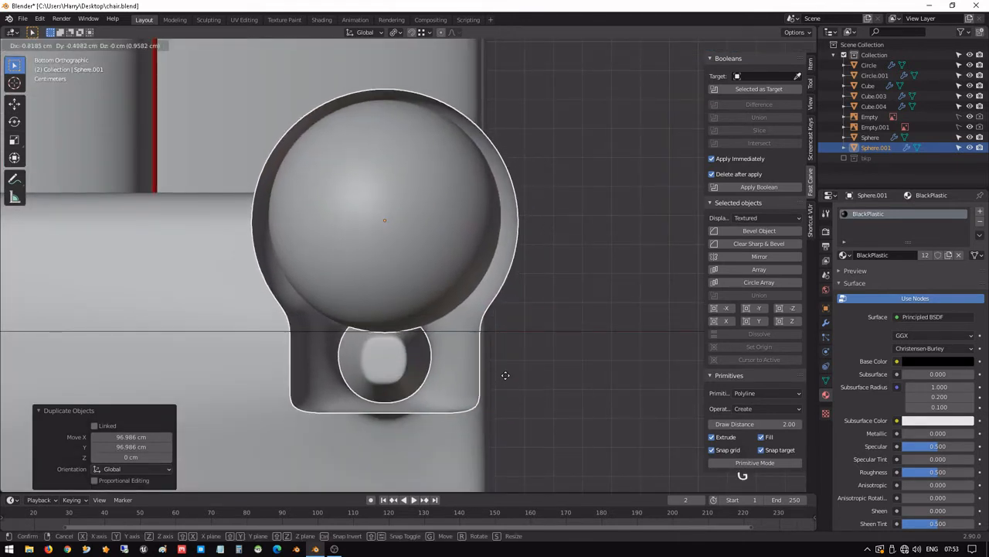
{"action": "left_click", "coordinate": [506, 375]}
- Rotate the +X leg's ball socket 90° and move it about 4.9 cm in X and 4.8 cm in Y onto the leg's pin
{"action": "scroll", "coordinate": [506, 376], "scroll_direction": "down", "scroll_amount": 5}
{"action": "middle_click_drag", "start_coordinate": [509, 382], "coordinate": [599, 413]}
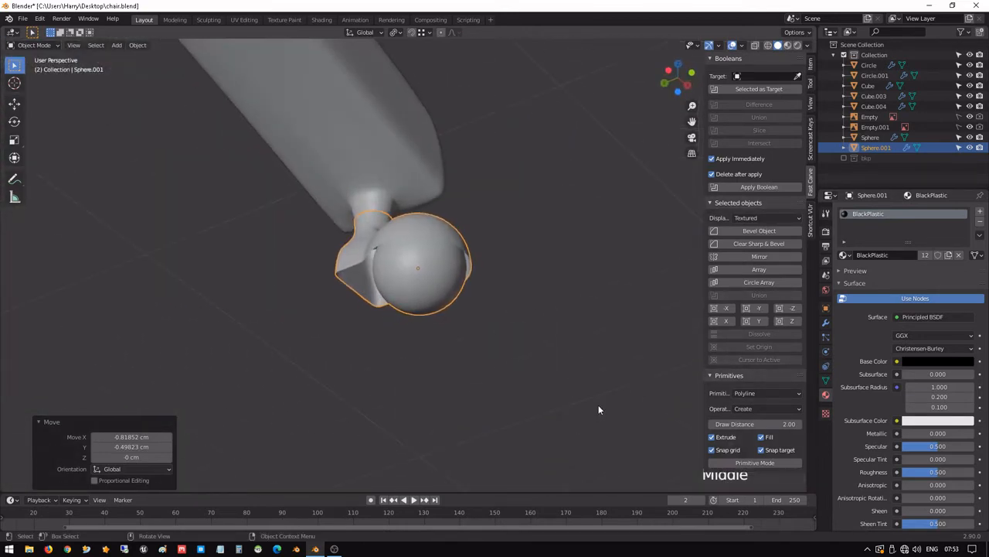
{"action": "key", "text": "KP_7"}
{"action": "key", "text": "ctrl+KP_7"}
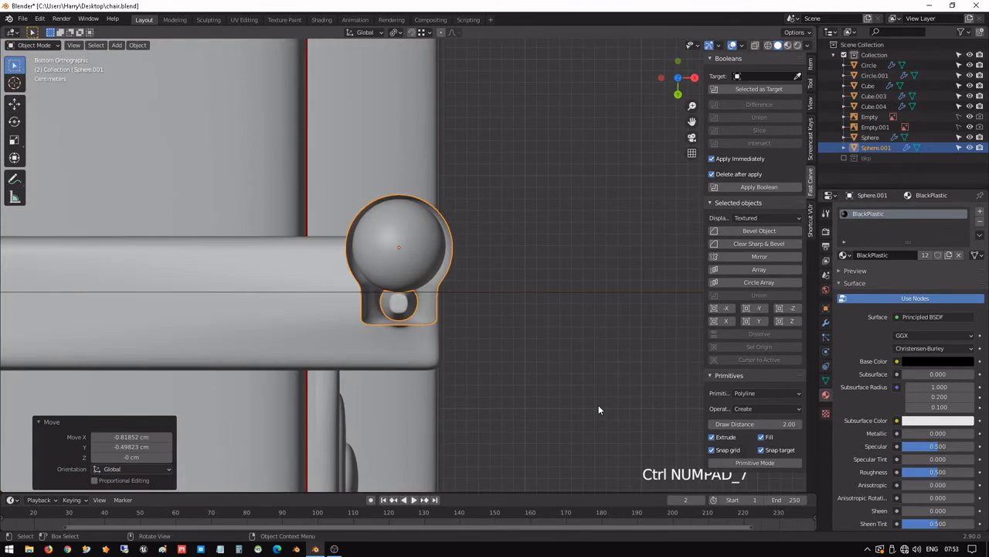
{"action": "key", "text": "r"}
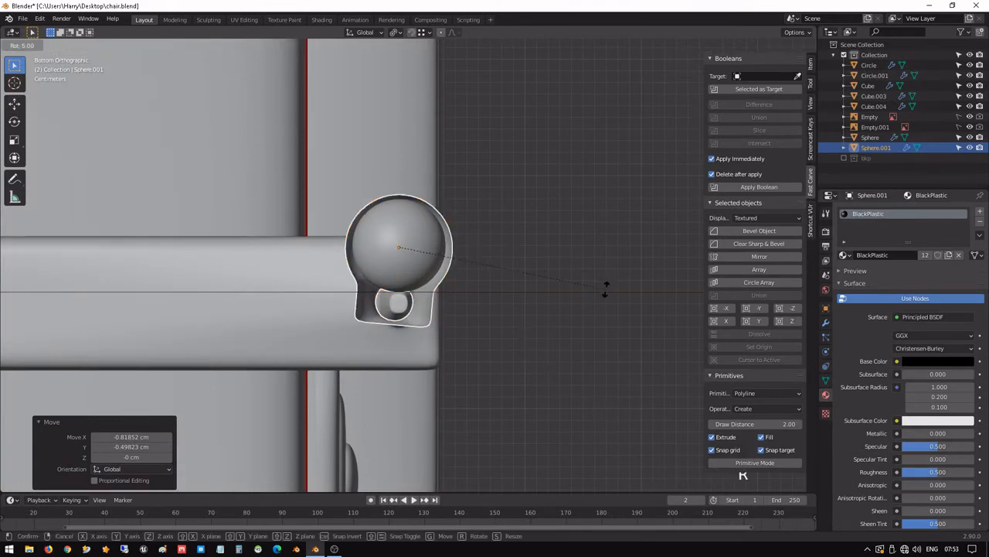
{"action": "left_click", "coordinate": [383, 381]}
{"action": "key", "text": "g"}
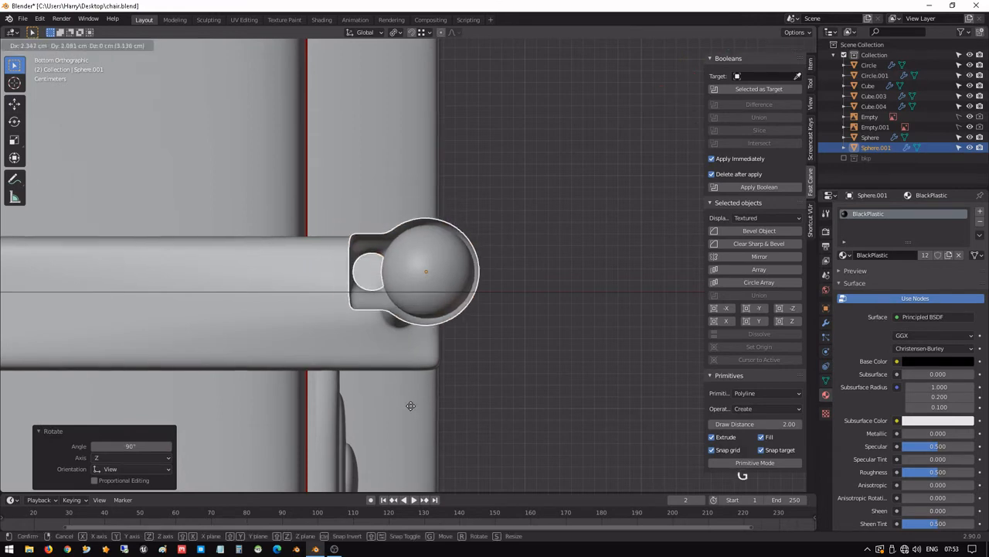
{"action": "left_click", "coordinate": [440, 442]}
{"action": "scroll", "coordinate": [440, 442], "scroll_direction": "down", "scroll_amount": 2}
{"action": "middle_click_drag", "start_coordinate": [501, 397], "coordinate": [557, 292]}
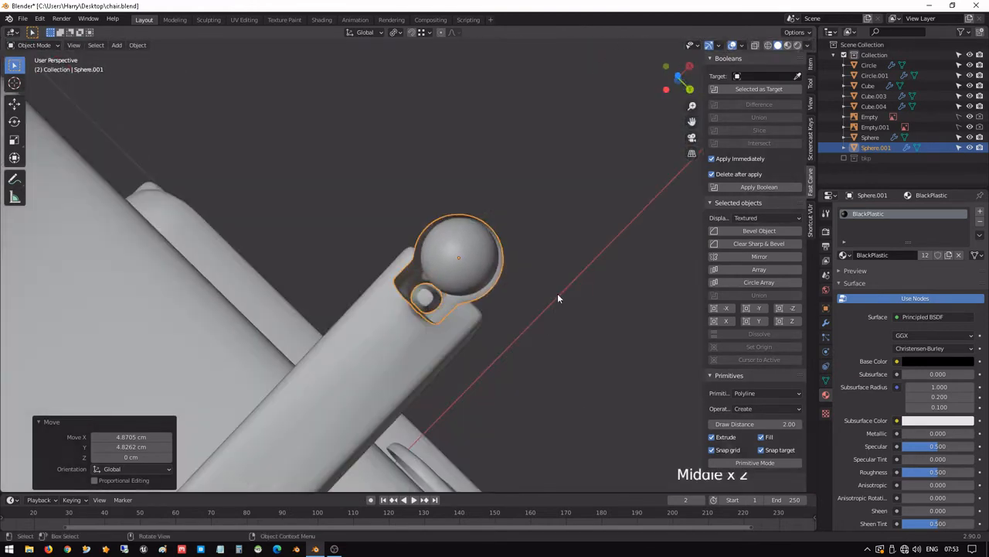
- Duplicate the +X leg's ball socket to the end of the rear leg, moving it about -97.1 cm in X and 97.5 cm in Y
{"action": "key", "text": "KP_7"}
{"action": "key", "text": "ctrl+KP_7"}
{"action": "scroll", "coordinate": [557, 298], "scroll_direction": "down", "scroll_amount": 6}
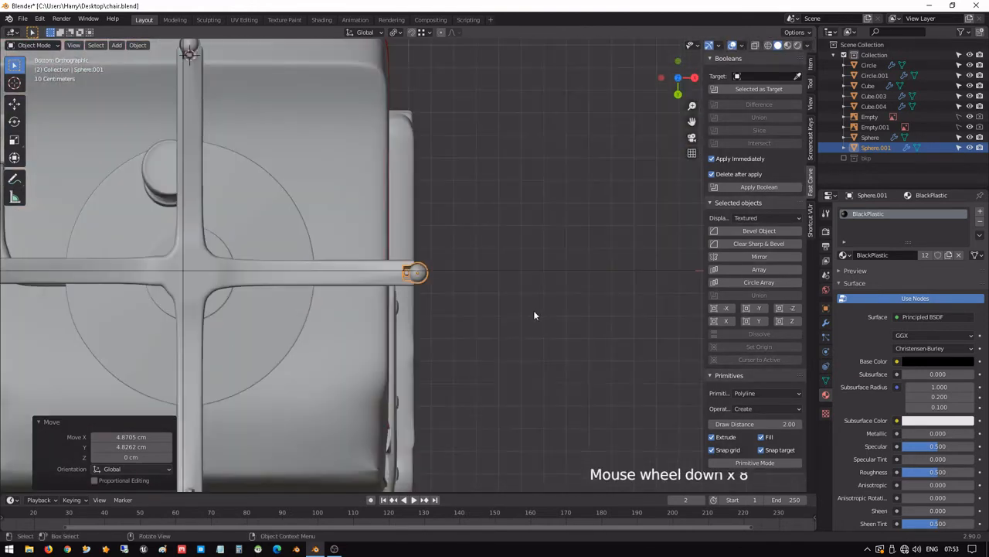
{"action": "scroll", "coordinate": [518, 317], "scroll_direction": "up", "scroll_amount": 1}
{"action": "scroll", "coordinate": [506, 325], "scroll_direction": "up", "scroll_amount": 1}
{"action": "middle_click_drag", "start_coordinate": [506, 325], "coordinate": [589, 254], "text": "shift"}
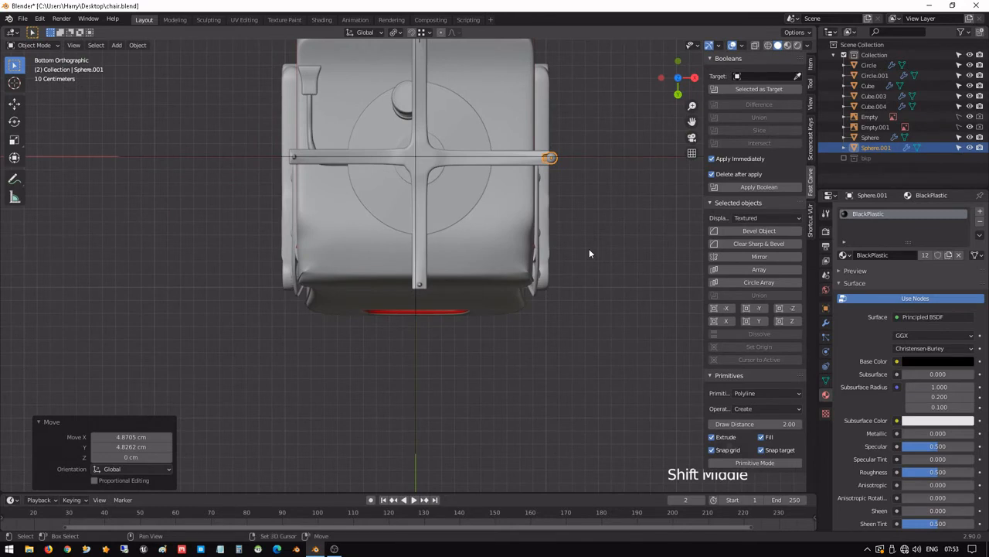
{"action": "key", "text": "shift+d"}
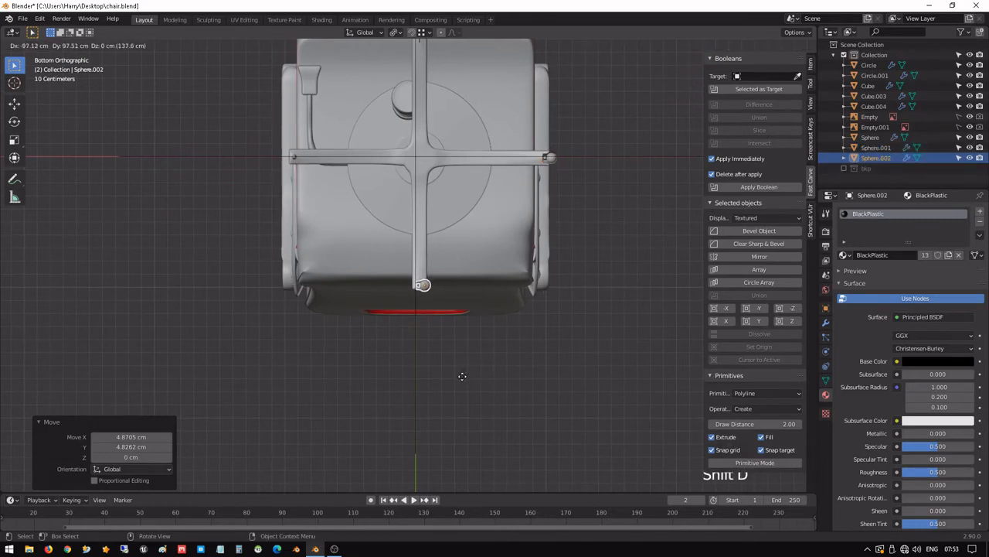
{"action": "left_click", "coordinate": [462, 375]}
{"action": "key", "text": "KP_Decimal"}
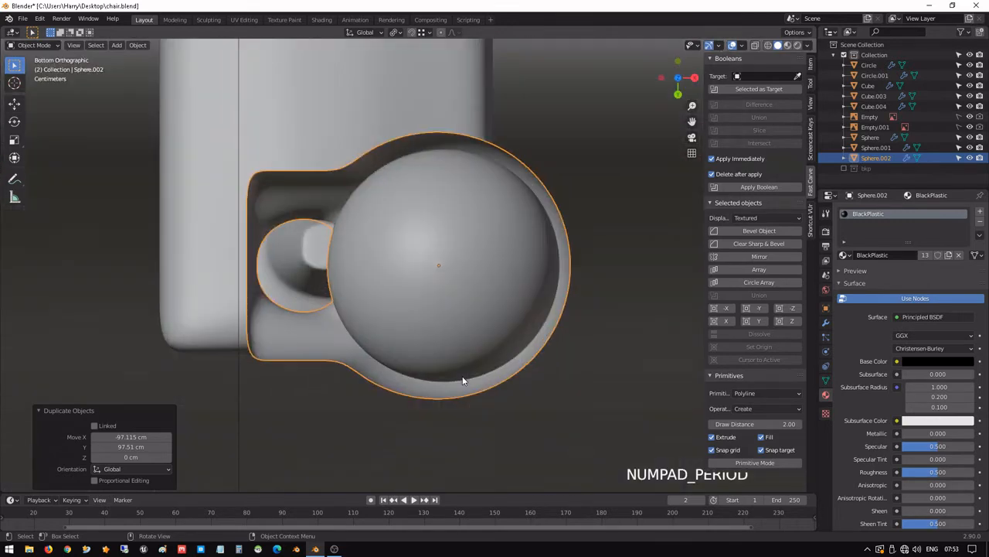
- Rotate the rear ball socket 90°, shift it about -3.9 cm in X and 4.1 cm in Y onto the pin, and save the file
{"action": "scroll", "coordinate": [462, 379], "scroll_direction": "down", "scroll_amount": 6}
{"action": "key", "text": "r"}
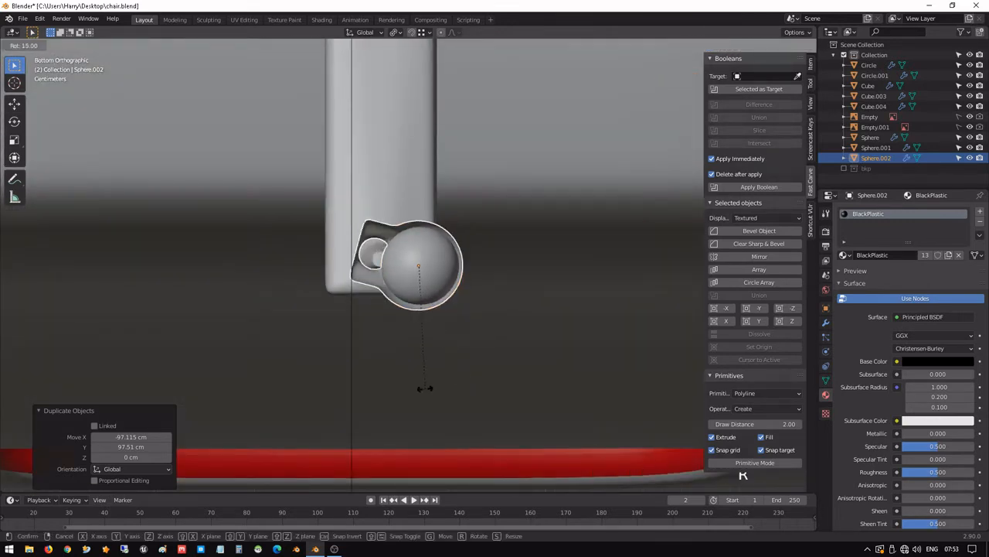
{"action": "left_click", "coordinate": [299, 308]}
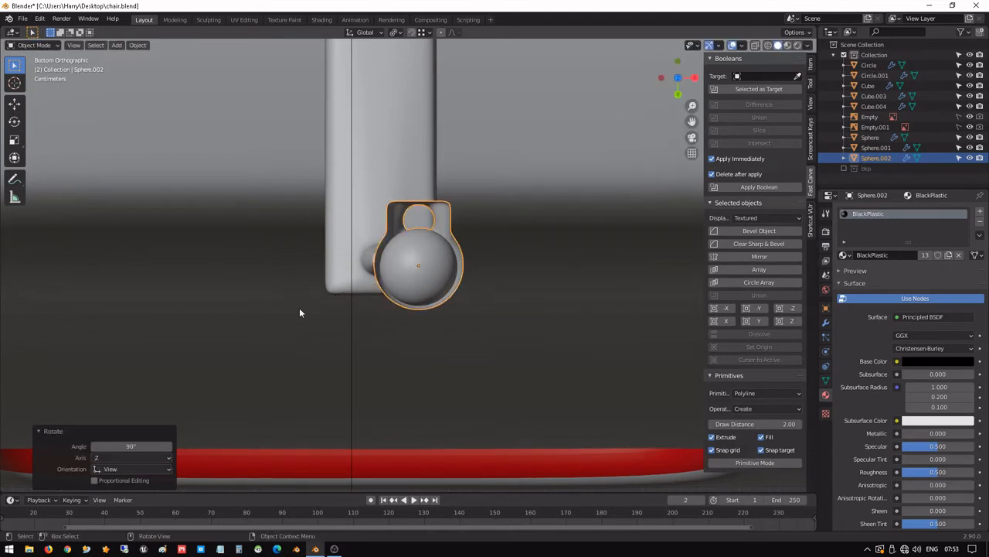
{"action": "key", "text": "g"}
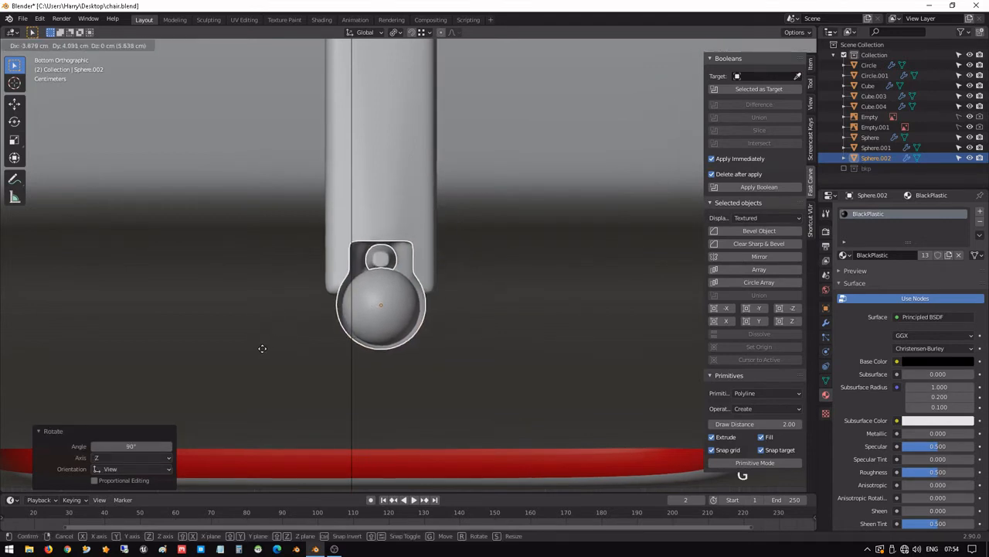
{"action": "left_click", "coordinate": [262, 352]}
{"action": "middle_click_drag", "start_coordinate": [503, 286], "coordinate": [440, 283]}
{"action": "scroll", "coordinate": [296, 397], "scroll_direction": "down", "scroll_amount": 1}
{"action": "key", "text": "ctrl+s"}
- Duplicate the rear ball socket to the end of the -X leg, moving it about -94.7 cm in X and -98.3 cm in Y
{"action": "scroll", "coordinate": [468, 379], "scroll_direction": "down", "scroll_amount": 4}
{"action": "key", "text": "ctrl+KP_7"}
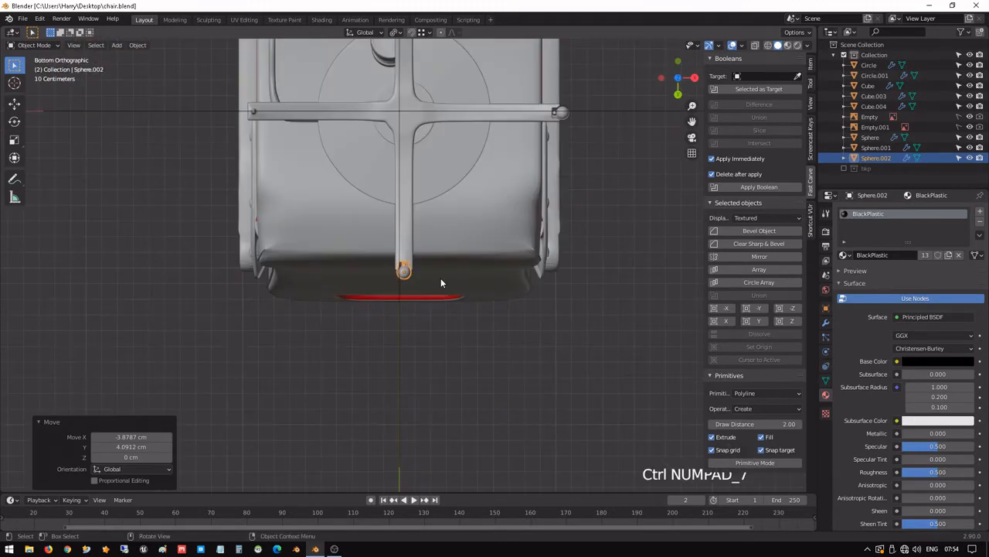
{"action": "scroll", "coordinate": [441, 283], "scroll_direction": "down", "scroll_amount": 1}
{"action": "middle_click_drag", "start_coordinate": [434, 195], "coordinate": [642, 349], "text": "shift"}
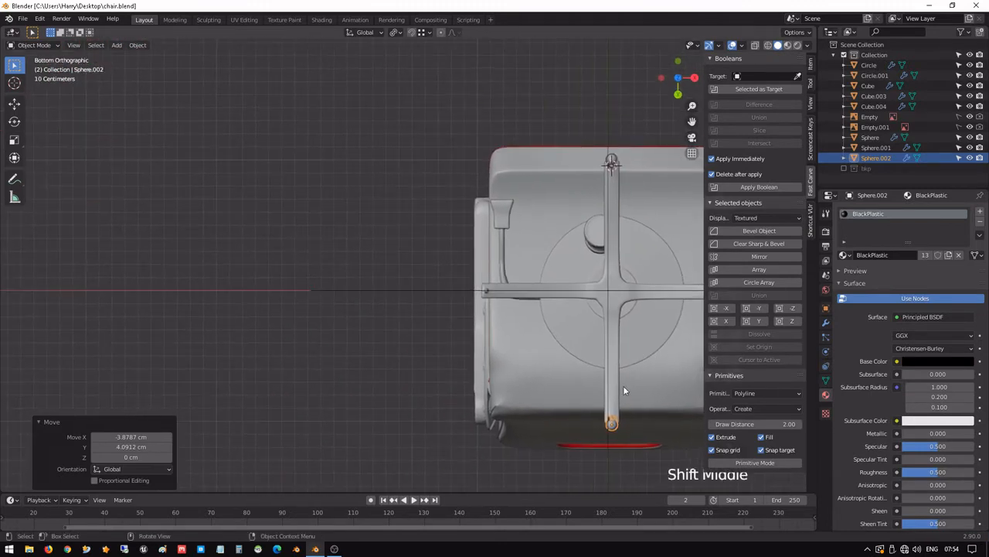
{"action": "key", "text": "shift+d"}
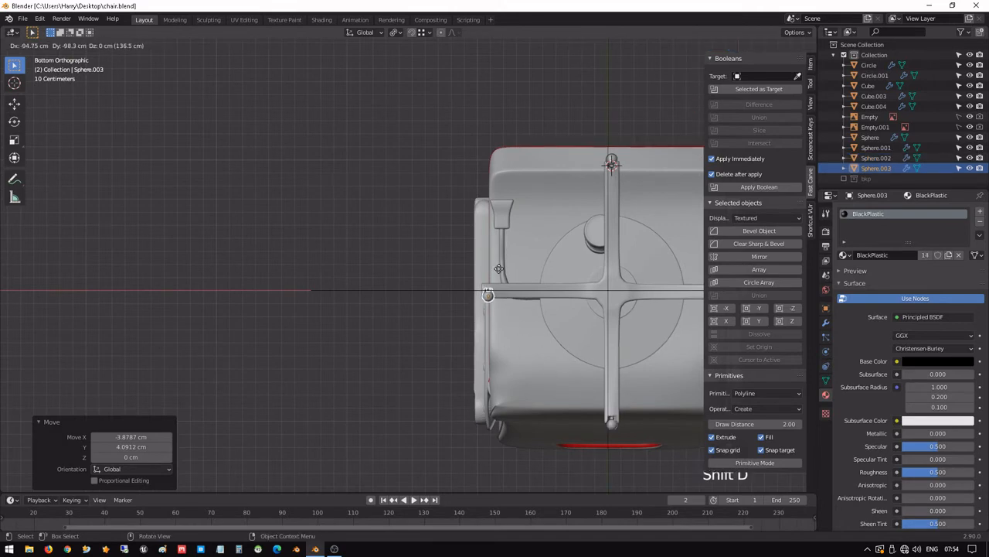
{"action": "left_click", "coordinate": [499, 269]}
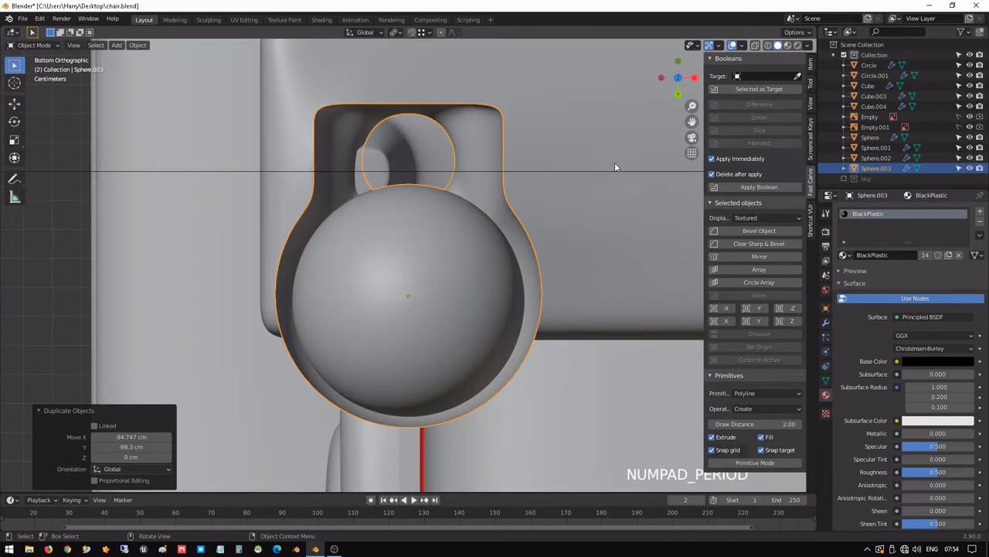
- Rotate the -X leg's ball socket 90° and move it about -6.3 cm in X and -4.3 cm in Y onto the leg's pin
{"action": "scroll", "coordinate": [485, 248], "scroll_direction": "down", "scroll_amount": 6}
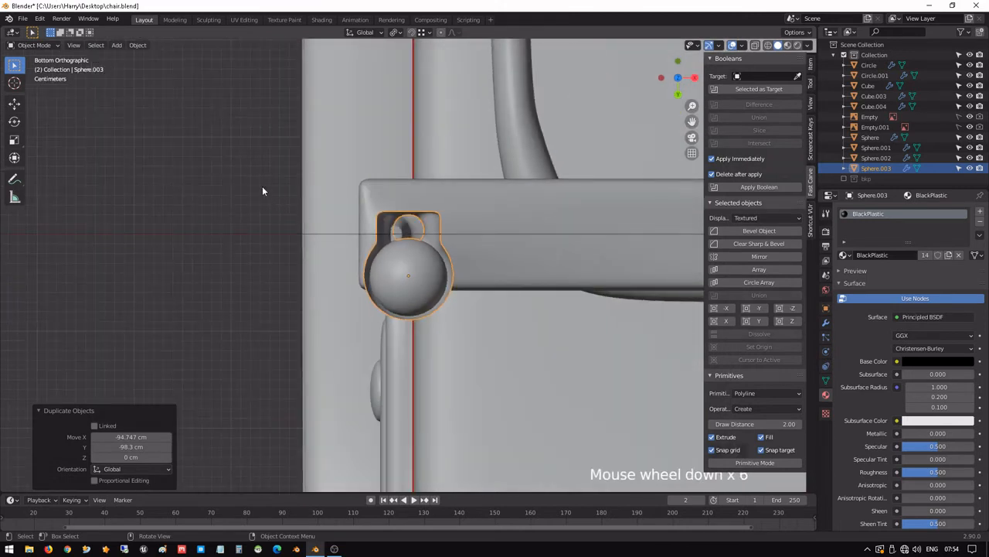
{"action": "key", "text": "r"}
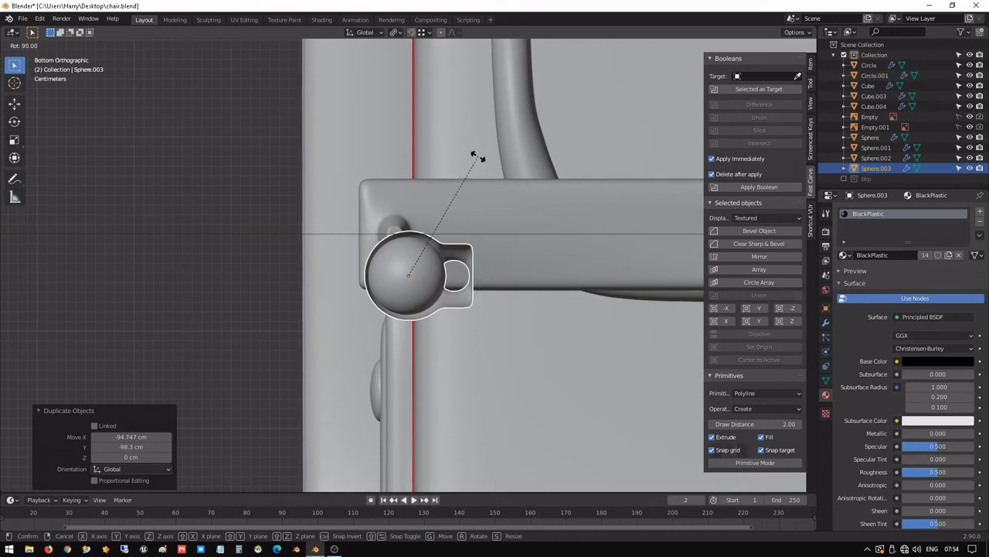
{"action": "left_click", "coordinate": [477, 157]}
{"action": "key", "text": "g"}
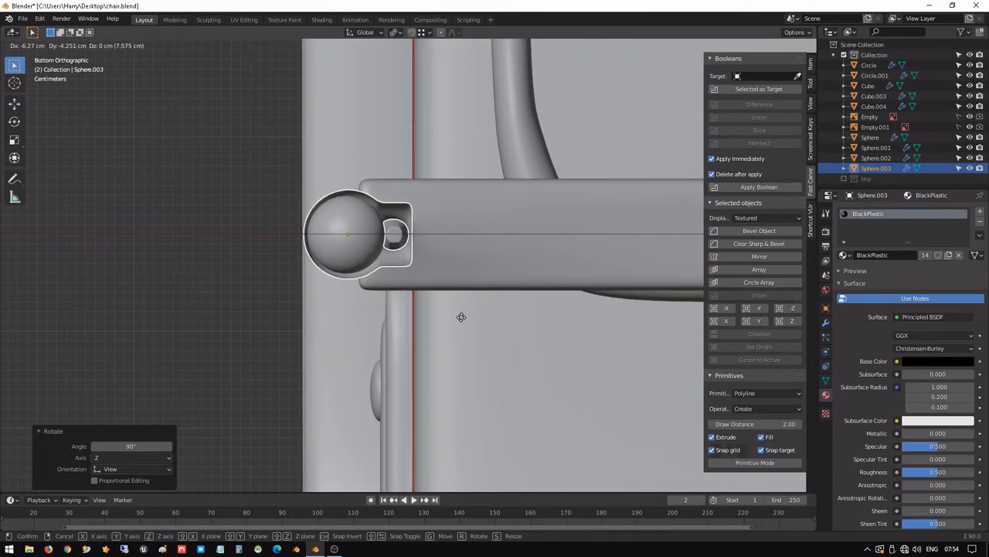
{"action": "left_click", "coordinate": [463, 316]}
{"action": "middle_click_drag", "start_coordinate": [463, 316], "coordinate": [503, 335]}
{"action": "scroll", "coordinate": [526, 370], "scroll_direction": "down", "scroll_amount": 6}
- Deselect the copied ball socket, check the four leg ends from several angles, and save the chair file
{"action": "left_click", "coordinate": [424, 268]}
{"action": "middle_click_drag", "start_coordinate": [424, 268], "coordinate": [485, 300]}
{"action": "scroll", "coordinate": [434, 279], "scroll_direction": "up", "scroll_amount": 3}
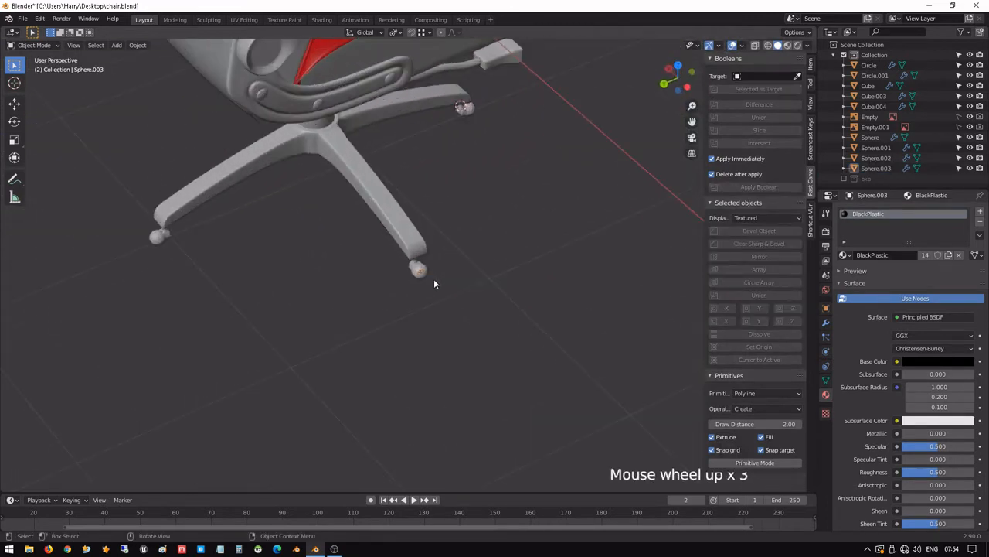
{"action": "key", "text": "Tab"}
{"action": "key", "text": "Tab"}
{"action": "scroll", "coordinate": [531, 267], "scroll_direction": "down", "scroll_amount": 4}
{"action": "middle_click_drag", "start_coordinate": [531, 267], "coordinate": [490, 224]}
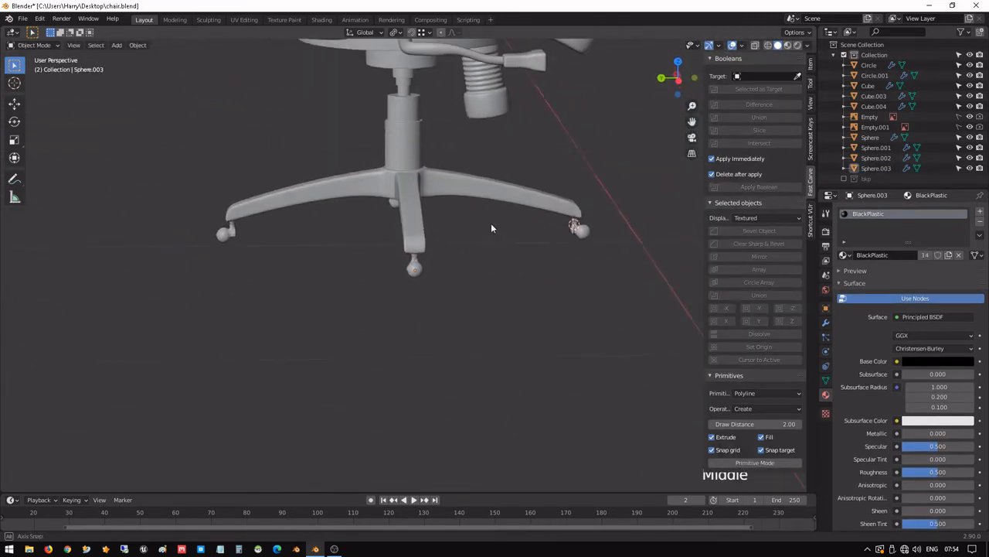
{"action": "key", "text": "ctrl+s"}
{"action": "scroll", "coordinate": [506, 242], "scroll_direction": "up", "scroll_amount": 2}
{"action": "middle_click_drag", "start_coordinate": [557, 245], "coordinate": [481, 211]}
{"action": "scroll", "coordinate": [506, 288], "scroll_direction": "down", "scroll_amount": 10}
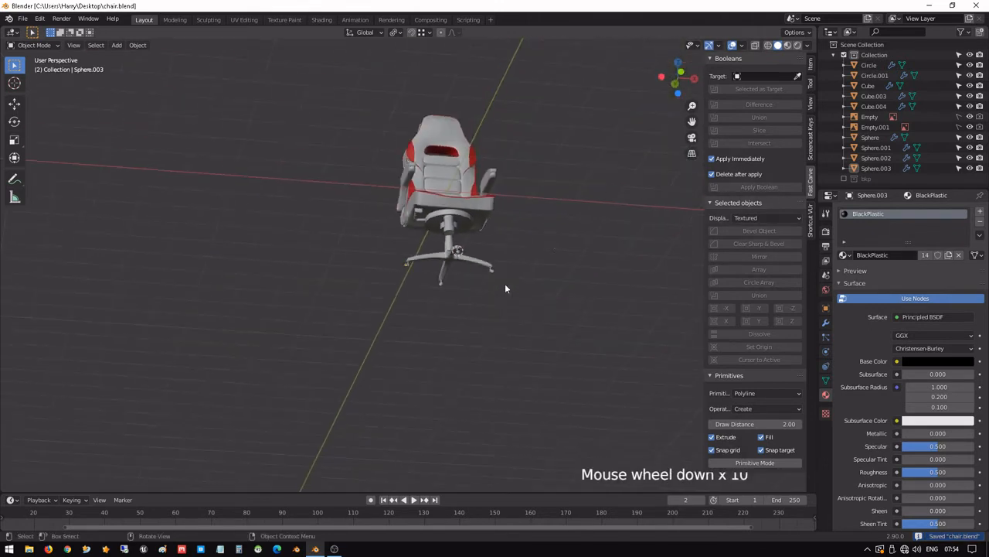
- Switch the viewport to Material Preview shading and frame the chair's base
{"action": "middle_click_drag", "start_coordinate": [505, 286], "coordinate": [492, 306]}
{"action": "key", "text": "z"}
{"action": "left_click", "coordinate": [495, 359]}
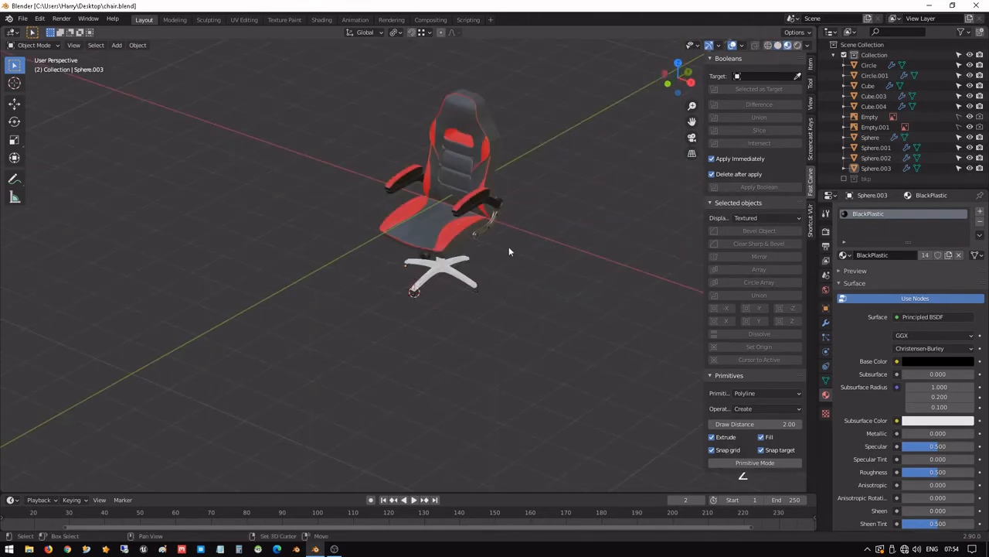
{"action": "mouse_move", "coordinate": [508, 246]}
{"action": "middle_mouse_down", "text": "shift"}
{"action": "mouse_move", "coordinate": [485, 342]}
{"action": "mouse_move", "coordinate": [465, 303]}
{"action": "mouse_move", "coordinate": [435, 332]}
{"action": "mouse_move", "coordinate": [567, 343]}
{"action": "mouse_move", "coordinate": [475, 338]}
{"action": "middle_mouse_up", "text": "shift"}
{"action": "scroll", "coordinate": [484, 342], "scroll_direction": "up", "scroll_amount": 4}
- Assign the existing BlackPlastic material to the chair's base object, Cube.003
{"action": "left_click", "coordinate": [474, 339]}
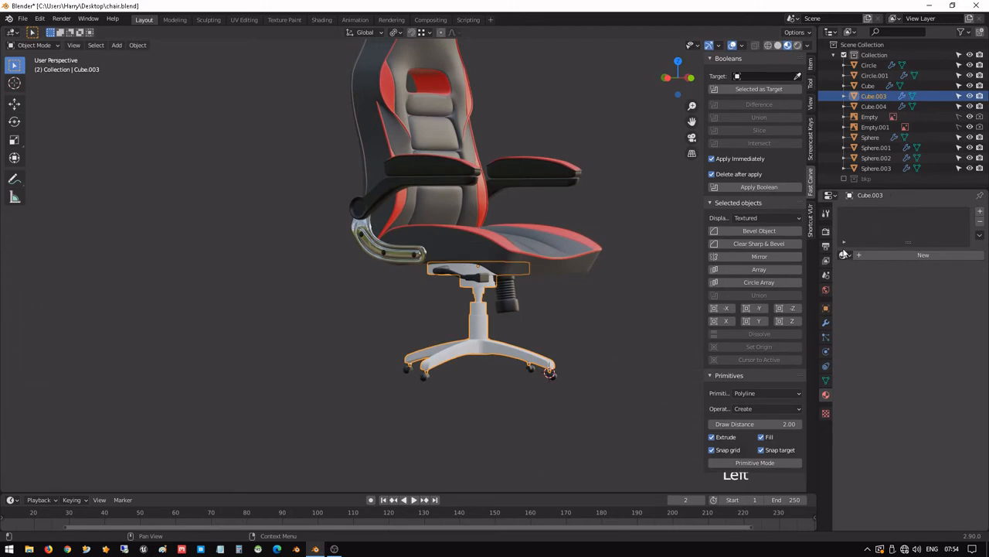
{"action": "left_click", "coordinate": [844, 254]}
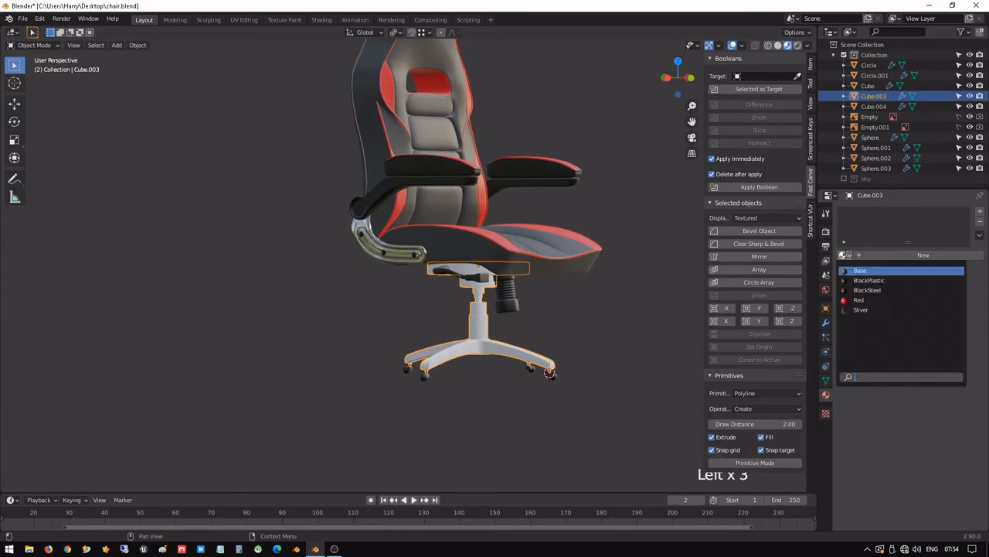
{"action": "left_click", "coordinate": [867, 279]}
{"action": "middle_click_drag", "start_coordinate": [520, 339], "coordinate": [459, 321]}
{"action": "scroll", "coordinate": [463, 323], "scroll_direction": "up", "scroll_amount": 4}
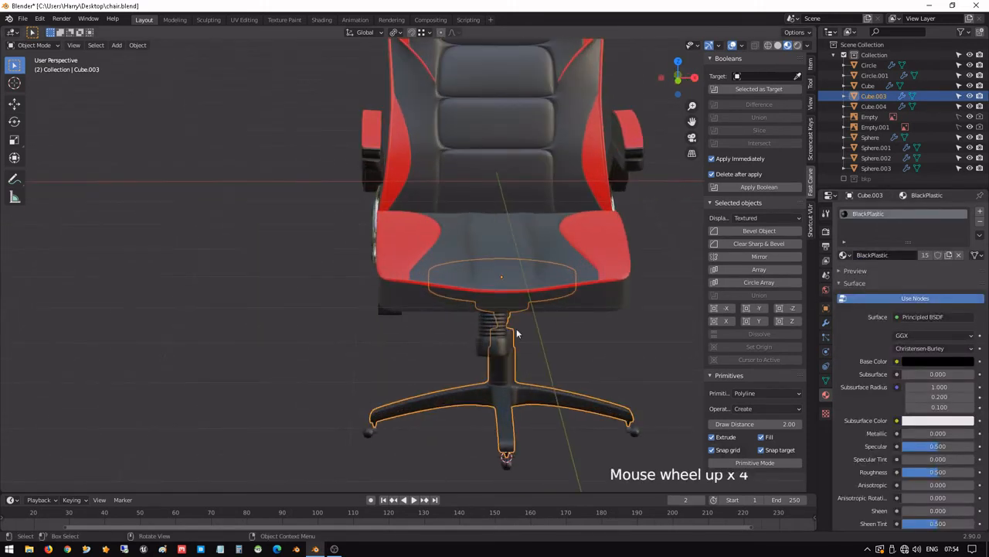
- Deselect the chair's base and save the chair file
{"action": "left_click", "coordinate": [573, 324]}
{"action": "middle_click_drag", "start_coordinate": [573, 325], "coordinate": [312, 402], "text": "shift"}
{"action": "scroll", "coordinate": [393, 386], "scroll_direction": "down", "scroll_amount": 2}
{"action": "scroll", "coordinate": [443, 376], "scroll_direction": "down", "scroll_amount": 2}
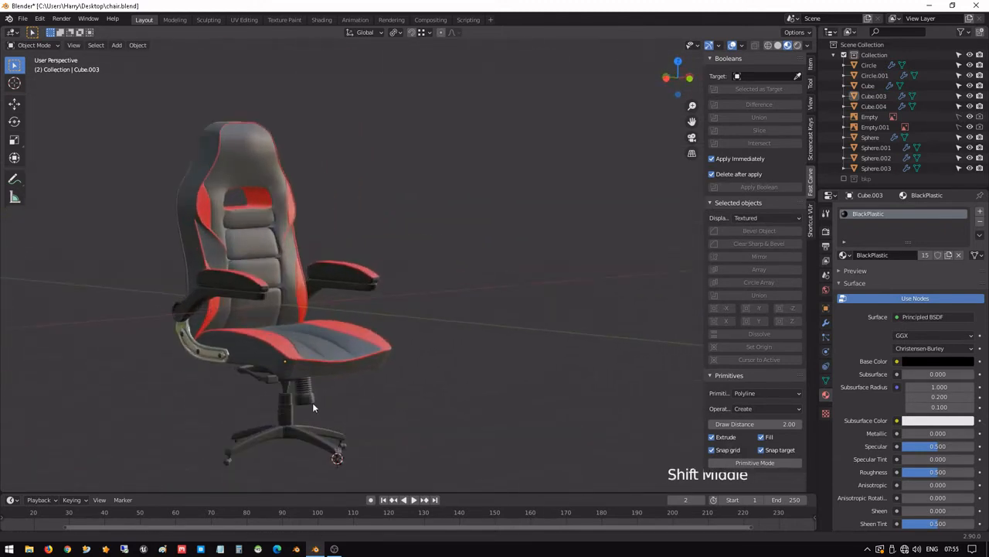
{"action": "scroll", "coordinate": [417, 395], "scroll_direction": "up", "scroll_amount": 2}
{"action": "key", "text": "ctrl+s"}
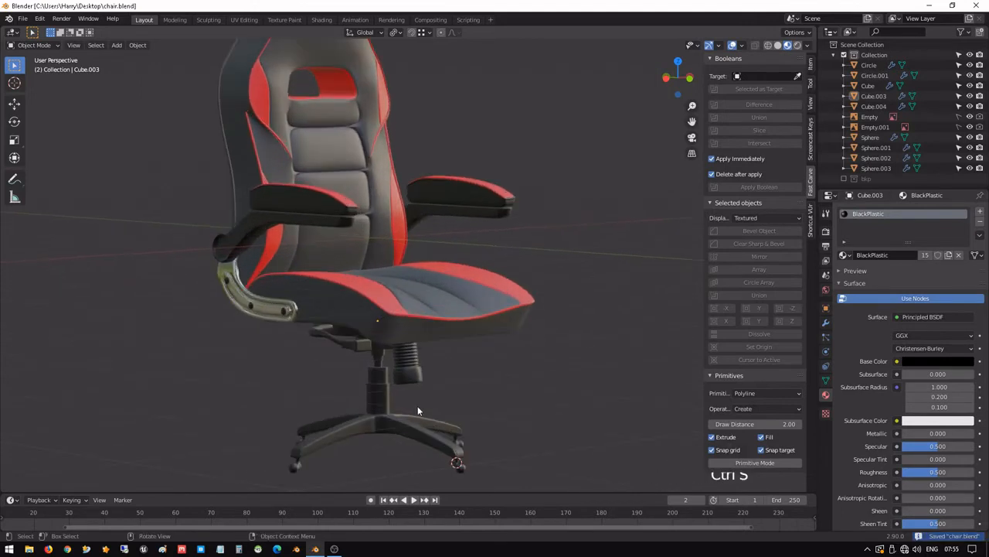
- Examine the whole chair and its new base up close and from a distance, saving the file again
{"action": "middle_click_drag", "start_coordinate": [413, 407], "coordinate": [464, 358], "text": "shift"}
{"action": "scroll", "coordinate": [464, 358], "scroll_direction": "up", "scroll_amount": 1}
{"action": "scroll", "coordinate": [465, 358], "scroll_direction": "up", "scroll_amount": 1}
{"action": "scroll", "coordinate": [510, 334], "scroll_direction": "down", "scroll_amount": 3}
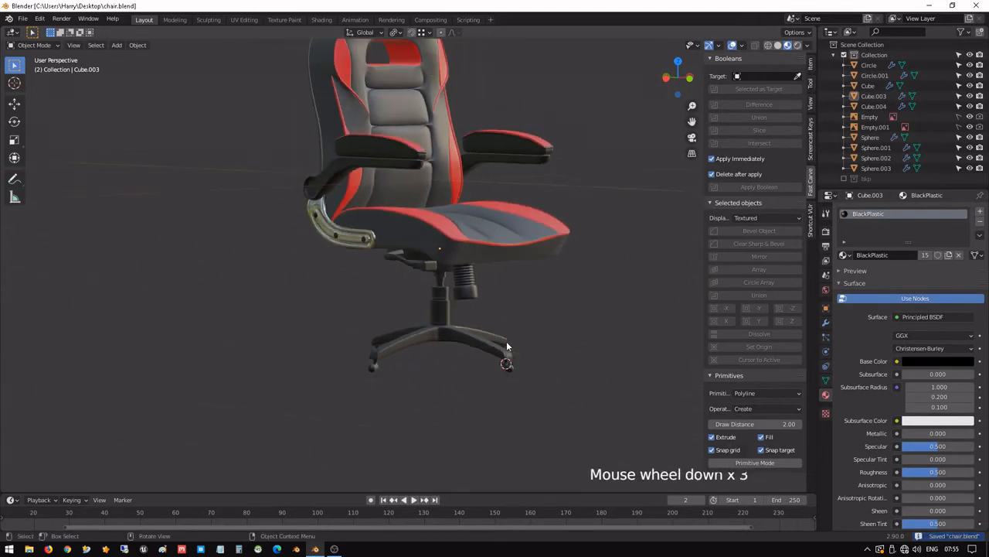
{"action": "middle_click_drag", "start_coordinate": [519, 313], "coordinate": [448, 379], "text": "shift"}
{"action": "middle_click_drag", "start_coordinate": [428, 339], "coordinate": [400, 320]}
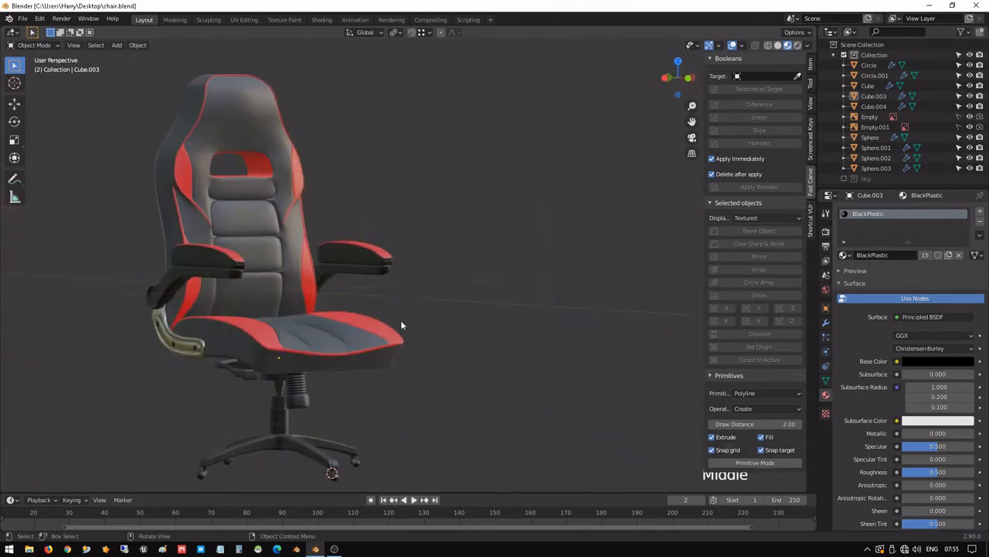
{"action": "key", "text": "ctrl+s"}
{"action": "scroll", "coordinate": [302, 298], "scroll_direction": "up", "scroll_amount": 2}
{"action": "scroll", "coordinate": [301, 297], "scroll_direction": "up", "scroll_amount": 2}
{"action": "middle_click_drag", "start_coordinate": [279, 293], "coordinate": [420, 270], "text": "shift"}
{"action": "scroll", "coordinate": [439, 271], "scroll_direction": "down", "scroll_amount": 3}
{"action": "scroll", "coordinate": [416, 279], "scroll_direction": "down", "scroll_amount": 3}
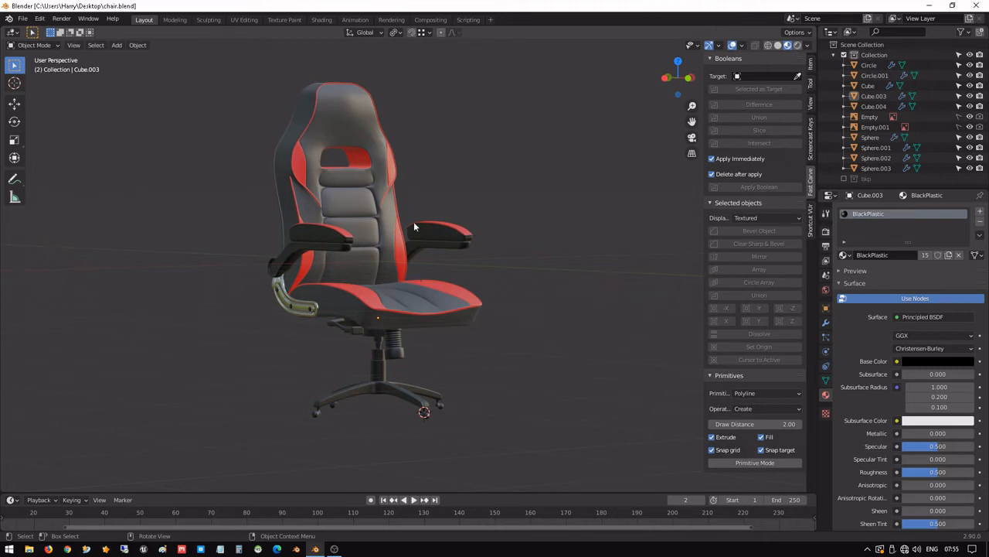
- Hide the viewport's sidebar and view the whole chair against the reference image from the front
{"action": "key", "text": "n"}
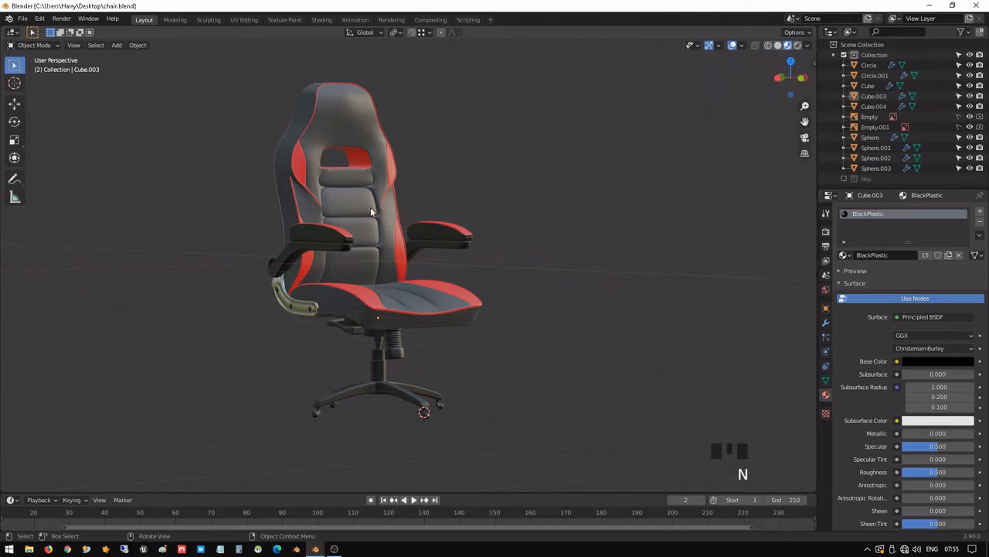
{"action": "middle_click_drag", "start_coordinate": [333, 172], "coordinate": [348, 199]}
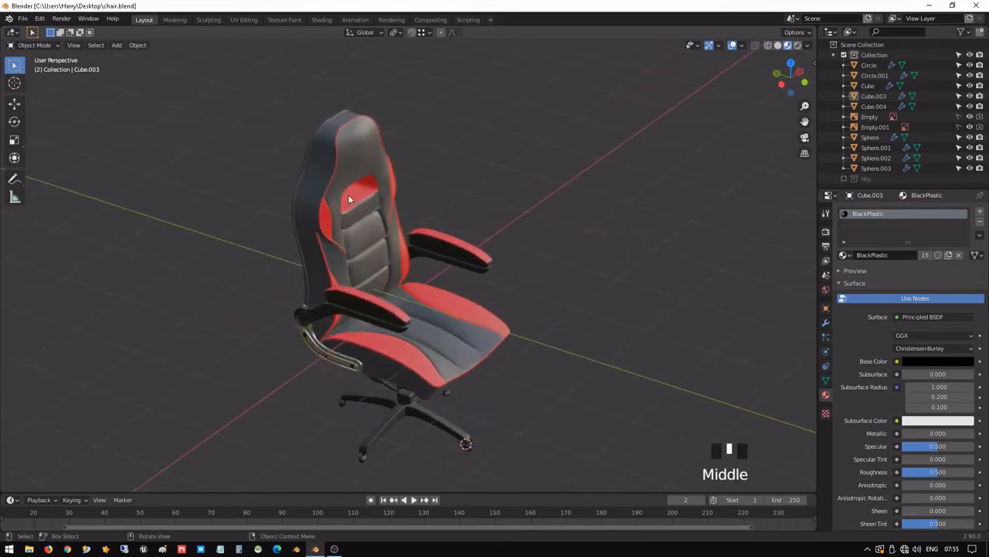
{"action": "scroll", "coordinate": [509, 310], "scroll_direction": "down", "scroll_amount": 2}
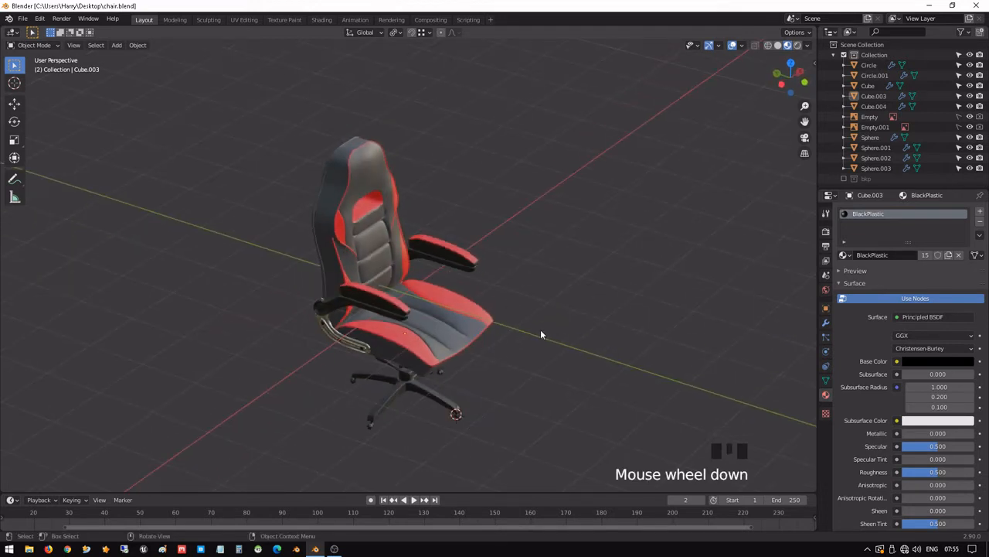
{"action": "middle_click_drag", "start_coordinate": [540, 334], "coordinate": [446, 302]}
{"action": "middle_click_drag", "start_coordinate": [367, 275], "coordinate": [458, 229], "text": "shift"}
{"action": "key", "text": "KP_1"}
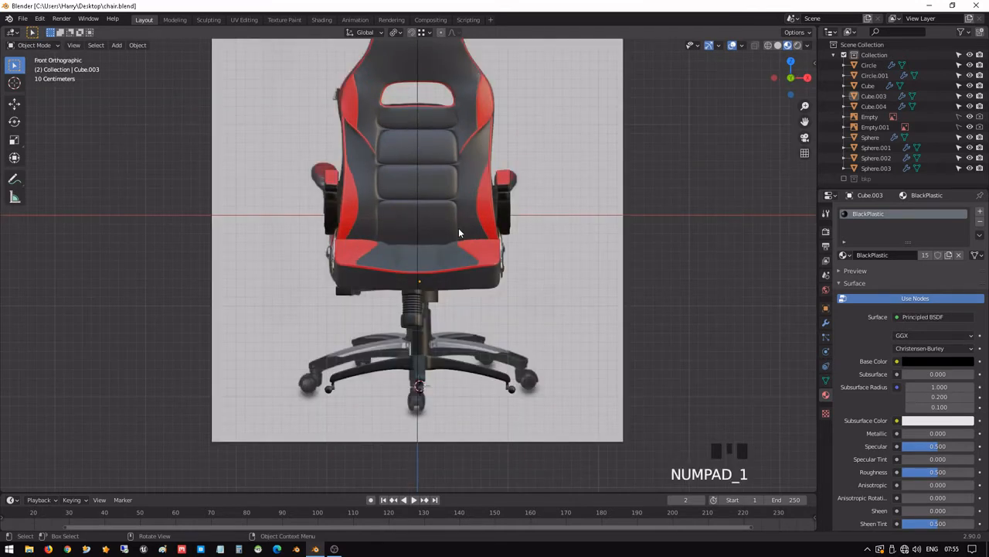
{"action": "scroll", "coordinate": [458, 230], "scroll_direction": "down", "scroll_amount": 5}
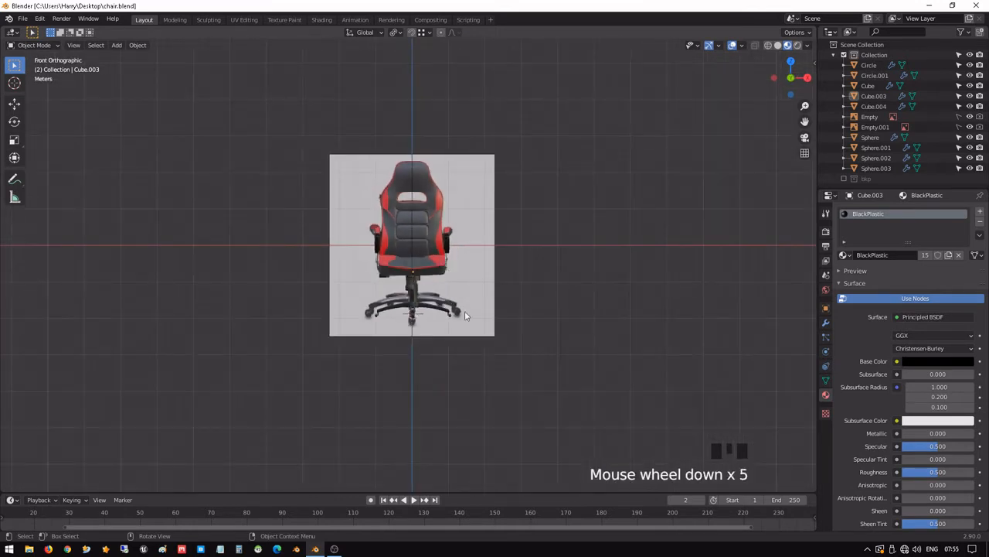
- Enable the bkp collection and delete the two old backup objects inside it
{"action": "left_click", "coordinate": [846, 179]}
{"action": "scroll", "coordinate": [858, 174], "scroll_direction": "down", "scroll_amount": 3}
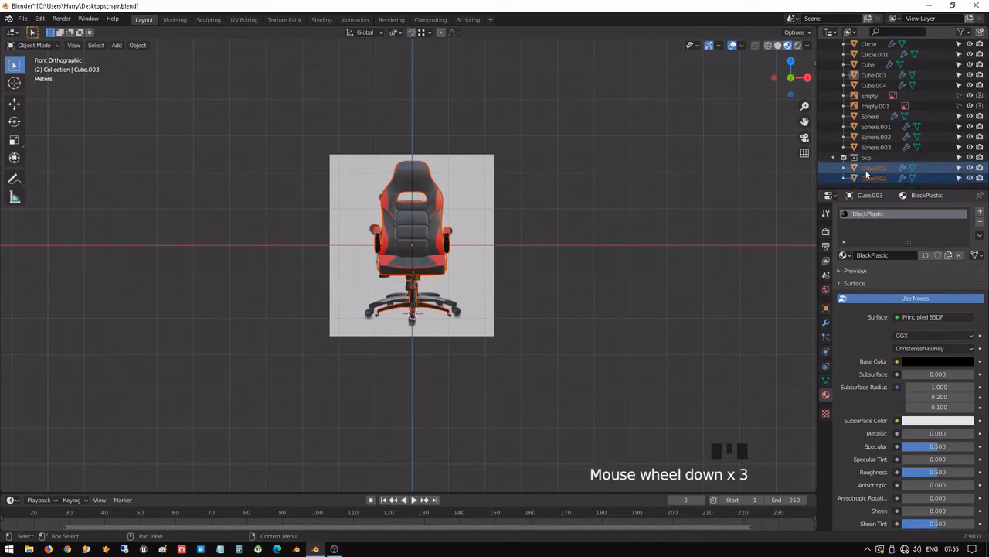
{"action": "left_click", "coordinate": [866, 169]}
{"action": "left_click", "coordinate": [872, 179], "text": "shift"}
{"action": "key", "text": "x"}
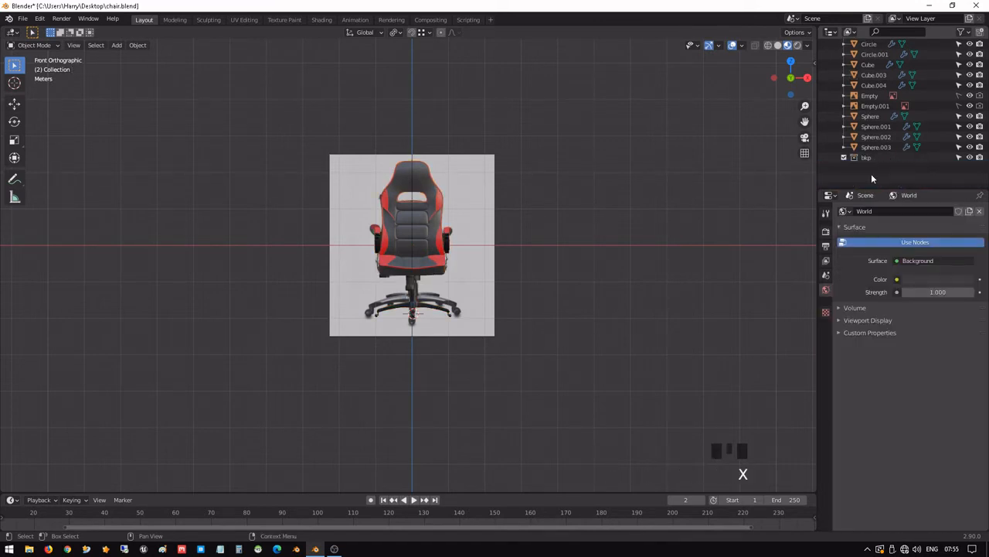
- Duplicate all chair objects in place, move the copies to the bkp collection, and disable that collection
{"action": "left_click", "coordinate": [412, 246]}
{"action": "key", "text": "a"}
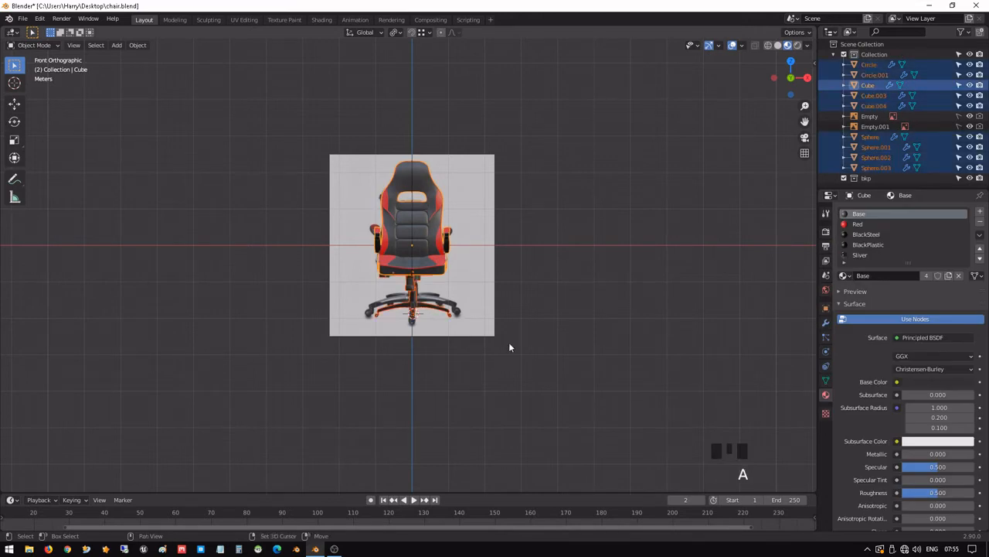
{"action": "key", "text": "shift+d"}
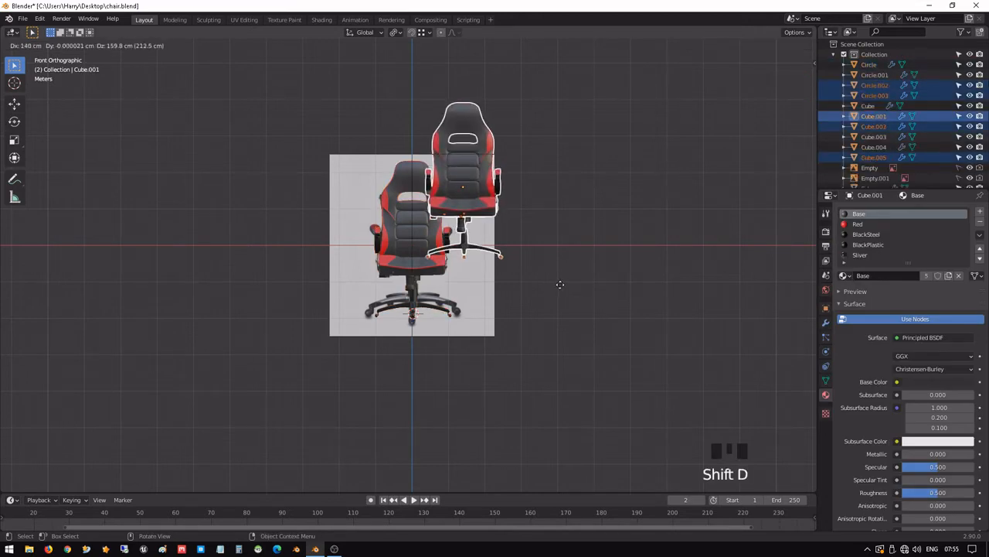
{"action": "right_click", "coordinate": [584, 270]}
{"action": "key", "text": "m"}
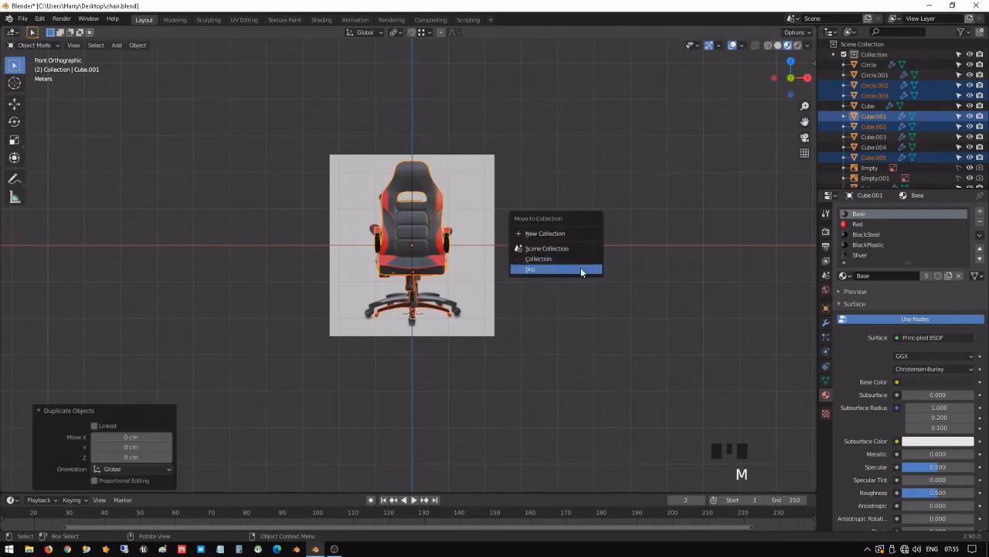
{"action": "left_click", "coordinate": [580, 268]}
{"action": "left_click", "coordinate": [845, 179]}
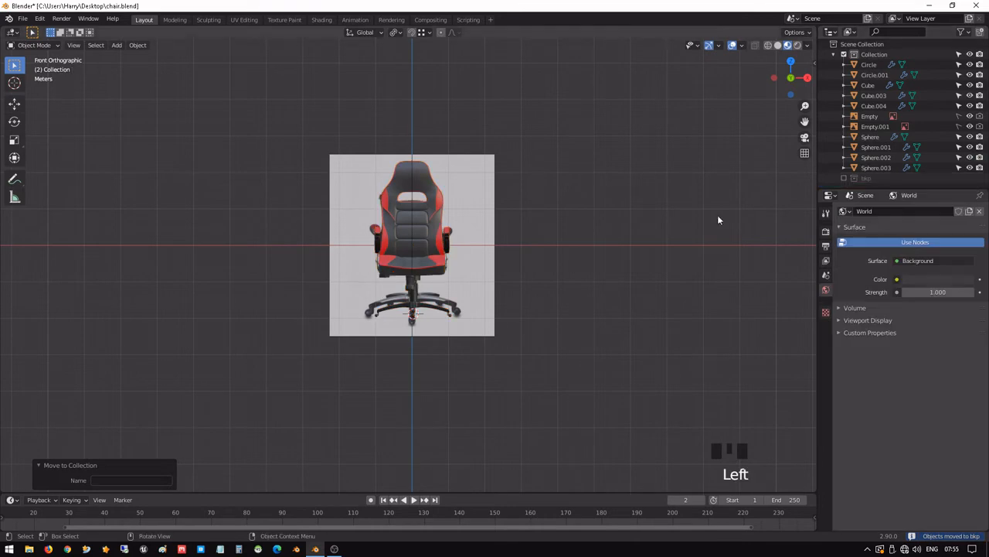
- Move all chair parts up about 196.5 cm along Z, bringing the leg ends to the grid floor
{"action": "scroll", "coordinate": [494, 252], "scroll_direction": "down", "scroll_amount": 3}
{"action": "scroll", "coordinate": [424, 297], "scroll_direction": "up", "scroll_amount": 9}
{"action": "middle_click_drag", "start_coordinate": [424, 297], "coordinate": [495, 298]}
{"action": "scroll", "coordinate": [517, 302], "scroll_direction": "down", "scroll_amount": 2}
{"action": "key", "text": "KP_1"}
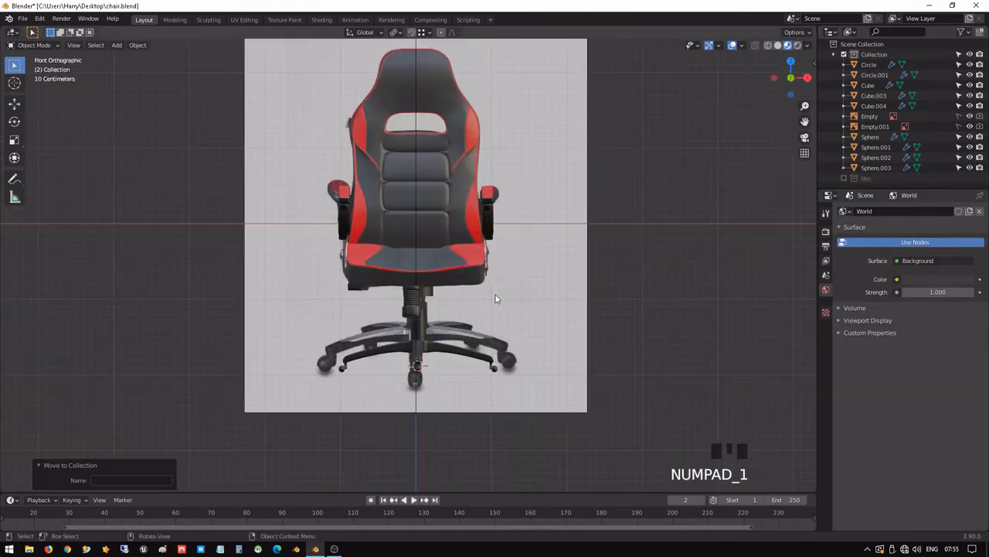
{"action": "key", "text": "a"}
{"action": "scroll", "coordinate": [496, 310], "scroll_direction": "down", "scroll_amount": 2}
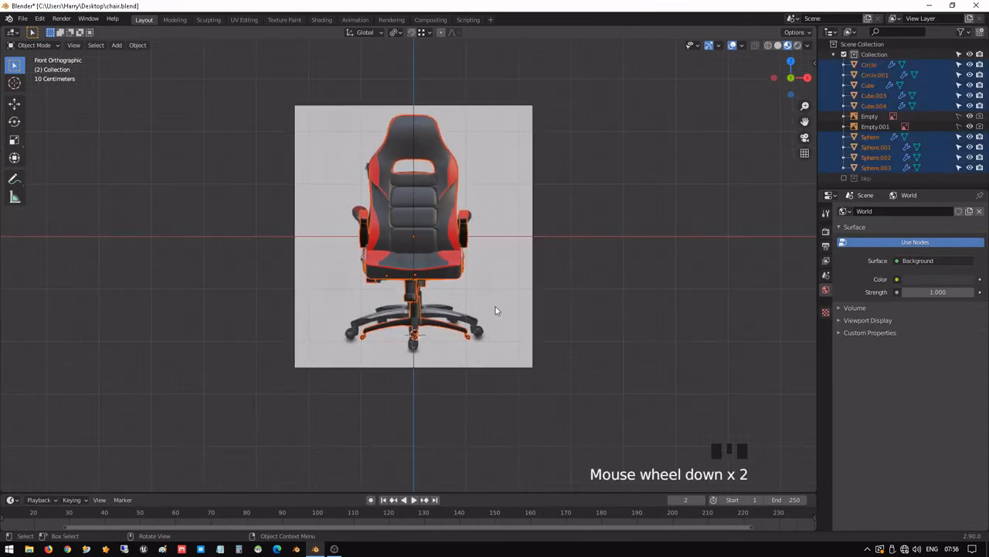
{"action": "key", "text": "g"}
{"action": "key", "text": "z"}
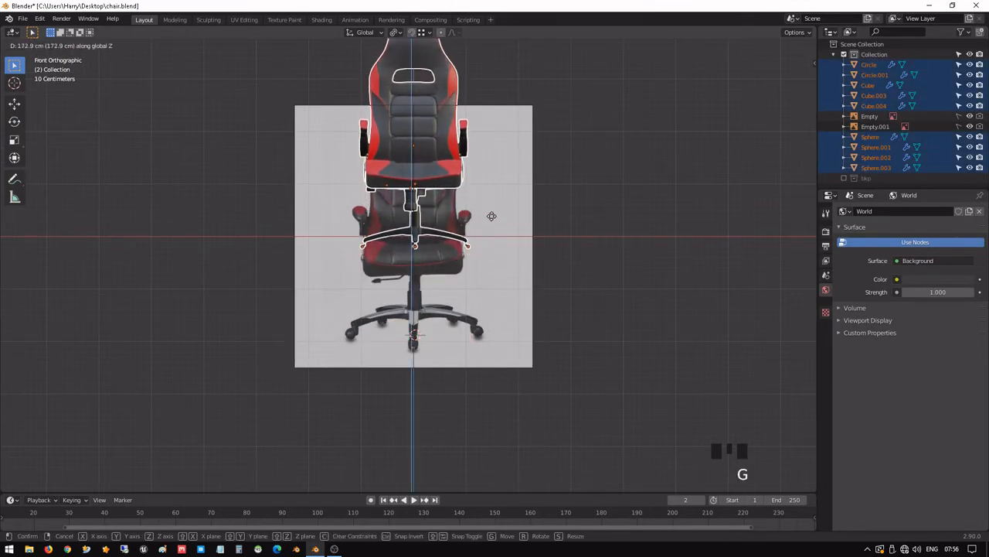
{"action": "left_click", "coordinate": [495, 219]}
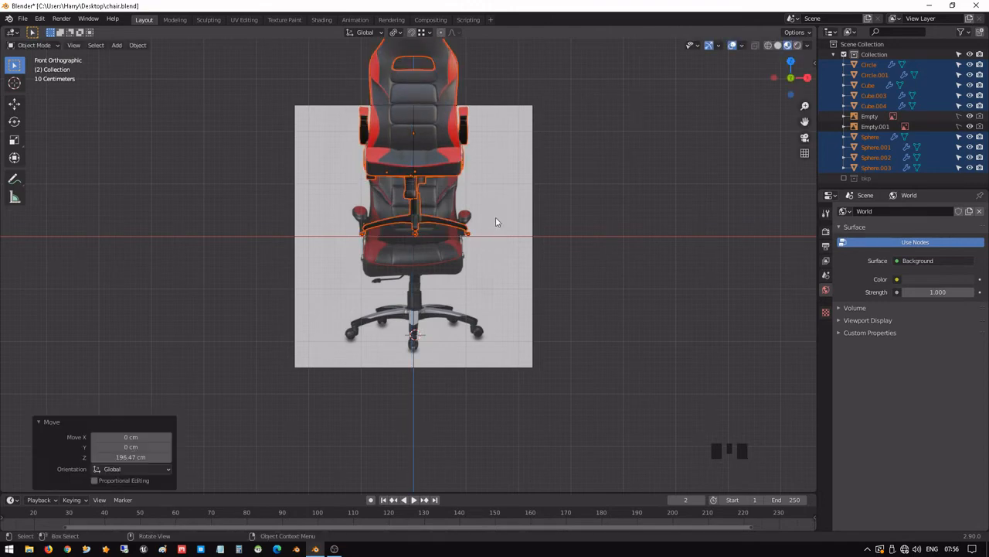
- Deselect the chair parts and reset the 3D cursor to the world origin
{"action": "left_click", "coordinate": [496, 276]}
{"action": "key", "text": "shift+c"}
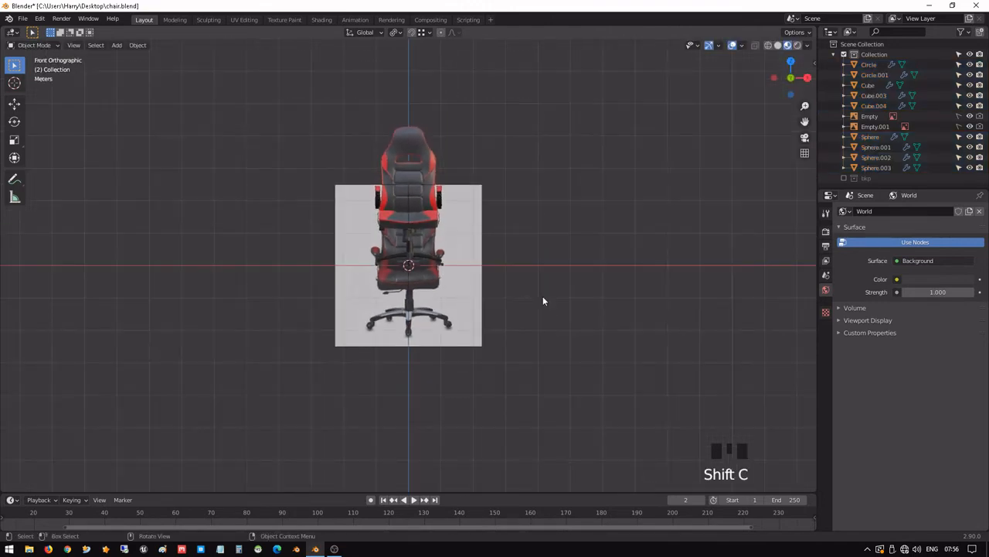
{"action": "scroll", "coordinate": [528, 330], "scroll_direction": "up", "scroll_amount": 4}
{"action": "middle_click_drag", "start_coordinate": [526, 334], "coordinate": [441, 308]}
{"action": "scroll", "coordinate": [448, 312], "scroll_direction": "down", "scroll_amount": 3}
{"action": "scroll", "coordinate": [452, 315], "scroll_direction": "up", "scroll_amount": 2}
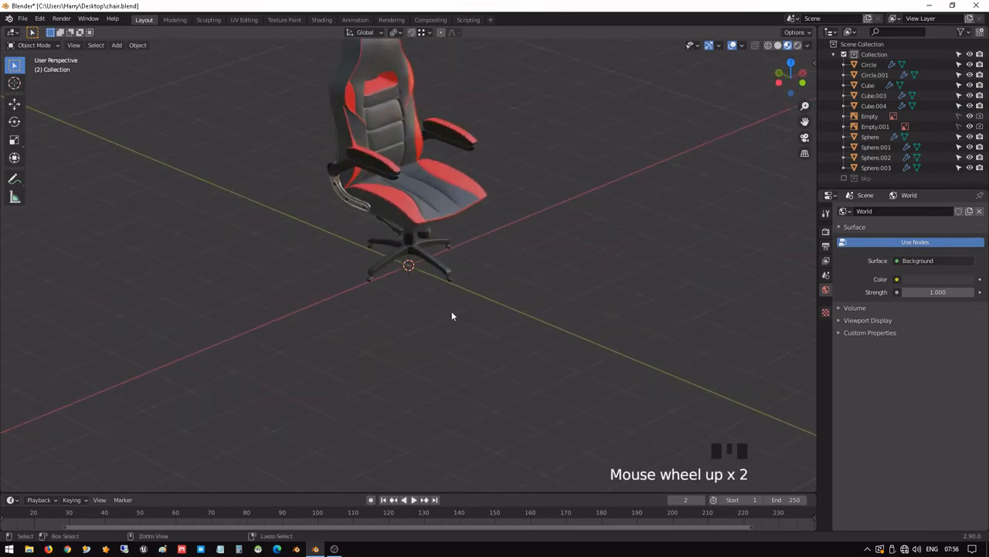
{"action": "key", "text": "ctrl+a"}
{"action": "left_click", "coordinate": [533, 296]}
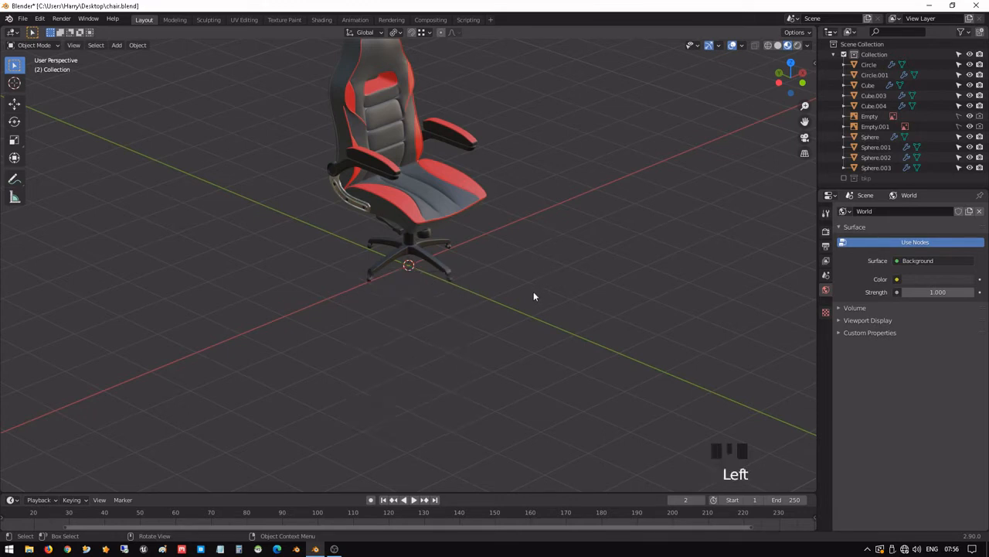
- Add a mesh plane at the world origin beneath the chair and scale it up about 9.35 times
{"action": "key", "text": "shift+a"}
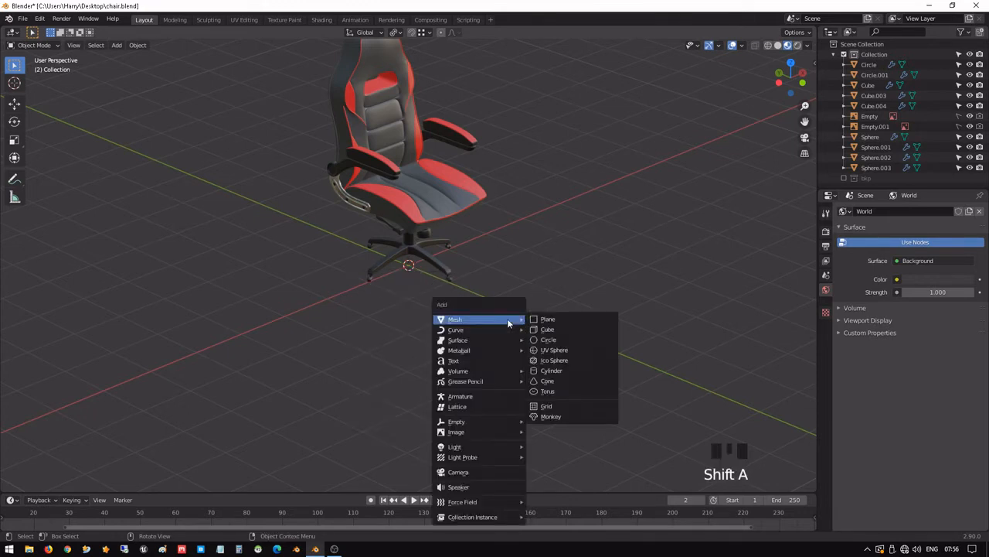
{"action": "left_click", "coordinate": [551, 319]}
{"action": "scroll", "coordinate": [554, 325], "scroll_direction": "down", "scroll_amount": 10}
{"action": "key", "text": "s"}
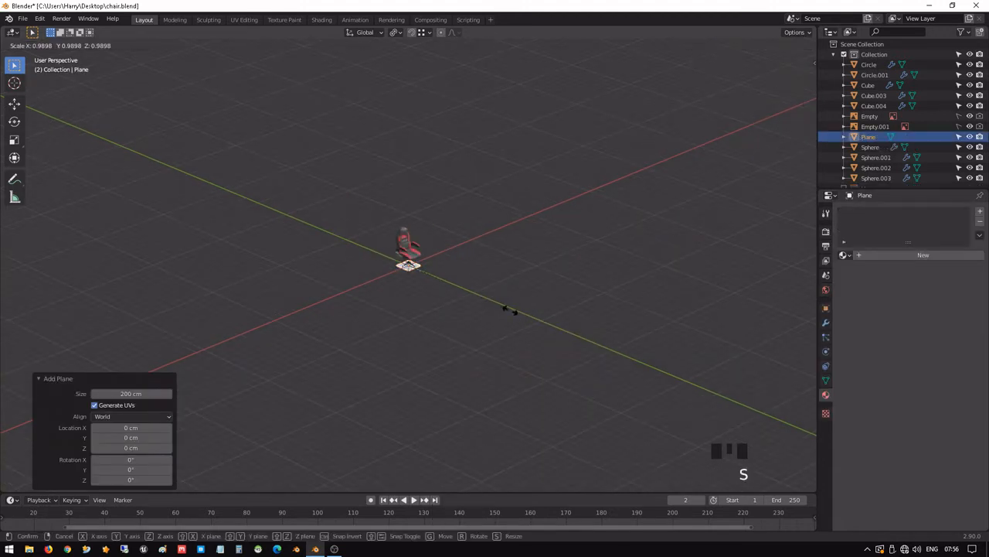
{"action": "left_click", "coordinate": [545, 257]}
- Enlarge the floor plane by a further factor of about 1.66
{"action": "scroll", "coordinate": [366, 232], "scroll_direction": "up", "scroll_amount": 7}
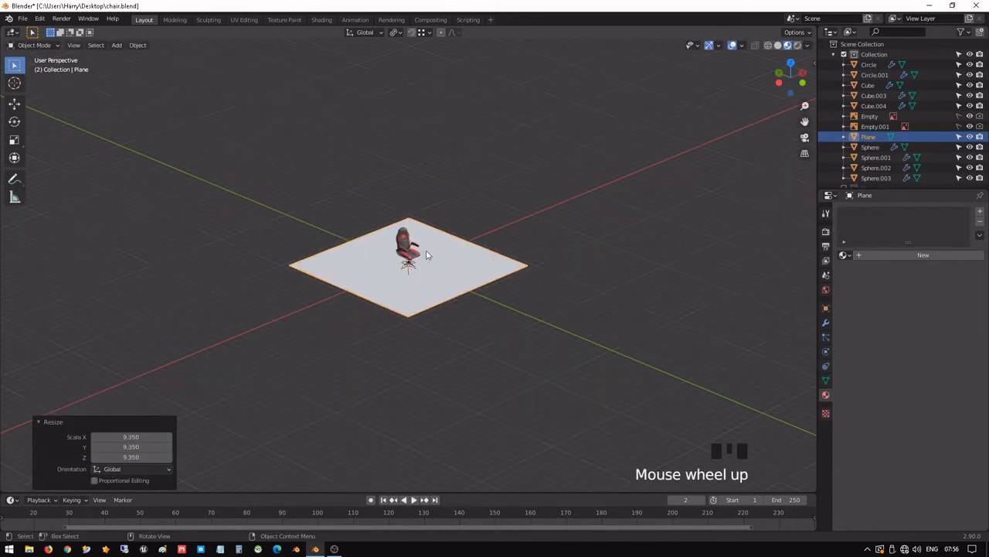
{"action": "key", "text": "s"}
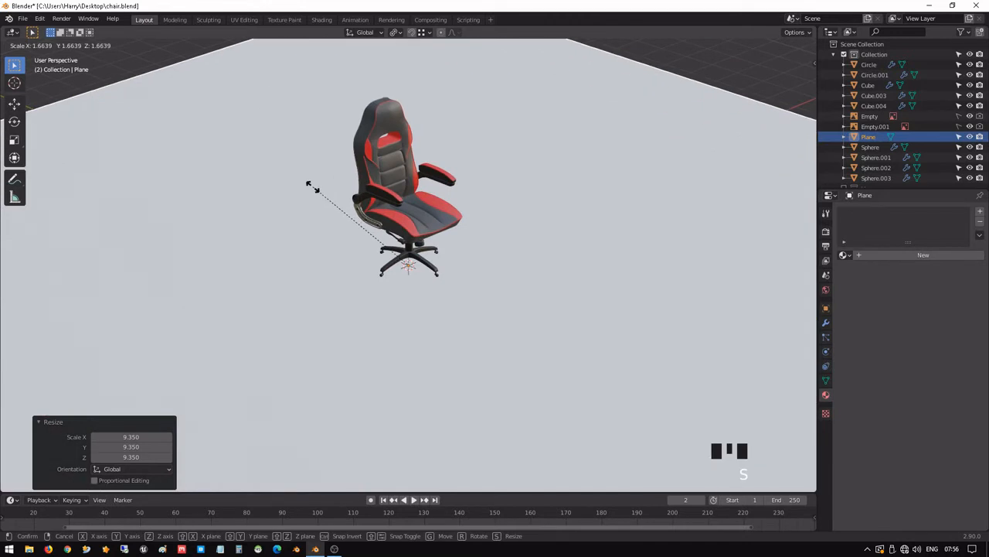
{"action": "left_click", "coordinate": [310, 186]}
{"action": "scroll", "coordinate": [313, 191], "scroll_direction": "down", "scroll_amount": 3}
{"action": "middle_click_drag", "start_coordinate": [313, 190], "coordinate": [335, 202], "text": "shift"}
{"action": "scroll", "coordinate": [325, 232], "scroll_direction": "up", "scroll_amount": 2}
{"action": "key", "text": "grave"}
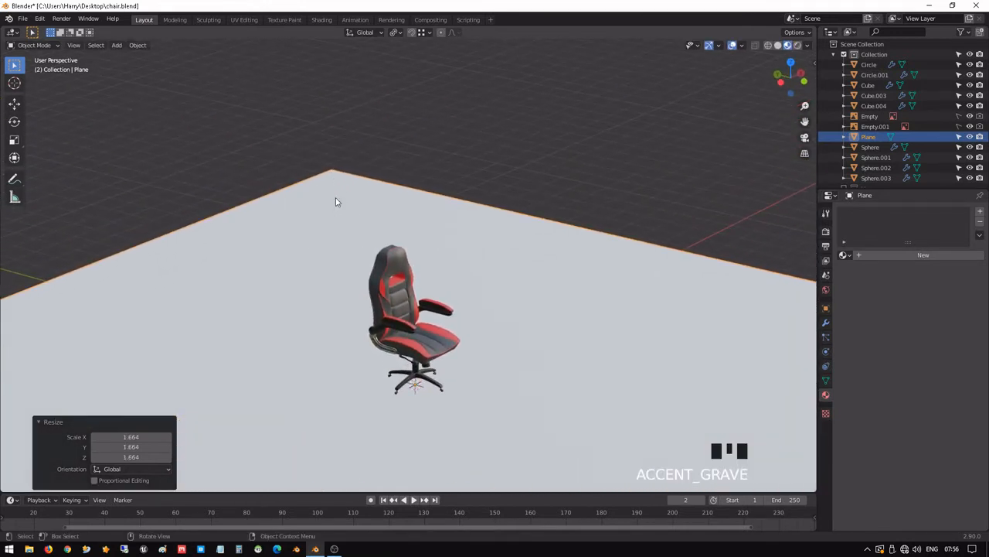
{"action": "key", "text": "Tab"}
{"action": "left_click", "coordinate": [260, 183]}
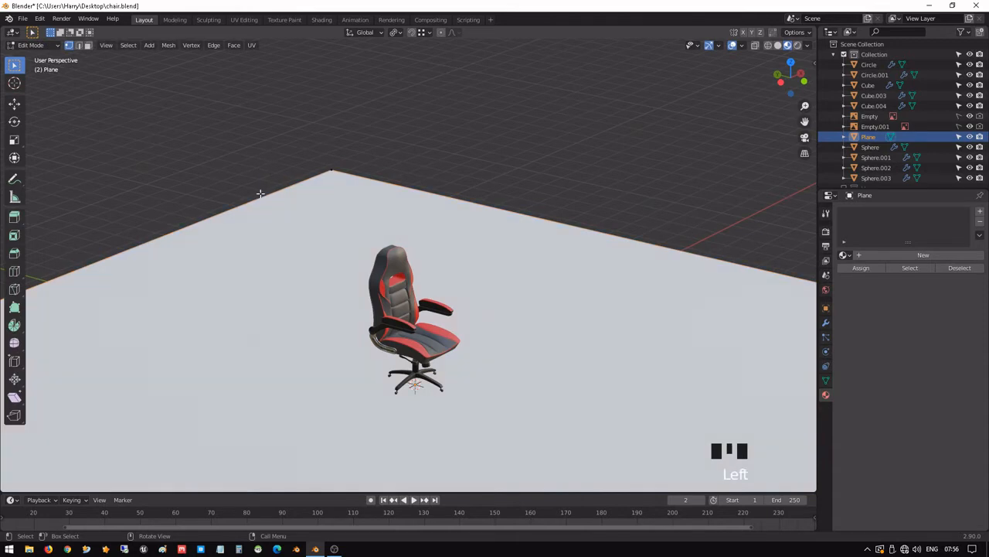
{"action": "key", "text": "2"}
{"action": "left_click", "coordinate": [250, 201]}
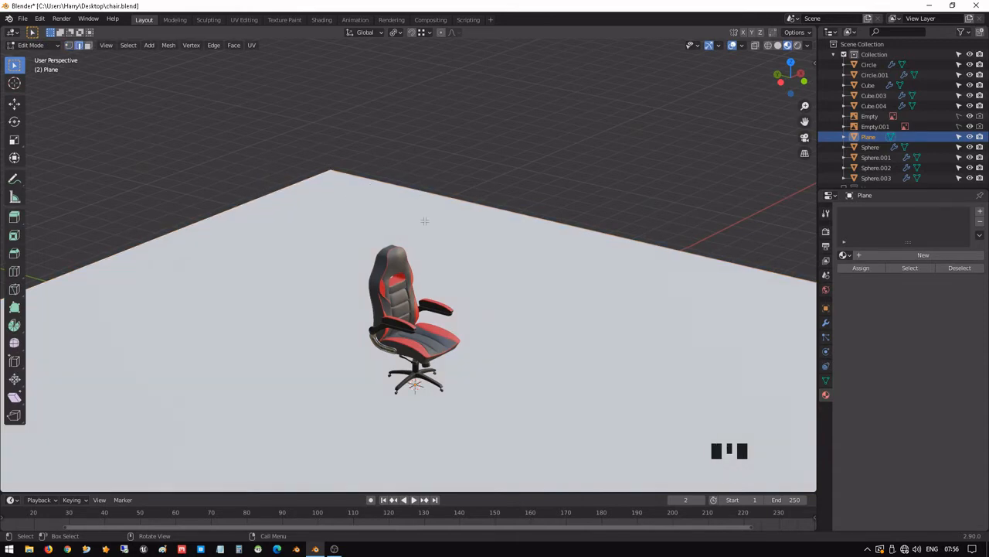
{"action": "scroll", "coordinate": [424, 221], "scroll_direction": "down", "scroll_amount": 5}
{"action": "key", "text": "Tab"}
- Resize the floor plane around the chair by a factor of about 0.40, followed by about 1.42
{"action": "key", "text": "s"}
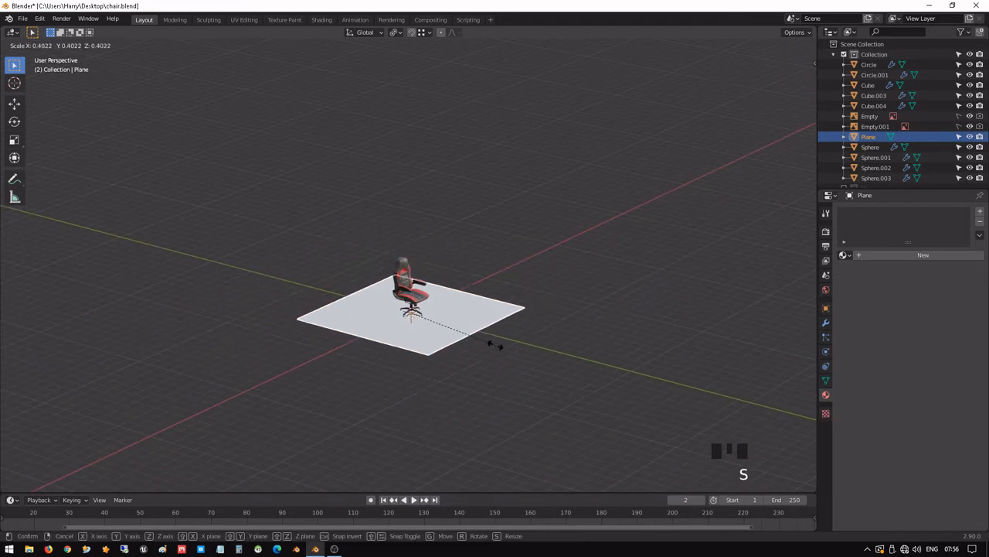
{"action": "left_click", "coordinate": [494, 345]}
{"action": "scroll", "coordinate": [449, 321], "scroll_direction": "up", "scroll_amount": 7}
{"action": "scroll", "coordinate": [454, 325], "scroll_direction": "down", "scroll_amount": 4}
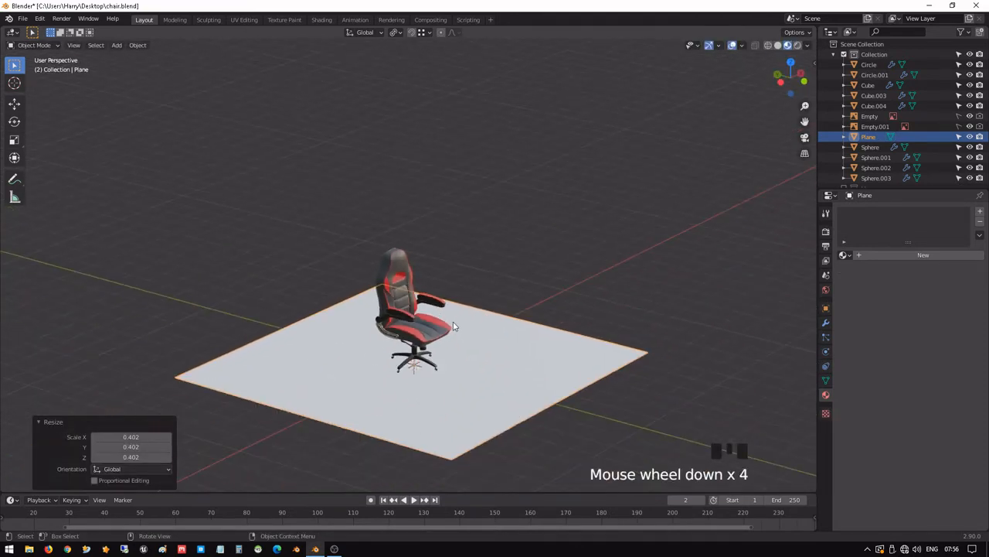
{"action": "key", "text": "s"}
{"action": "left_click", "coordinate": [493, 338]}
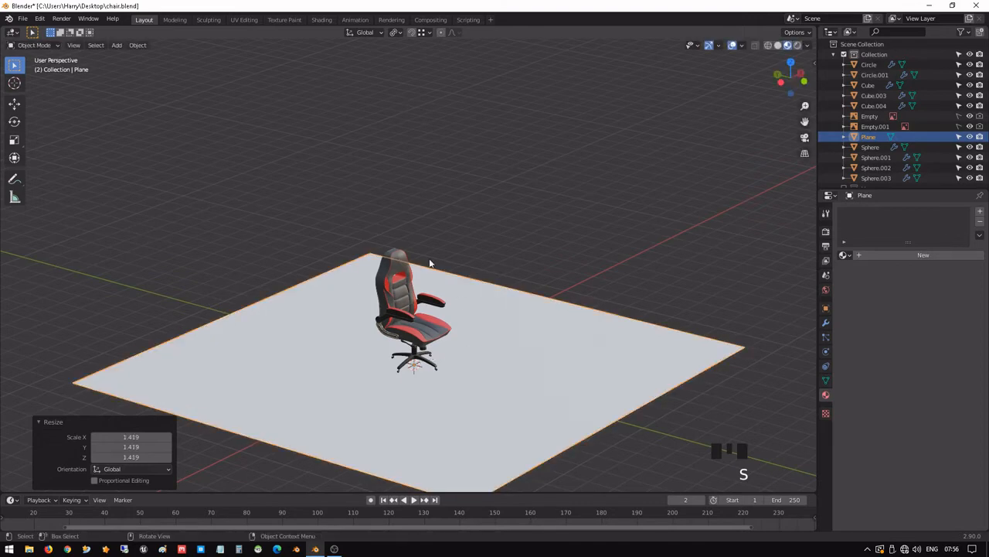
- Extrude the floor plane's two back edges straight up about 304 cm along Z to start the walls
{"action": "scroll", "coordinate": [431, 264], "scroll_direction": "up", "scroll_amount": 3}
{"action": "key", "text": "Tab"}
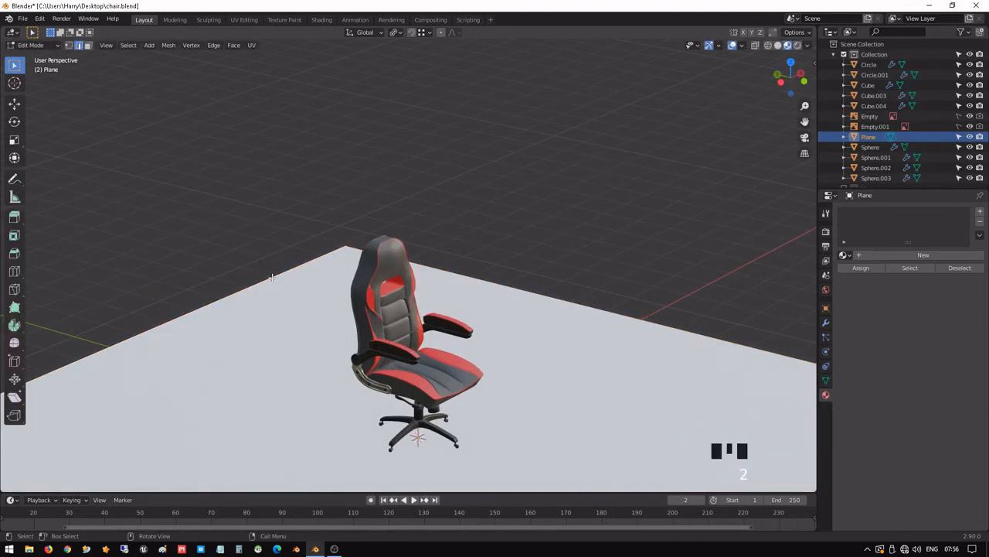
{"action": "left_click", "coordinate": [472, 285], "text": "shift"}
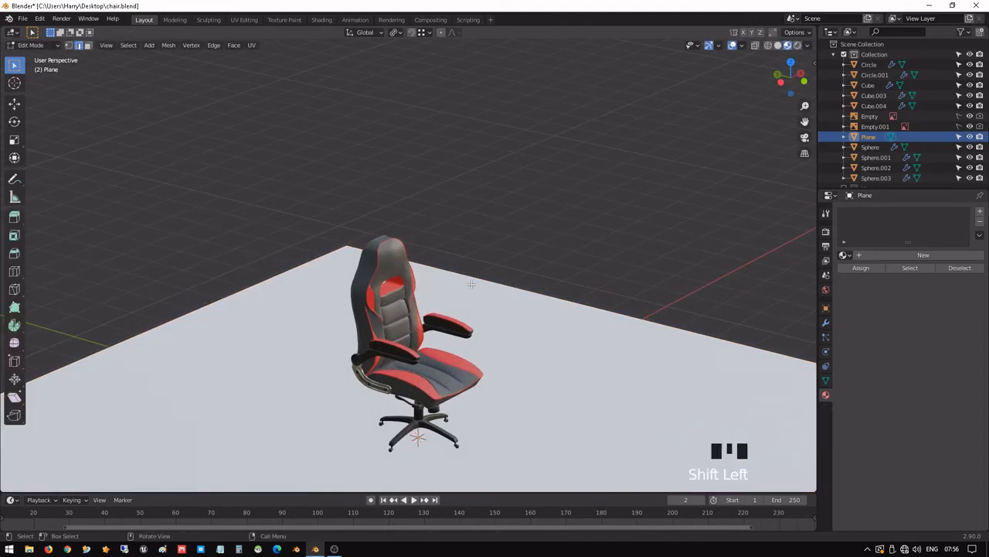
{"action": "key", "text": "e"}
{"action": "key", "text": "z"}
{"action": "left_click", "coordinate": [453, 161]}
{"action": "scroll", "coordinate": [452, 161], "scroll_direction": "down", "scroll_amount": 5}
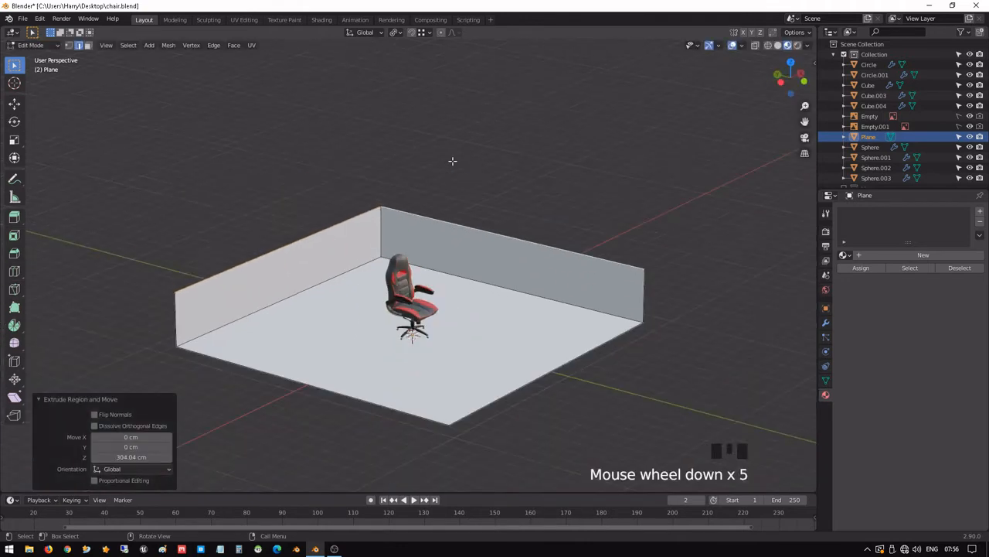
- Extrude the top edges of both walls upward by a further 729 cm or so along Z
{"action": "key", "text": "e"}
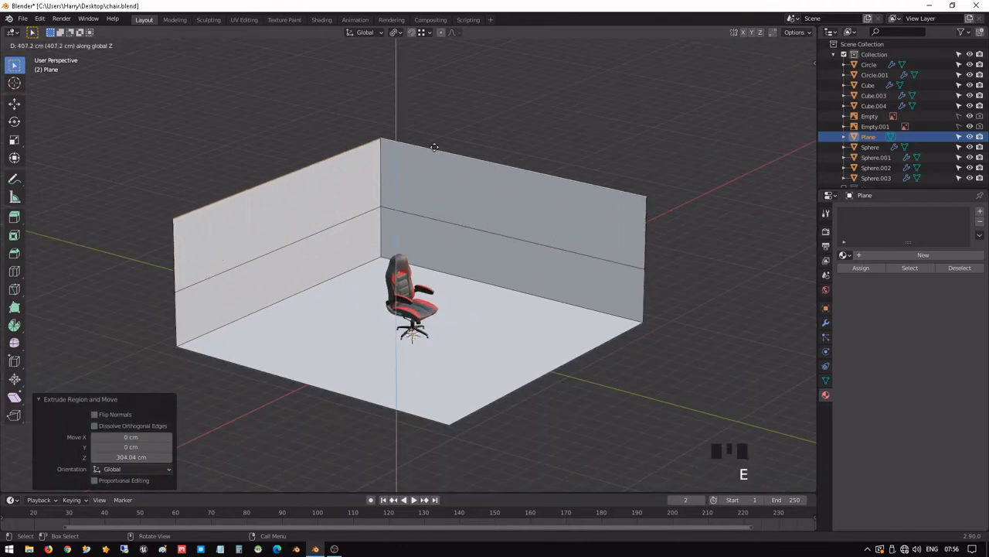
{"action": "left_click", "coordinate": [426, 93]}
{"action": "scroll", "coordinate": [424, 99], "scroll_direction": "down", "scroll_amount": 2}
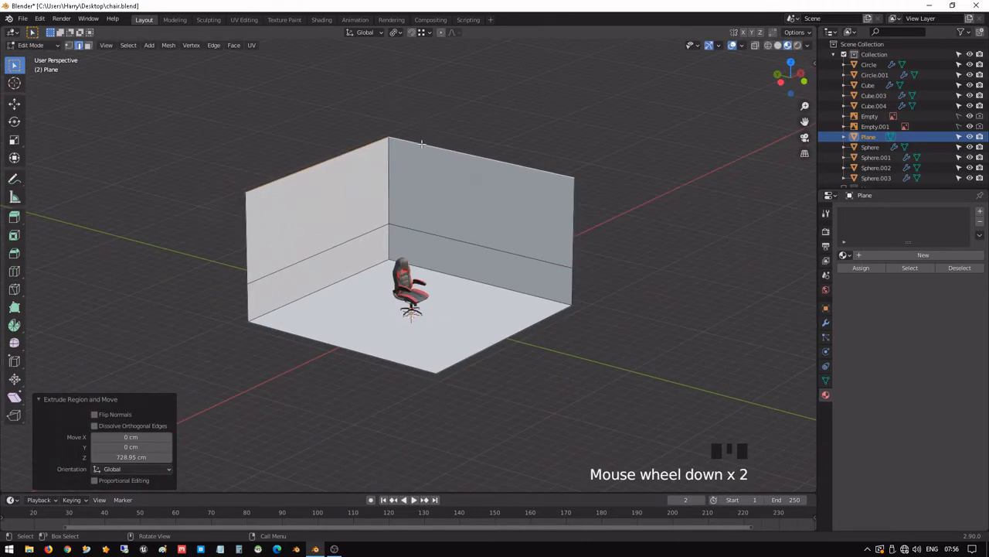
{"action": "scroll", "coordinate": [423, 155], "scroll_direction": "up", "scroll_amount": 2, "text": "shift"}
{"action": "scroll", "coordinate": [387, 124], "scroll_direction": "up", "scroll_amount": 1}
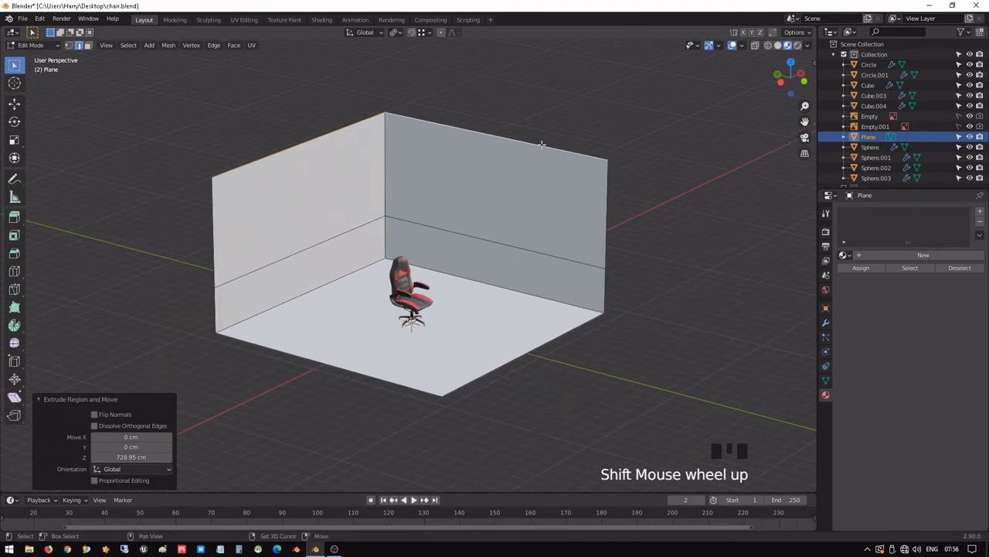
- Try to fill a face between the top edges of the two walls
{"action": "key", "text": "f"}
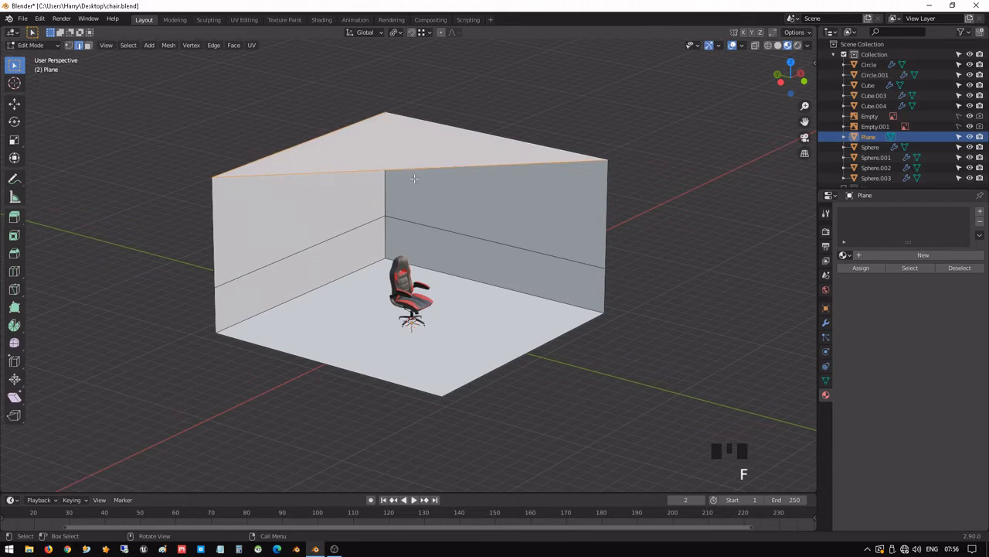
{"action": "middle_click_drag", "start_coordinate": [414, 179], "coordinate": [433, 162]}
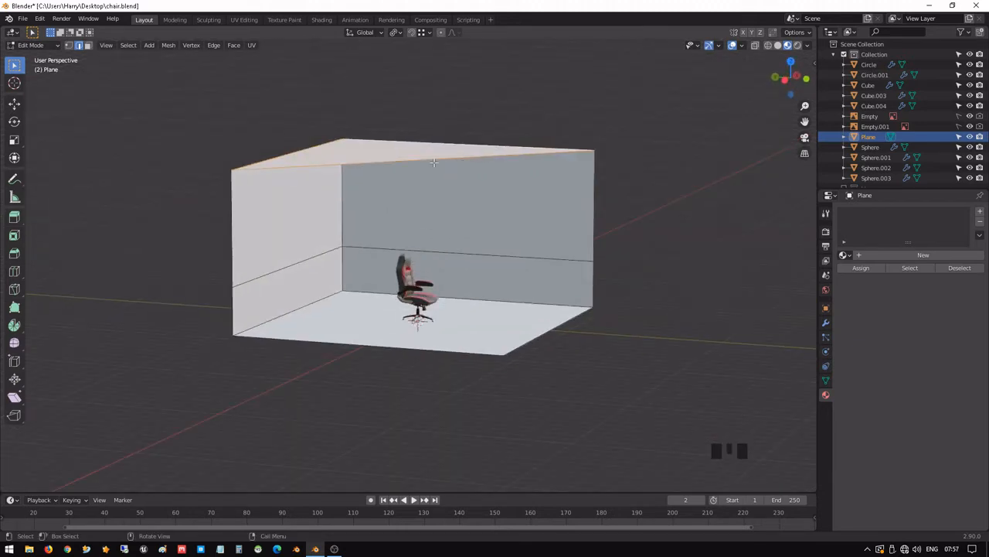
{"action": "scroll", "coordinate": [434, 163], "scroll_direction": "up", "scroll_amount": 6}
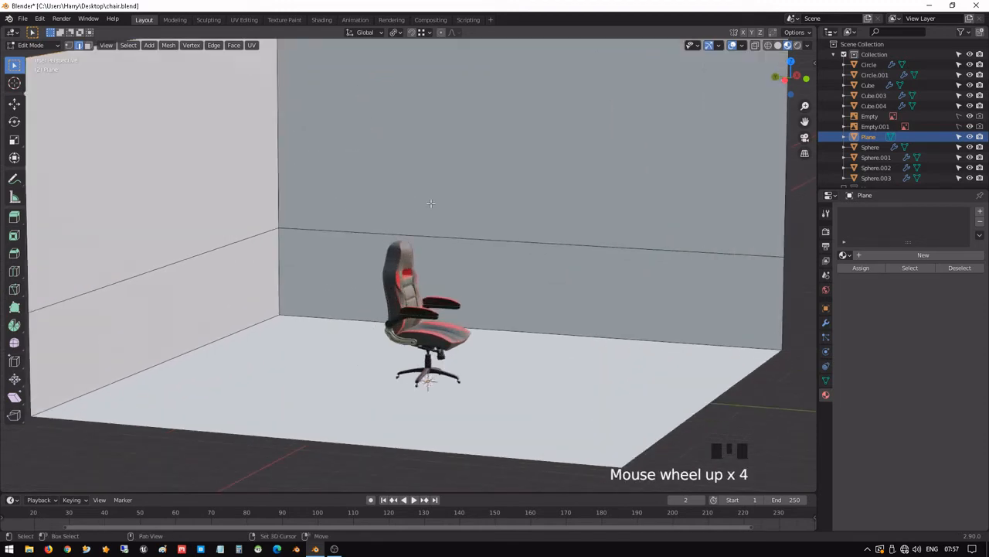
- Bevel the vertical wall corner and both wall-to-floor edges with 3 segments and a width of about 11.5 cm
{"action": "middle_click_drag", "start_coordinate": [410, 203], "coordinate": [404, 174], "text": "shift"}
{"action": "left_click", "coordinate": [267, 139]}
{"action": "left_click", "coordinate": [237, 281], "text": "shift"}
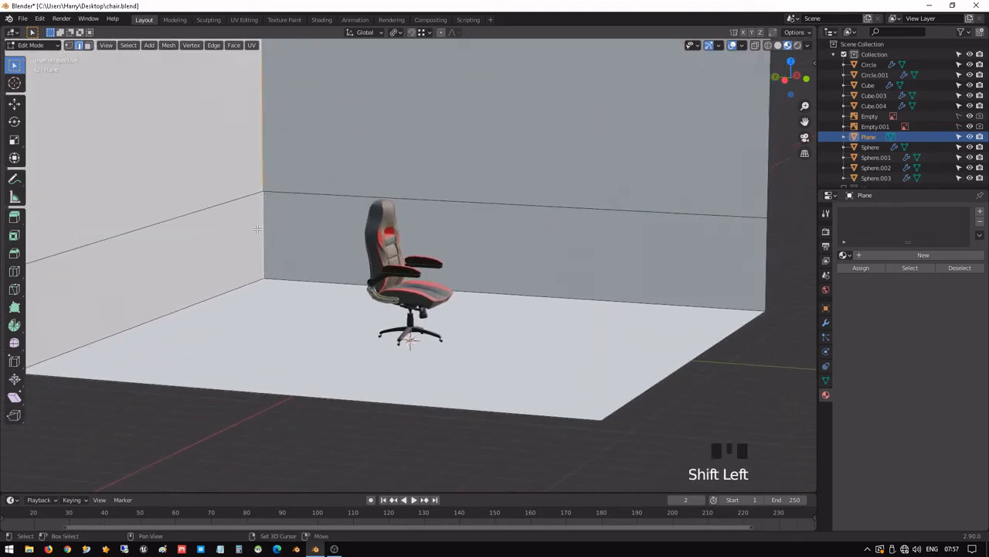
{"action": "left_click", "coordinate": [237, 280], "text": "shift"}
{"action": "left_click", "coordinate": [283, 269], "text": "shift"}
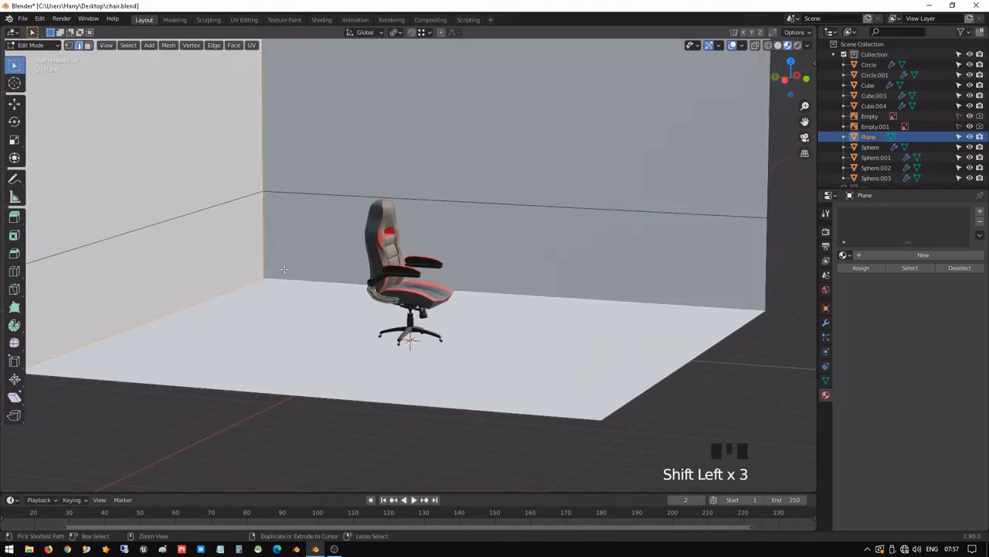
{"action": "key", "text": "ctrl+b"}
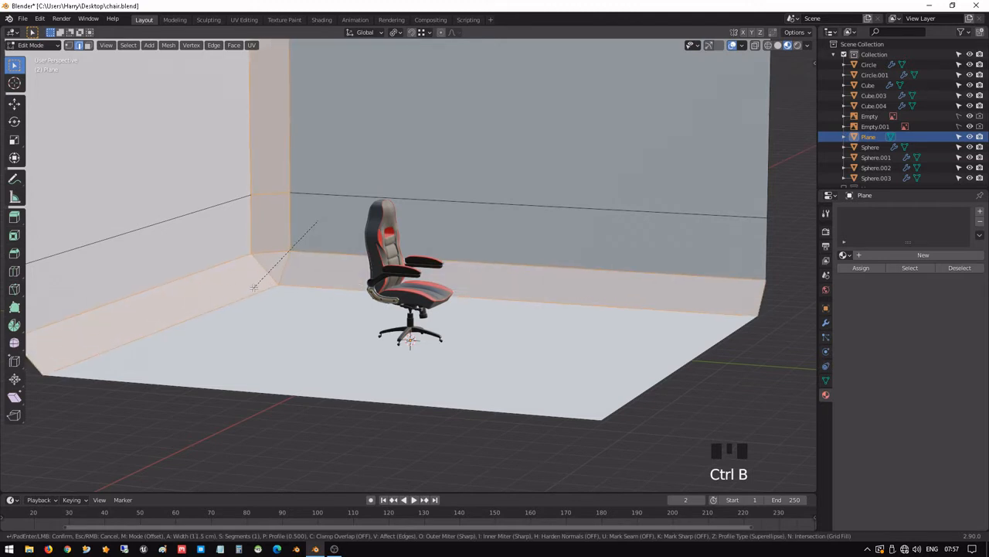
{"action": "scroll", "coordinate": [254, 288], "scroll_direction": "up", "scroll_amount": 2}
{"action": "left_click", "coordinate": [253, 287]}
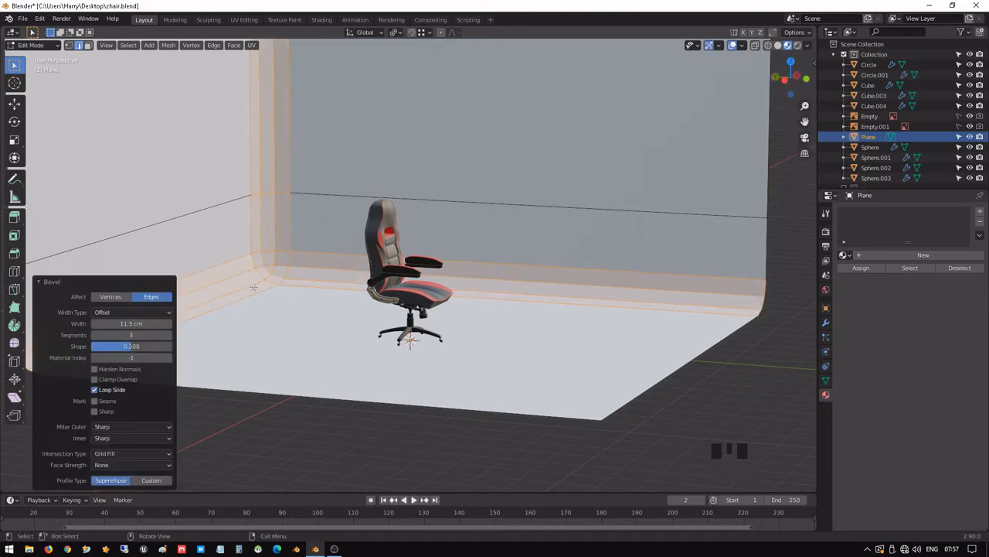
- Shade the backdrop smooth and enable Auto Smooth at 30° for its normals
{"action": "key", "text": "Tab"}
{"action": "right_click", "coordinate": [247, 171]}
{"action": "key", "text": "Escape"}
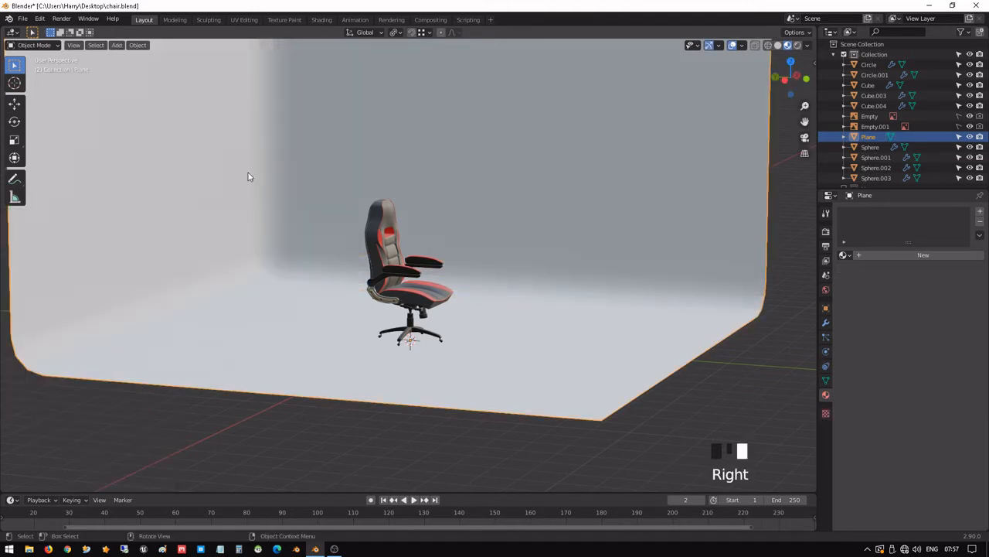
{"action": "left_click", "coordinate": [826, 380]}
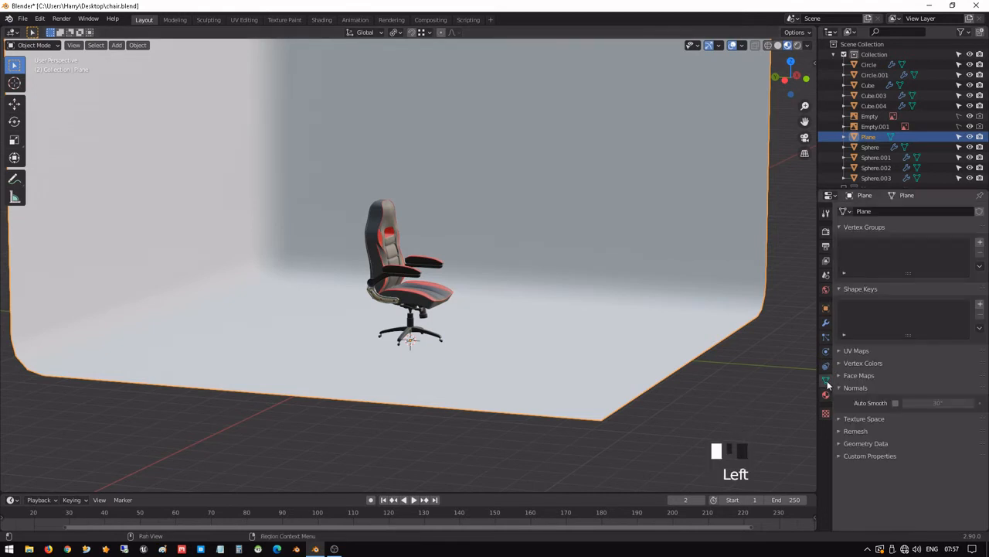
{"action": "left_click", "coordinate": [895, 403]}
{"action": "key", "text": "Tab"}
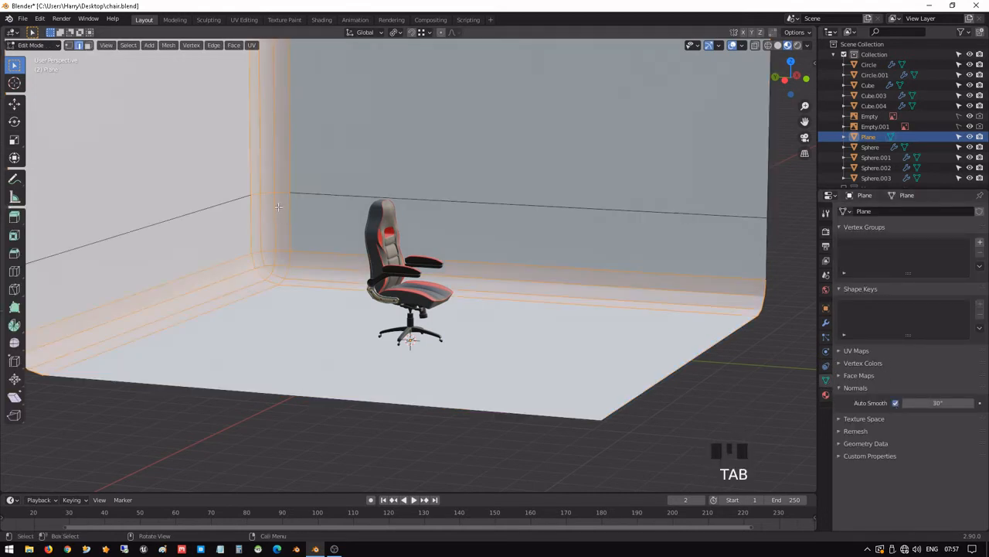
{"action": "key", "text": "Tab"}
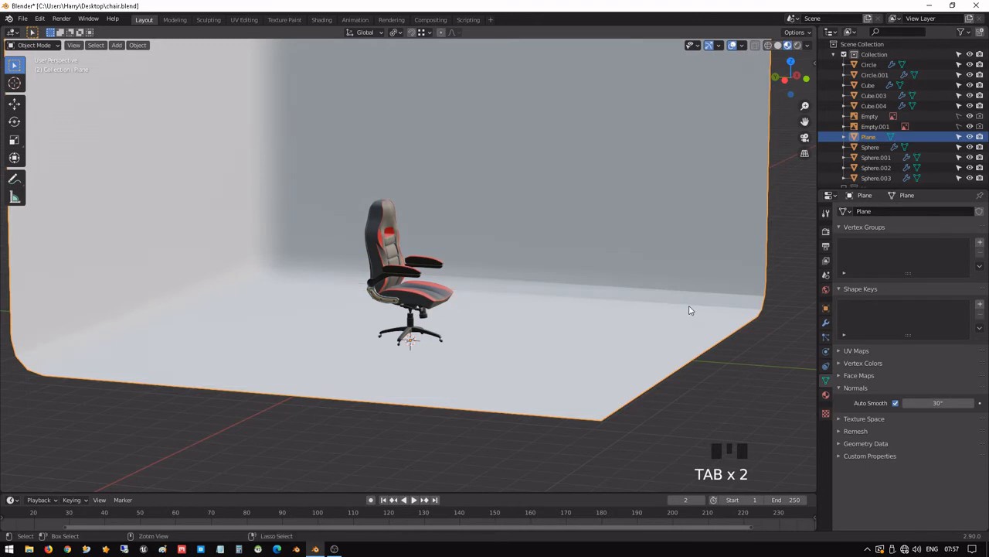
- Try a level 1 subdivision on the backdrop and undo it
{"action": "key", "text": "ctrl+1"}
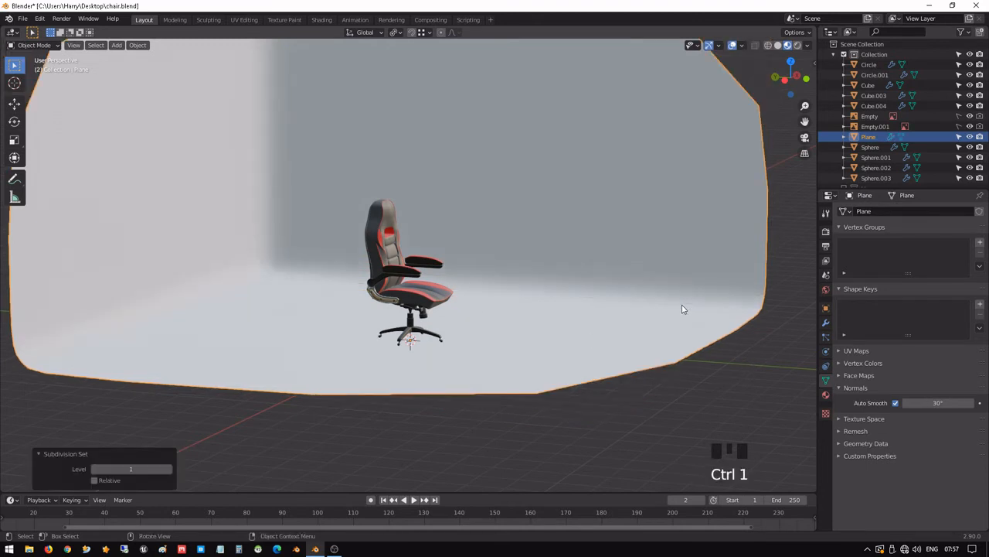
{"action": "key", "text": "ctrl+z"}
{"action": "scroll", "coordinate": [672, 302], "scroll_direction": "down", "scroll_amount": 4}
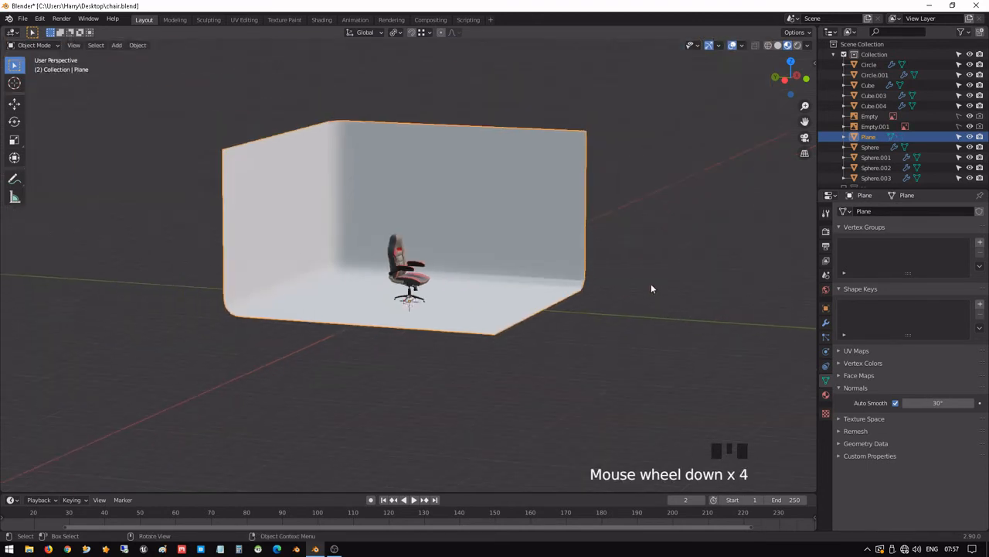
- Add a horizontal loop cut across both walls and slide it close to their top edge
{"action": "key", "text": "Tab"}
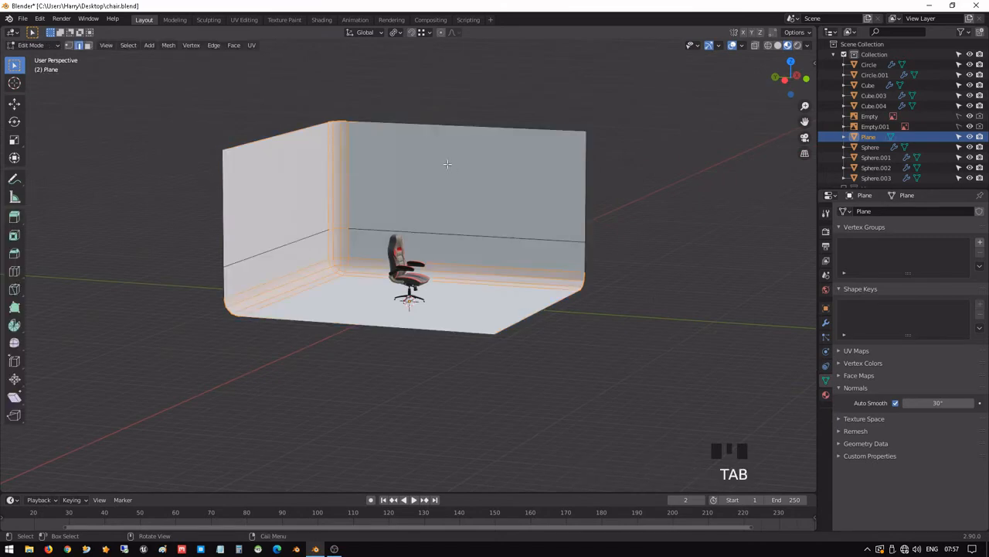
{"action": "key", "text": "ctrl+r"}
{"action": "left_click", "coordinate": [320, 181]}
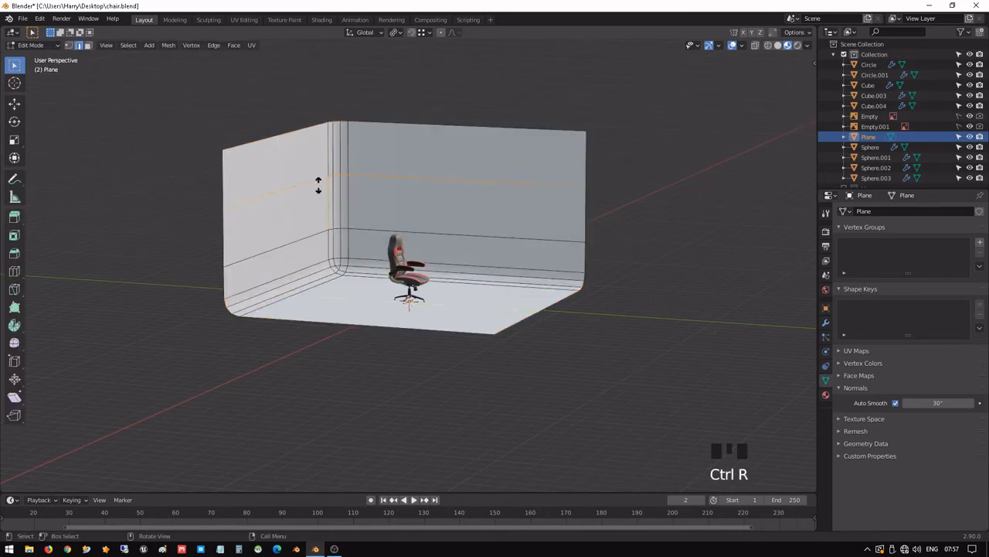
{"action": "left_click", "coordinate": [326, 138]}
{"action": "key", "text": "r"}
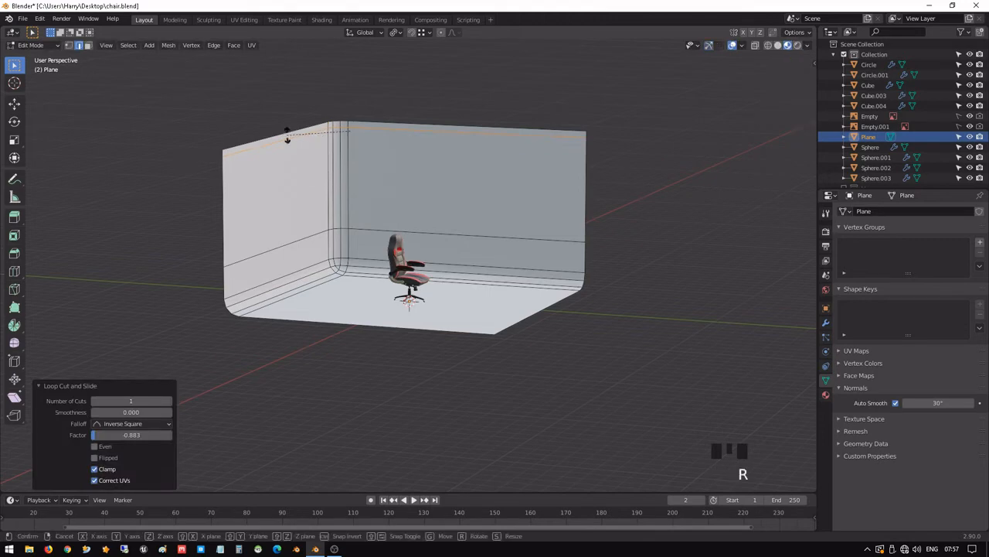
{"action": "right_click", "coordinate": [284, 157]}
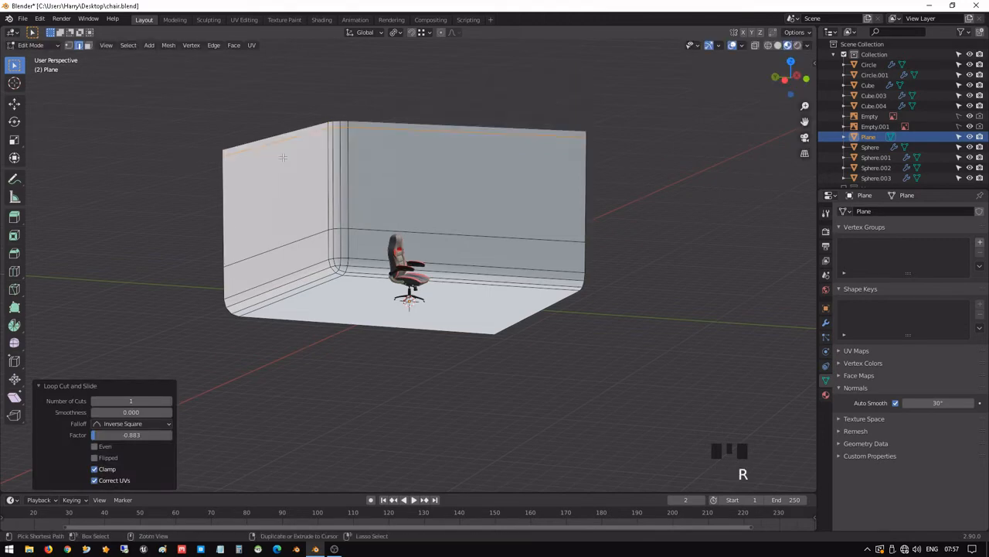
- Add two supporting loop cuts to the backdrop, one near the outer side edge of each wall
{"action": "key", "text": "ctrl+r"}
{"action": "left_click", "coordinate": [276, 155]}
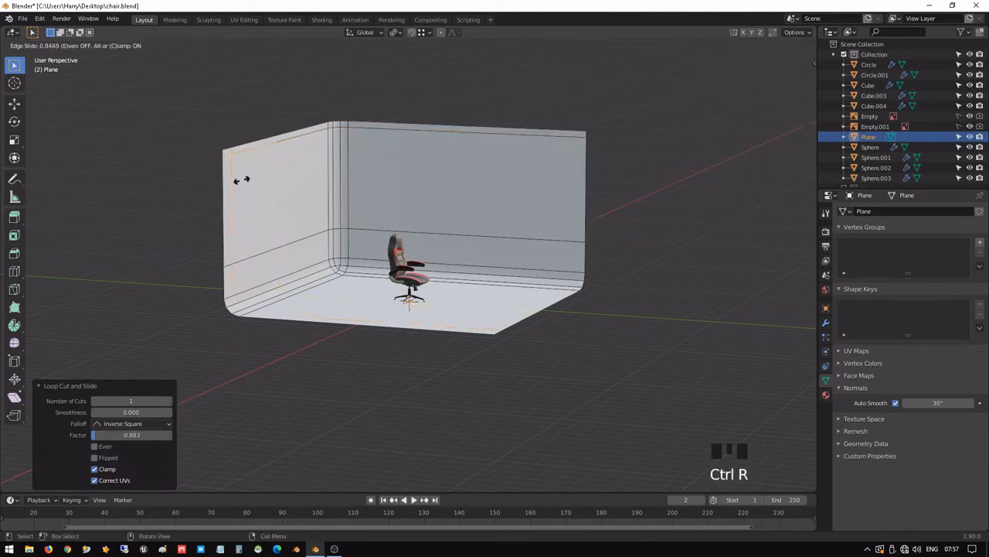
{"action": "left_click", "coordinate": [240, 185]}
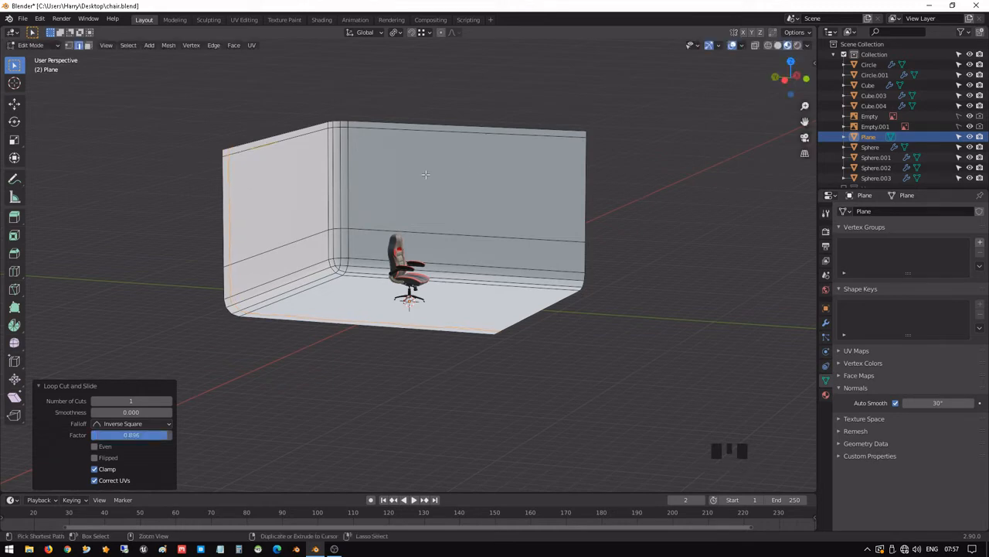
{"action": "key", "text": "ctrl+r"}
{"action": "left_click", "coordinate": [517, 148]}
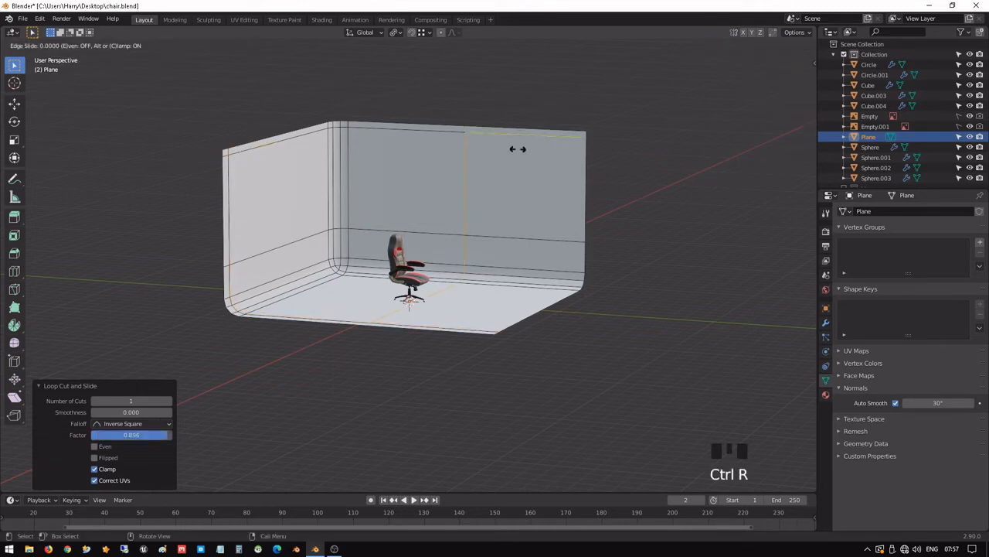
{"action": "left_click", "coordinate": [629, 196]}
{"action": "key", "text": "Tab"}
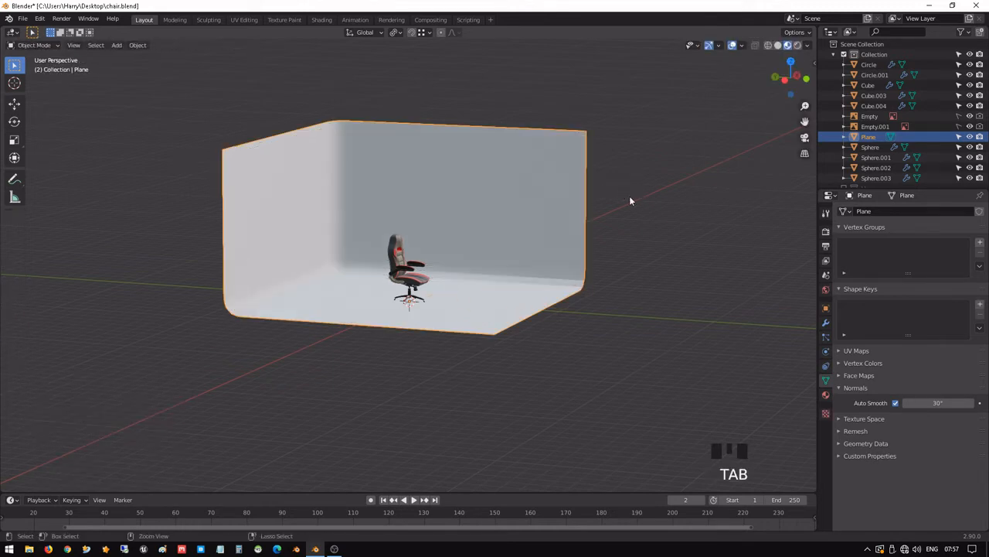
- Add a subdivision modifier to the backdrop and set its level to 1
{"action": "key", "text": "ctrl+2"}
{"action": "scroll", "coordinate": [506, 225], "scroll_direction": "up", "scroll_amount": 1}
{"action": "key", "text": "ctrl+1"}
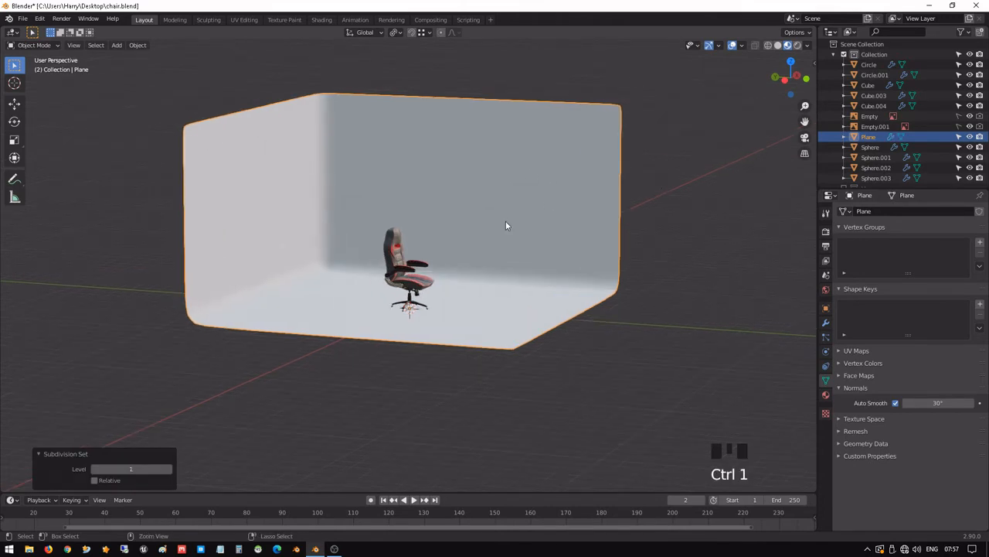
- Examine the chair and its base from a low angle against the smoothed backdrop
{"action": "scroll", "coordinate": [503, 226], "scroll_direction": "up", "scroll_amount": 3}
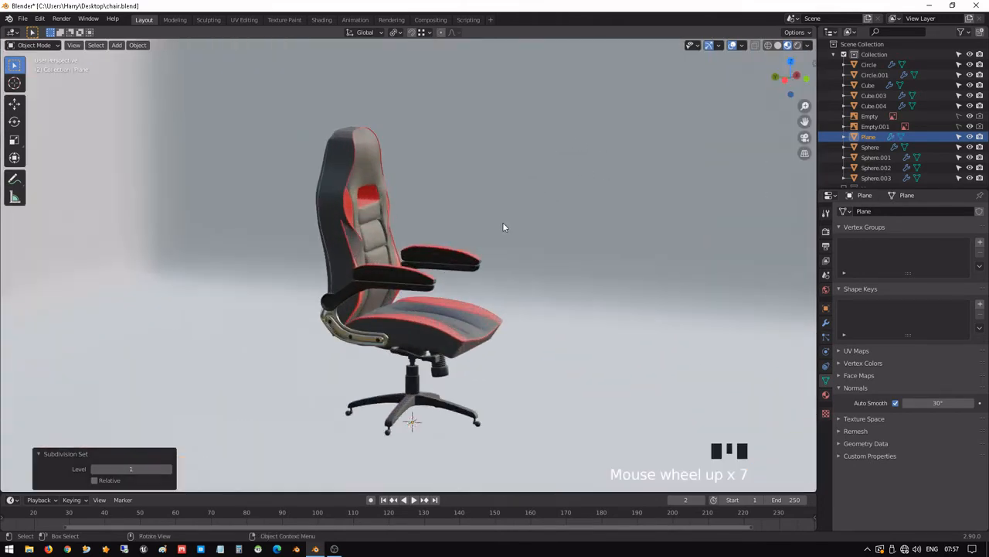
{"action": "middle_click_drag", "start_coordinate": [503, 225], "coordinate": [516, 222], "text": "shift"}
{"action": "scroll", "coordinate": [450, 254], "scroll_direction": "up", "scroll_amount": 2}
{"action": "middle_click_drag", "start_coordinate": [450, 254], "coordinate": [503, 325]}
{"action": "scroll", "coordinate": [492, 295], "scroll_direction": "down", "scroll_amount": 3}
{"action": "left_click", "coordinate": [534, 351]}
{"action": "scroll", "coordinate": [522, 380], "scroll_direction": "up", "scroll_amount": 3}
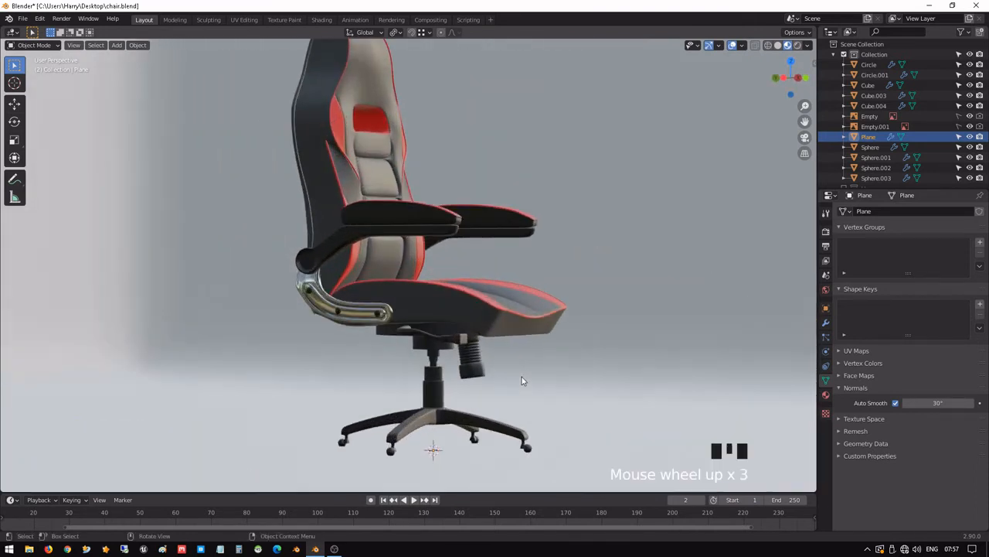
- In front view, lower the backdrop about 0.39 cm along Z to meet the underside of the chair's wheels
{"action": "key", "text": "KP_1"}
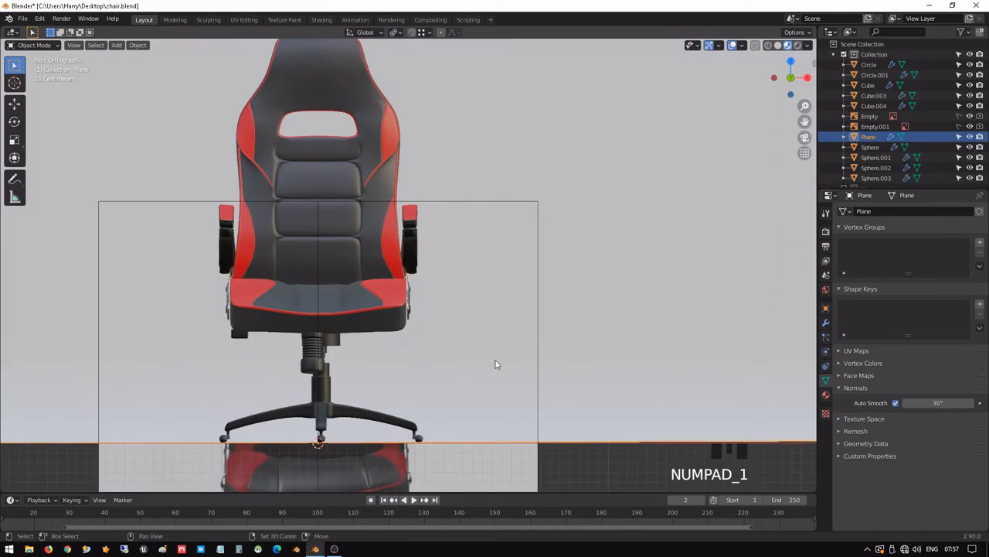
{"action": "middle_click_drag", "start_coordinate": [409, 393], "coordinate": [475, 314], "text": "shift"}
{"action": "scroll", "coordinate": [459, 338], "scroll_direction": "up", "scroll_amount": 2}
{"action": "scroll", "coordinate": [459, 338], "scroll_direction": "up", "scroll_amount": 3}
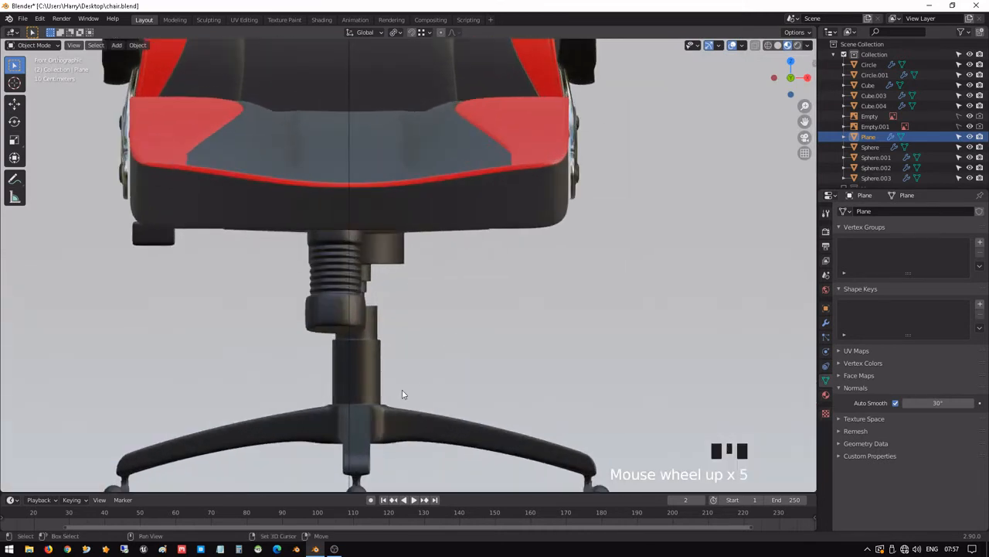
{"action": "middle_click_drag", "start_coordinate": [402, 395], "coordinate": [468, 259], "text": "shift"}
{"action": "scroll", "coordinate": [468, 271], "scroll_direction": "up", "scroll_amount": 5}
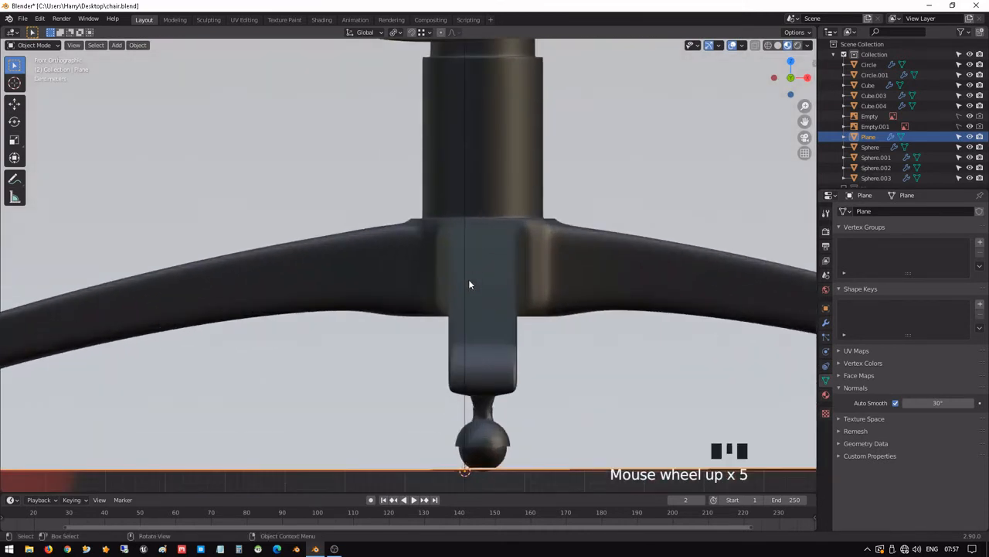
{"action": "key", "text": "g"}
{"action": "key", "text": "z"}
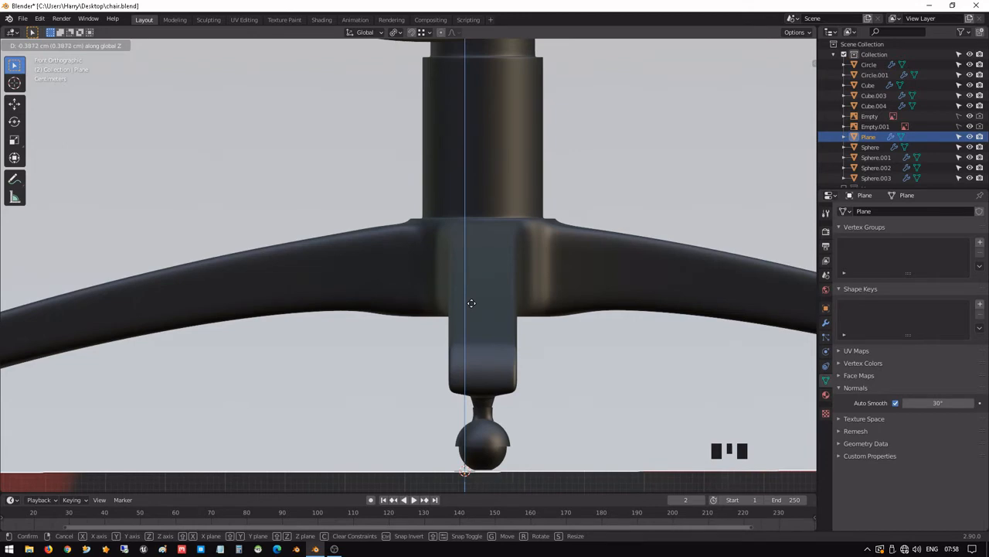
{"action": "left_click", "coordinate": [472, 303]}
- Save the chair.blend file and look over the whole chair on its backdrop
{"action": "scroll", "coordinate": [471, 306], "scroll_direction": "down", "scroll_amount": 6}
{"action": "middle_click_drag", "start_coordinate": [471, 307], "coordinate": [440, 264]}
{"action": "scroll", "coordinate": [446, 288], "scroll_direction": "down", "scroll_amount": 10}
{"action": "key", "text": "ctrl+s"}
{"action": "scroll", "coordinate": [446, 286], "scroll_direction": "down", "scroll_amount": 3}
{"action": "scroll", "coordinate": [470, 273], "scroll_direction": "up", "scroll_amount": 5}
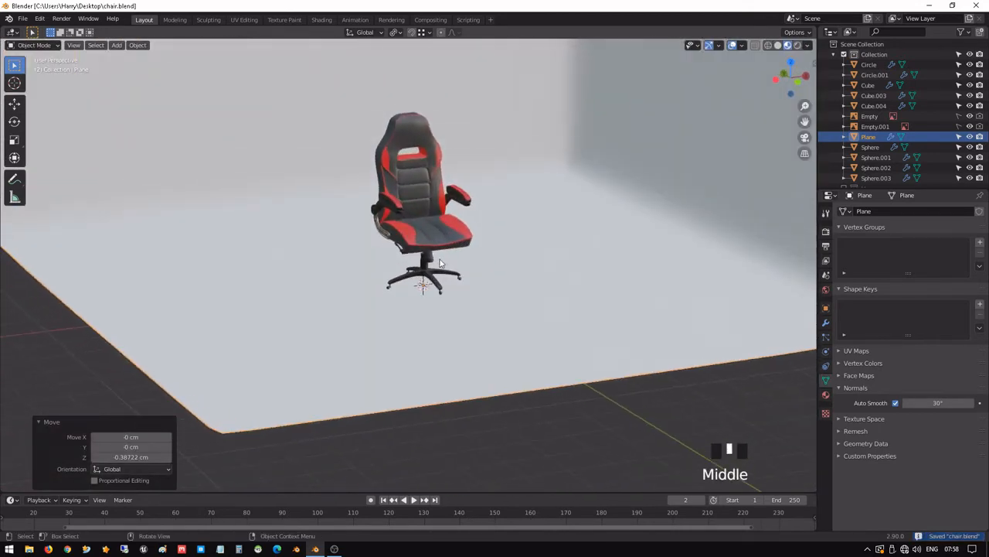
- In front view, hide the two reference image empties from the viewport
{"action": "key", "text": "KP_1"}
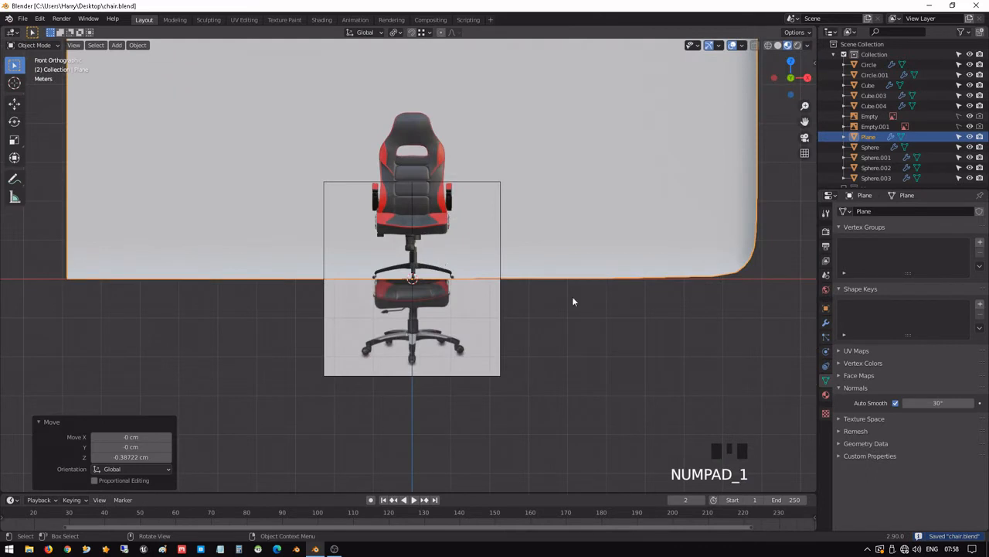
{"action": "left_click", "coordinate": [710, 376]}
{"action": "scroll", "coordinate": [975, 114], "scroll_direction": "down", "scroll_amount": 3}
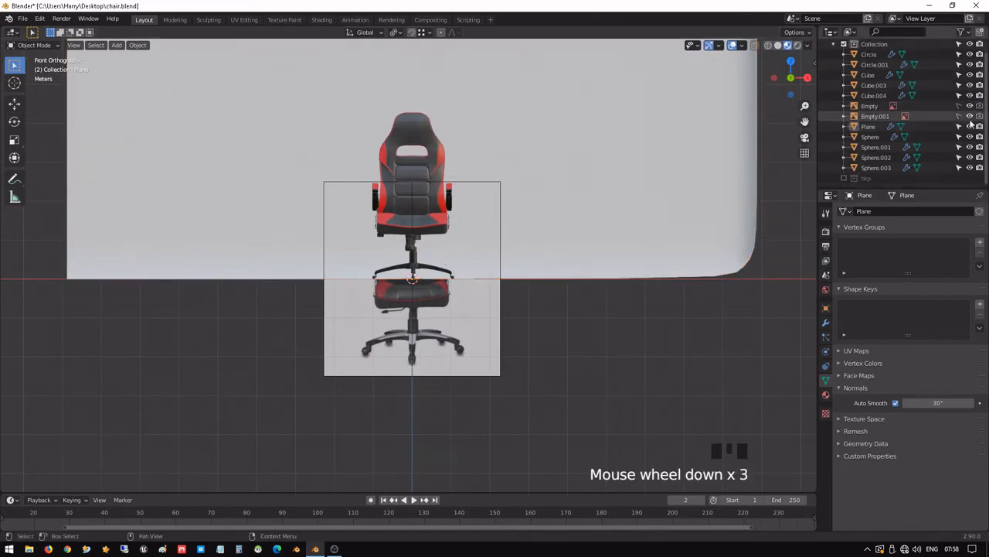
{"action": "left_click", "coordinate": [970, 116]}
{"action": "left_click", "coordinate": [970, 106]}
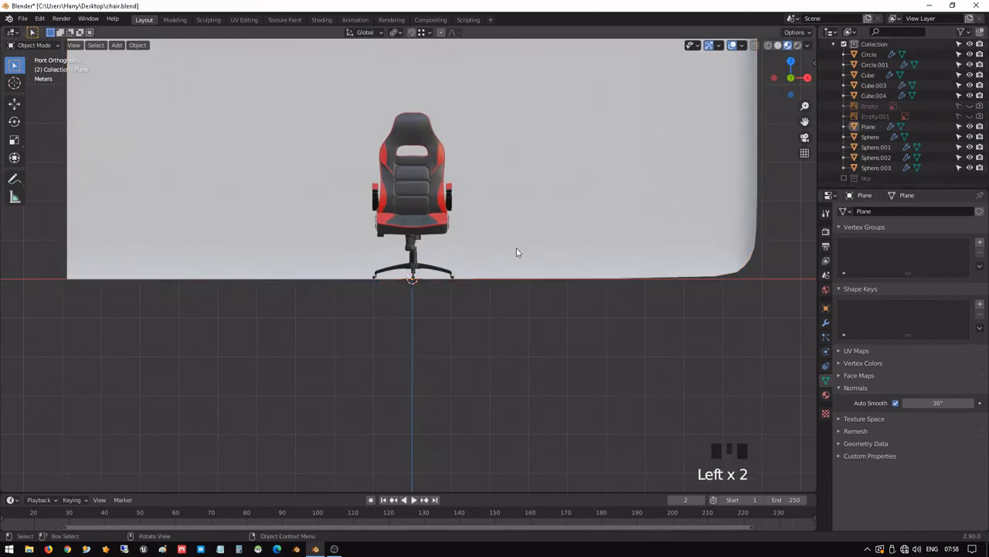
- Add a camera and align it to the current front view of the chair and backdrop
{"action": "left_click", "coordinate": [501, 334]}
{"action": "key", "text": "shift+a"}
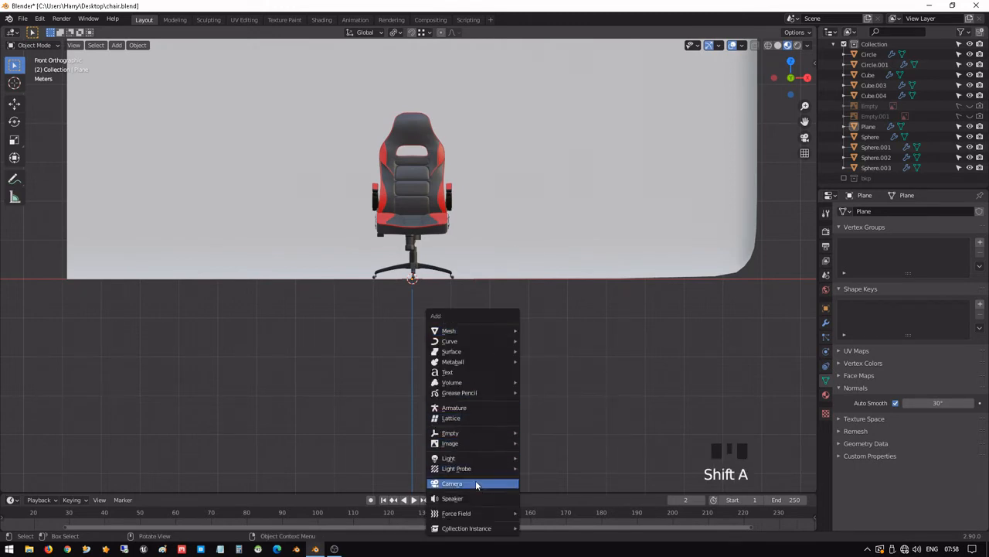
{"action": "left_click", "coordinate": [475, 482]}
{"action": "scroll", "coordinate": [455, 199], "scroll_direction": "up", "scroll_amount": 1}
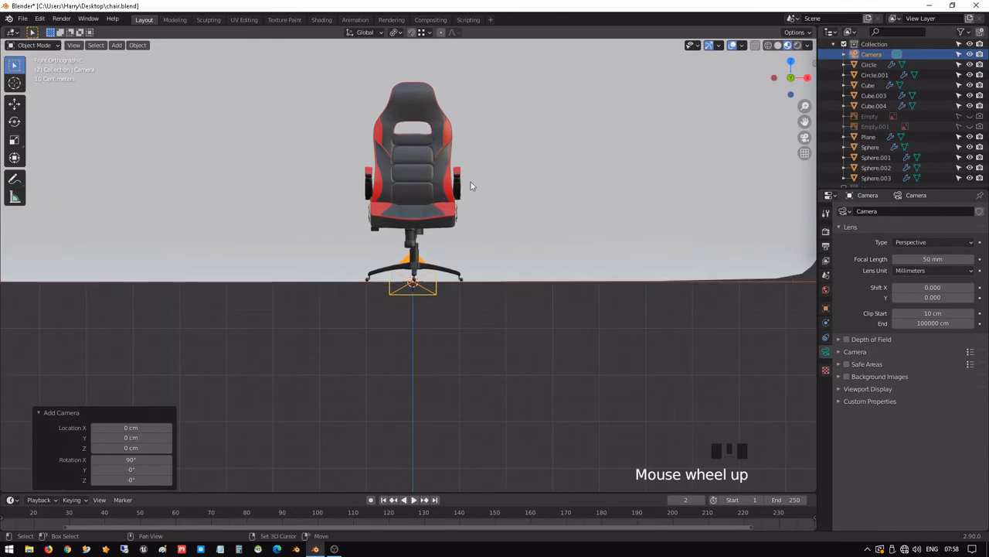
{"action": "middle_click_drag", "start_coordinate": [470, 182], "coordinate": [467, 253], "text": "shift"}
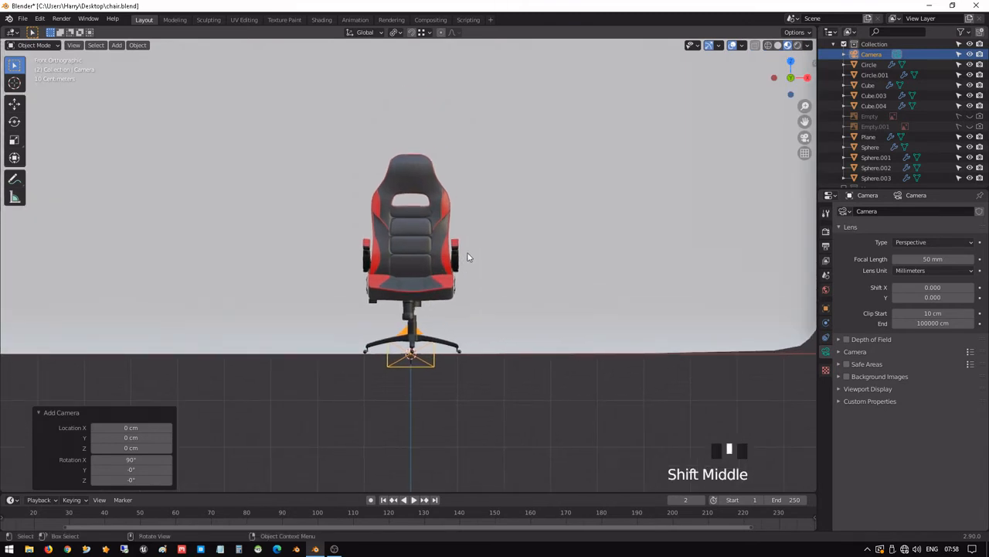
{"action": "key", "text": "ctrl+alt+KP_0"}
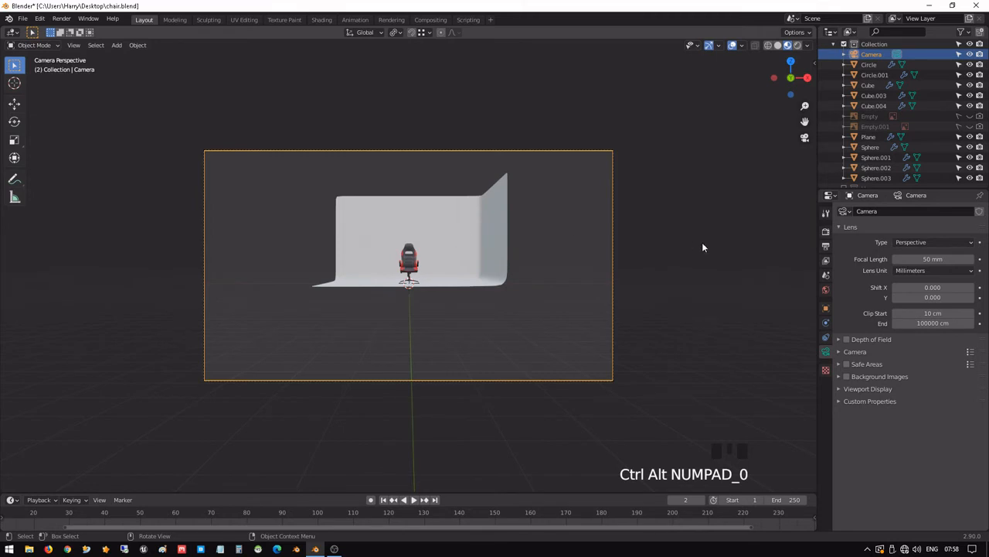
- Try to realign the camera to a closer framing of the chair
{"action": "left_click", "coordinate": [456, 252]}
{"action": "scroll", "coordinate": [531, 254], "scroll_direction": "up", "scroll_amount": 12}
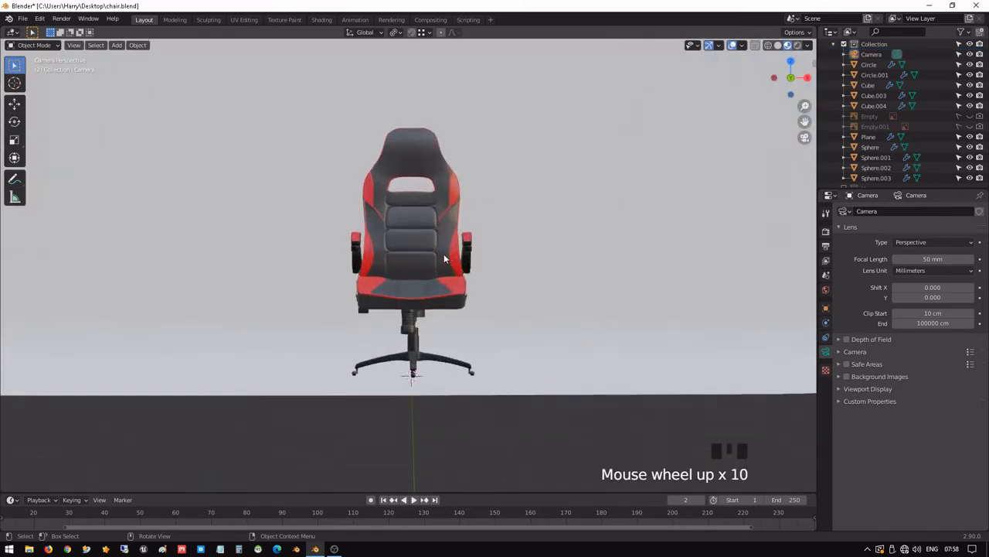
{"action": "key", "text": "ctrl+alt+KP_0"}
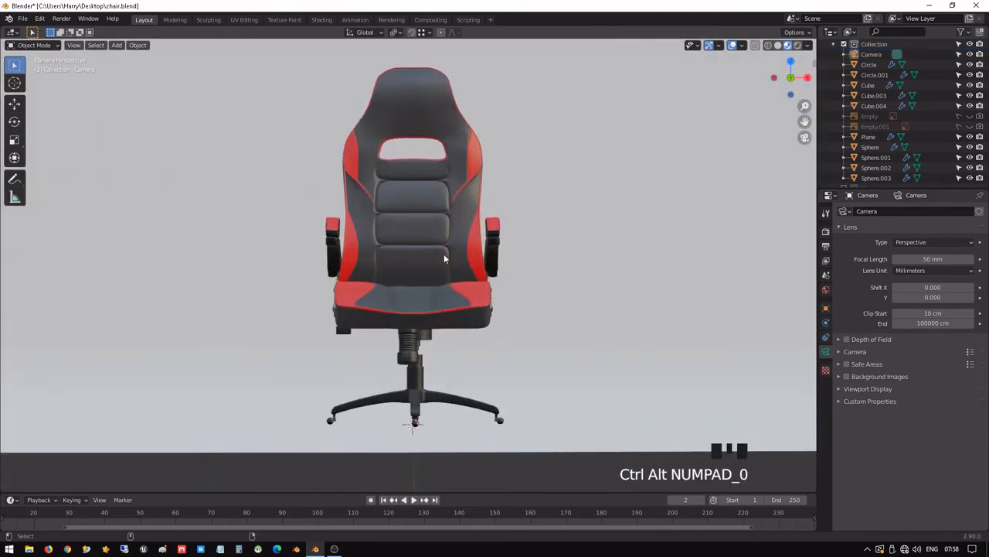
{"action": "left_click", "coordinate": [443, 259]}
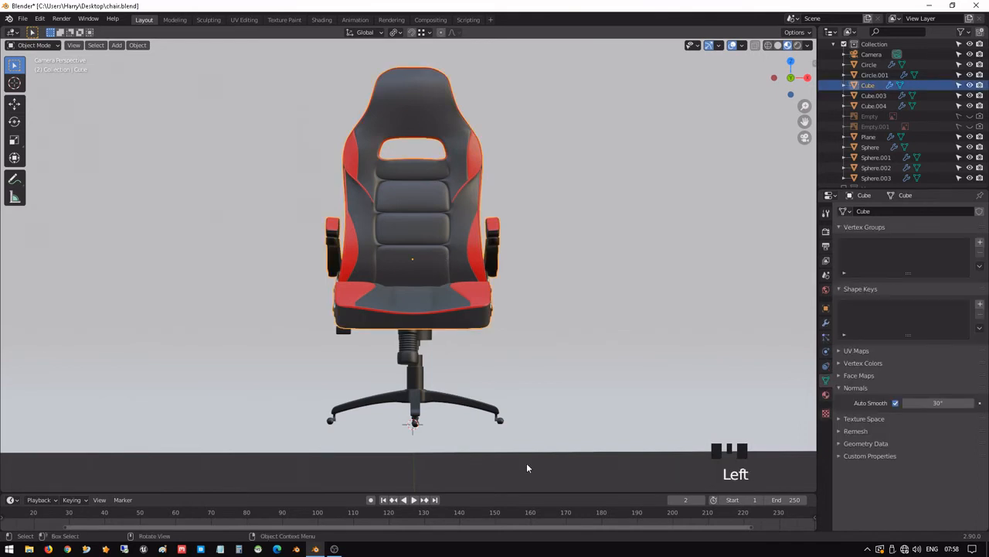
{"action": "left_click", "coordinate": [722, 322]}
{"action": "left_click", "coordinate": [721, 322]}
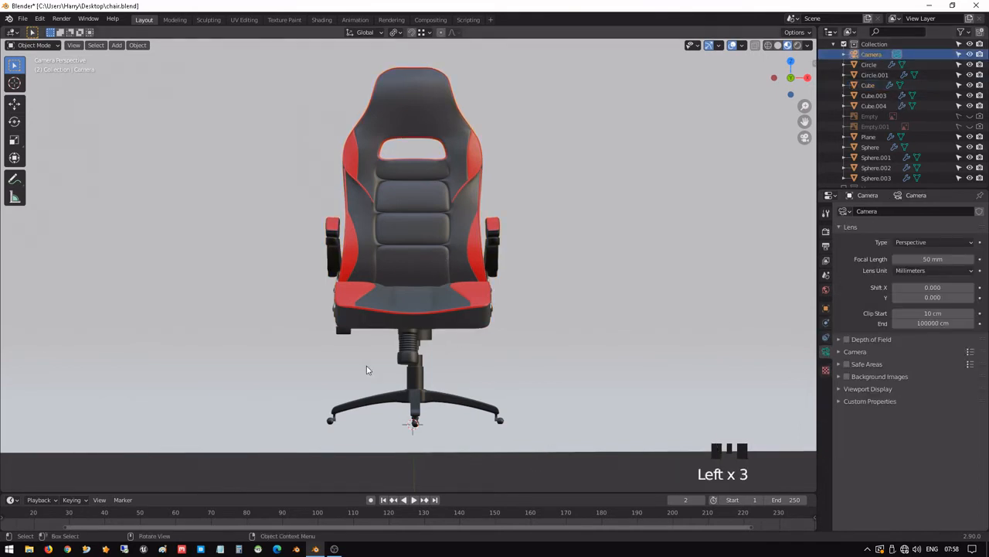
{"action": "key", "text": "ctrl+alt+KP_0"}
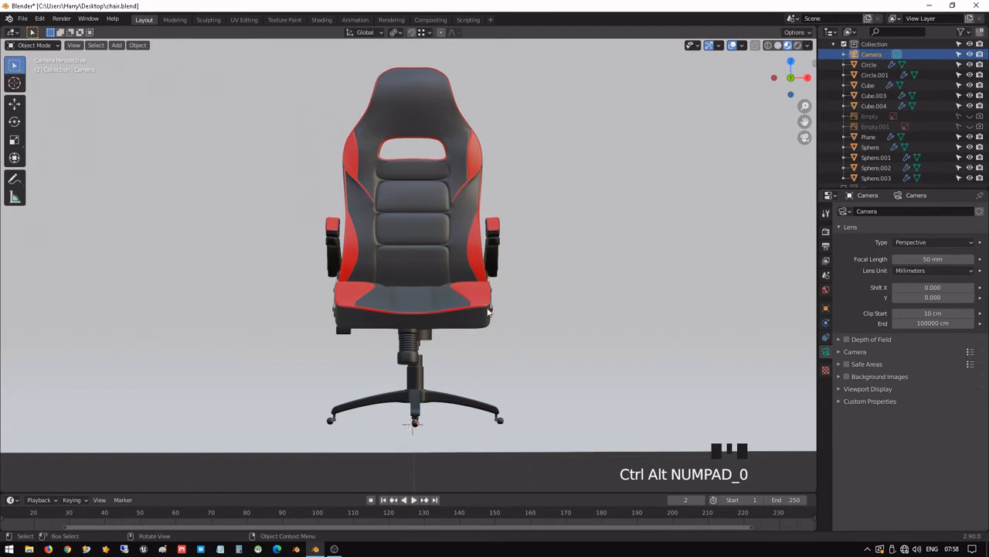
{"action": "scroll", "coordinate": [484, 312], "scroll_direction": "down", "scroll_amount": 9}
{"action": "scroll", "coordinate": [484, 317], "scroll_direction": "down", "scroll_amount": 2}
{"action": "scroll", "coordinate": [444, 293], "scroll_direction": "up", "scroll_amount": 2}
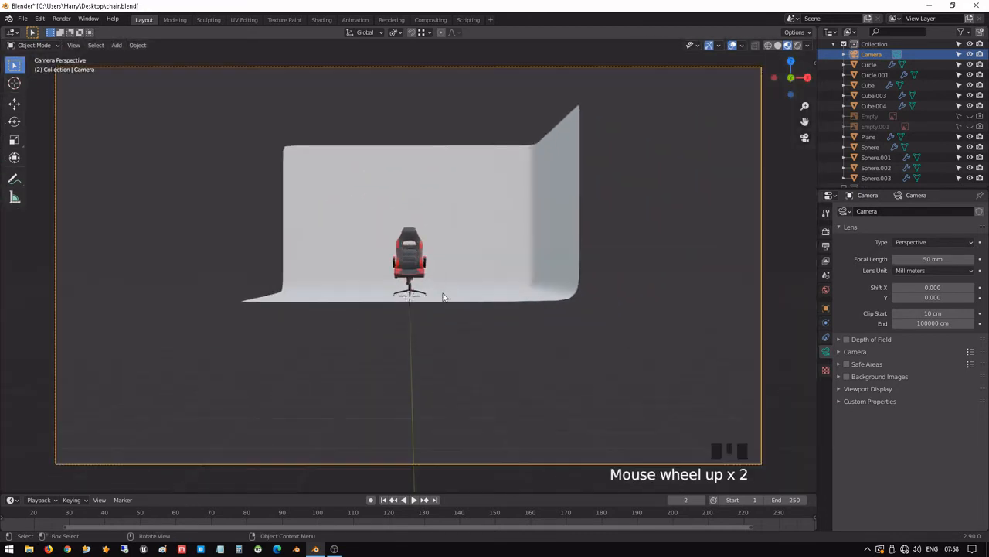
{"action": "scroll", "coordinate": [454, 298], "scroll_direction": "down", "scroll_amount": 2}
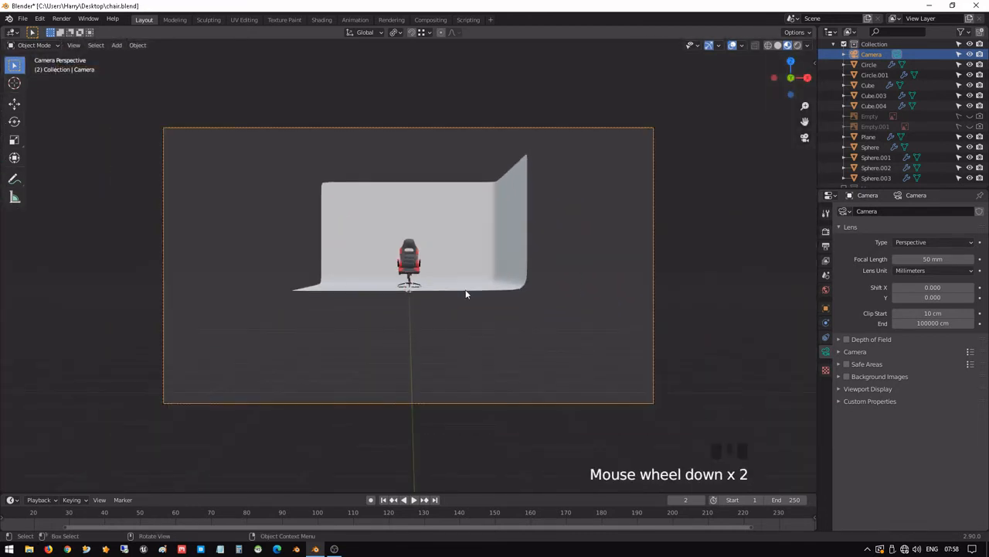
- Move the camera about 3959 cm along global Y towards the chair
{"action": "key", "text": "g"}
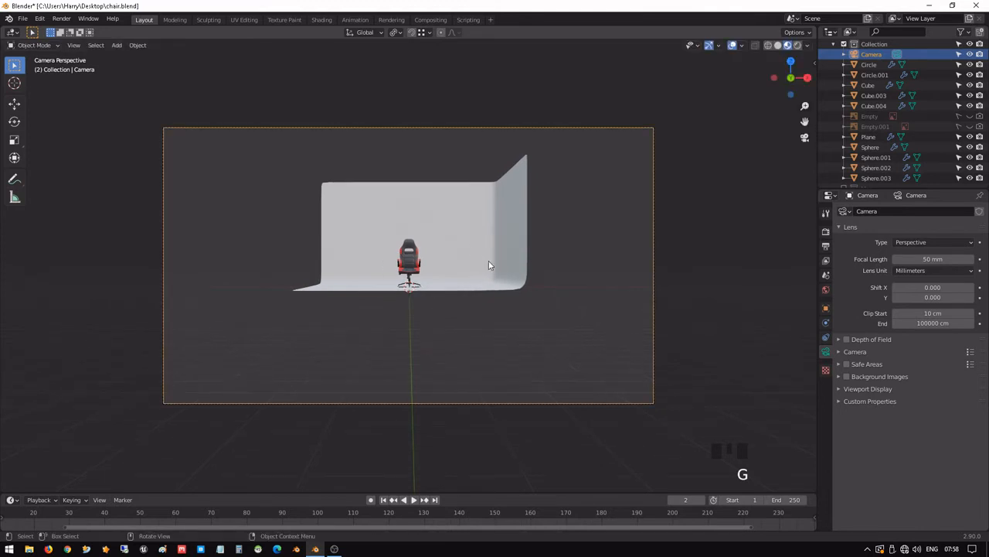
{"action": "key", "text": "g"}
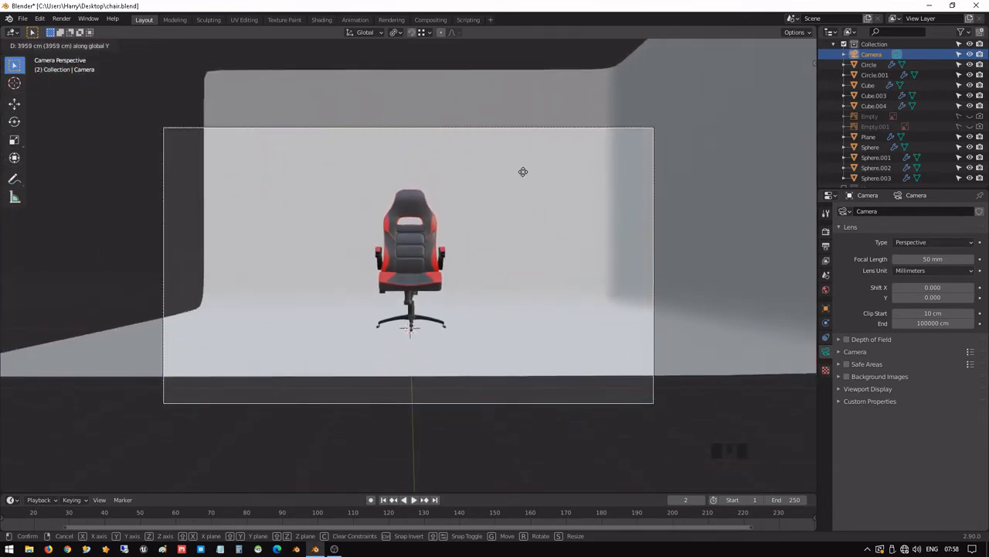
{"action": "left_click", "coordinate": [524, 171]}
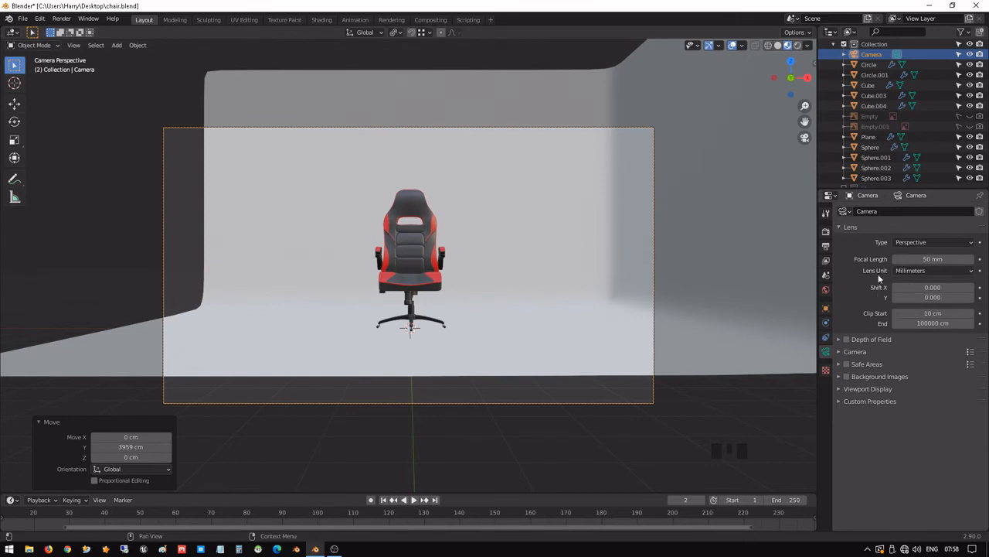
- Try a camera focal length of 100 mm, and reduce it to 81 mm to fit the whole chair in frame
{"action": "left_click", "coordinate": [934, 259]}
{"action": "type", "text": "100"}
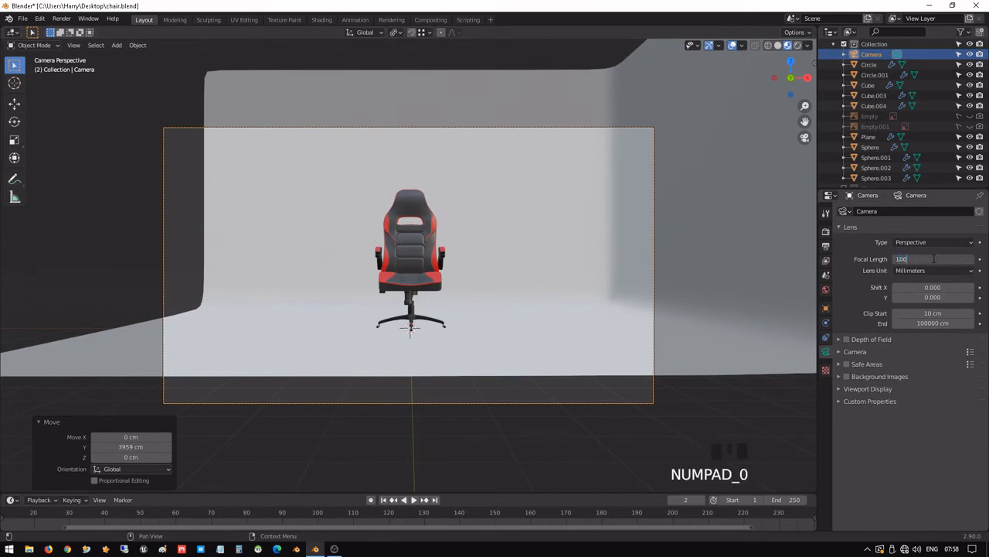
{"action": "key", "text": "Return"}
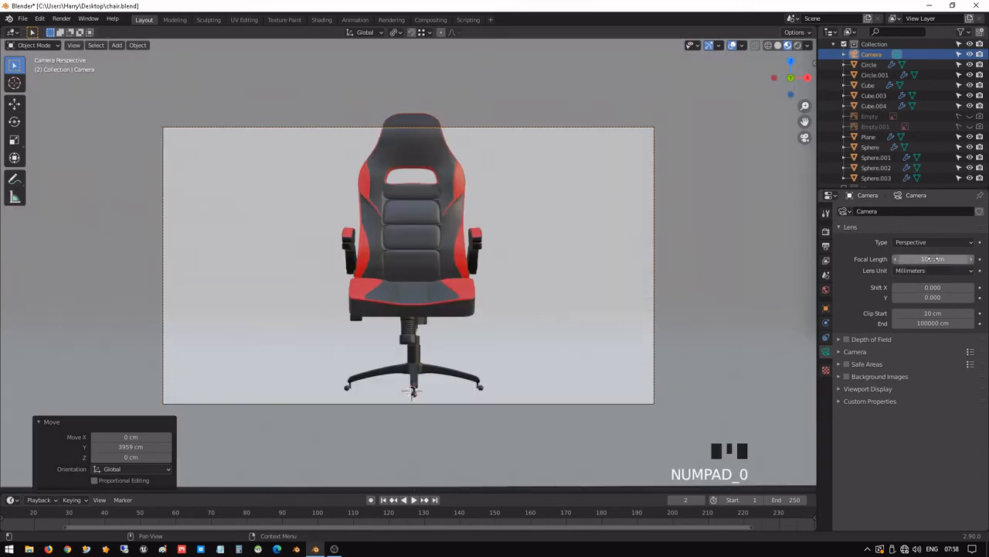
{"action": "left_click_drag", "start_coordinate": [932, 259], "coordinate": [902, 258]}
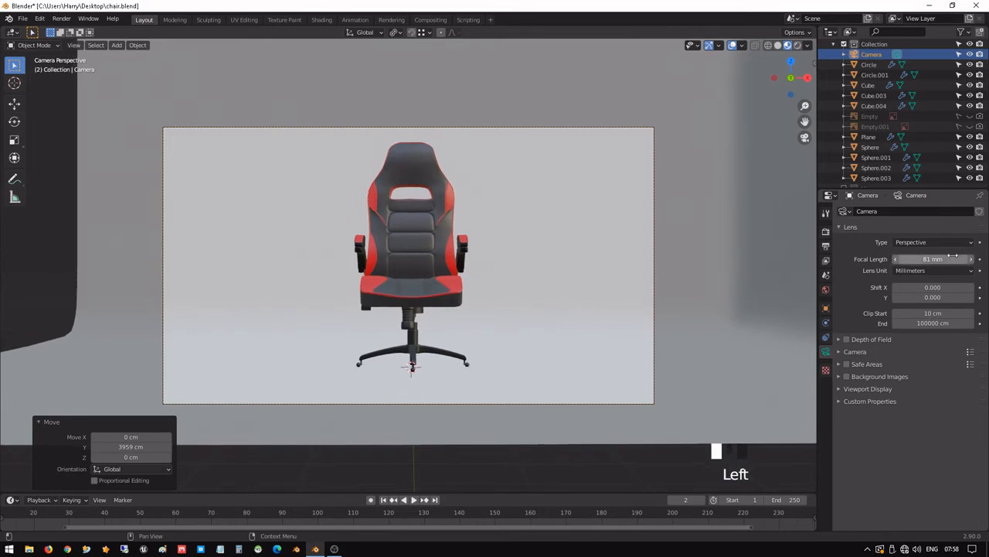
- Lock the camera to the view, reframe the chair at a raised three-quarter angle, and unlock the camera
{"action": "key", "text": "n"}
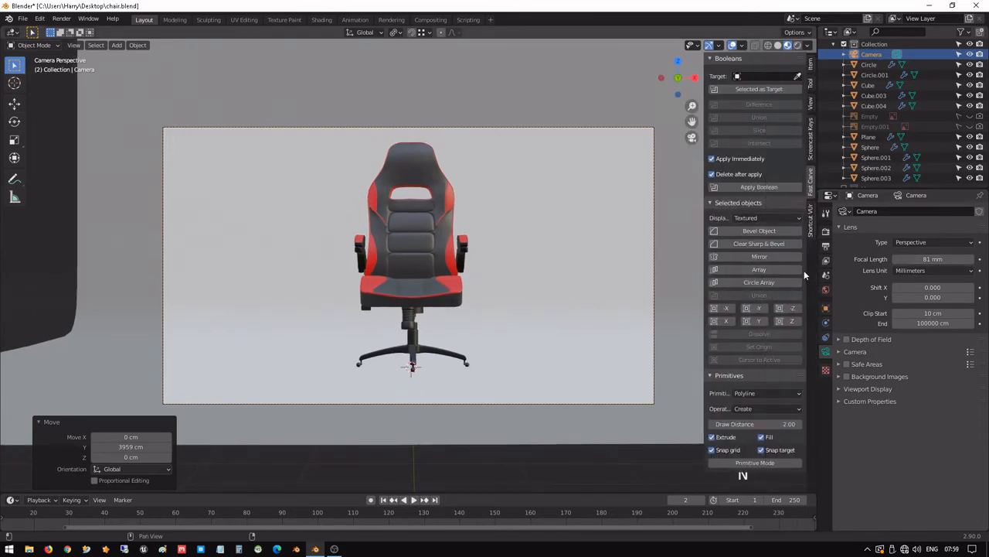
{"action": "left_click", "coordinate": [810, 101]}
{"action": "middle_click_drag", "start_coordinate": [541, 255], "coordinate": [482, 245], "text": "shift"}
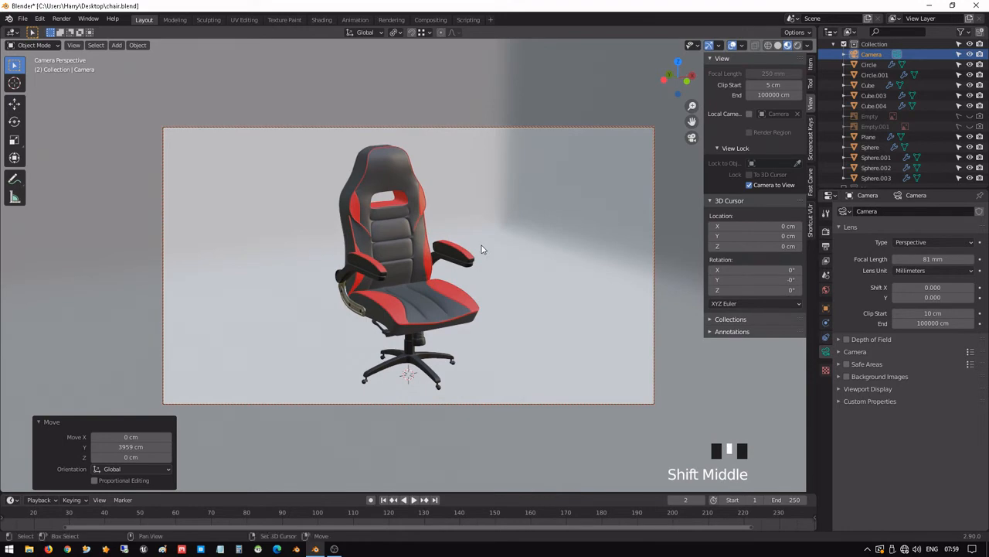
{"action": "left_click", "coordinate": [752, 184]}
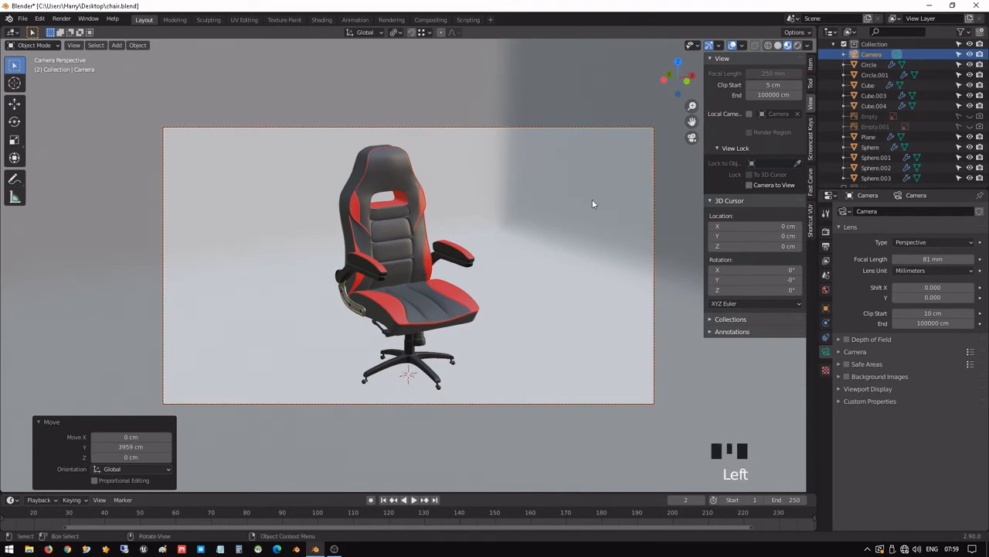
{"action": "key", "text": "n"}
- Examine the camera's placement relative to the chair and backdrop from outside, and return to the camera view
{"action": "scroll", "coordinate": [638, 215], "scroll_direction": "down", "scroll_amount": 2}
{"action": "mouse_move", "coordinate": [638, 215]}
{"action": "middle_mouse_down"}
{"action": "mouse_move", "coordinate": [561, 233]}
{"action": "mouse_move", "coordinate": [639, 215]}
{"action": "middle_mouse_up"}
{"action": "scroll", "coordinate": [561, 234], "scroll_direction": "down", "scroll_amount": 5}
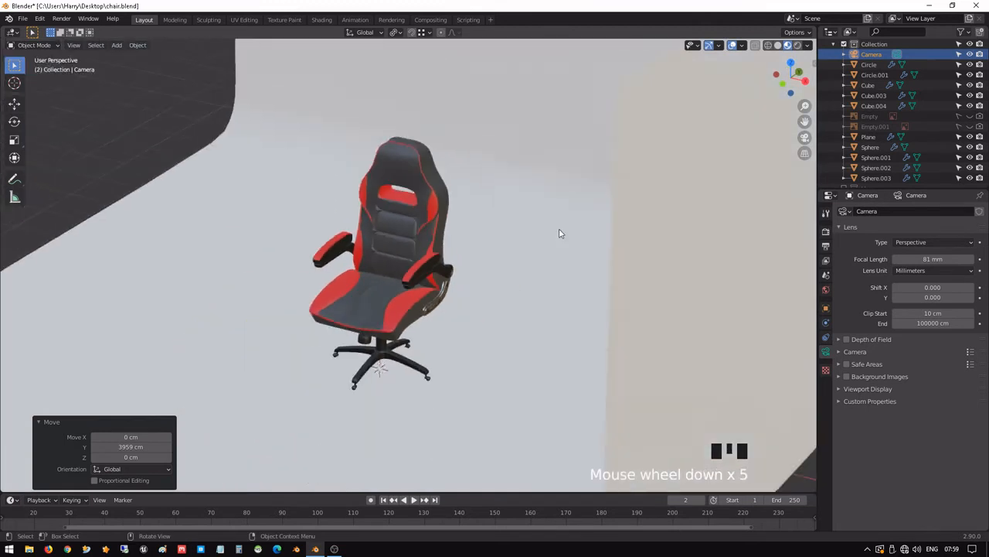
{"action": "scroll", "coordinate": [562, 231], "scroll_direction": "down", "scroll_amount": 2}
{"action": "scroll", "coordinate": [728, 139], "scroll_direction": "down", "scroll_amount": 2}
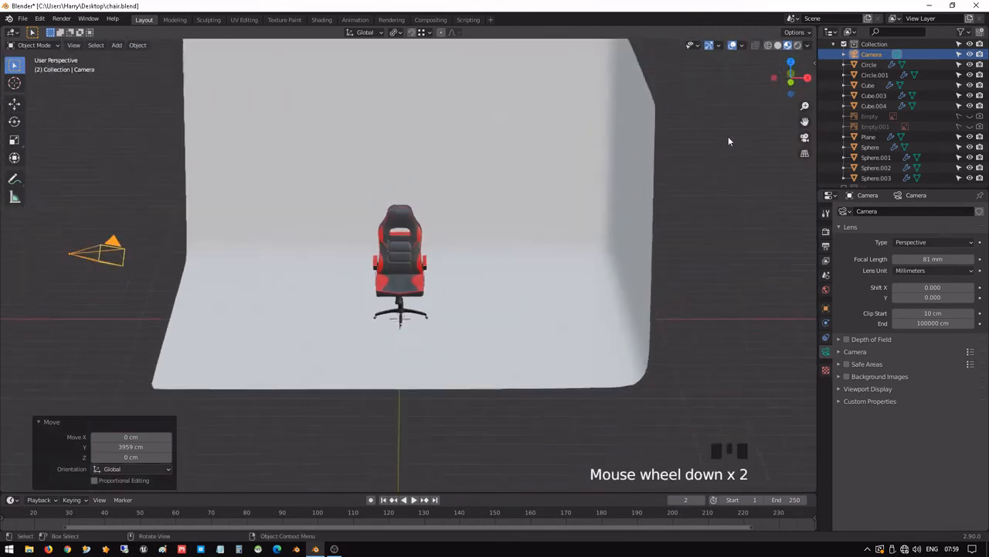
{"action": "scroll", "coordinate": [492, 251], "scroll_direction": "down", "scroll_amount": 1}
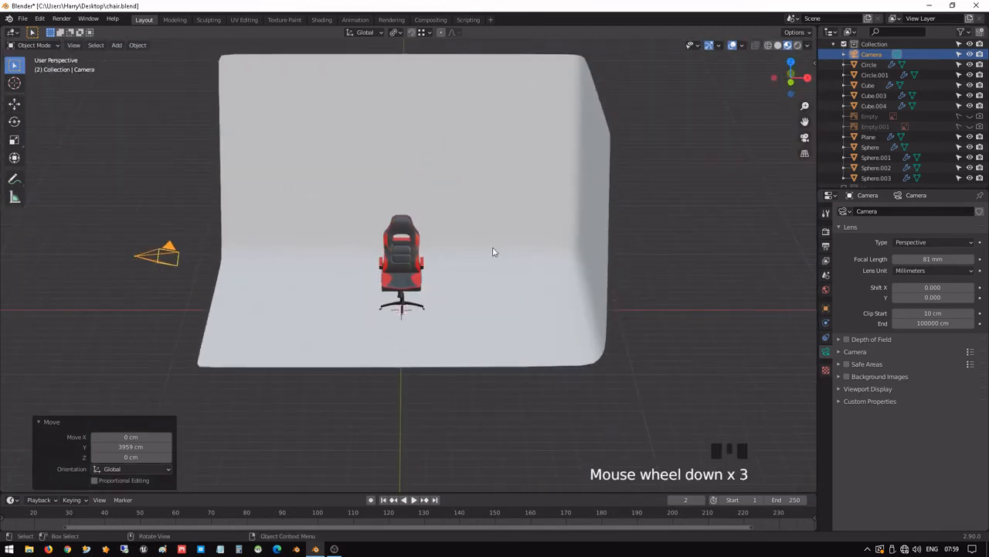
{"action": "key", "text": "KP_0"}
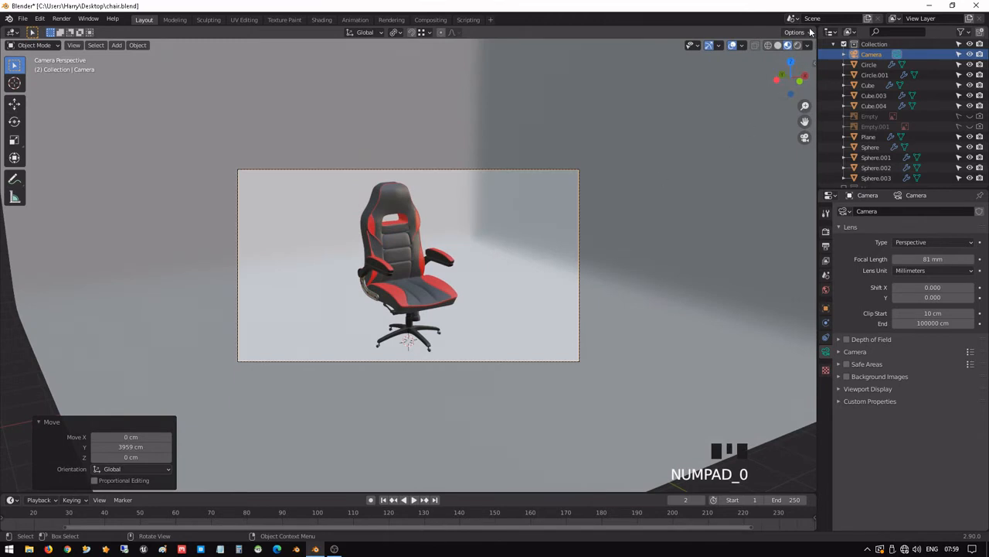
- Split the viewport into two side-by-side 3D views, keeping one in camera view and framing the other closely on the chair's backrest
{"action": "left_click_drag", "start_coordinate": [810, 32], "coordinate": [386, 44]}
{"action": "scroll", "coordinate": [204, 245], "scroll_direction": "up", "scroll_amount": 1, "text": "ctrl"}
{"action": "scroll", "coordinate": [195, 257], "scroll_direction": "up", "scroll_amount": 2}
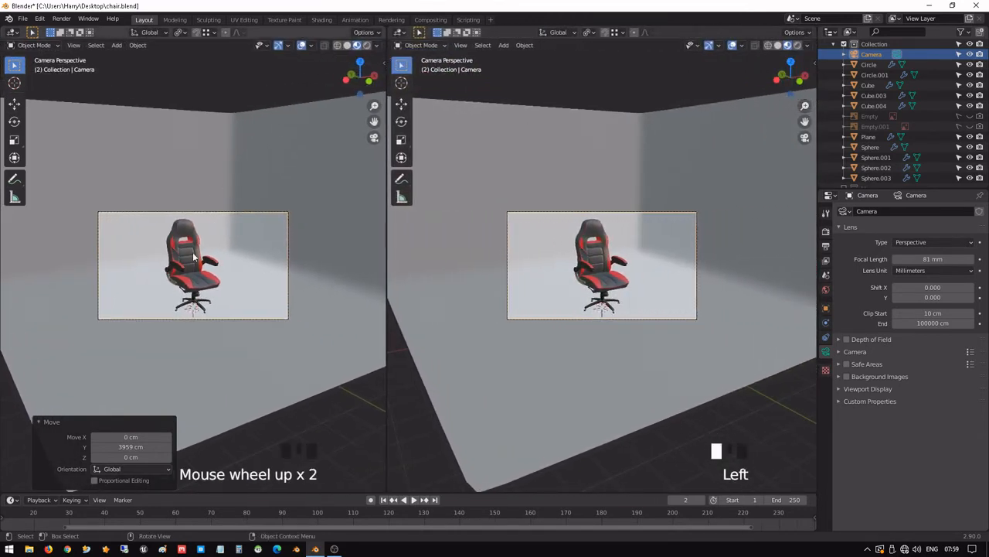
{"action": "scroll", "coordinate": [205, 272], "scroll_direction": "up", "scroll_amount": 1}
{"action": "scroll", "coordinate": [206, 280], "scroll_direction": "up", "scroll_amount": 3}
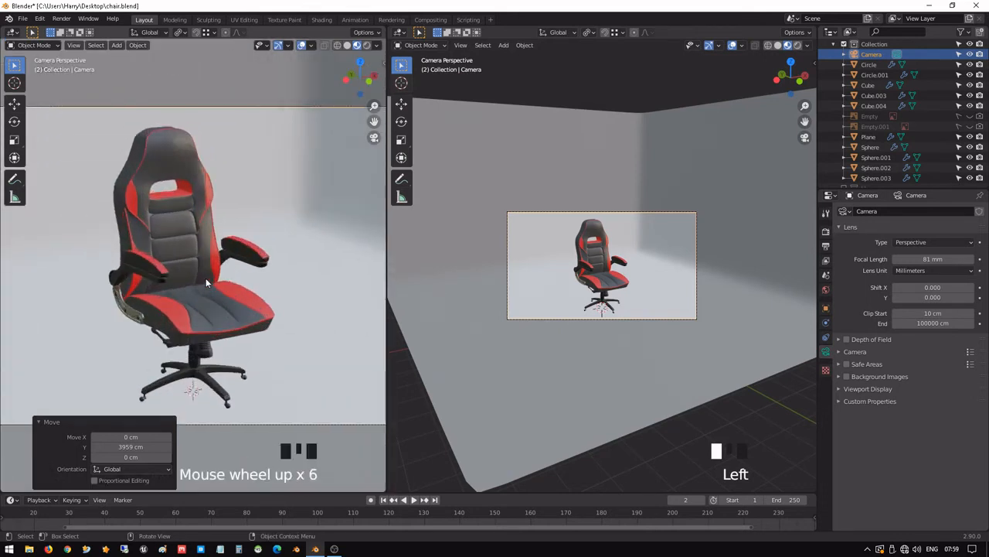
{"action": "scroll", "coordinate": [206, 277], "scroll_direction": "up", "scroll_amount": 5}
{"action": "middle_click_drag", "start_coordinate": [187, 187], "coordinate": [221, 172], "text": "shift"}
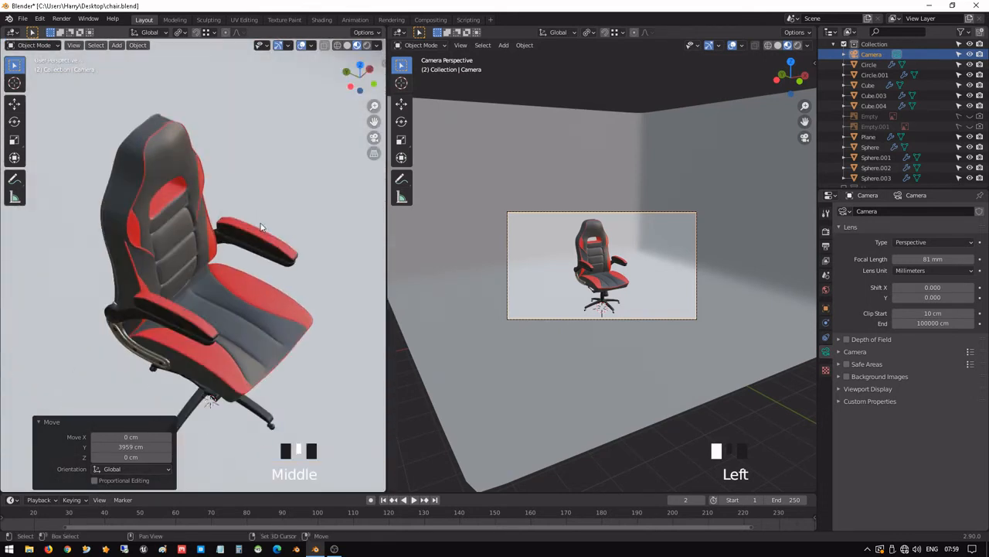
{"action": "scroll", "coordinate": [228, 268], "scroll_direction": "up", "scroll_amount": 2}
{"action": "middle_click_drag", "start_coordinate": [228, 268], "coordinate": [235, 220], "text": "shift"}
{"action": "scroll", "coordinate": [176, 193], "scroll_direction": "up", "scroll_amount": 1}
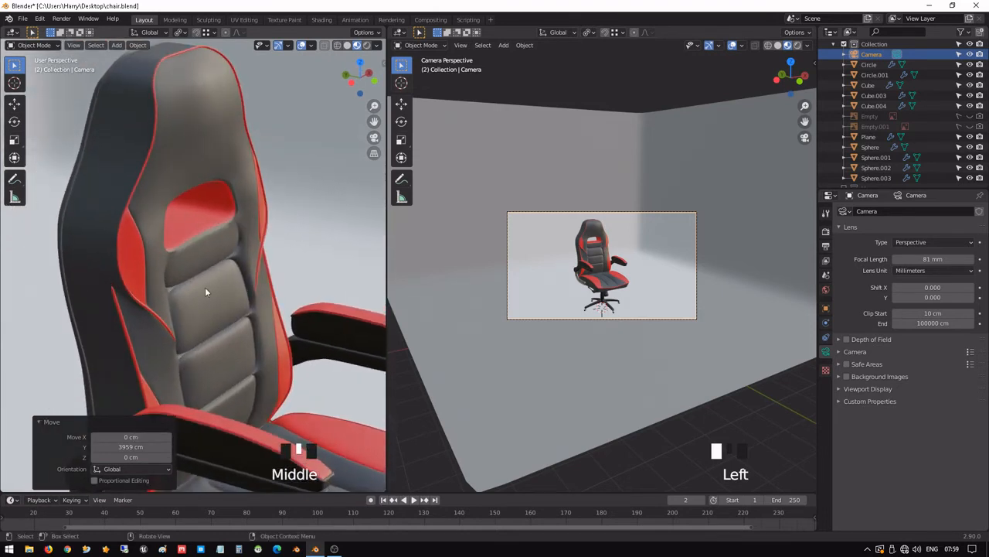
- Collapse the Move operation settings, select the backdrop plane, and frame the backrest and armrests in the close-up view
{"action": "left_click", "coordinate": [38, 422]}
{"action": "left_click", "coordinate": [254, 219]}
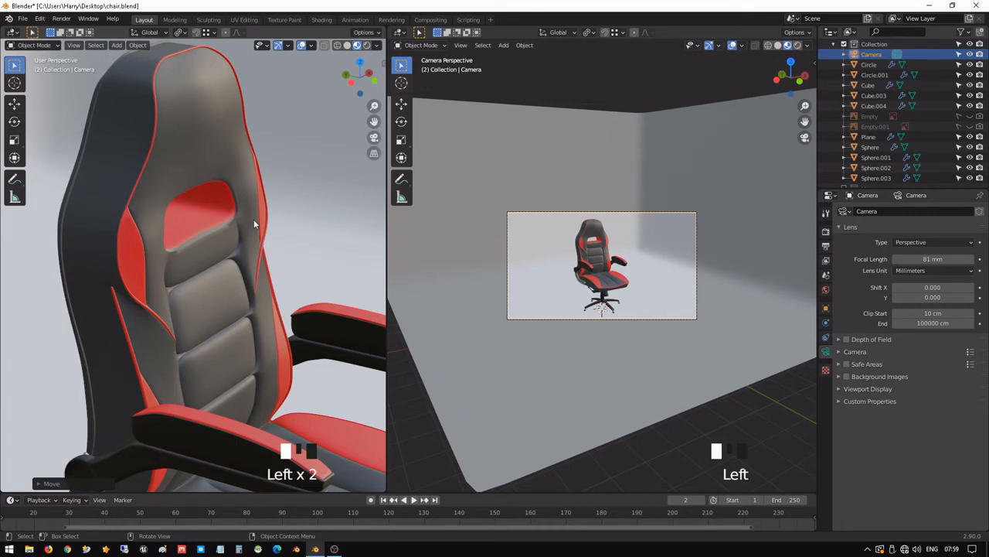
{"action": "left_click", "coordinate": [292, 151]}
{"action": "scroll", "coordinate": [292, 152], "scroll_direction": "down", "scroll_amount": 1}
{"action": "middle_click_drag", "start_coordinate": [292, 152], "coordinate": [237, 197]}
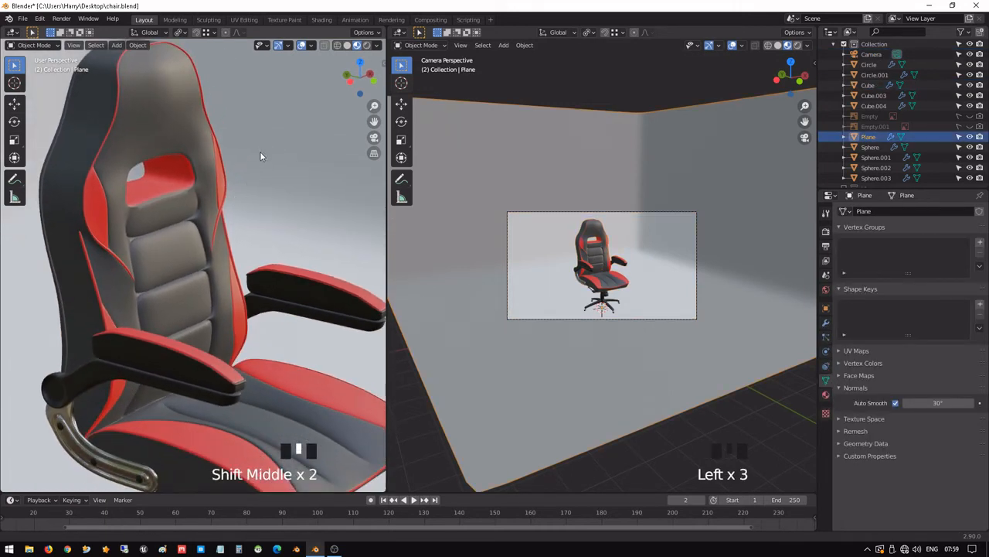
{"action": "middle_click_drag", "start_coordinate": [261, 154], "coordinate": [266, 186], "text": "shift"}
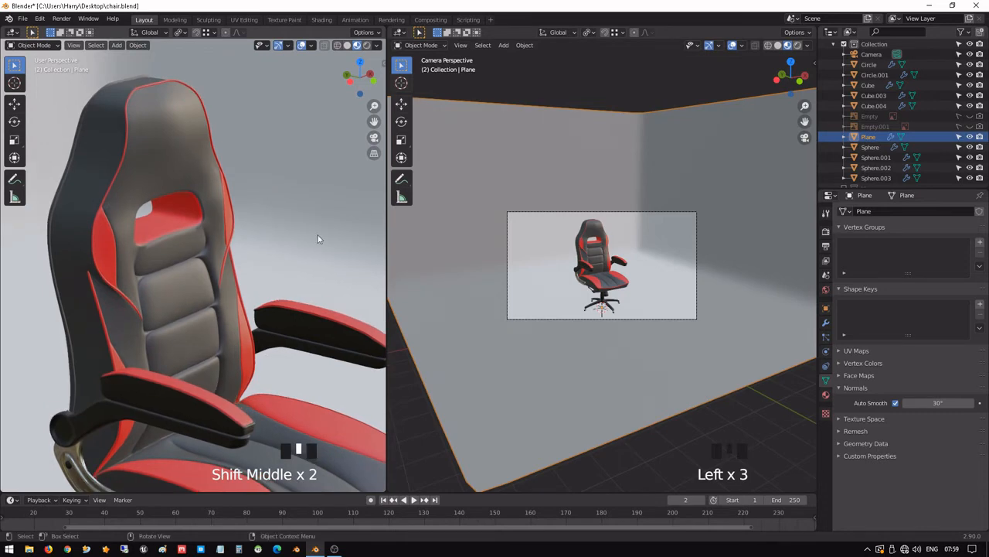
{"action": "left_click", "coordinate": [709, 339]}
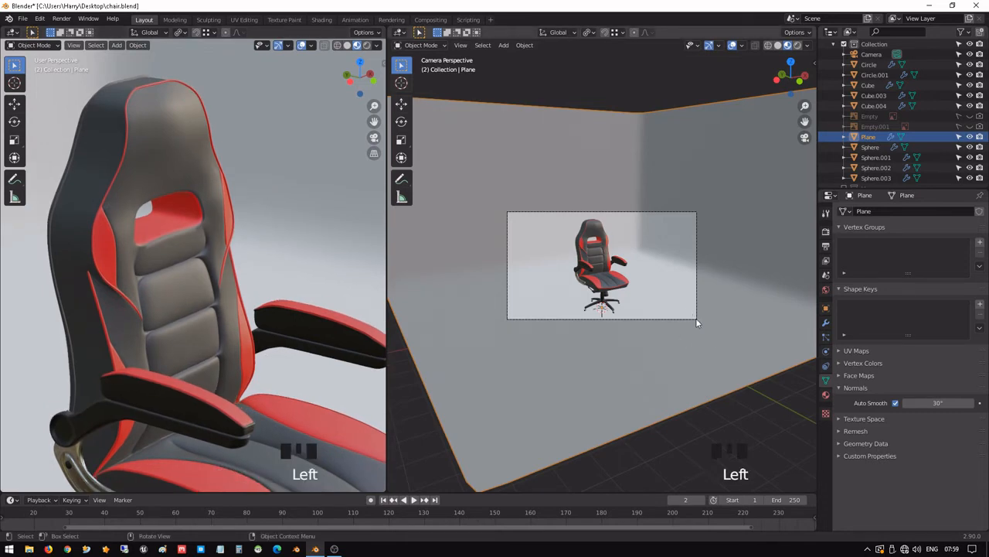
- Examine the chair's backrest and armrests up close from several angles, and end with the whole chair in view
{"action": "middle_click_drag", "start_coordinate": [696, 317], "coordinate": [634, 181]}
{"action": "scroll", "coordinate": [679, 210], "scroll_direction": "up", "scroll_amount": 3}
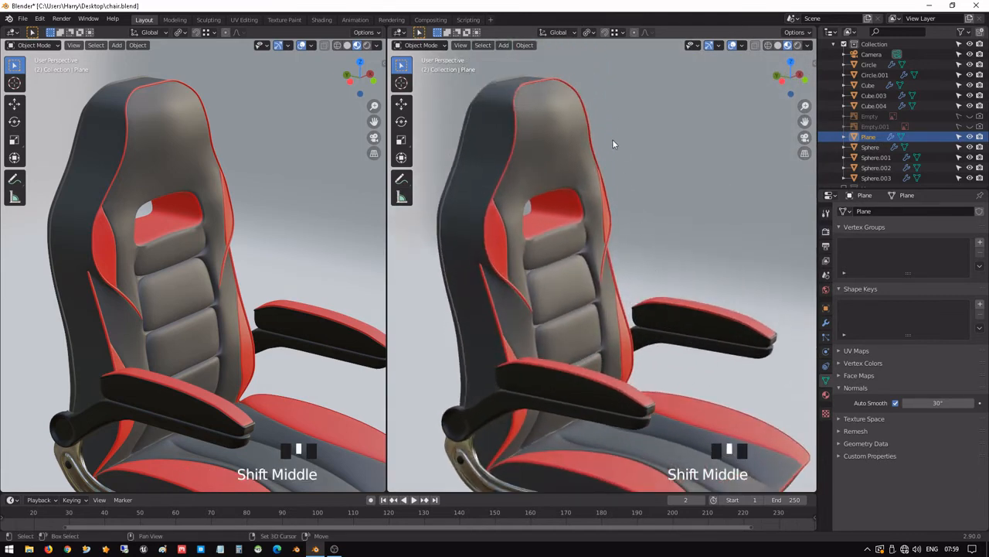
{"action": "middle_click_drag", "start_coordinate": [612, 139], "coordinate": [625, 184], "text": "shift"}
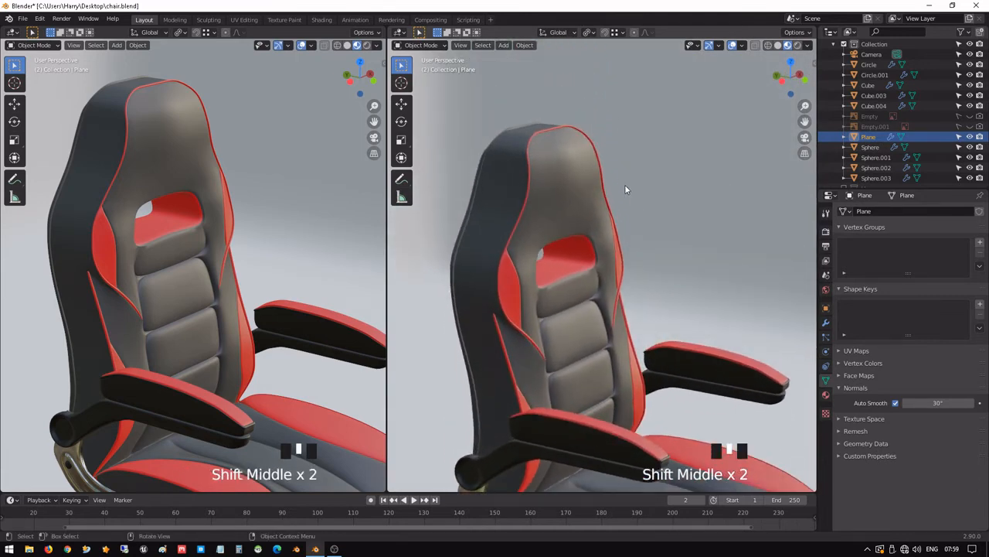
{"action": "middle_click_drag", "start_coordinate": [534, 280], "coordinate": [533, 254]}
{"action": "scroll", "coordinate": [546, 251], "scroll_direction": "up", "scroll_amount": 4}
{"action": "scroll", "coordinate": [534, 254], "scroll_direction": "down", "scroll_amount": 1}
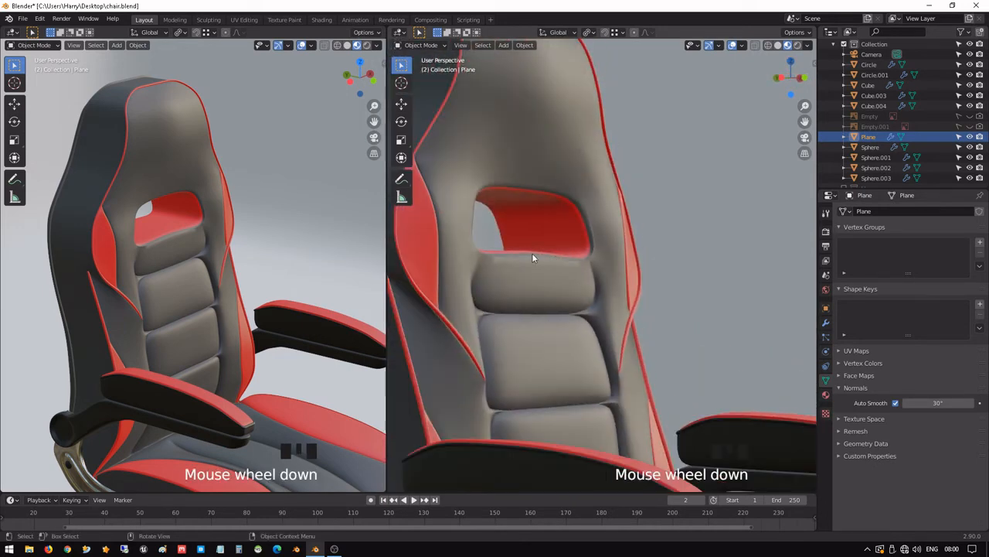
{"action": "scroll", "coordinate": [528, 236], "scroll_direction": "down", "scroll_amount": 8}
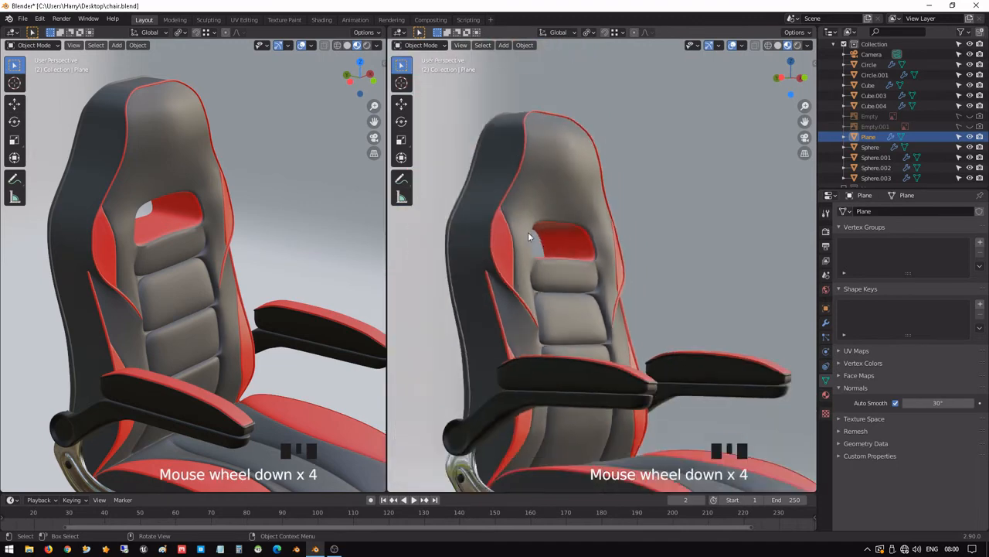
{"action": "left_click", "coordinate": [512, 359]}
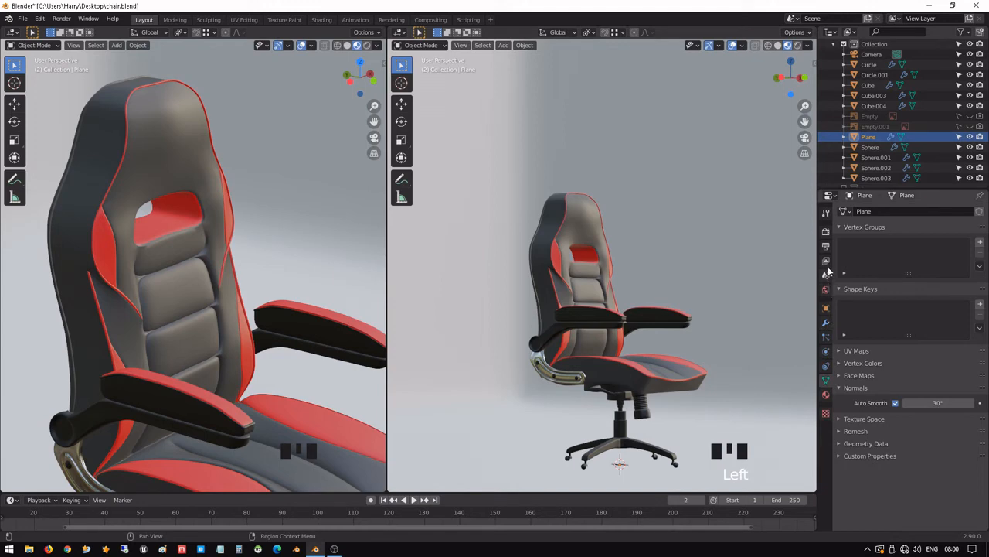
- Set the world background strength to 0 and switch the close-up viewport to rendered shading
{"action": "left_click", "coordinate": [825, 232]}
{"action": "left_click", "coordinate": [826, 290]}
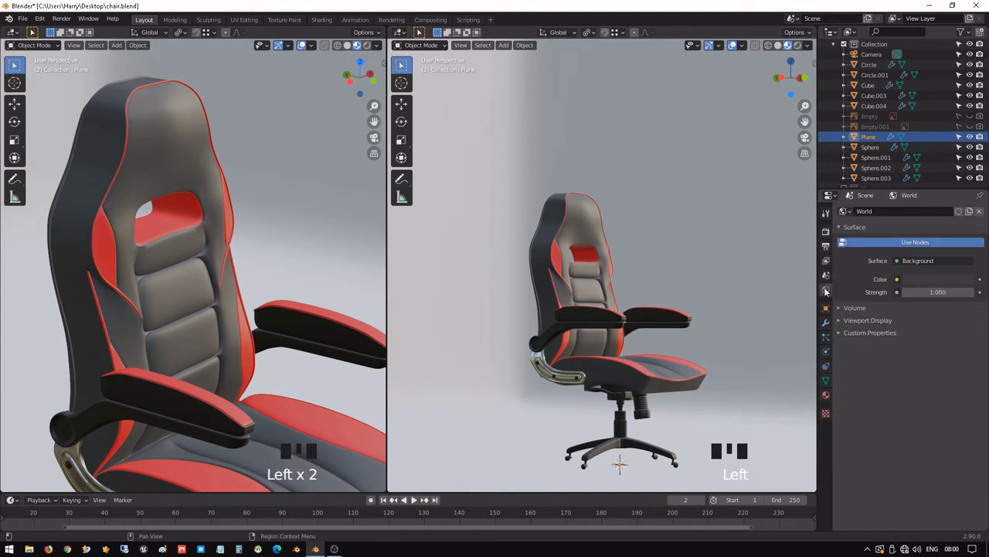
{"action": "left_click_drag", "start_coordinate": [960, 292], "coordinate": [883, 292]}
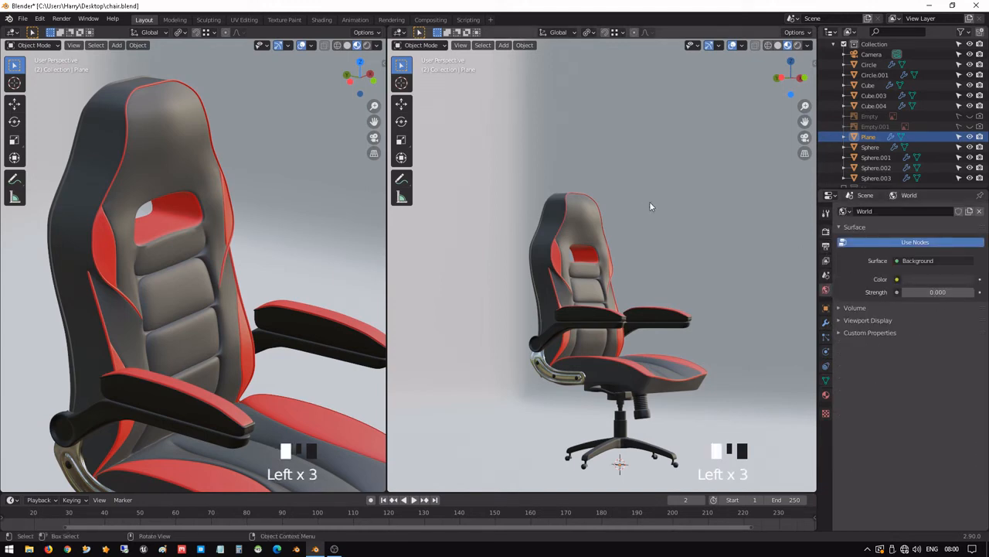
{"action": "left_click", "coordinate": [368, 46]}
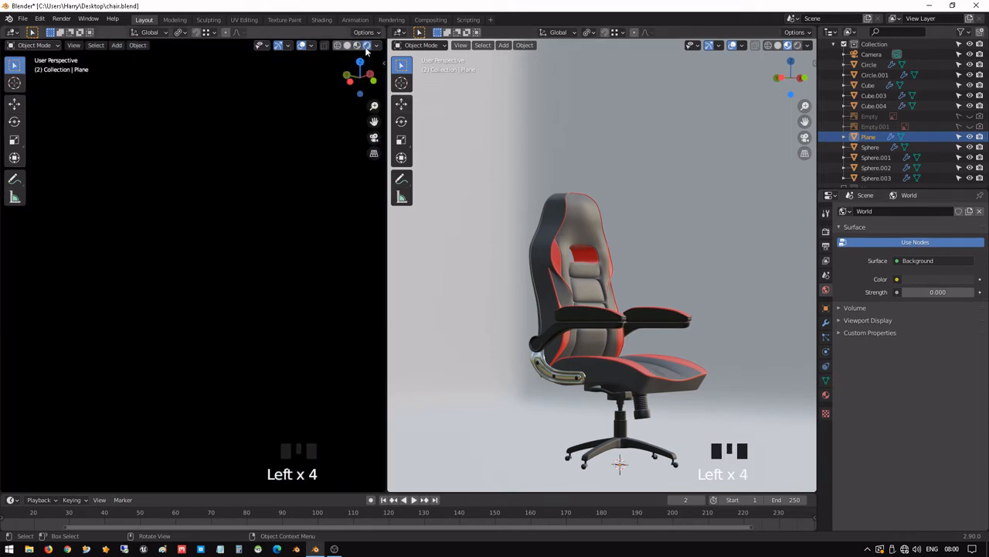
- Change the render engine from Eevee to Cycles
{"action": "left_click", "coordinate": [826, 232]}
{"action": "left_click", "coordinate": [918, 212]}
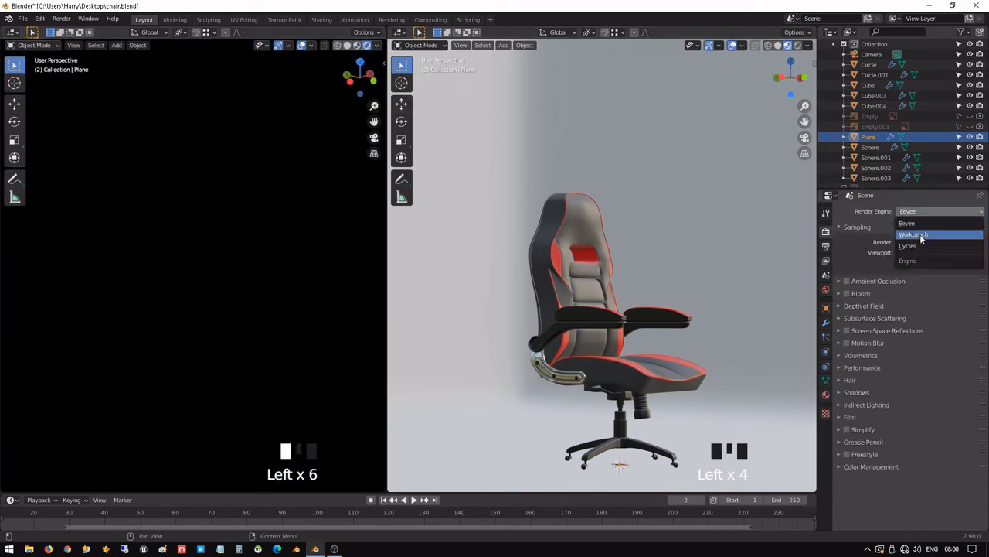
{"action": "left_click", "coordinate": [907, 245]}
- Add a point light to the scene while looking at the chair in front orthographic view
{"action": "key", "text": "KP_1"}
{"action": "key", "text": "shift+a"}
{"action": "mouse_move", "coordinate": [484, 242]}
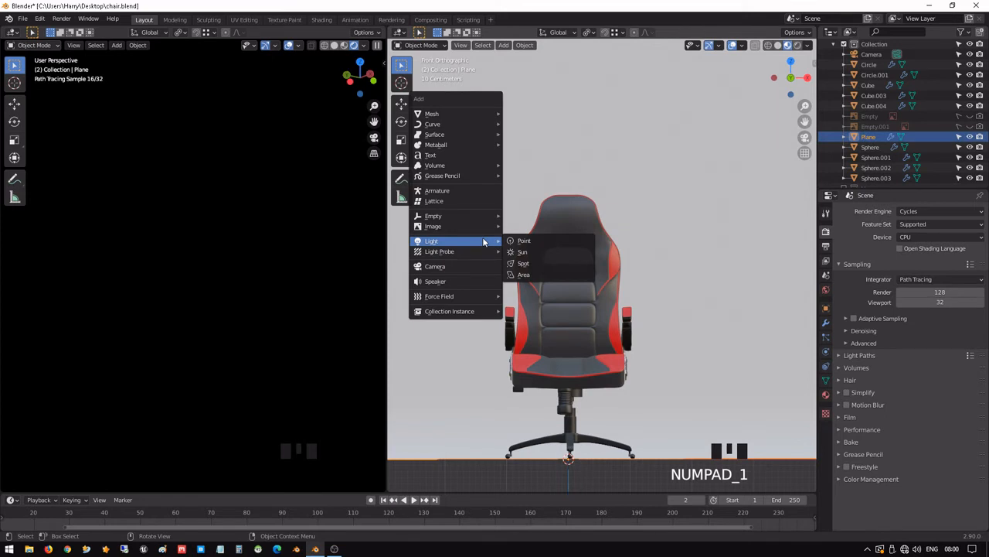
{"action": "left_click", "coordinate": [523, 240]}
- Duplicate the point light, move the copy outward and above the backrest by about -82 cm in X and 98 cm in Z, and duplicate it again
{"action": "key", "text": "shift+d"}
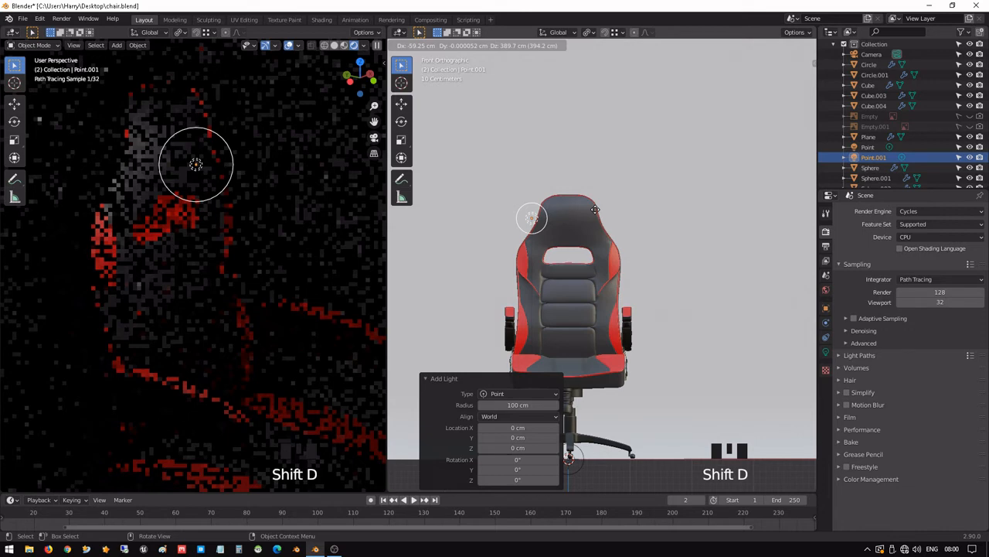
{"action": "key", "text": "g"}
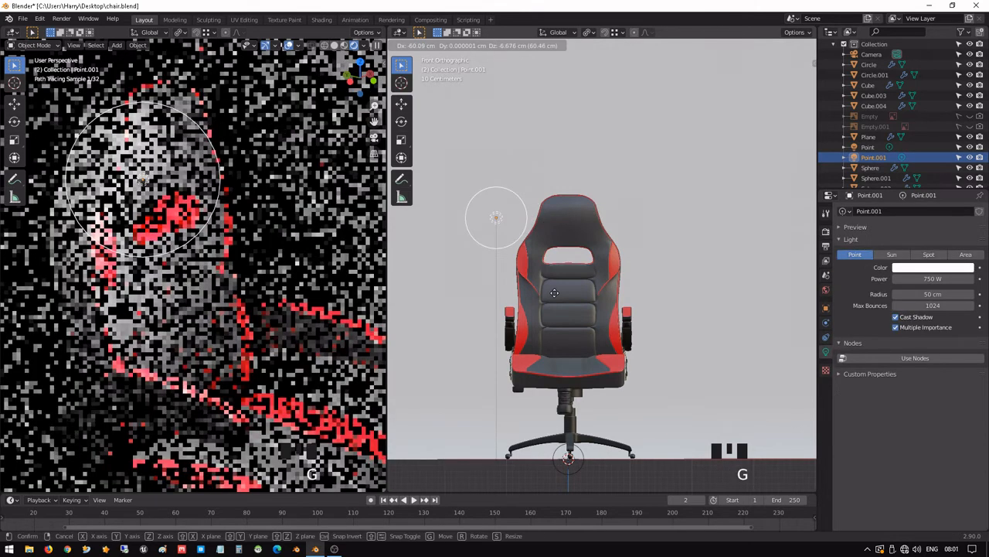
{"action": "left_click", "coordinate": [541, 227]}
{"action": "scroll", "coordinate": [199, 299], "scroll_direction": "down", "scroll_amount": 5}
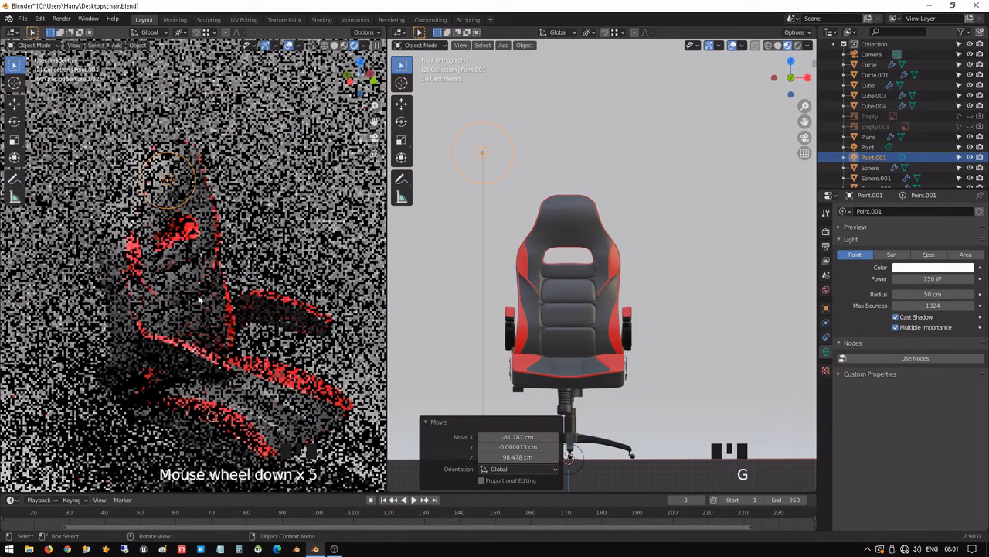
{"action": "key", "text": "shift+d"}
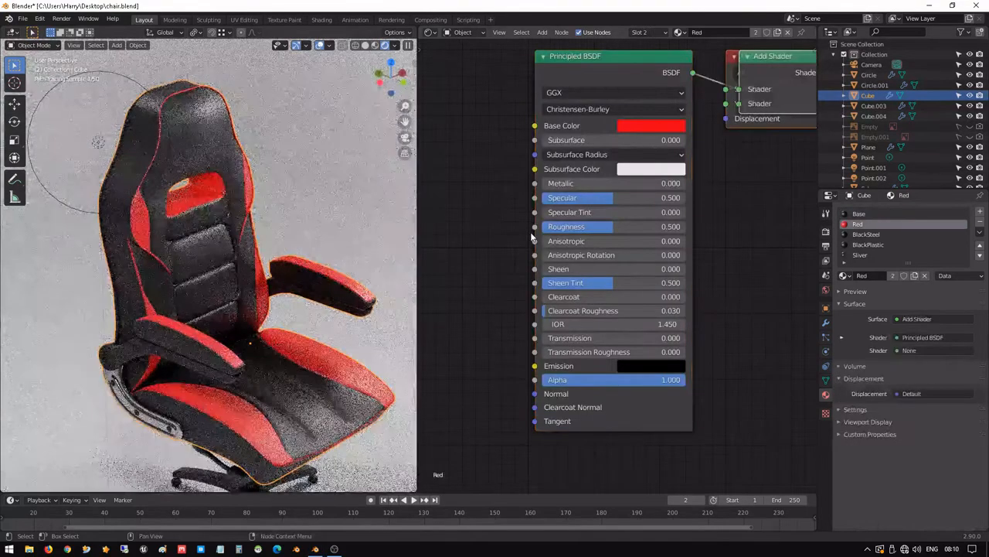
- Save the file and delete the Add Shader node from the Red material
{"action": "key", "text": "ctrl+s"}
{"action": "scroll", "coordinate": [532, 237], "scroll_direction": "down", "scroll_amount": 1}
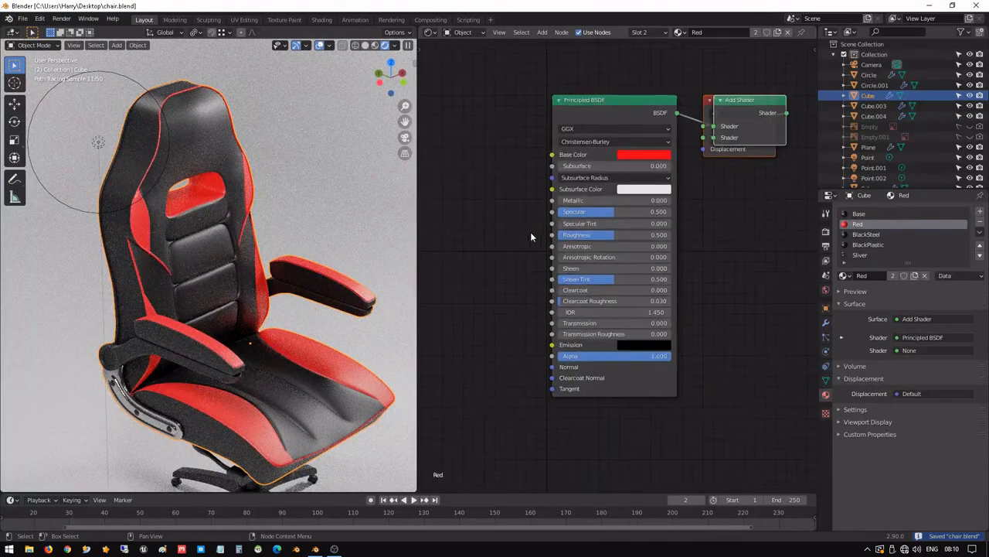
{"action": "scroll", "coordinate": [491, 200], "scroll_direction": "down", "scroll_amount": 1}
{"action": "middle_click_drag", "start_coordinate": [491, 200], "coordinate": [526, 210]}
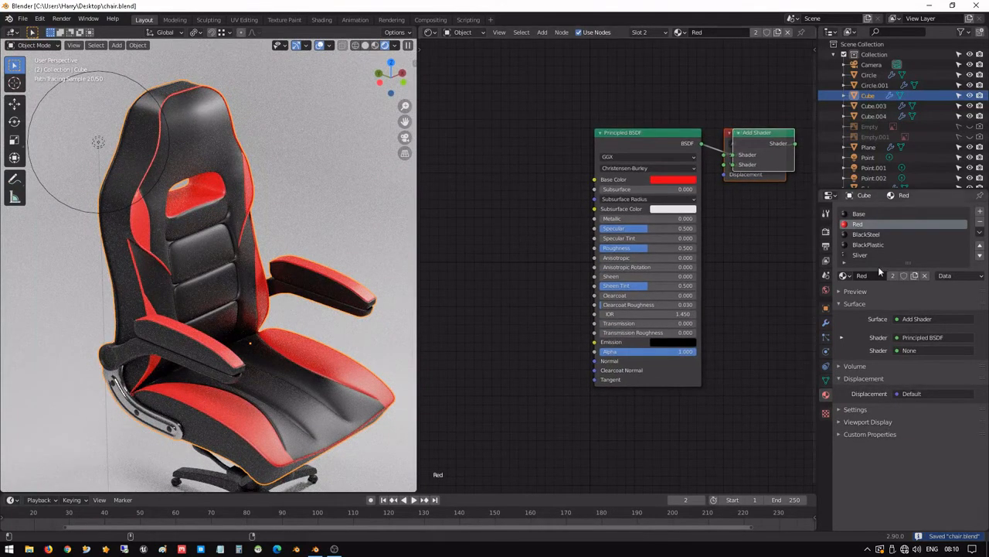
{"action": "middle_click_drag", "start_coordinate": [754, 255], "coordinate": [629, 236]}
{"action": "left_click_drag", "start_coordinate": [649, 124], "coordinate": [639, 224]}
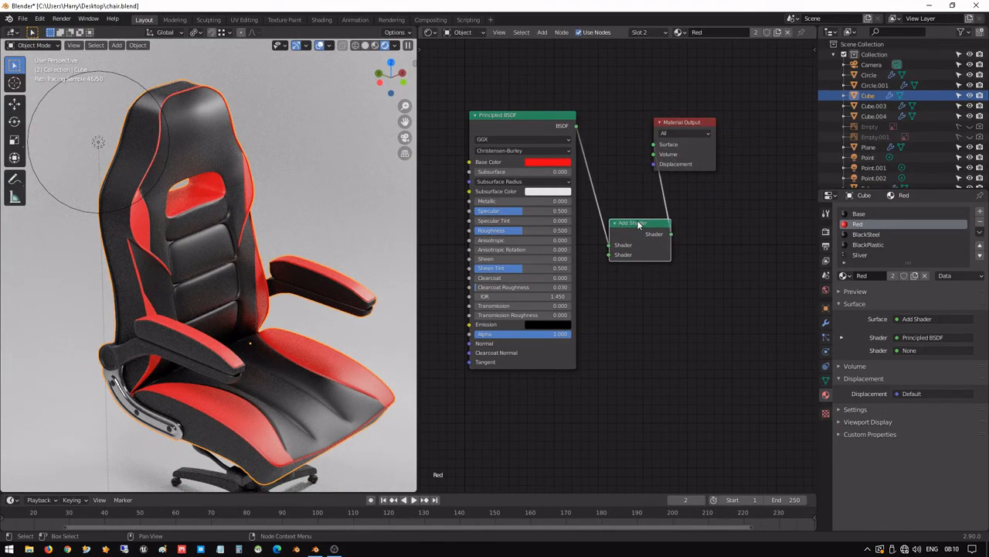
{"action": "key", "text": "x"}
- Move the Principled BSDF node farther from the Material Output and add a Velvet BSDF node below it
{"action": "scroll", "coordinate": [621, 208], "scroll_direction": "down", "scroll_amount": 2}
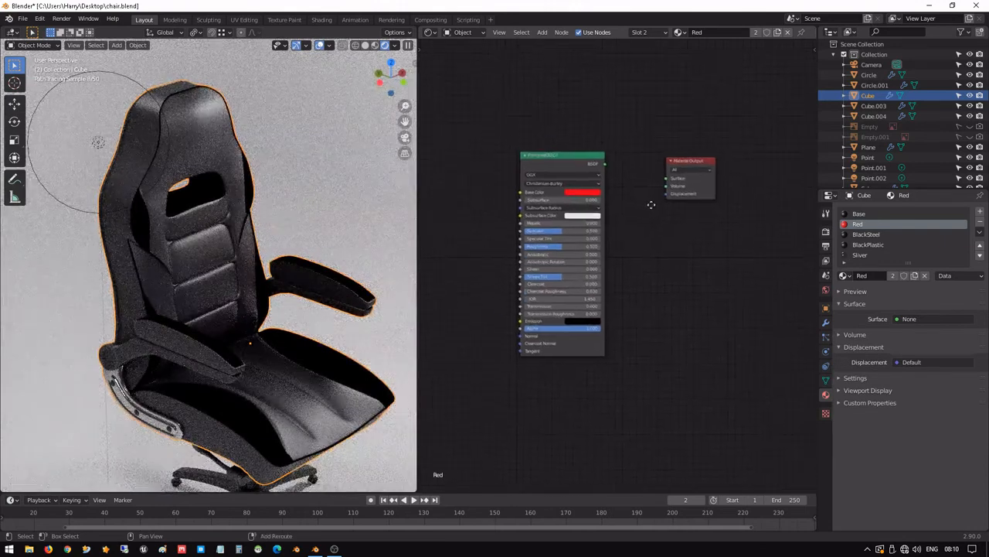
{"action": "middle_click_drag", "start_coordinate": [650, 204], "coordinate": [696, 213]}
{"action": "left_click_drag", "start_coordinate": [599, 162], "coordinate": [508, 63]}
{"action": "middle_click_drag", "start_coordinate": [474, 329], "coordinate": [501, 308]}
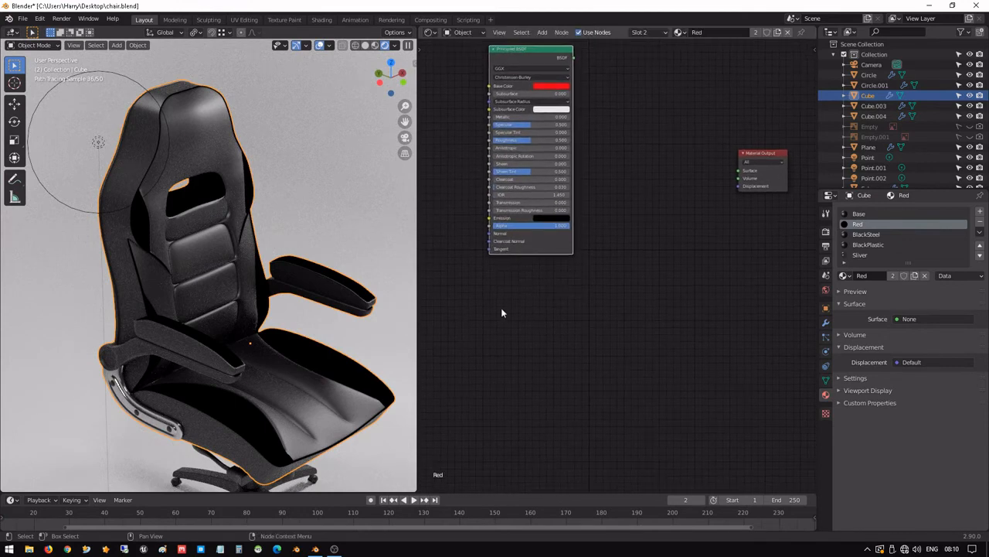
{"action": "key", "text": "shift+a"}
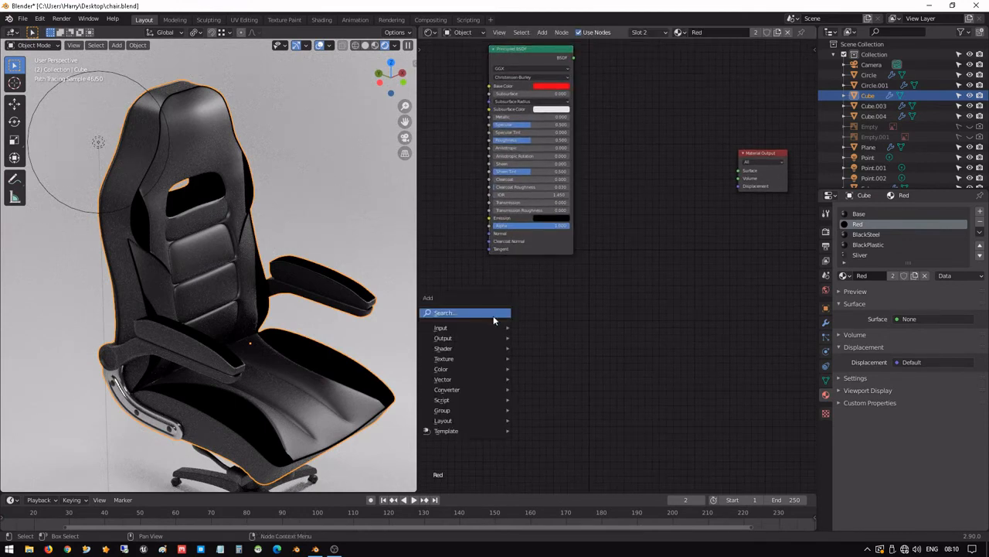
{"action": "mouse_move", "coordinate": [494, 340]}
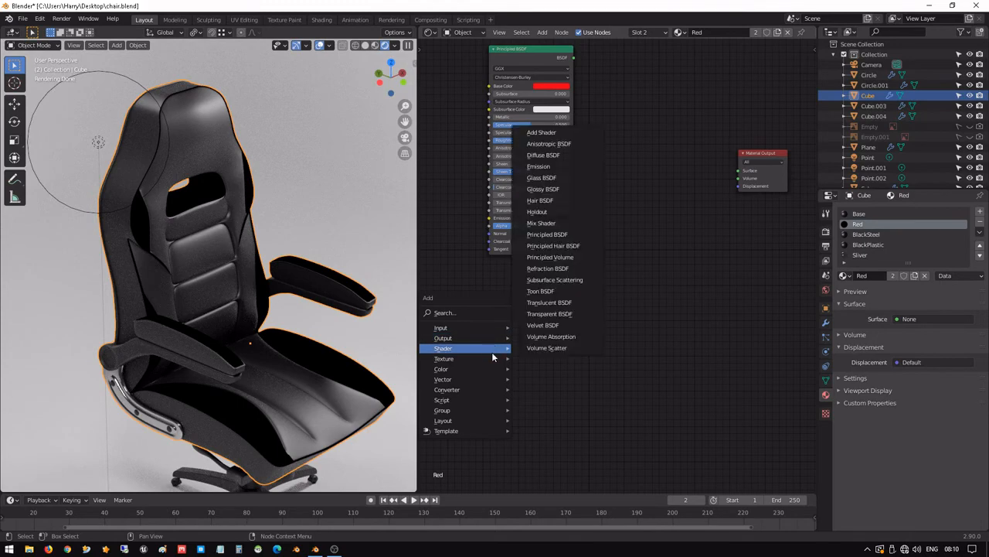
{"action": "left_click", "coordinate": [550, 327]}
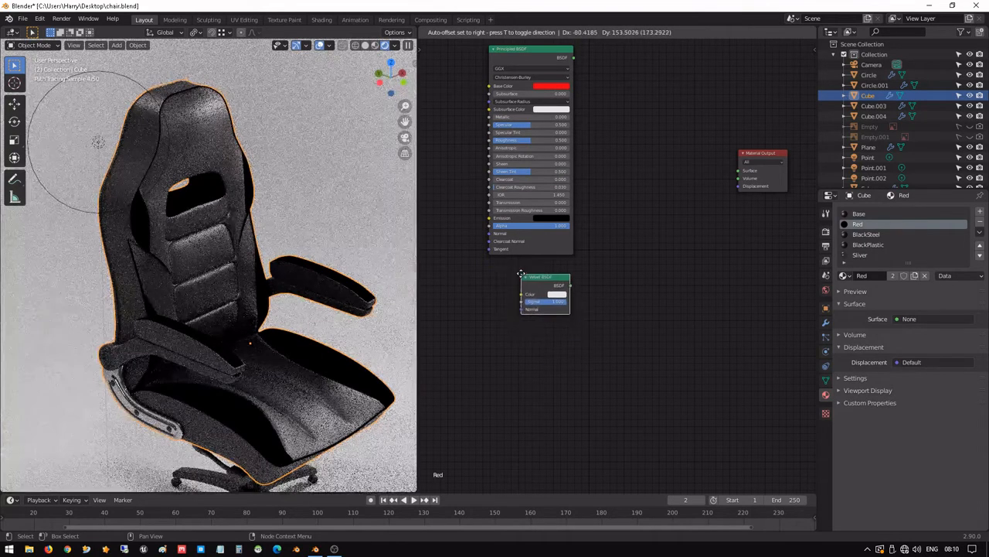
{"action": "left_click", "coordinate": [521, 271]}
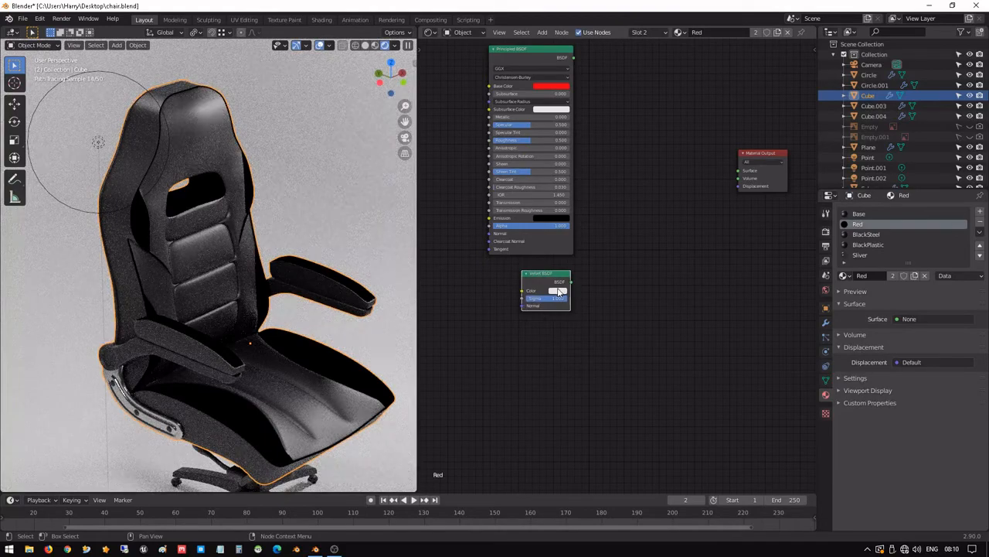
- Set the Velvet BSDF node's color to a bright red with its value at 1.000
{"action": "left_click", "coordinate": [558, 290]}
{"action": "left_click", "coordinate": [557, 290]}
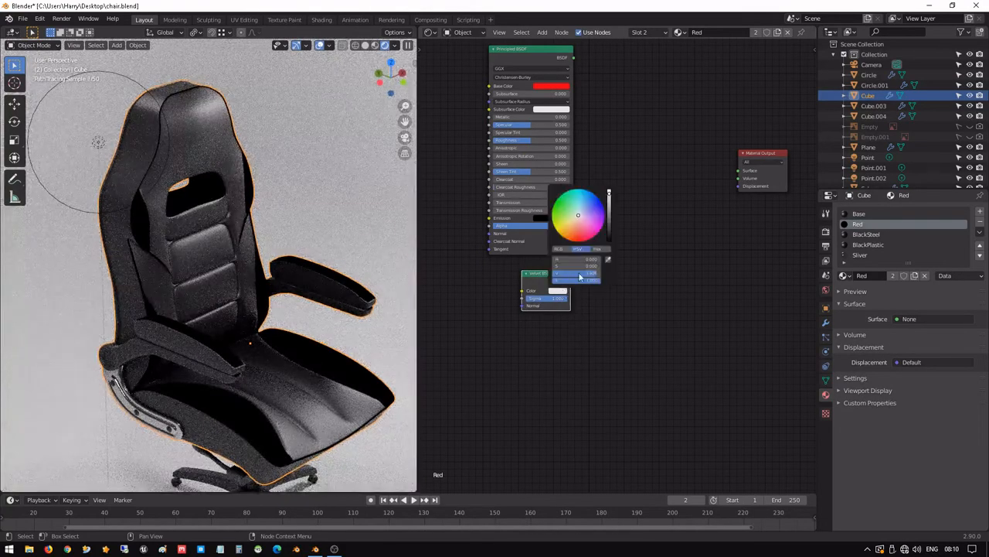
{"action": "left_click_drag", "start_coordinate": [589, 275], "coordinate": [600, 274]}
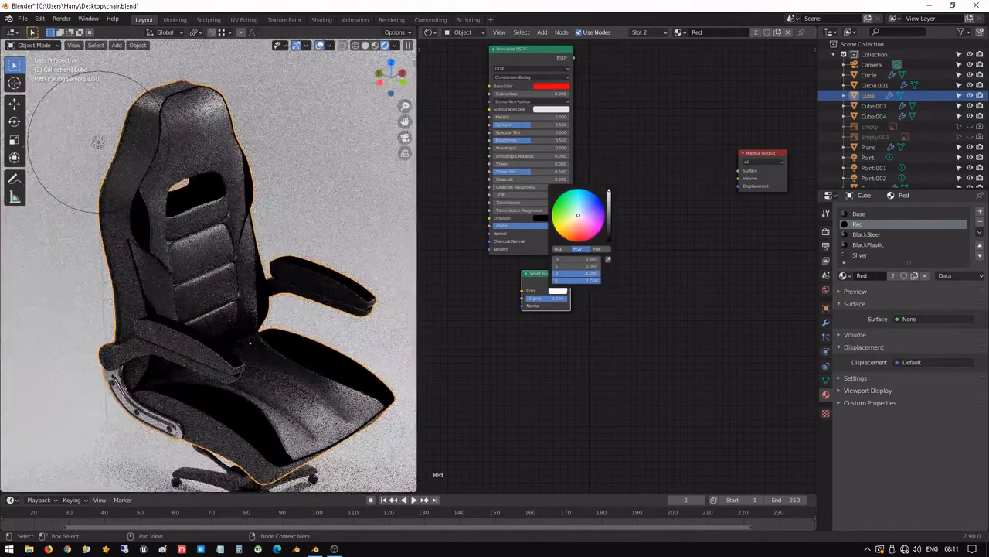
{"action": "left_click", "coordinate": [579, 240]}
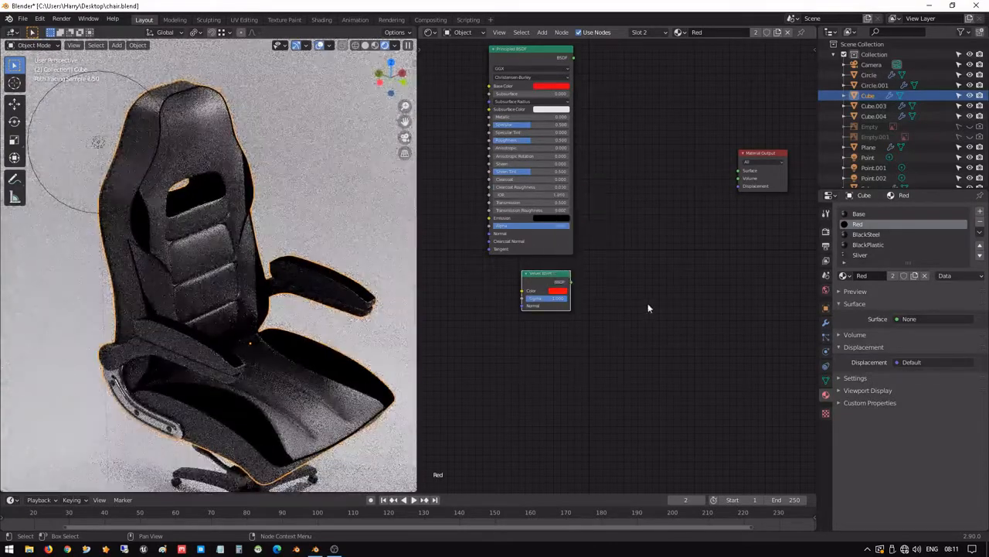
{"action": "middle_click_drag", "start_coordinate": [599, 292], "coordinate": [554, 332]}
{"action": "scroll", "coordinate": [554, 332], "scroll_direction": "up", "scroll_amount": 2}
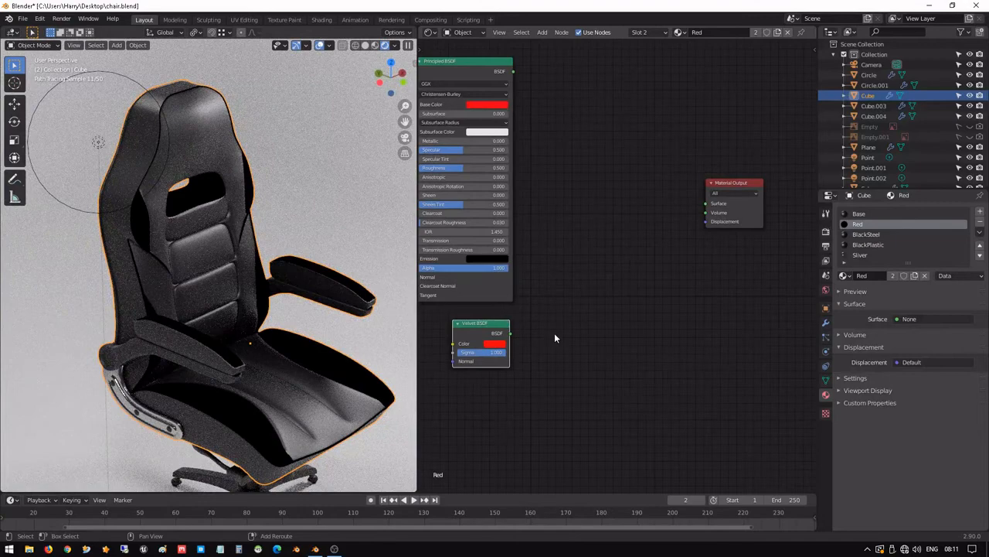
{"action": "left_click", "coordinate": [496, 344]}
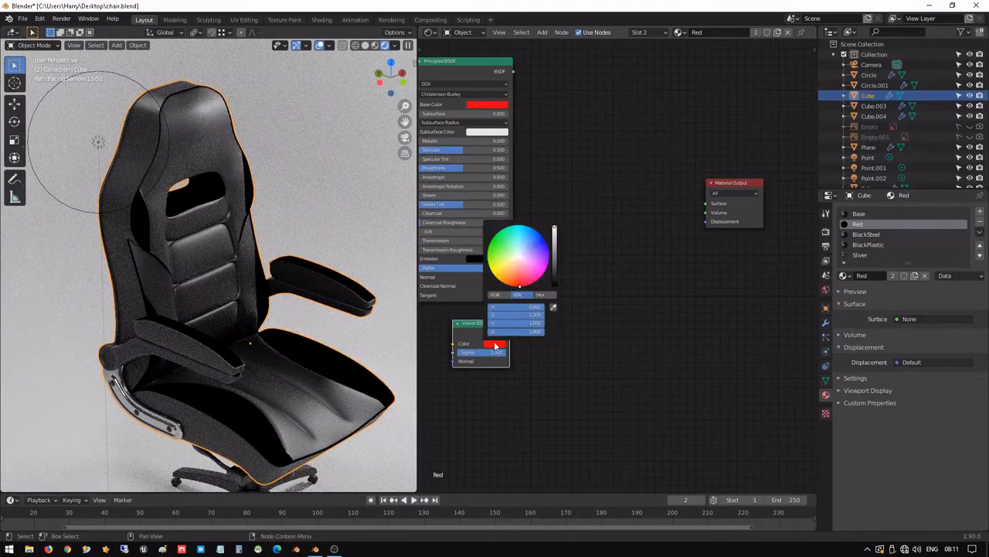
{"action": "left_click", "coordinate": [519, 282]}
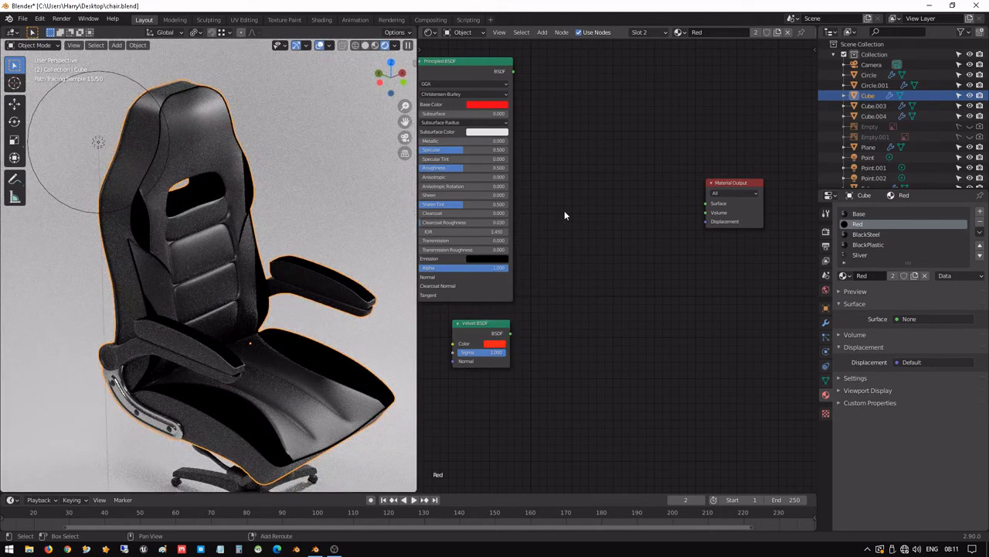
- Add another node between the two BSDF shaders and the Material Output of the Red material
{"action": "key", "text": "shift+a"}
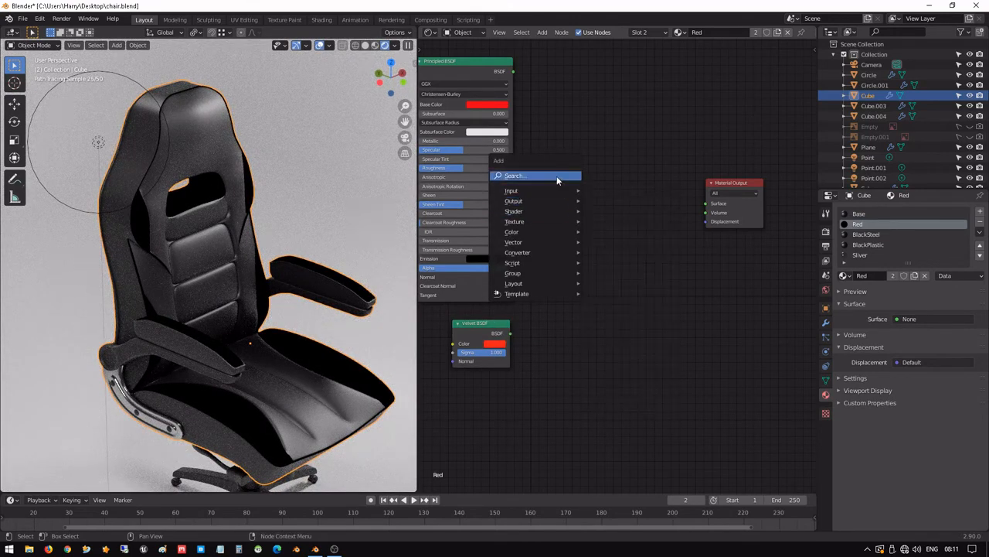
{"action": "mouse_move", "coordinate": [562, 193]}
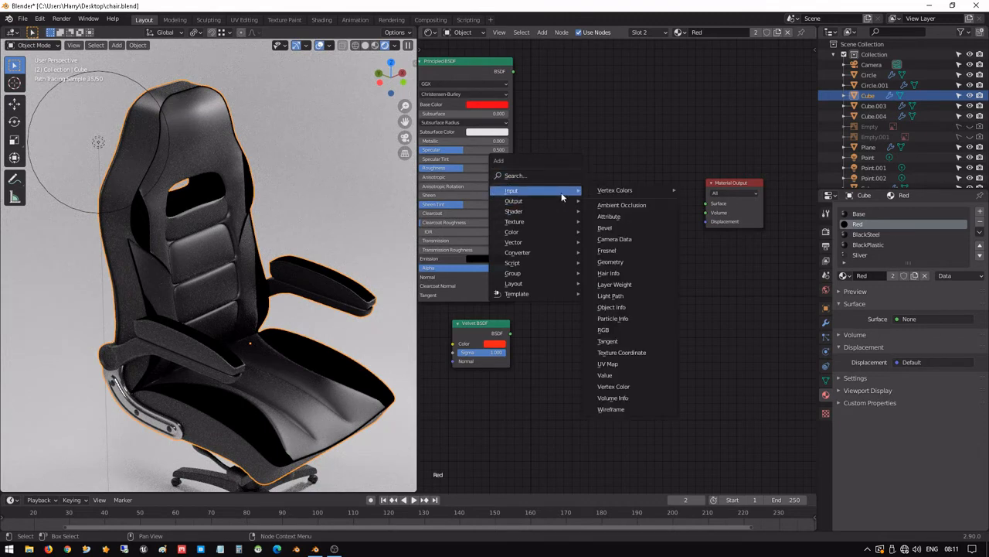